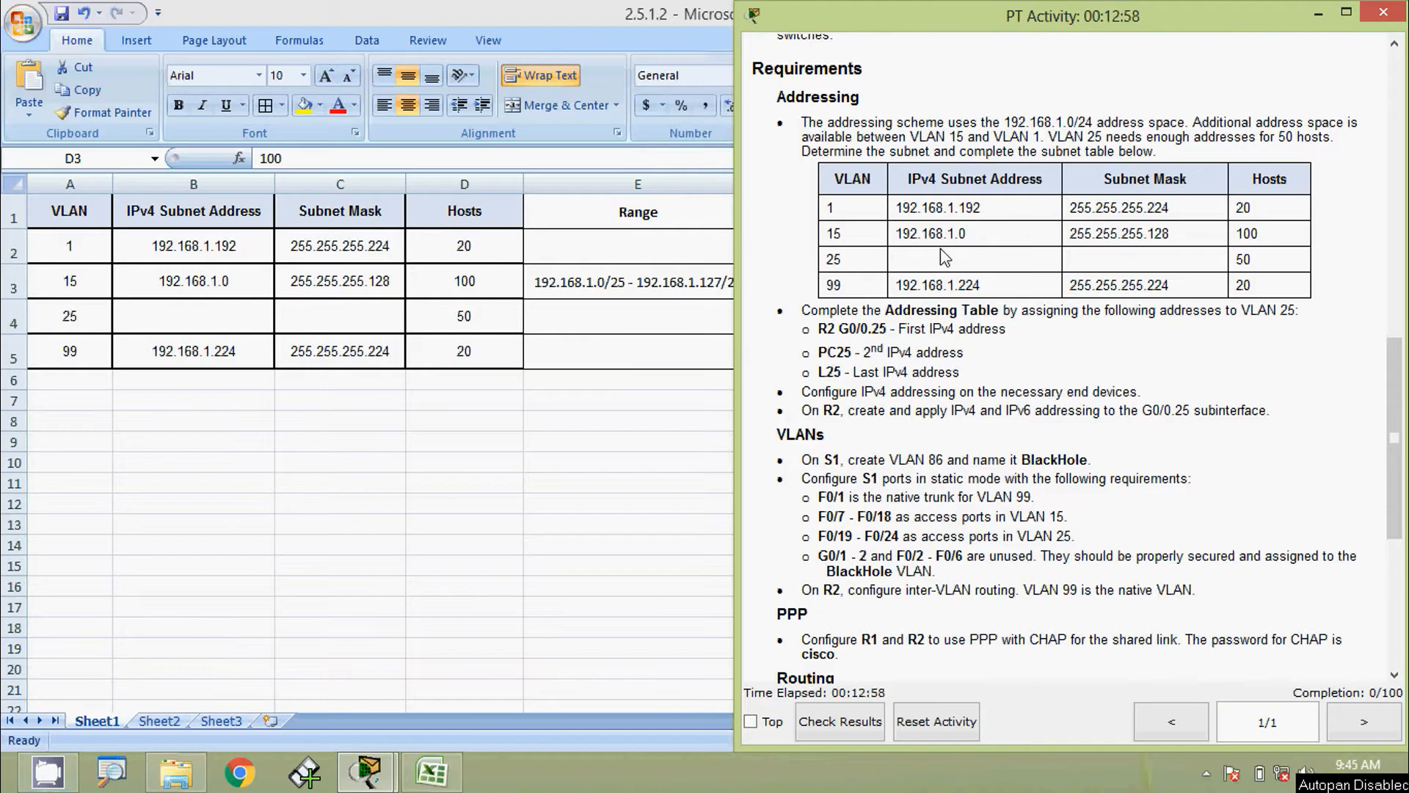
Bring the Excel subnet table forward and review the VLAN 15 and VLAN 25 host counts in D3 and D4
{"action": "left_click", "coordinate": [390, 425]}
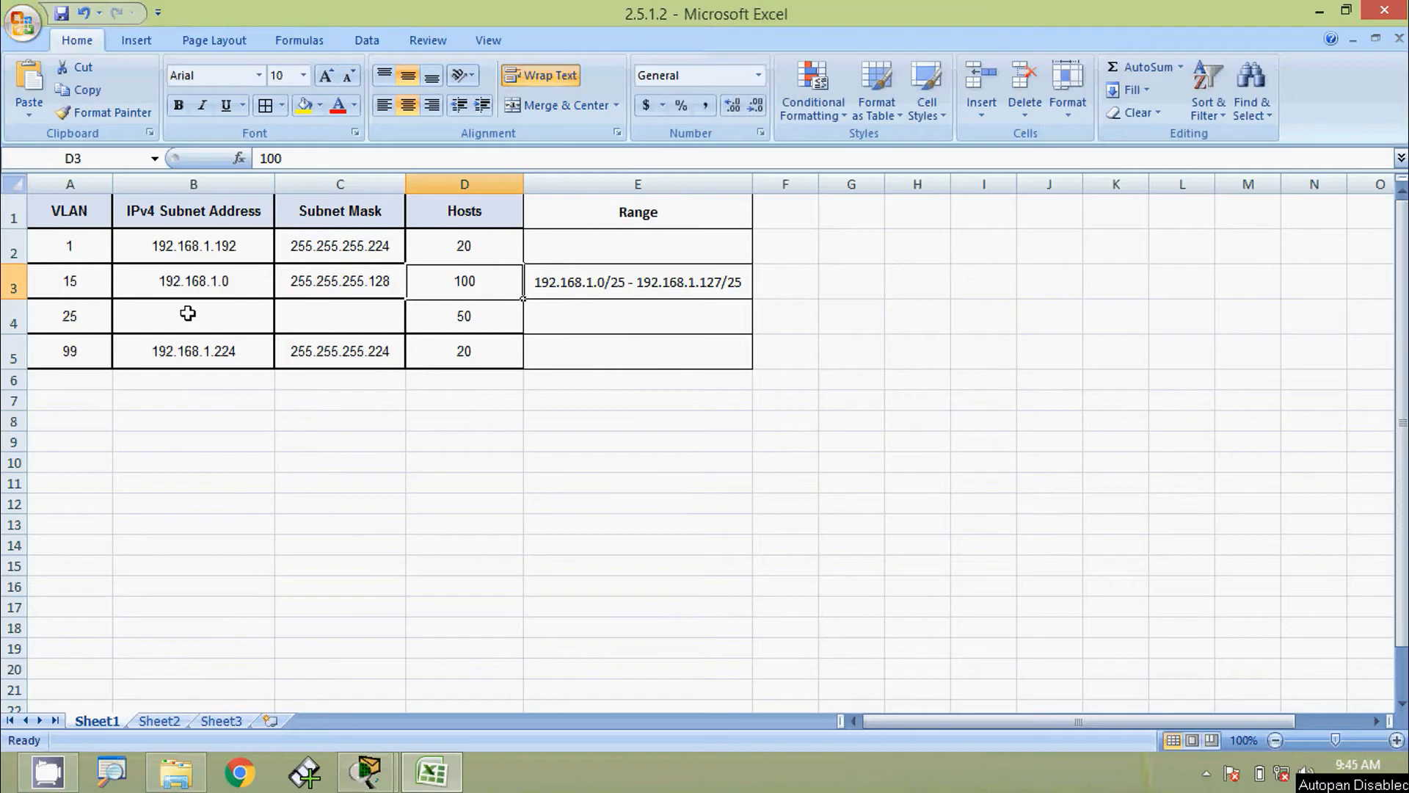
{"action": "left_click", "coordinate": [69, 279]}
{"action": "left_click", "coordinate": [12, 283]}
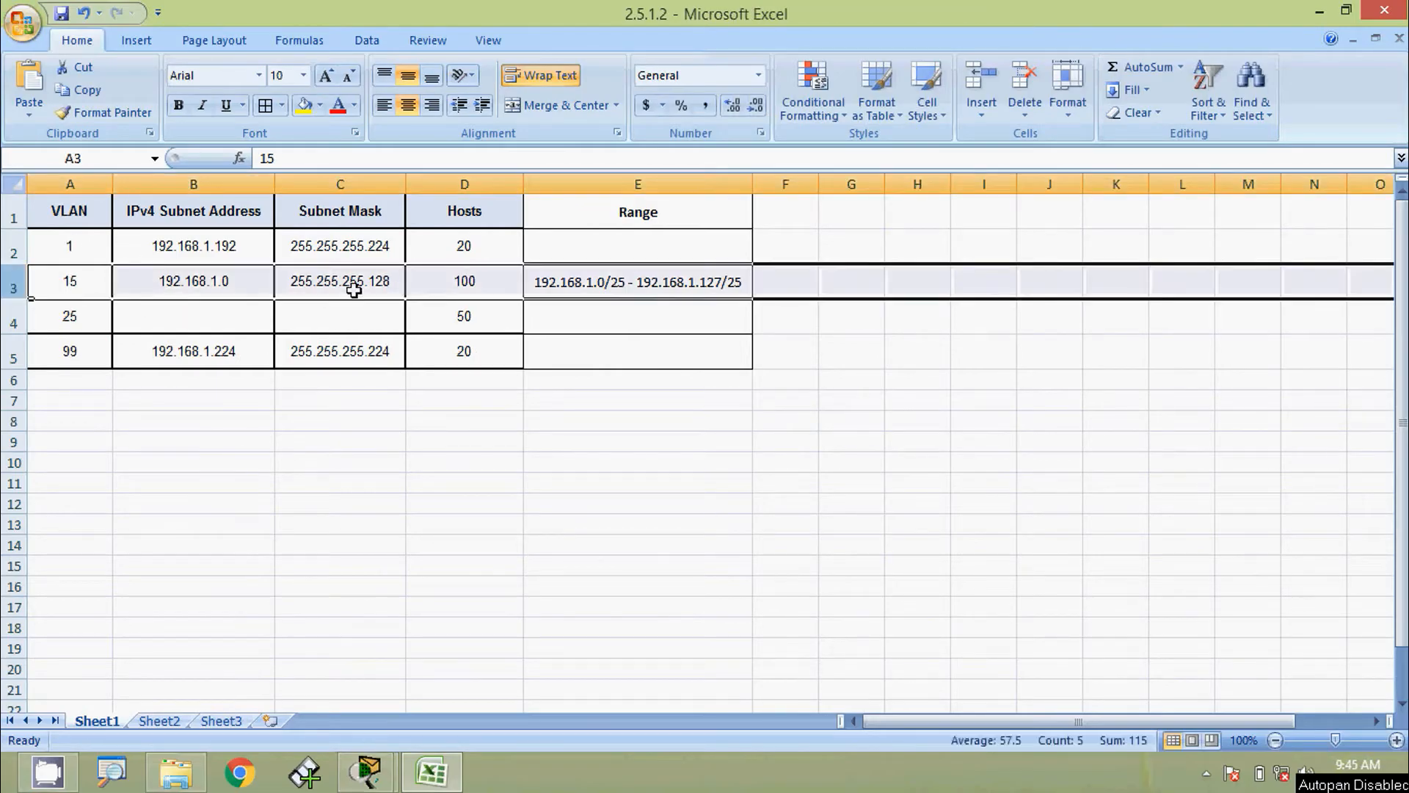
{"action": "left_click", "coordinate": [465, 280]}
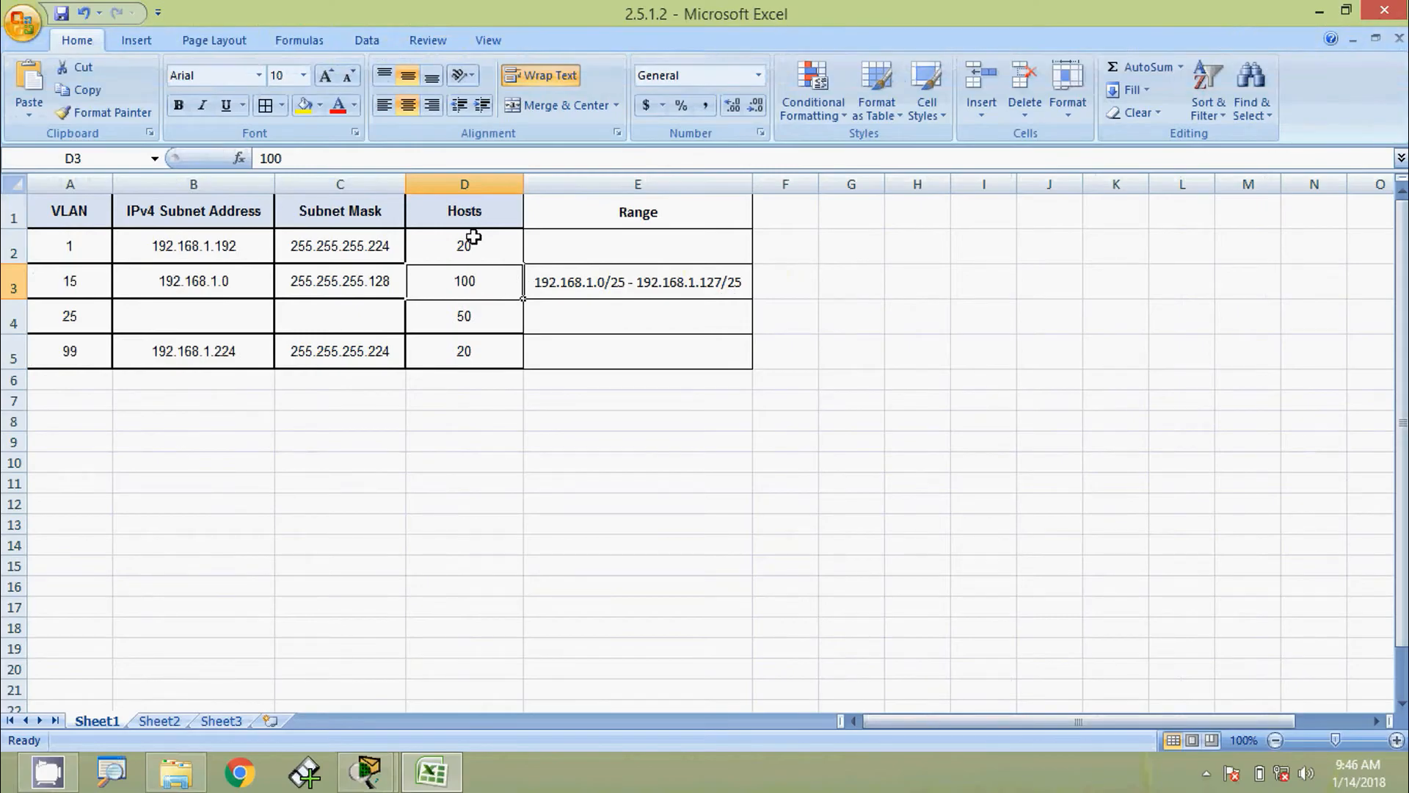
{"action": "left_click", "coordinate": [461, 312]}
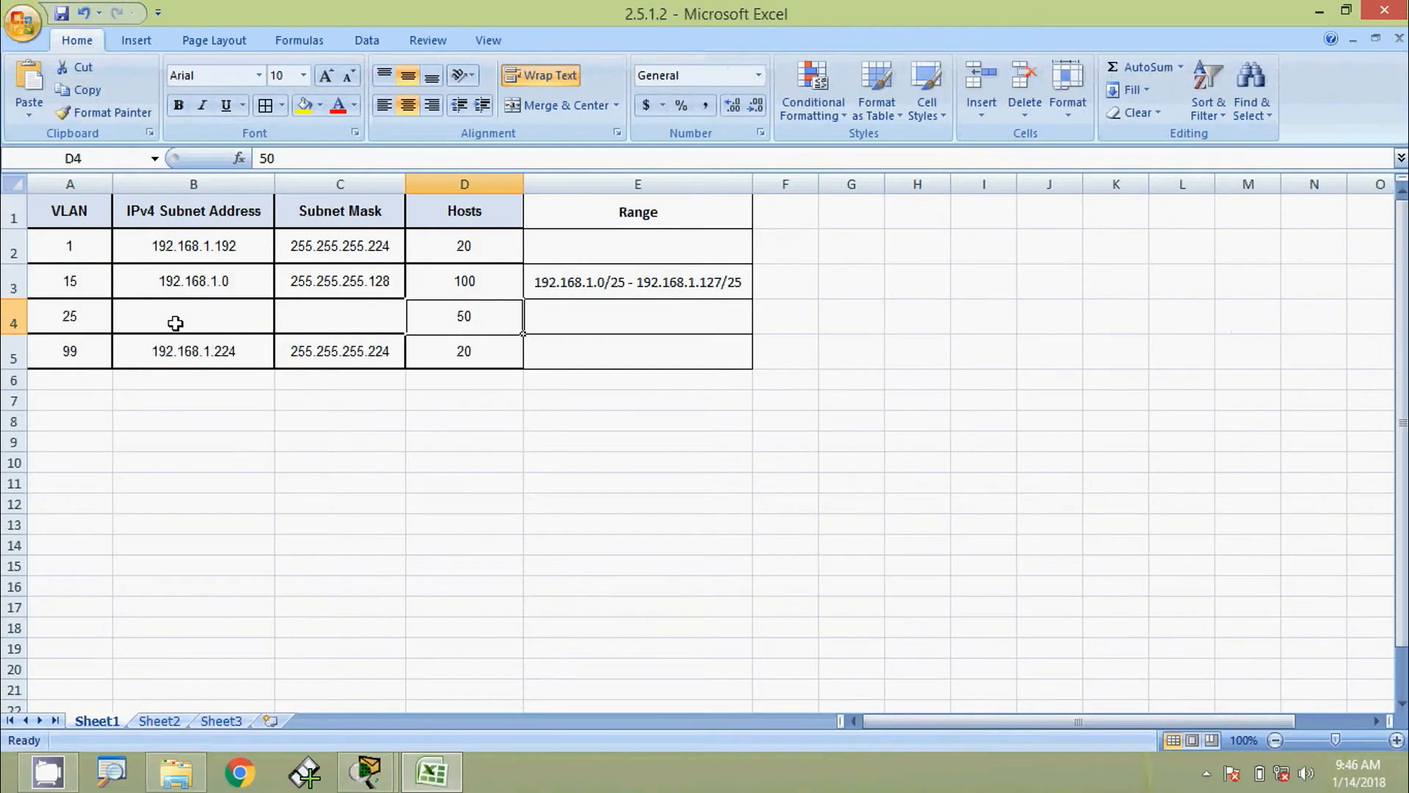
{"action": "left_click", "coordinate": [176, 321]}
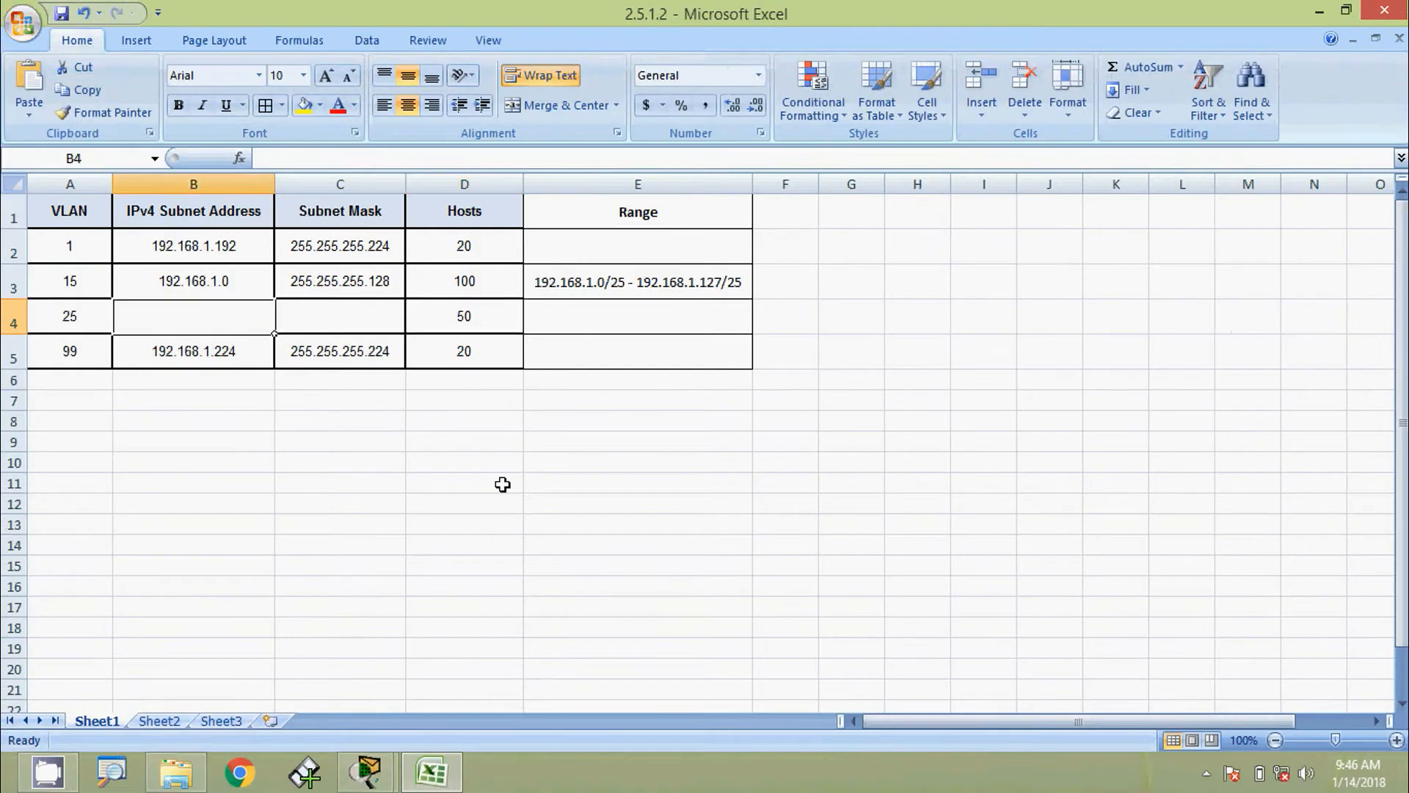
Enter VLAN 25's subnet address 192.168.1.128 in B4 and mask 255.255.255.192 in C4
{"action": "type", "text": "192.1"}
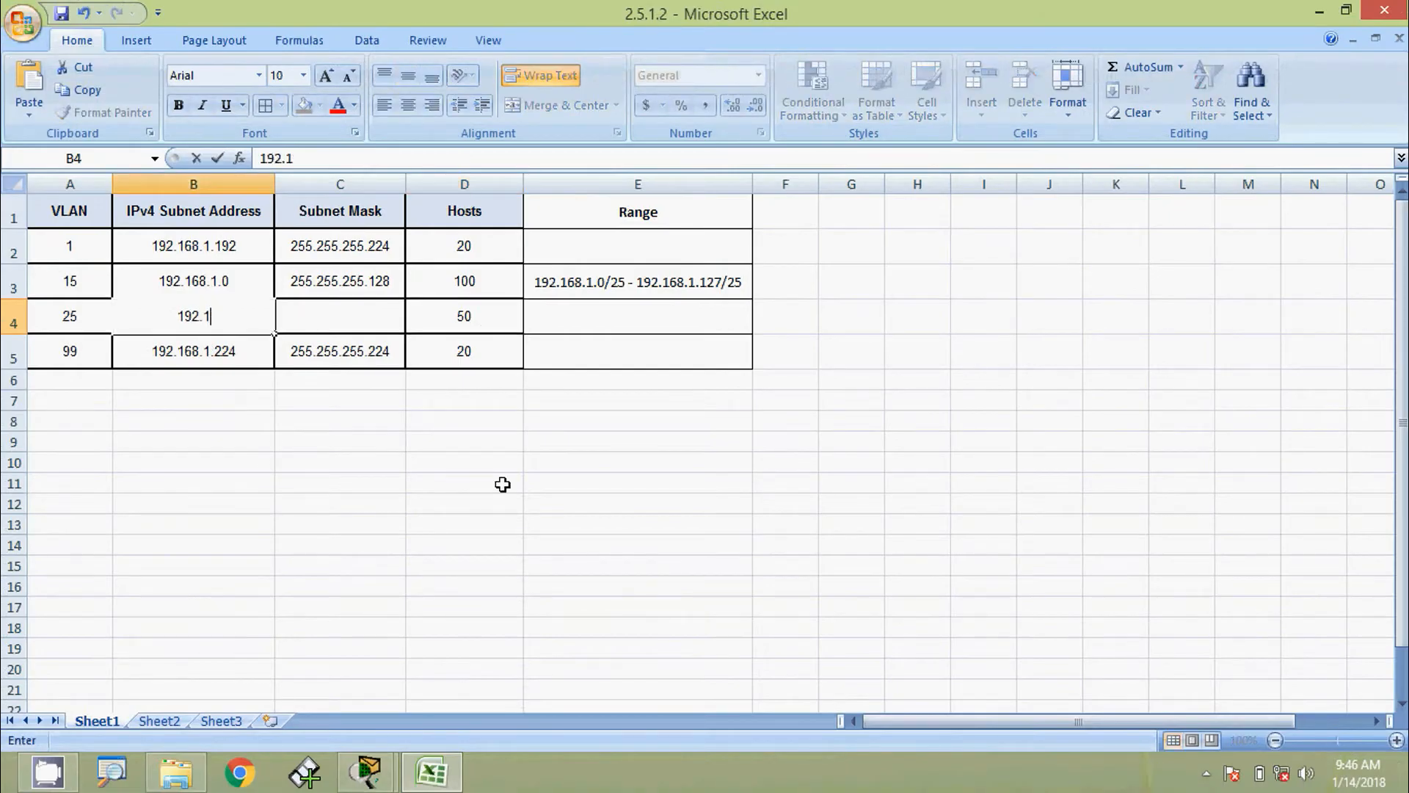
{"action": "type", "text": "68.1.1"}
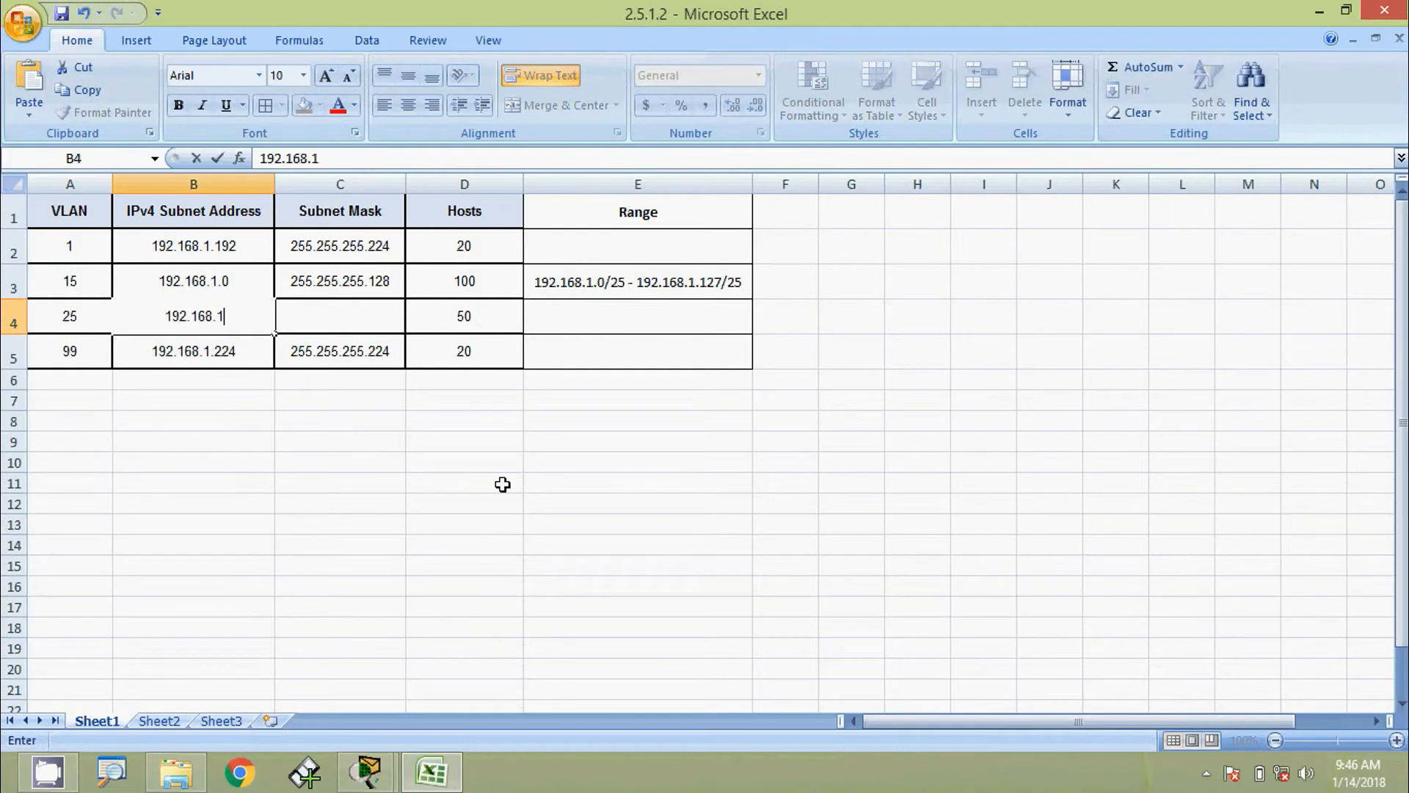
{"action": "type", "text": "28"}
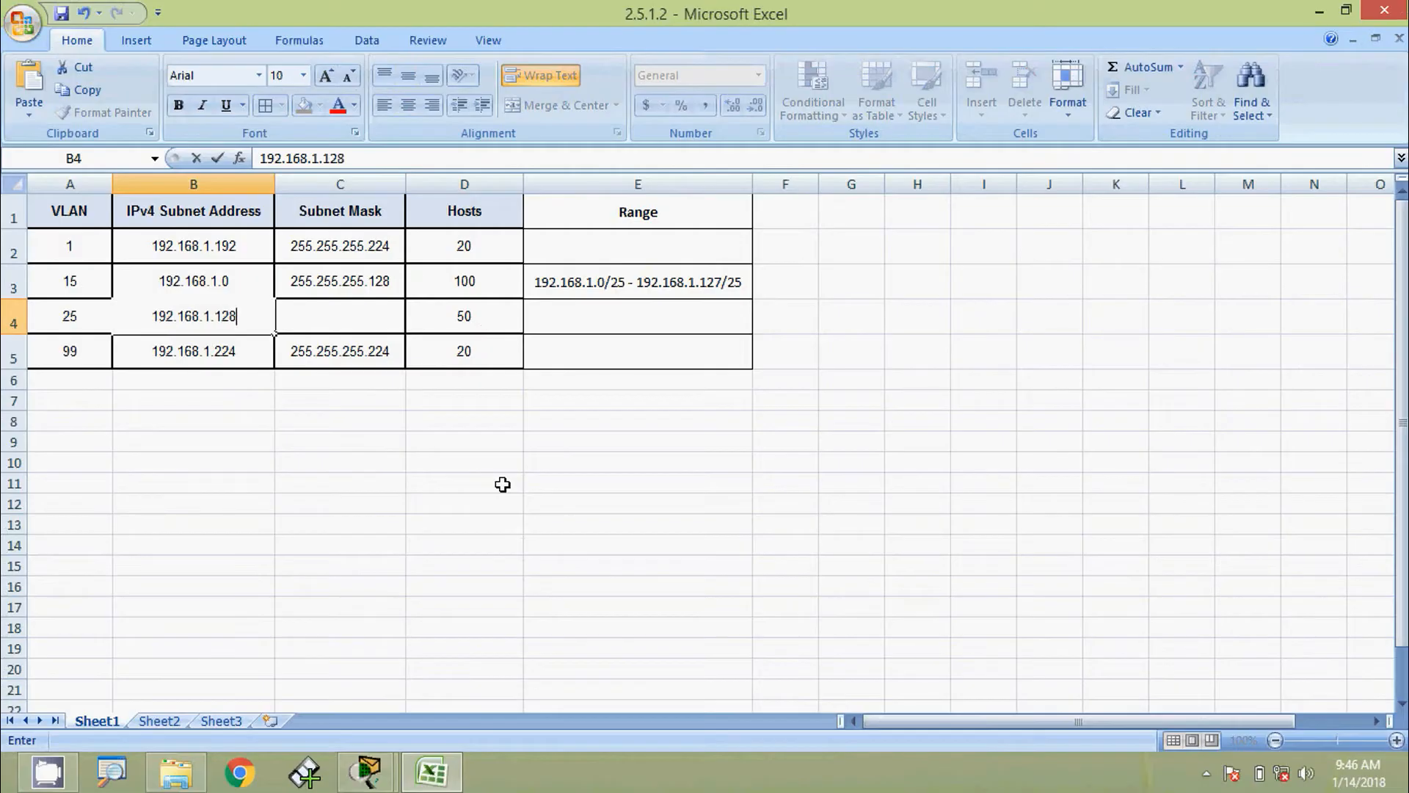
{"action": "left_click", "coordinate": [367, 317]}
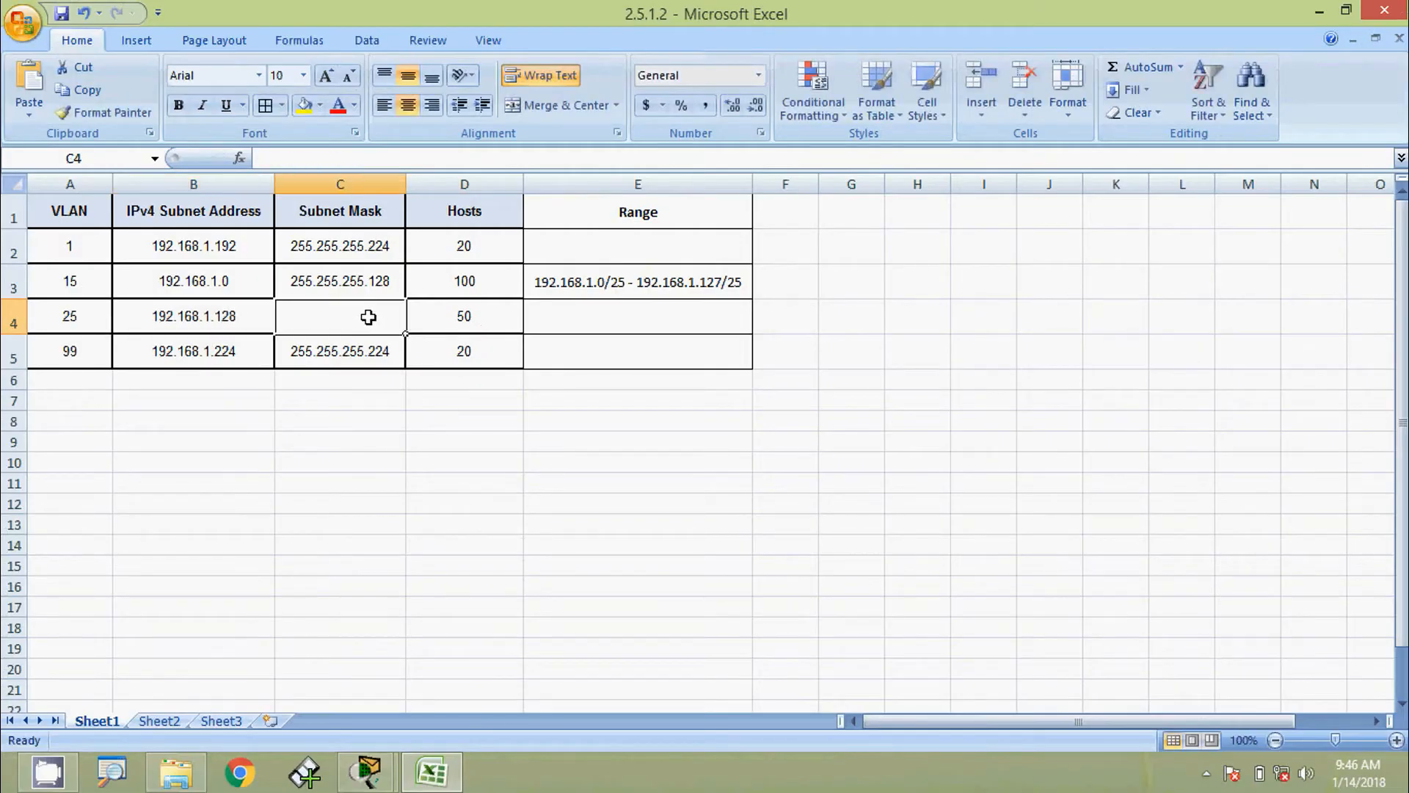
{"action": "left_click", "coordinate": [451, 323]}
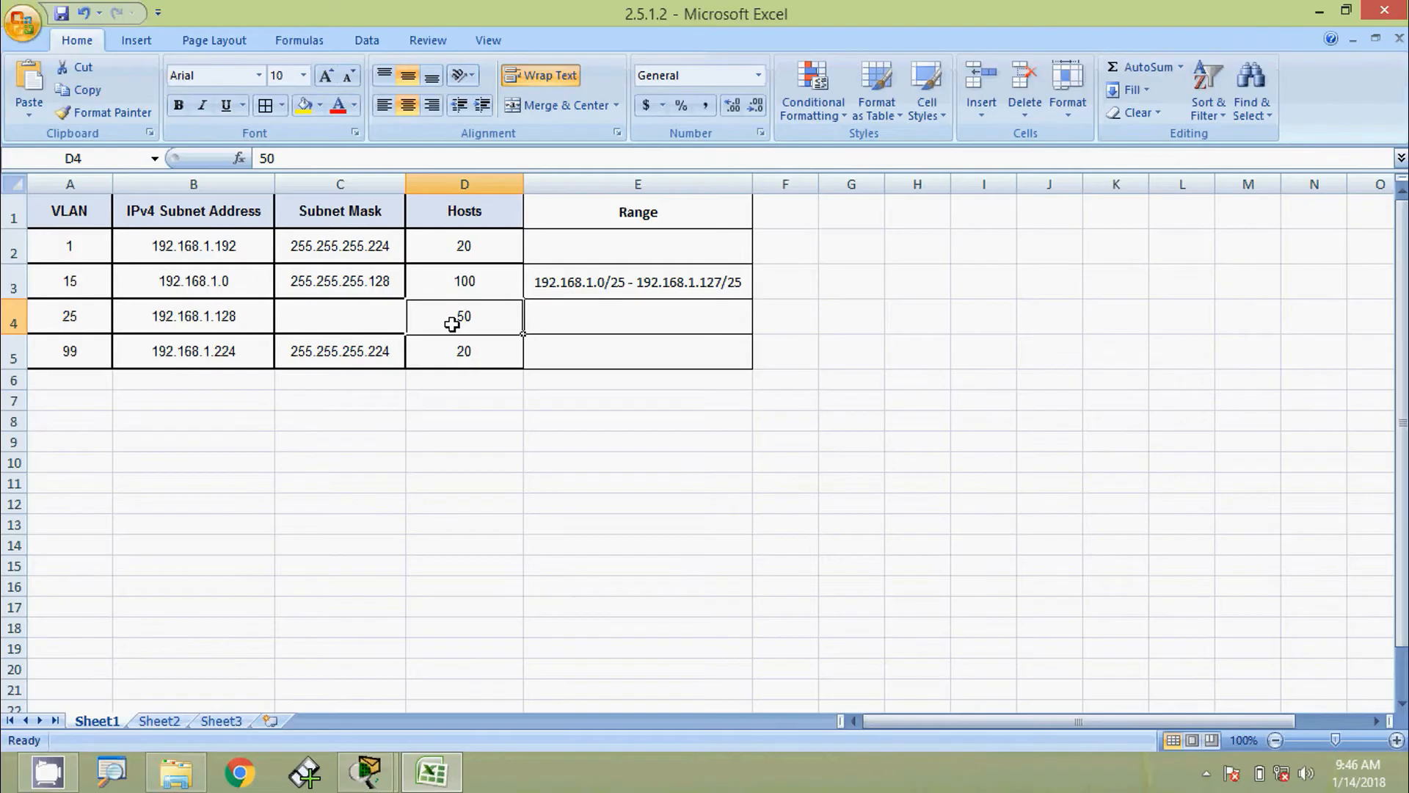
{"action": "left_click", "coordinate": [387, 322]}
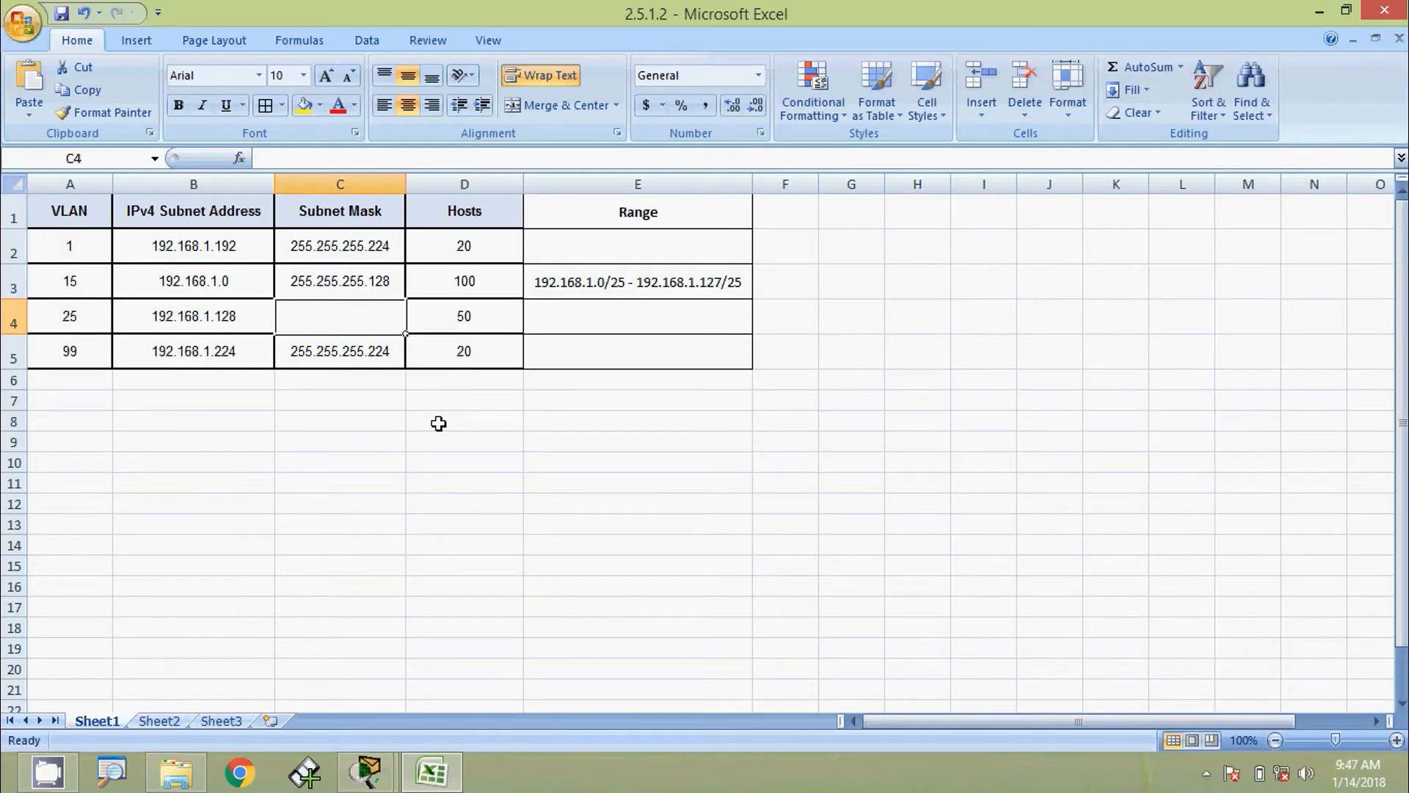
{"action": "type", "text": "255"}
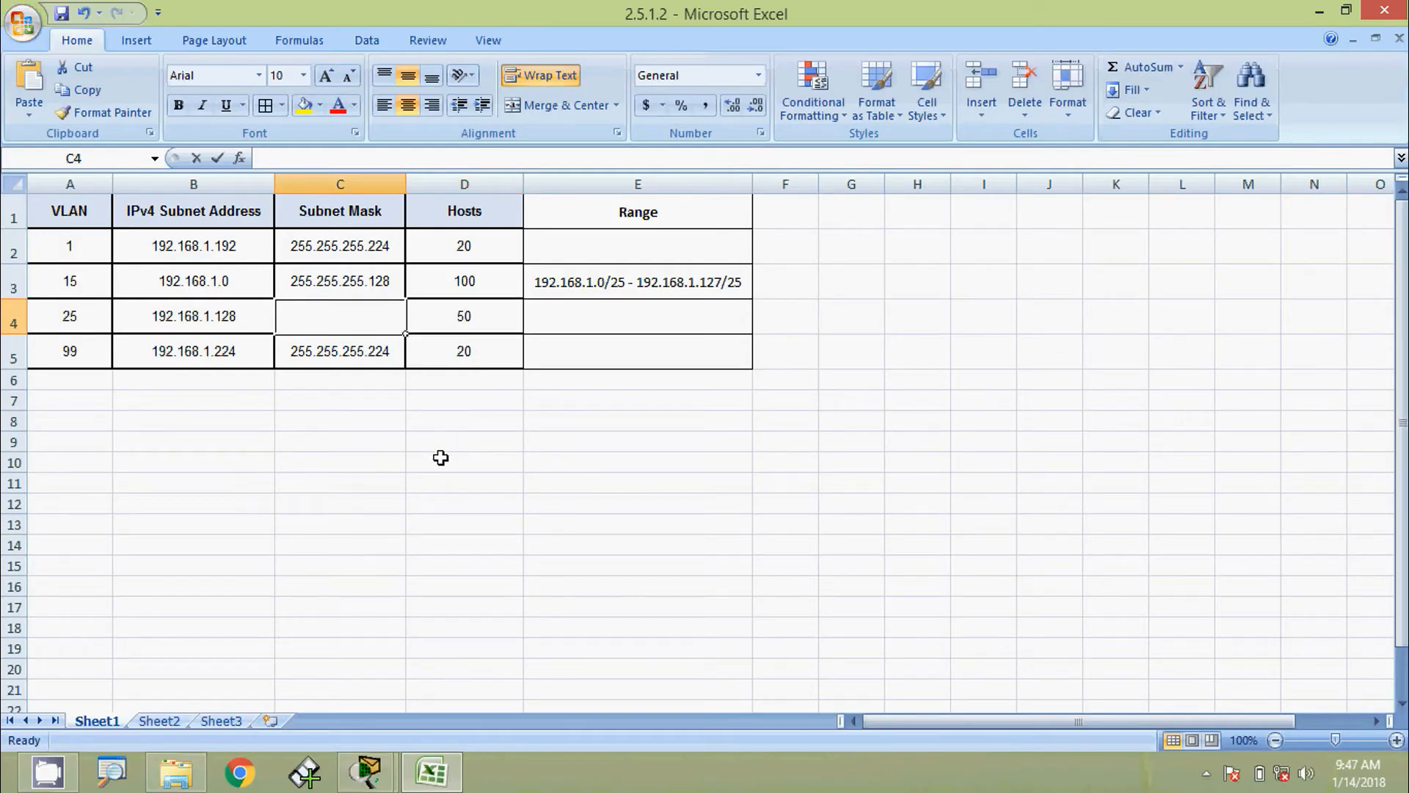
{"action": "type", "text": ".255"}
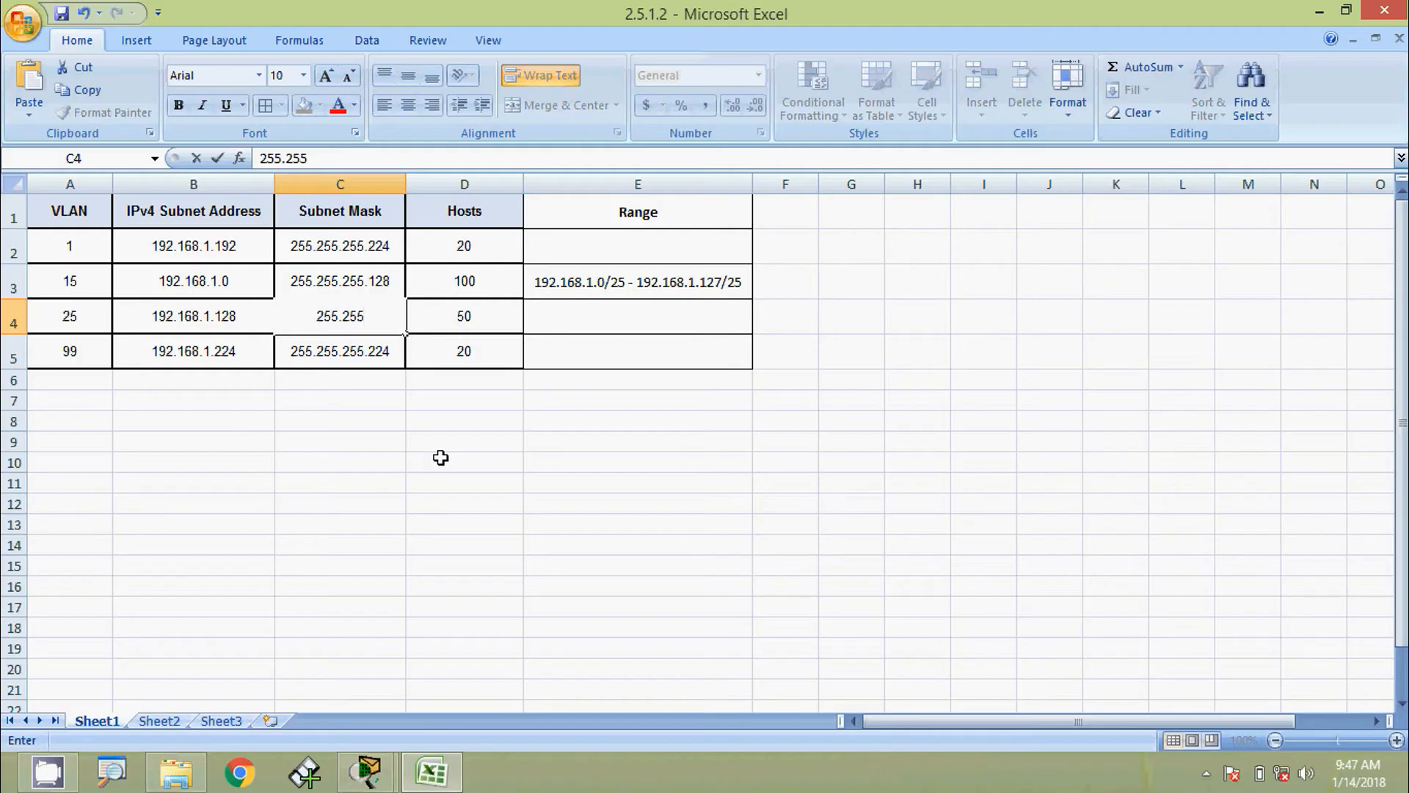
{"action": "type", "text": ".255.255.192"}
{"action": "left_click", "coordinate": [569, 322]}
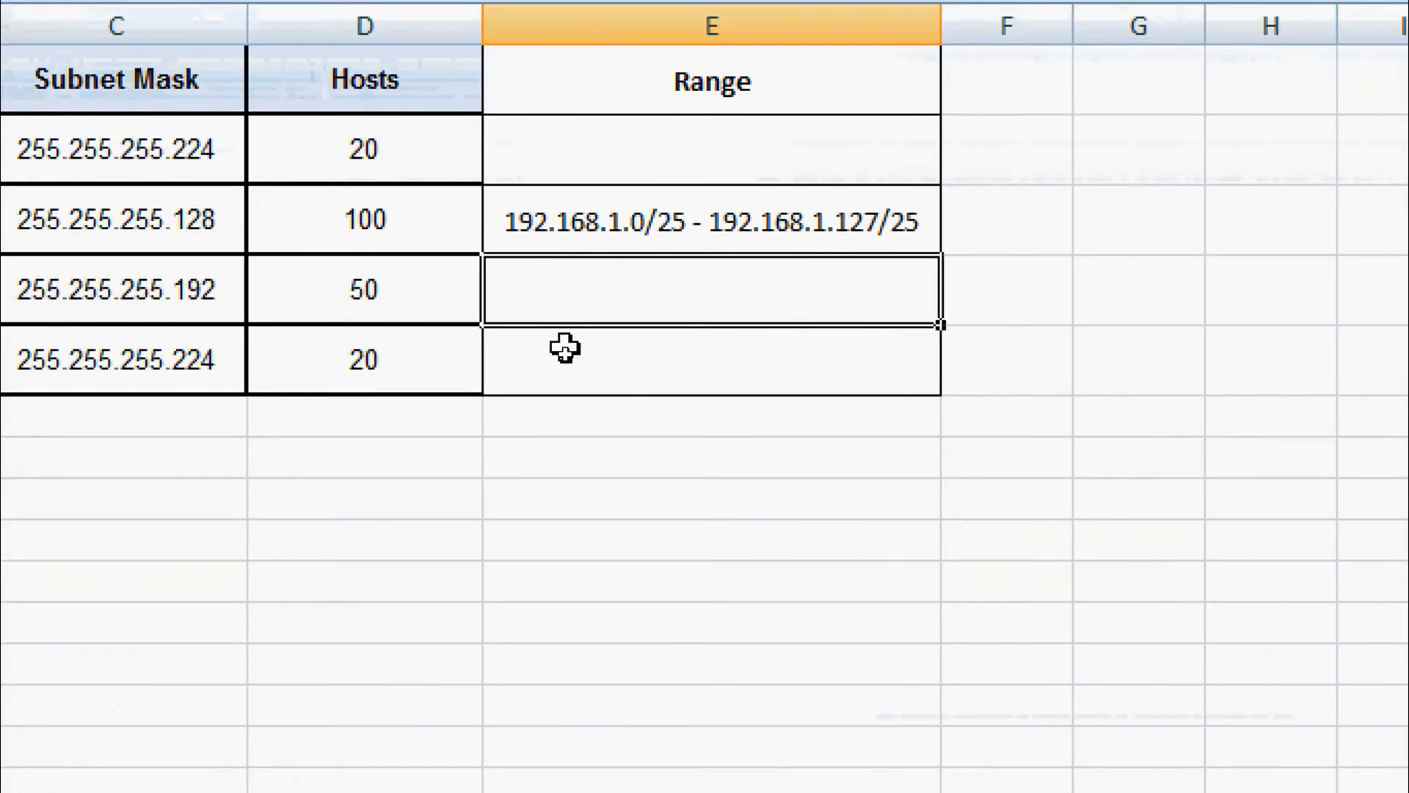
Fill VLAN 25's range cell E4 with 192.168.1.128/26 - 192.168.1.191/26
{"action": "type", "text": "192"}
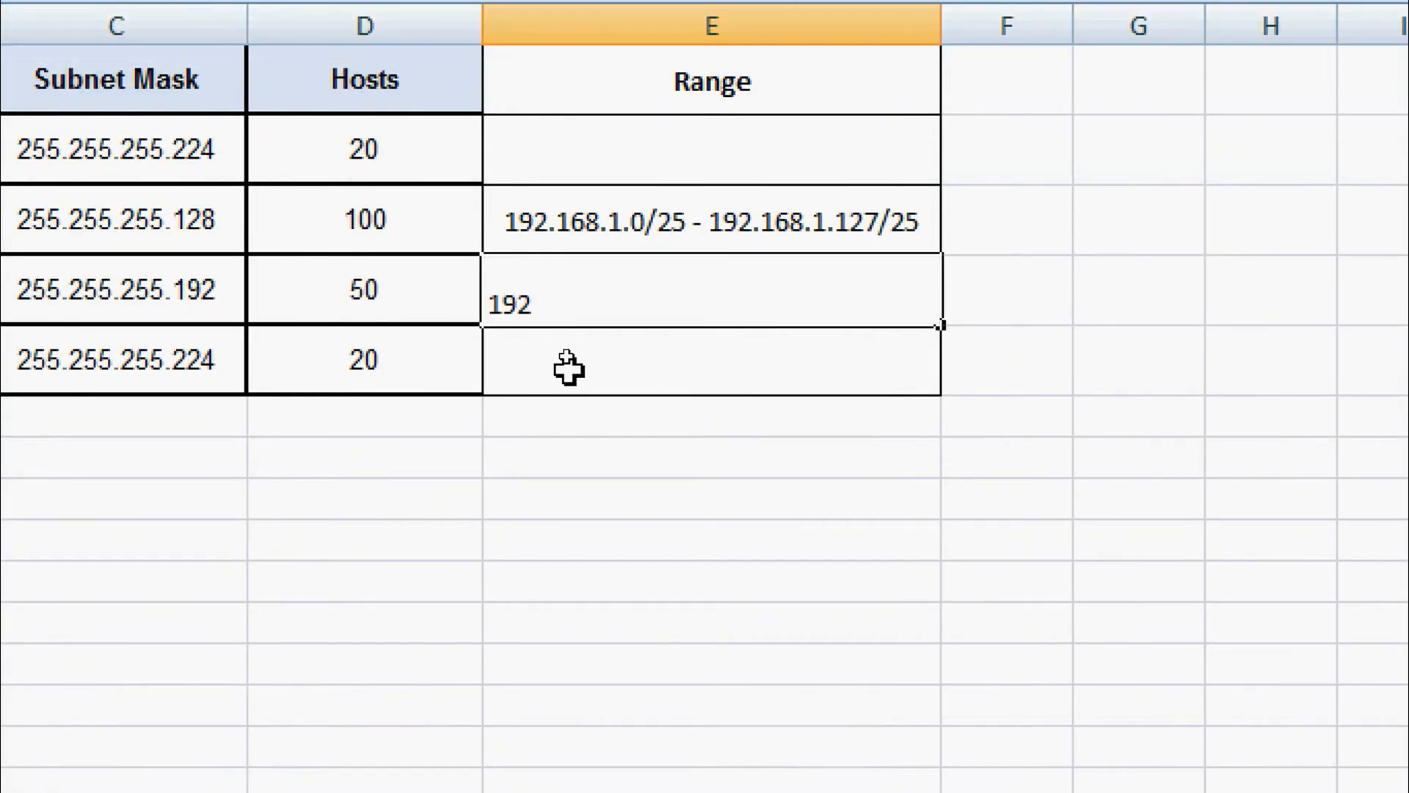
{"action": "type", "text": ".168.1.128"}
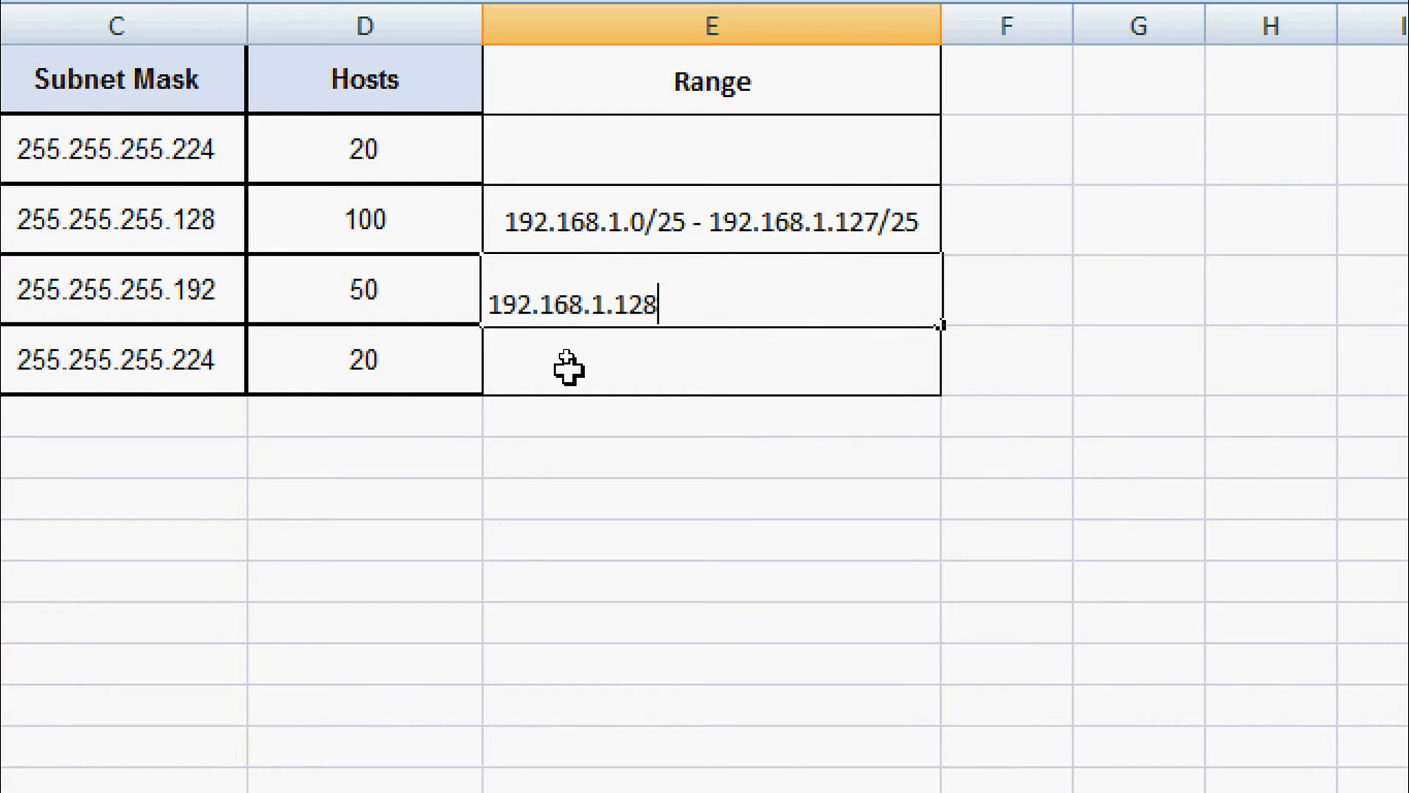
{"action": "type", "text": "/"}
{"action": "type", "text": "26"}
{"action": "type", "text": " - "}
{"action": "type", "text": "192"}
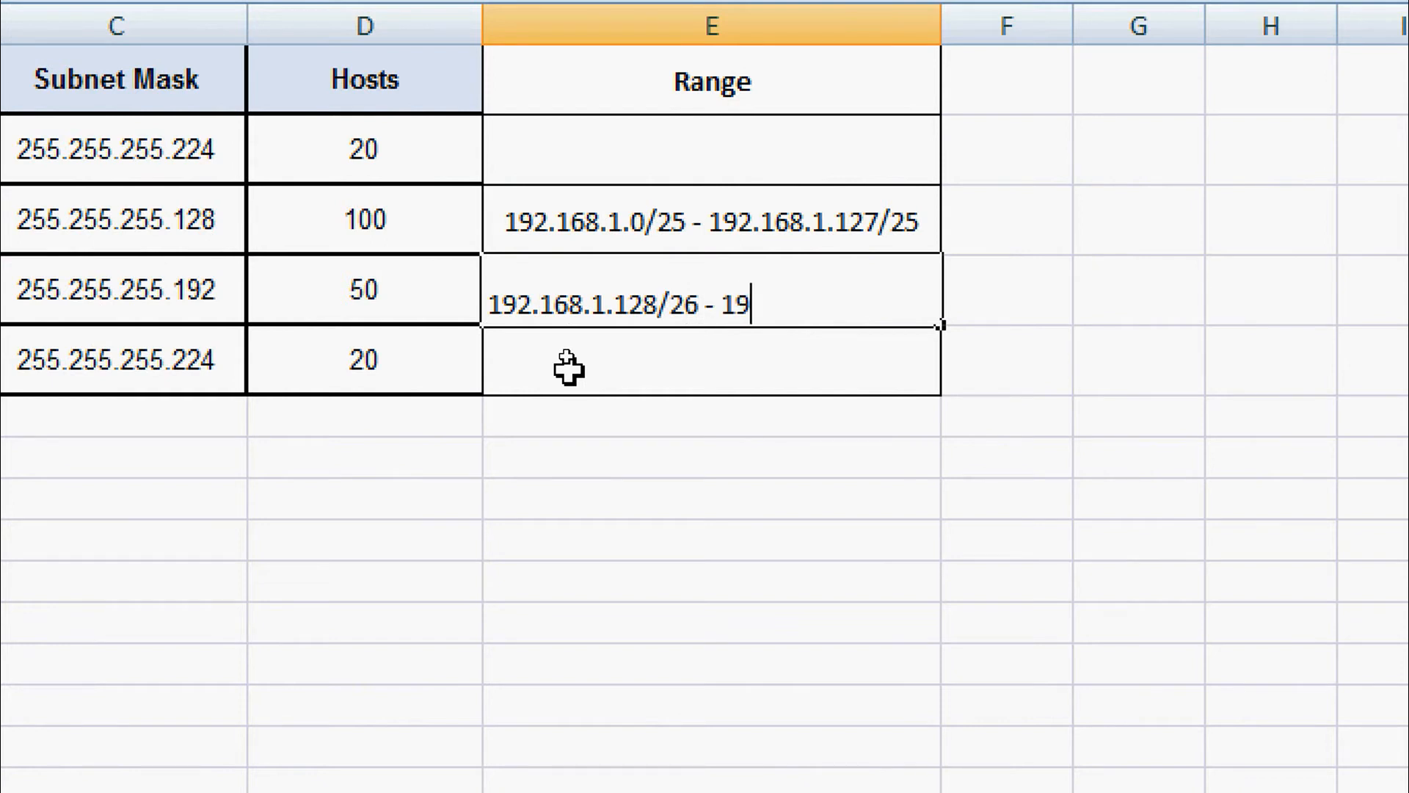
{"action": "type", "text": ".169"}
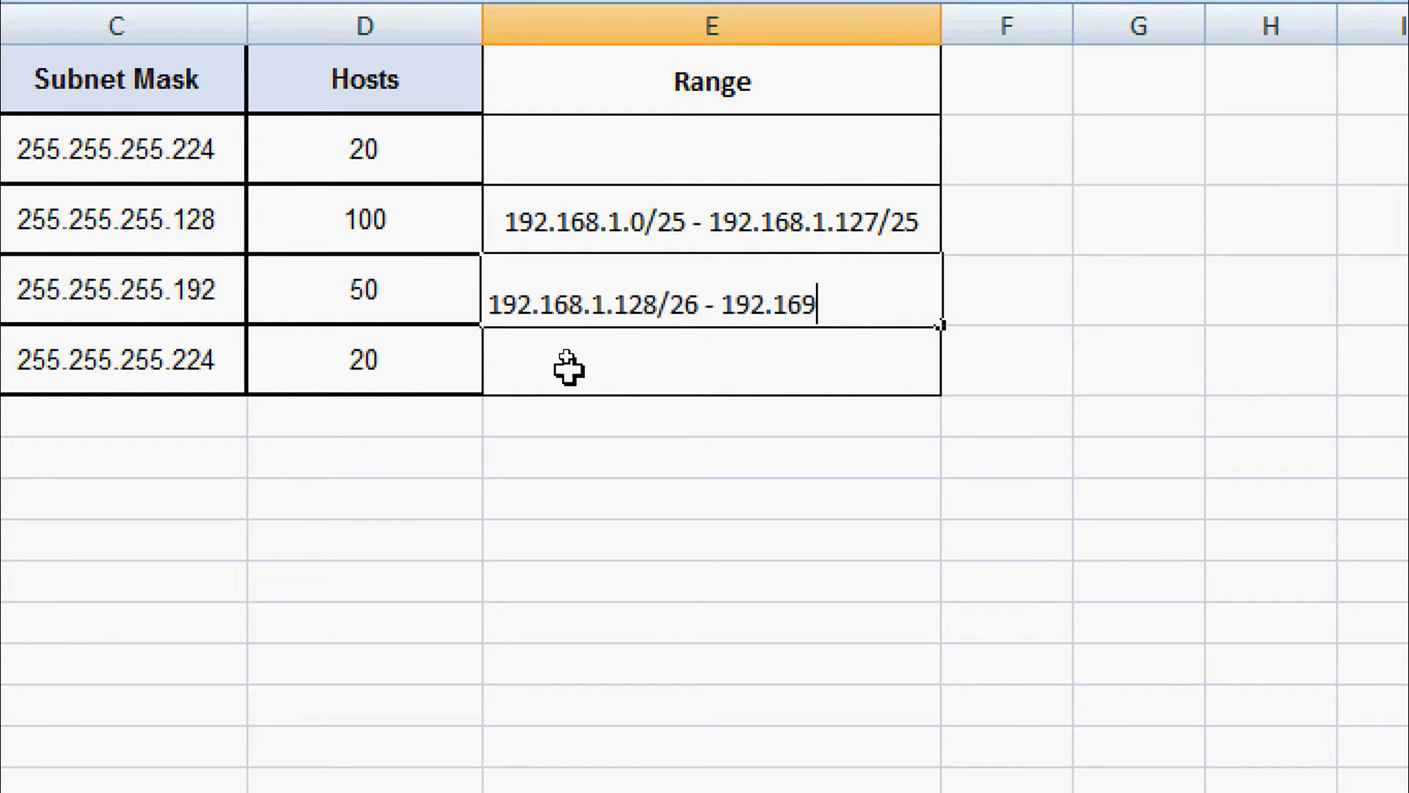
{"action": "key", "text": "BackSpace"}
{"action": "type", "text": "8.1.192"}
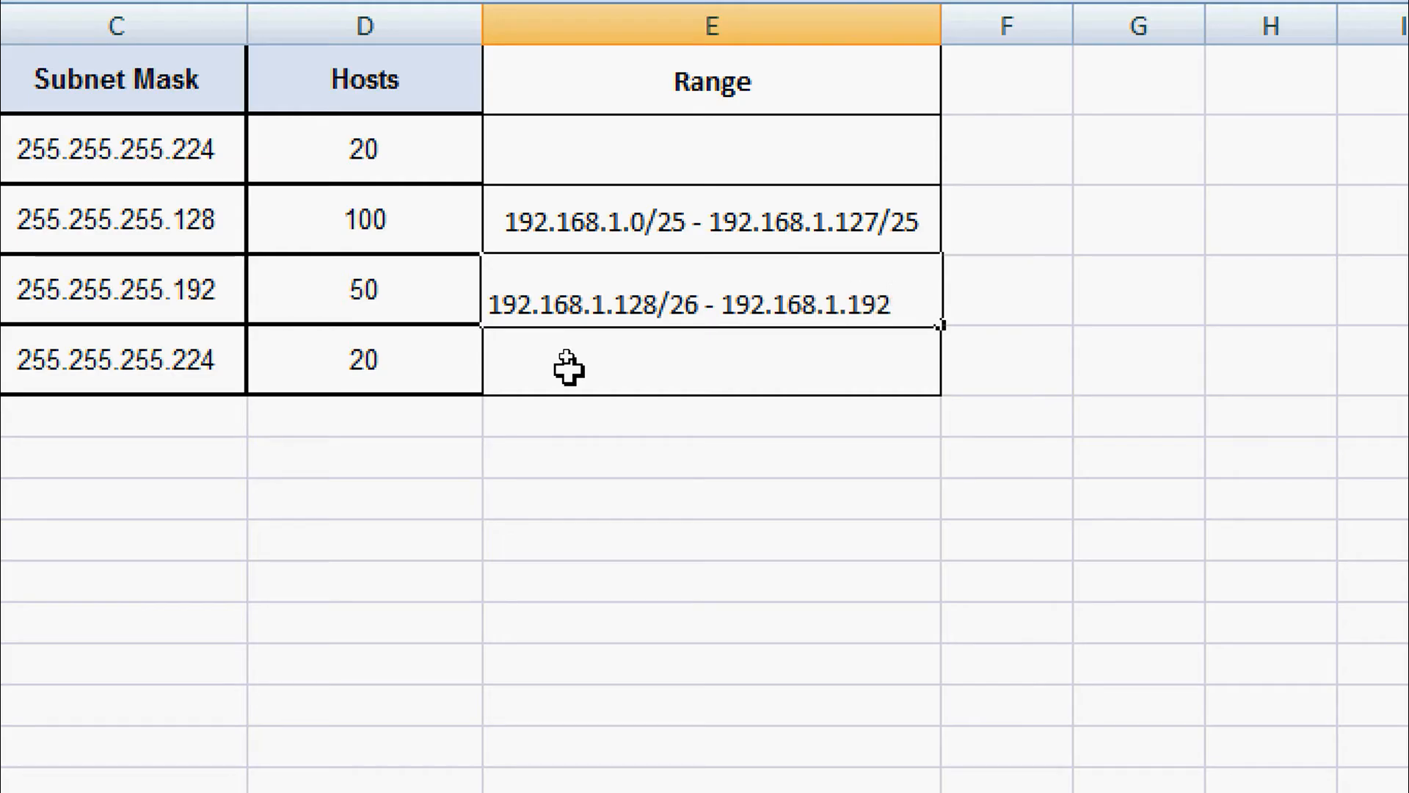
{"action": "type", "text": "/"}
{"action": "key", "text": "BackSpace"}
{"action": "key", "text": "BackSpace"}
{"action": "type", "text": "1/26"}
{"action": "left_click", "coordinate": [569, 367]}
{"action": "left_click", "coordinate": [493, 499]}
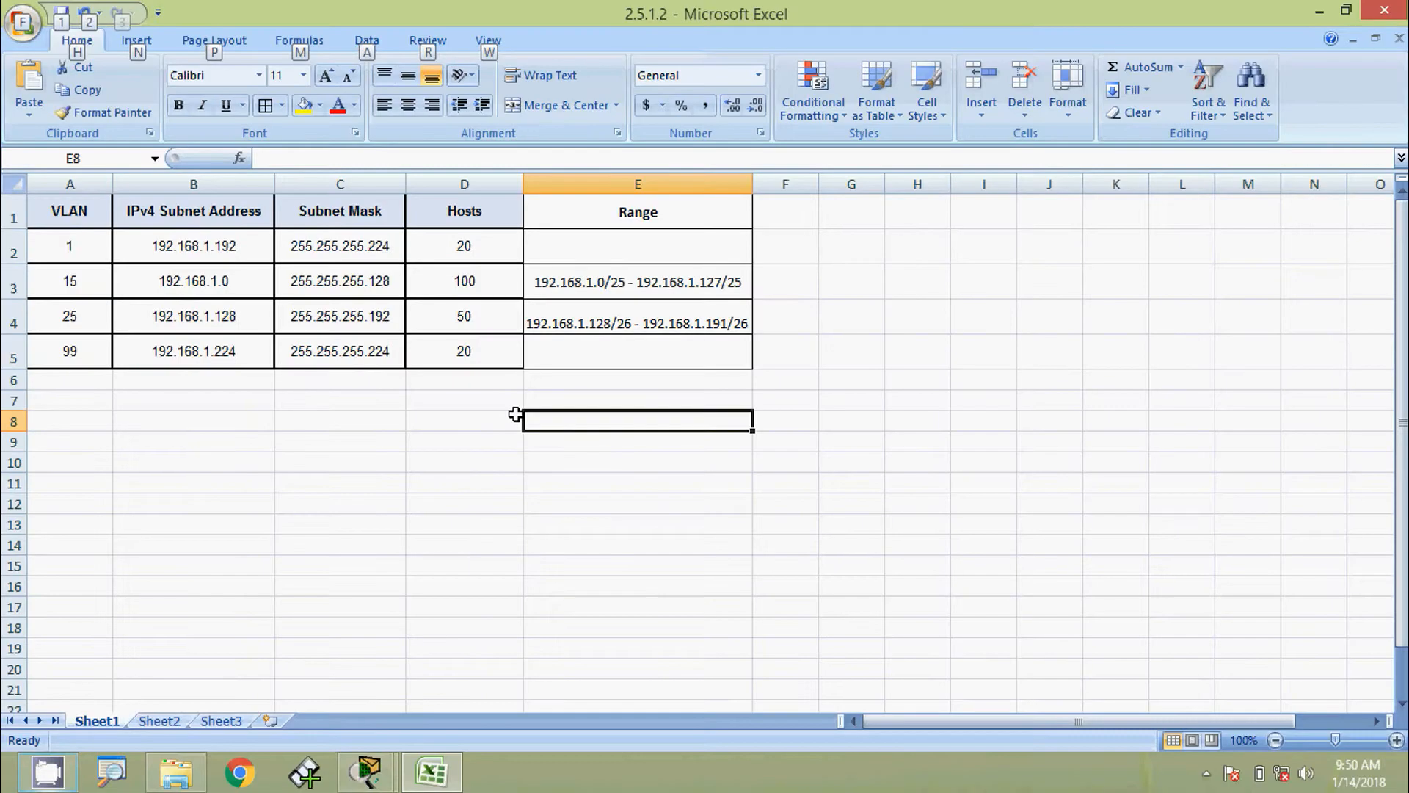
{"action": "key", "text": "alt"}
{"action": "left_click", "coordinate": [346, 256]}
Recheck VLAN 25's subnet address on the Subnet Table sheet, then go to the Addressing Table sheet
{"action": "left_click", "coordinate": [347, 341]}
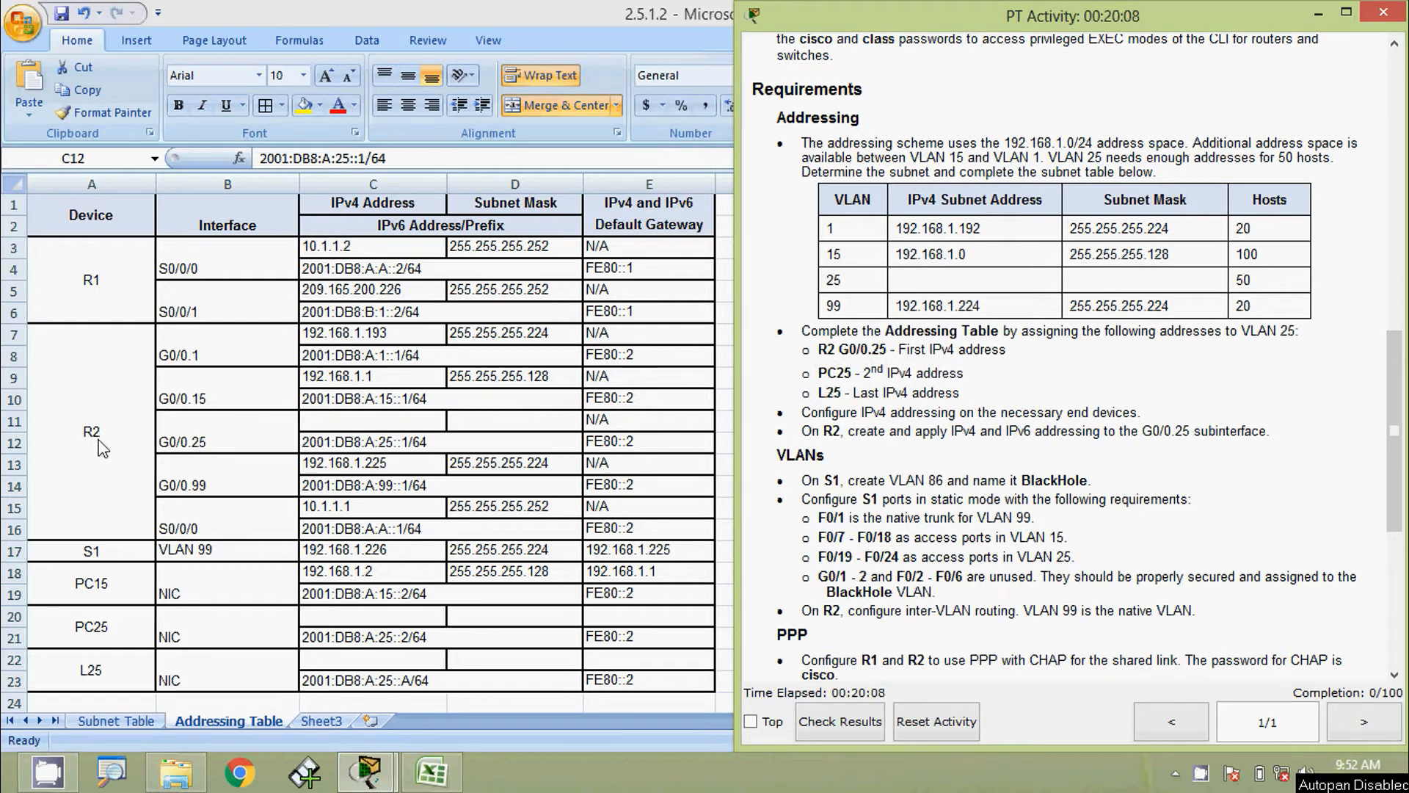
{"action": "left_click", "coordinate": [360, 439]}
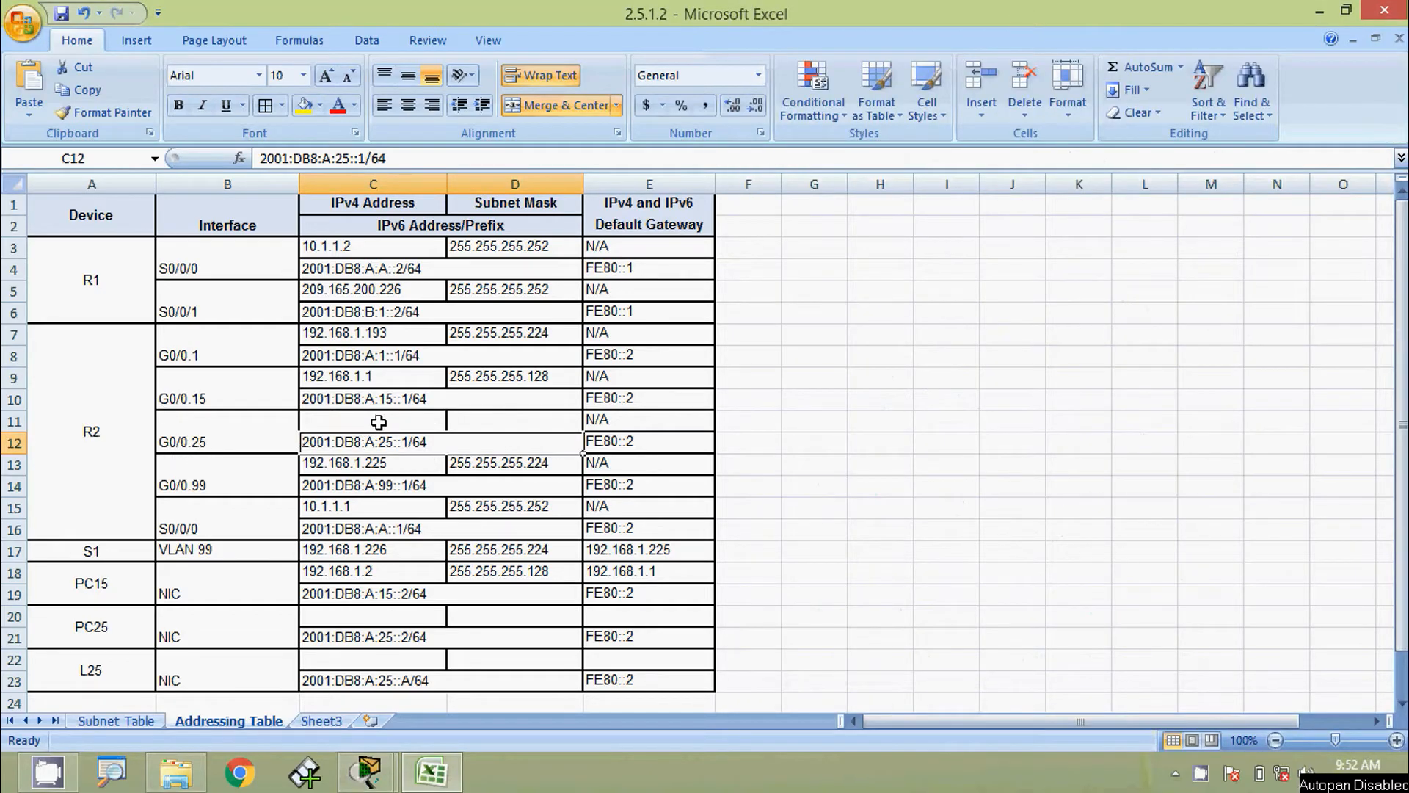
{"action": "left_click", "coordinate": [126, 720]}
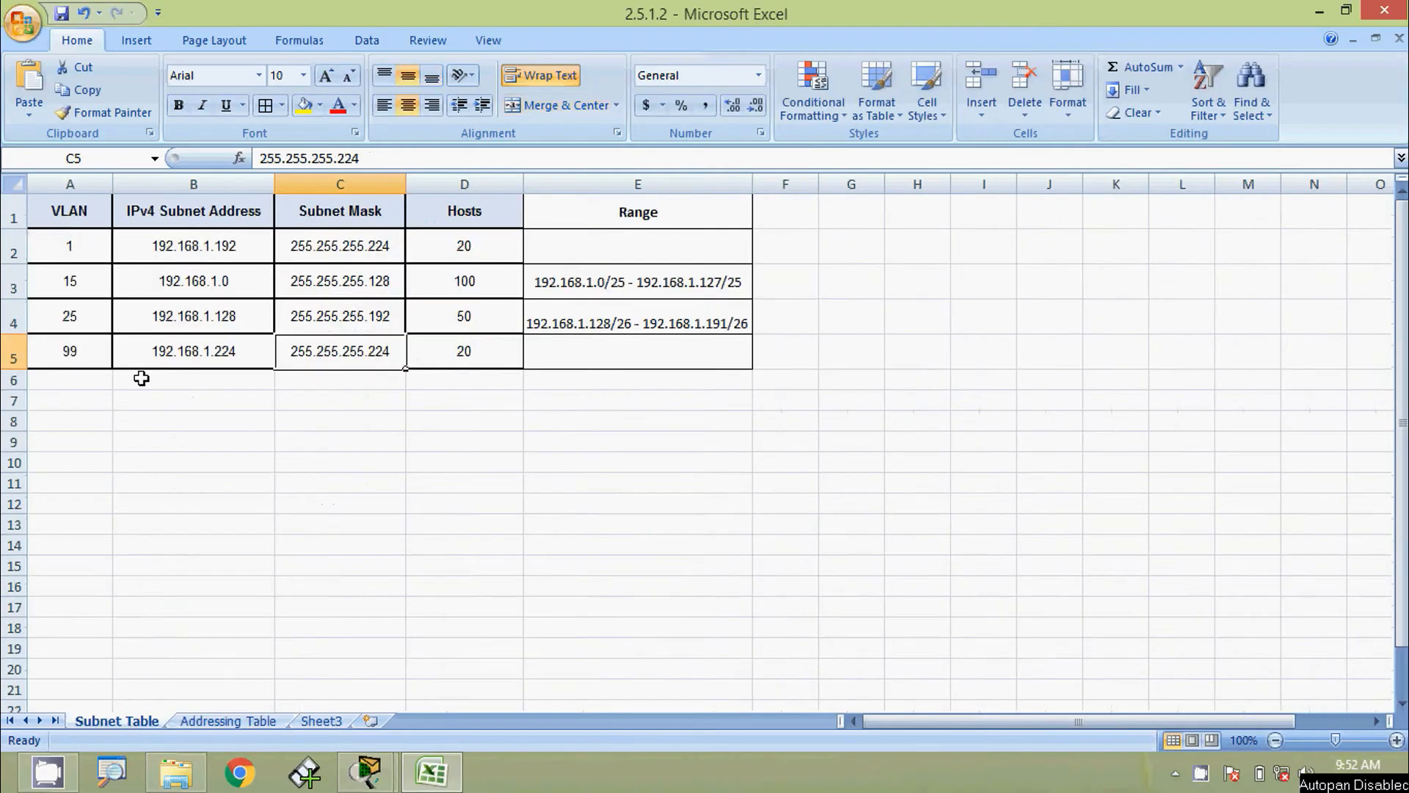
{"action": "left_click", "coordinate": [13, 316]}
{"action": "left_click", "coordinate": [200, 314]}
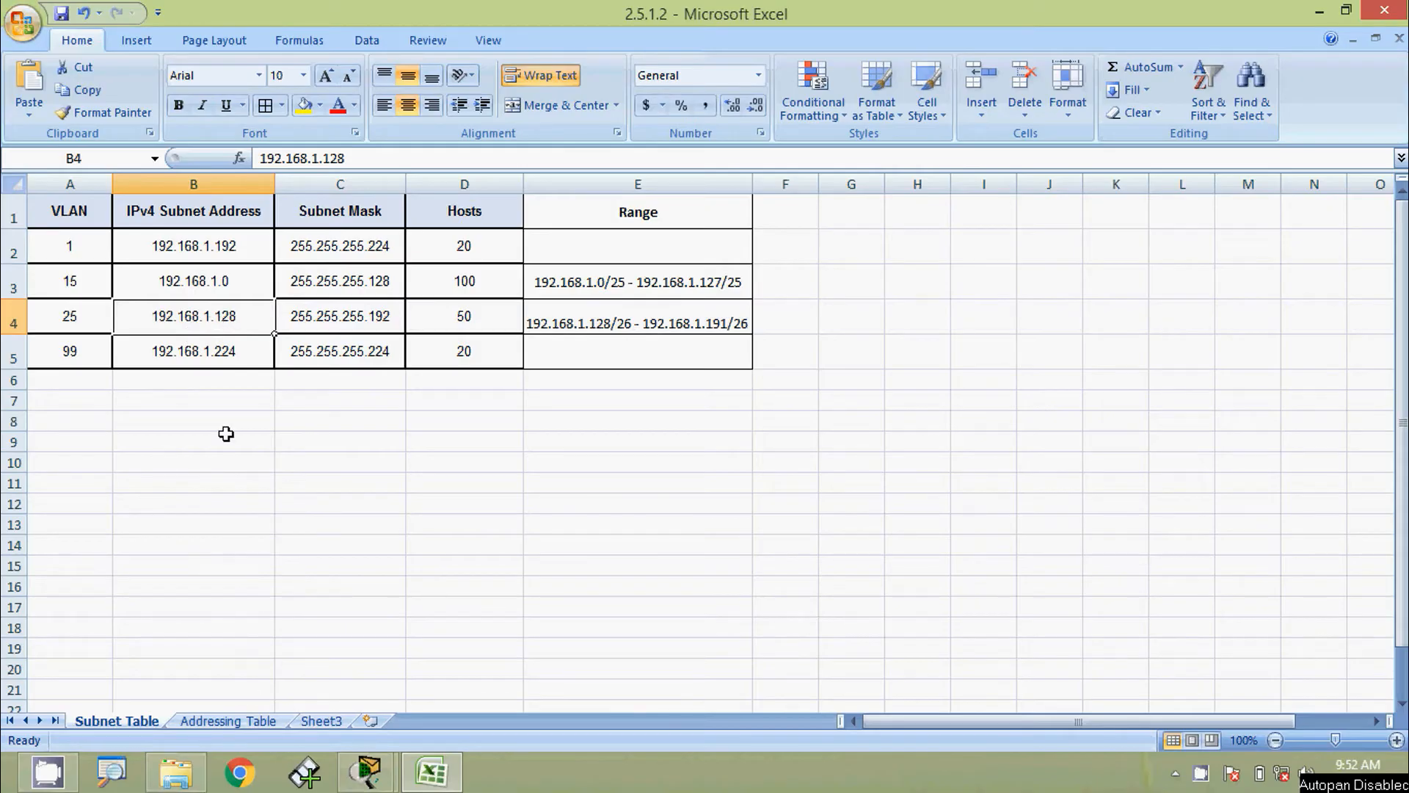
{"action": "left_click", "coordinate": [253, 719]}
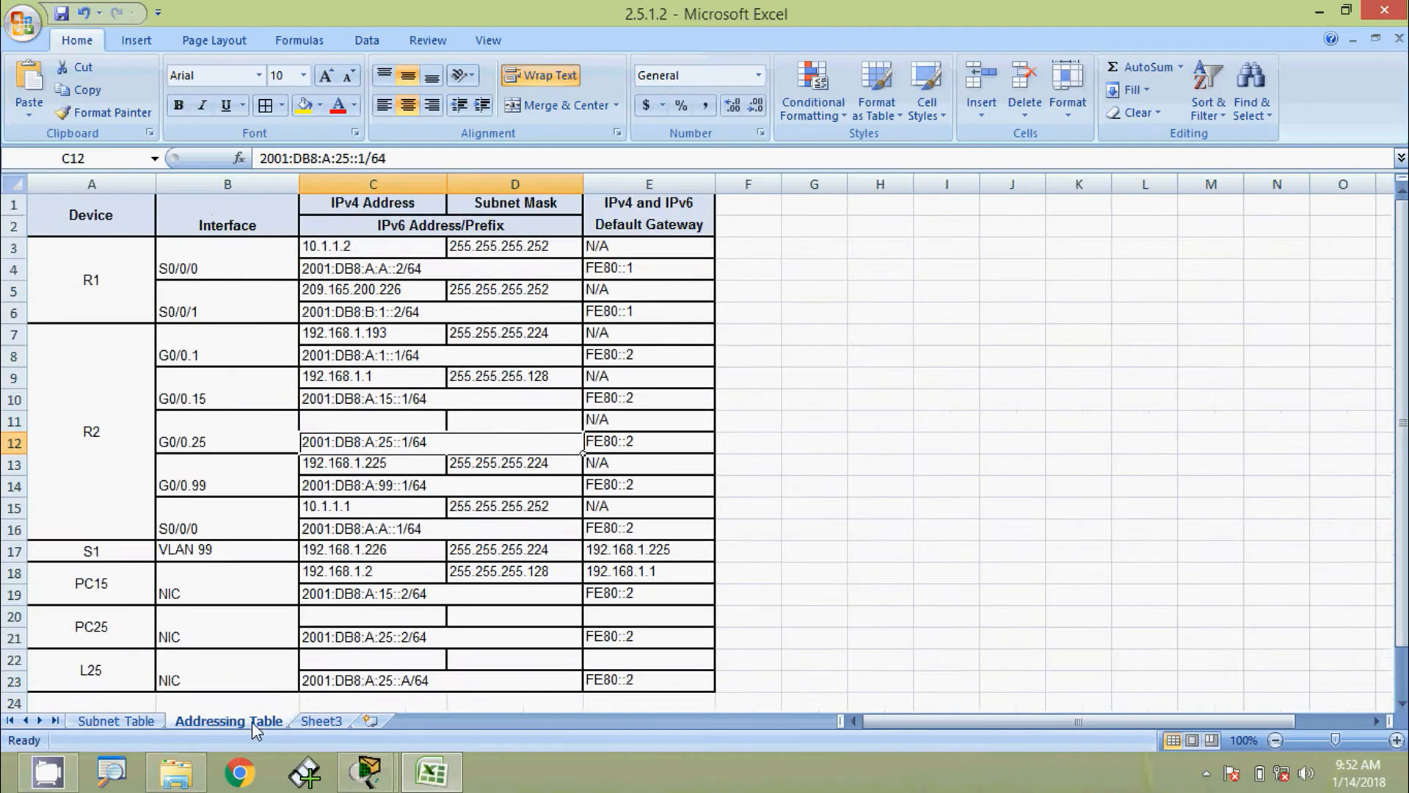
Give R2's G0/0.25 the IPv4 address 192.168.1.129 with mask 255.255.255.192
{"action": "left_click", "coordinate": [378, 422]}
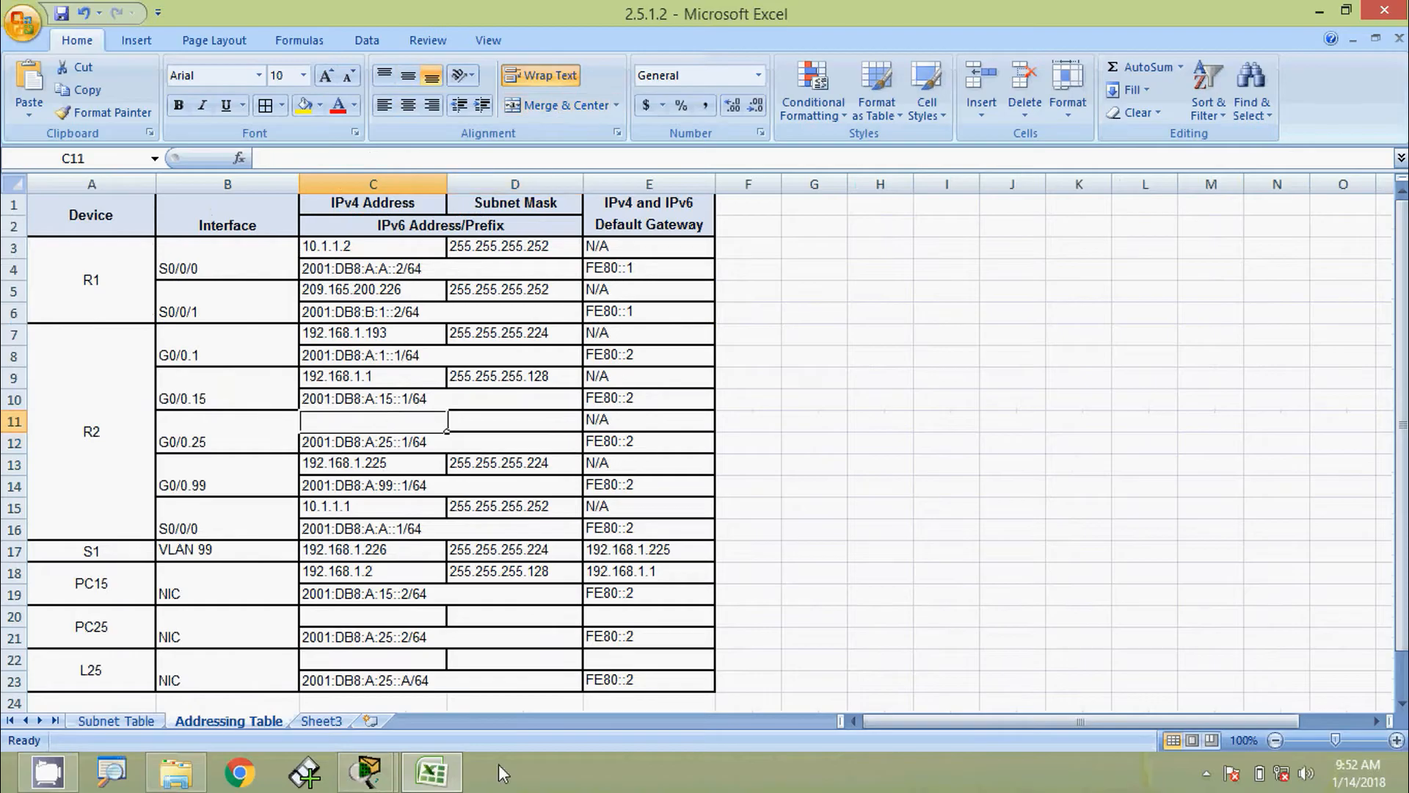
{"action": "type", "text": "192.1"}
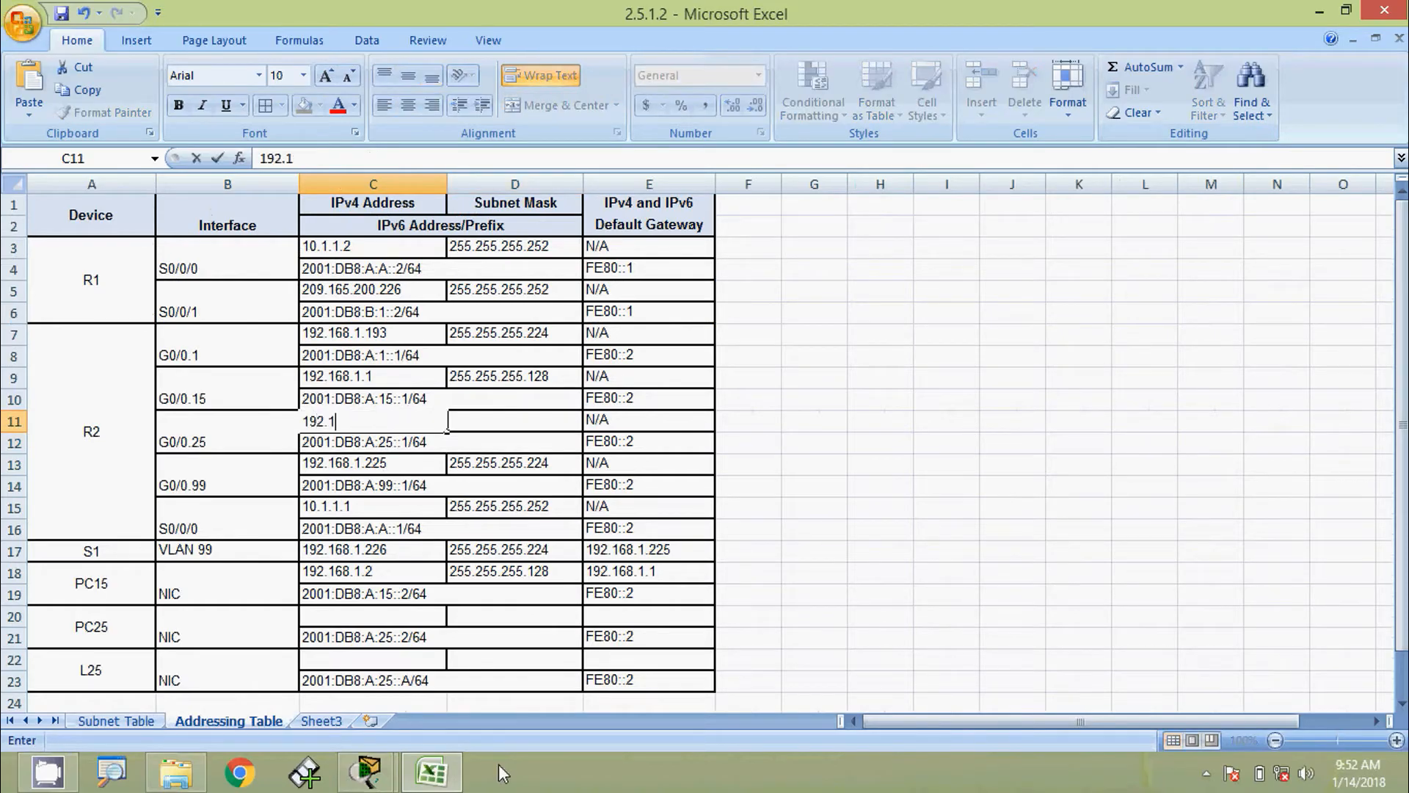
{"action": "type", "text": "68.1.129"}
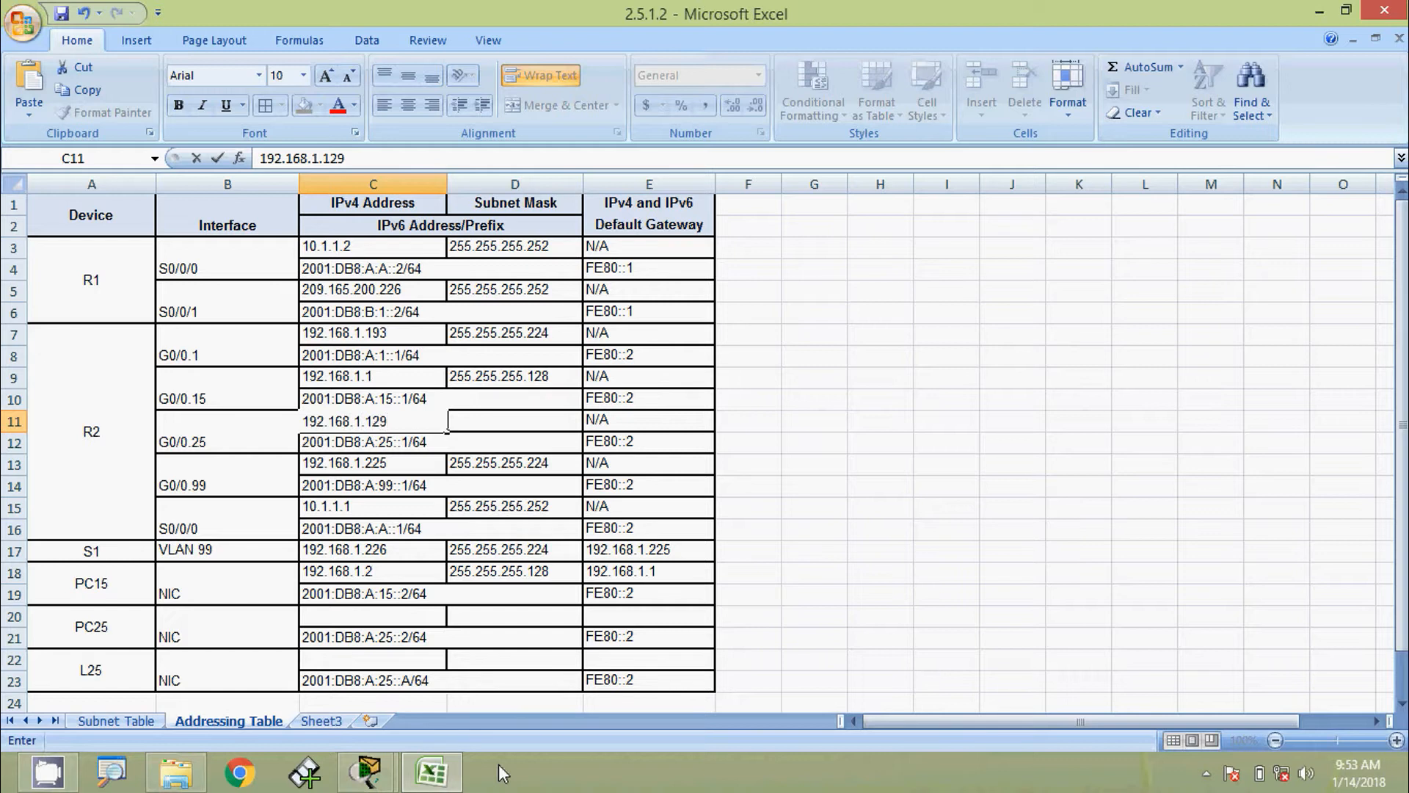
{"action": "key", "text": "Tab"}
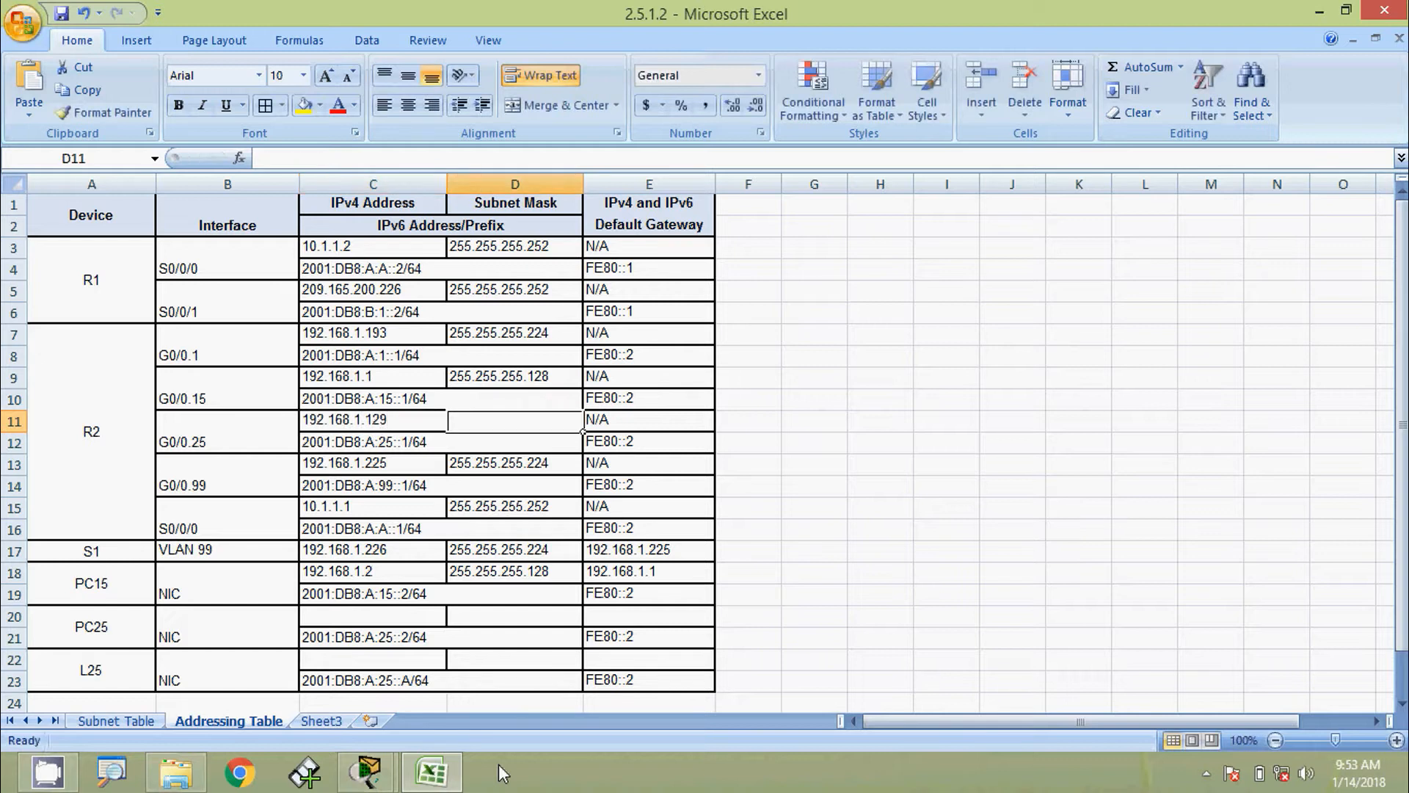
{"action": "type", "text": "255.255"}
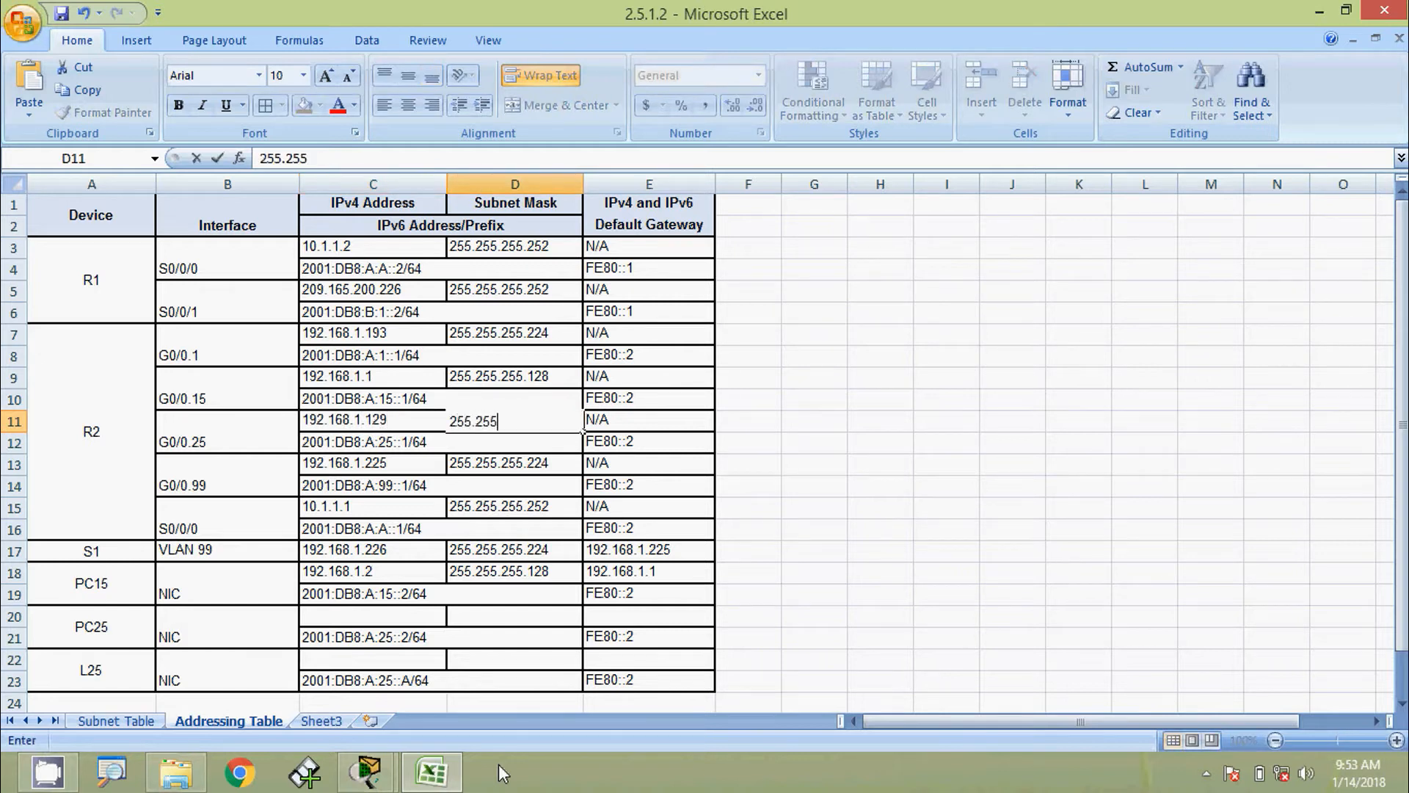
{"action": "type", "text": ".255."}
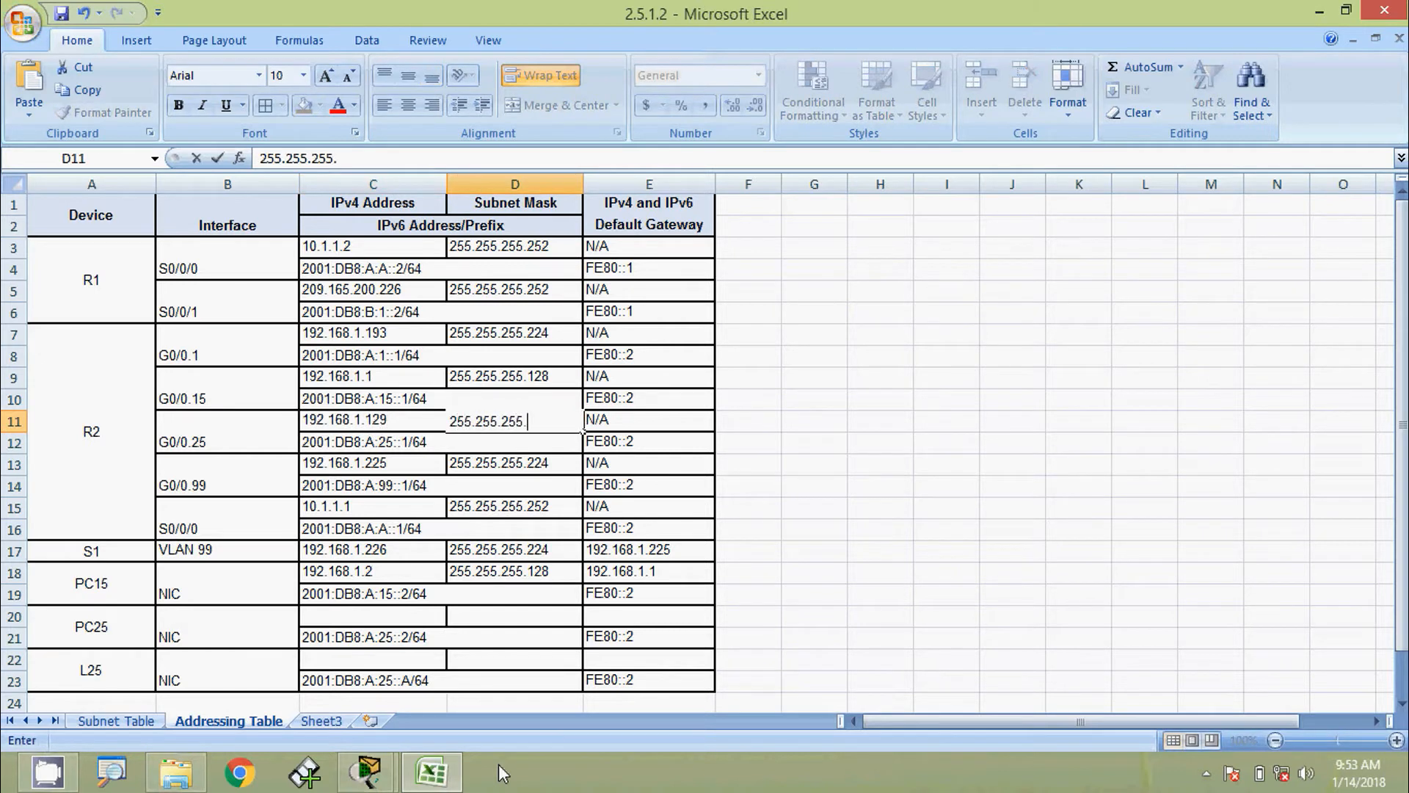
{"action": "type", "text": "192"}
{"action": "key", "text": "Return"}
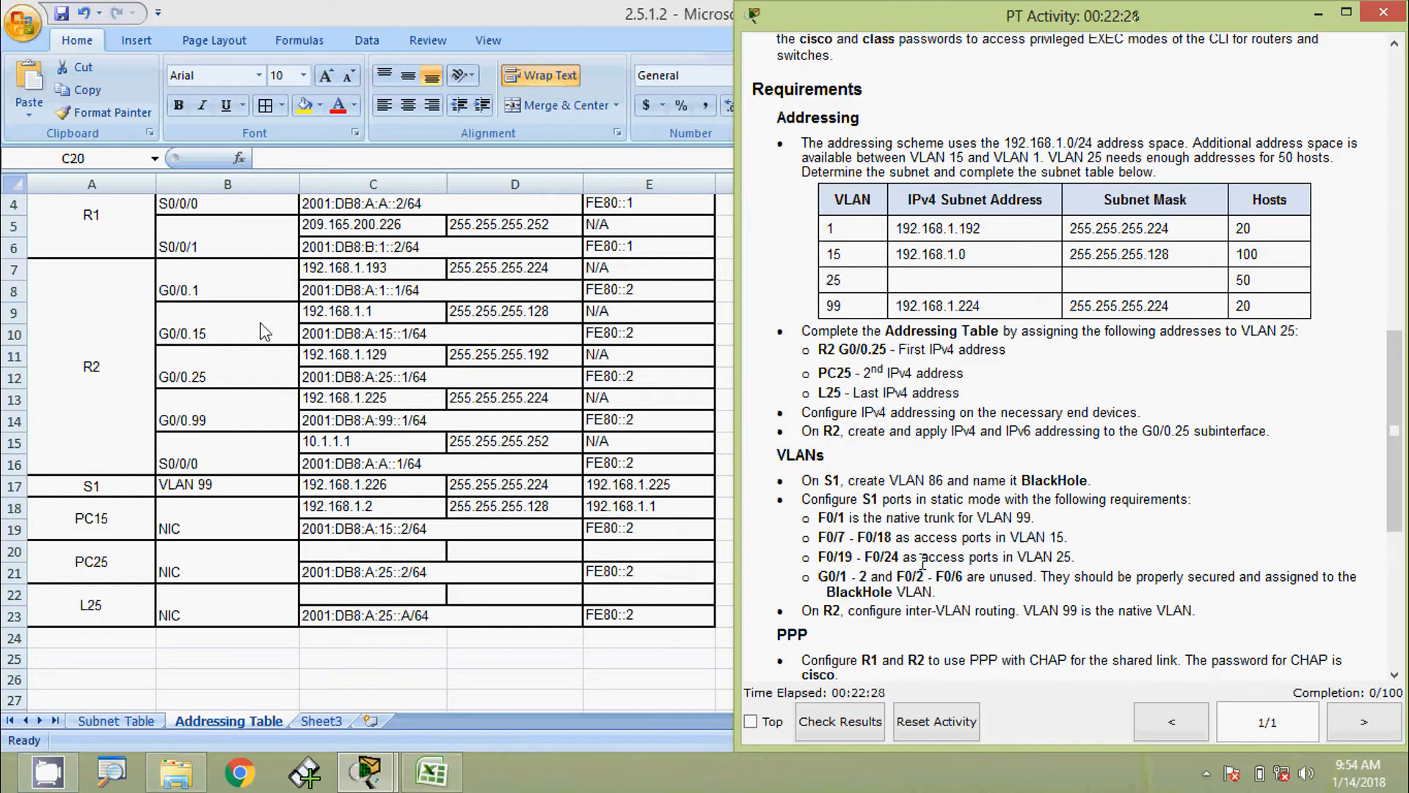
Enter PC25's IPv4 address 192.168.1.130 and mask 255.255.255.192 in row 20
{"action": "left_click", "coordinate": [233, 367]}
{"action": "left_click", "coordinate": [344, 363]}
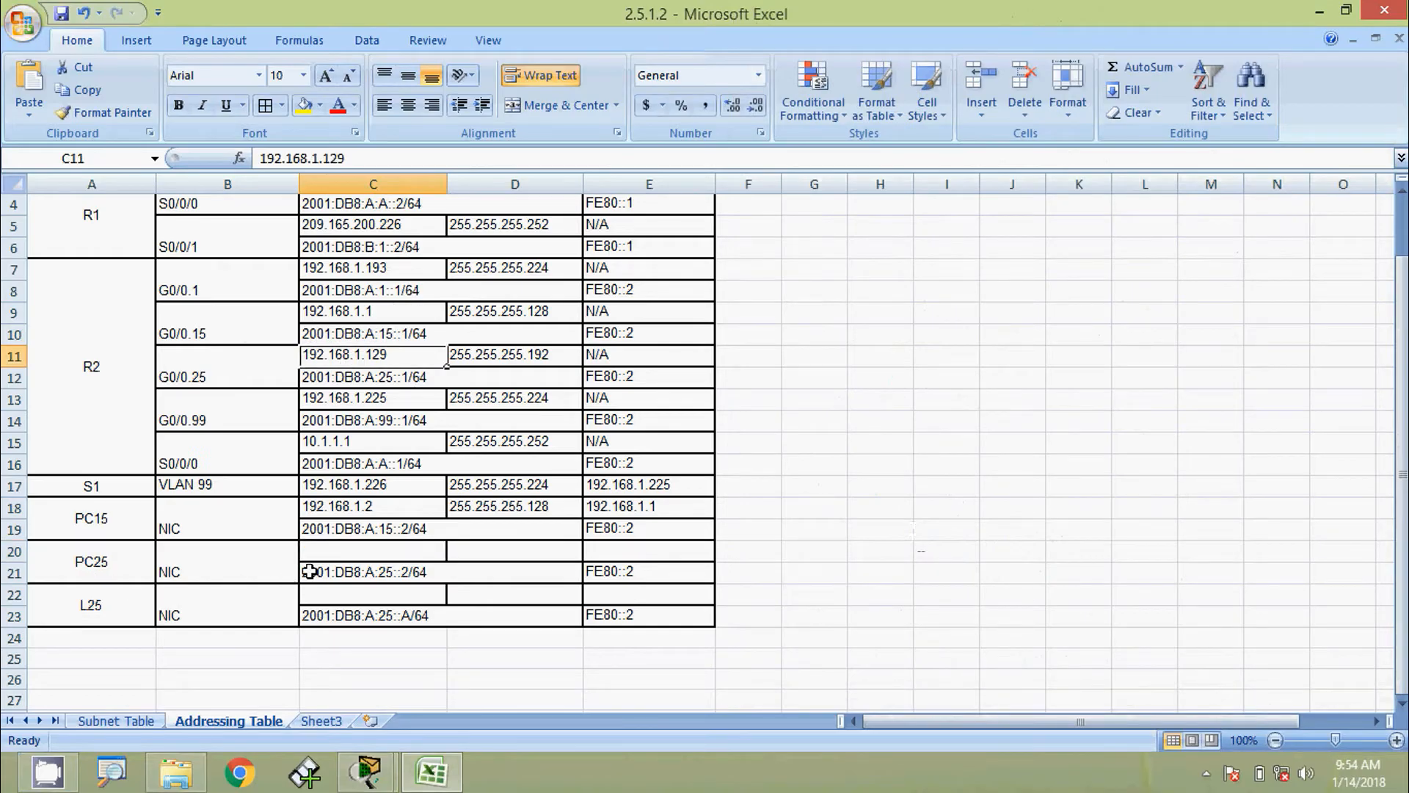
{"action": "left_click", "coordinate": [345, 552]}
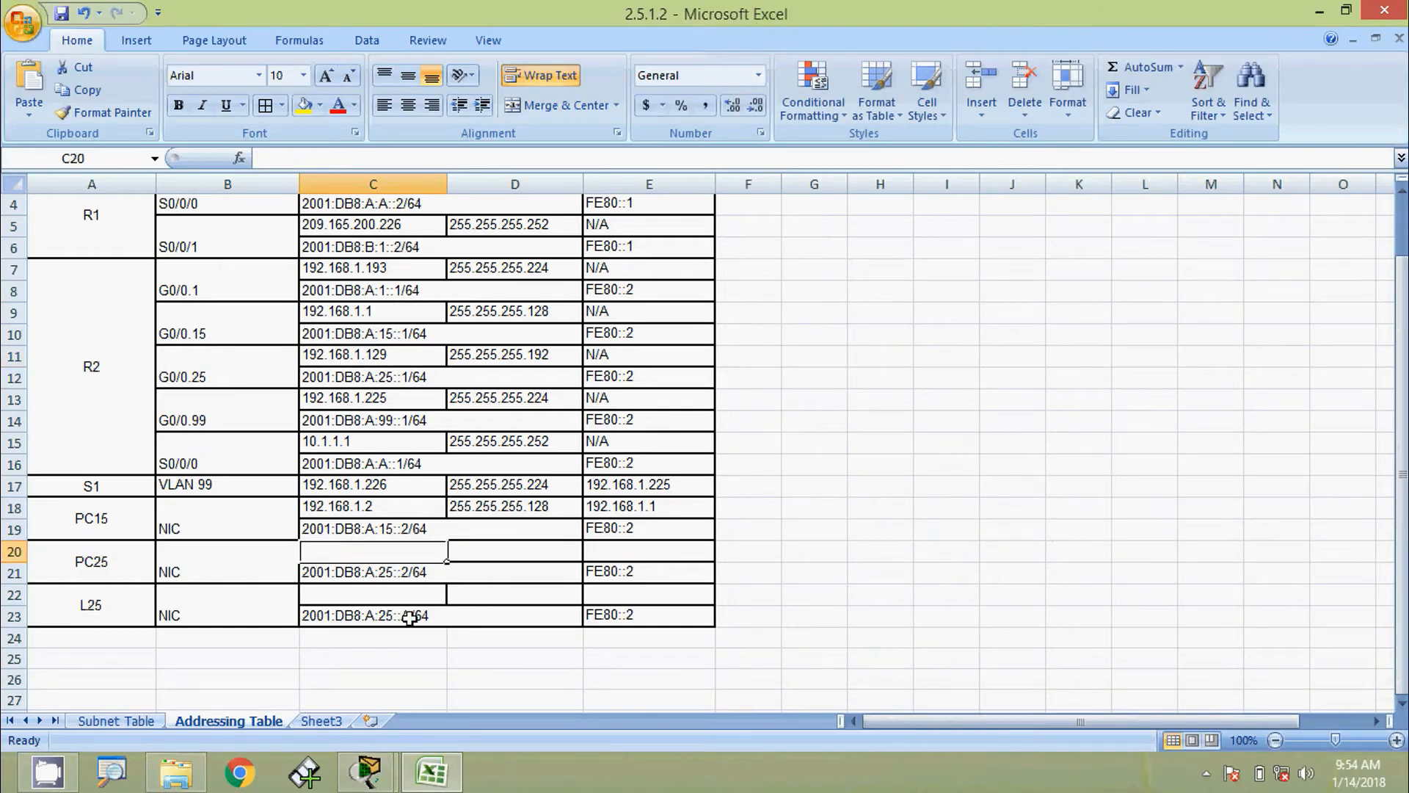
{"action": "type", "text": "192.168"}
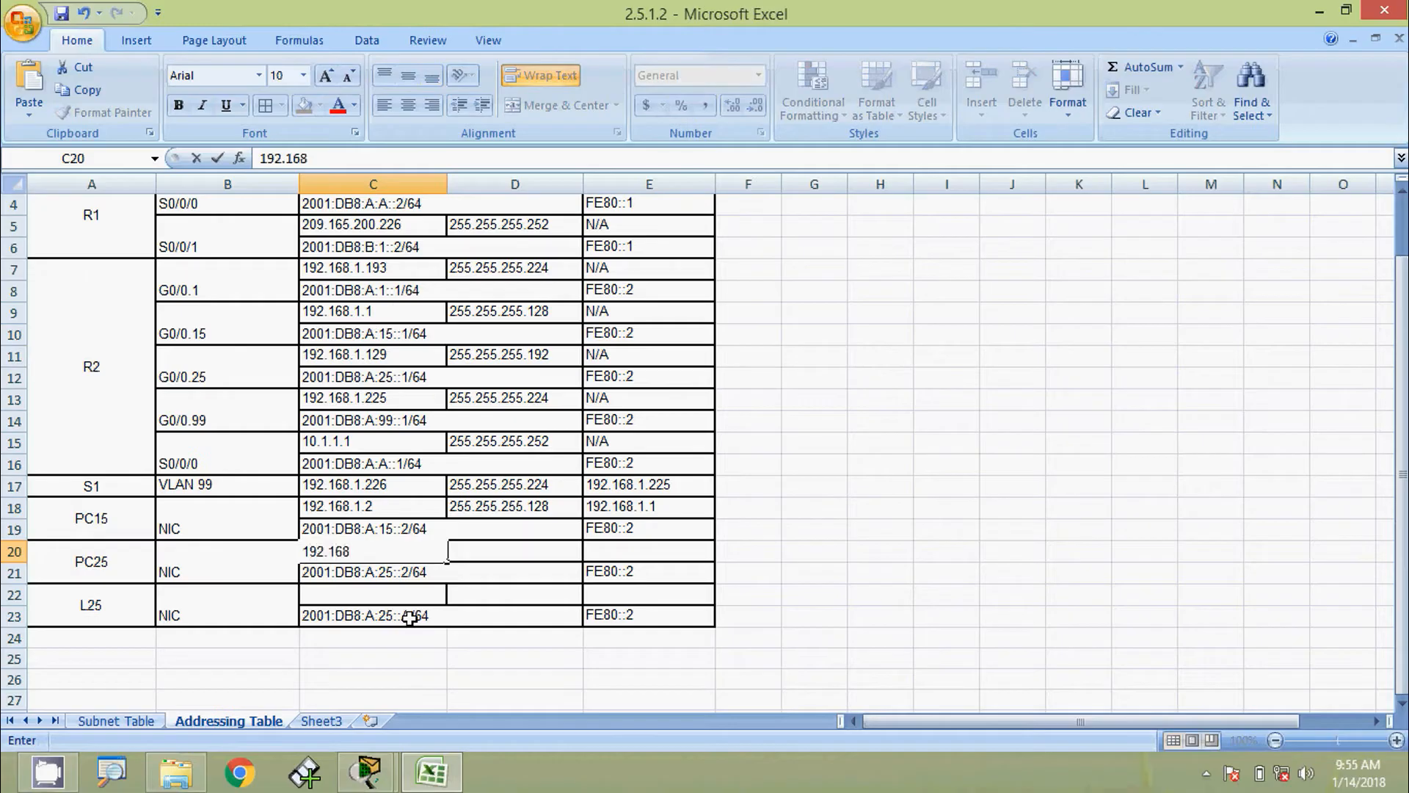
{"action": "type", "text": ".1.130"}
{"action": "key", "text": "Tab"}
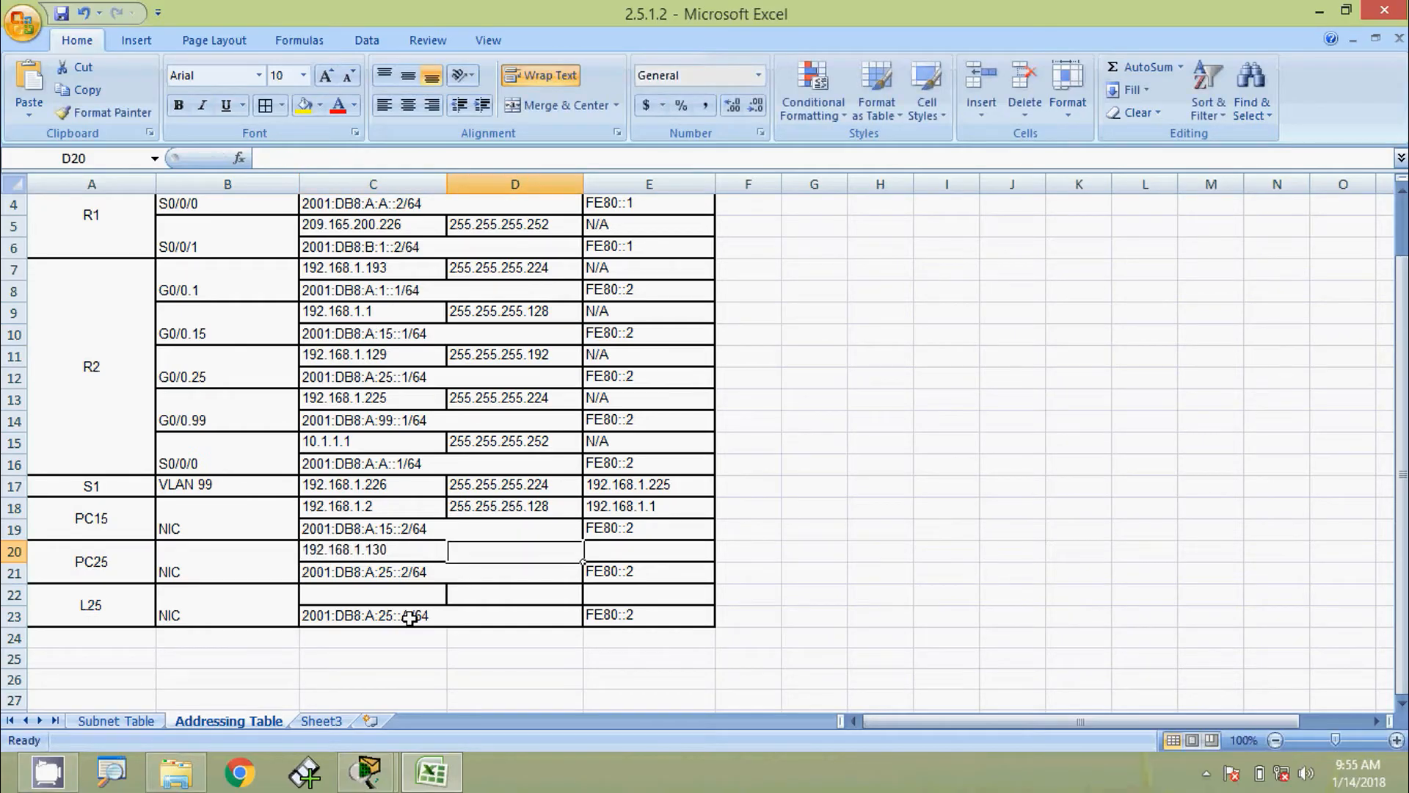
{"action": "type", "text": "255.255"}
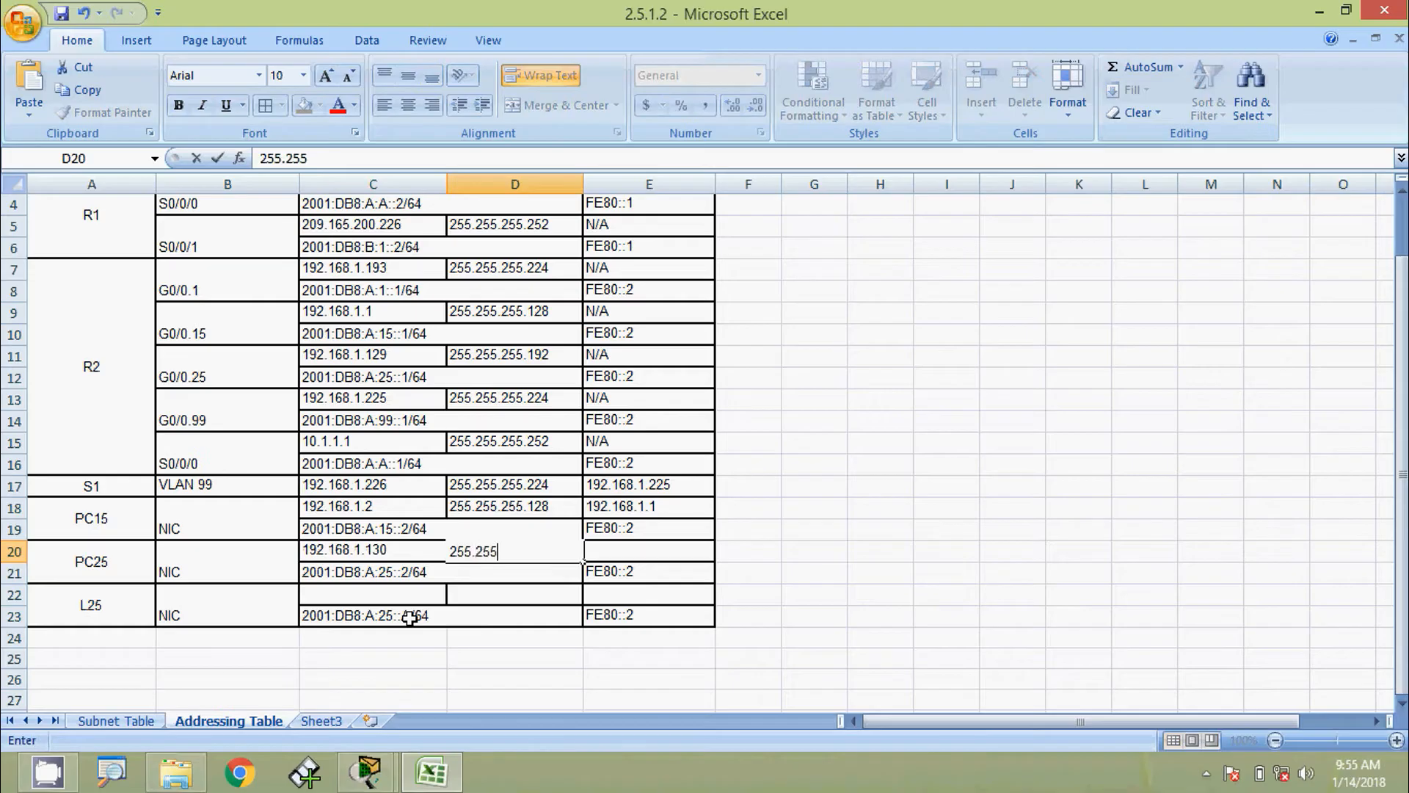
{"action": "type", "text": ".255.1"}
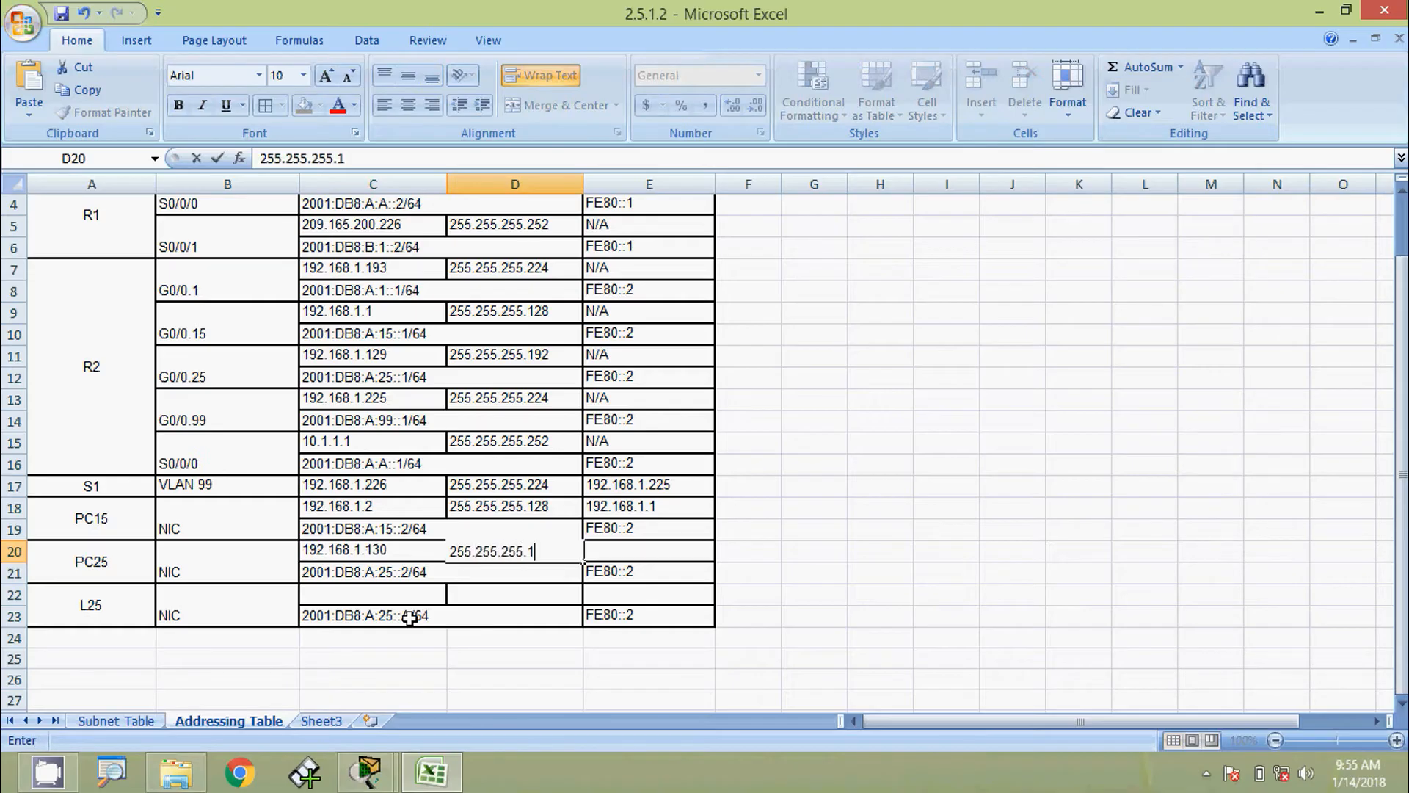
{"action": "type", "text": "92"}
{"action": "key", "text": "Tab"}
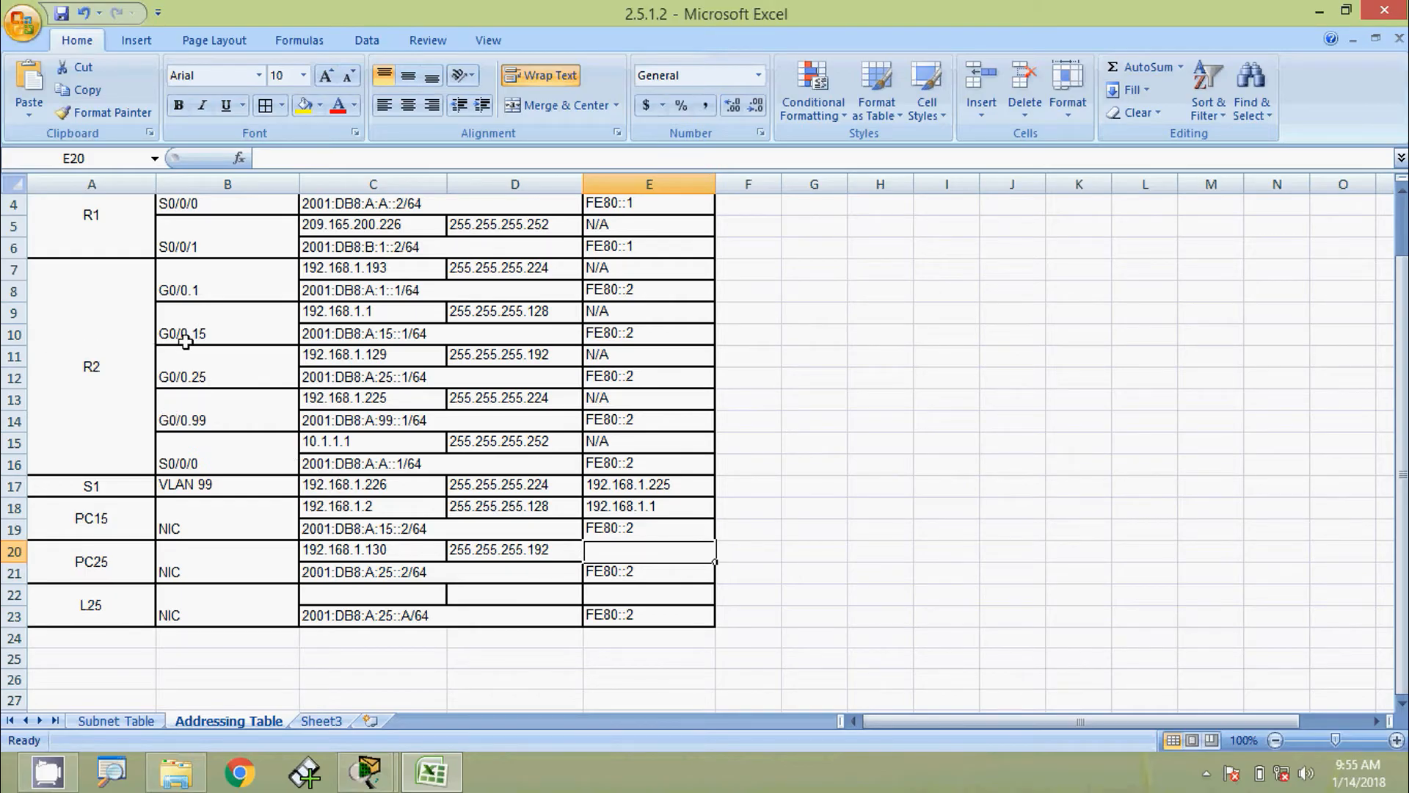
Set PC25's default gateway in E20 to 192.168.1.129
{"action": "left_click", "coordinate": [16, 378]}
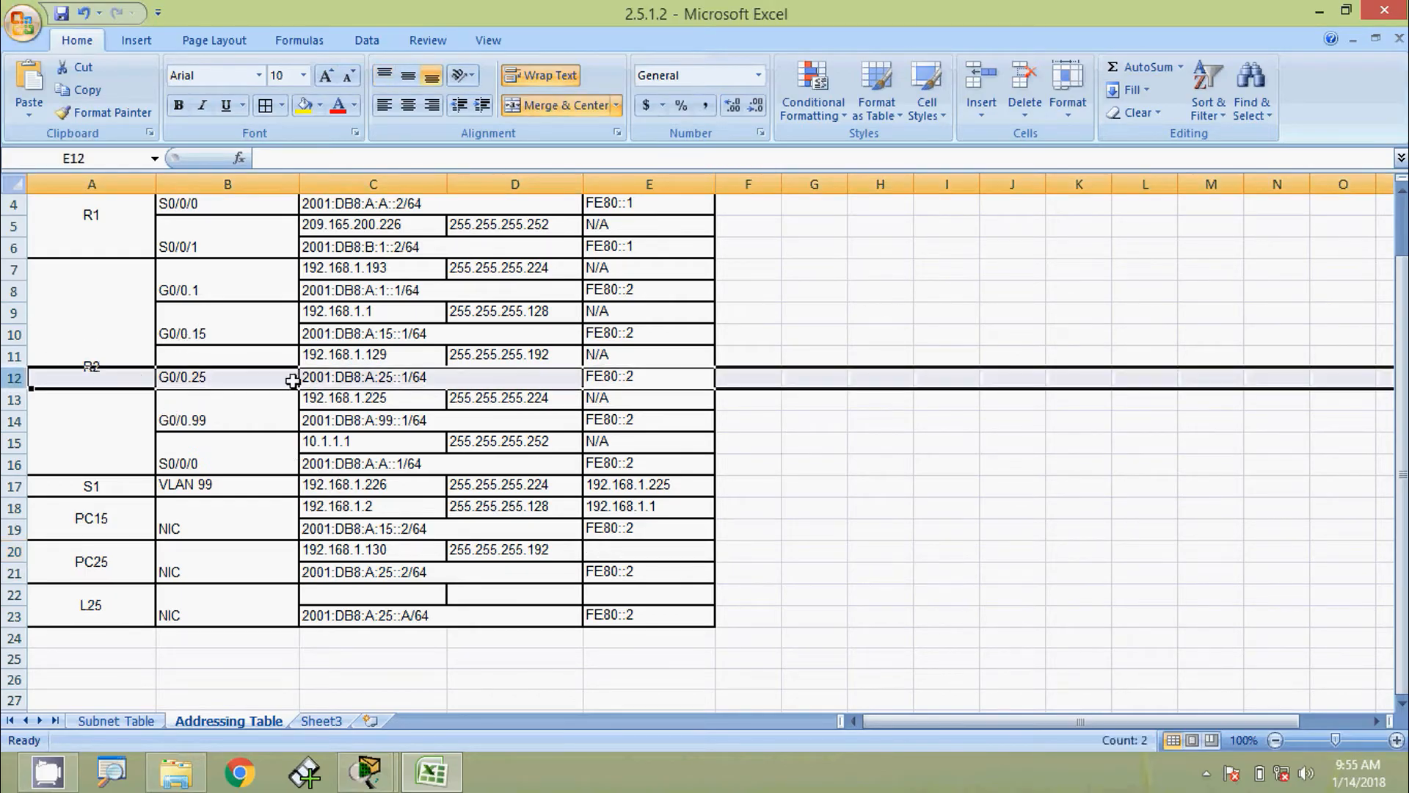
{"action": "left_click", "coordinate": [342, 355]}
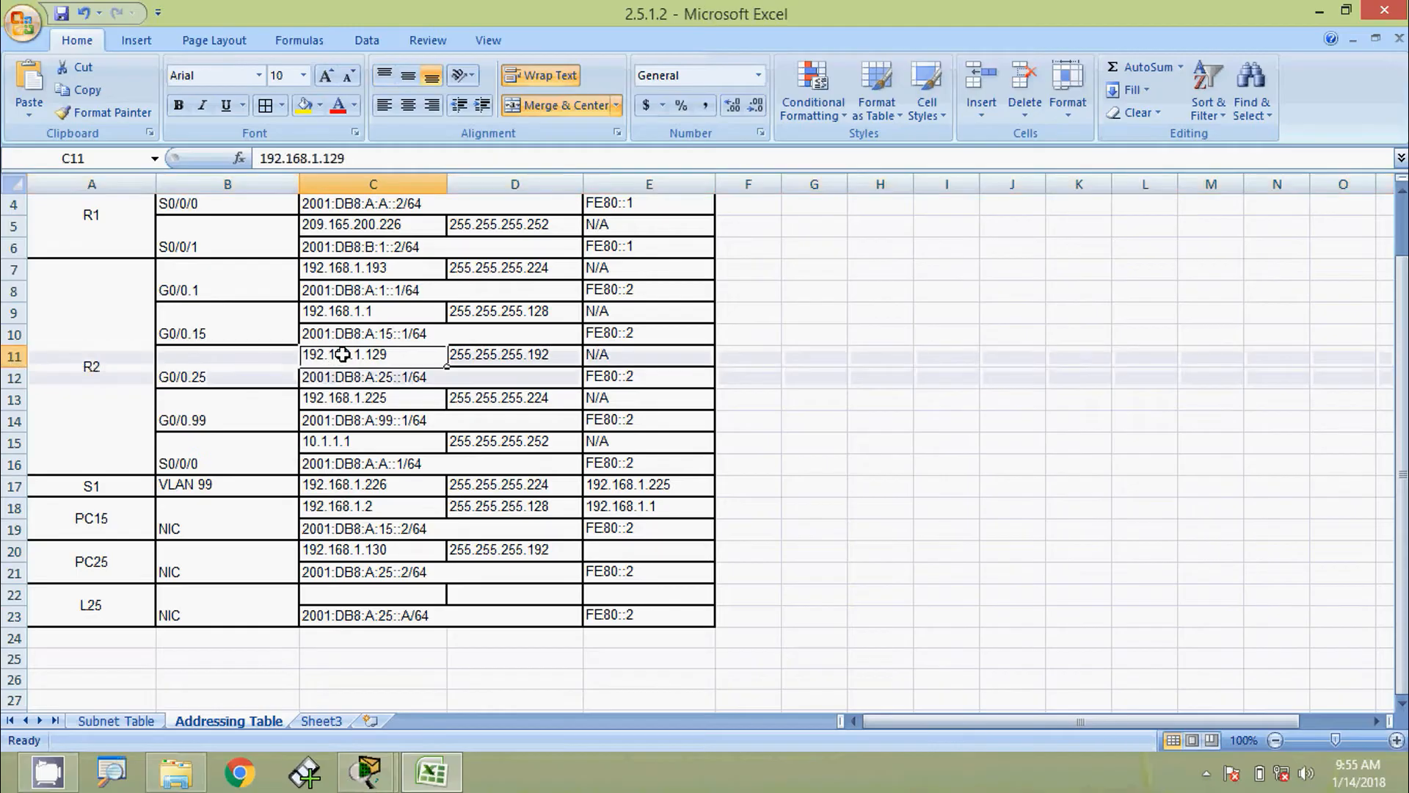
{"action": "left_click", "coordinate": [601, 552]}
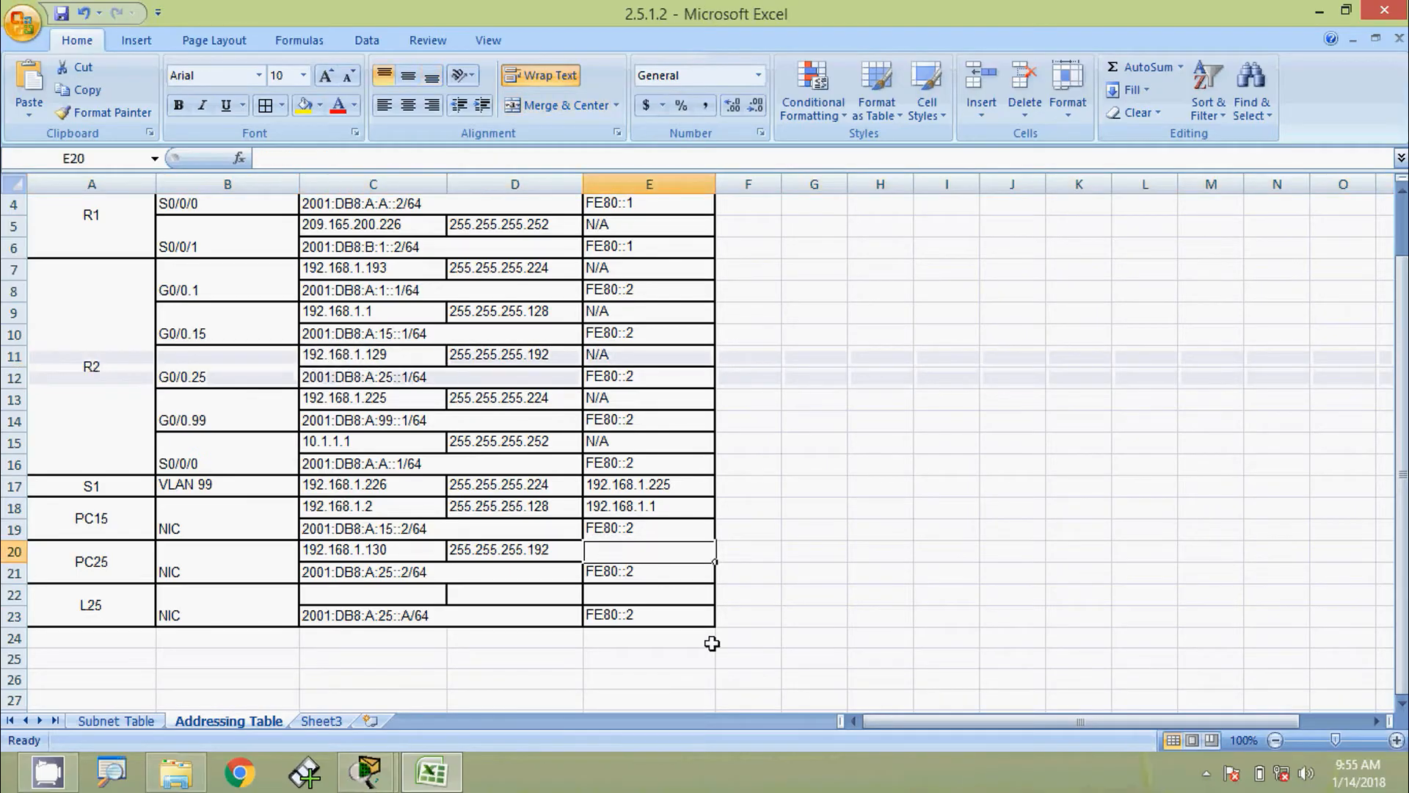
{"action": "type", "text": "192.168"}
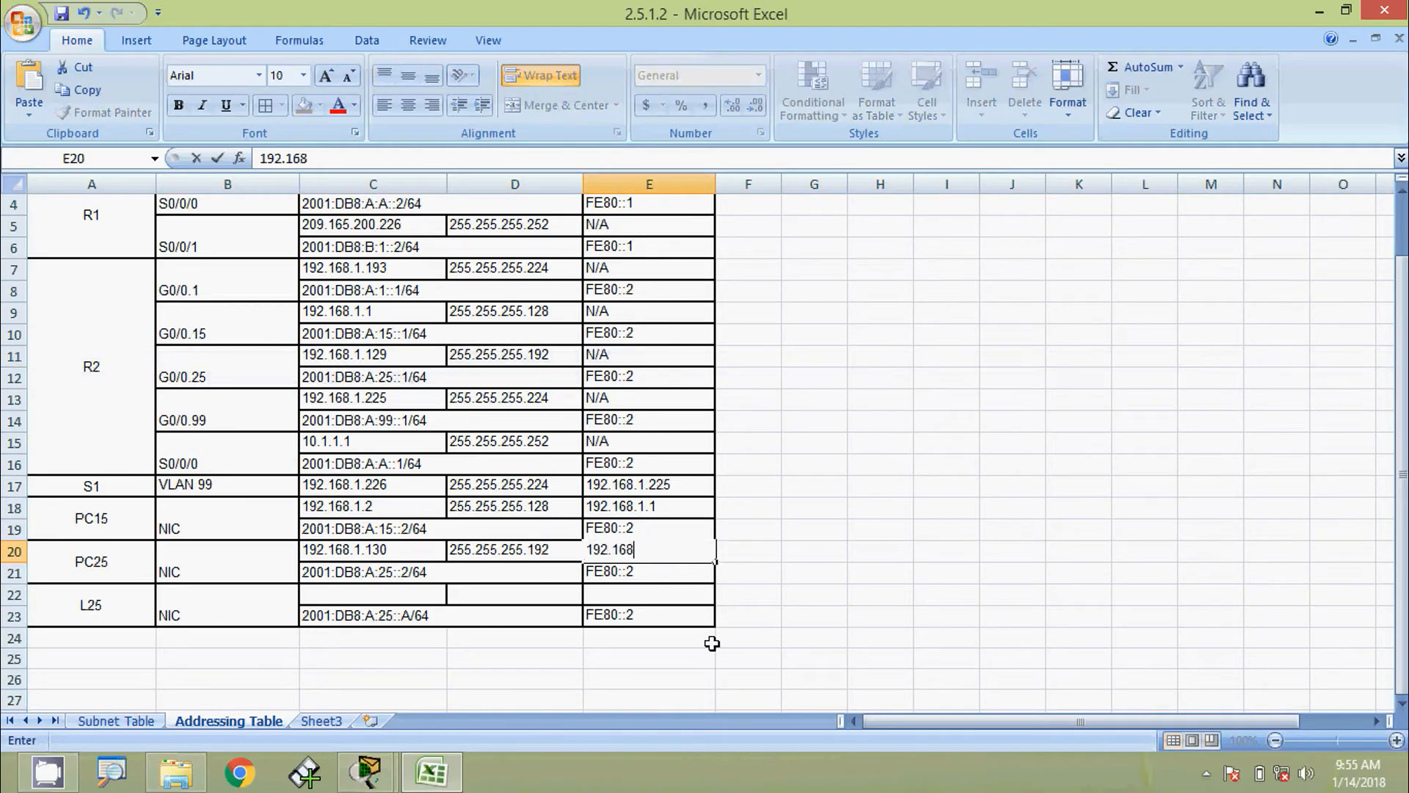
{"action": "type", "text": ".1.129"}
{"action": "key", "text": "Return"}
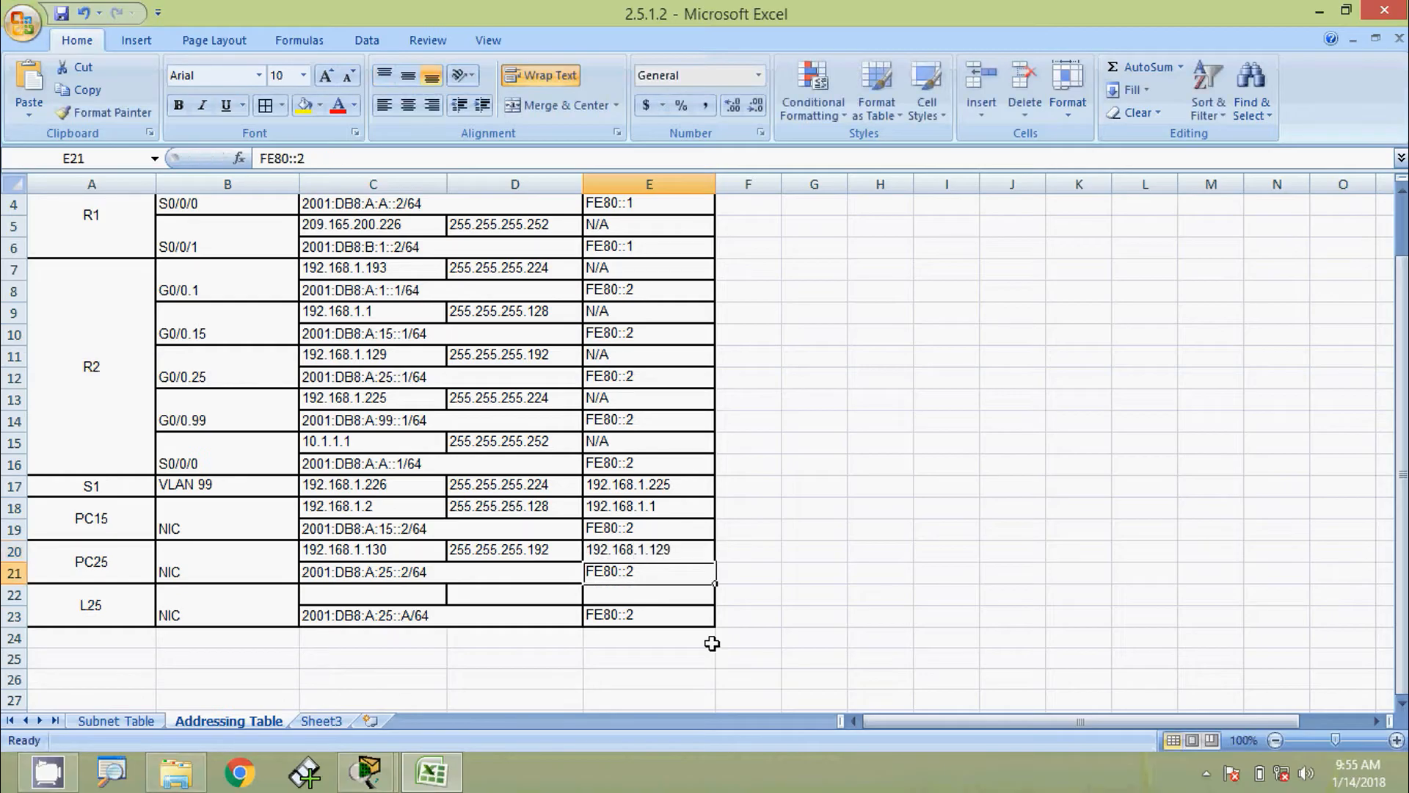
{"action": "key", "text": "alt+Tab"}
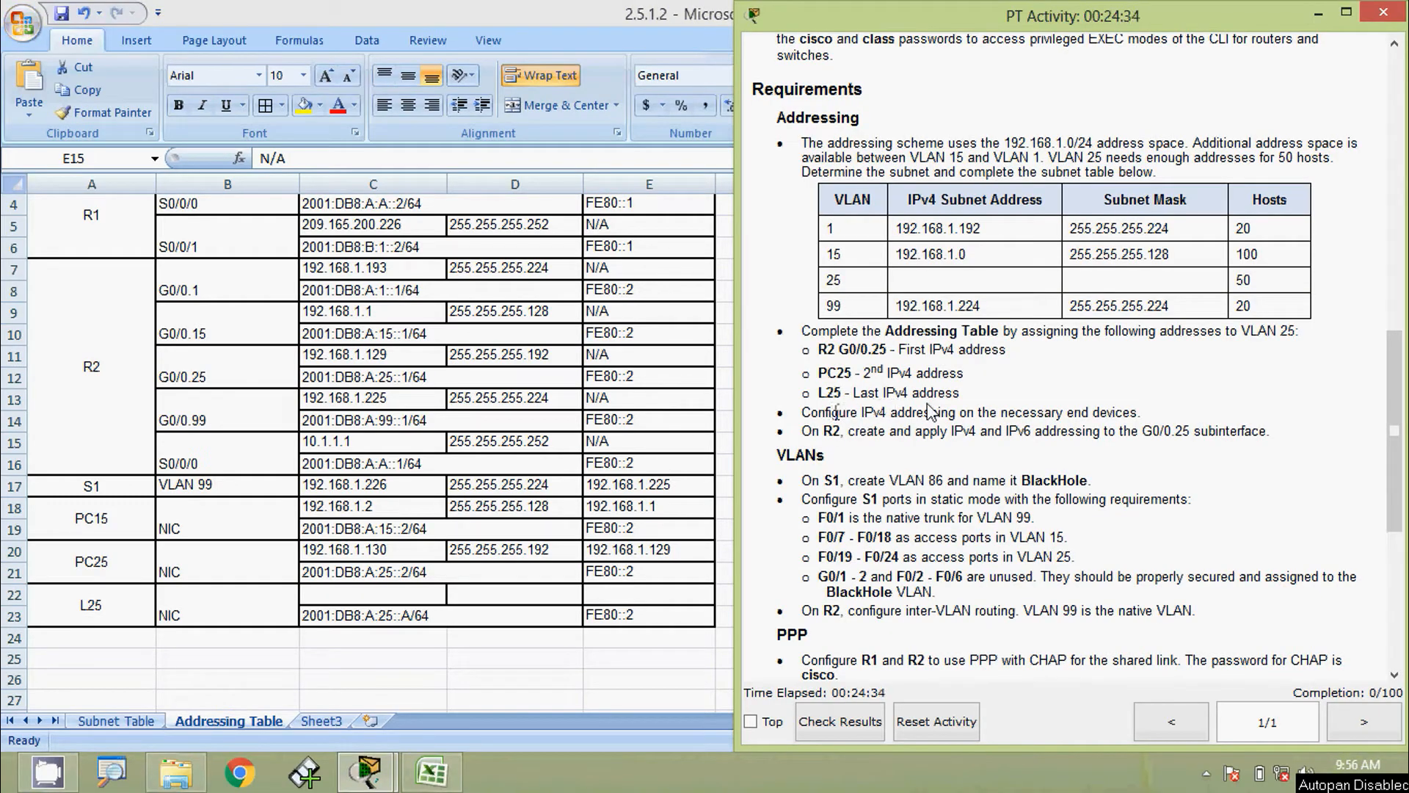
Fill L25's row with 192.168.1.190, mask 255.255.255.192 and gateway 192.168.1.129
{"action": "left_click", "coordinate": [137, 721]}
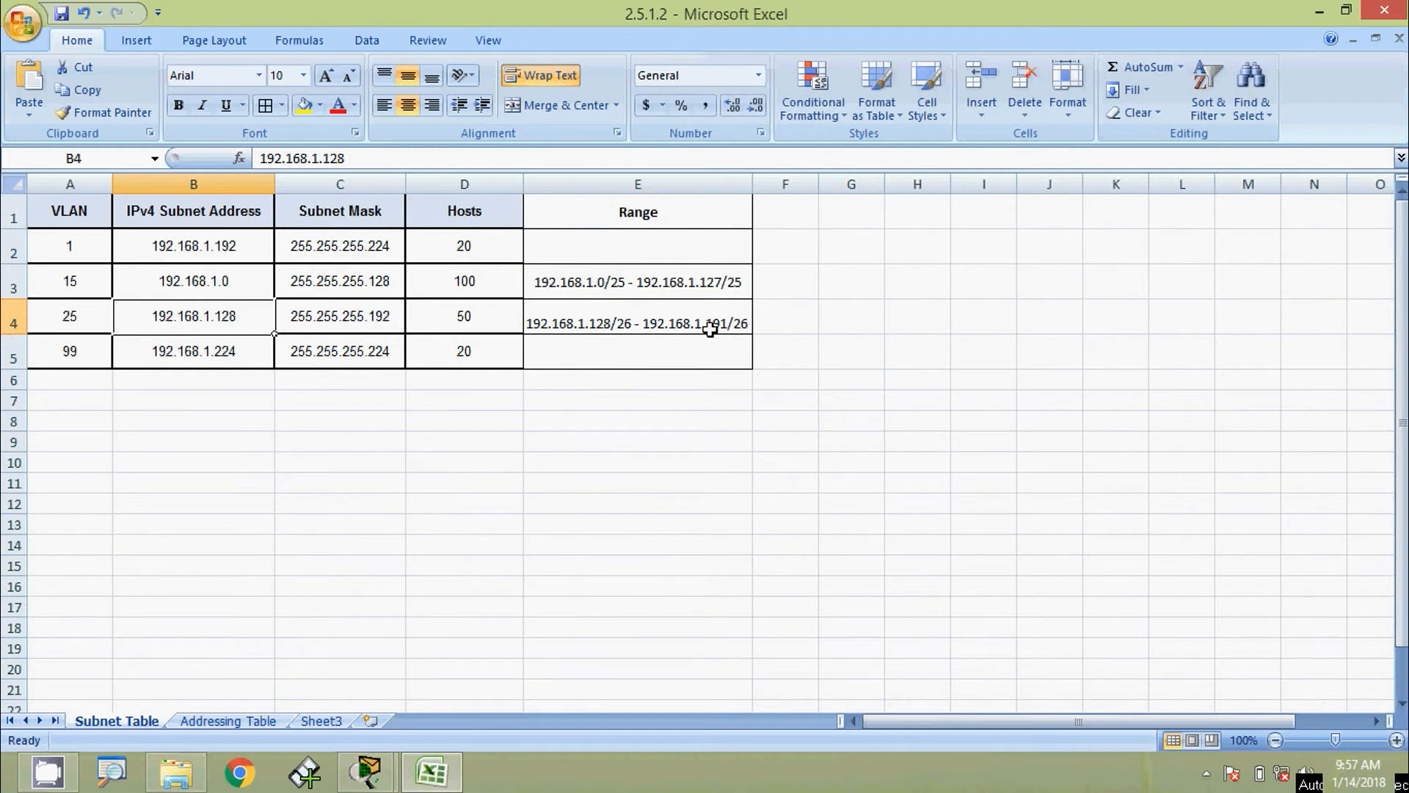
{"action": "left_click", "coordinate": [244, 722]}
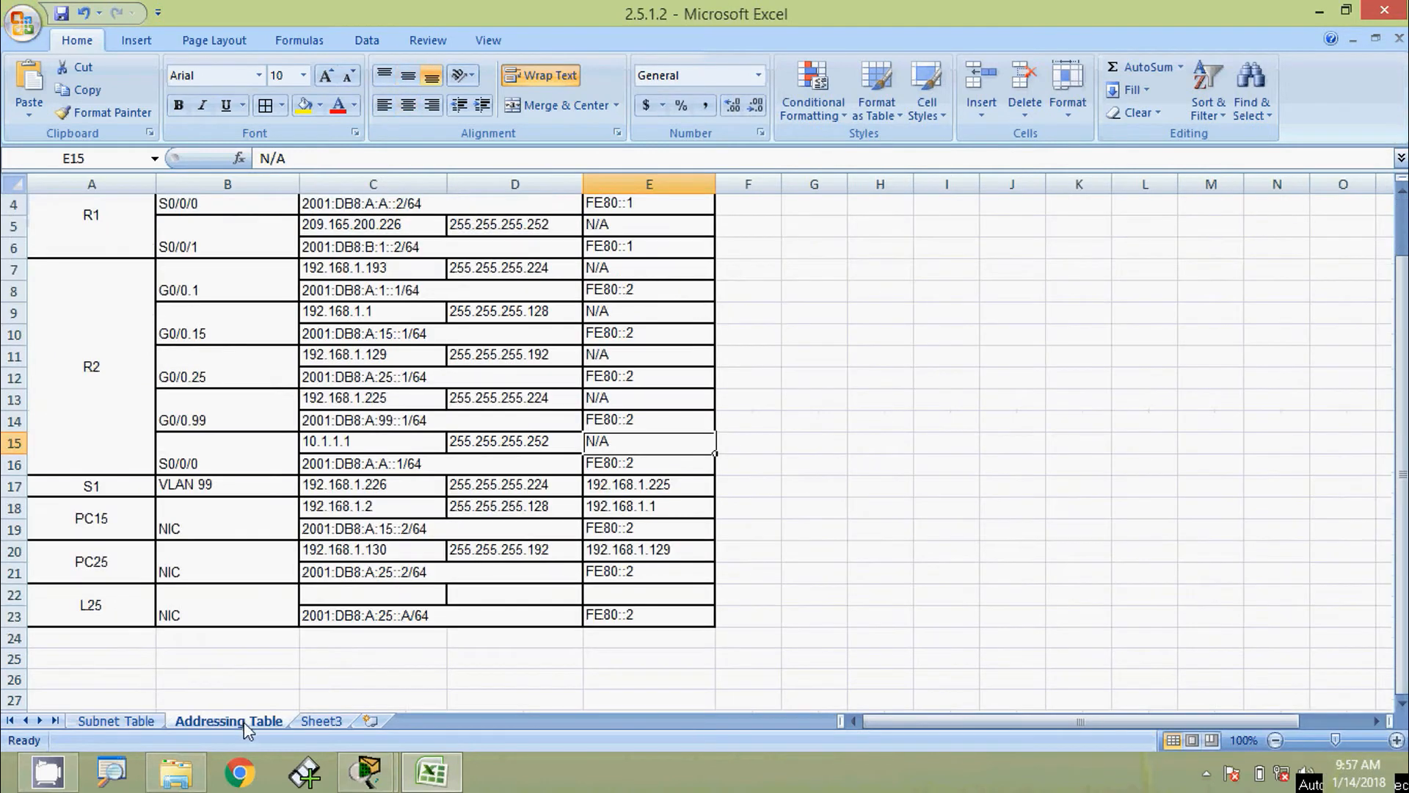
{"action": "left_click", "coordinate": [15, 617]}
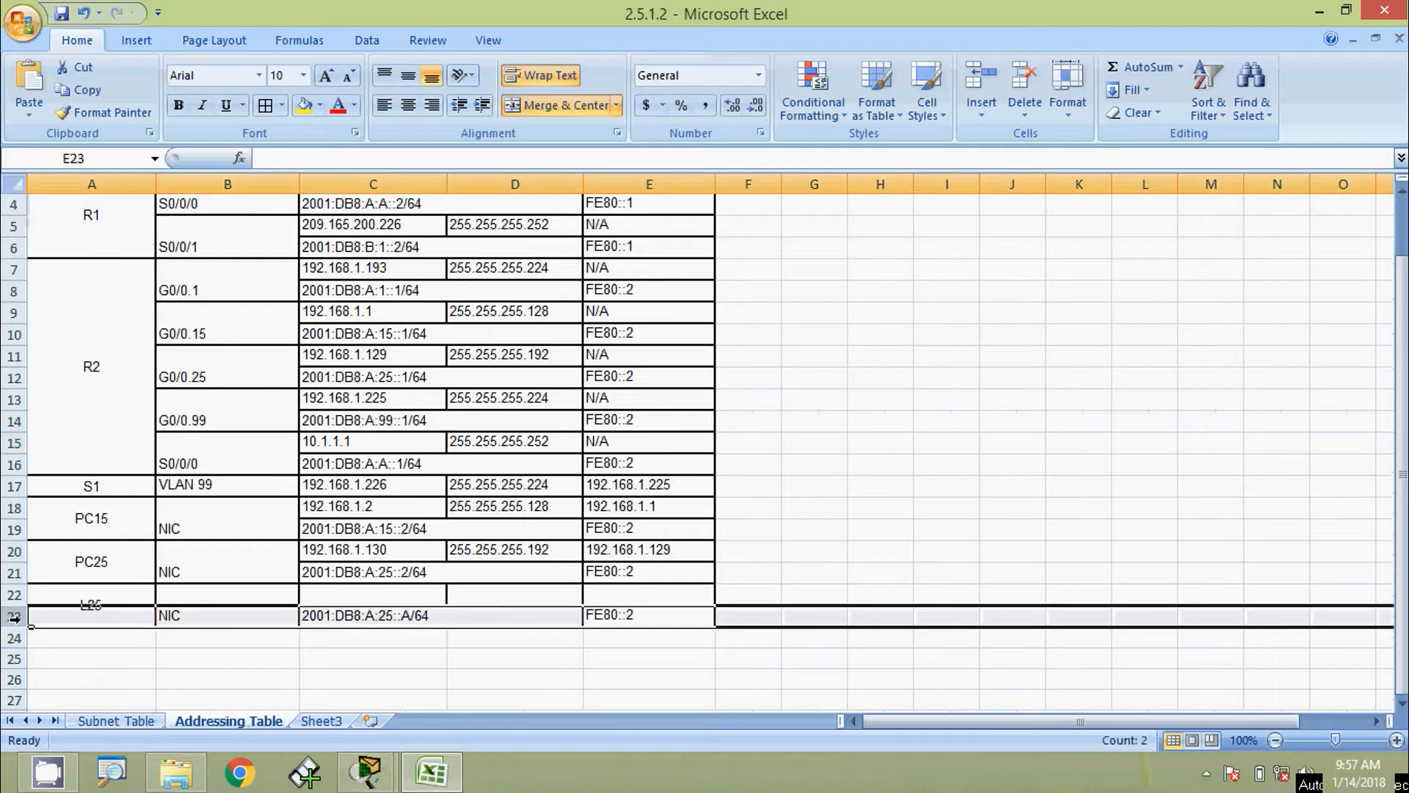
{"action": "left_click", "coordinate": [337, 595]}
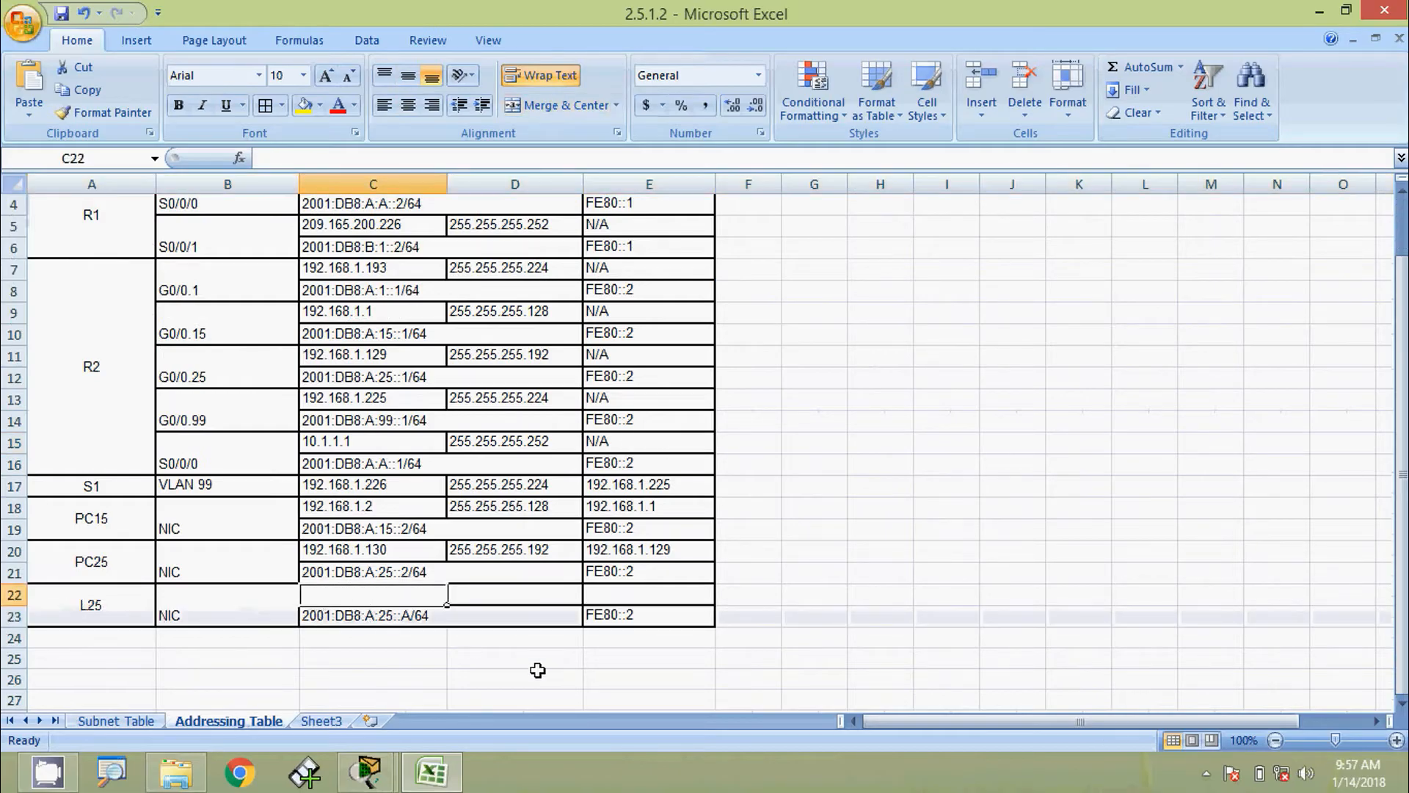
{"action": "type", "text": "192.168"}
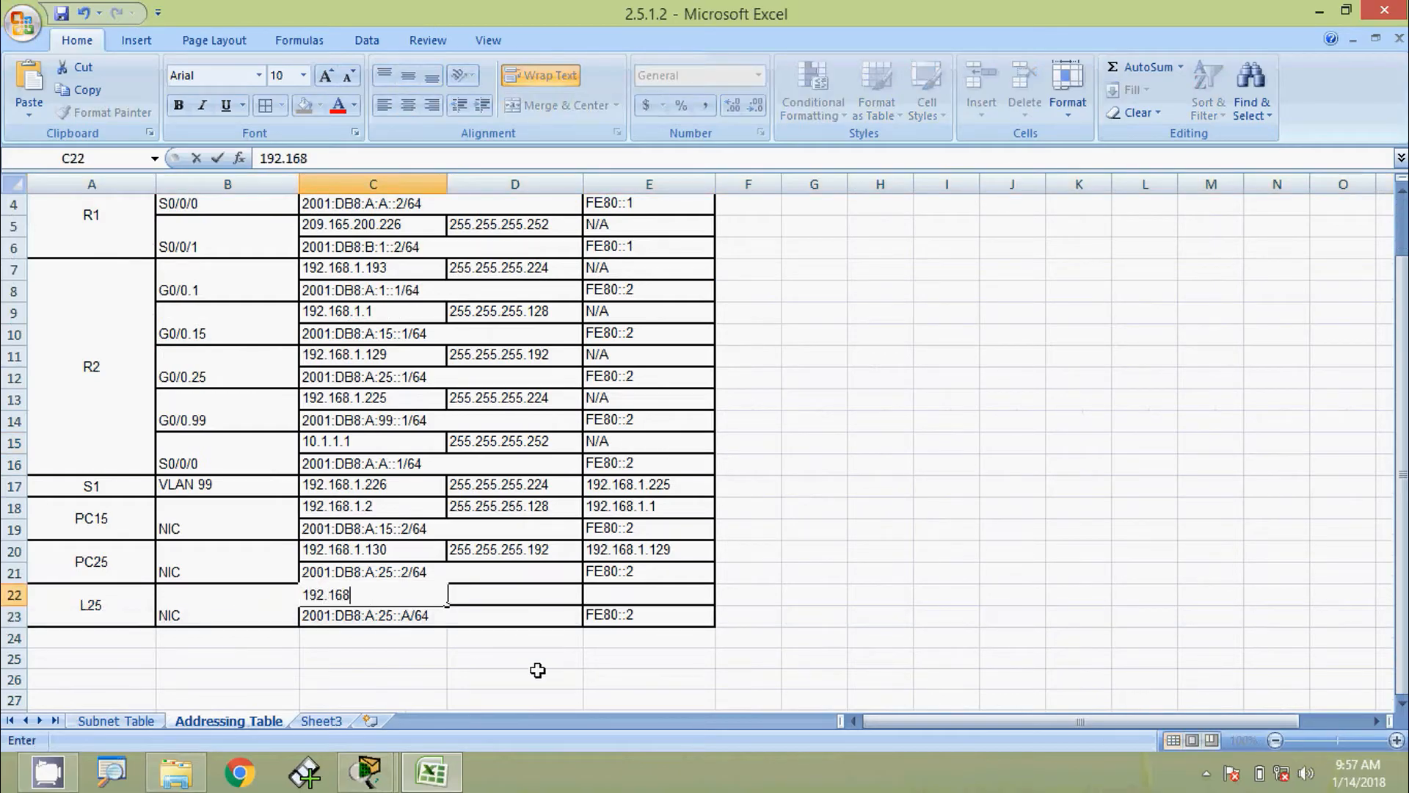
{"action": "type", "text": ".1.190"}
{"action": "key", "text": "Tab"}
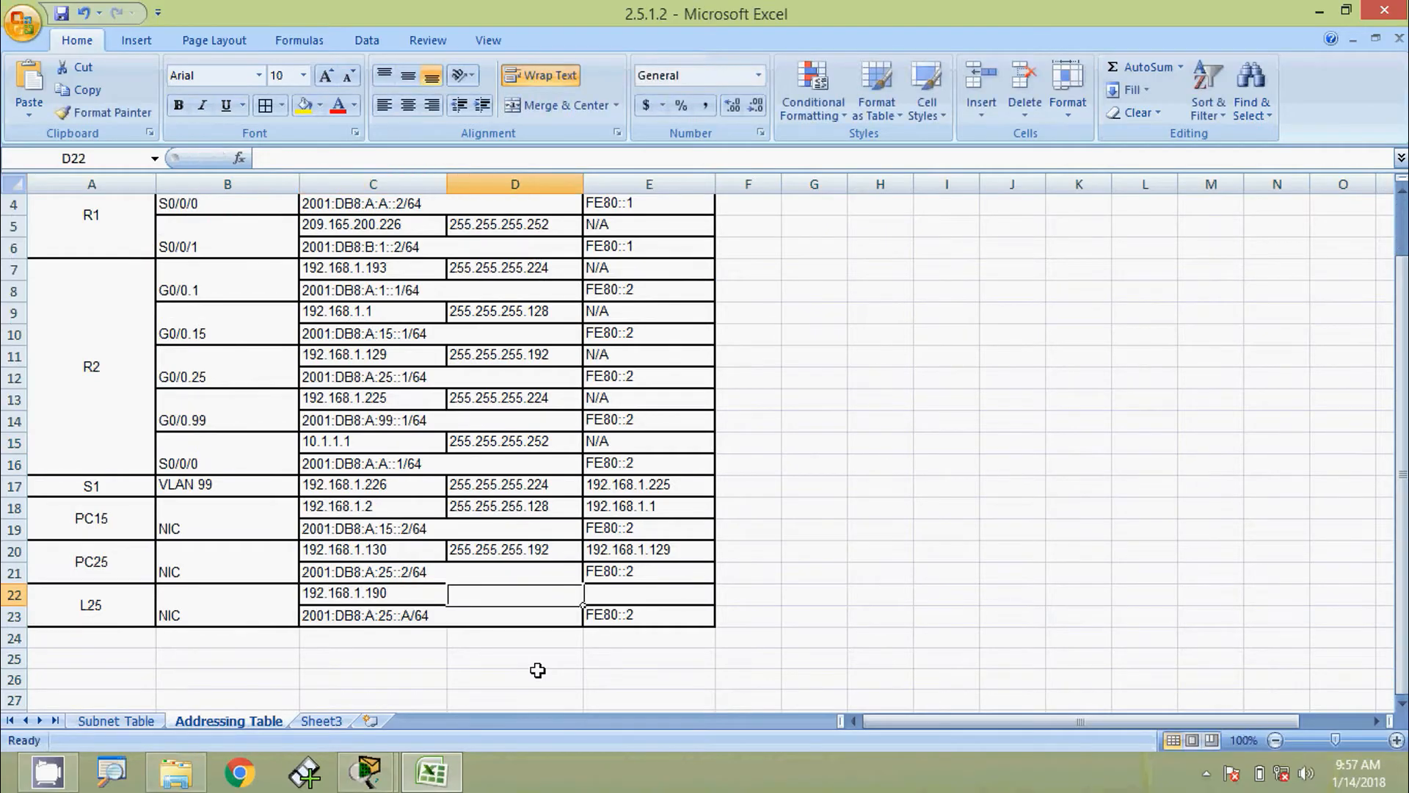
{"action": "type", "text": "255.2"}
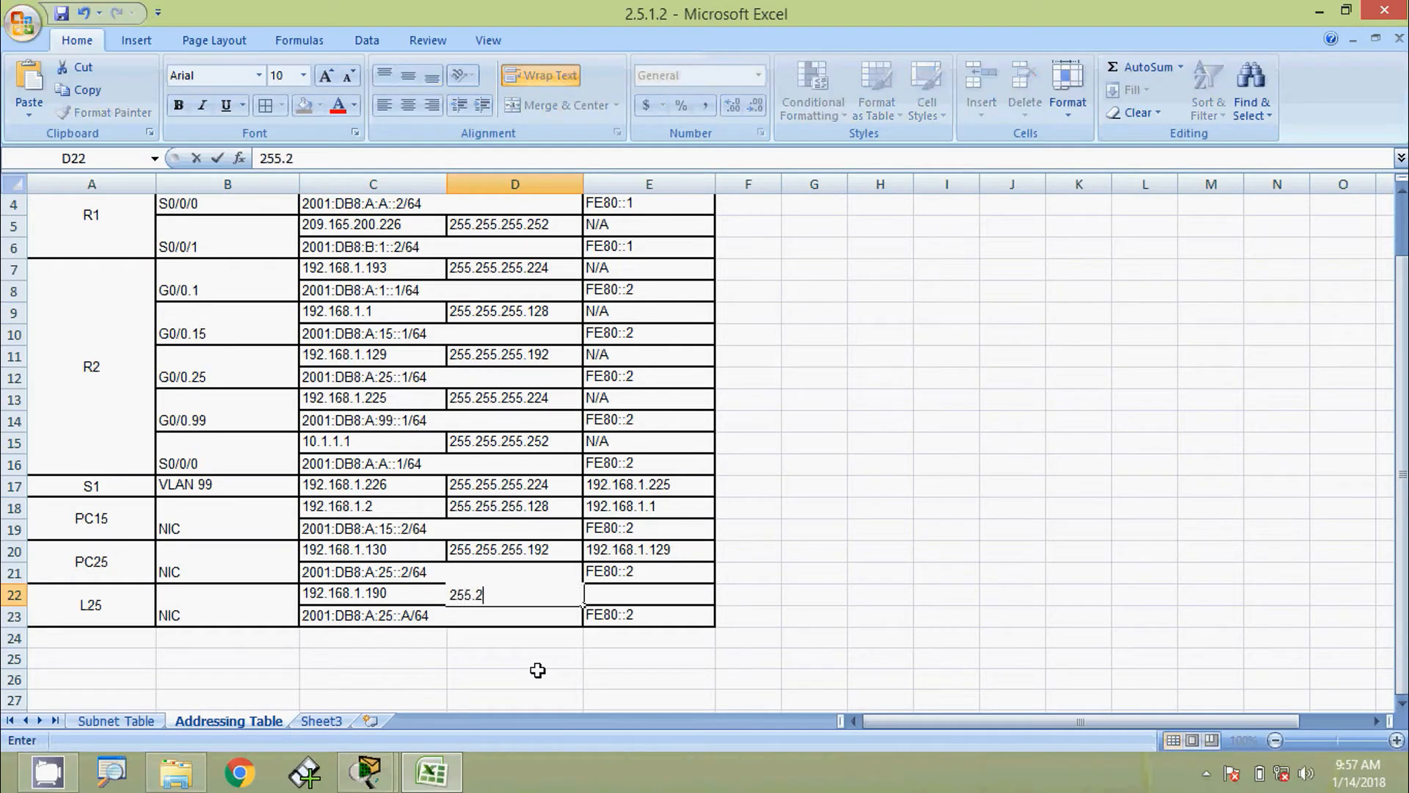
{"action": "type", "text": "55.255.1"}
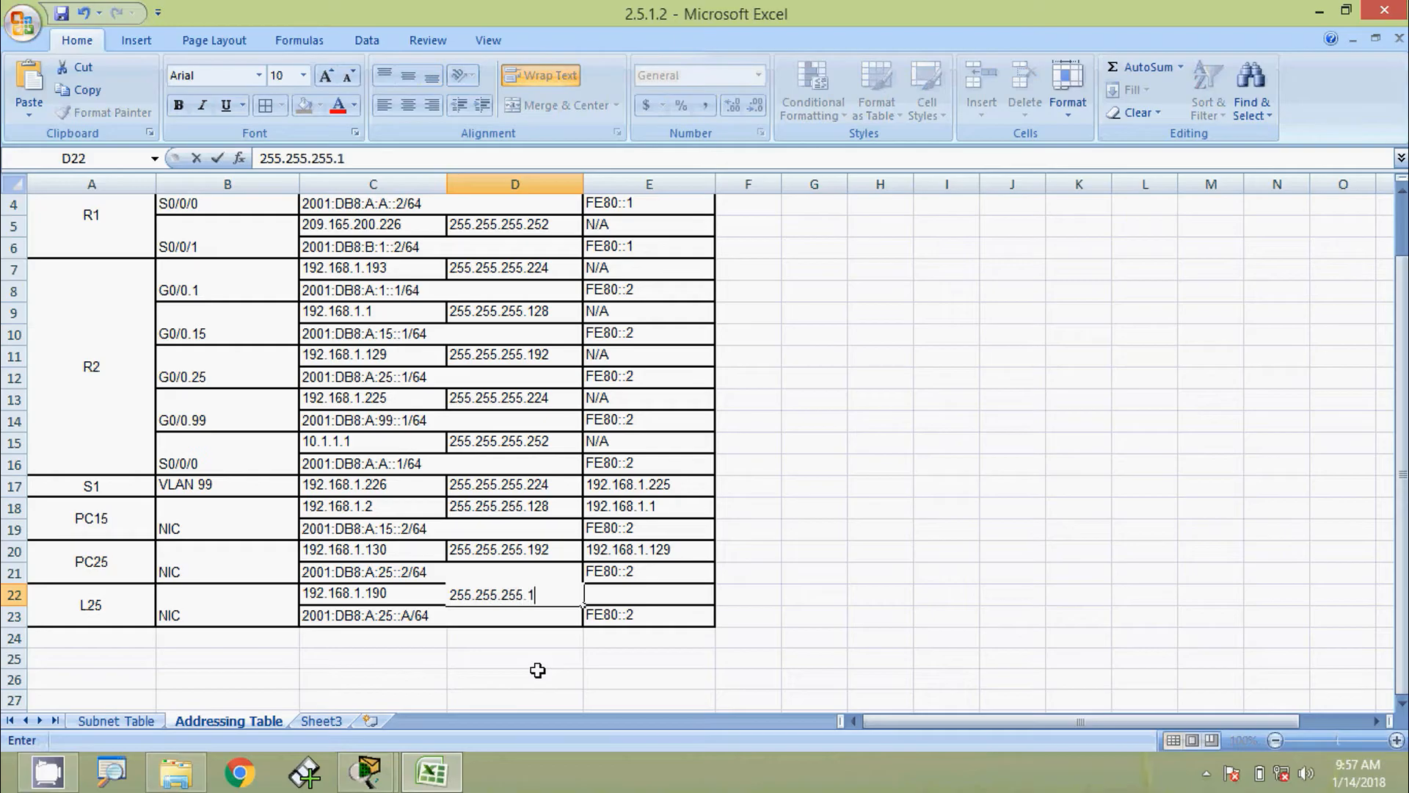
{"action": "type", "text": "92"}
{"action": "key", "text": "Tab"}
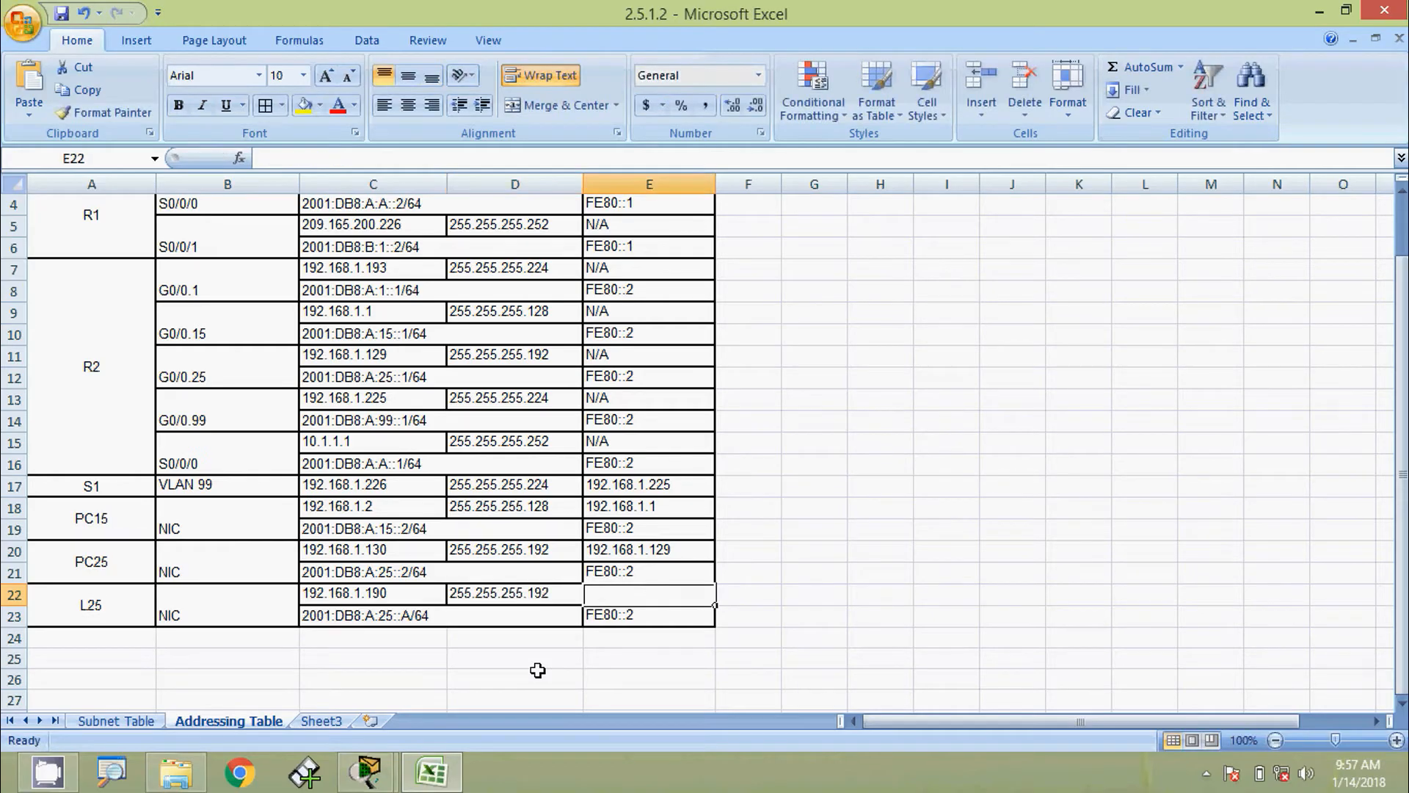
{"action": "type", "text": "192.168"}
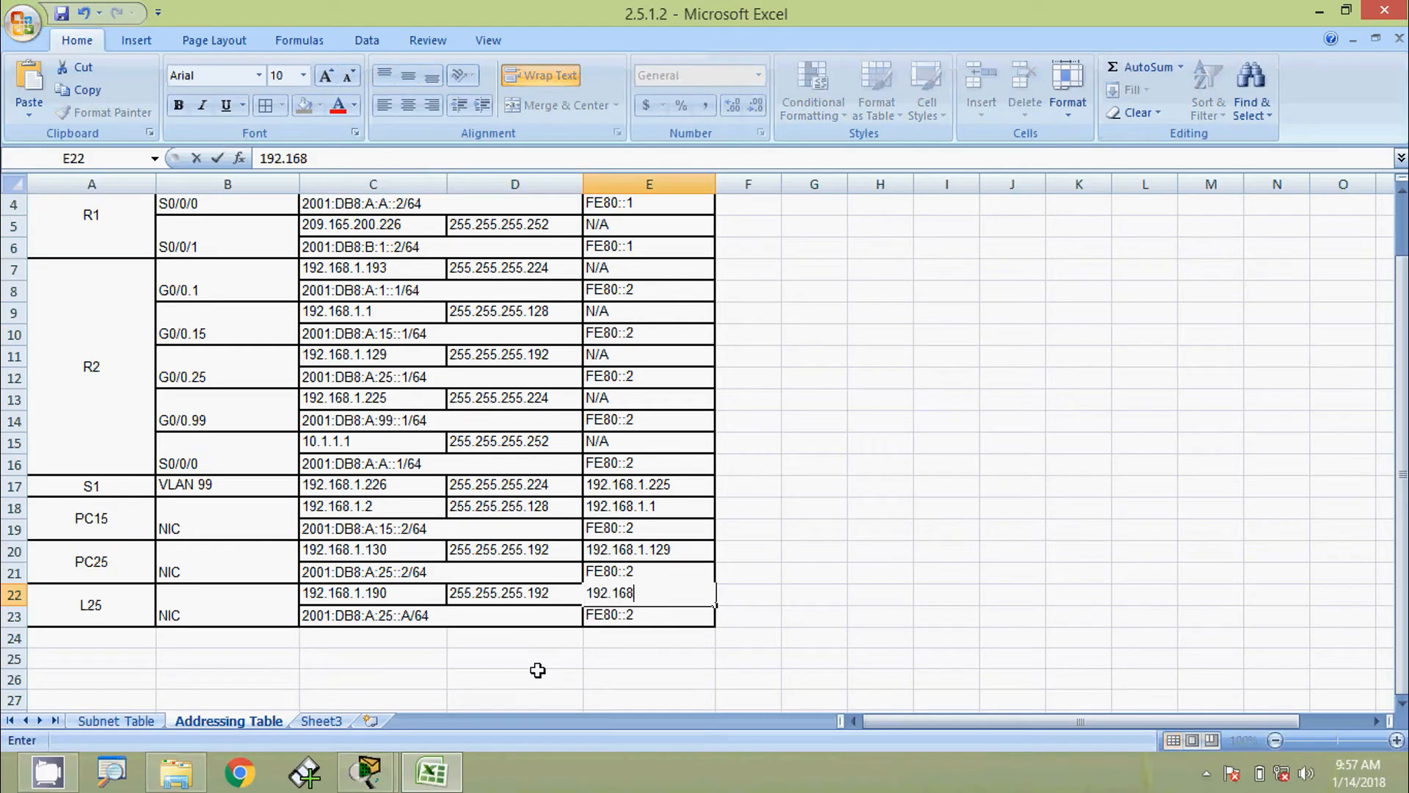
{"action": "type", "text": ".1.129"}
Commit L25's gateway in Excel and glance at PC15's IP configuration in Packet Tracer
{"action": "key", "text": "Return"}
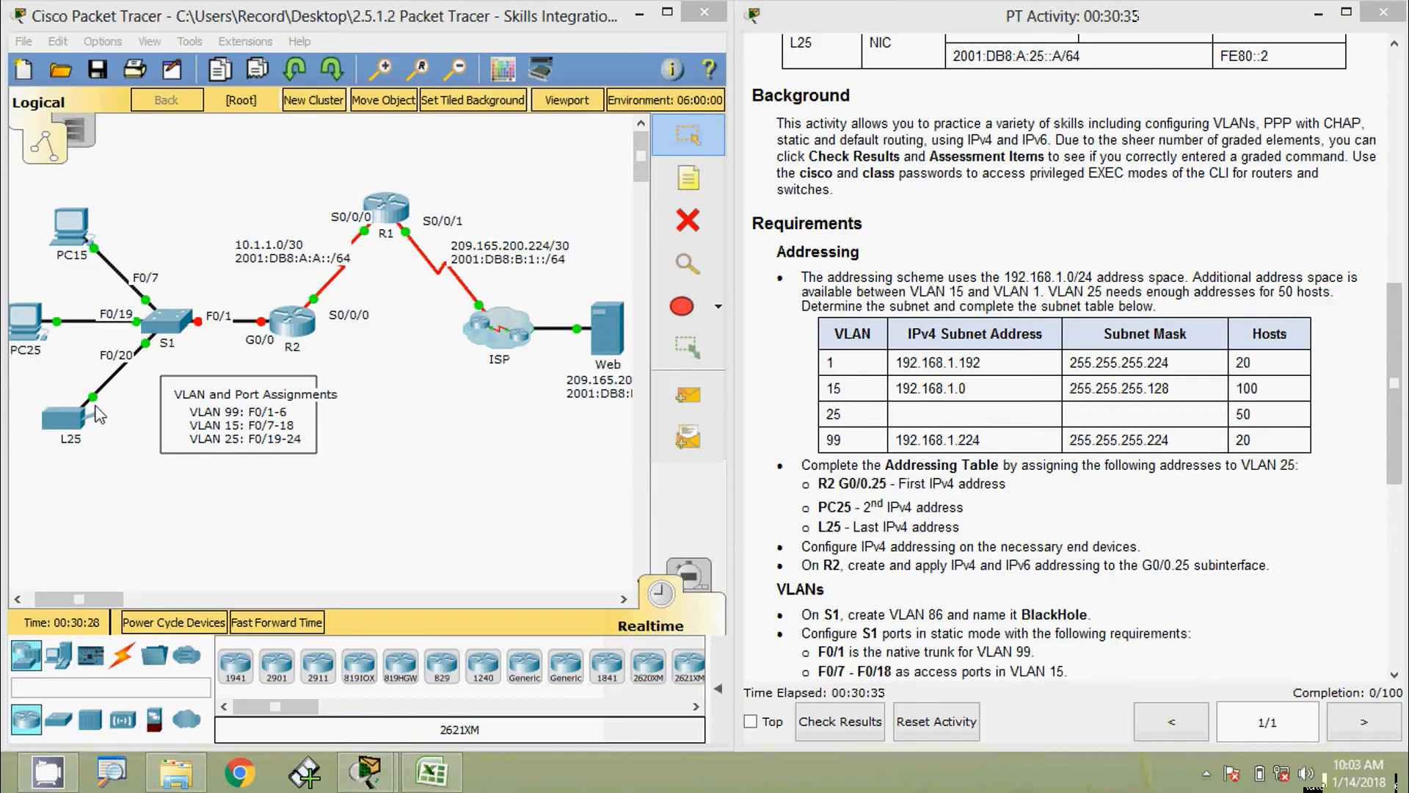
{"action": "left_click", "coordinate": [68, 237]}
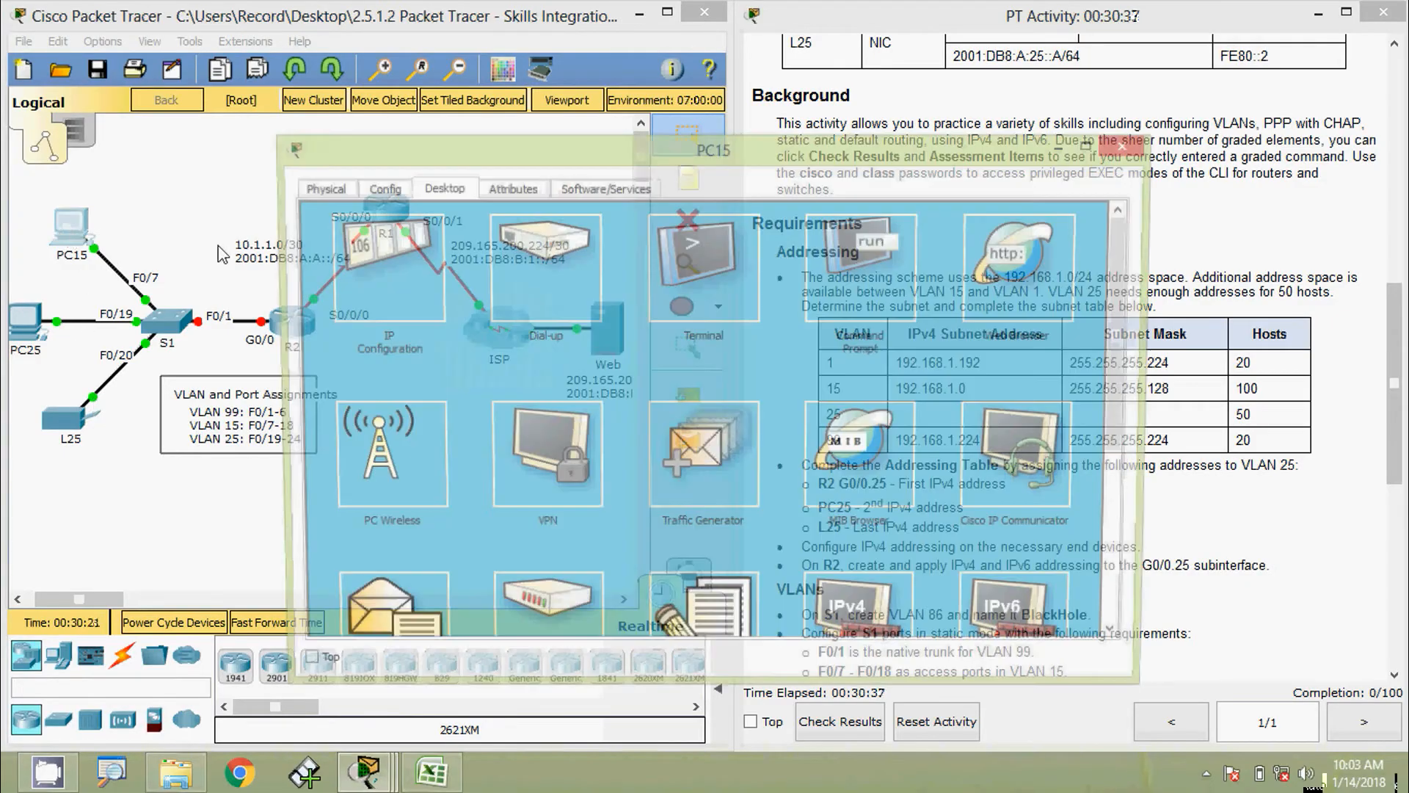
{"action": "left_click", "coordinate": [364, 266]}
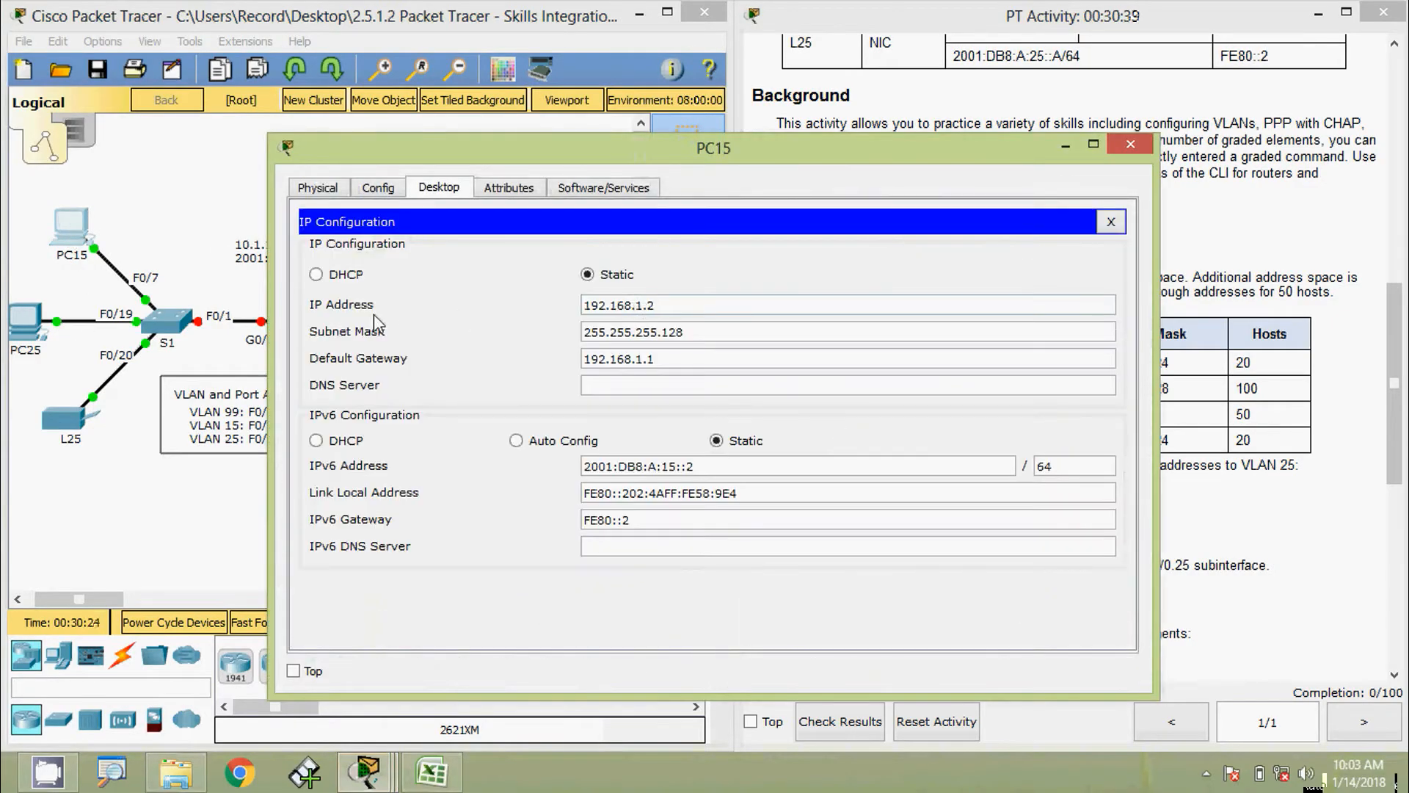
{"action": "left_click", "coordinate": [1131, 144]}
Set PC25's IPv4 address to 192.168.1.130 in its IP Configuration
{"action": "left_click", "coordinate": [29, 330]}
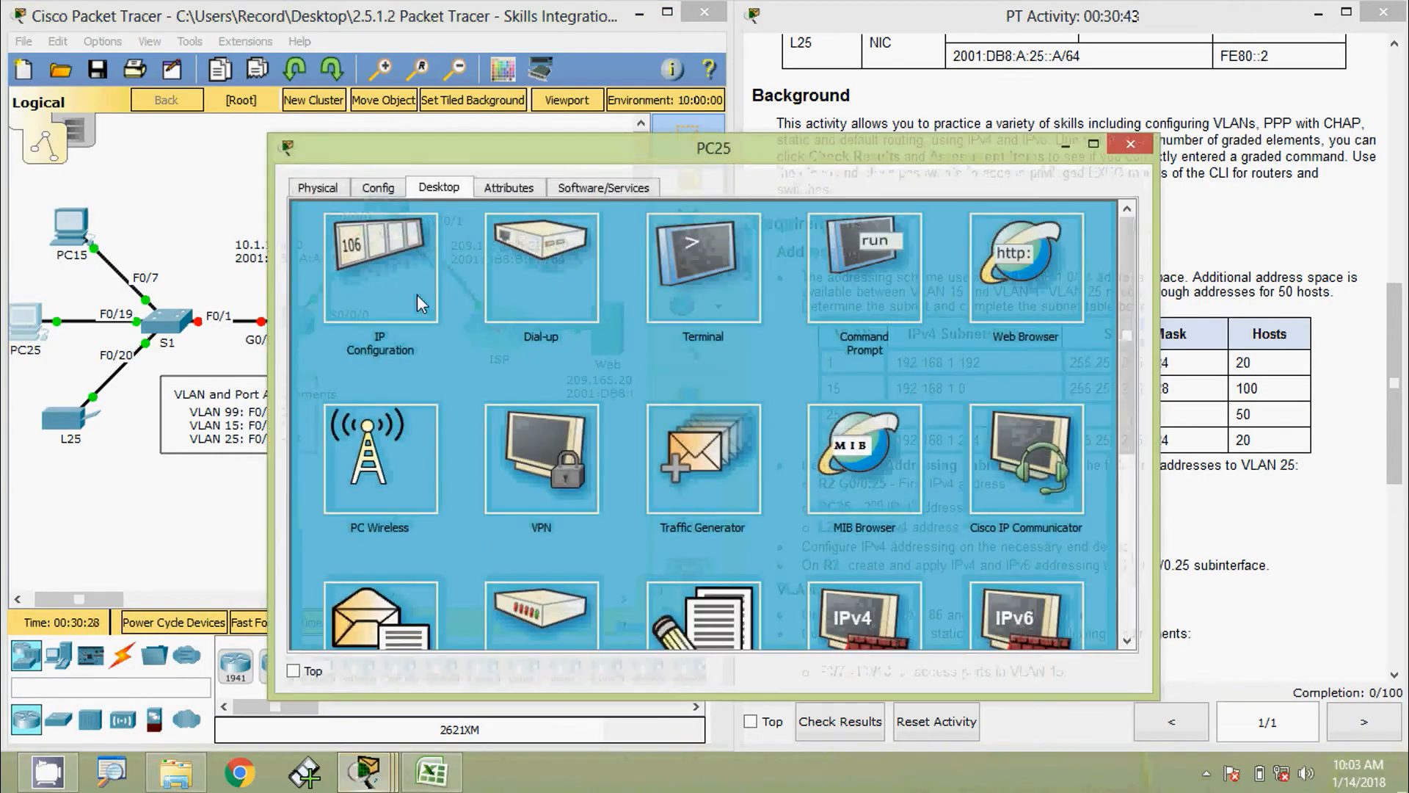
{"action": "left_click", "coordinate": [364, 266]}
{"action": "left_click_drag", "start_coordinate": [1160, 421], "coordinate": [996, 421]}
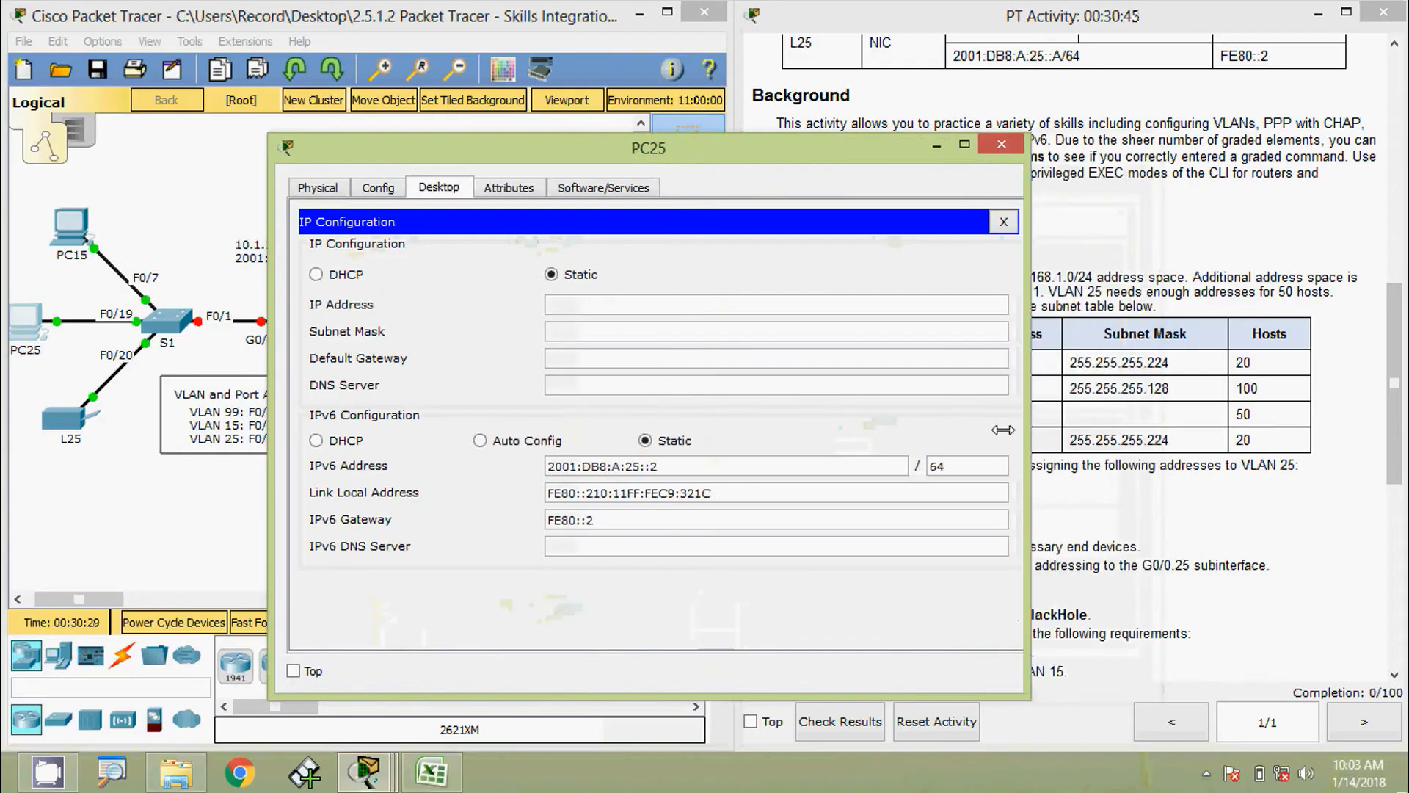
{"action": "left_click_drag", "start_coordinate": [578, 152], "coordinate": [662, 110]}
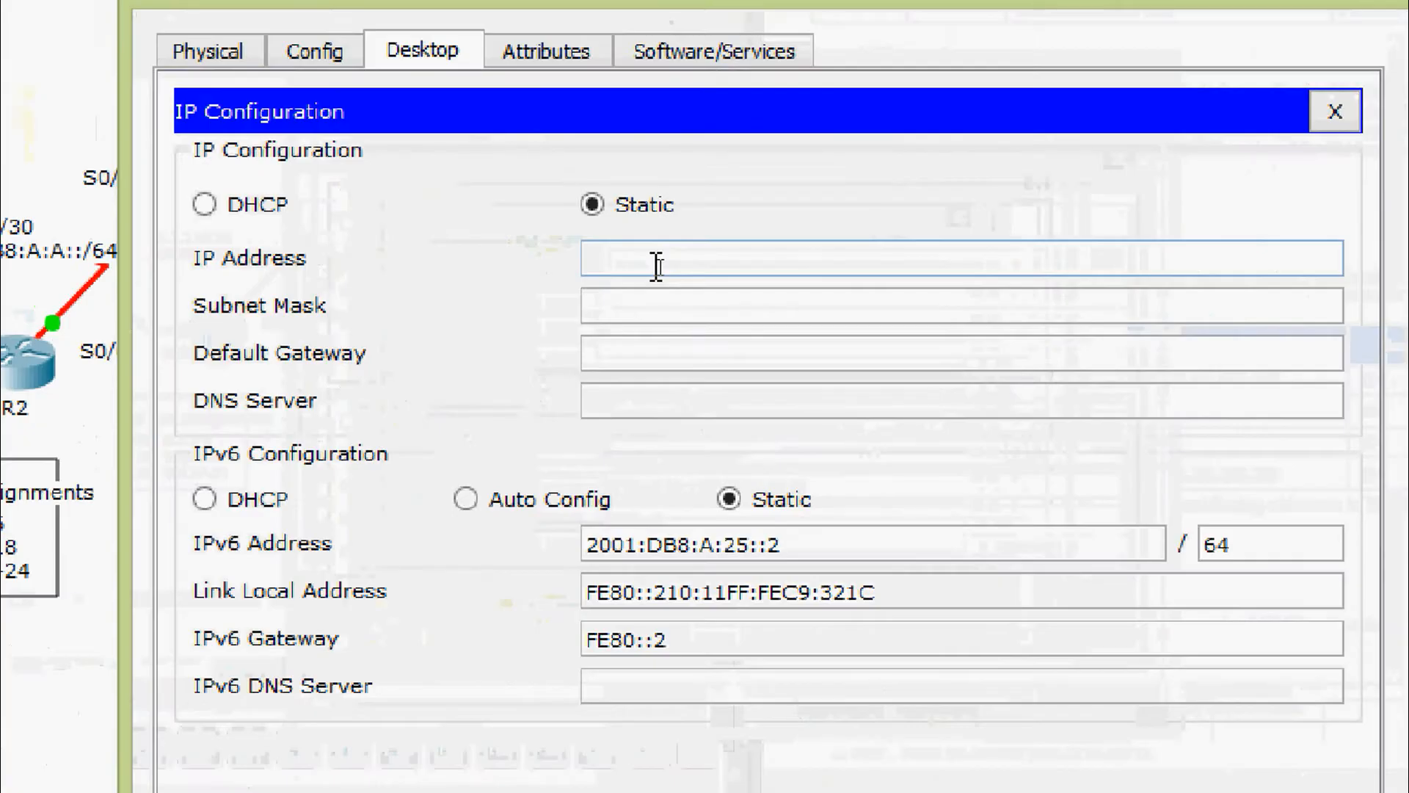
{"action": "left_click", "coordinate": [652, 263]}
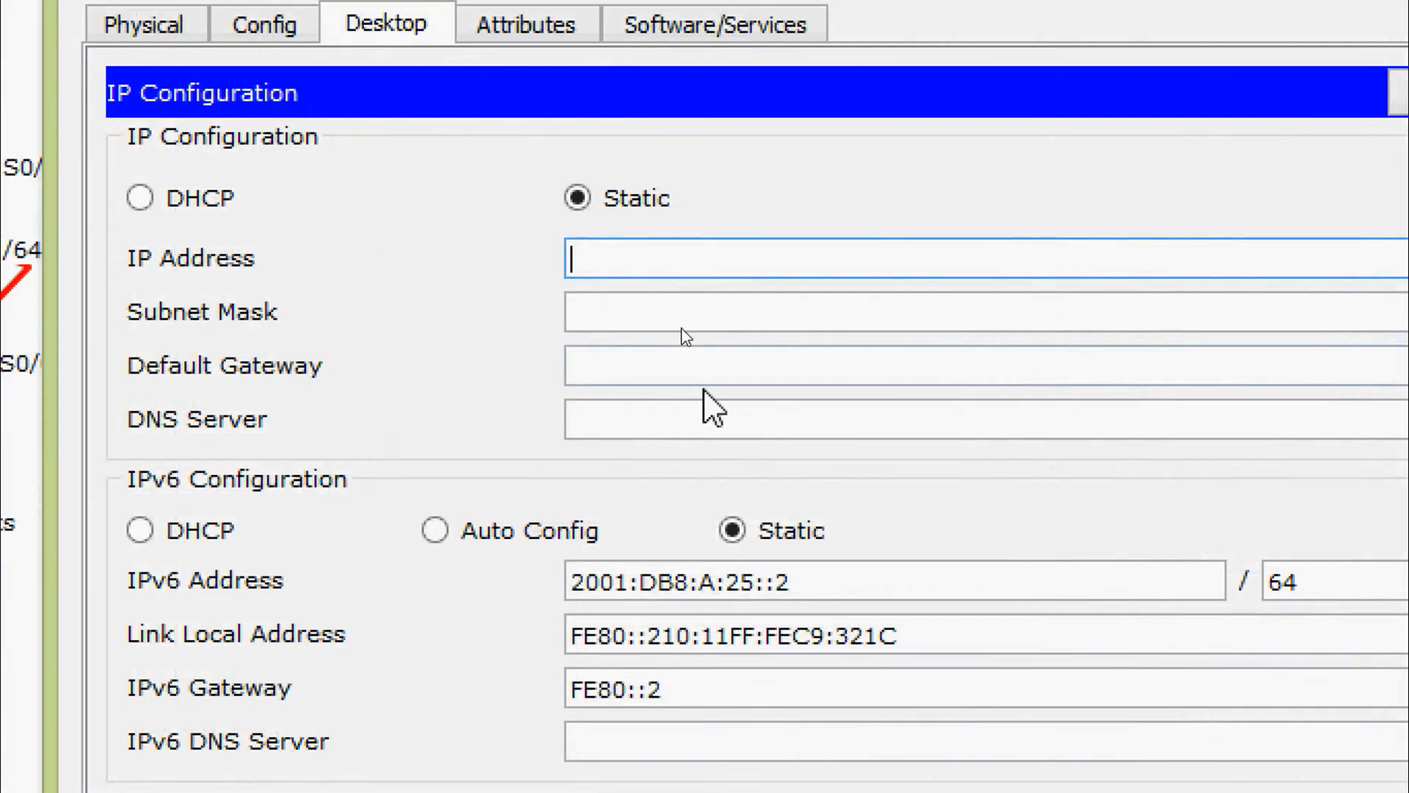
{"action": "type", "text": "192.168"}
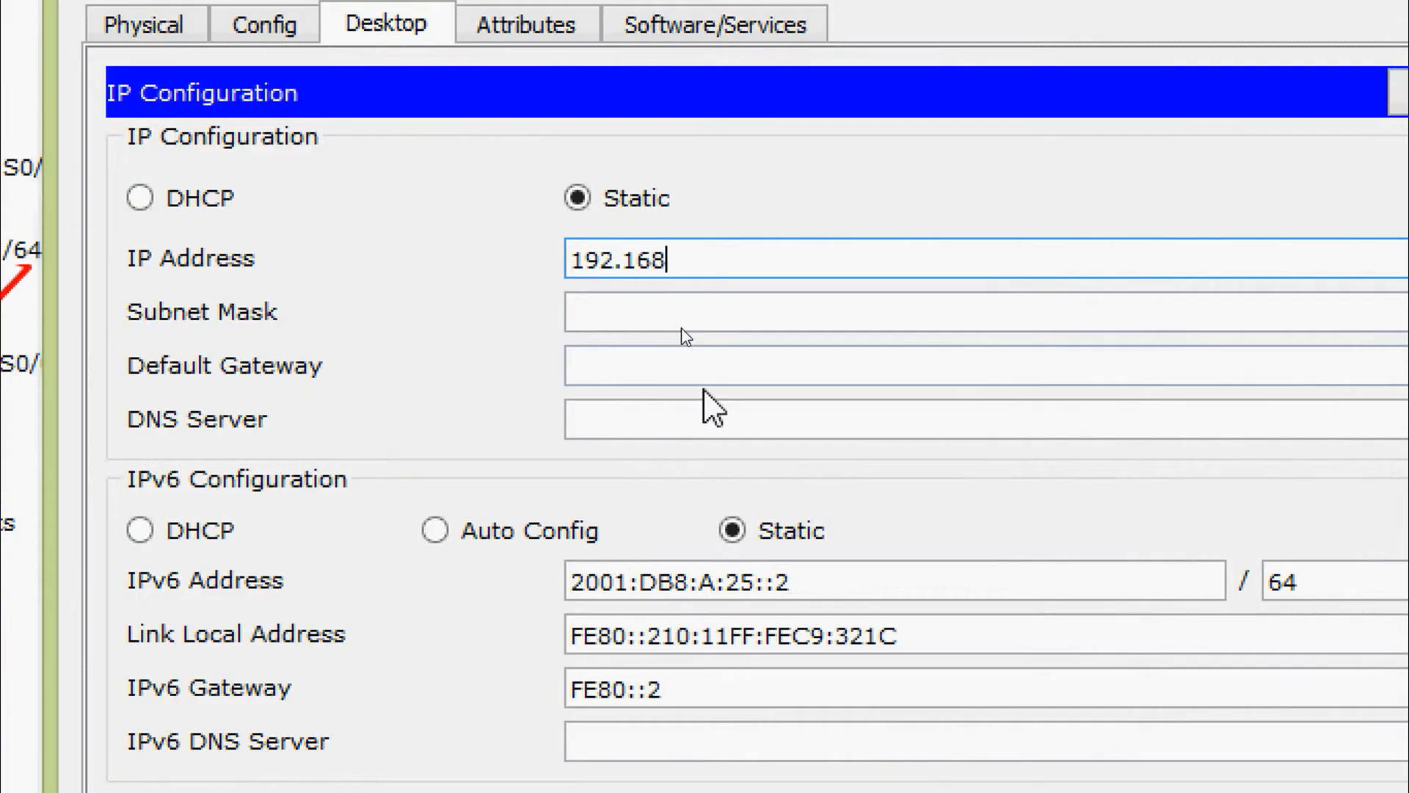
{"action": "type", "text": ".1.130"}
{"action": "key", "text": "Tab"}
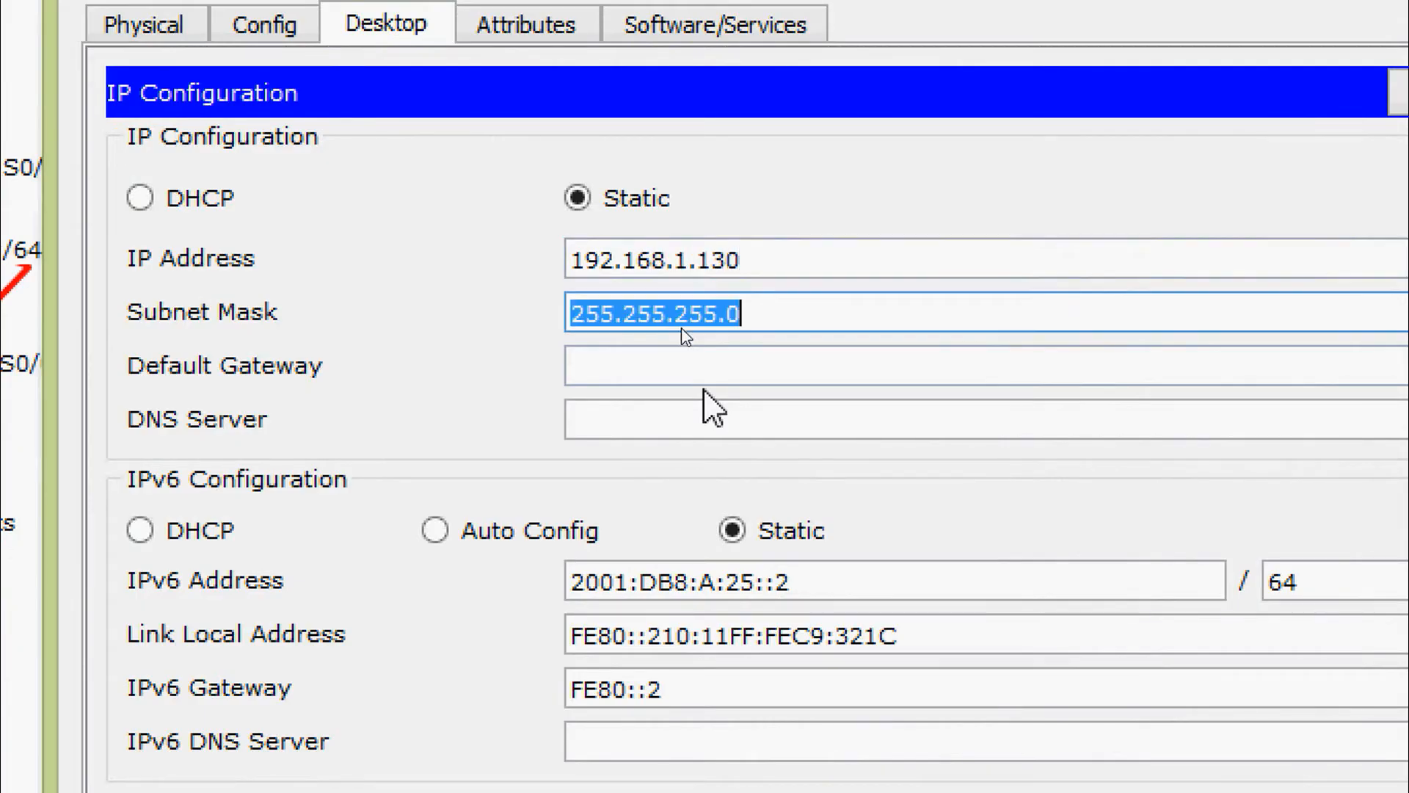
Correct PC25's mask to 255.255.255.192 and set its gateway to 192.168.1.129
{"action": "left_click", "coordinate": [778, 294]}
{"action": "key", "text": "BackSpace"}
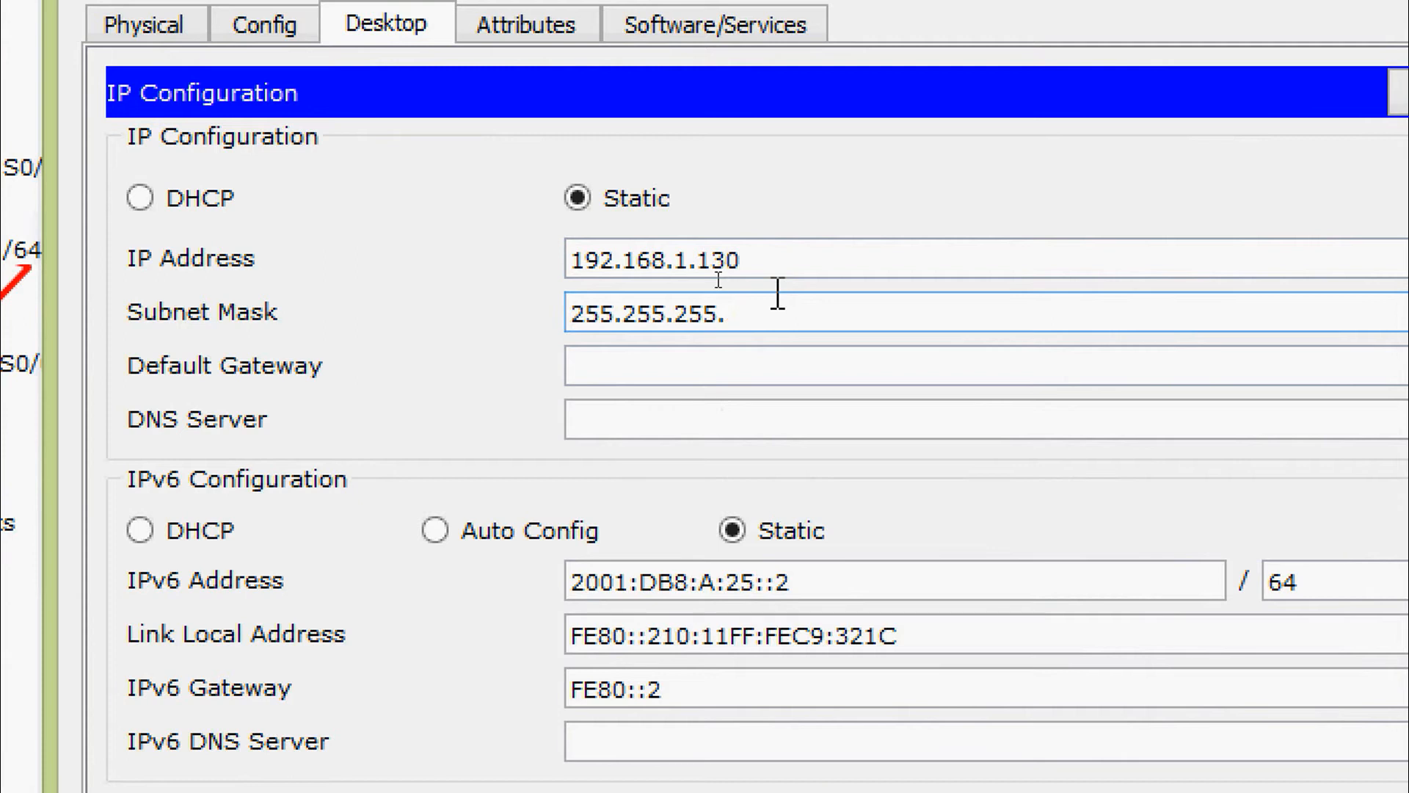
{"action": "type", "text": "192"}
{"action": "left_click", "coordinate": [724, 356]}
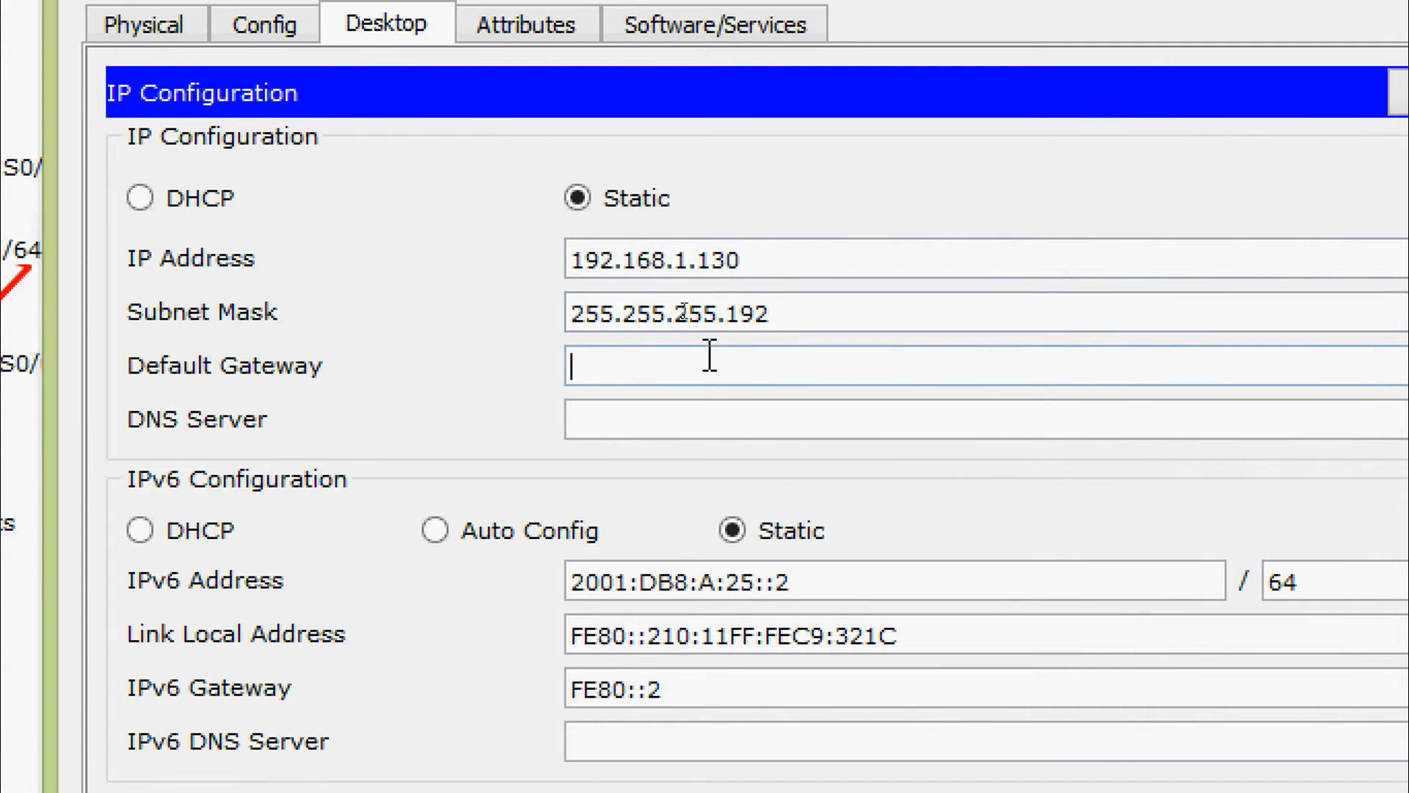
{"action": "type", "text": "192."}
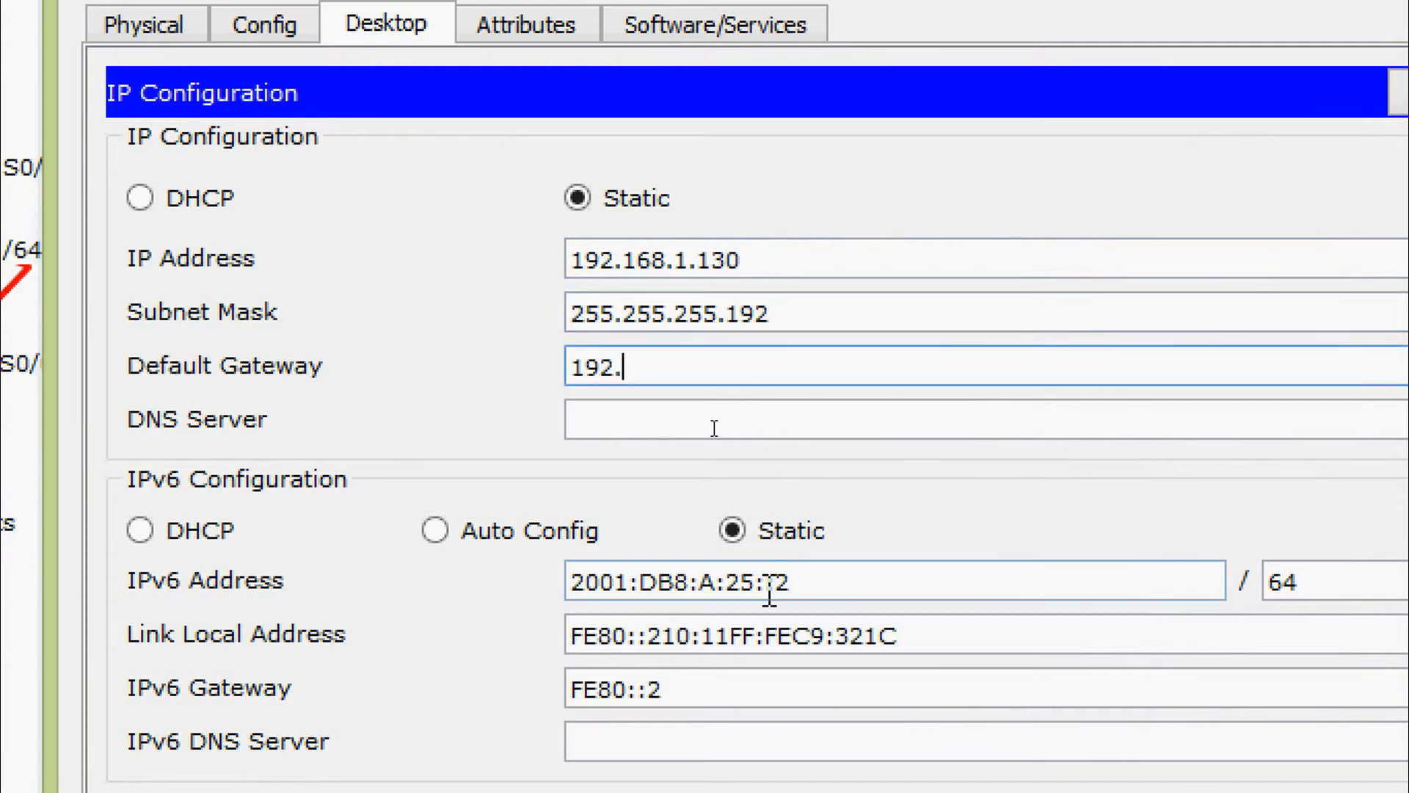
{"action": "type", "text": "168.1.129"}
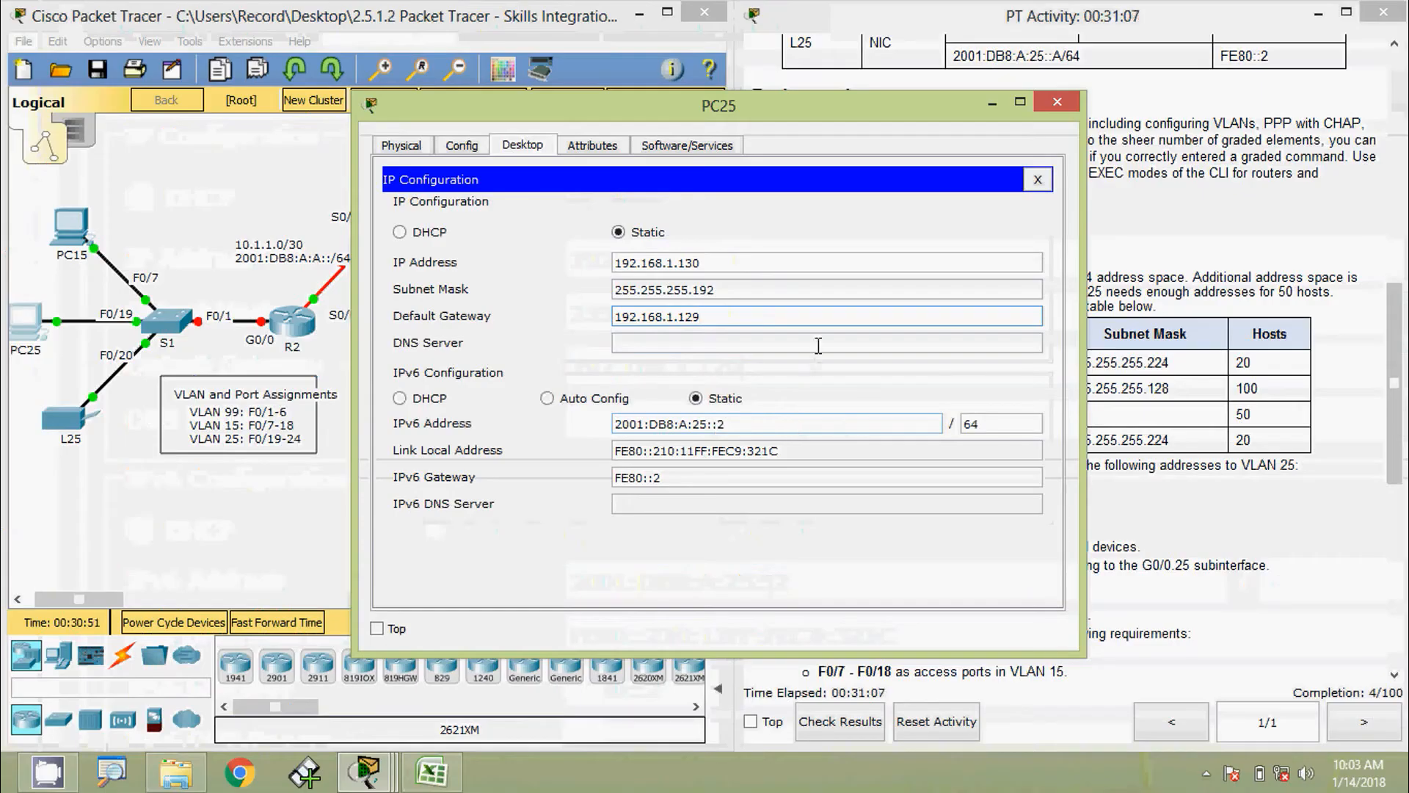
{"action": "left_click", "coordinate": [969, 416]}
{"action": "left_click", "coordinate": [1057, 102]}
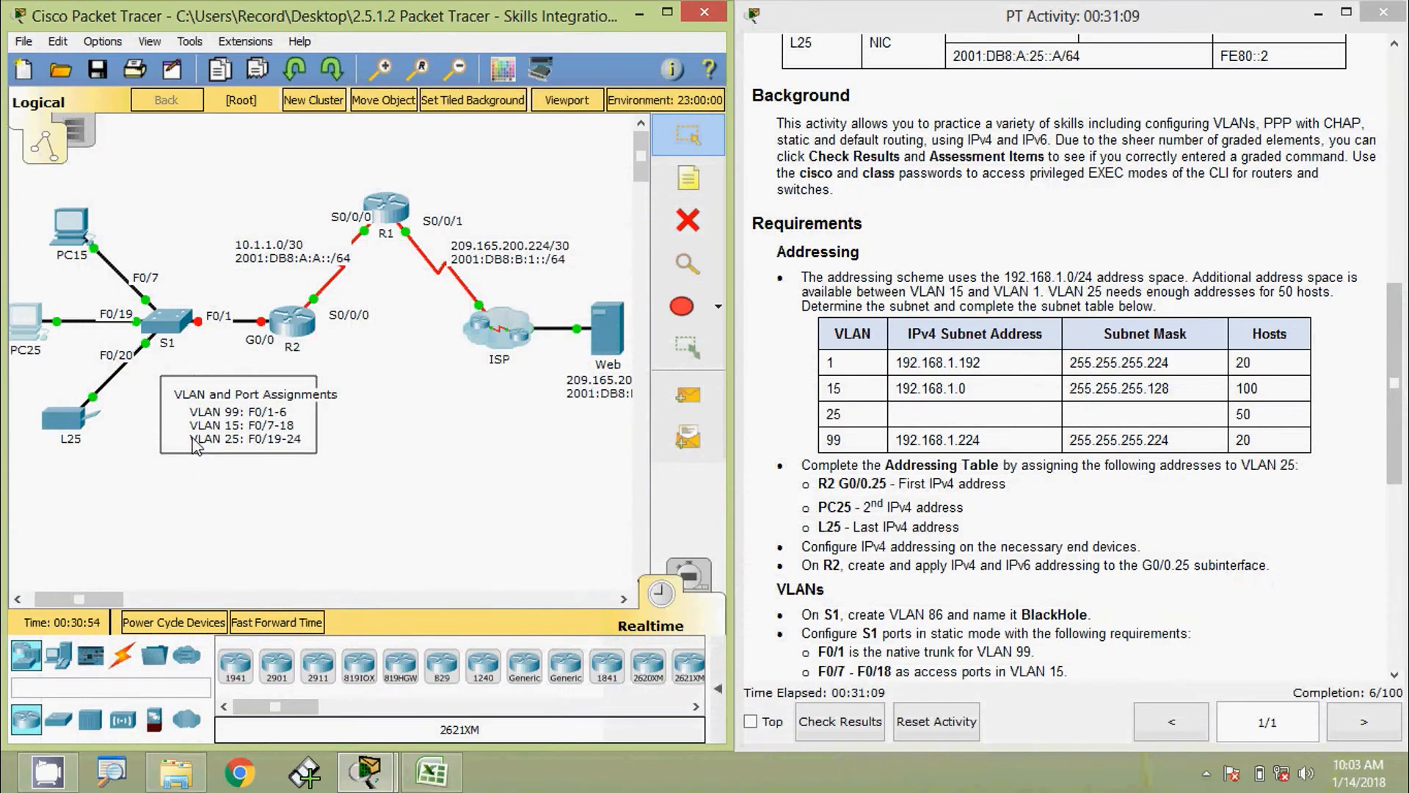
Give L25's FastEthernet0 the address 192.168.1.190 with mask 255.255.255.192
{"action": "left_click", "coordinate": [67, 422]}
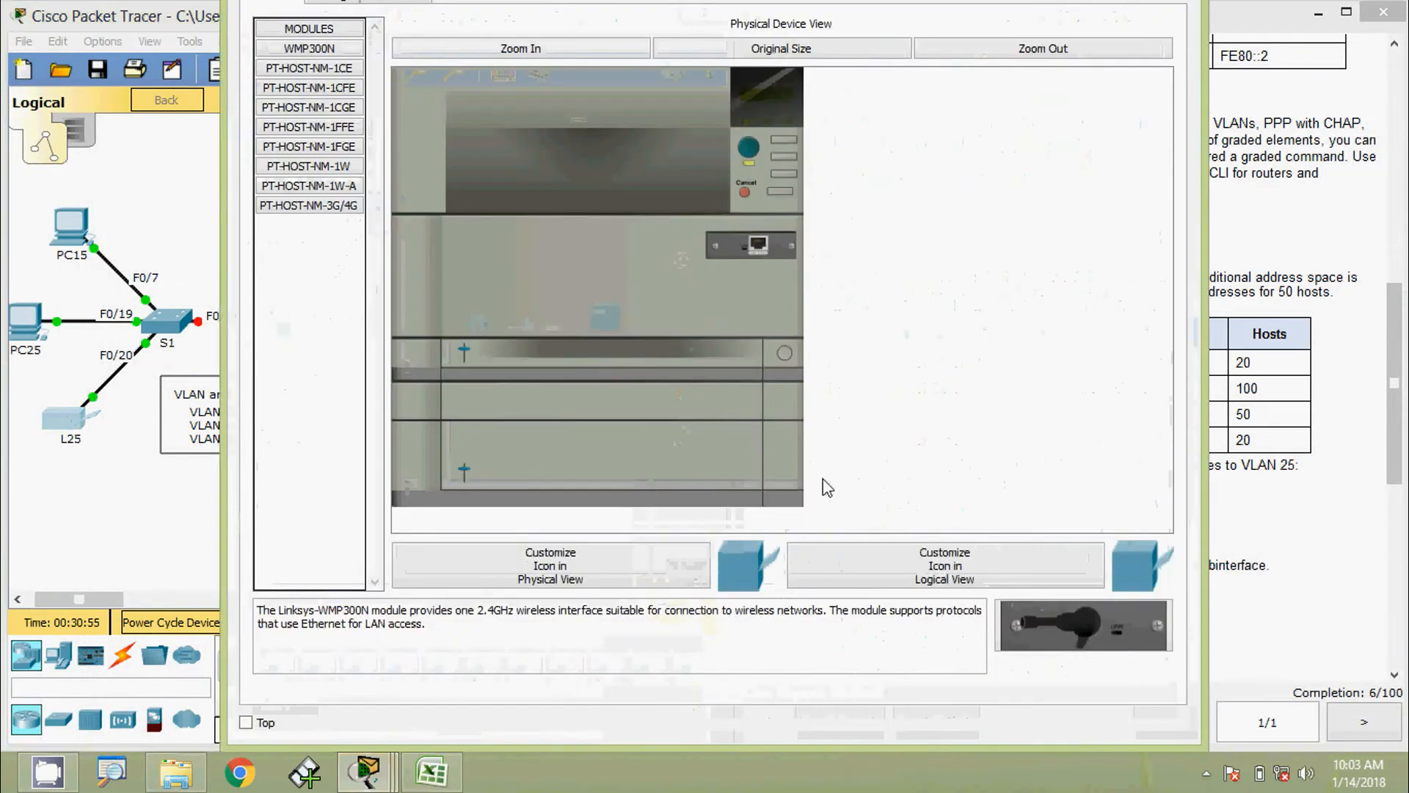
{"action": "left_click_drag", "start_coordinate": [1180, 746], "coordinate": [1002, 578]}
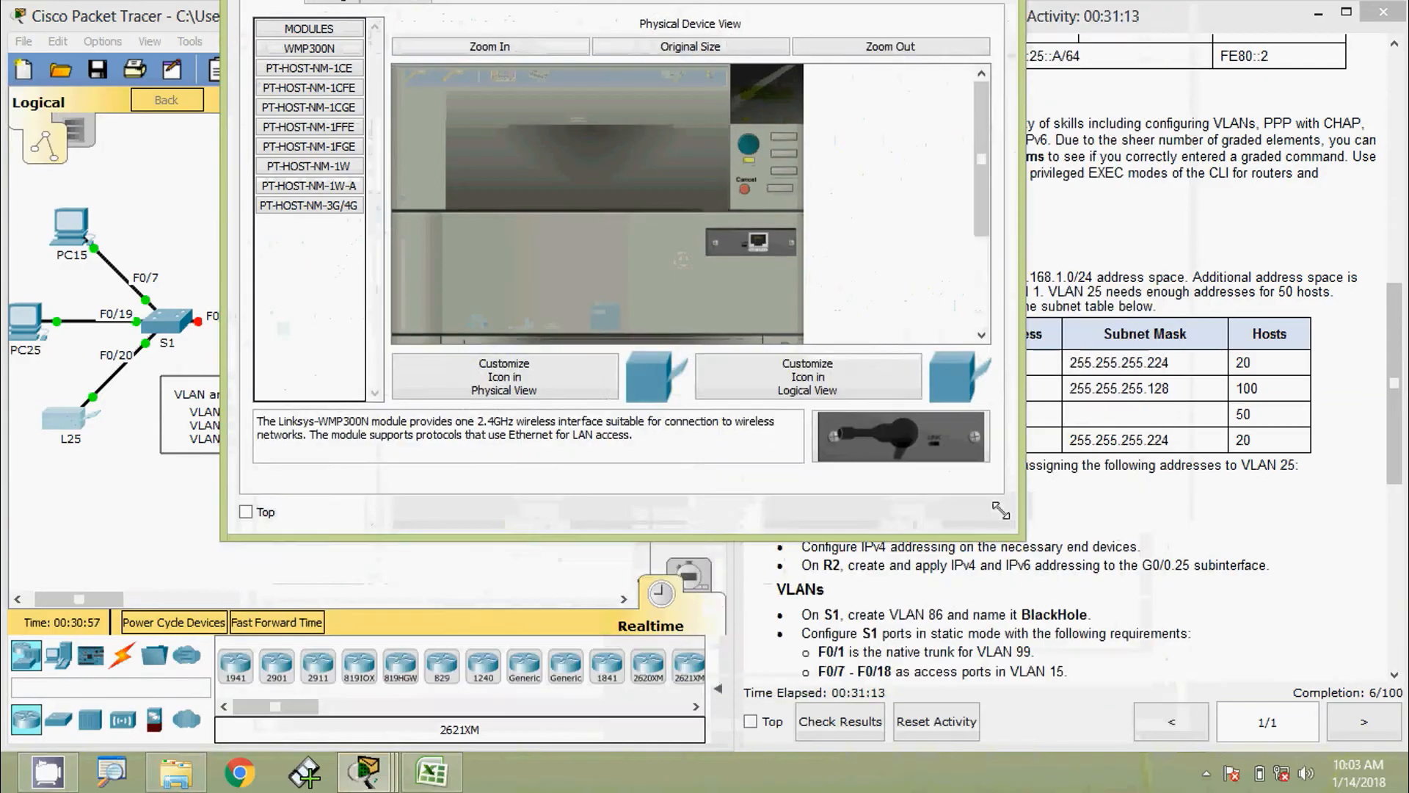
{"action": "left_click", "coordinate": [332, 56]}
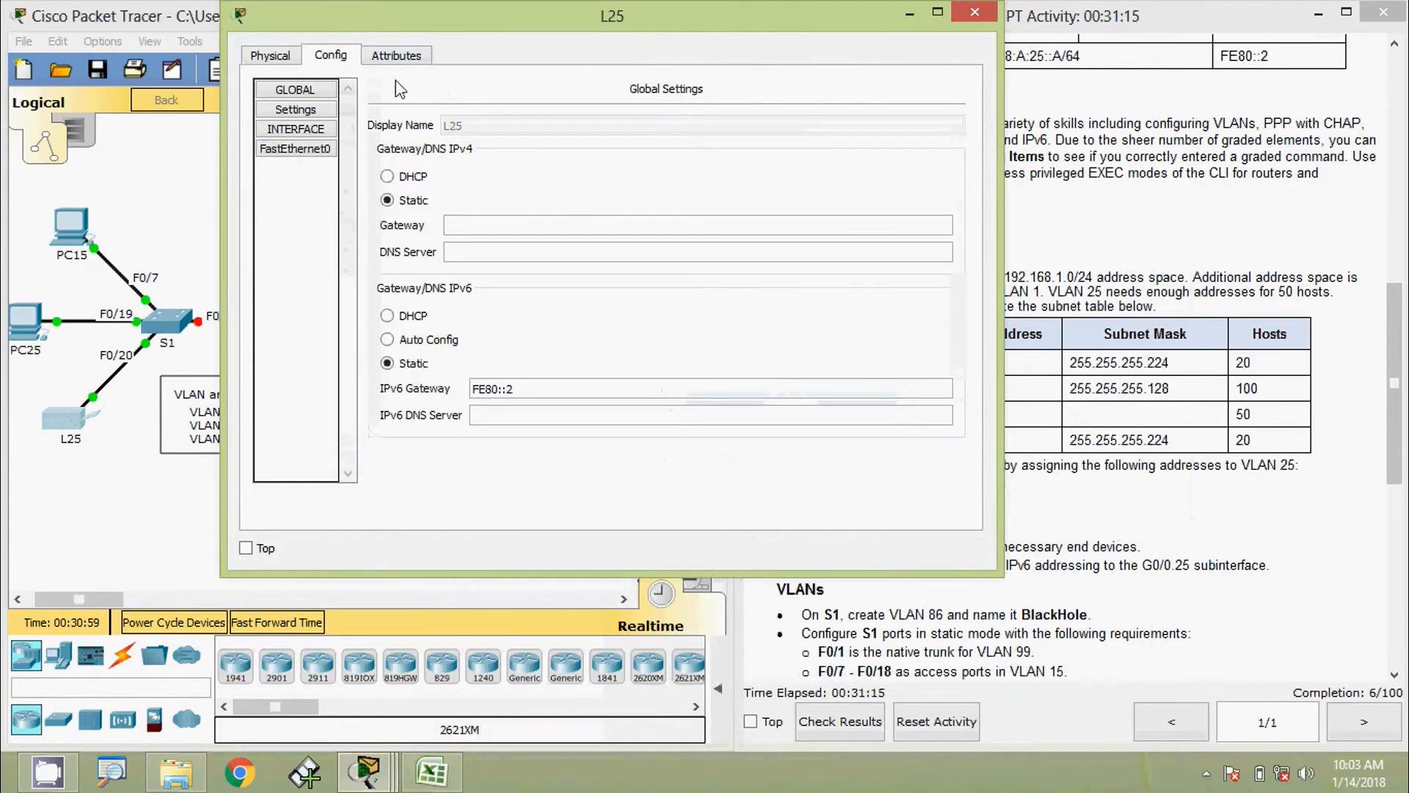
{"action": "left_click", "coordinate": [315, 149]}
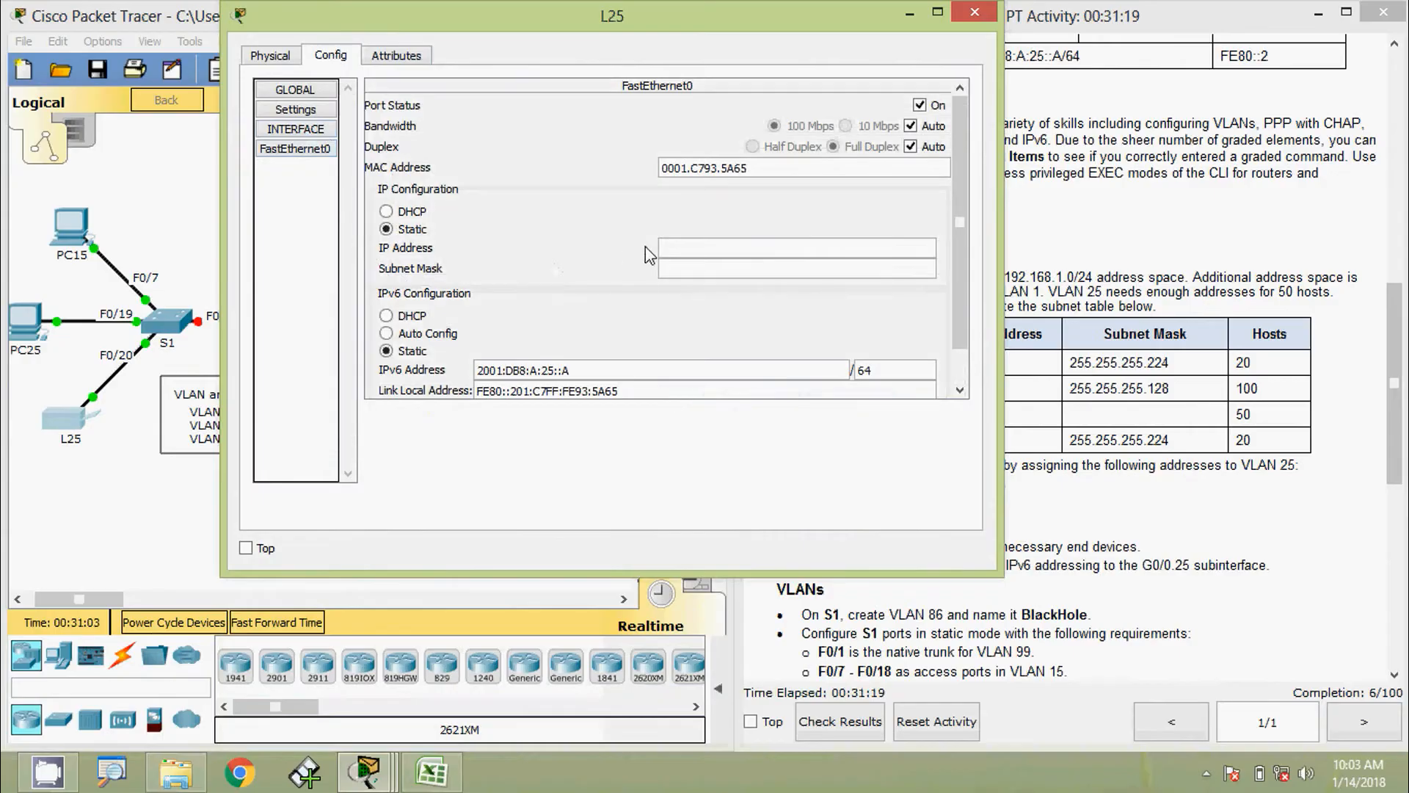
{"action": "left_click", "coordinate": [711, 250]}
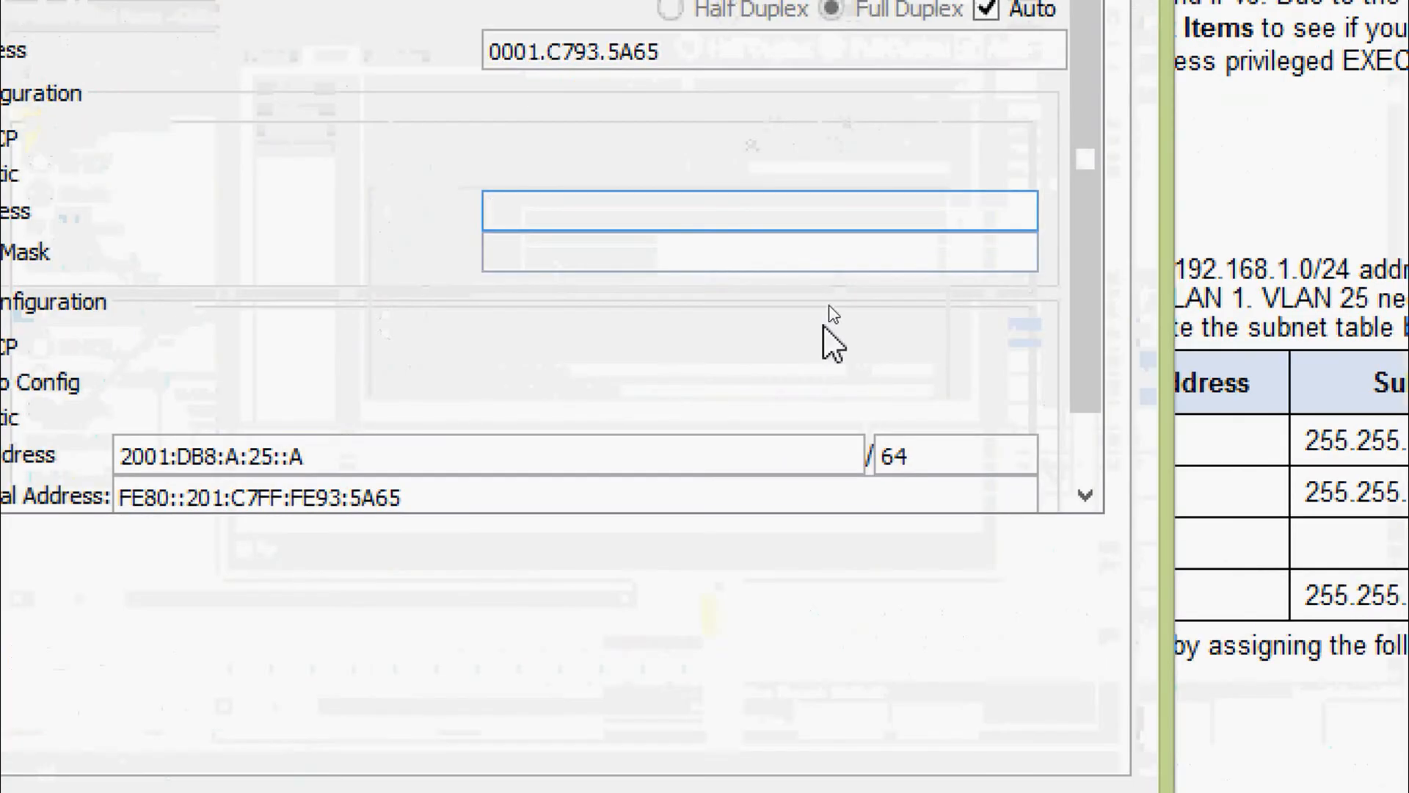
{"action": "type", "text": "192.168"}
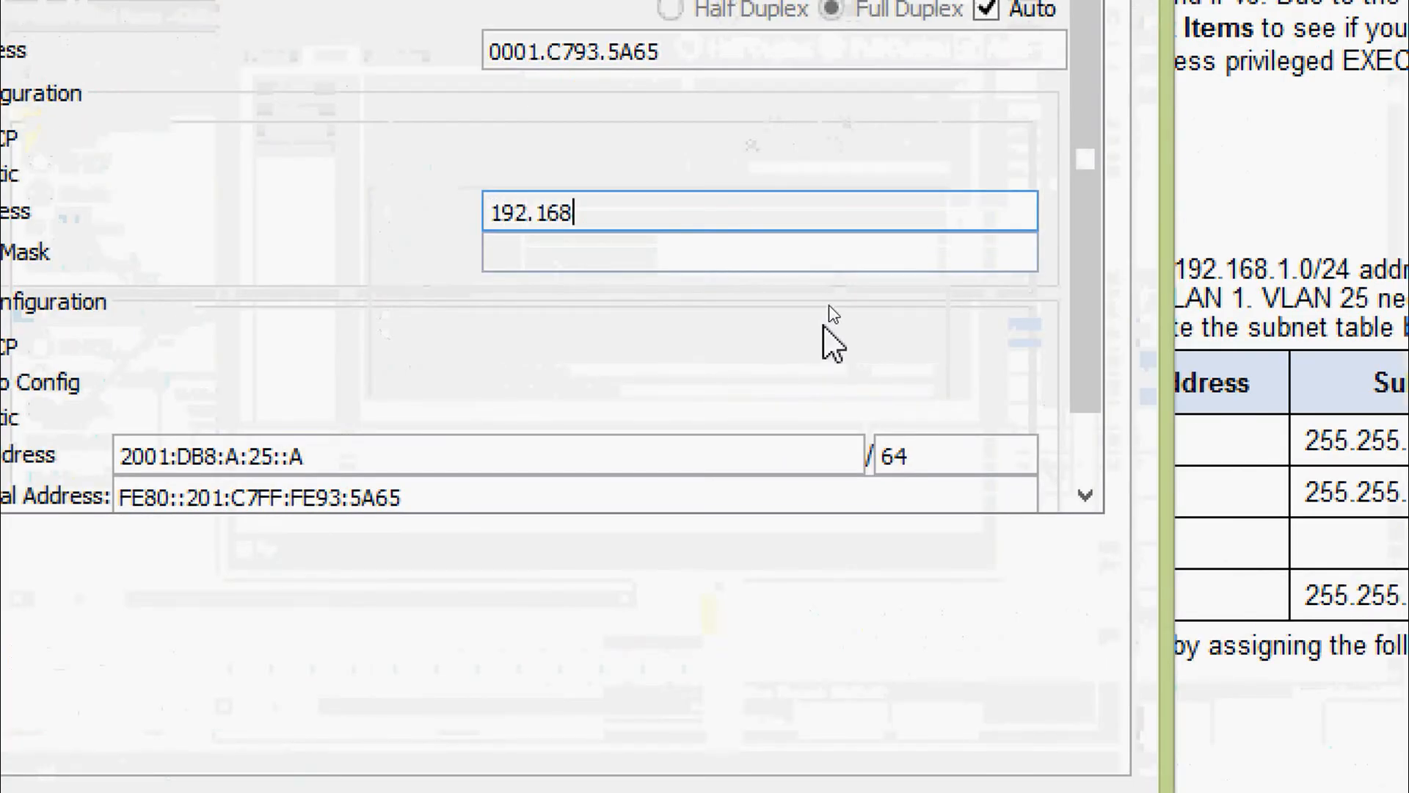
{"action": "type", "text": ".1.190"}
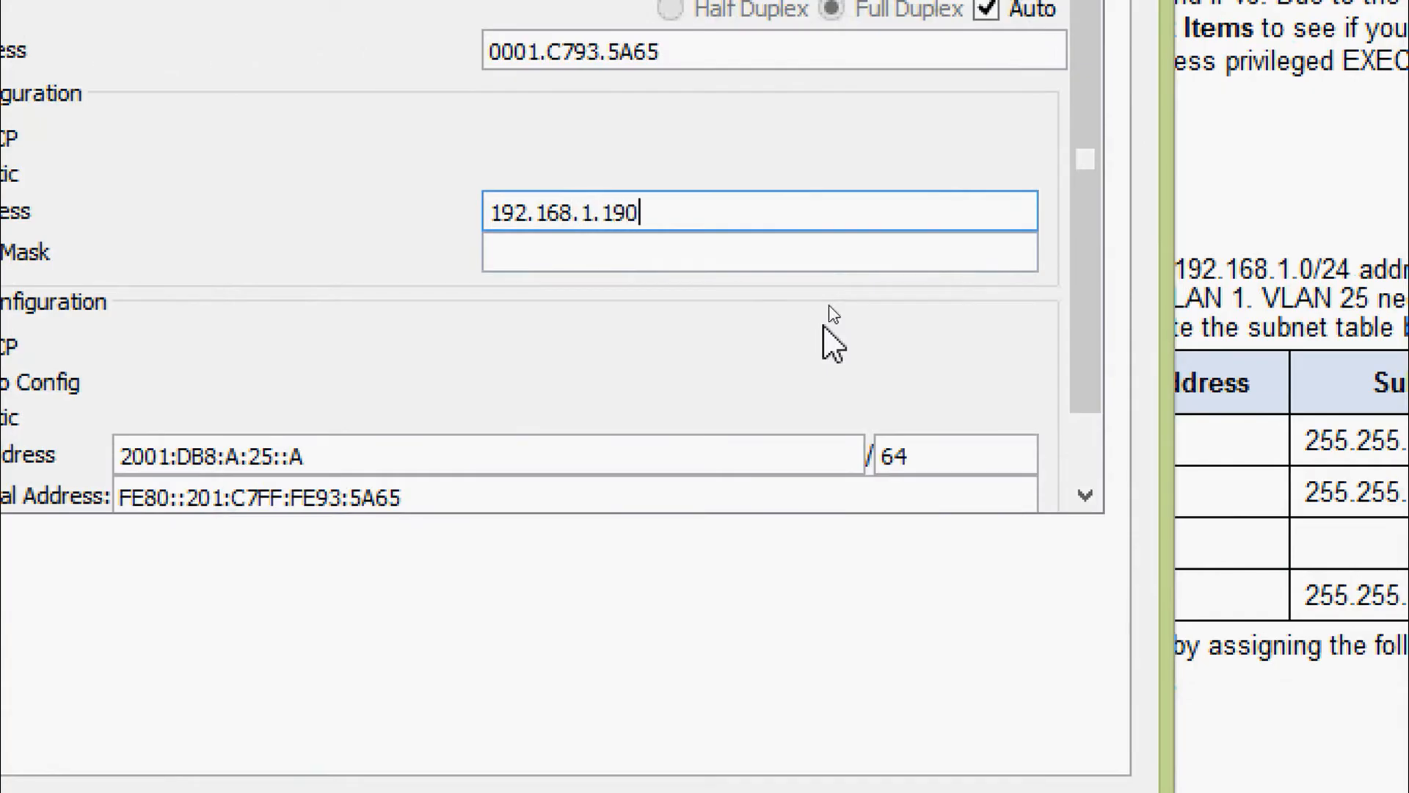
{"action": "key", "text": "Tab"}
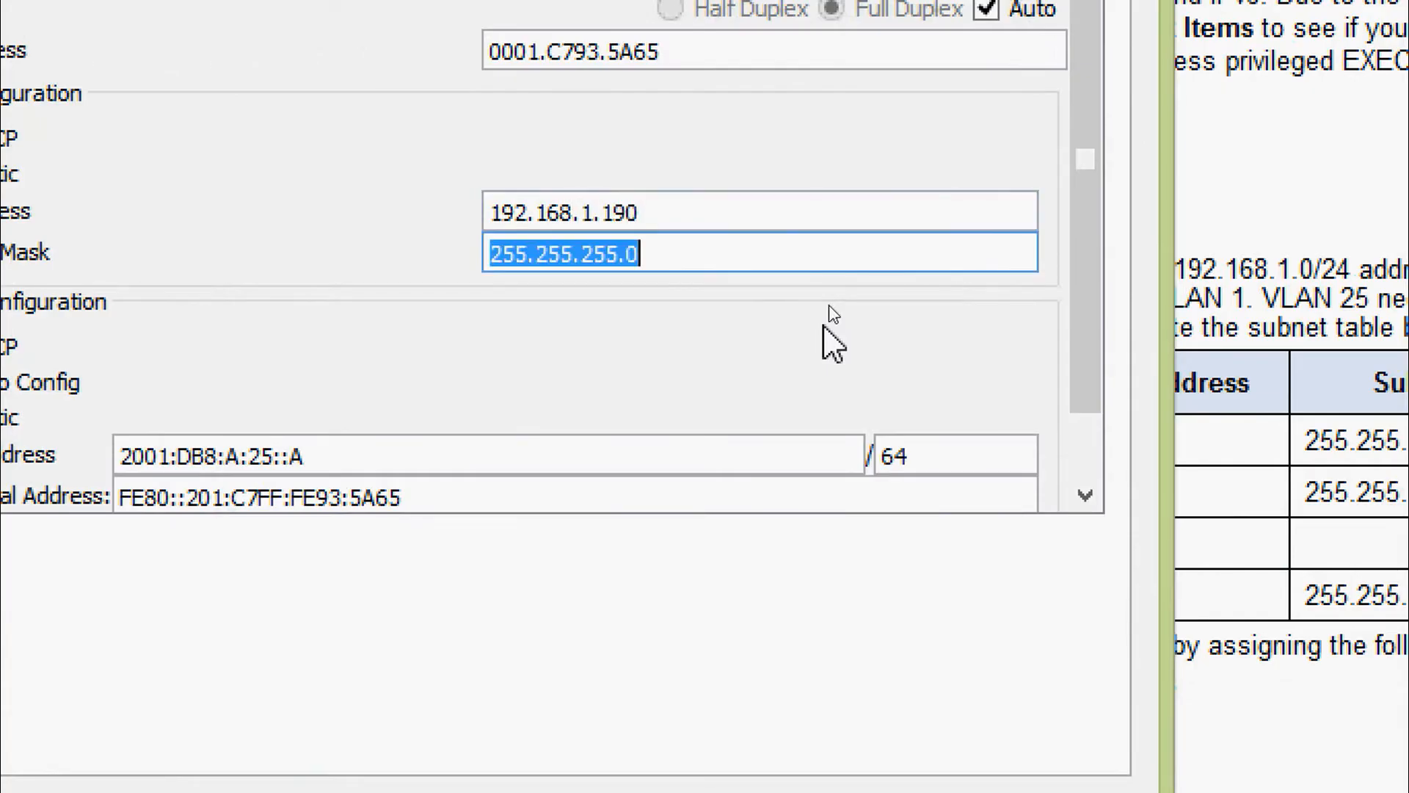
{"action": "left_click", "coordinate": [710, 268]}
{"action": "key", "text": "BackSpace"}
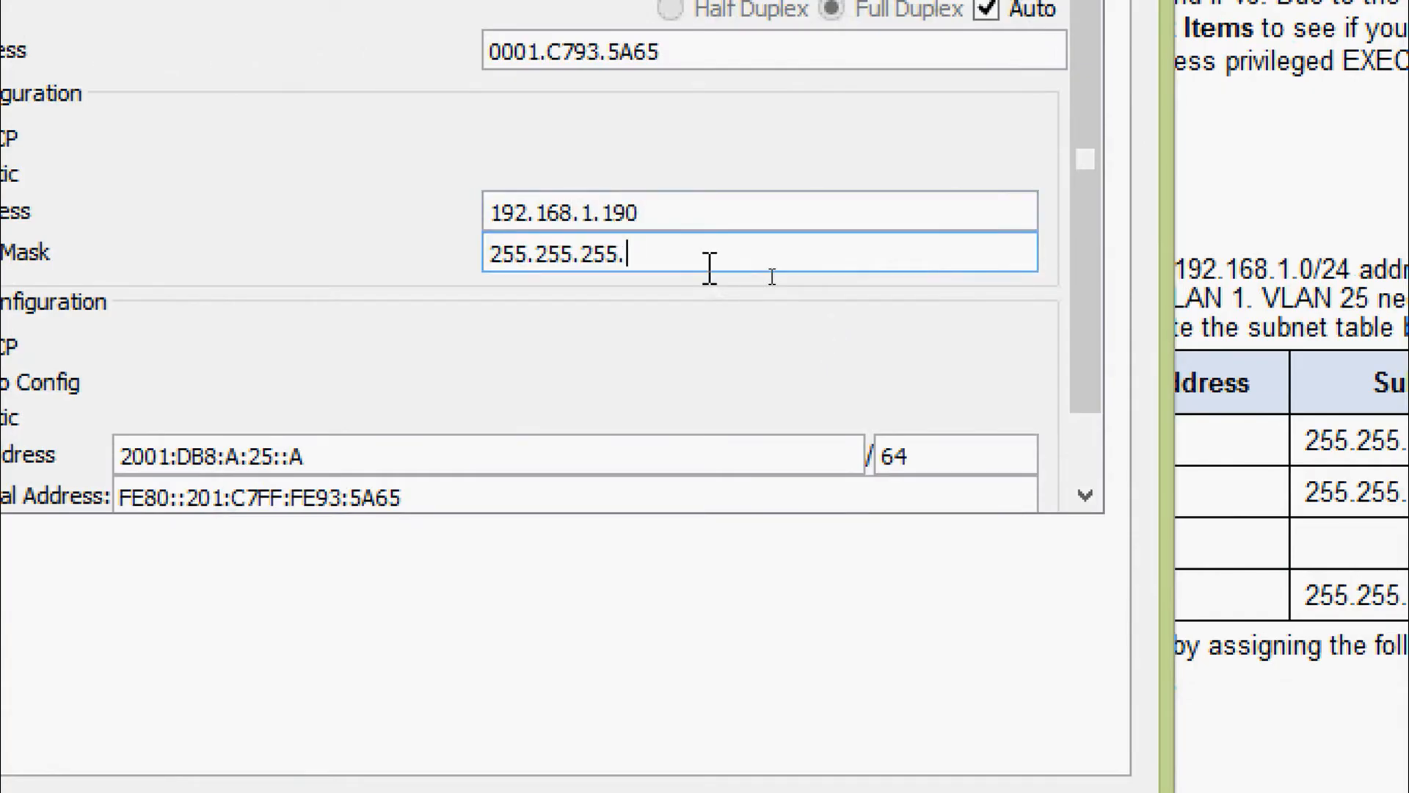
{"action": "type", "text": "192"}
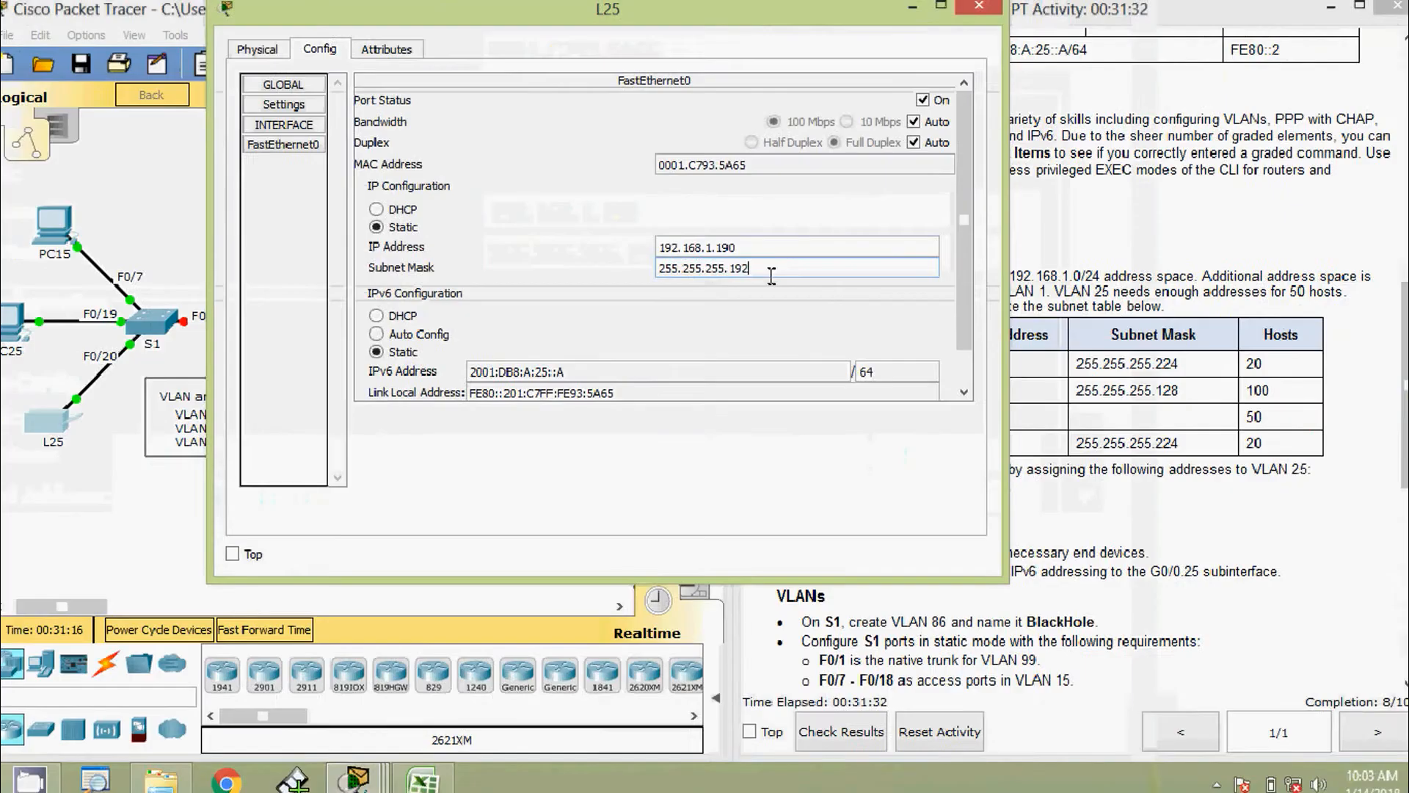
{"action": "left_click", "coordinate": [693, 313]}
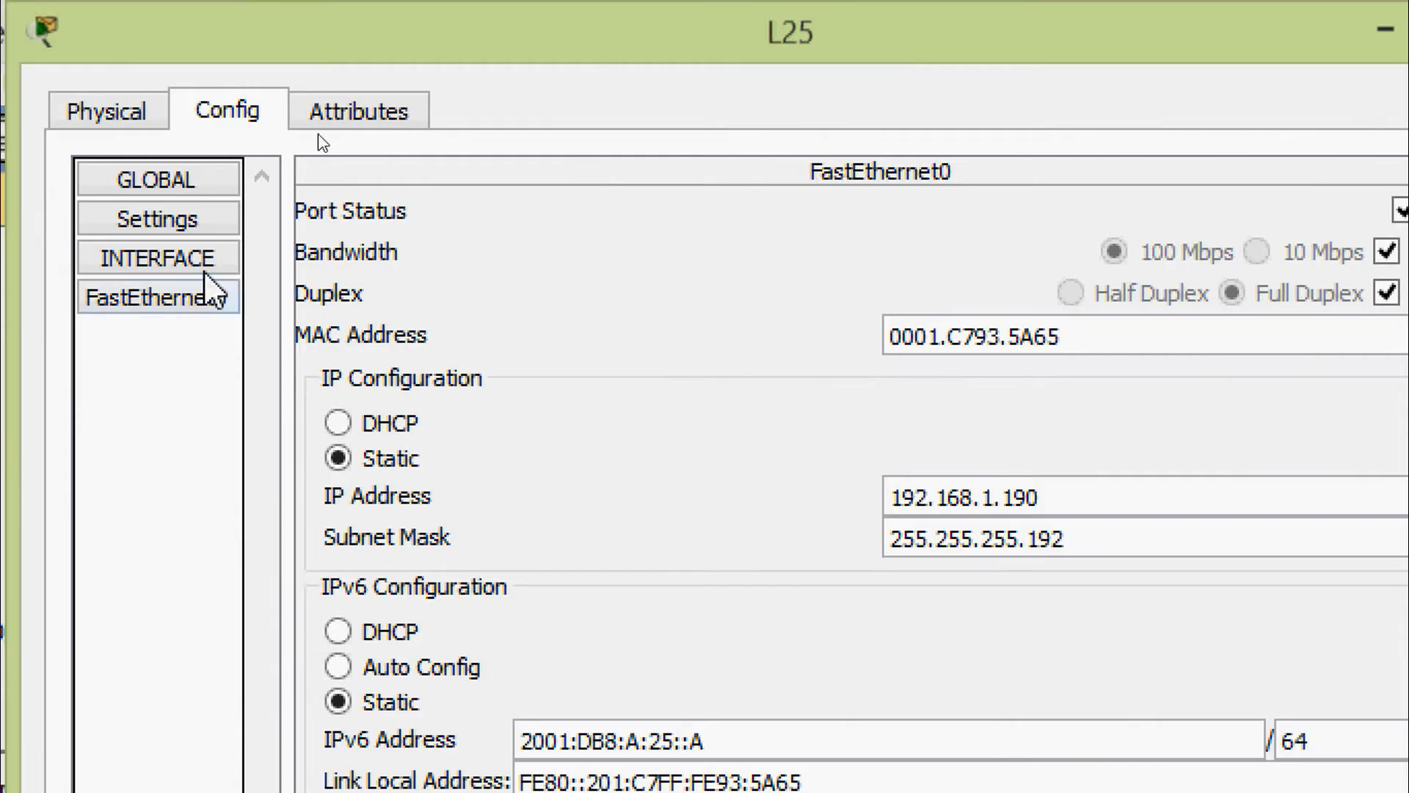
Set L25's global IPv4 gateway to 192.168.1.129
{"action": "left_click", "coordinate": [192, 254]}
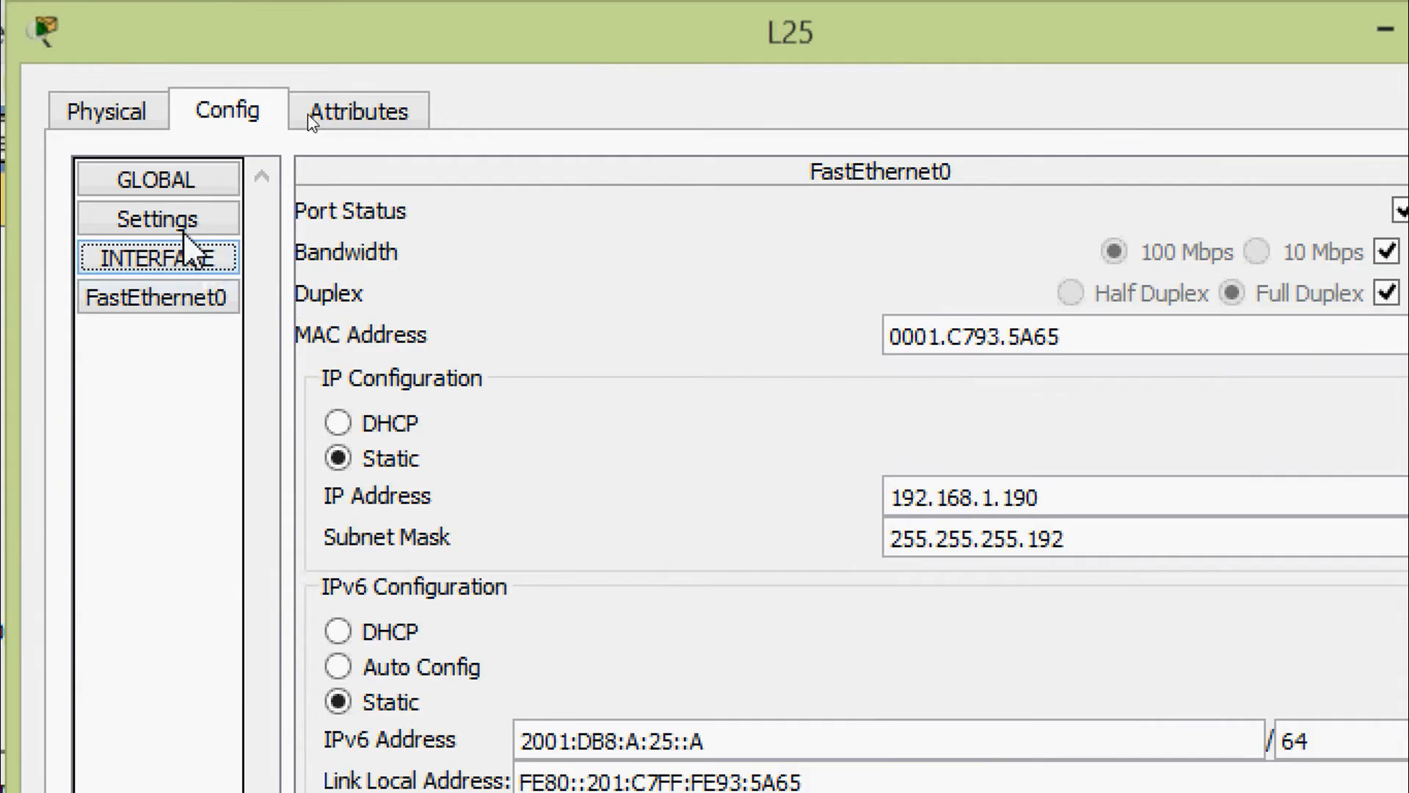
{"action": "left_click", "coordinate": [180, 221]}
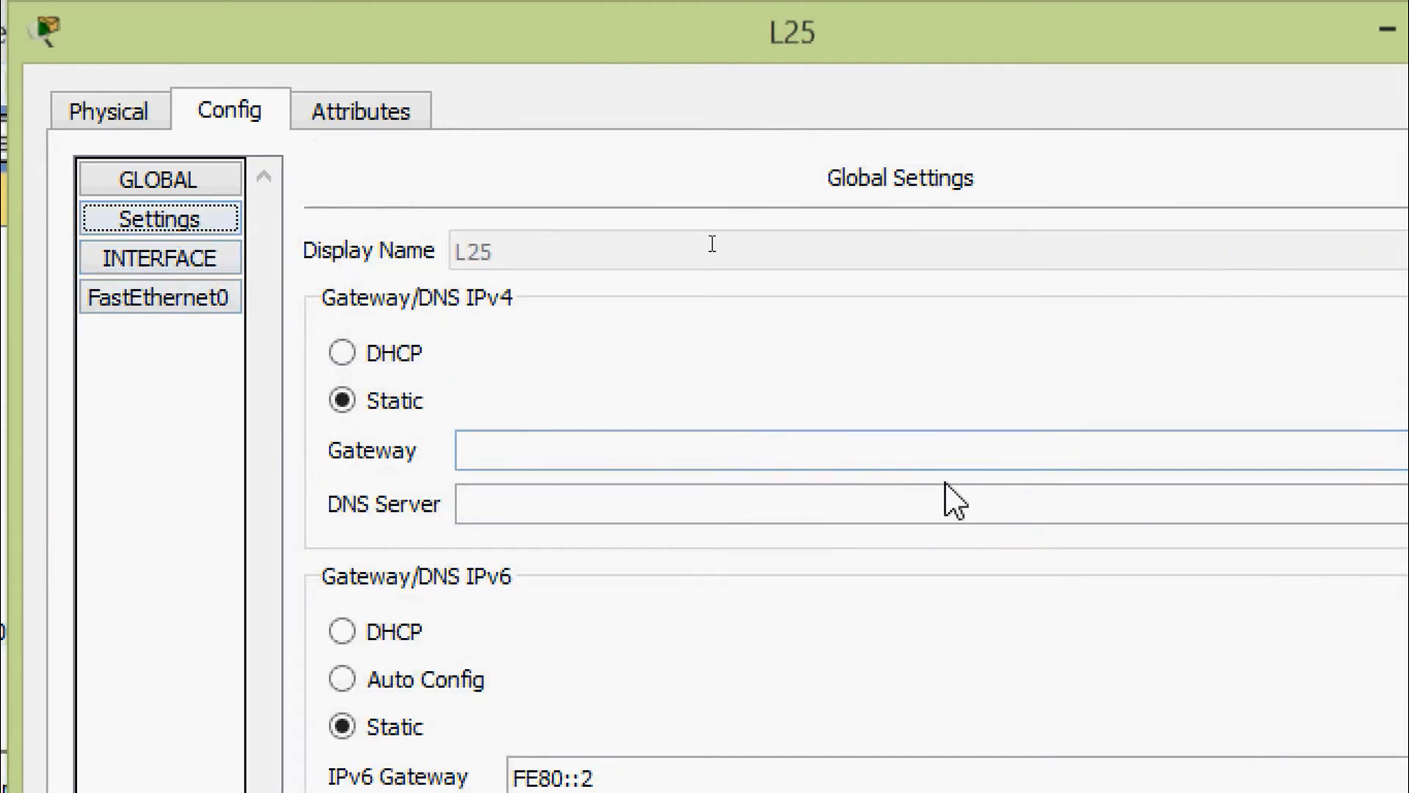
{"action": "left_click", "coordinate": [1006, 459]}
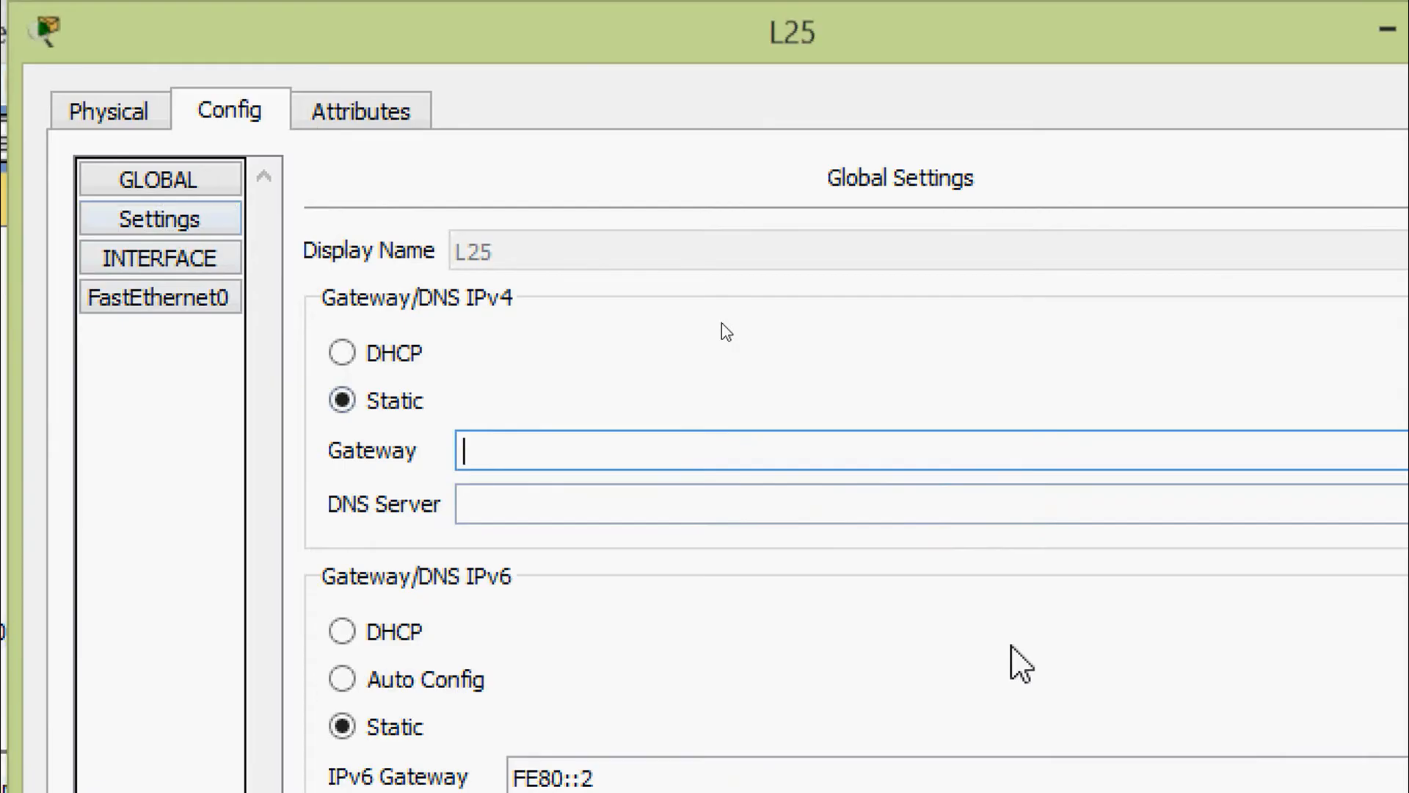
{"action": "type", "text": "192.168"}
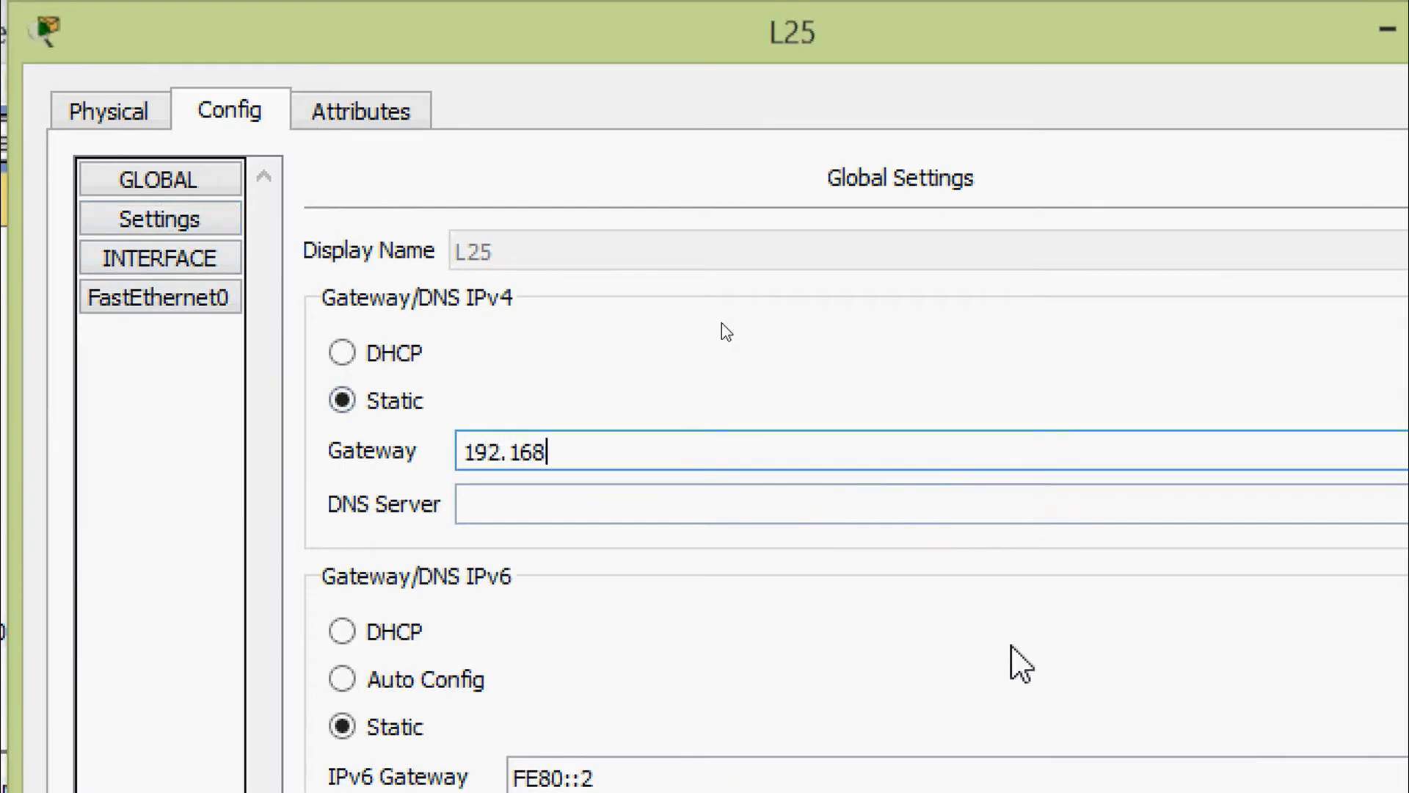
{"action": "type", "text": ".1.129"}
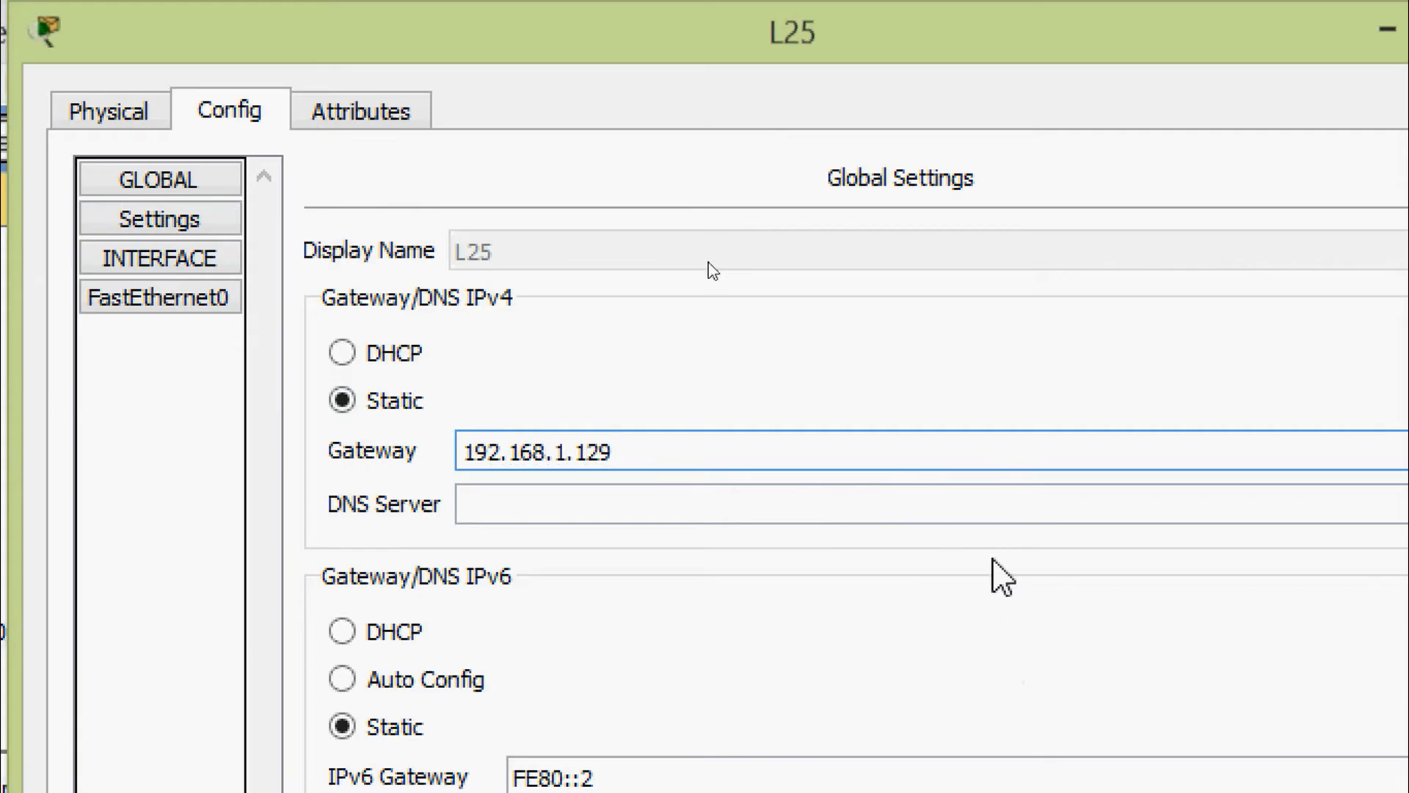
{"action": "left_click", "coordinate": [982, 494]}
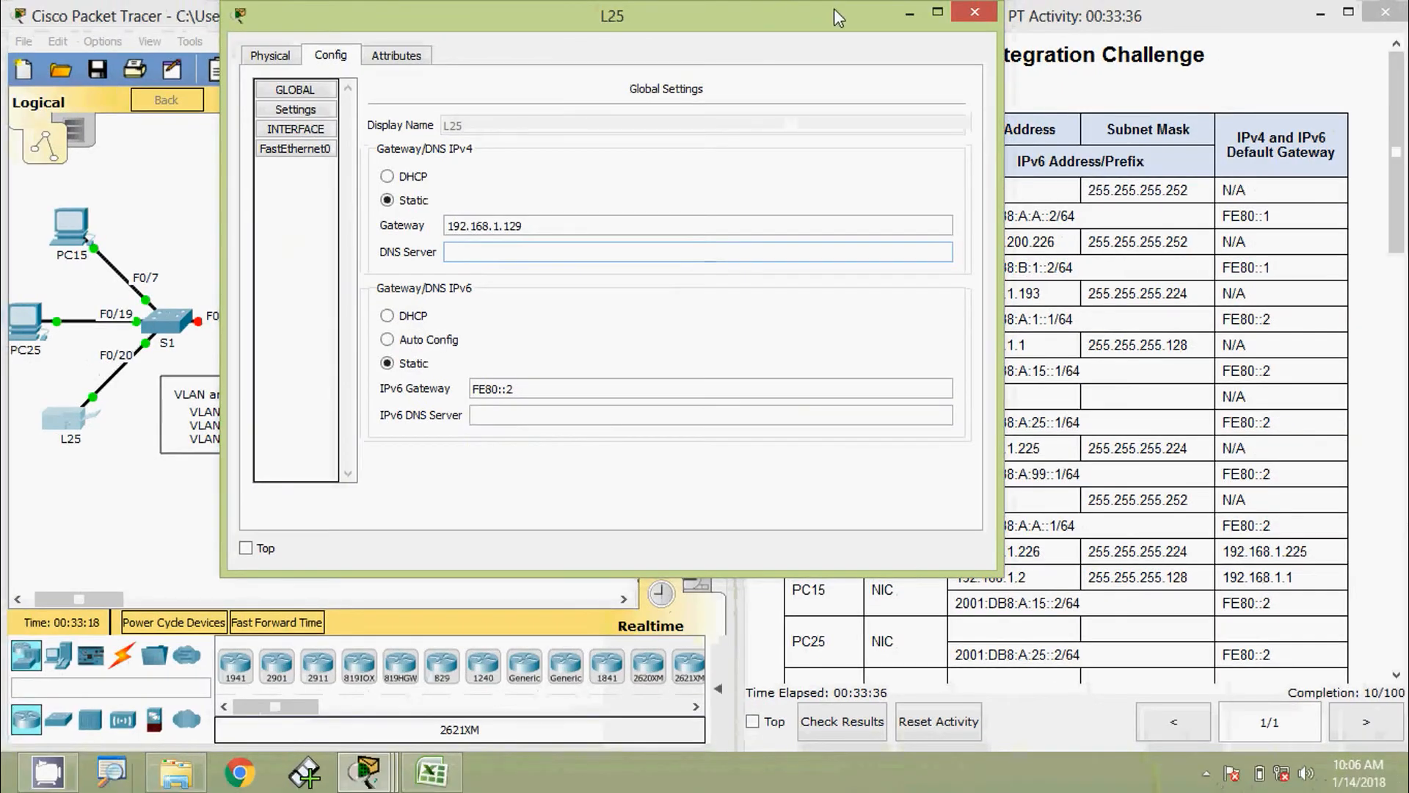
{"action": "left_click", "coordinate": [968, 16]}
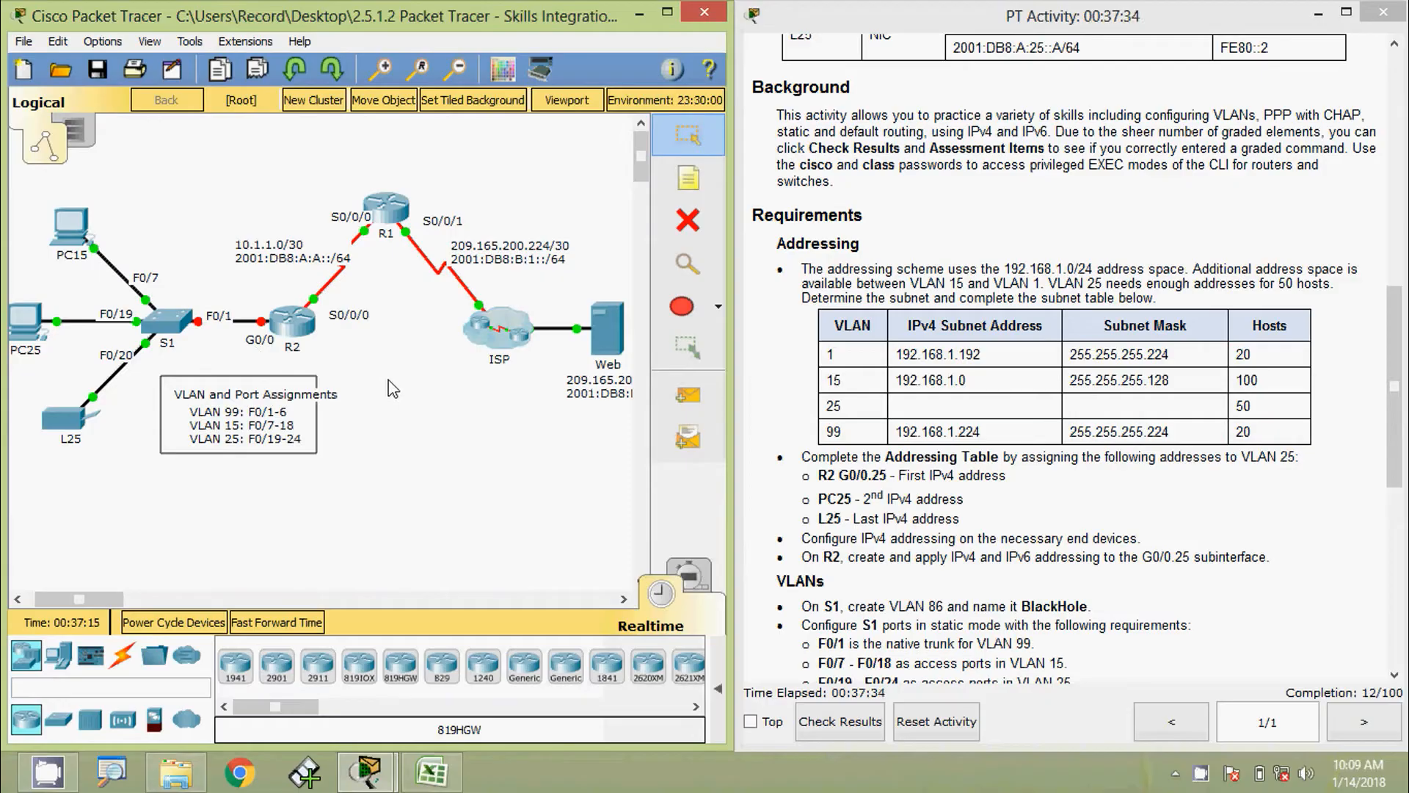
Log in to R2's console and enter privileged EXEC mode with the enable password
{"action": "left_click", "coordinate": [296, 330]}
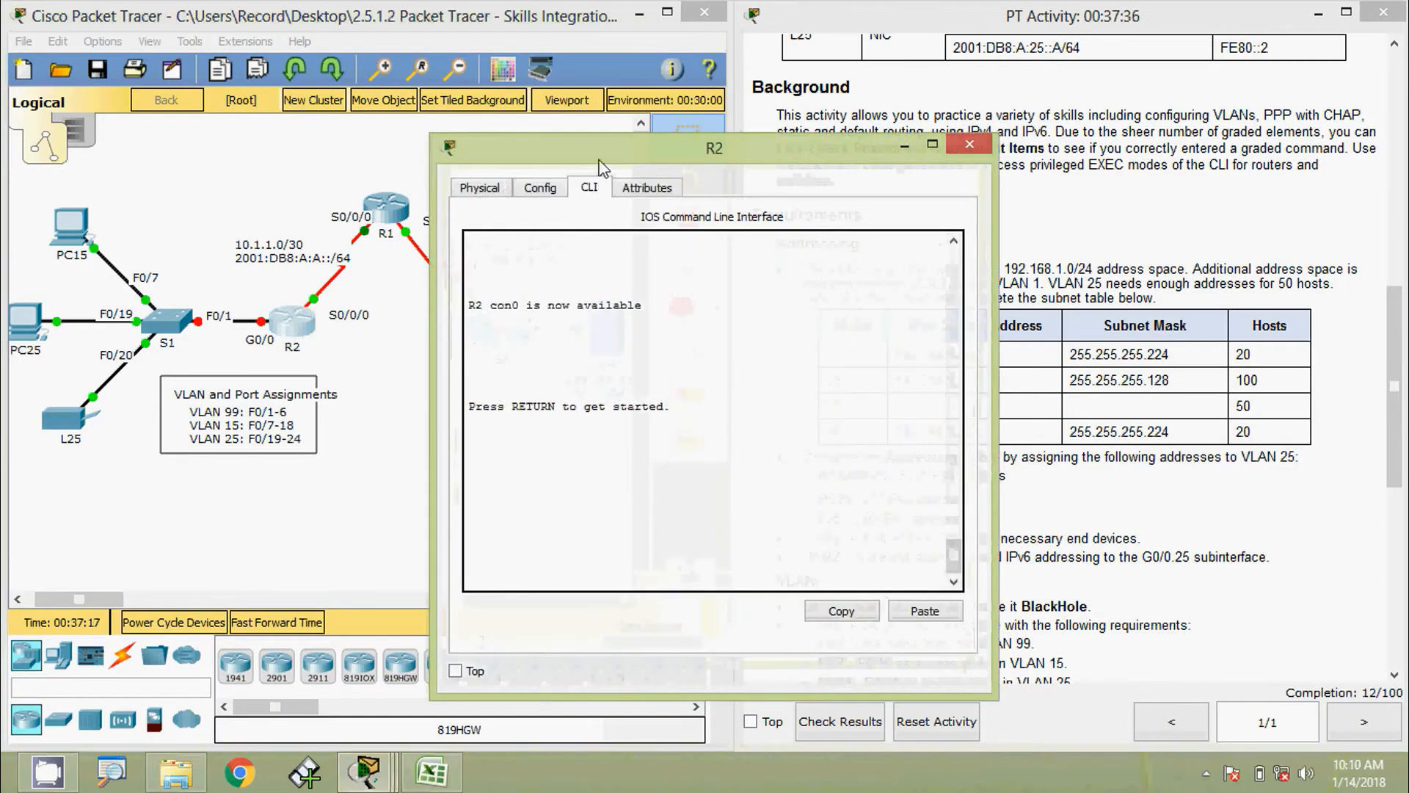
{"action": "left_click_drag", "start_coordinate": [600, 162], "coordinate": [660, 91]}
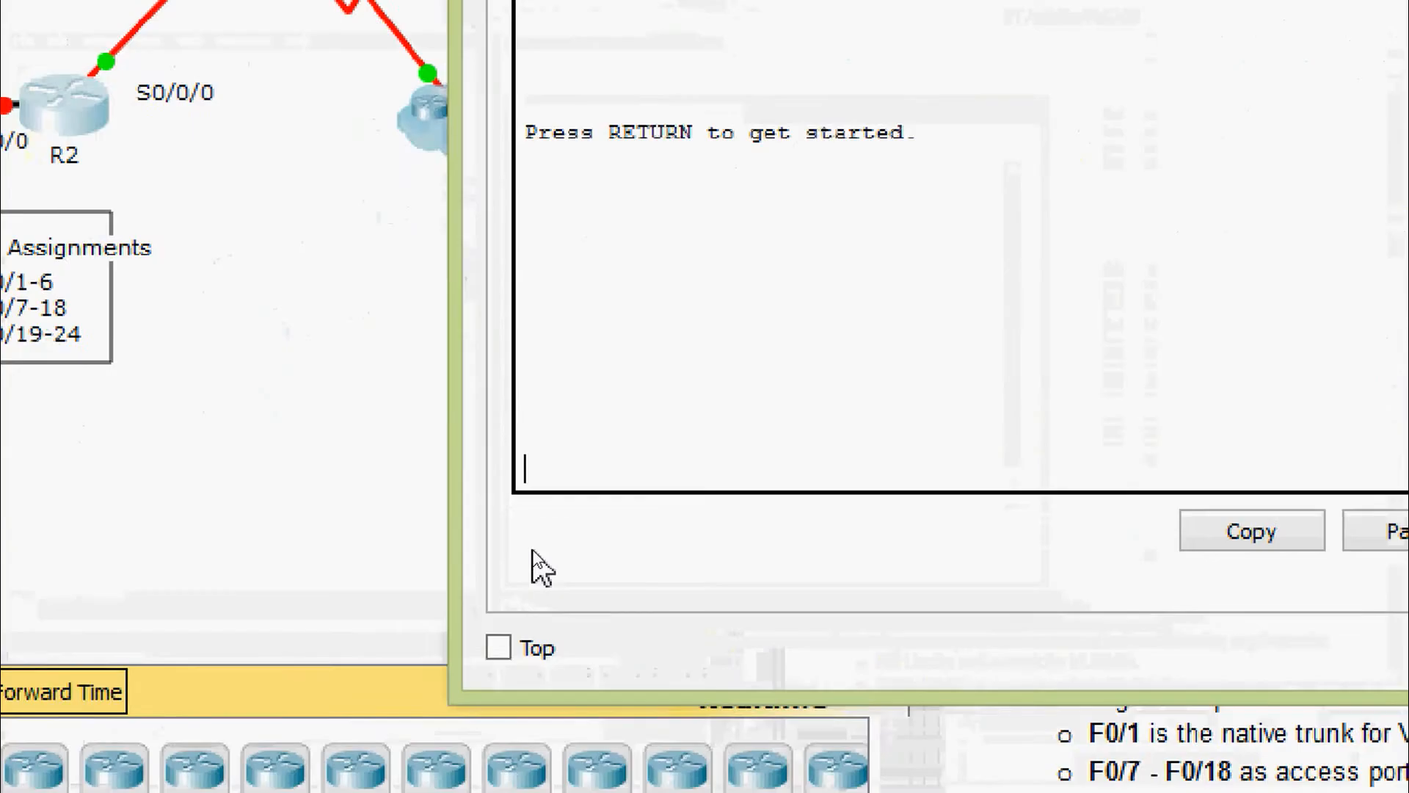
{"action": "key", "text": "Return"}
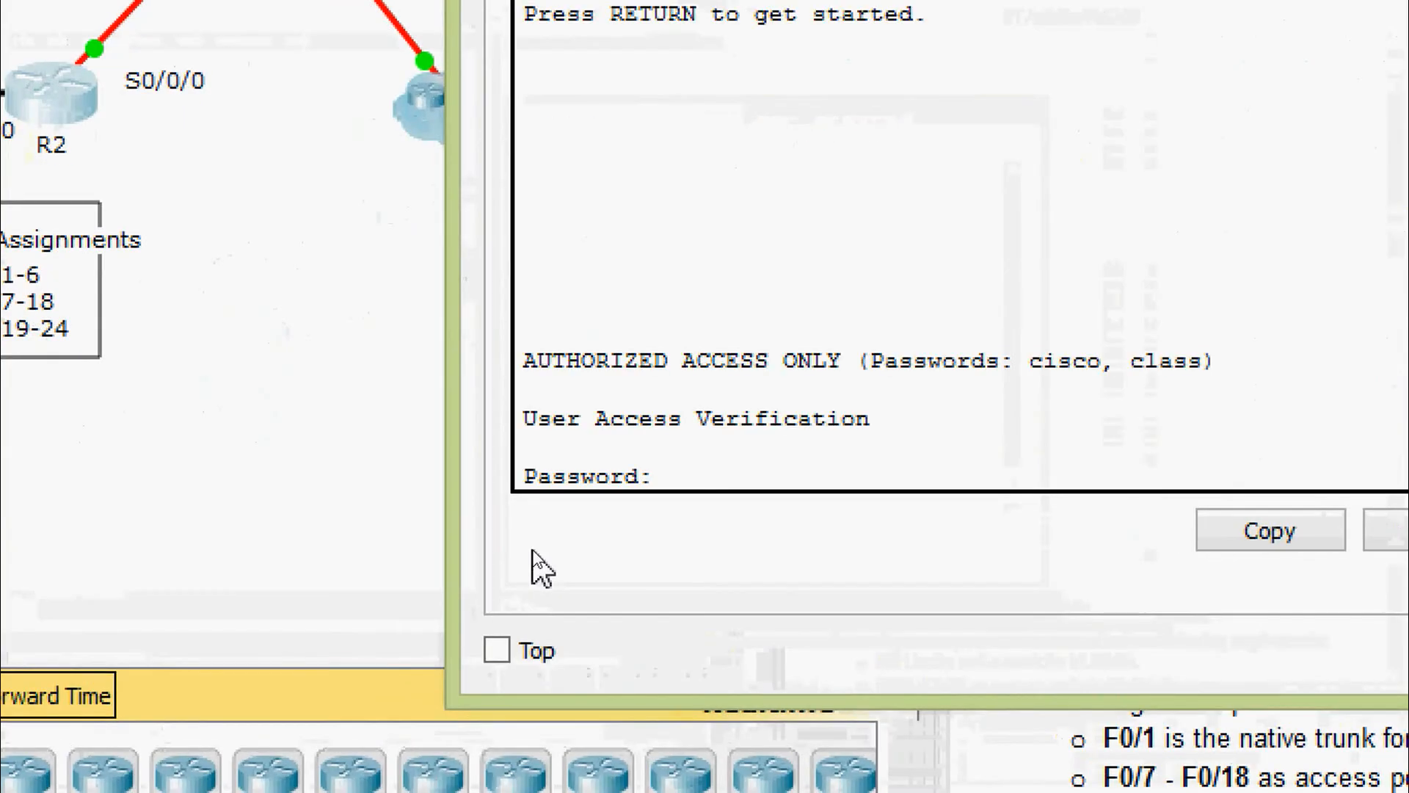
{"action": "type", "text": "cisco"}
{"action": "key", "text": "Return"}
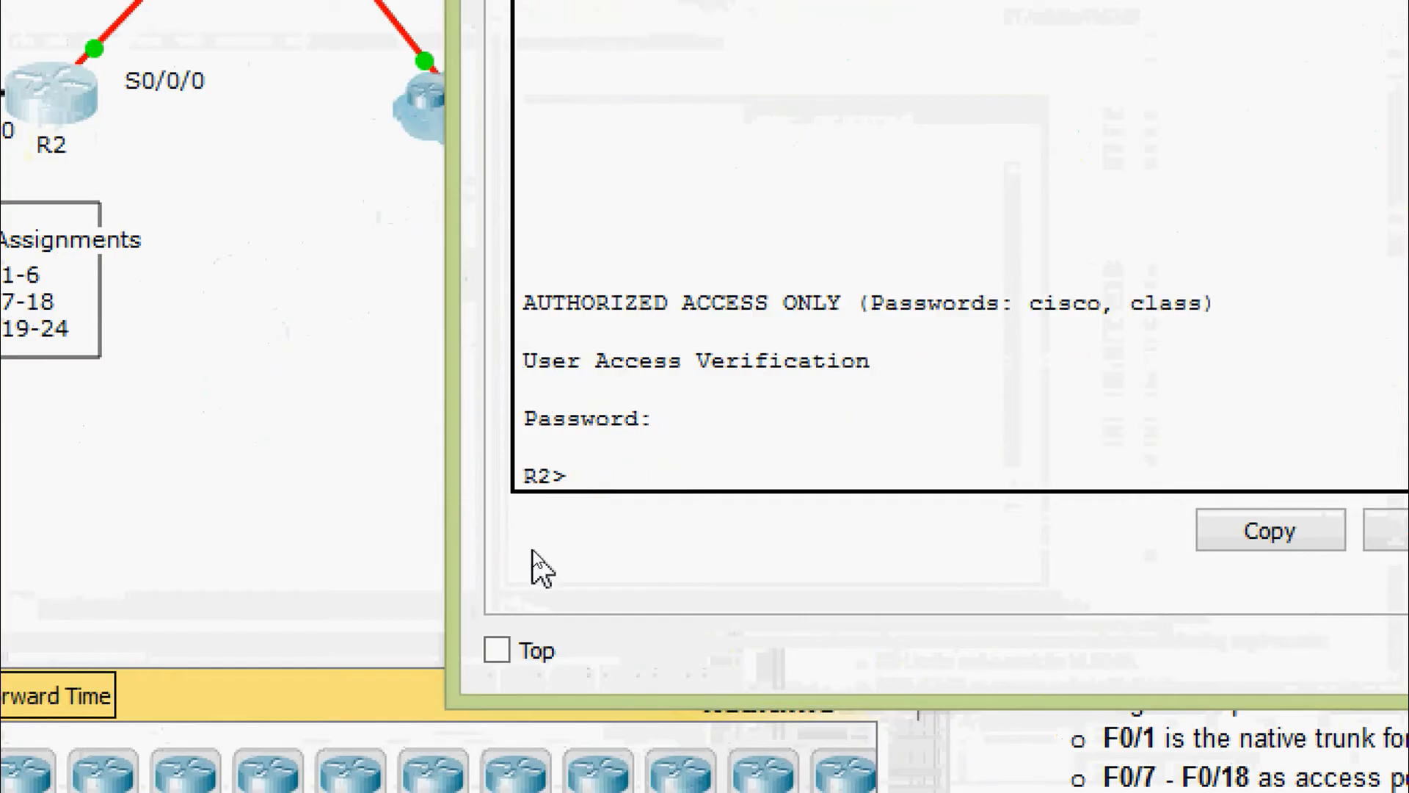
{"action": "type", "text": "ena"}
{"action": "key", "text": "Tab"}
{"action": "key", "text": "Return"}
{"action": "type", "text": "class"}
{"action": "key", "text": "Return"}
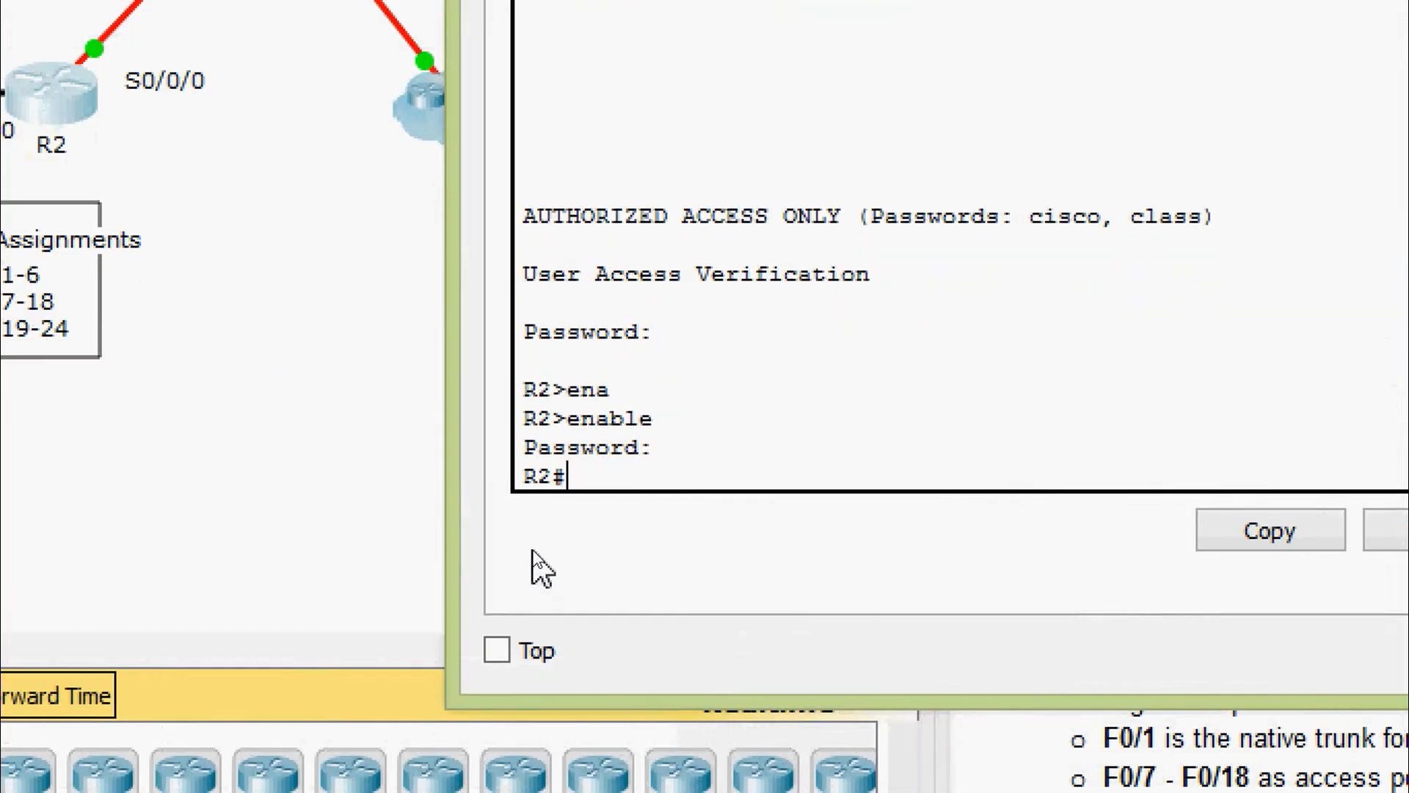
Run 'show ip interface brief' on R2 and highlight Serial0/0/0's address 10.1.1.1
{"action": "type", "text": "sh"}
{"action": "key", "text": "Tab"}
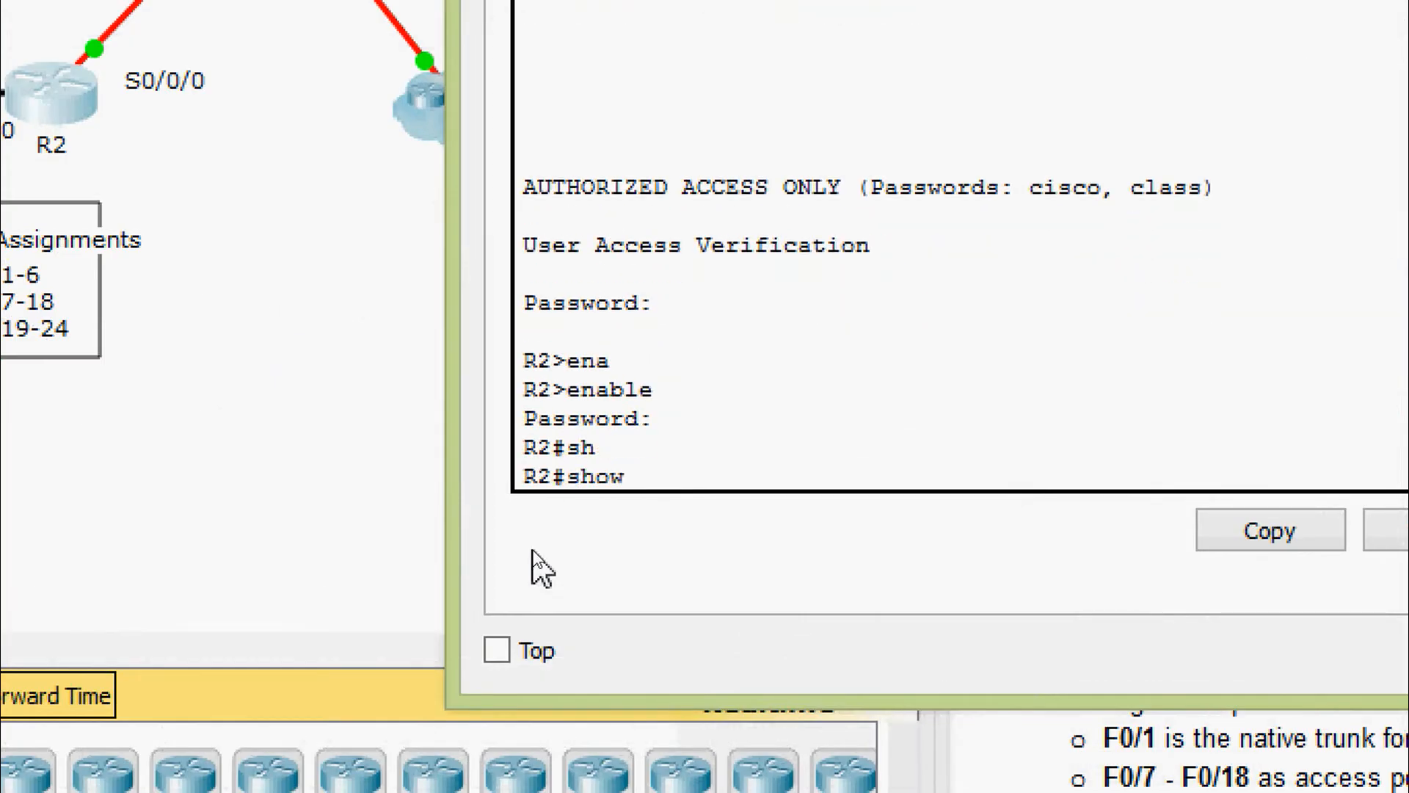
{"action": "type", "text": "ip inter"}
{"action": "key", "text": "Tab"}
{"action": "type", "text": "b"}
{"action": "key", "text": "Tab"}
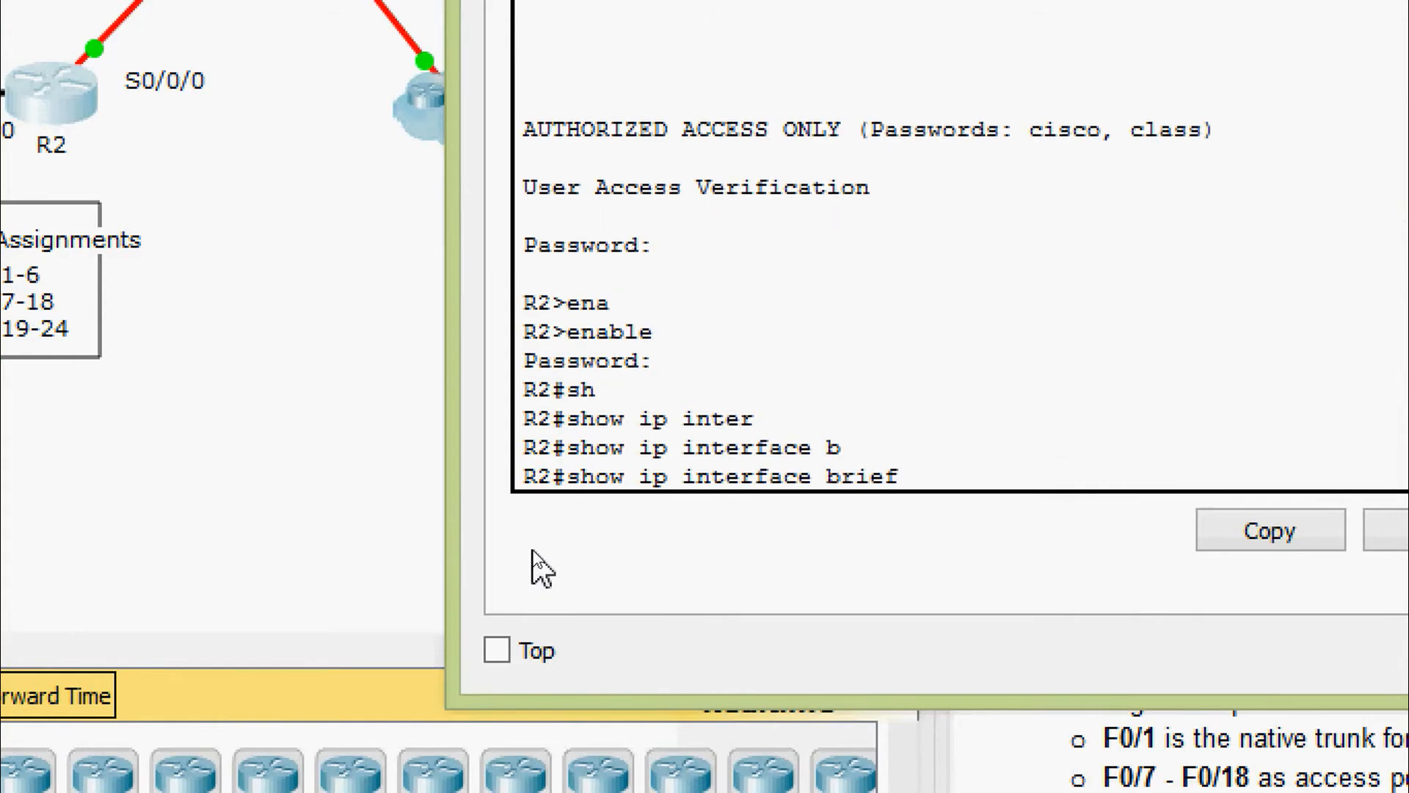
{"action": "key", "text": "Return"}
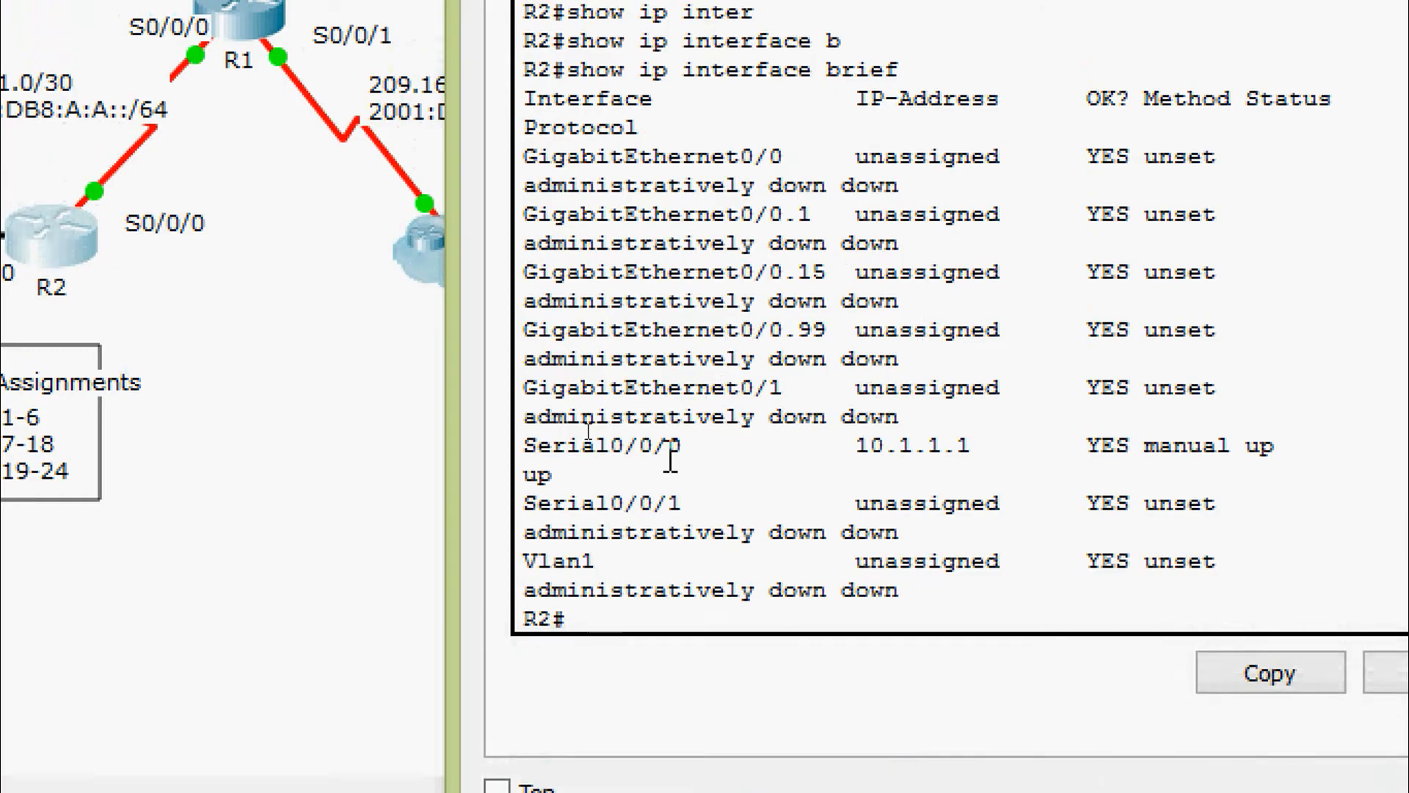
{"action": "left_click_drag", "start_coordinate": [522, 447], "coordinate": [986, 451]}
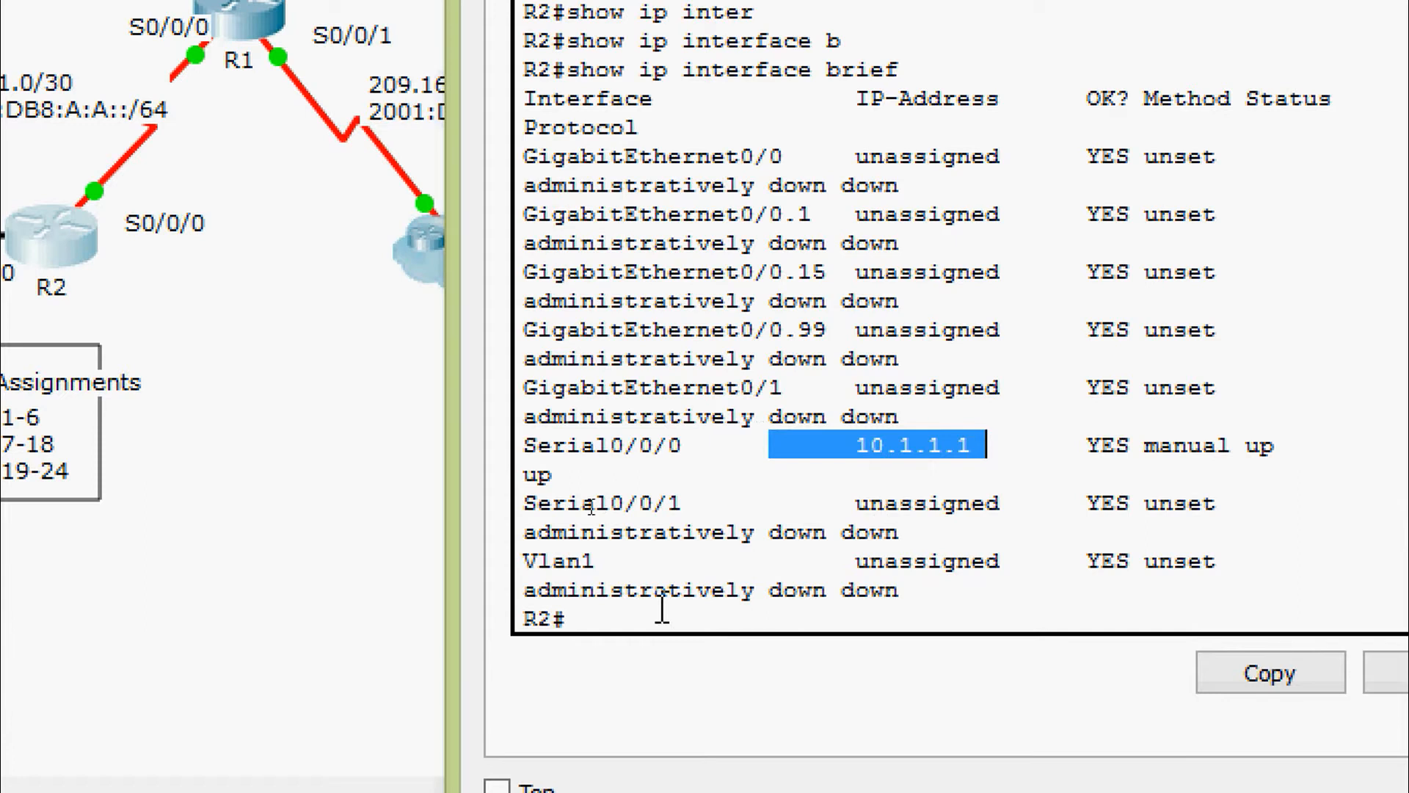
{"action": "left_click", "coordinate": [639, 608]}
Enter global configuration on R2 and select subinterface GigabitEthernet0/0.1
{"action": "key", "text": "Return"}
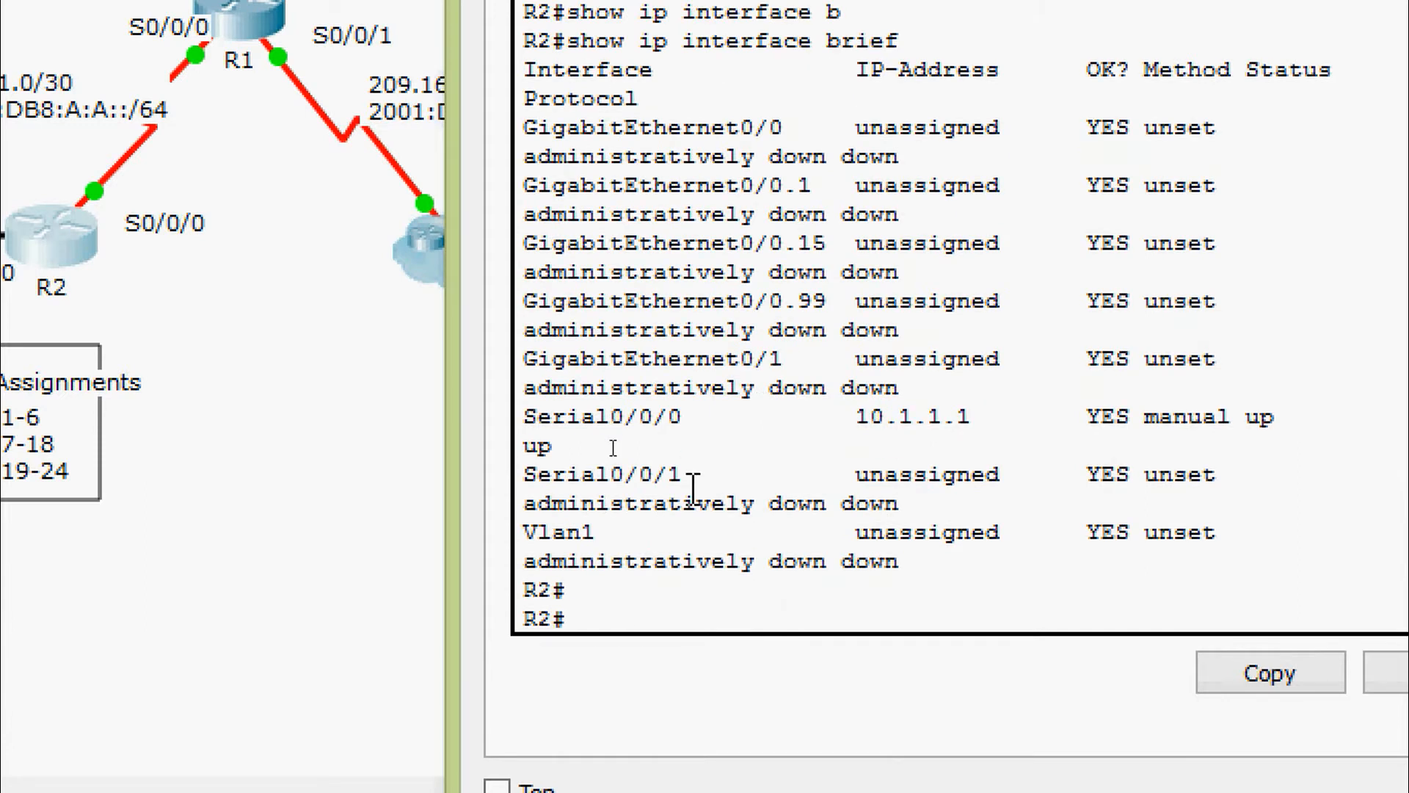
{"action": "type", "text": "conf"}
{"action": "key", "text": "Tab"}
{"action": "type", "text": "t"}
{"action": "key", "text": "Tab"}
{"action": "key", "text": "Return"}
{"action": "key", "text": "Return"}
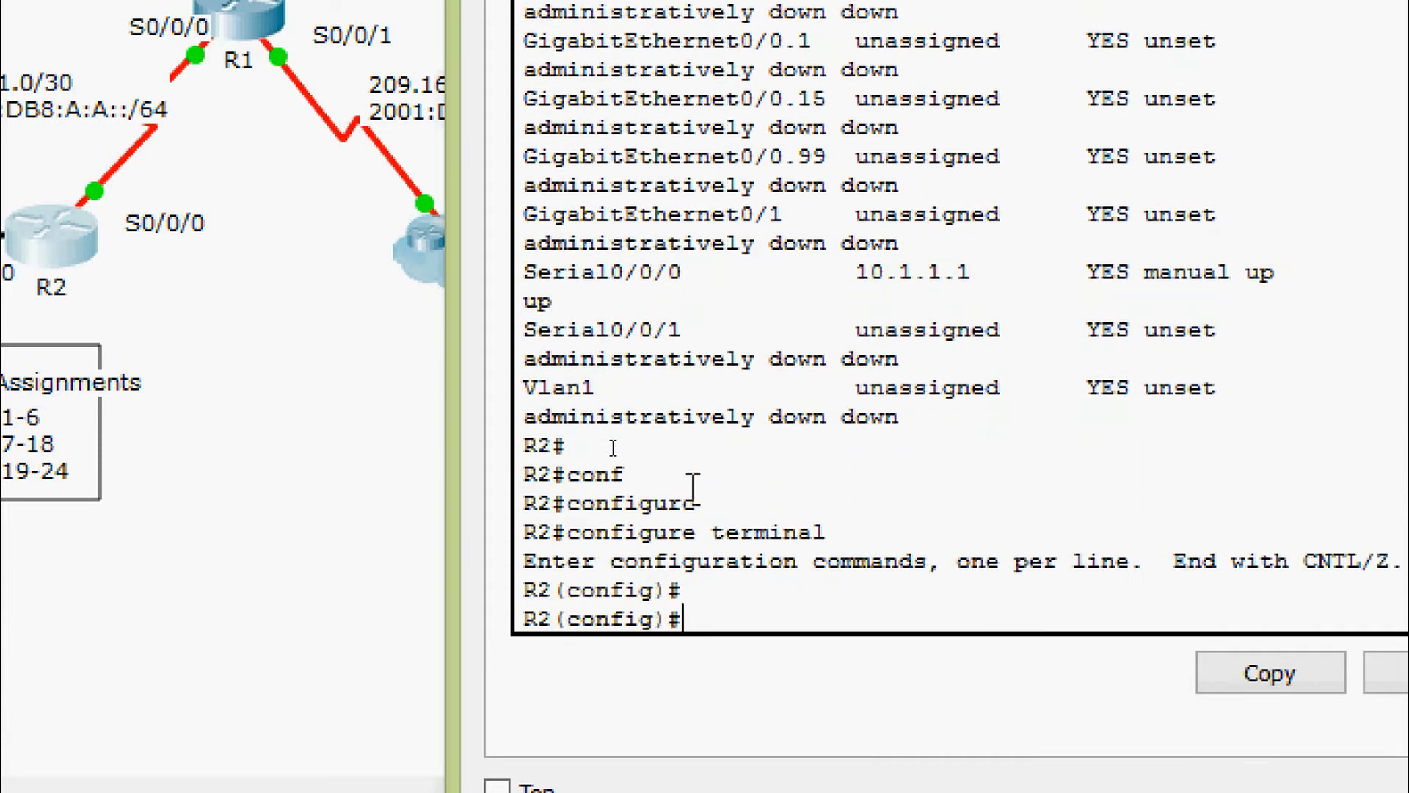
{"action": "type", "text": "inter"}
{"action": "key", "text": "Tab"}
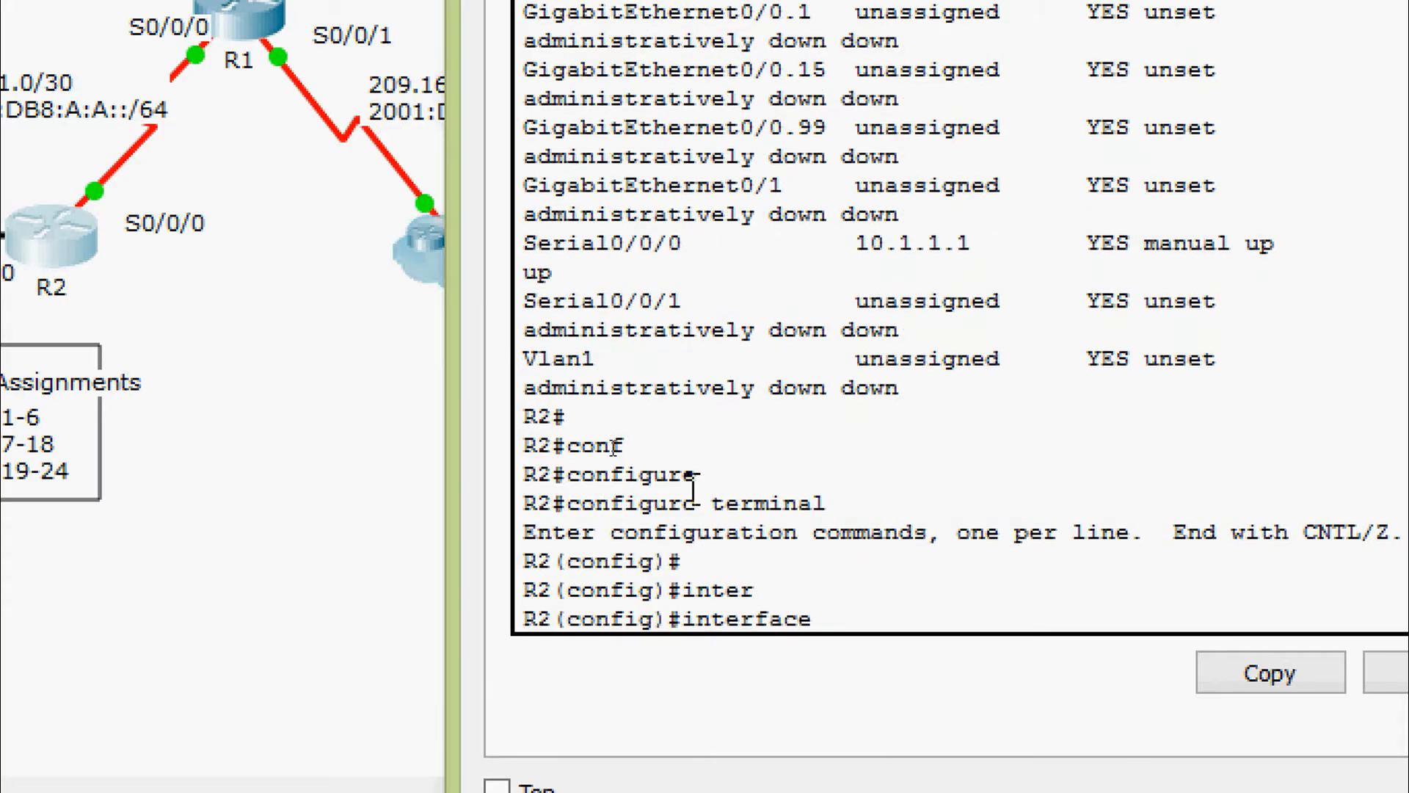
{"action": "type", "text": "gi"}
{"action": "key", "text": "Tab"}
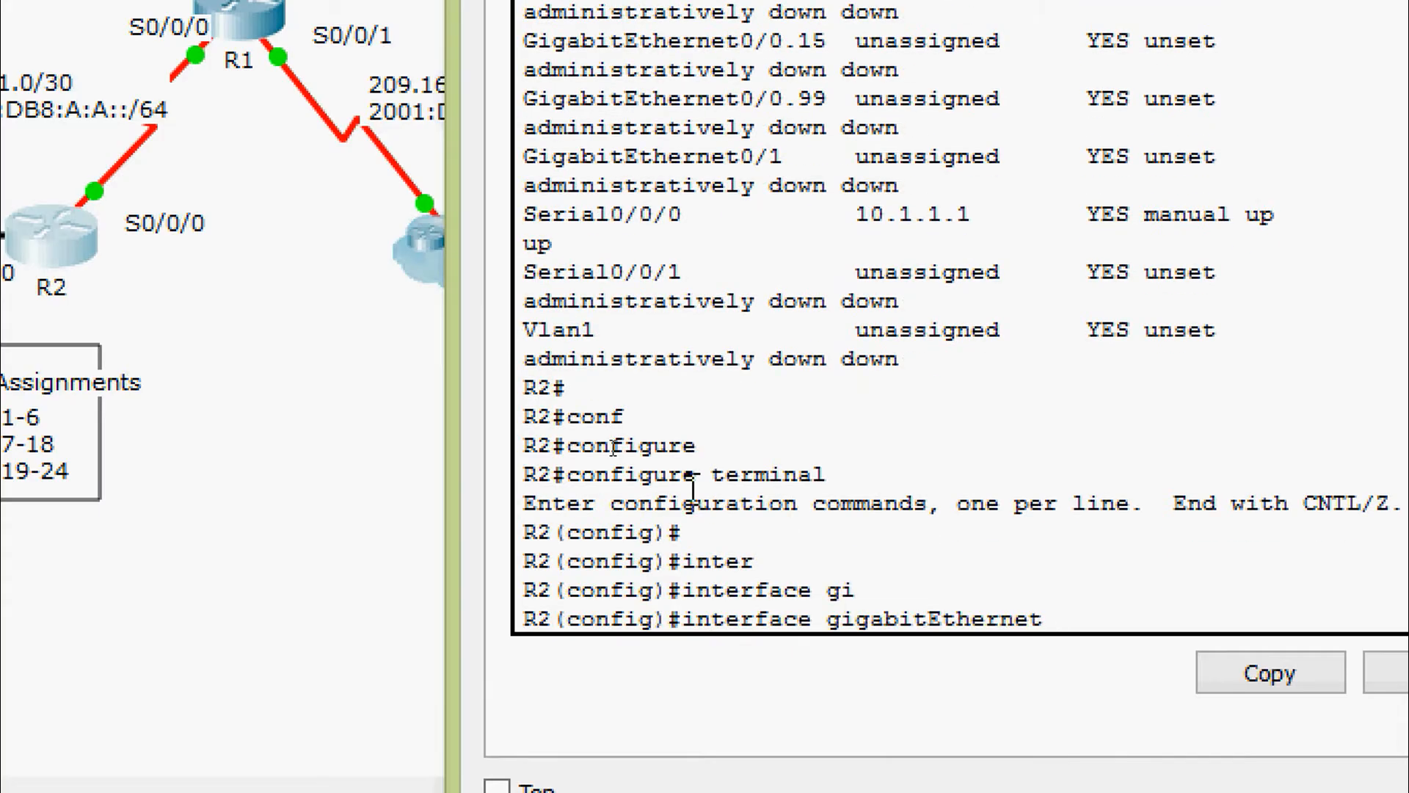
{"action": "type", "text": "0/0.1"}
{"action": "key", "text": "Return"}
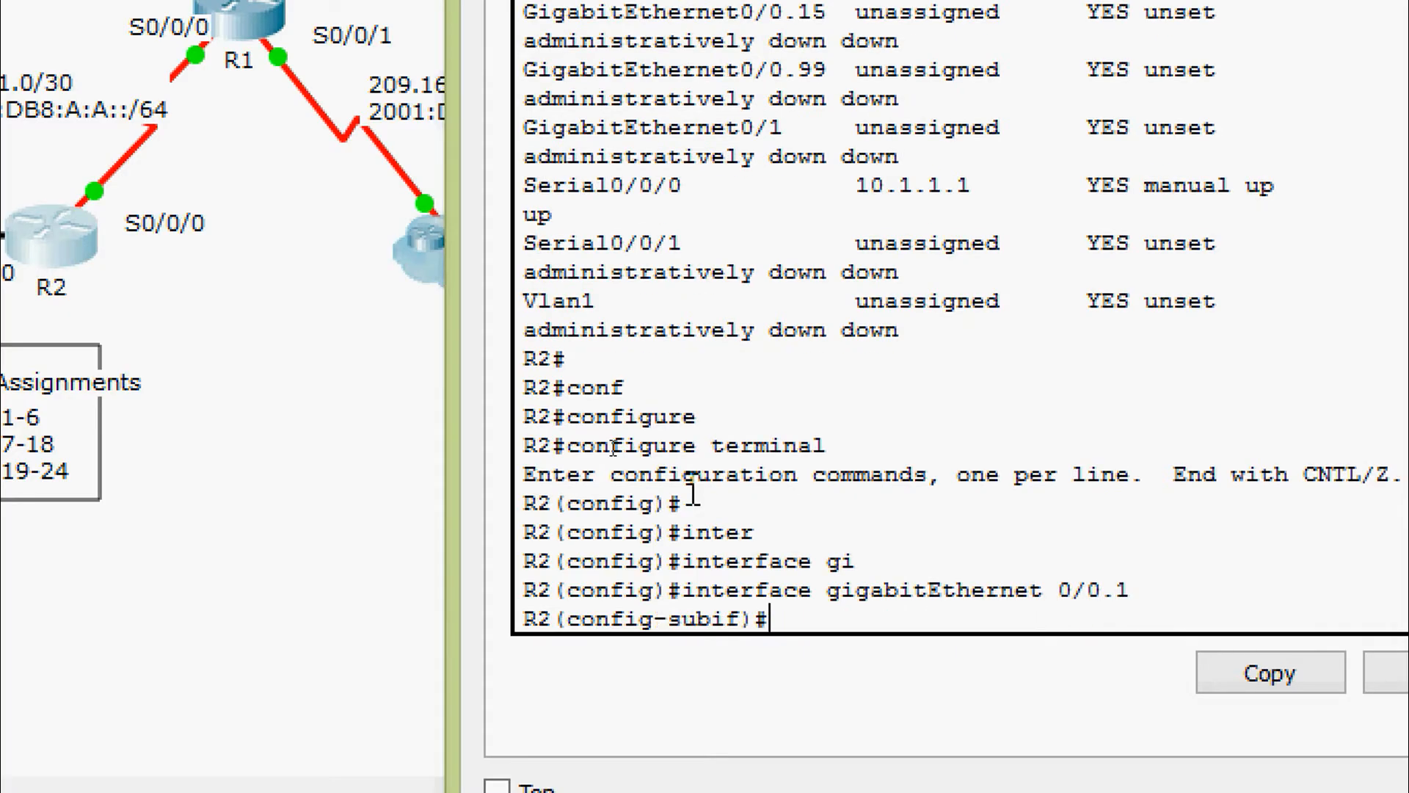
Set dot1Q encapsulation for VLAN 1 on G0/0.1
{"action": "type", "text": "enc"}
{"action": "key", "text": "Tab"}
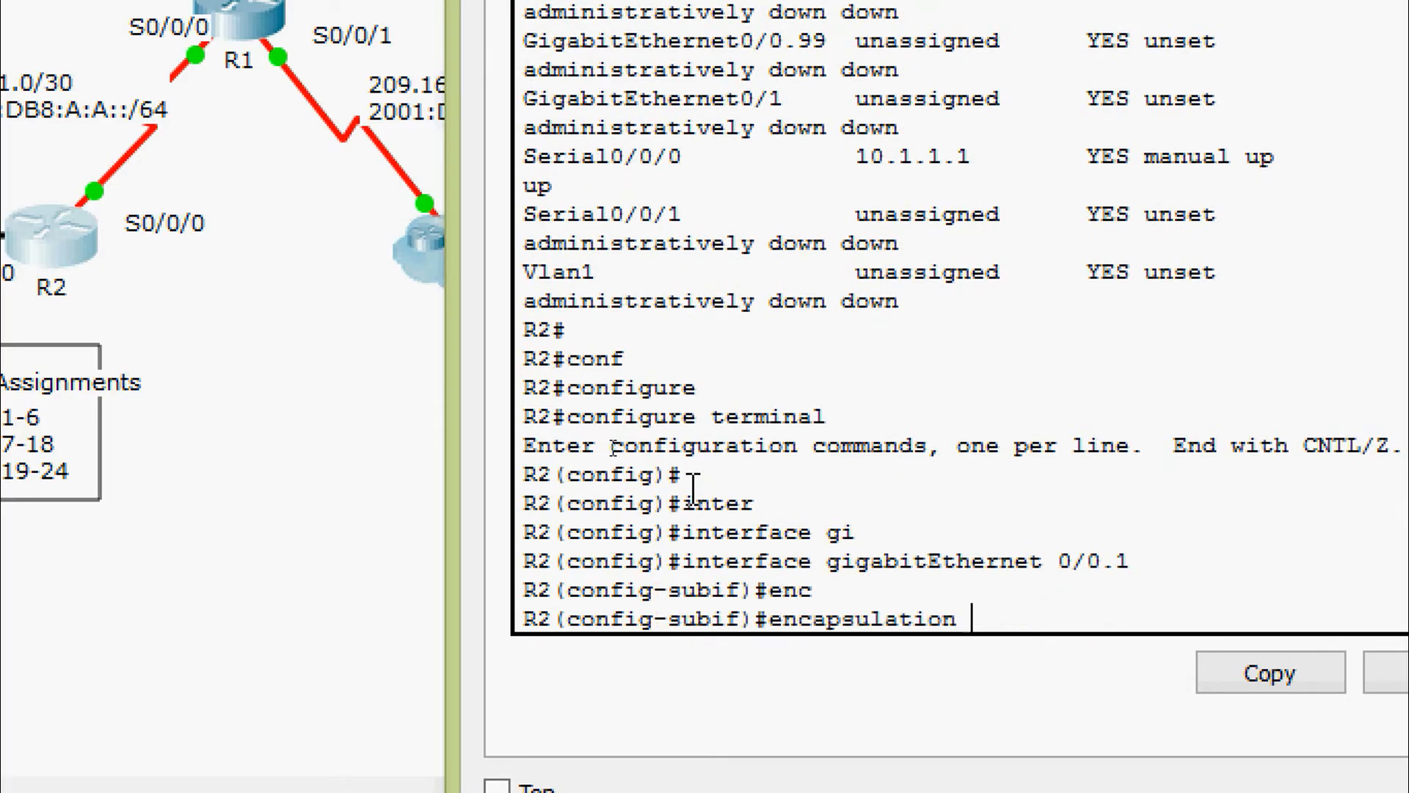
{"action": "type", "text": "do"}
{"action": "key", "text": "Tab"}
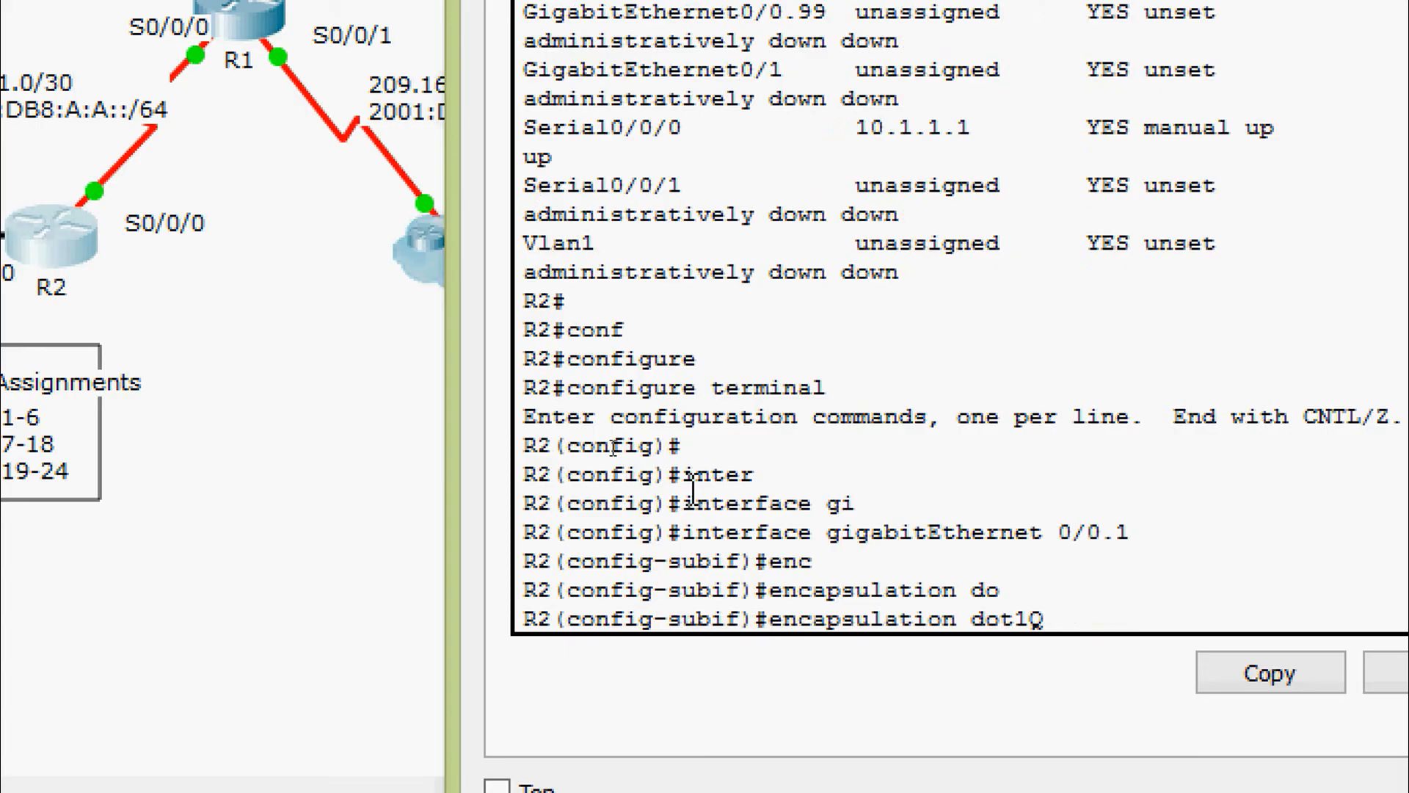
{"action": "type", "text": "?"}
{"action": "type", "text": "1"}
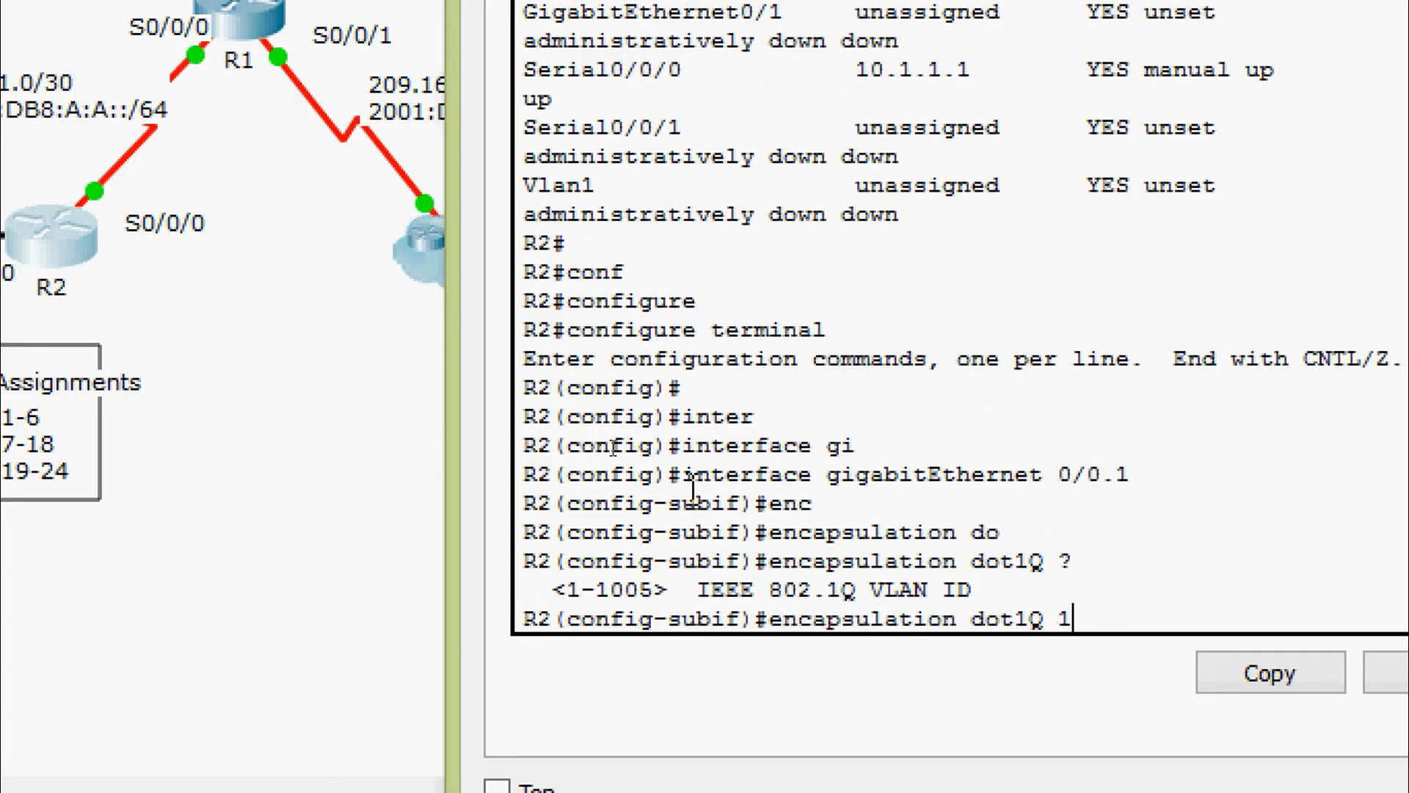
{"action": "key", "text": "Return"}
{"action": "key", "text": "Return"}
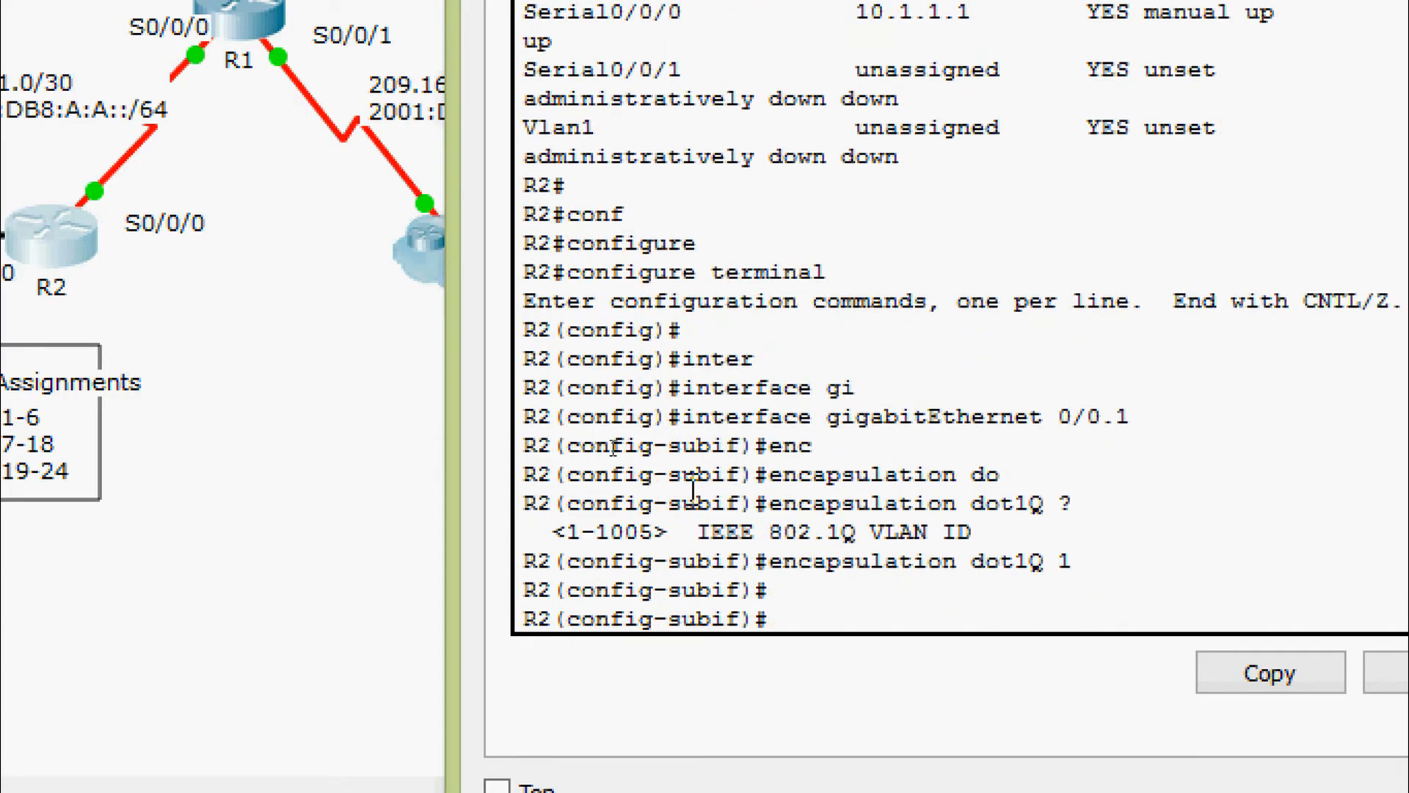
Assign G0/0.1 the address 192.168.1.193 with mask 255.255.255.224
{"action": "type", "text": "ip ad"}
{"action": "key", "text": "Tab"}
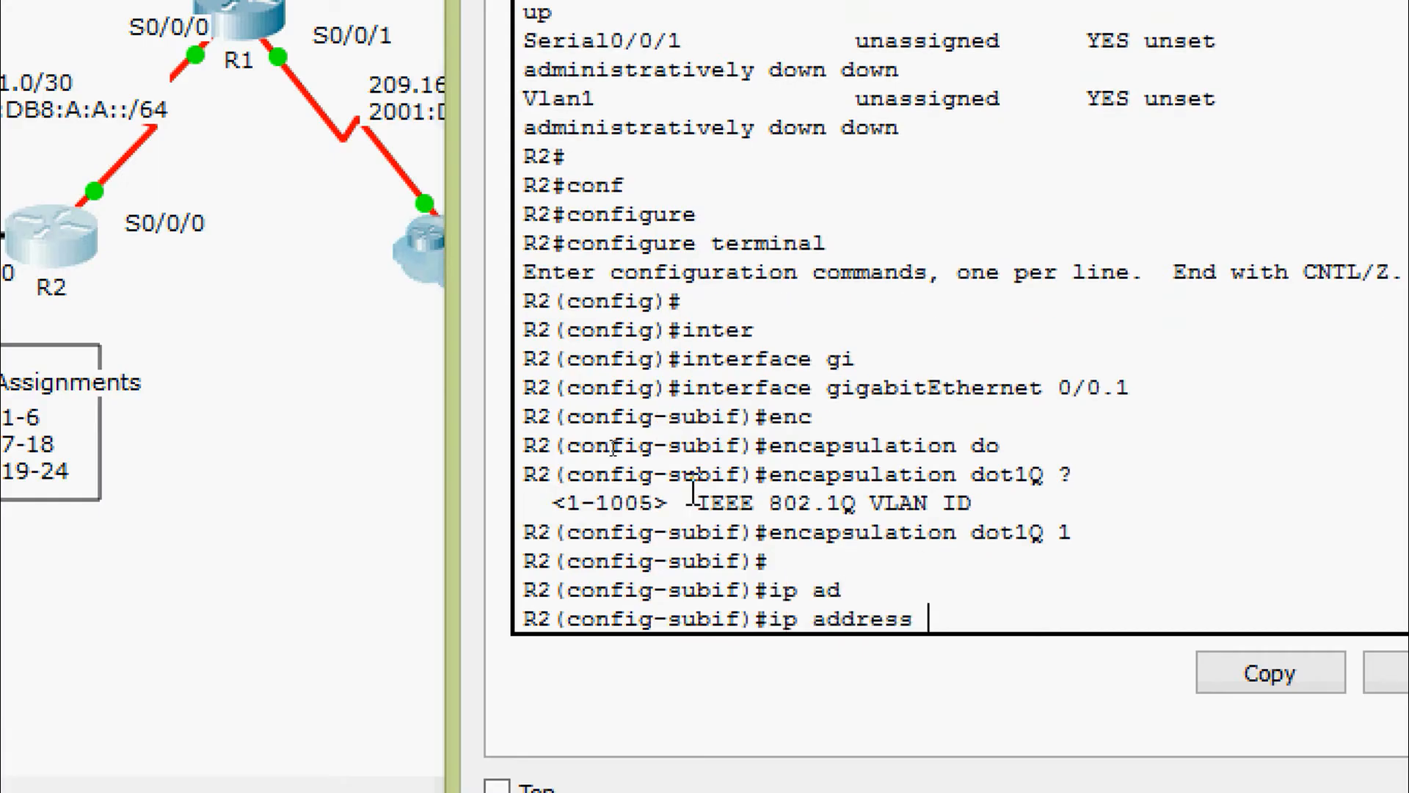
{"action": "type", "text": "192.168.1."}
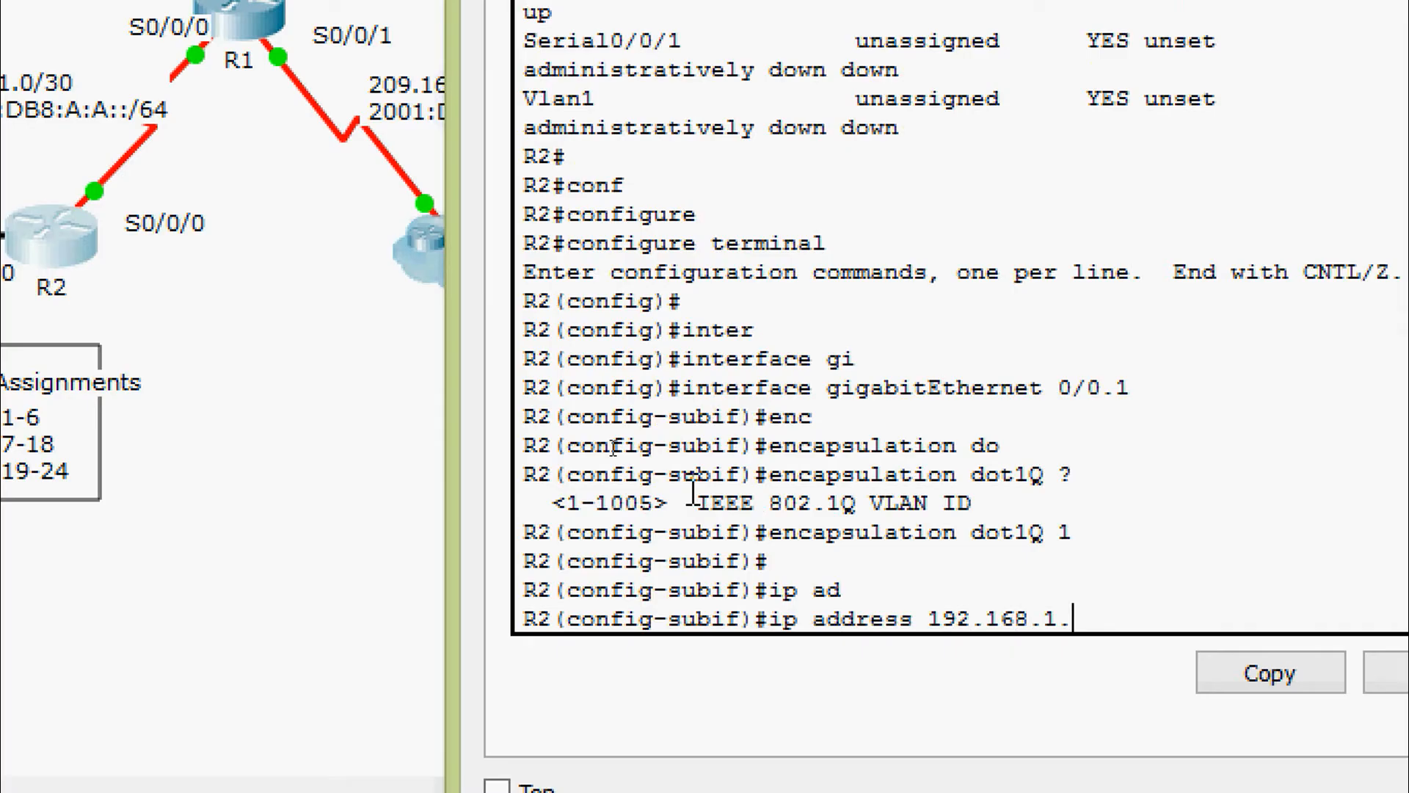
{"action": "type", "text": "193 ?"}
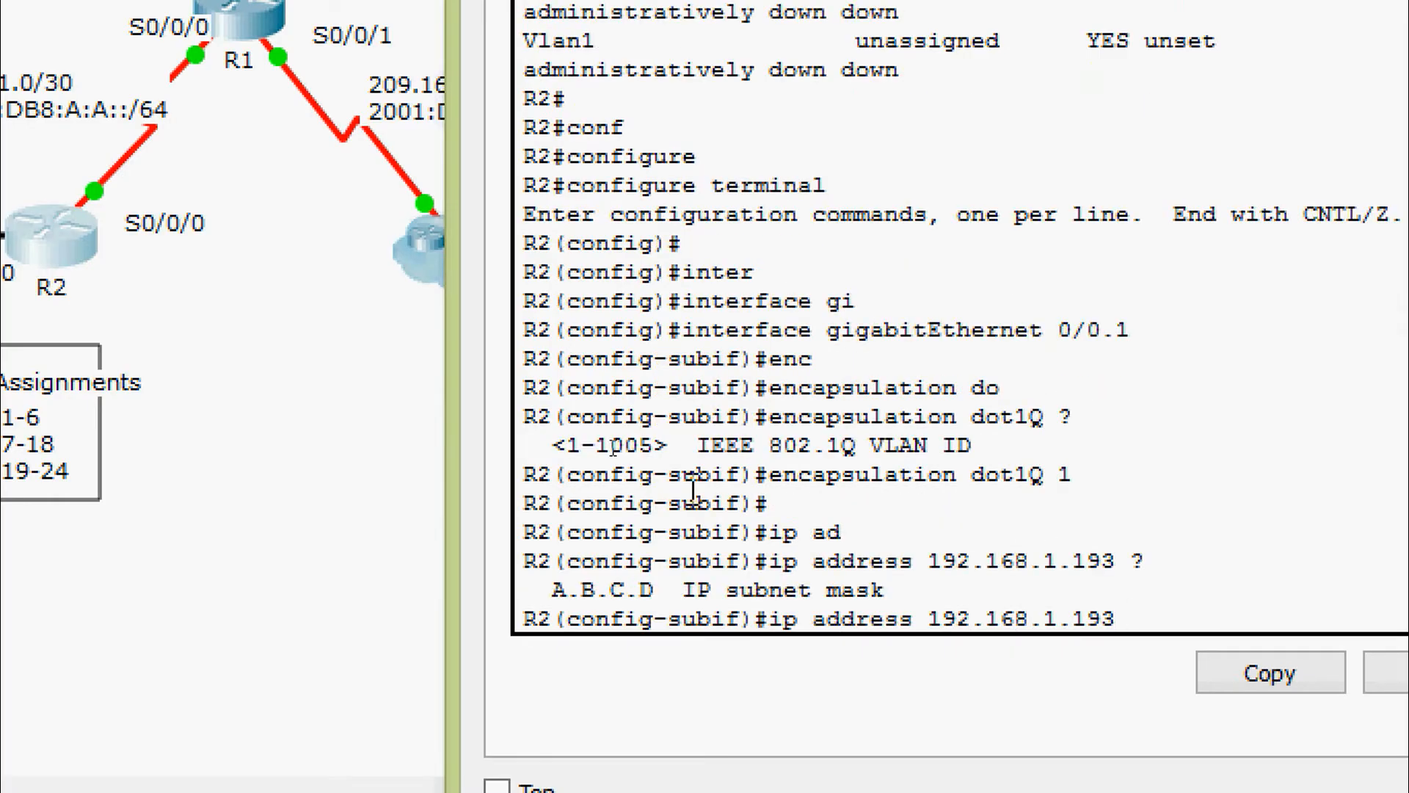
{"action": "type", "text": "255.255.2"}
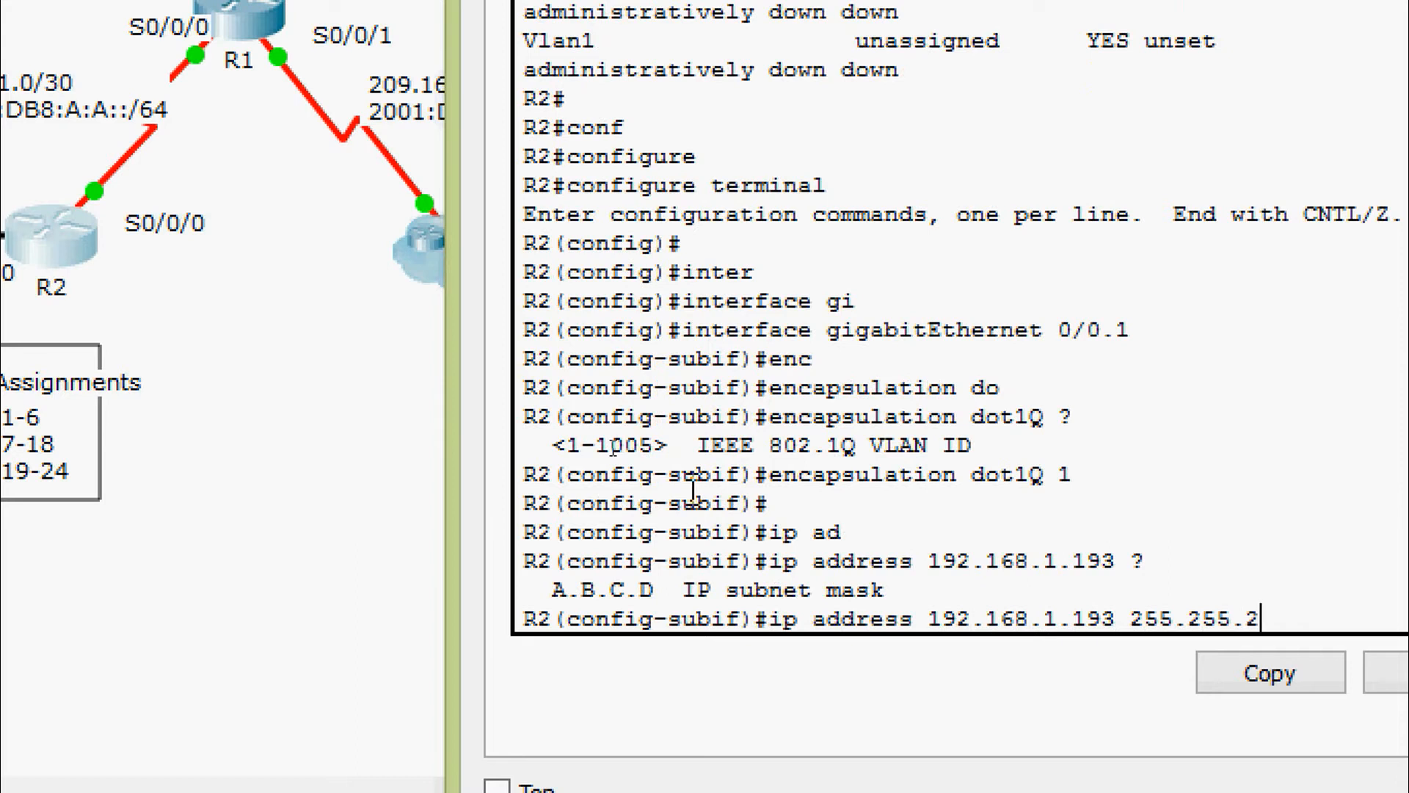
{"action": "type", "text": "55.224"}
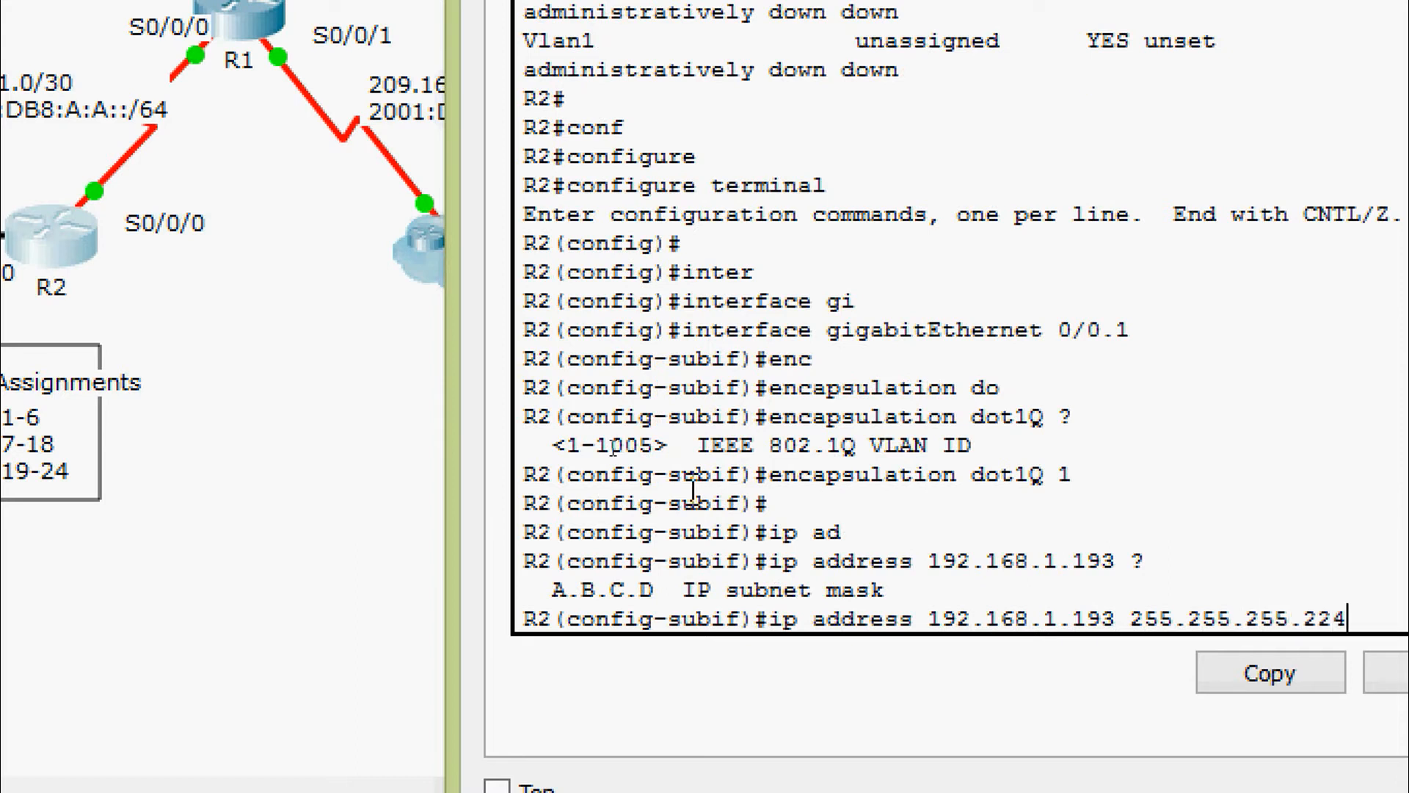
{"action": "key", "text": "Return"}
{"action": "key", "text": "Return"}
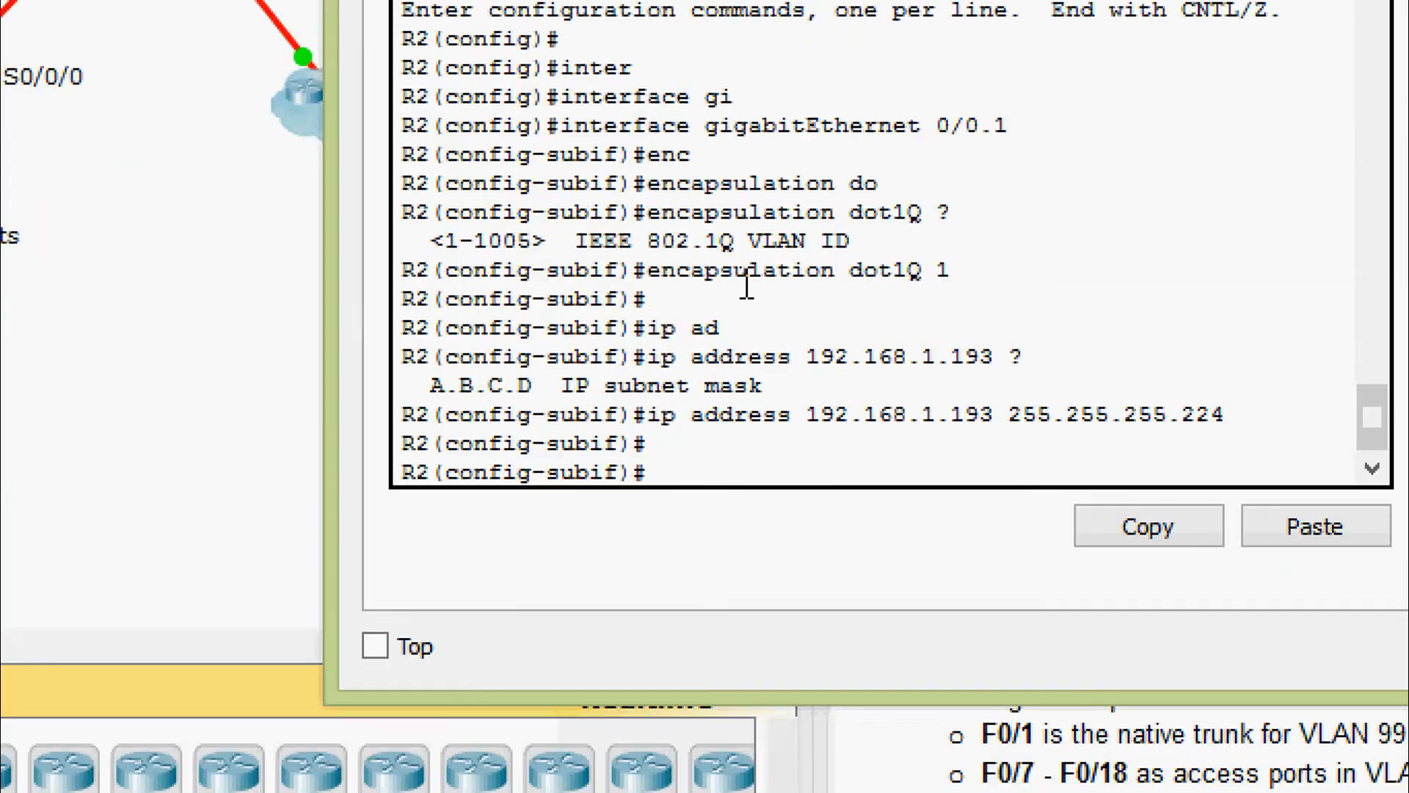
Leave G0/0.1 and select subinterface GigabitEthernet0/0.15
{"action": "key", "text": "Return"}
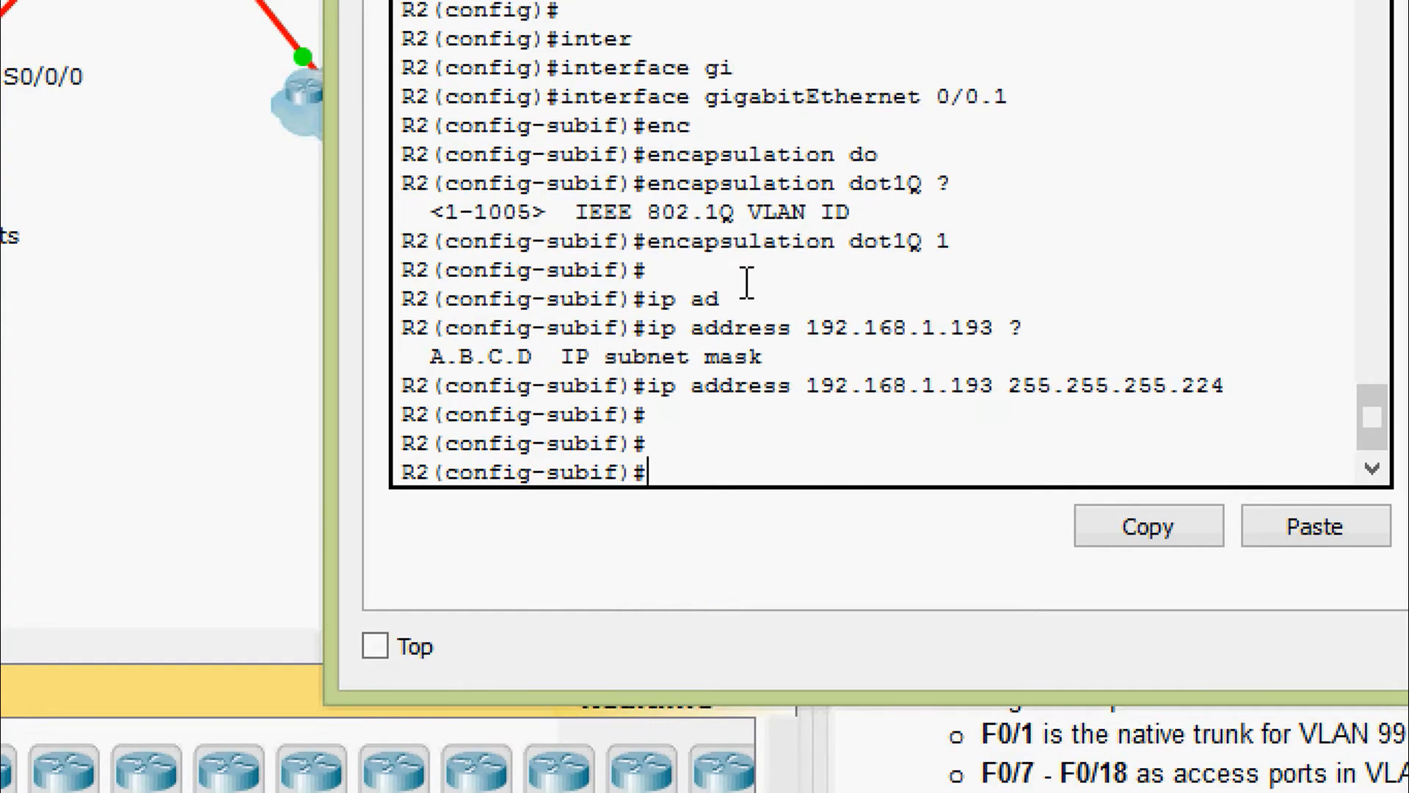
{"action": "type", "text": "exit"}
{"action": "key", "text": "Return"}
{"action": "type", "text": "inter"}
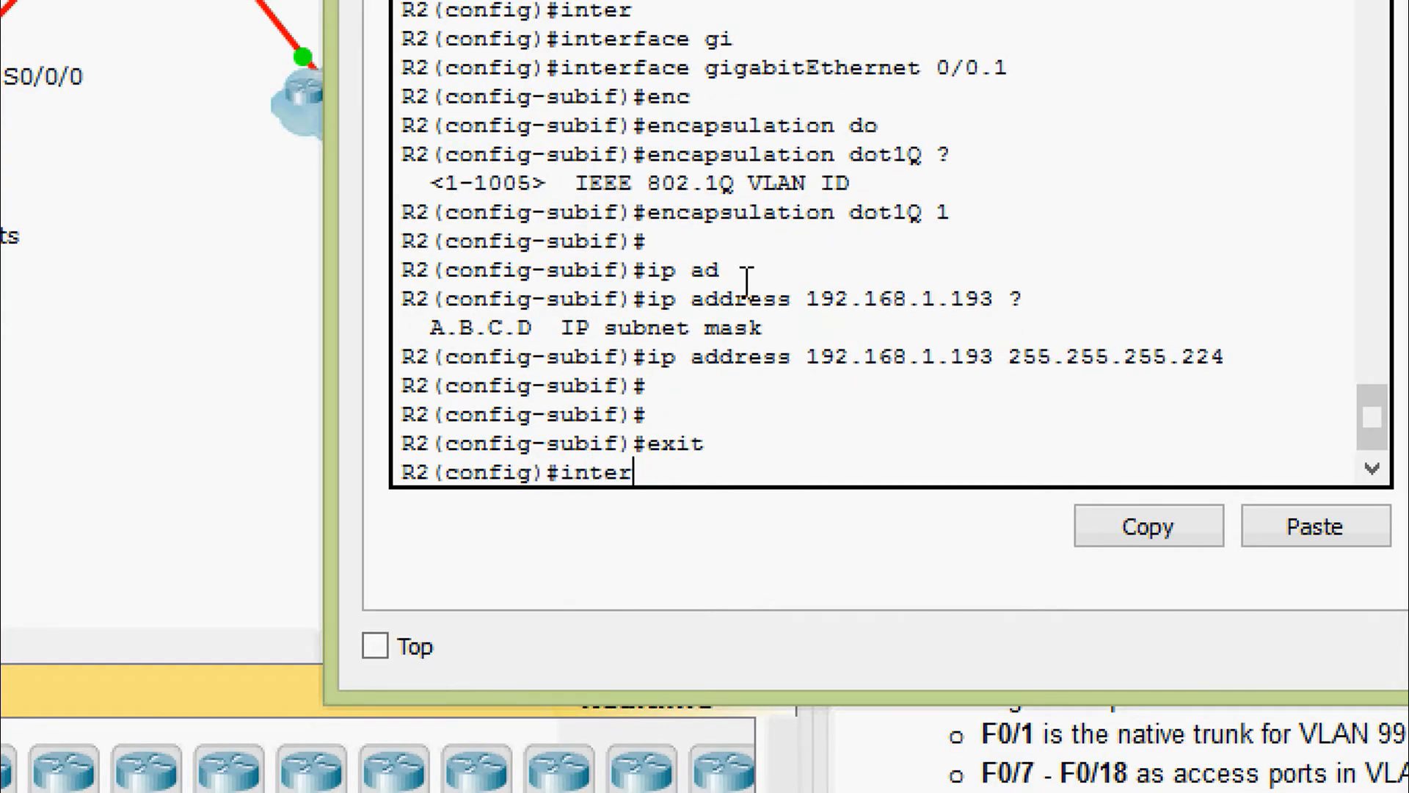
{"action": "key", "text": "Tab"}
{"action": "type", "text": "gi"}
{"action": "key", "text": "Tab"}
{"action": "type", "text": "0/0."}
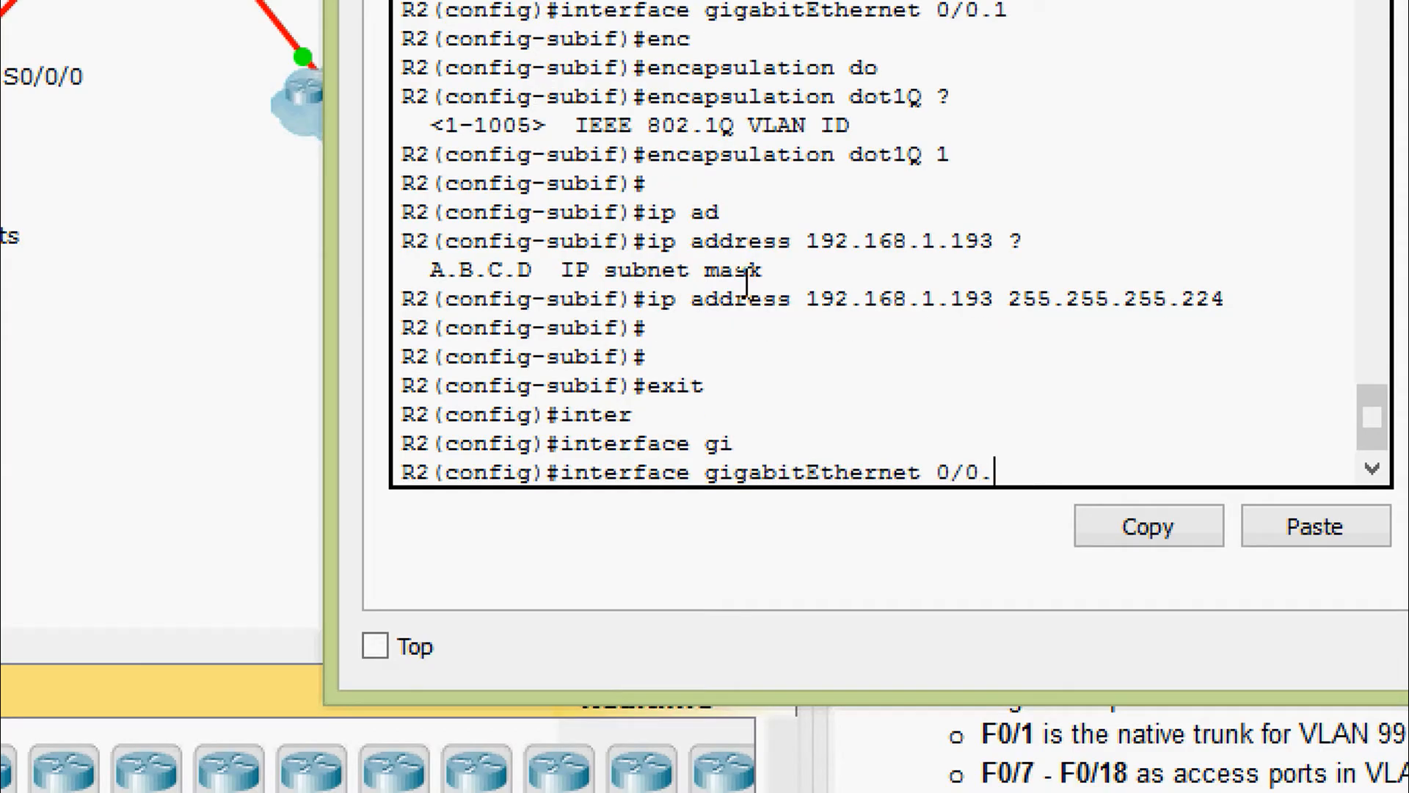
{"action": "type", "text": "15"}
{"action": "key", "text": "Return"}
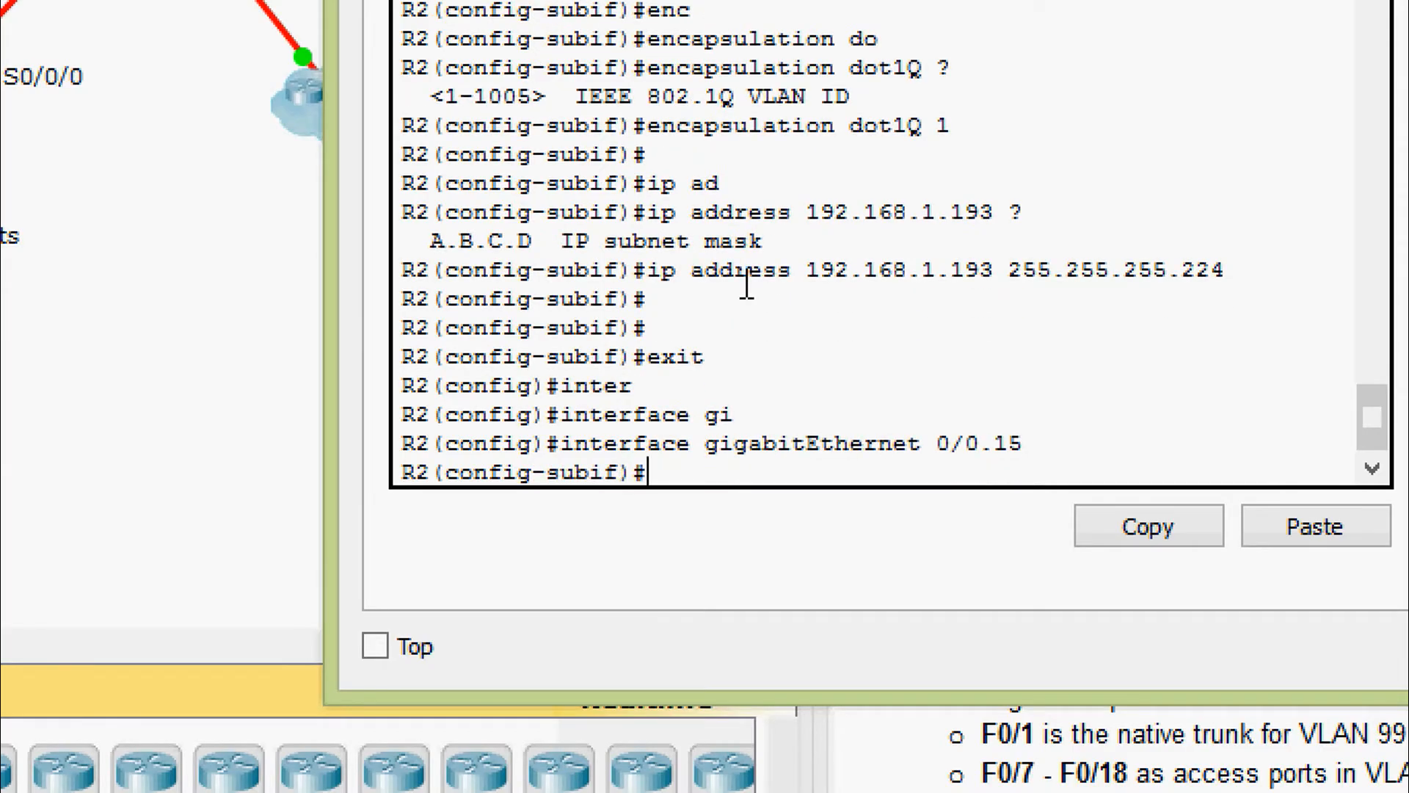
Tag G0/0.15 with dot1Q VLAN 15 and assign 192.168.1.1 255.255.255.128
{"action": "type", "text": "enc"}
{"action": "key", "text": "Tab"}
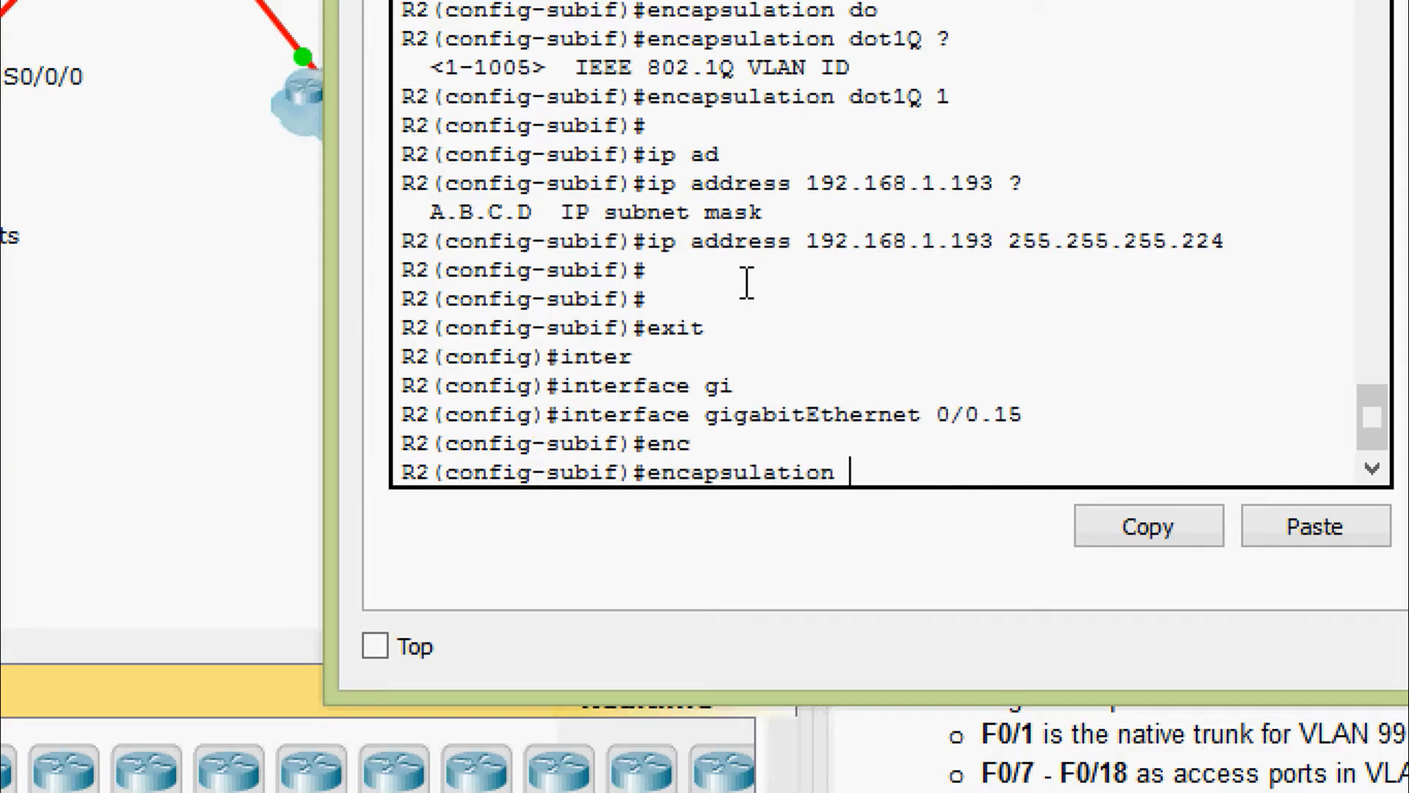
{"action": "type", "text": "do"}
{"action": "key", "text": "Tab"}
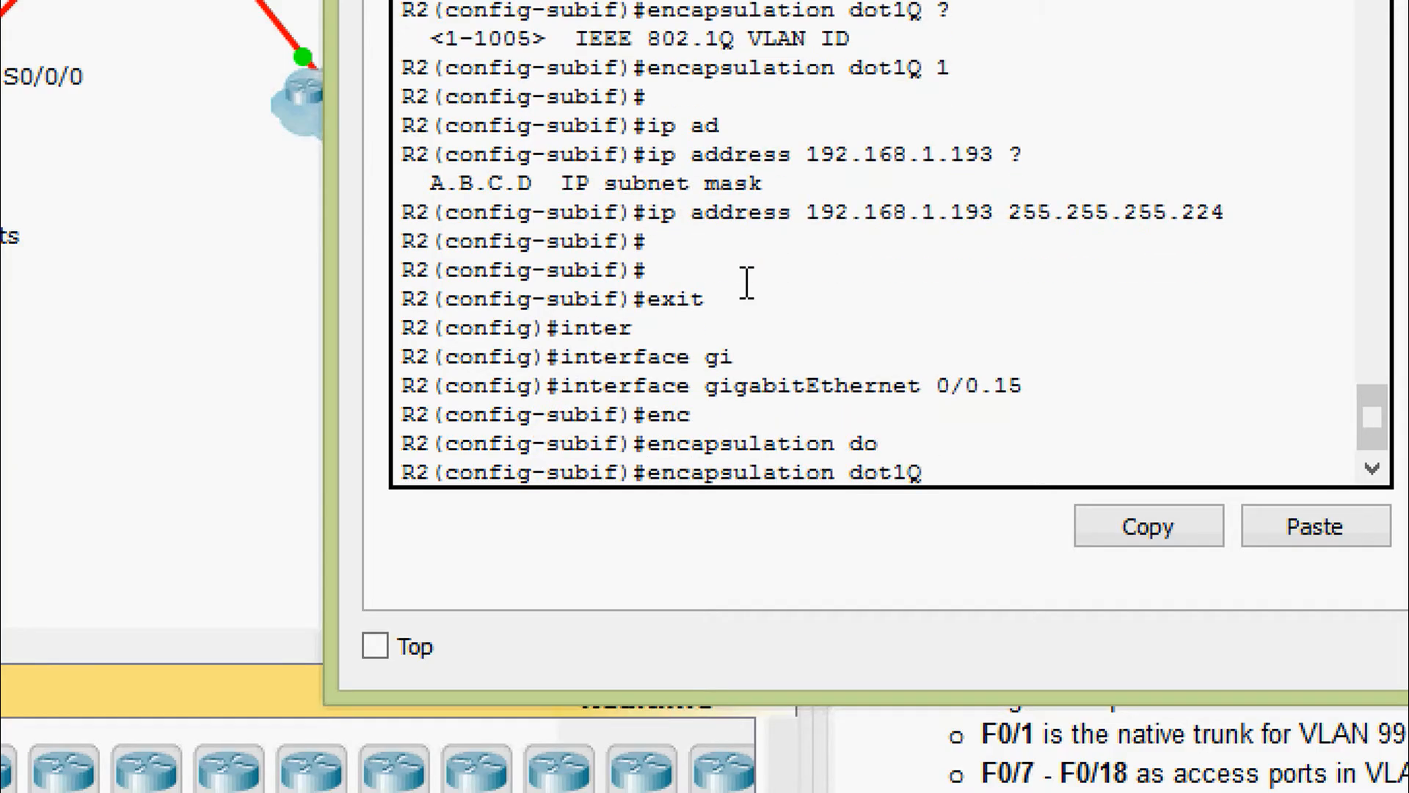
{"action": "type", "text": "15"}
{"action": "key", "text": "Return"}
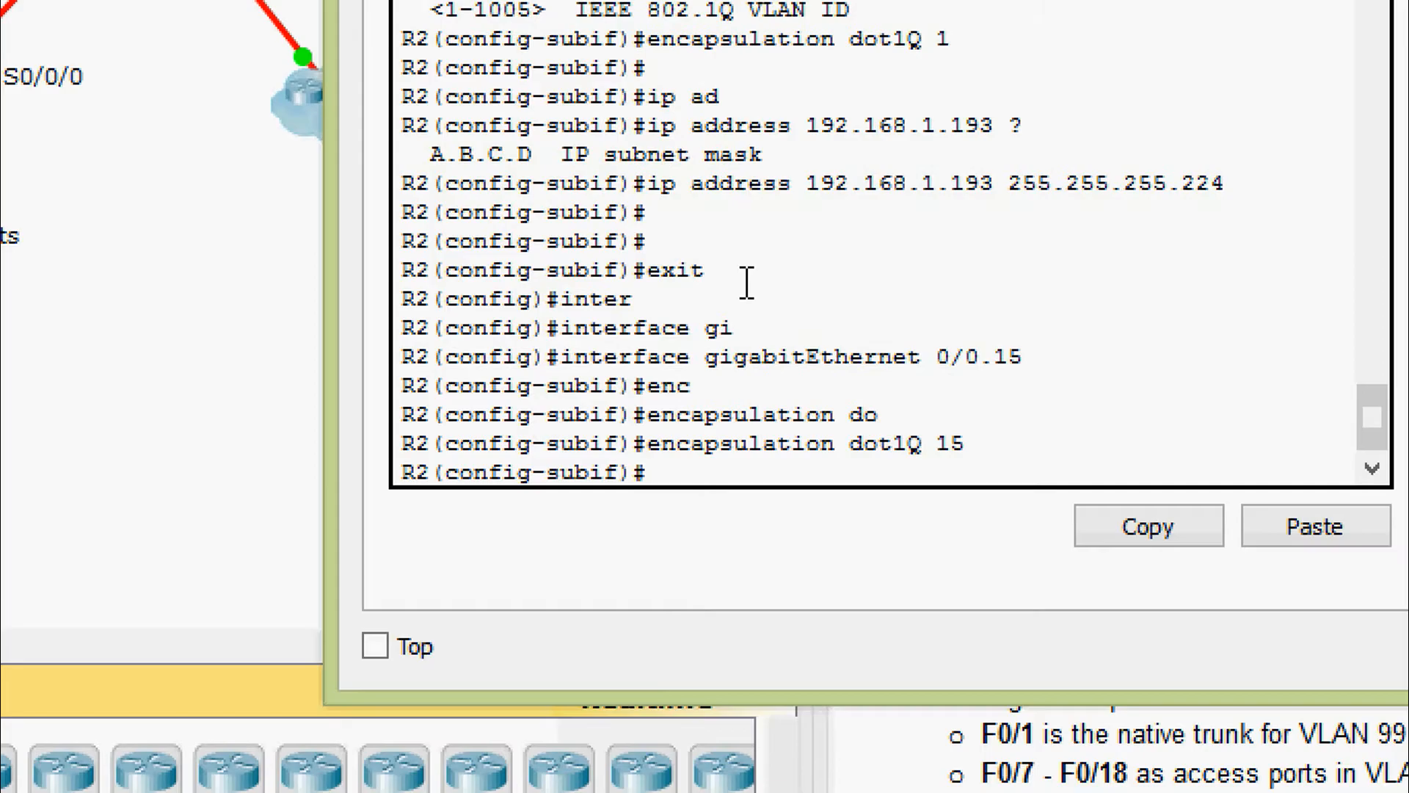
{"action": "type", "text": "ip ad"}
{"action": "key", "text": "Tab"}
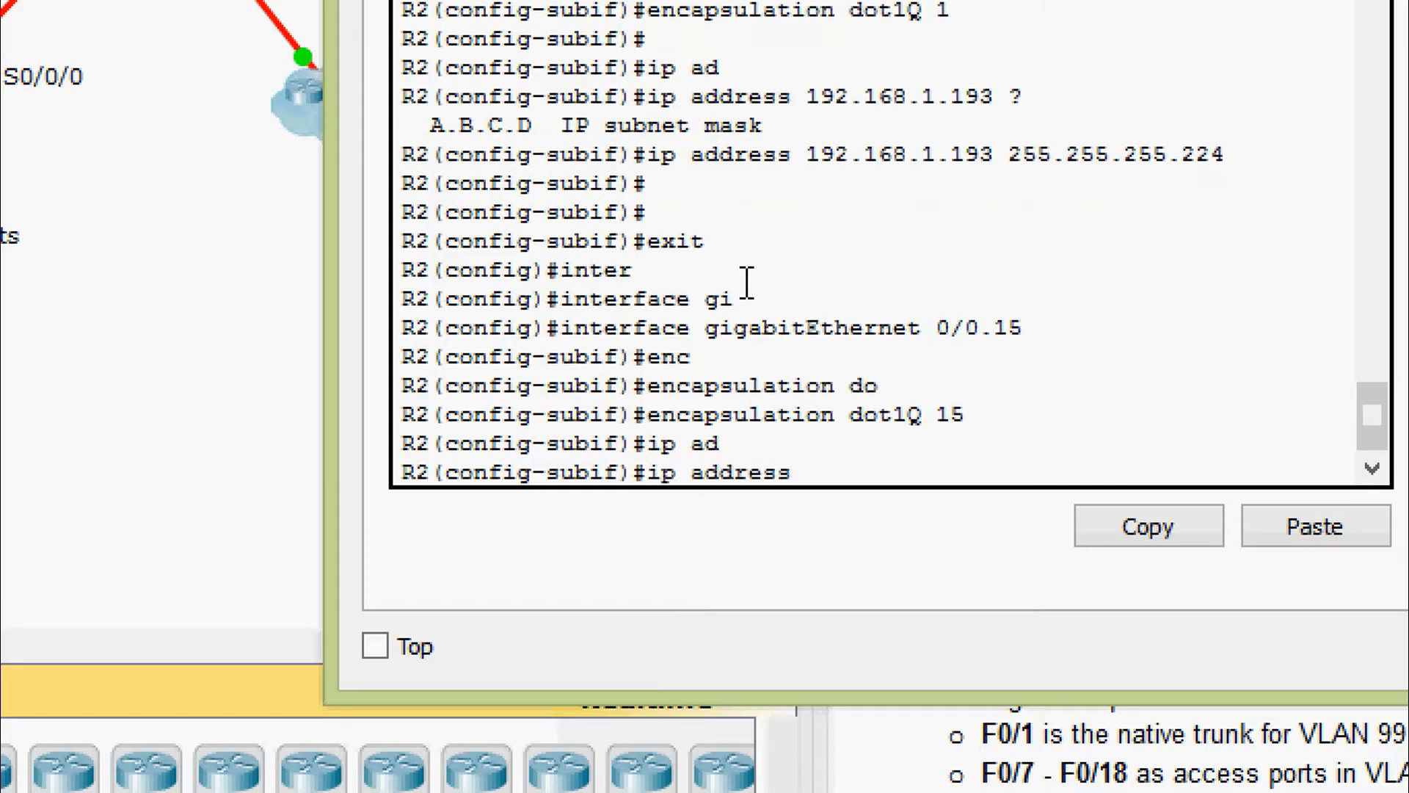
{"action": "type", "text": "192.168.1.1"}
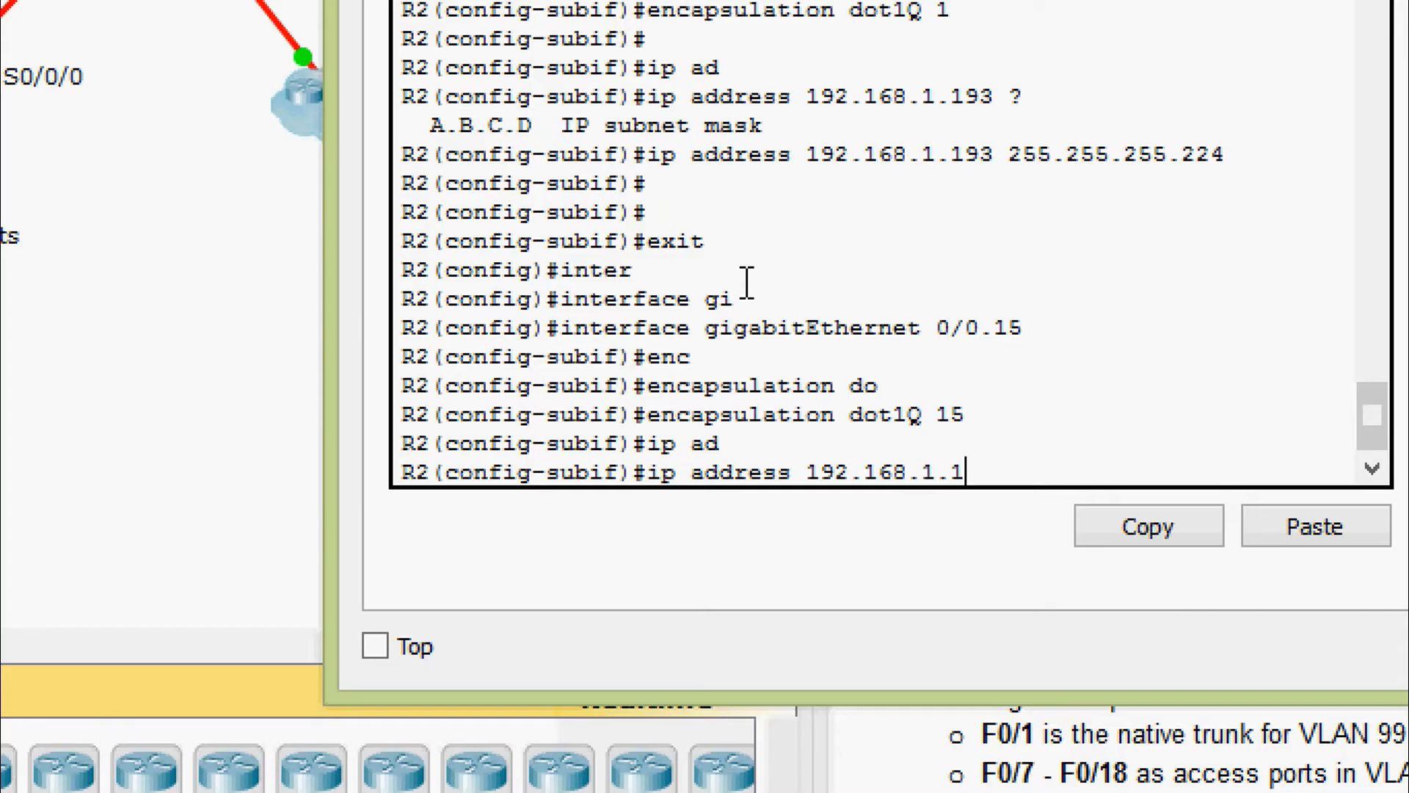
{"action": "type", "text": " 255.255.255"}
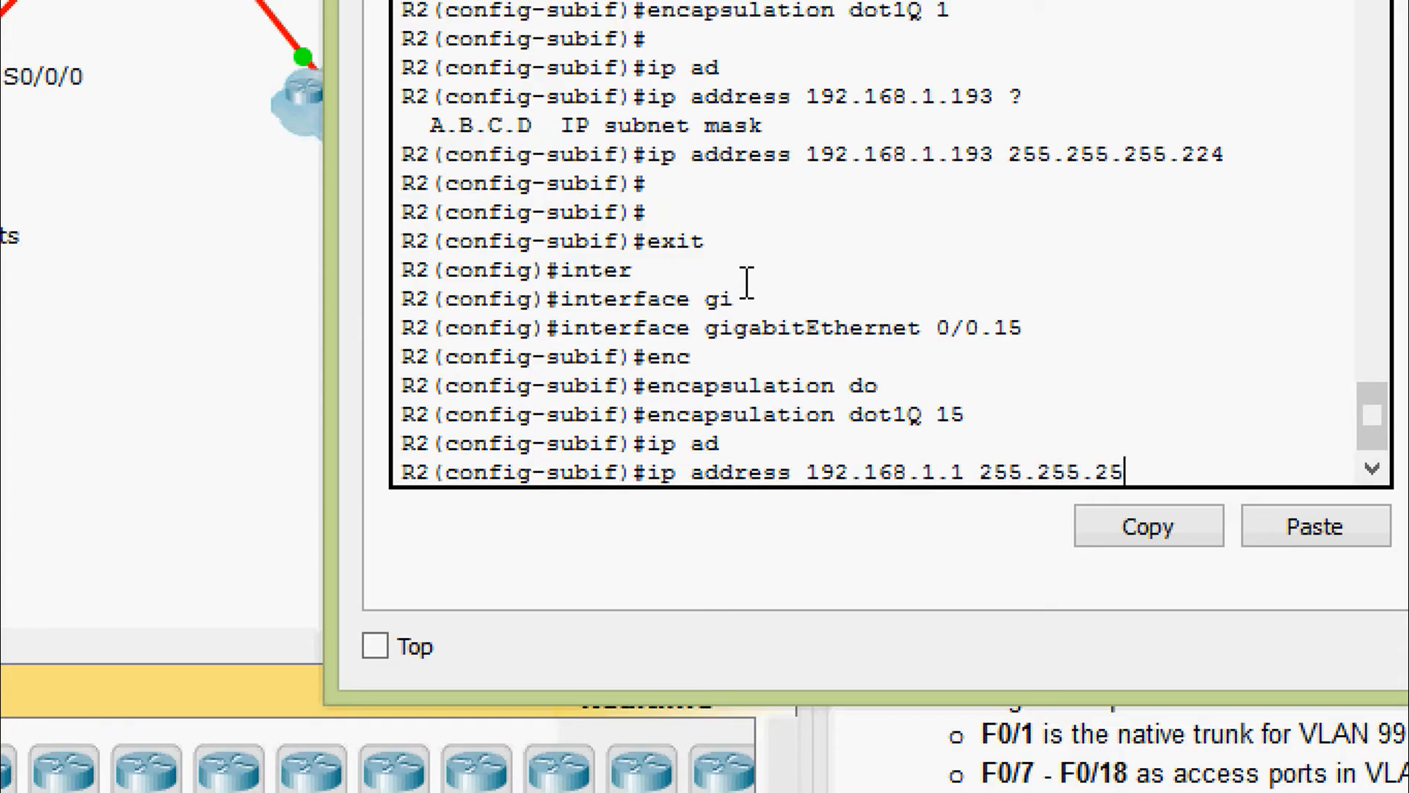
{"action": "type", "text": ".128"}
{"action": "key", "text": "Return"}
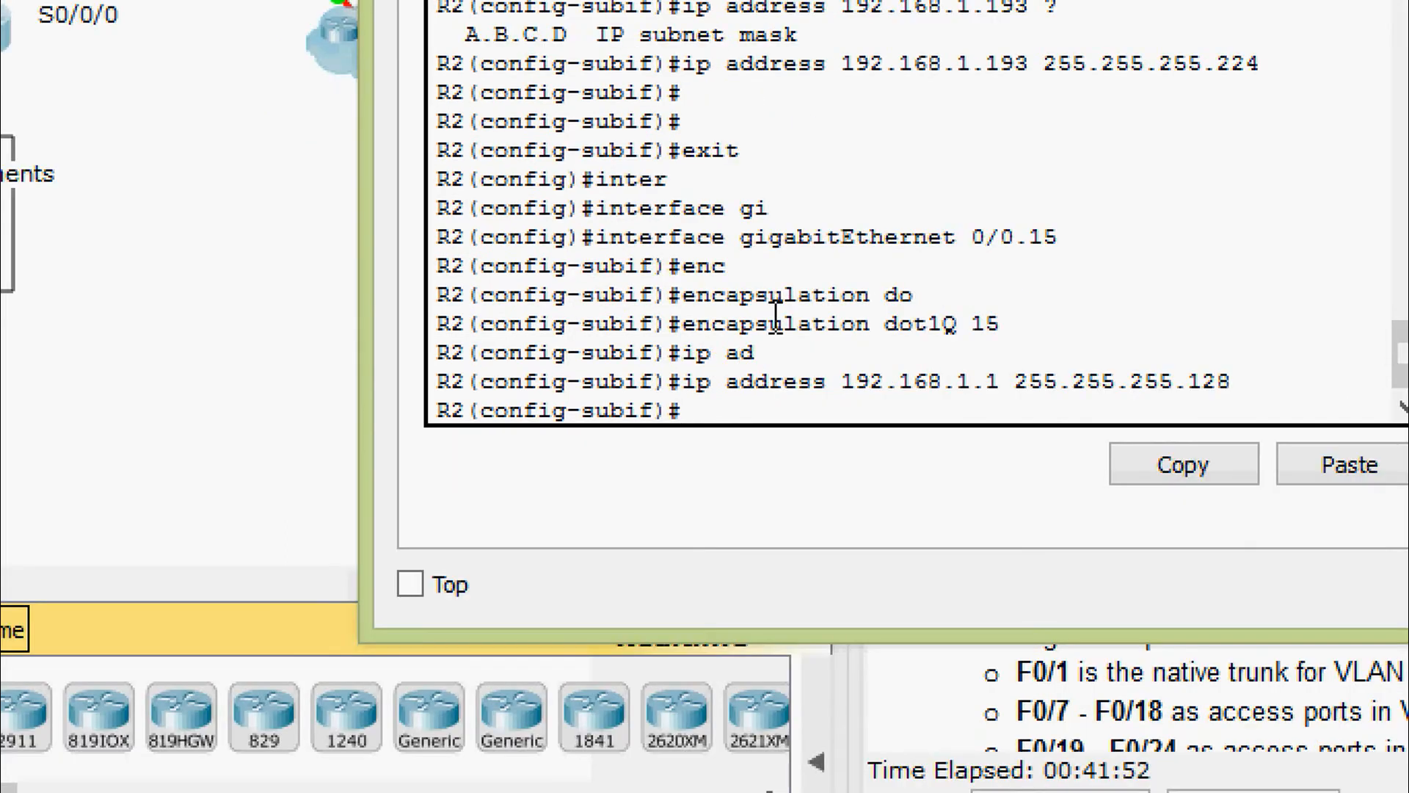
Exit G0/0.15 and begin an interface command for the next GigabitEthernet subinterface
{"action": "type", "text": "exit"}
{"action": "key", "text": "Return"}
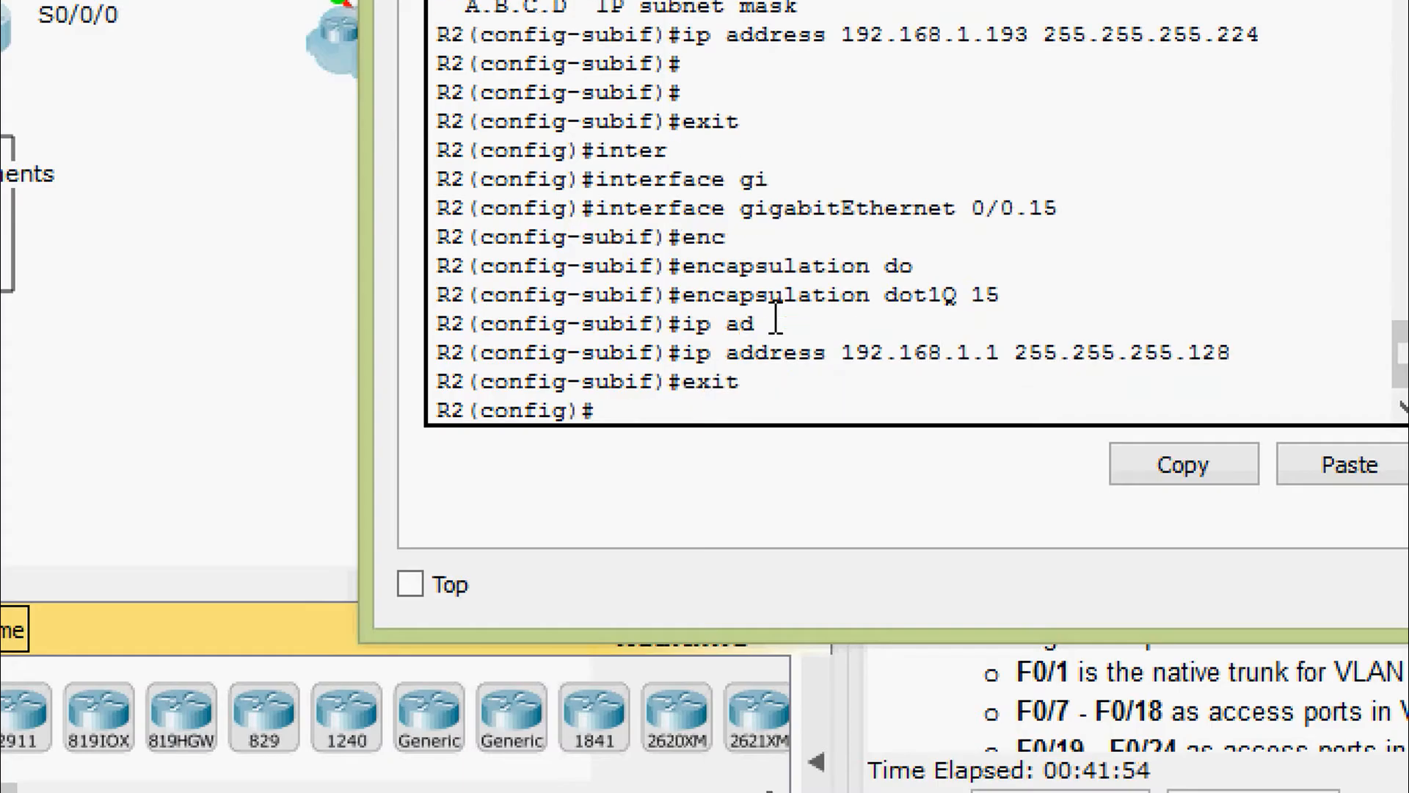
{"action": "type", "text": "inter"}
{"action": "key", "text": "Tab"}
{"action": "type", "text": "gi"}
{"action": "key", "text": "Tab"}
Select subinterface G0/0.25 and set dot1Q encapsulation for VLAN 25
{"action": "type", "text": "0"}
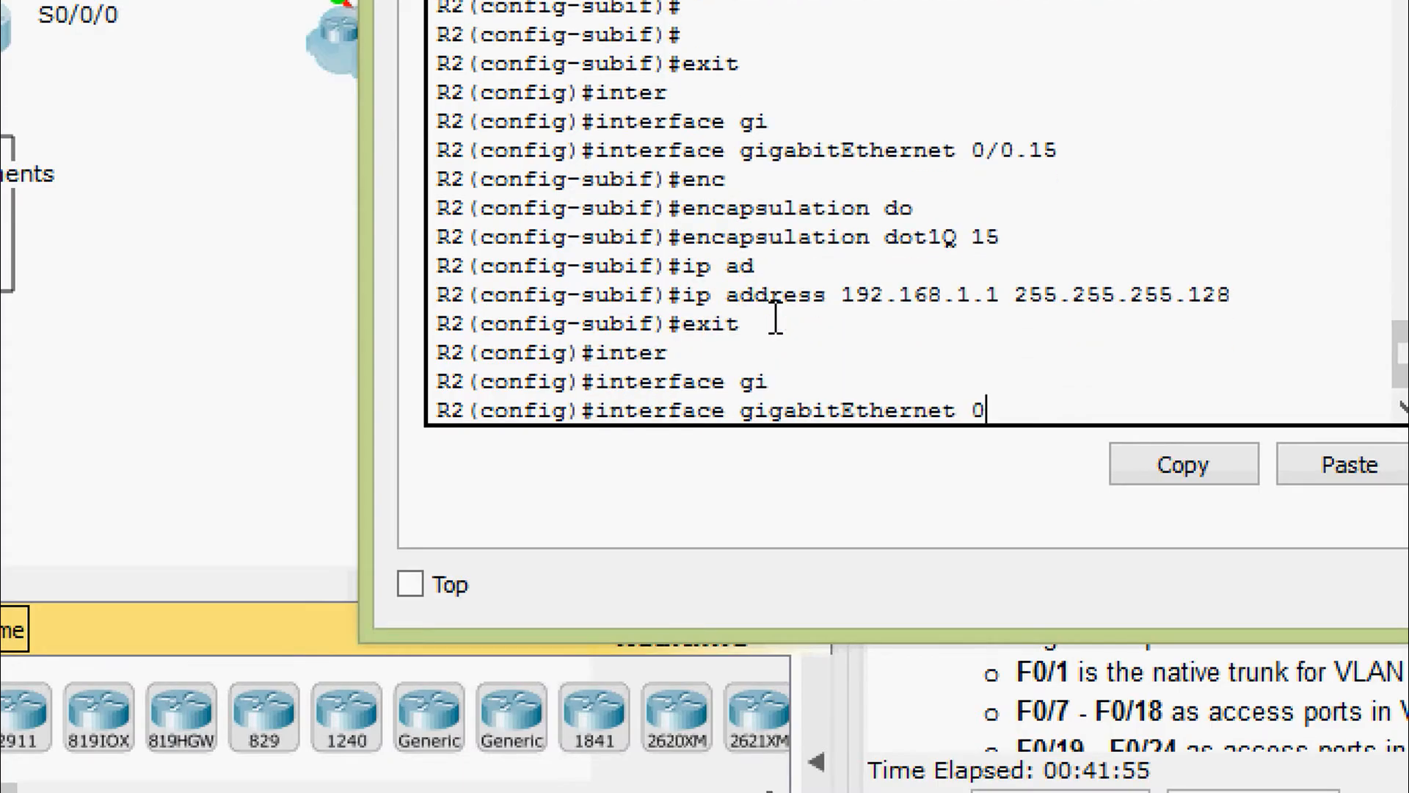
{"action": "type", "text": "/0.25"}
{"action": "key", "text": "Return"}
{"action": "type", "text": "enc"}
{"action": "key", "text": "Tab"}
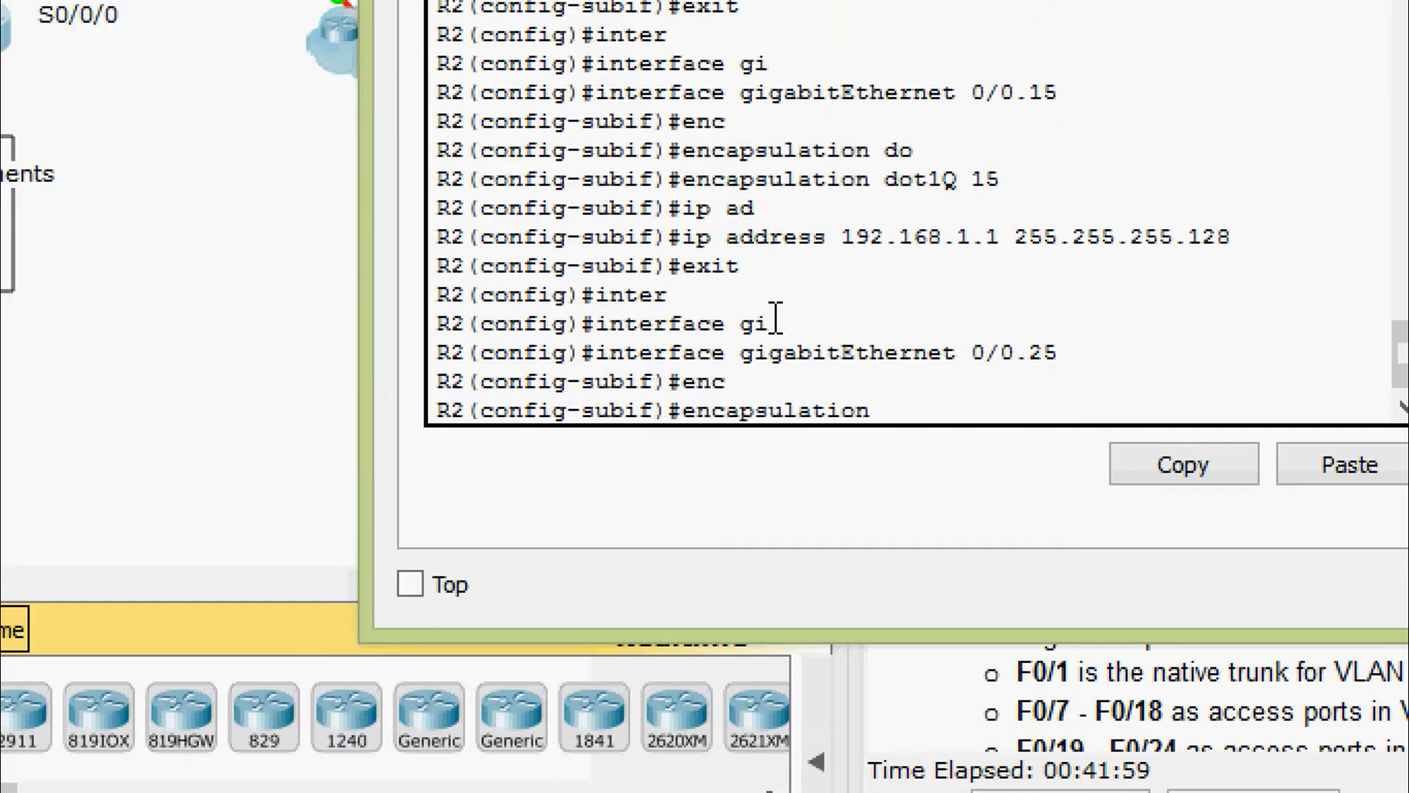
{"action": "type", "text": "do"}
{"action": "key", "text": "Tab"}
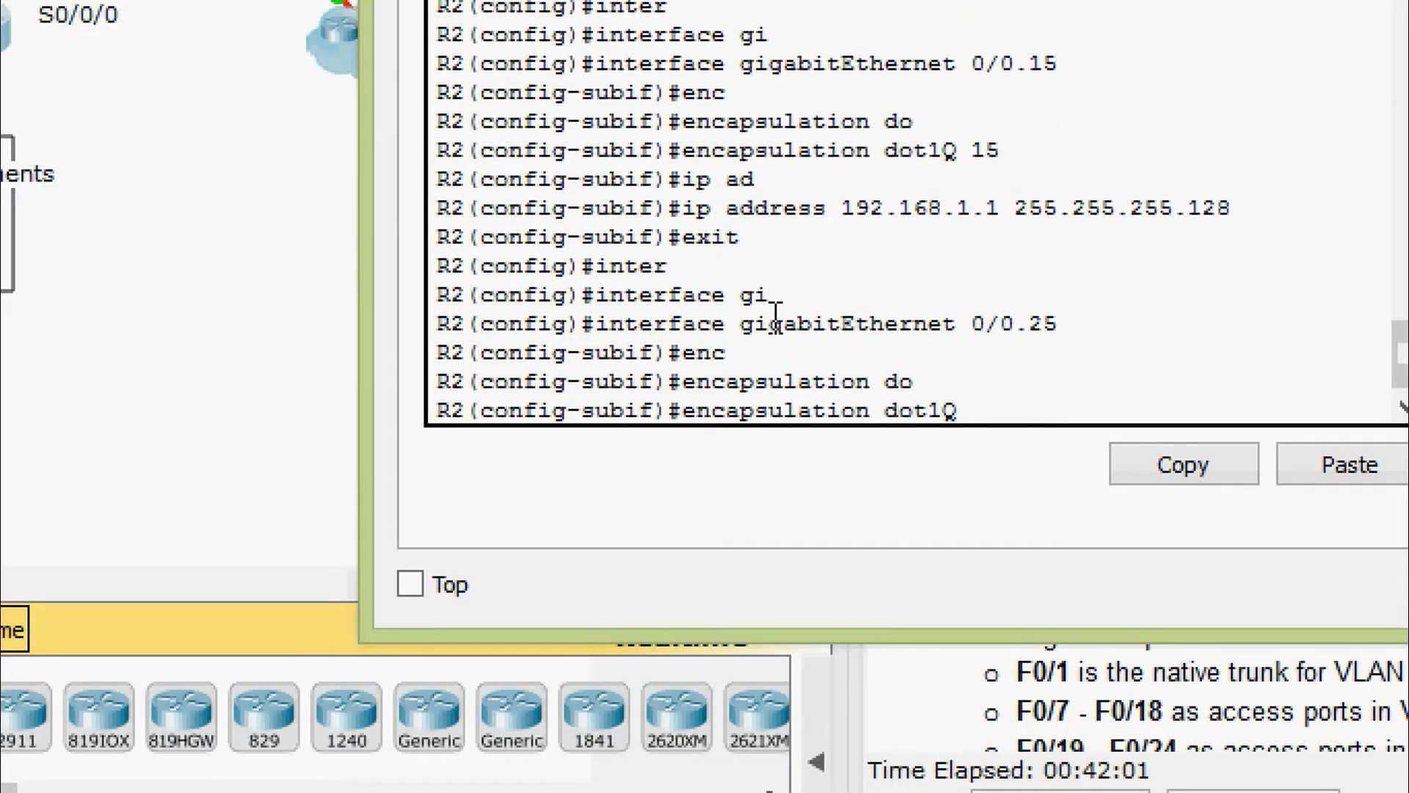
{"action": "type", "text": "25"}
{"action": "key", "text": "Return"}
{"action": "key", "text": "Return"}
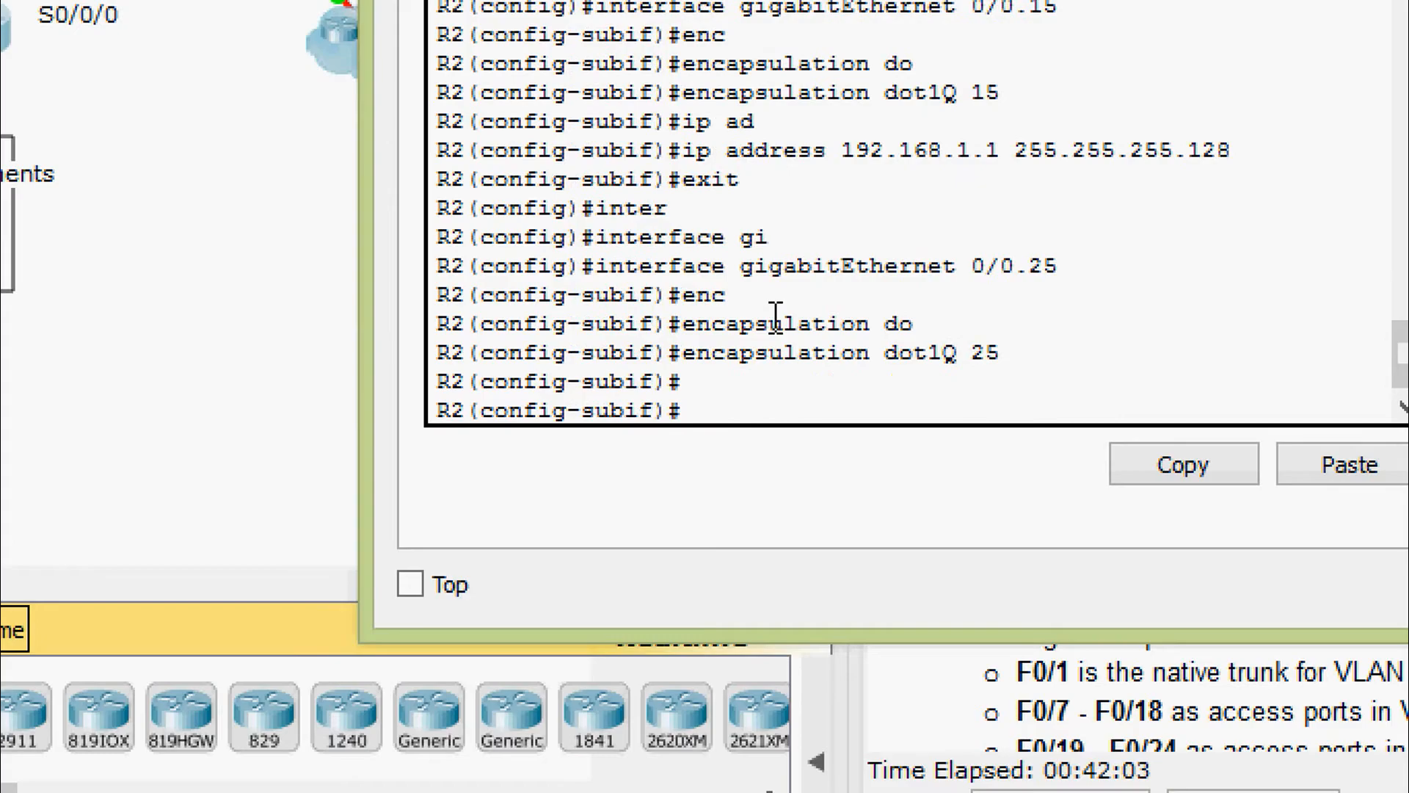
Assign G0/0.25 the address 192.168.1.129 255.255.255.192 and exit the subinterface
{"action": "type", "text": "ip ad"}
{"action": "key", "text": "Tab"}
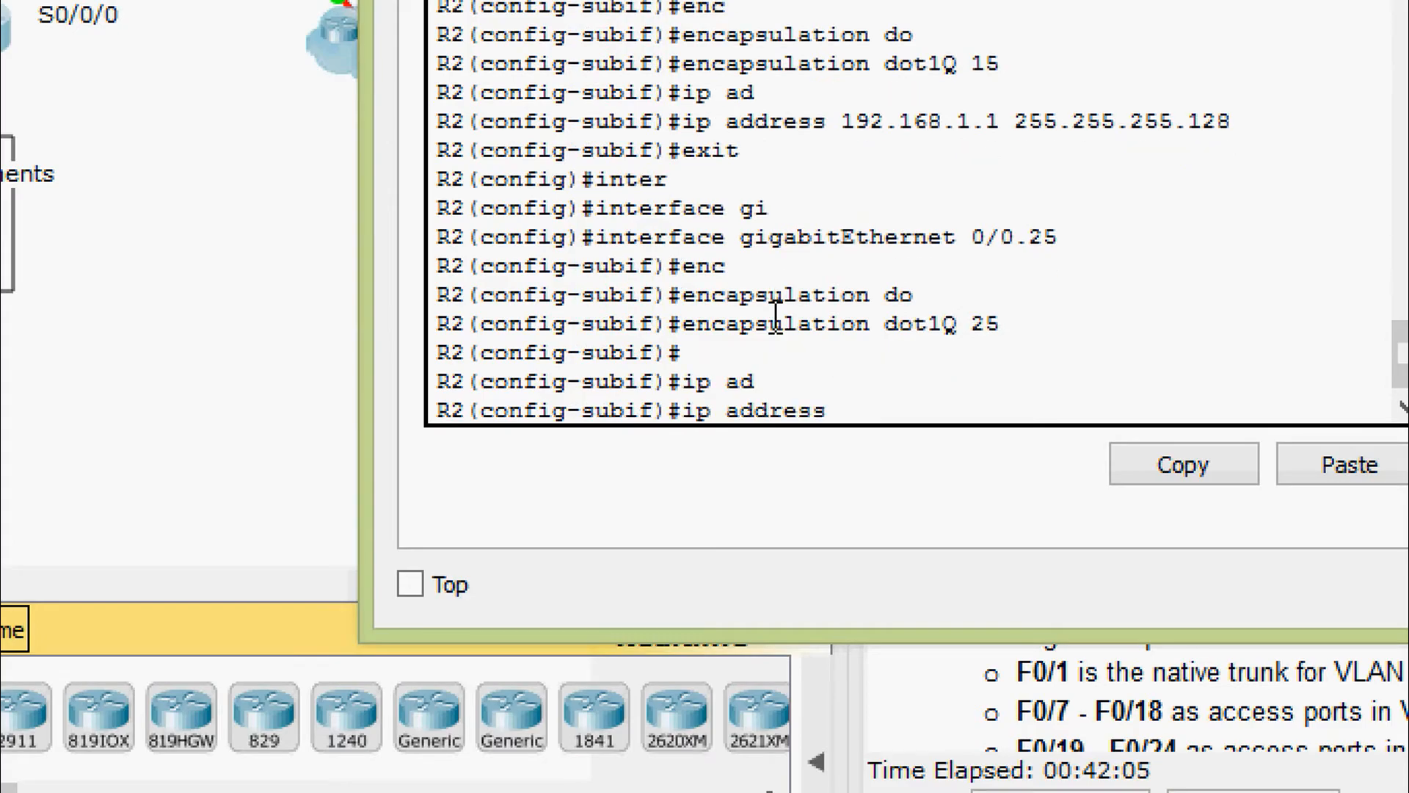
{"action": "type", "text": "192.168.1.1"}
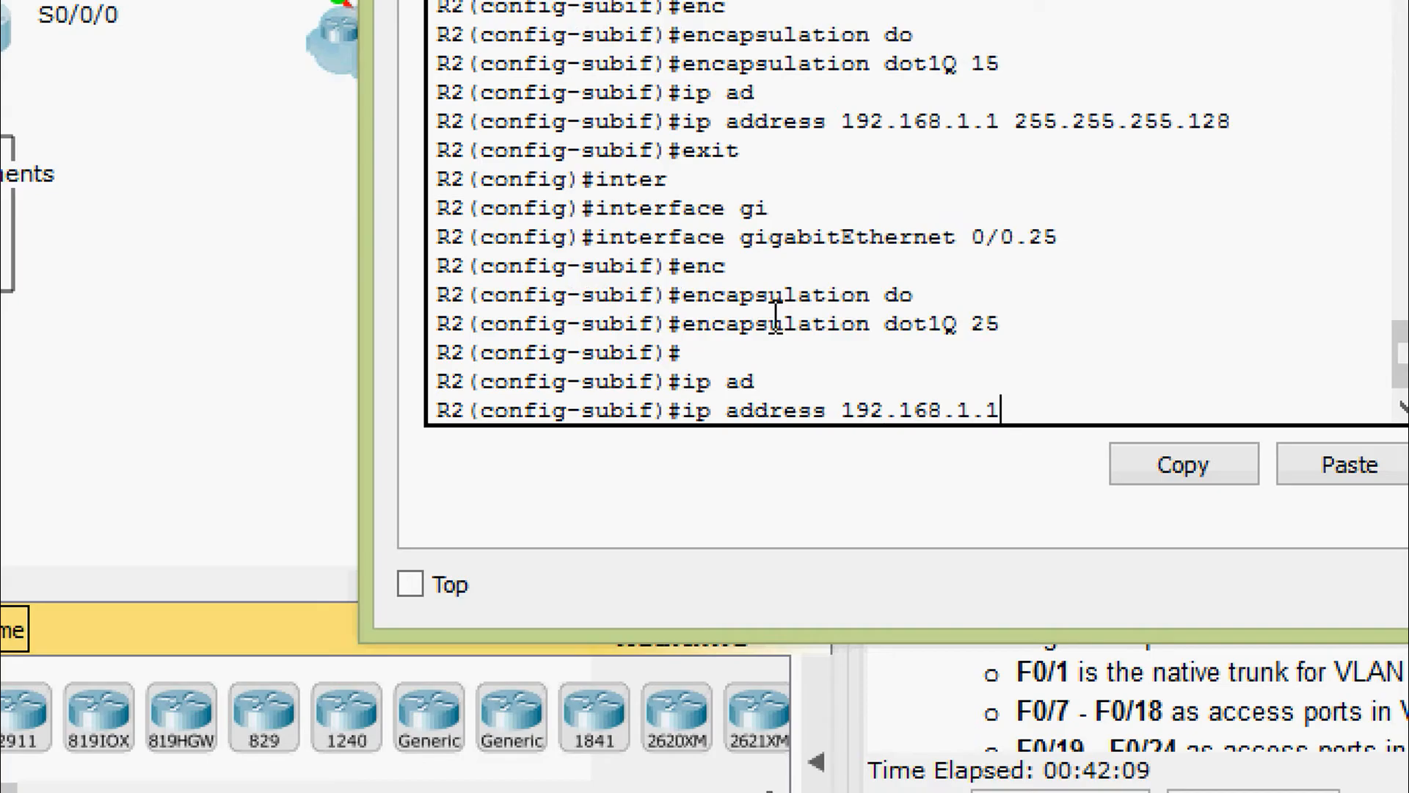
{"action": "type", "text": "29 25"}
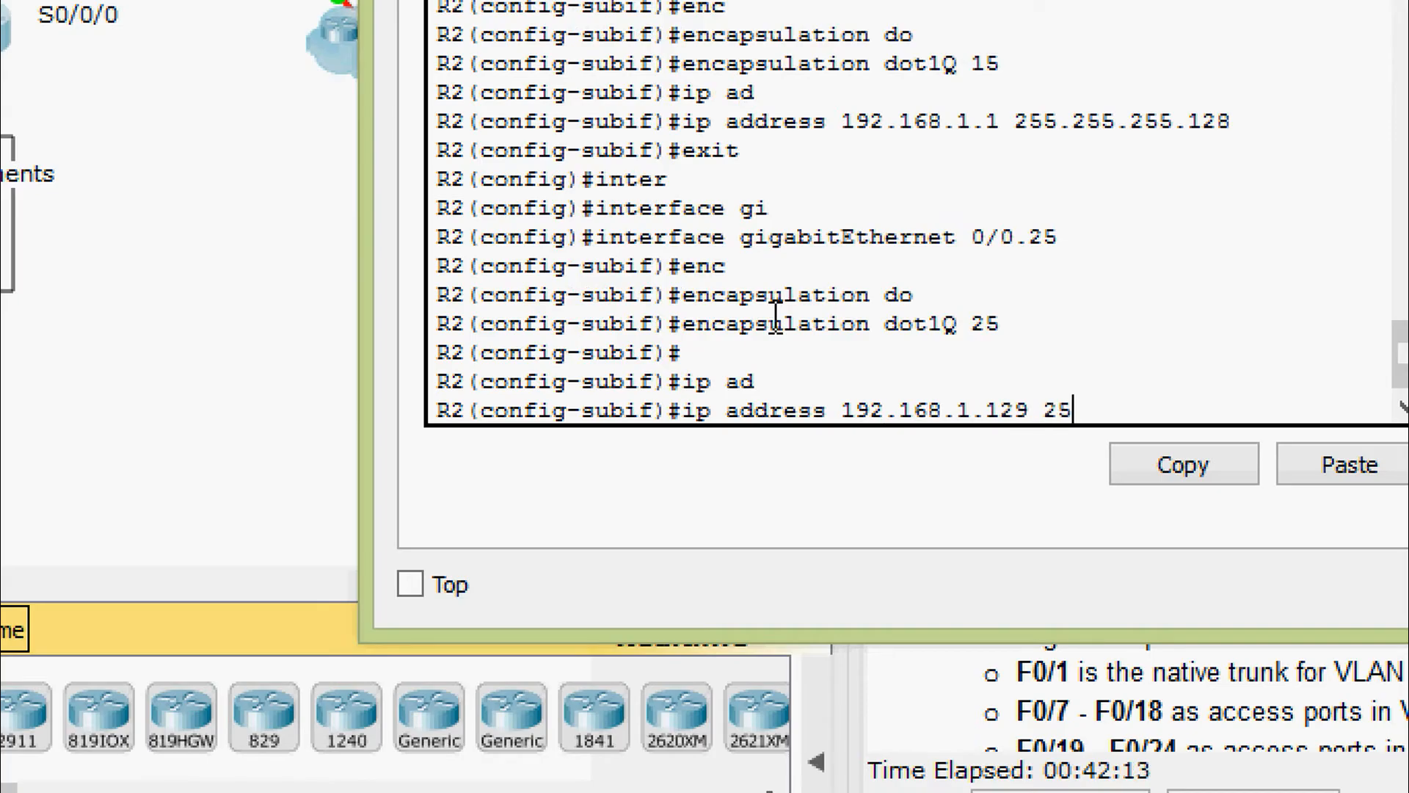
{"action": "type", "text": "5.255.255.25"}
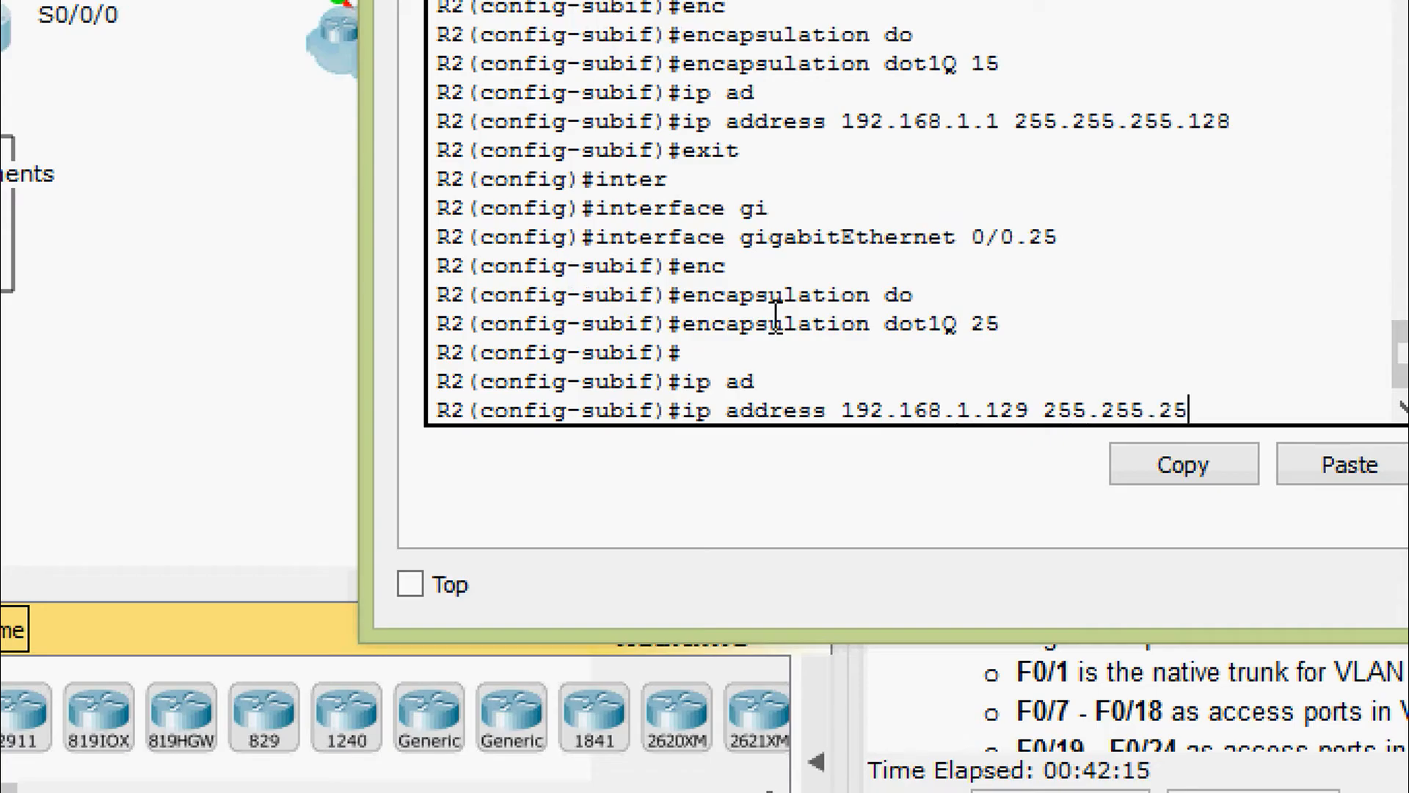
{"action": "type", "text": "192"}
{"action": "key", "text": "Return"}
{"action": "key", "text": "Return"}
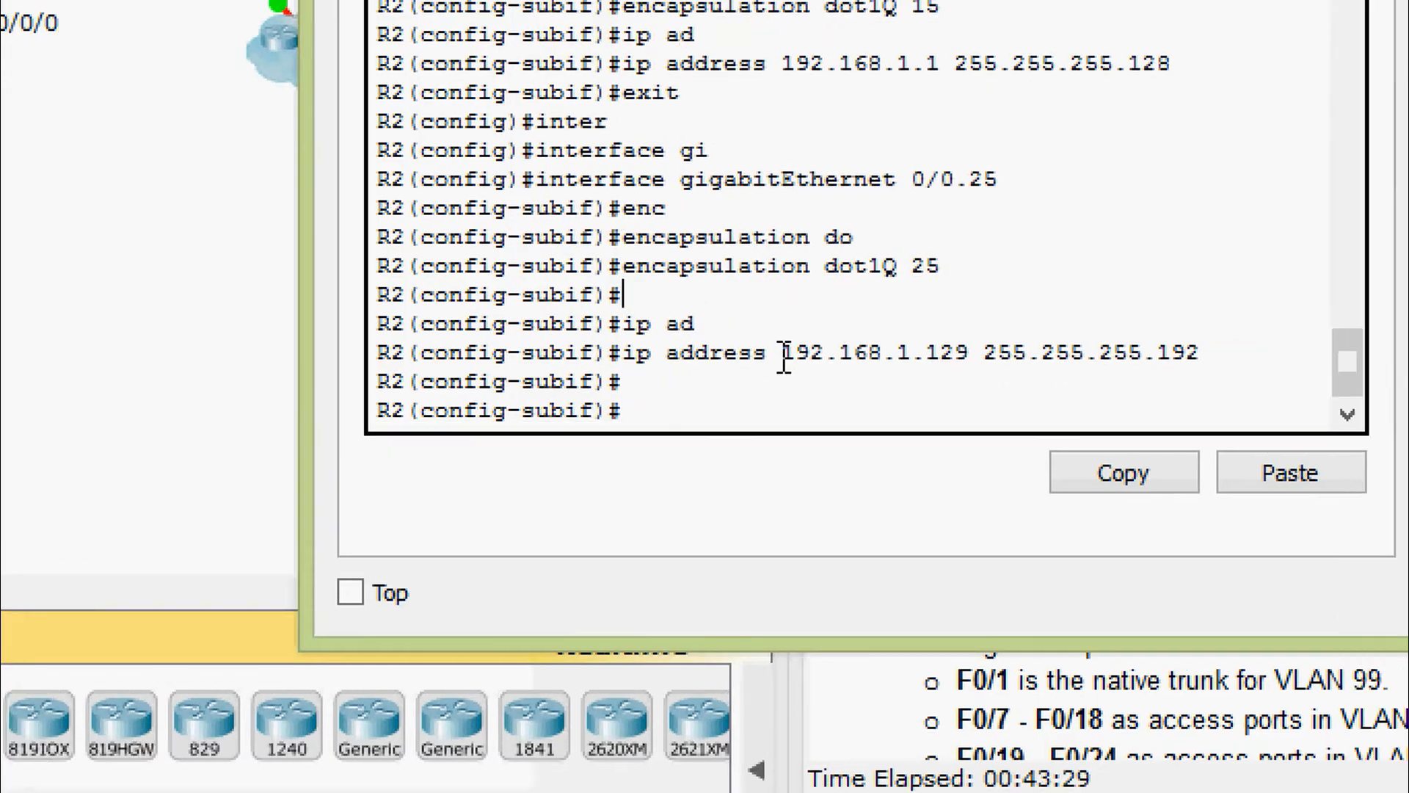
{"action": "type", "text": "exit"}
{"action": "key", "text": "Return"}
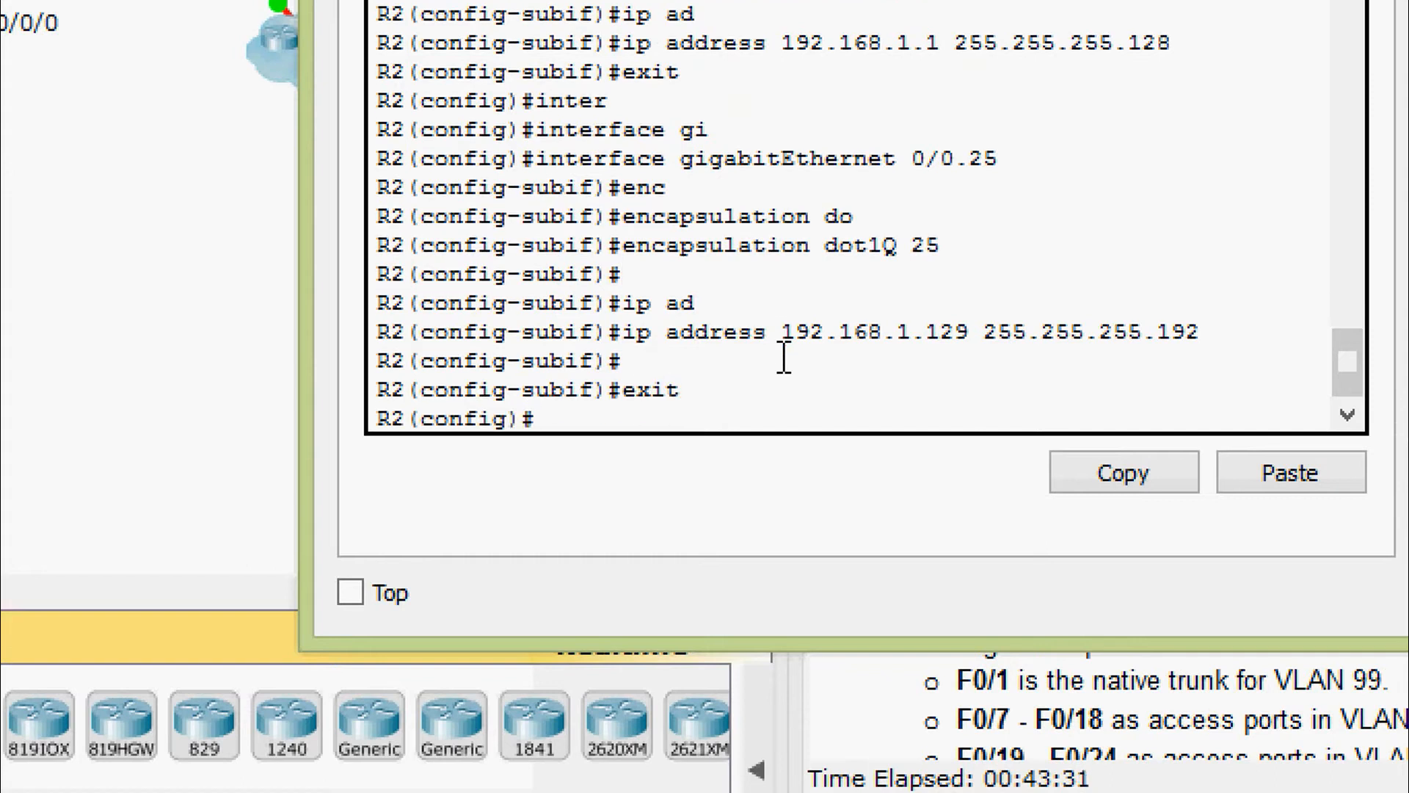
{"action": "type", "text": "inter"}
{"action": "key", "text": "Tab"}
Select subinterface G0/0.99 and set dot1Q encapsulation 99 as the native VLAN
{"action": "type", "text": "gi"}
{"action": "key", "text": "Tab"}
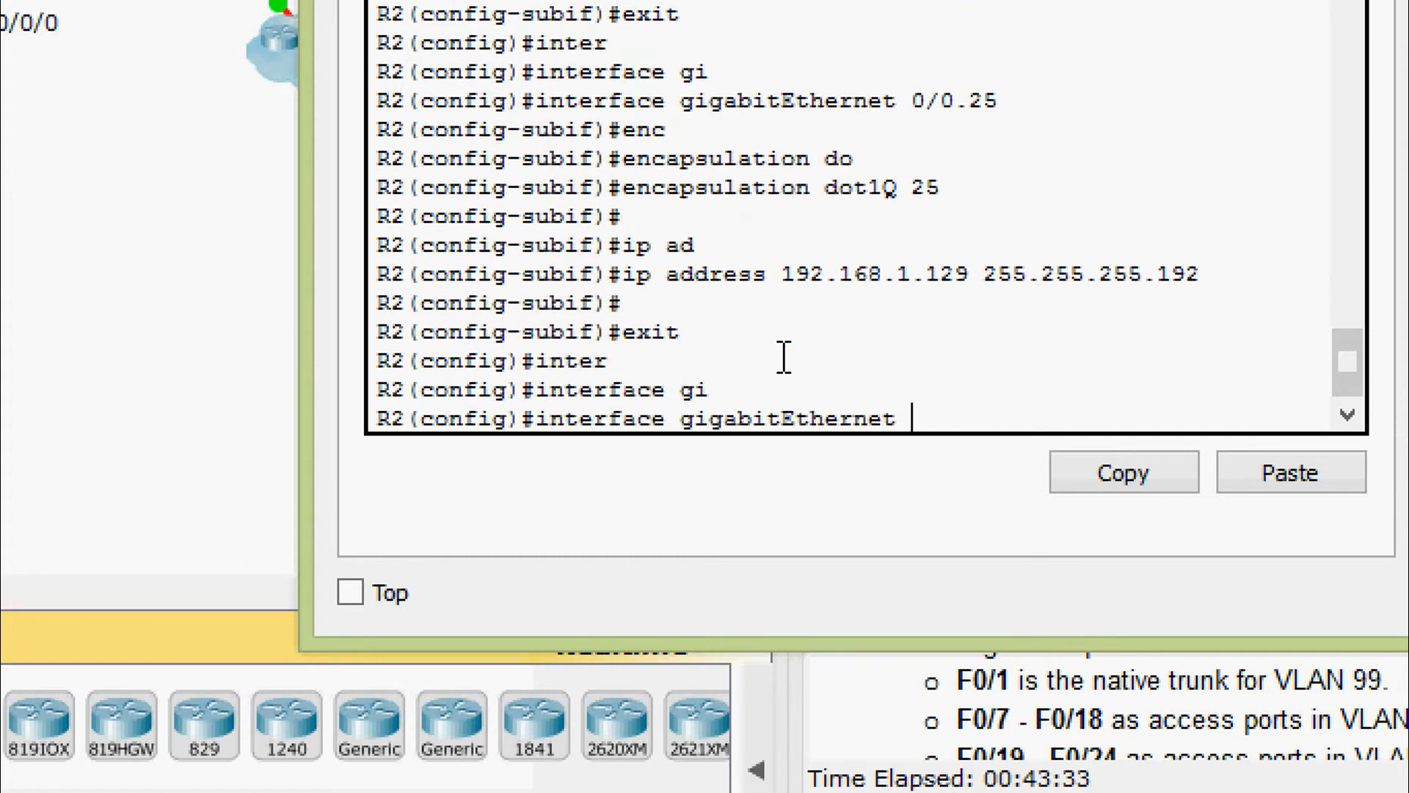
{"action": "type", "text": "0/0.99"}
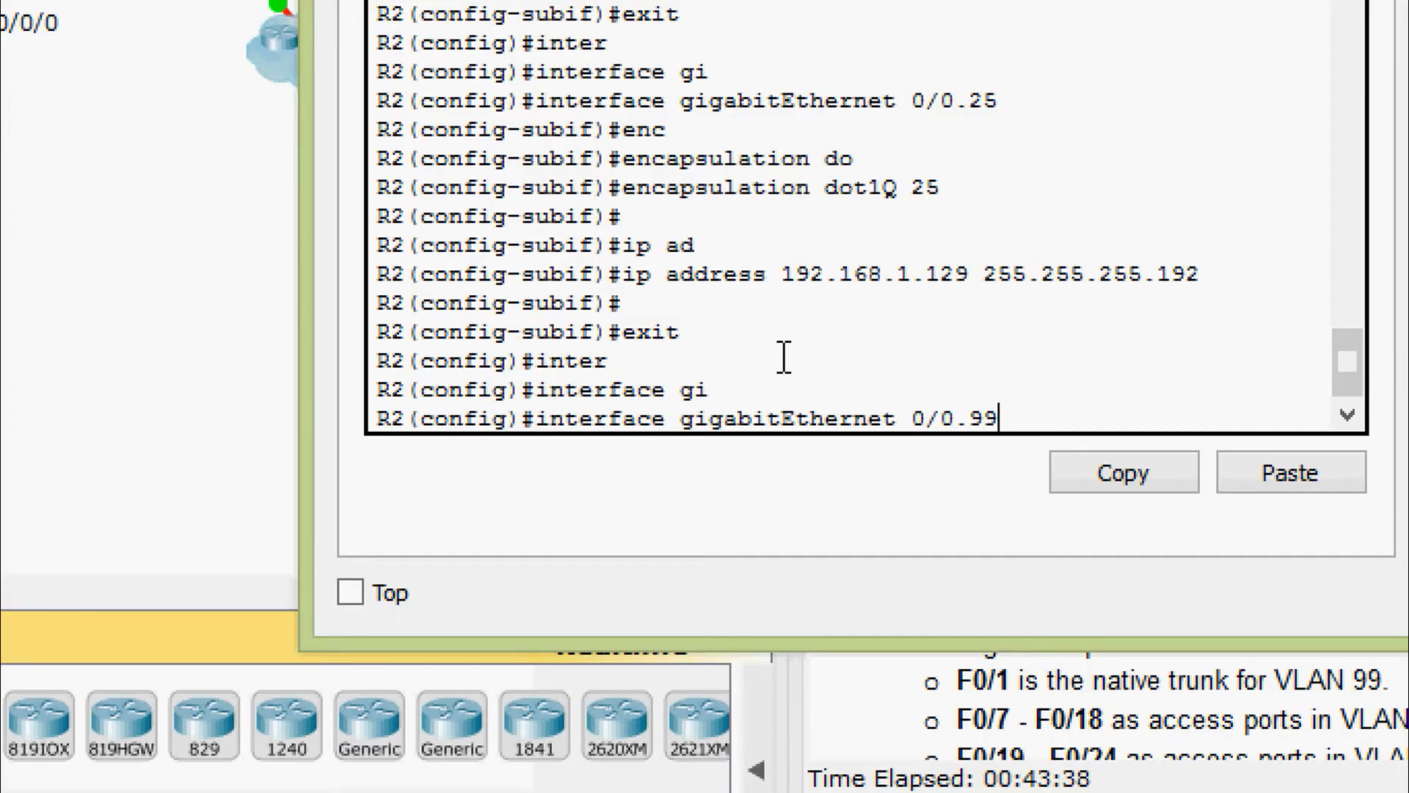
{"action": "key", "text": "Return"}
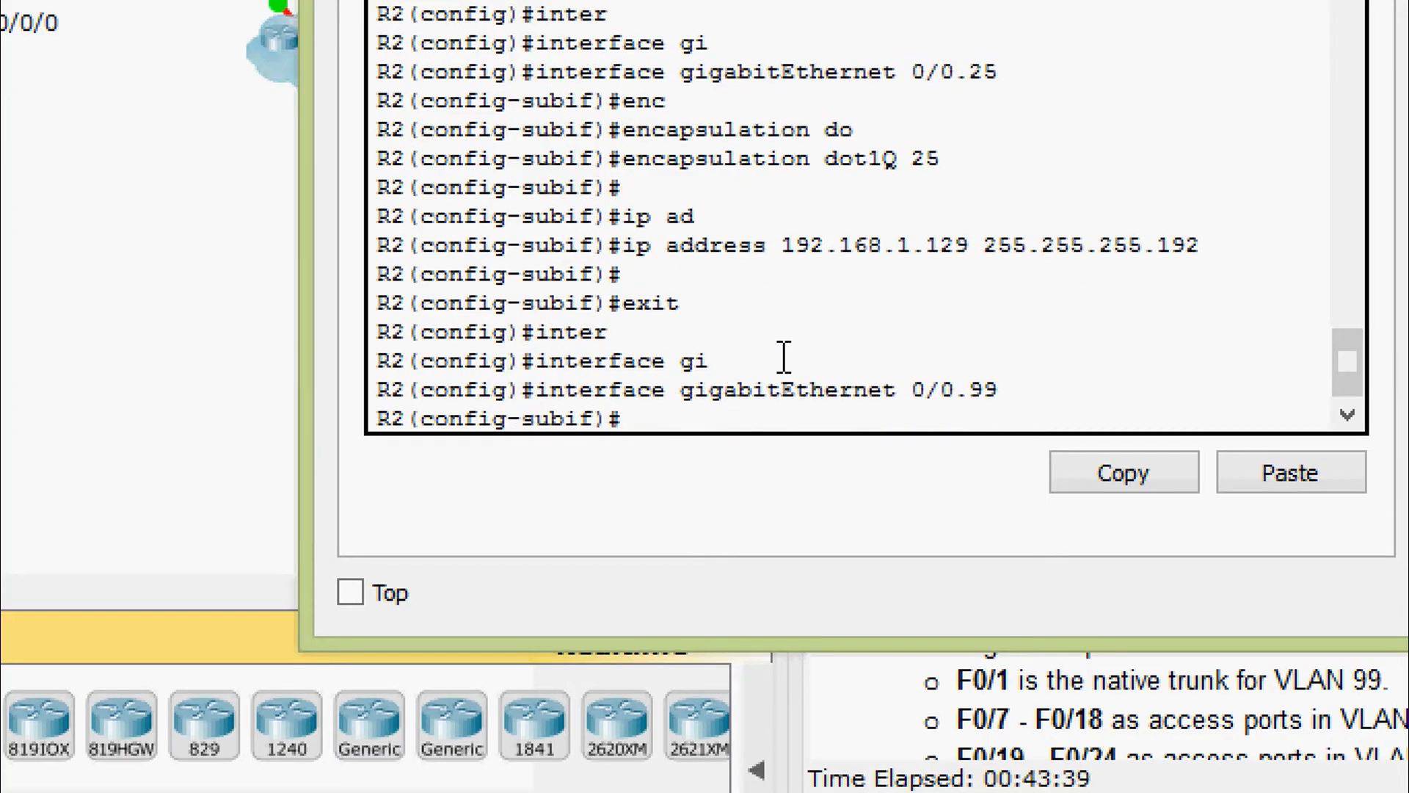
{"action": "type", "text": "enc"}
{"action": "key", "text": "Tab"}
{"action": "type", "text": "do"}
{"action": "key", "text": "Tab"}
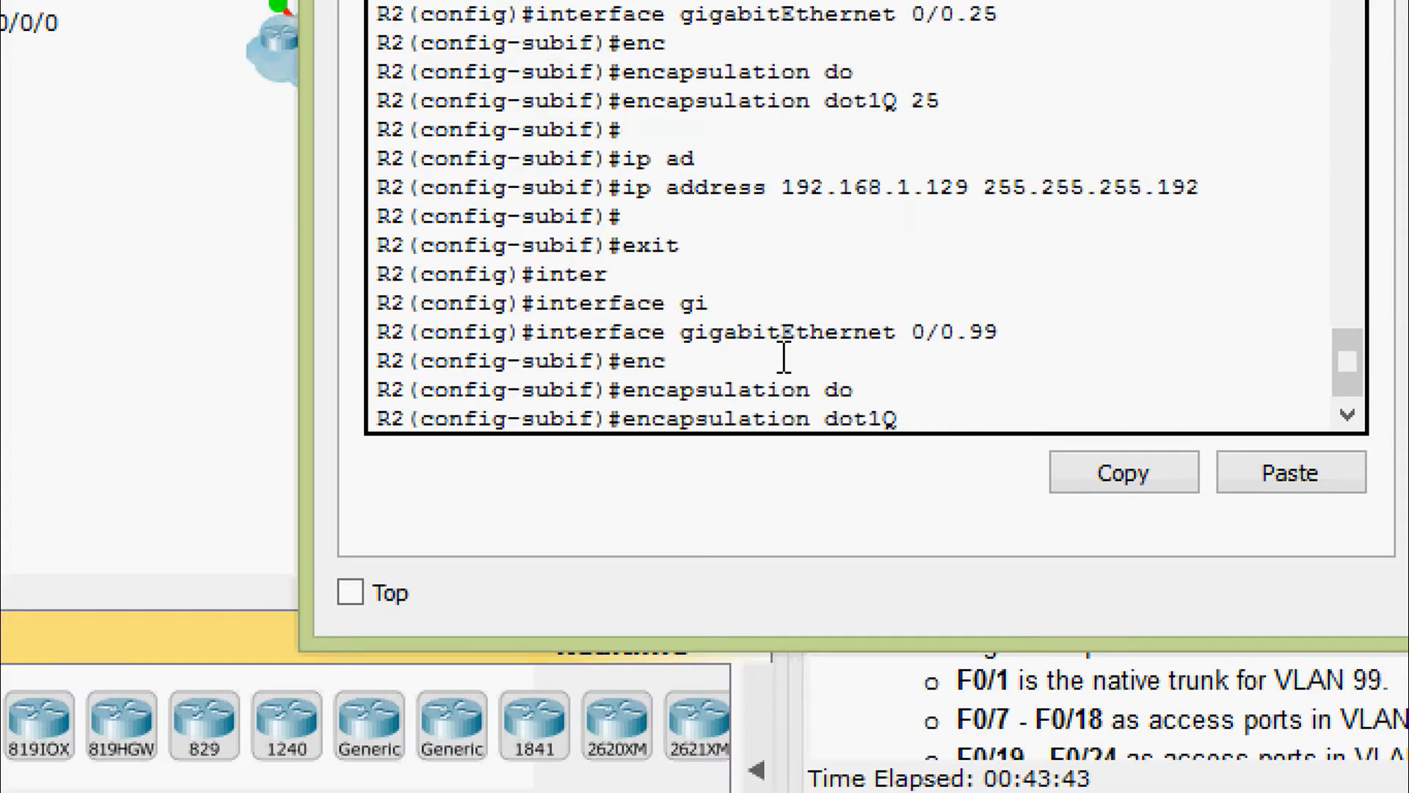
{"action": "type", "text": "99 "}
{"action": "type", "text": "?na"}
{"action": "key", "text": "Tab"}
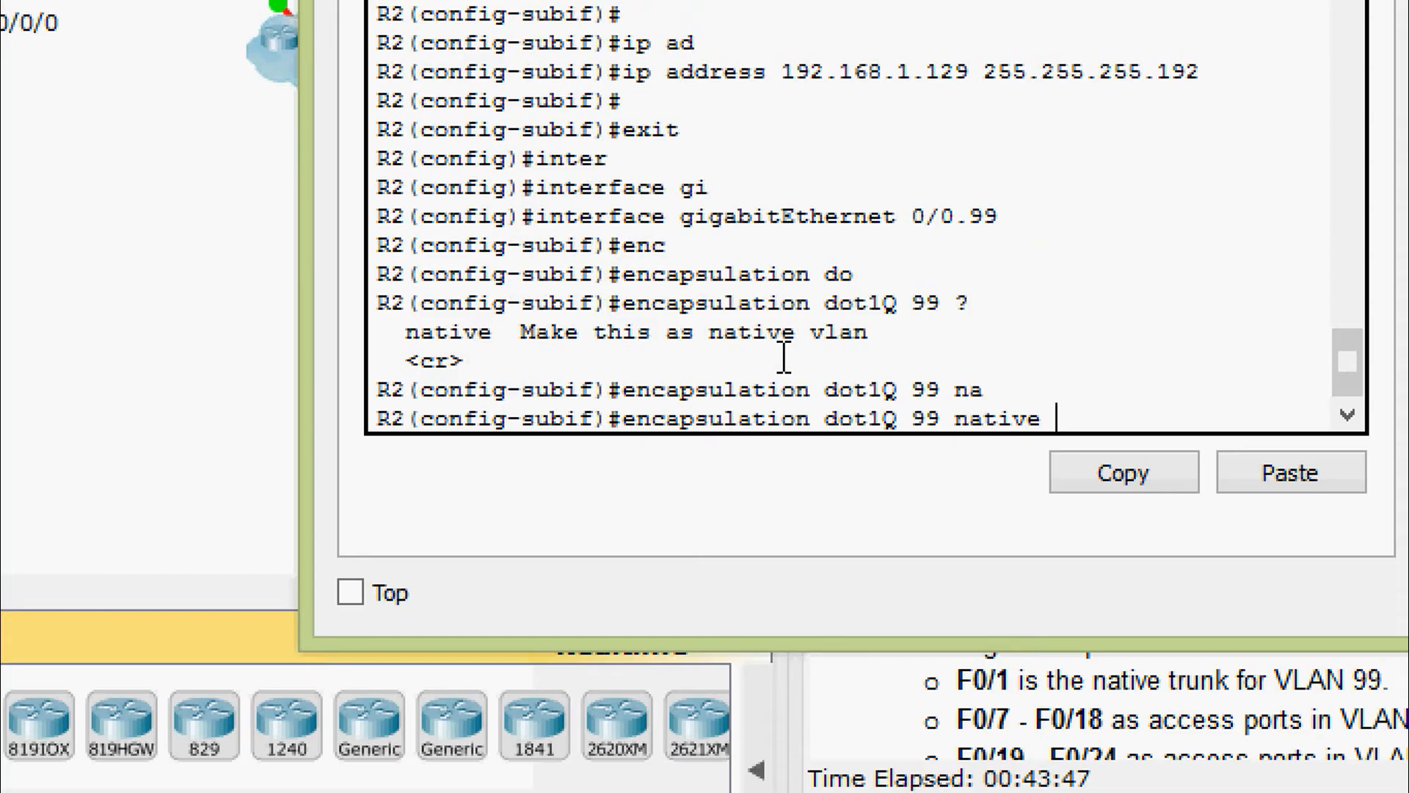
{"action": "key", "text": "Return"}
{"action": "key", "text": "Return"}
Assign G0/0.99 the address 192.168.1.225 with mask 255.255.255.224
{"action": "type", "text": "ip ad"}
{"action": "key", "text": "Tab"}
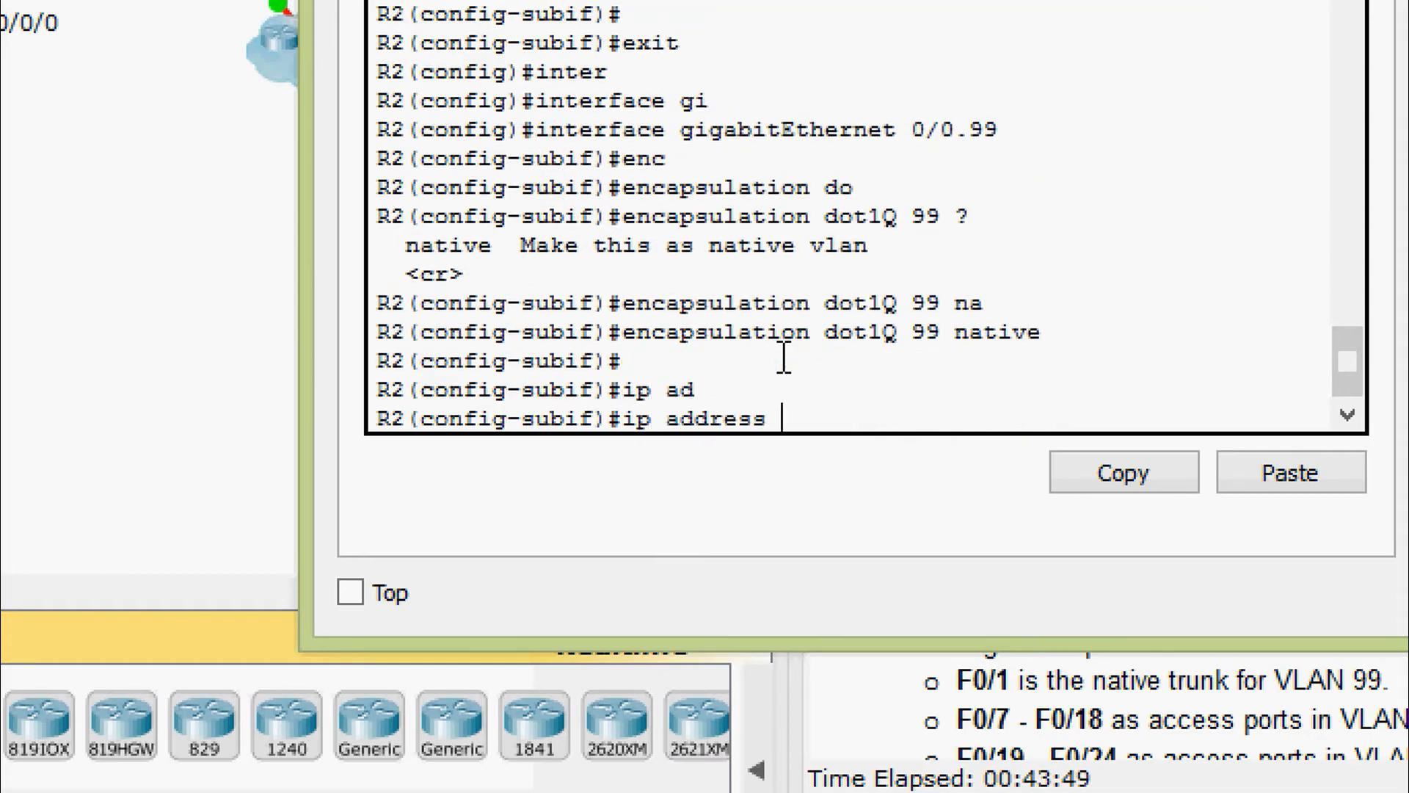
{"action": "type", "text": "192.16"}
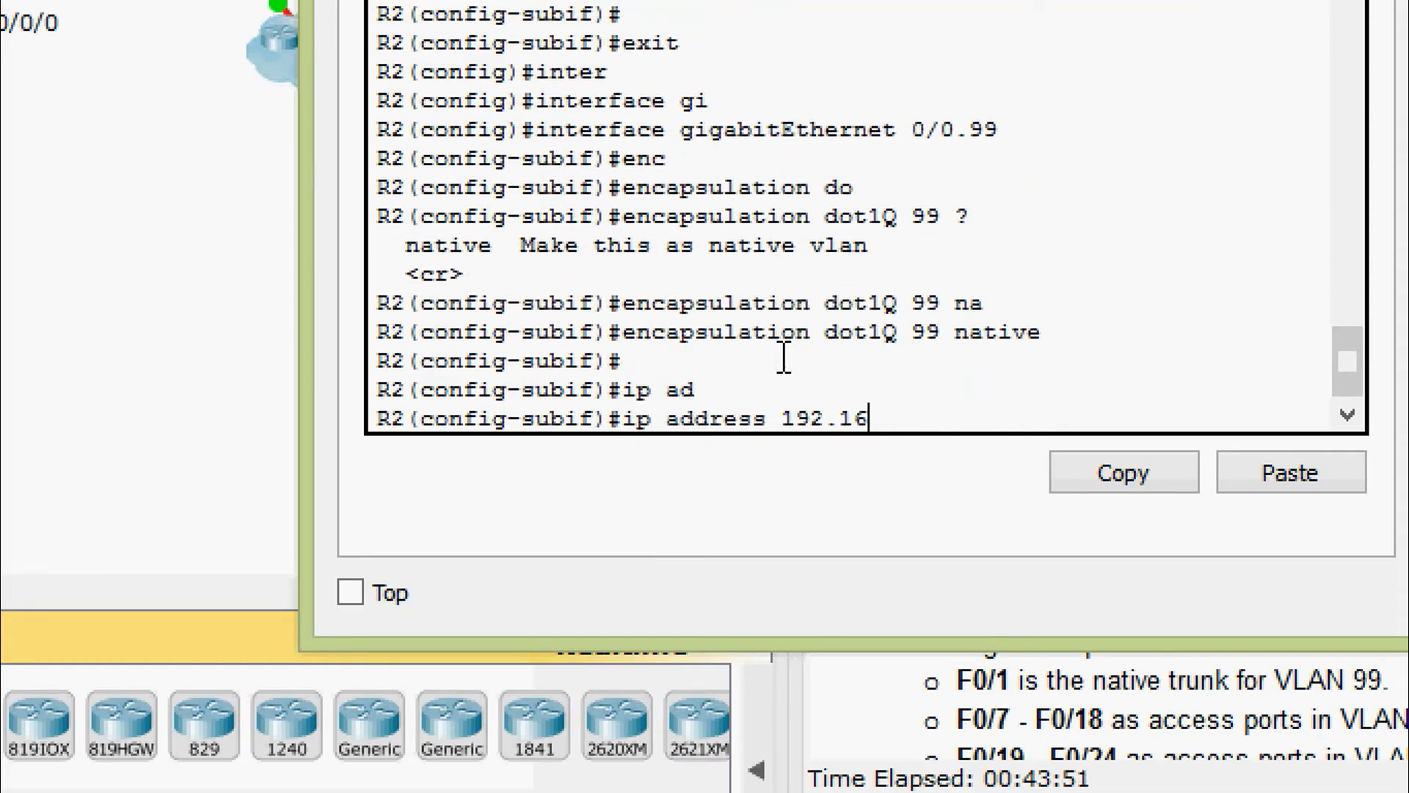
{"action": "type", "text": "8.1.225 25"}
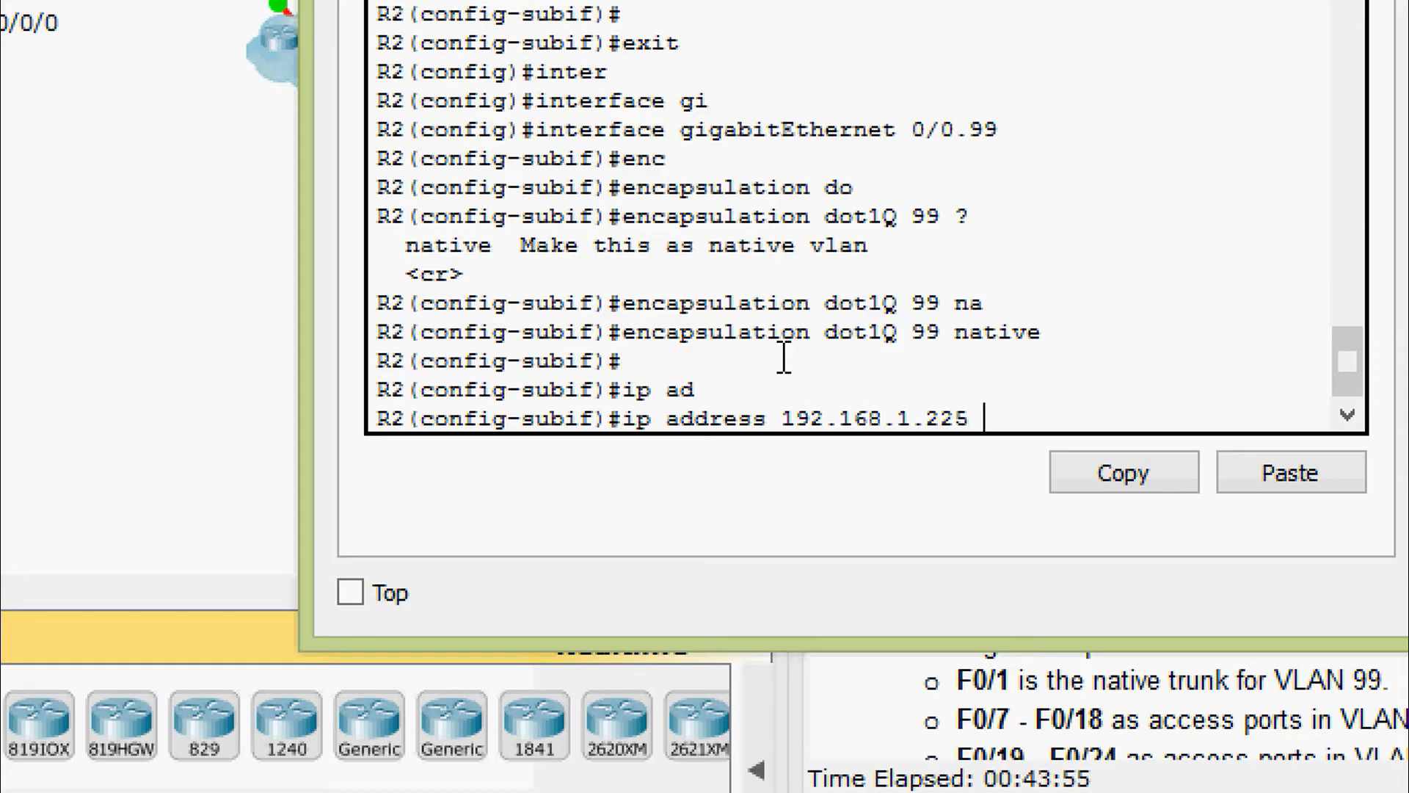
{"action": "type", "text": "255.255"}
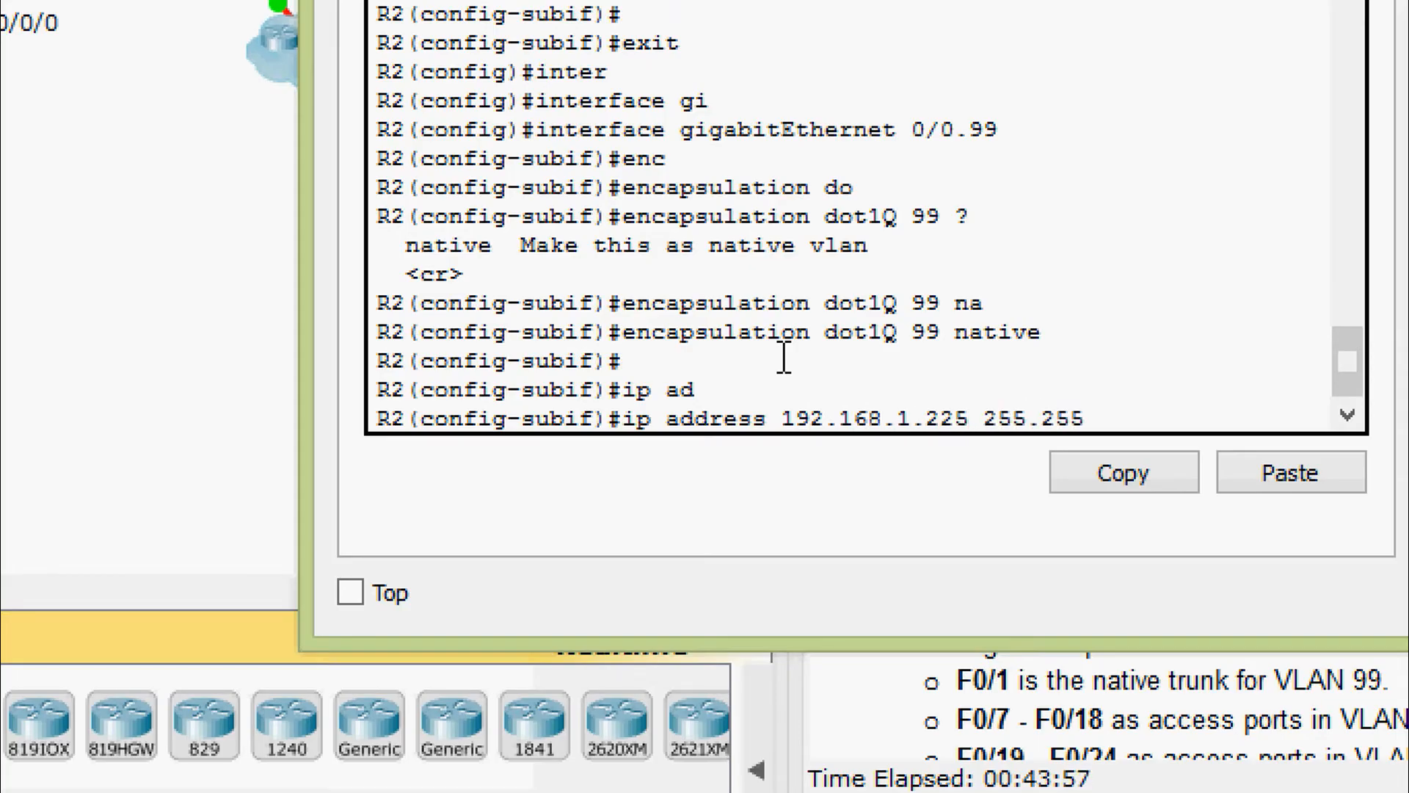
{"action": "type", "text": ".255.224"}
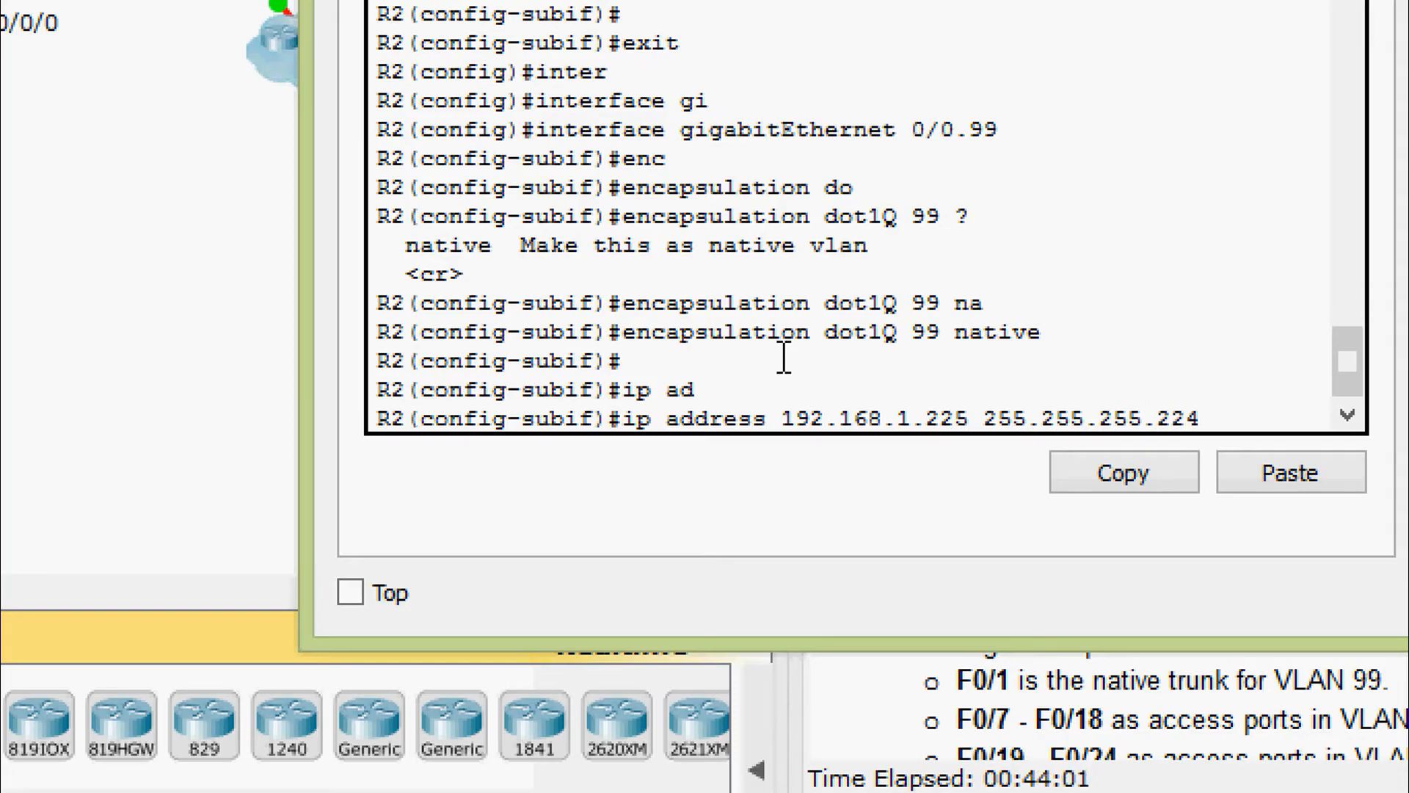
{"action": "key", "text": "Return"}
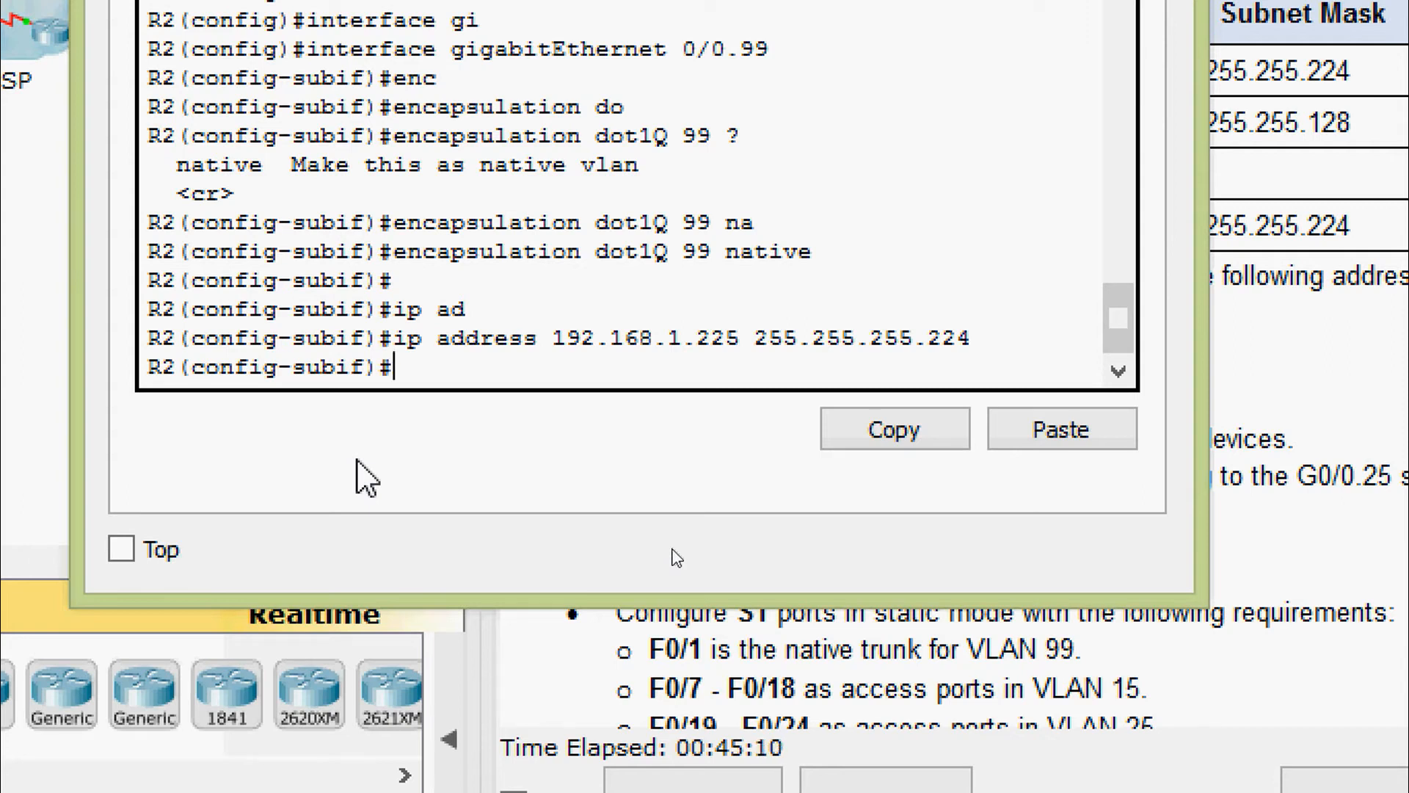
Enable physical interface G0/0 with no shutdown so its subinterfaces come up
{"action": "type", "text": "exit"}
{"action": "key", "text": "Return"}
{"action": "type", "text": "inter"}
{"action": "key", "text": "Tab"}
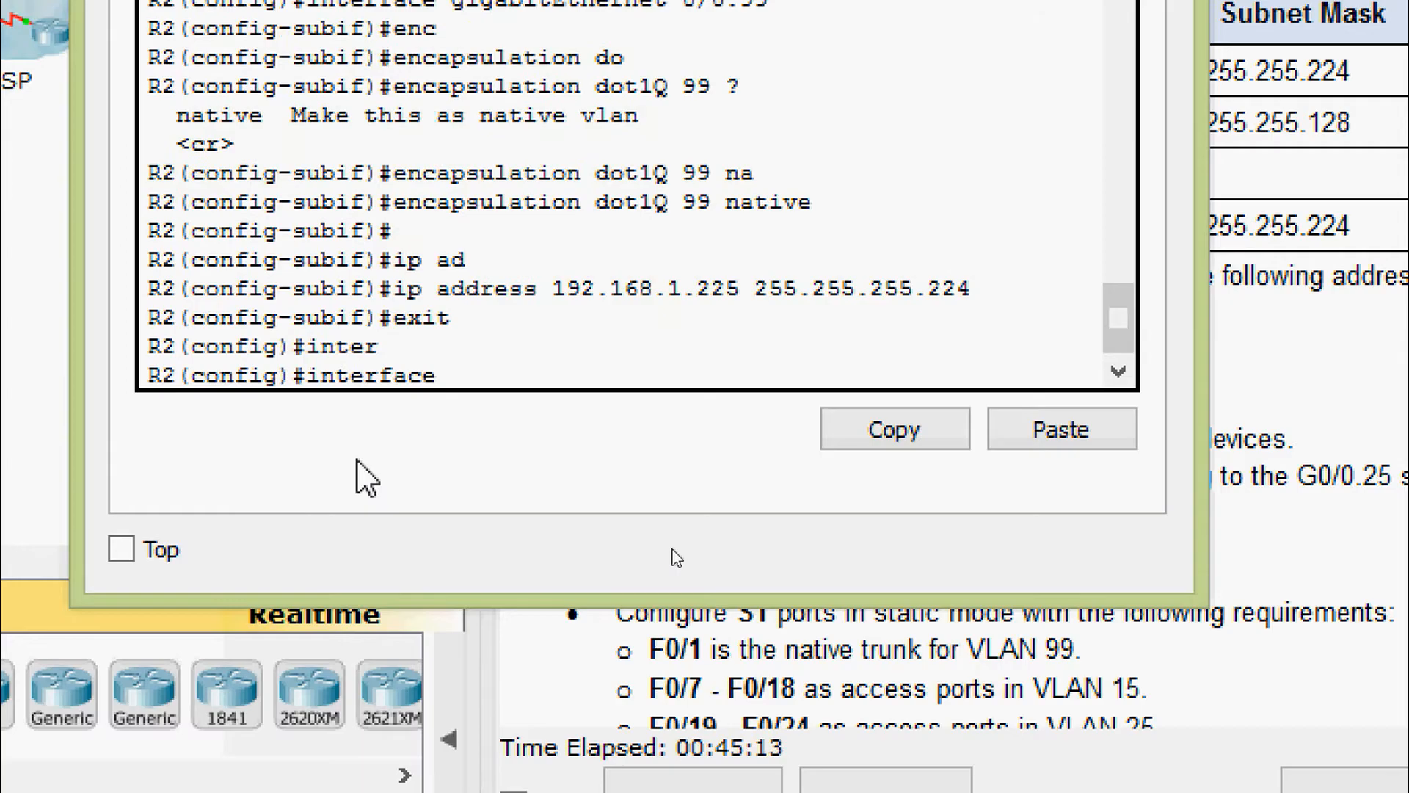
{"action": "type", "text": "gi"}
{"action": "key", "text": "Tab"}
{"action": "type", "text": "0"}
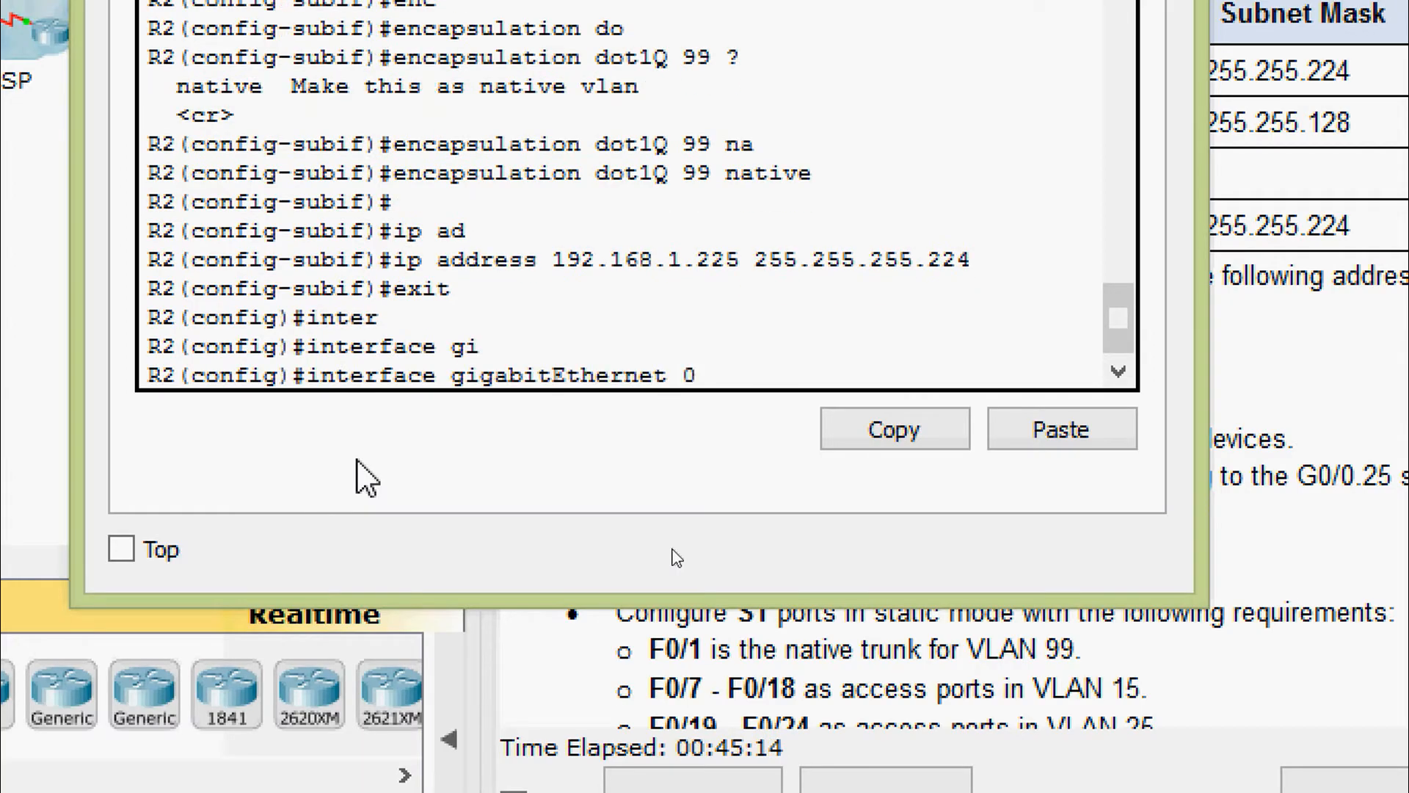
{"action": "type", "text": "/0"}
{"action": "key", "text": "Return"}
{"action": "type", "text": "no sh"}
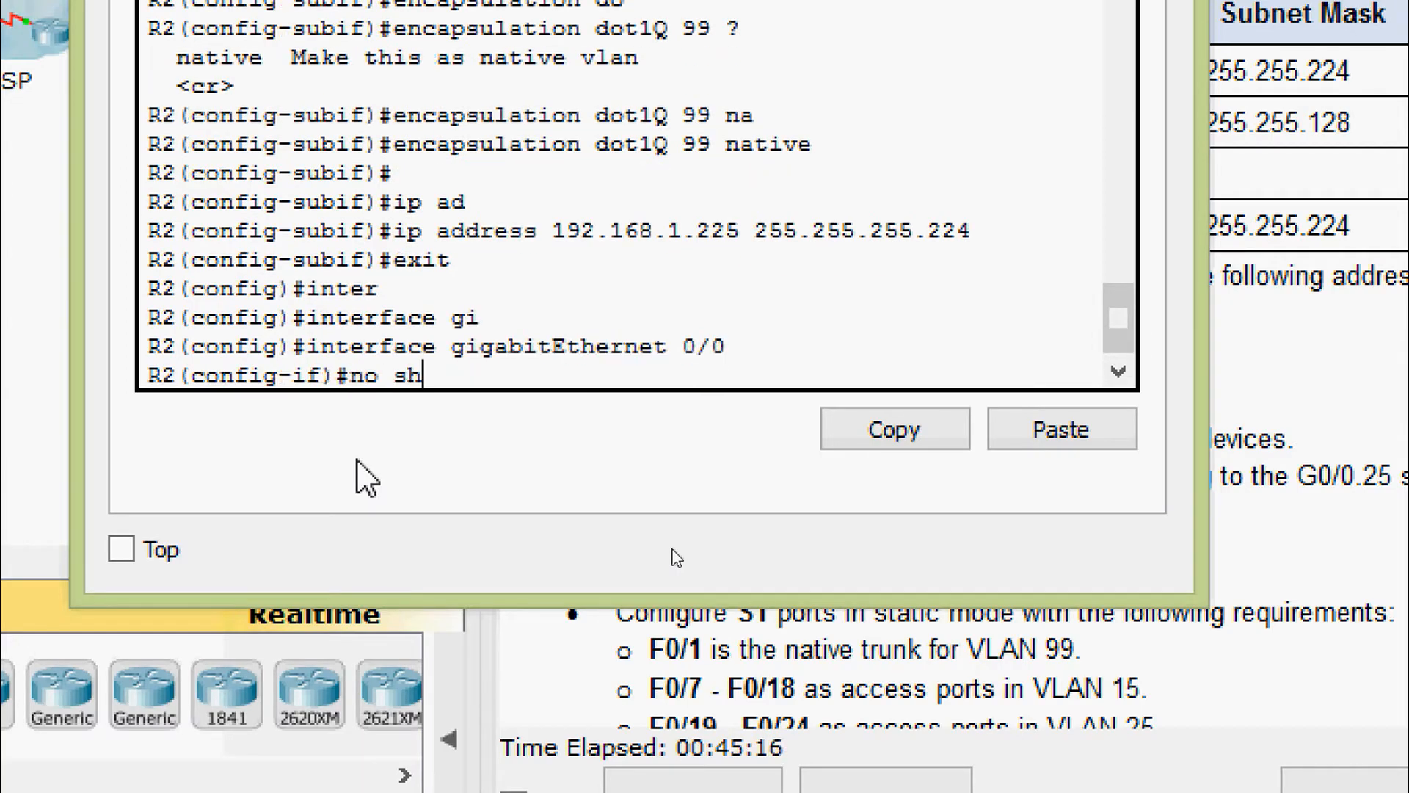
{"action": "type", "text": "u"}
{"action": "key", "text": "Tab"}
{"action": "key", "text": "Return"}
{"action": "key", "text": "Return"}
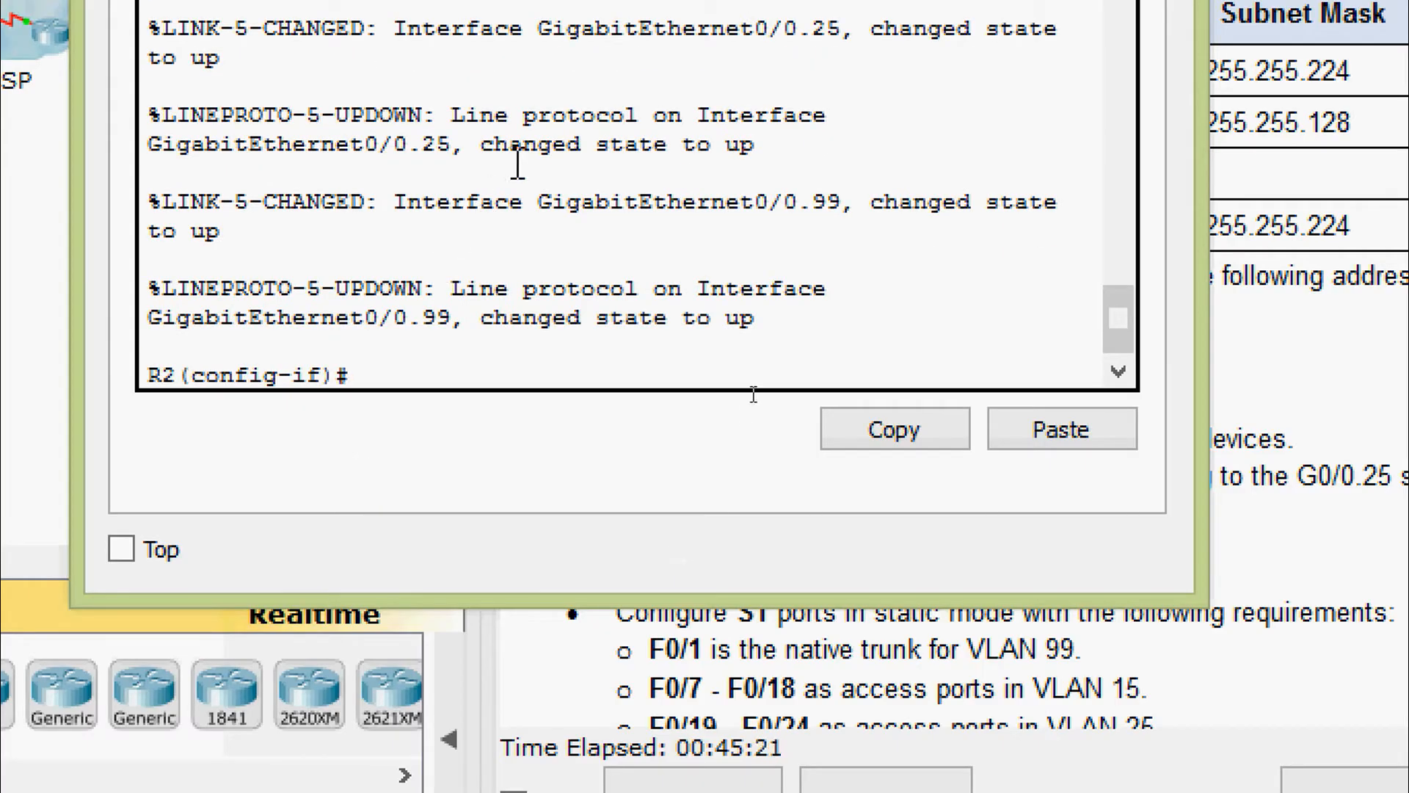
Return to privileged EXEC and verify the subinterfaces with show ip interface brief
{"action": "key", "text": "ctrl+z"}
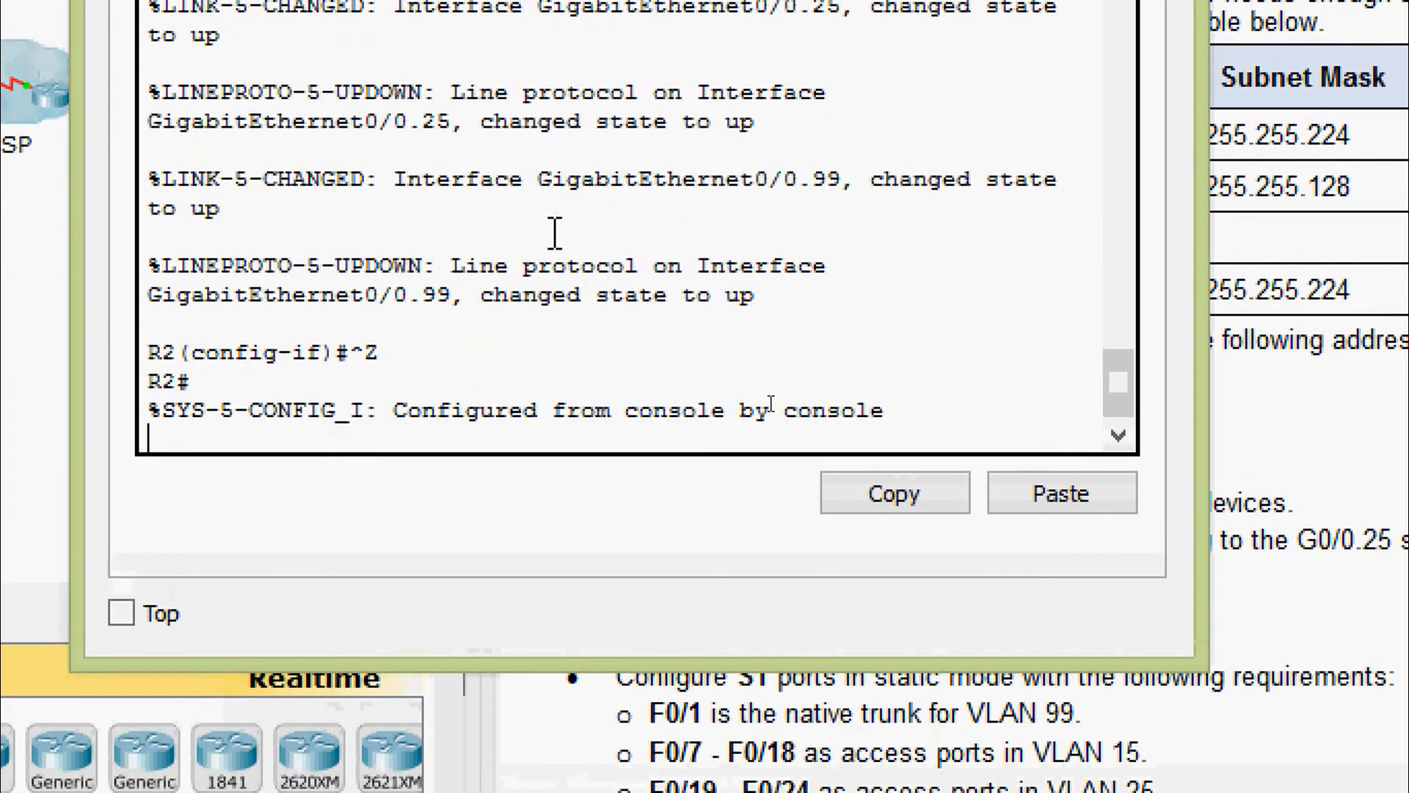
{"action": "key", "text": "Return"}
{"action": "key", "text": "Return"}
{"action": "type", "text": "sh"}
{"action": "key", "text": "Tab"}
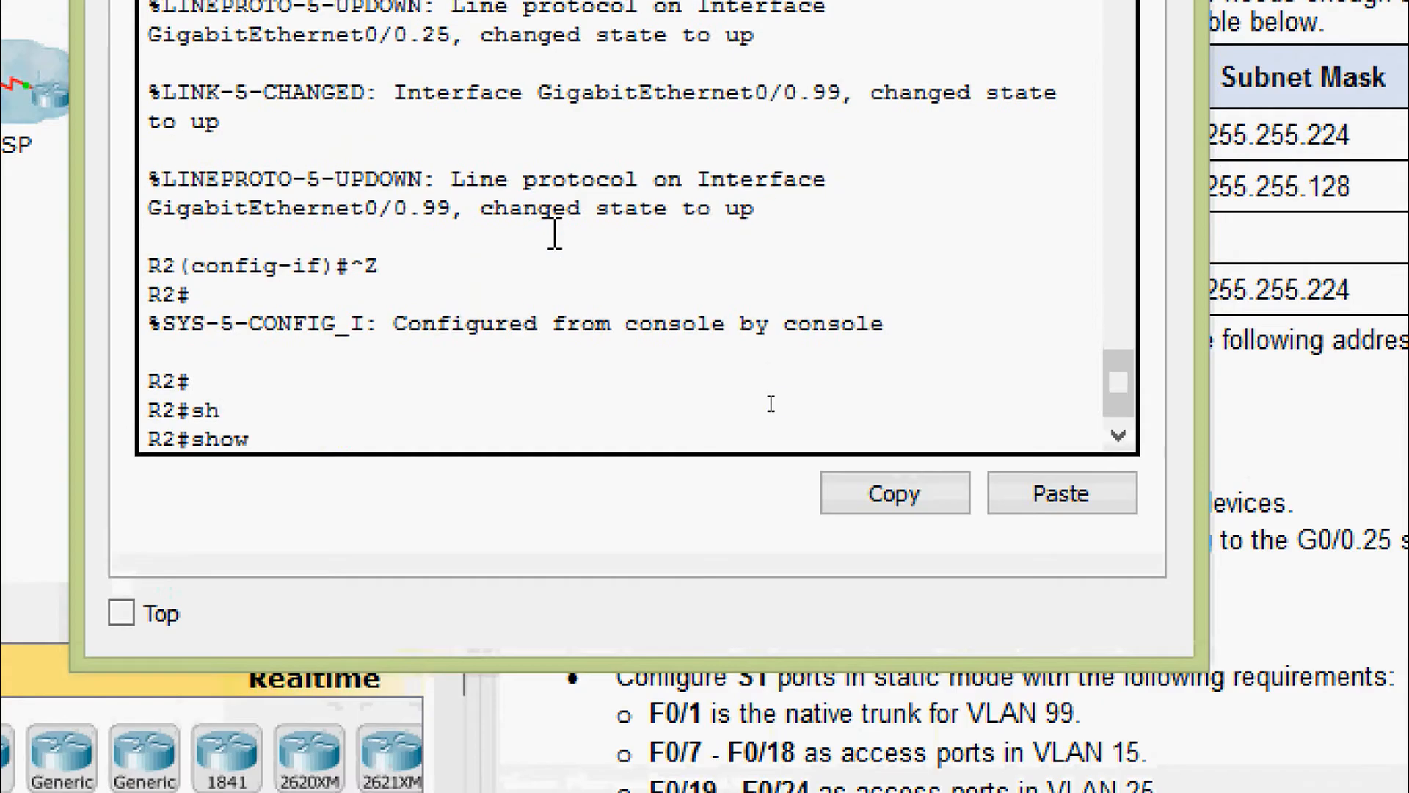
{"action": "type", "text": "ip inter"}
{"action": "key", "text": "Tab"}
{"action": "type", "text": "b"}
{"action": "key", "text": "Tab"}
{"action": "key", "text": "Return"}
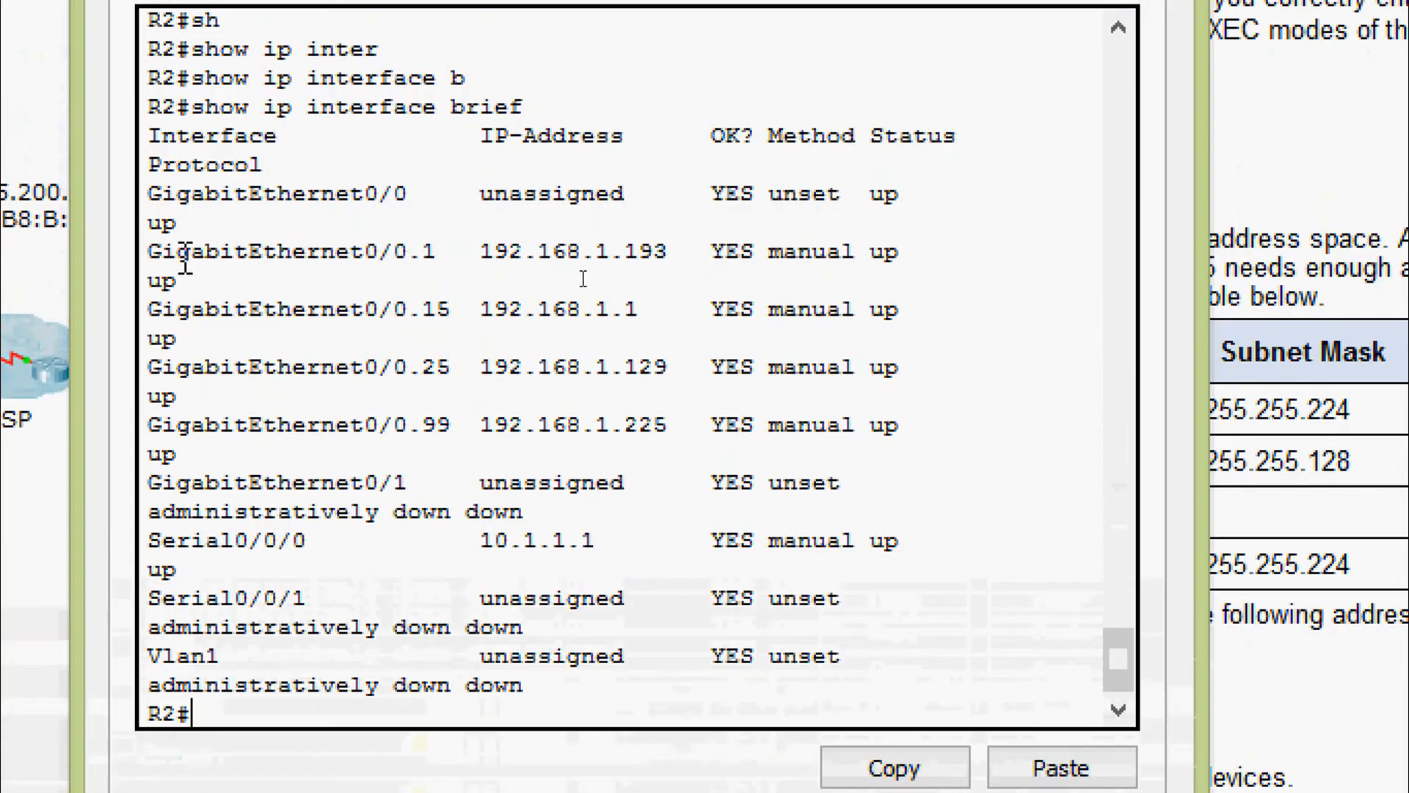
{"action": "left_click_drag", "start_coordinate": [163, 252], "coordinate": [964, 427]}
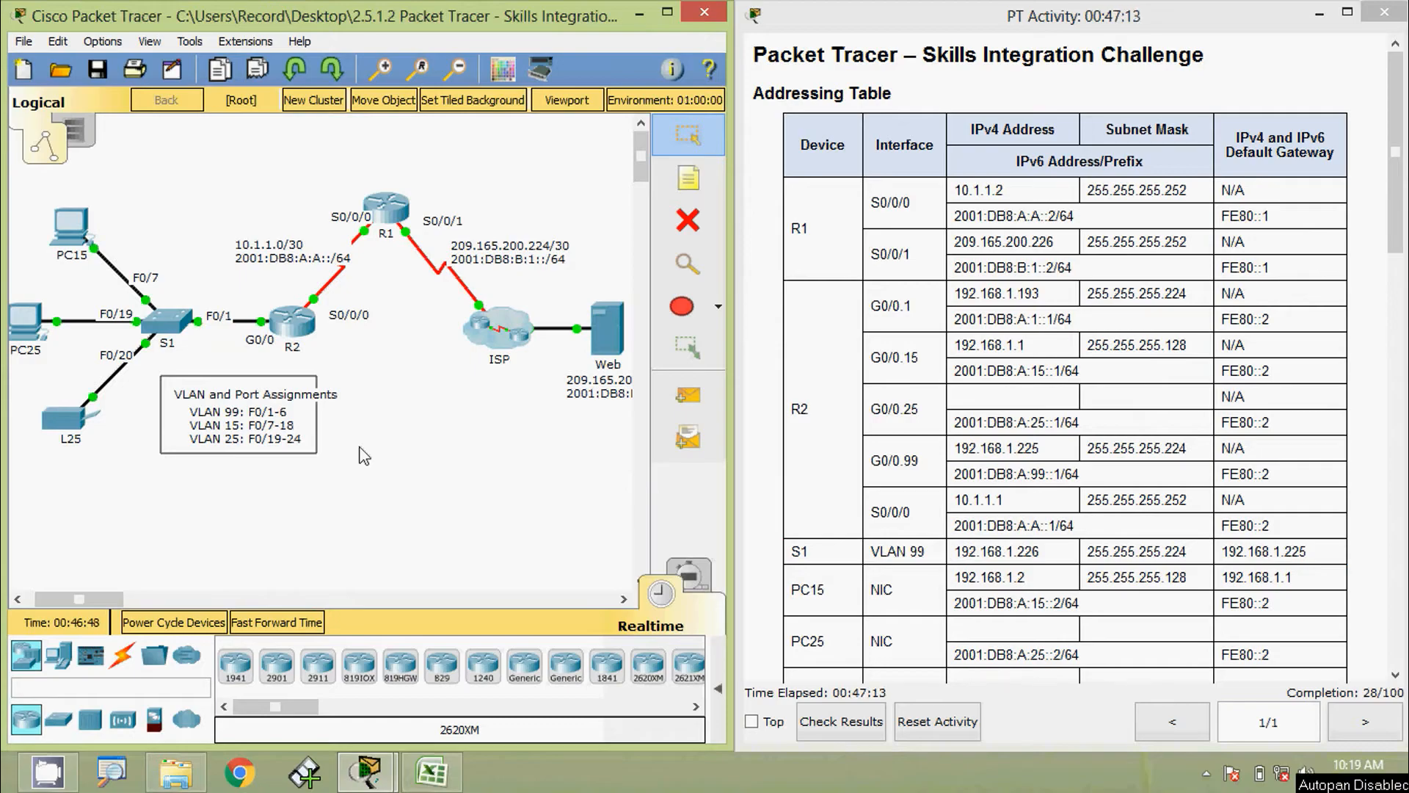
{"action": "left_click", "coordinate": [297, 339]}
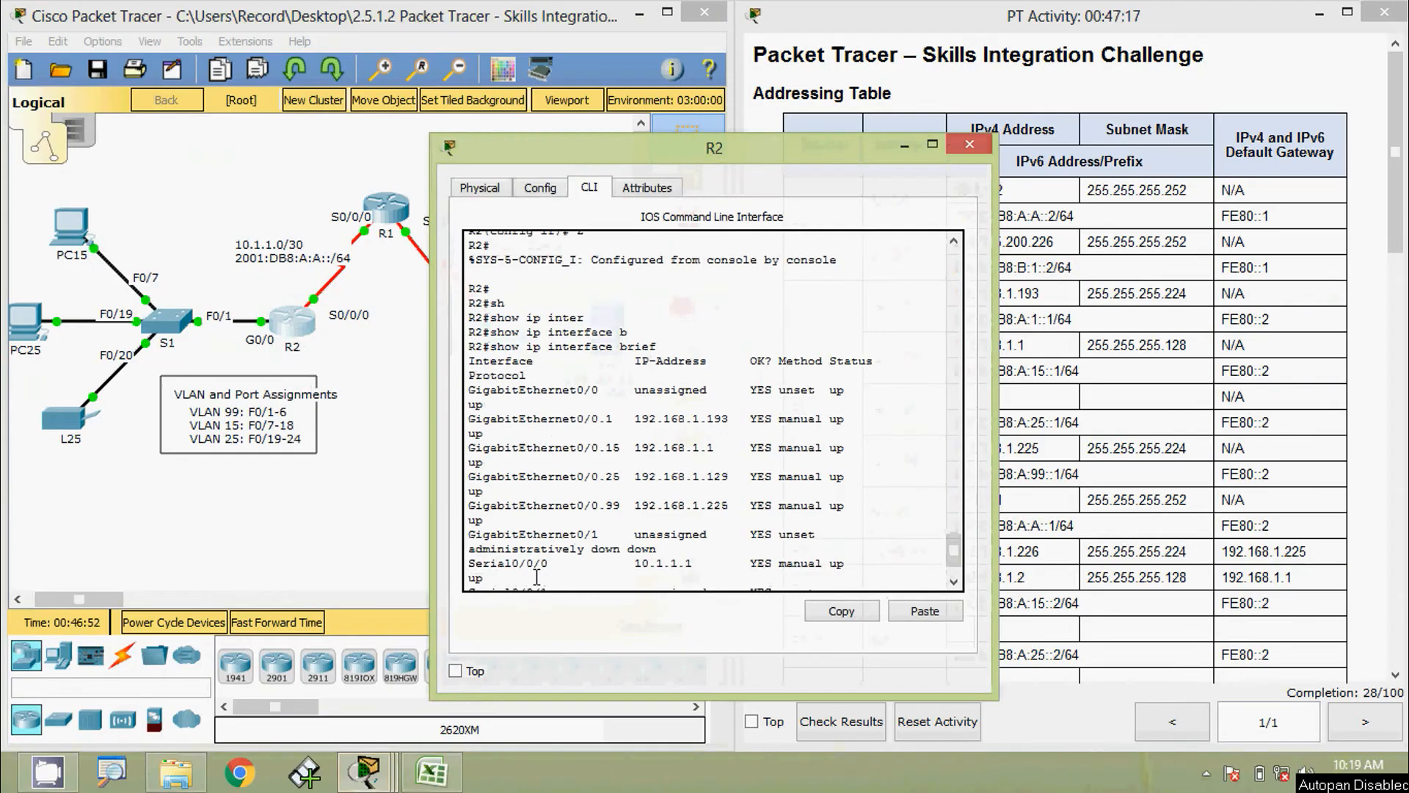
{"action": "scroll", "coordinate": [536, 577], "scroll_direction": "down", "scroll_amount": 2}
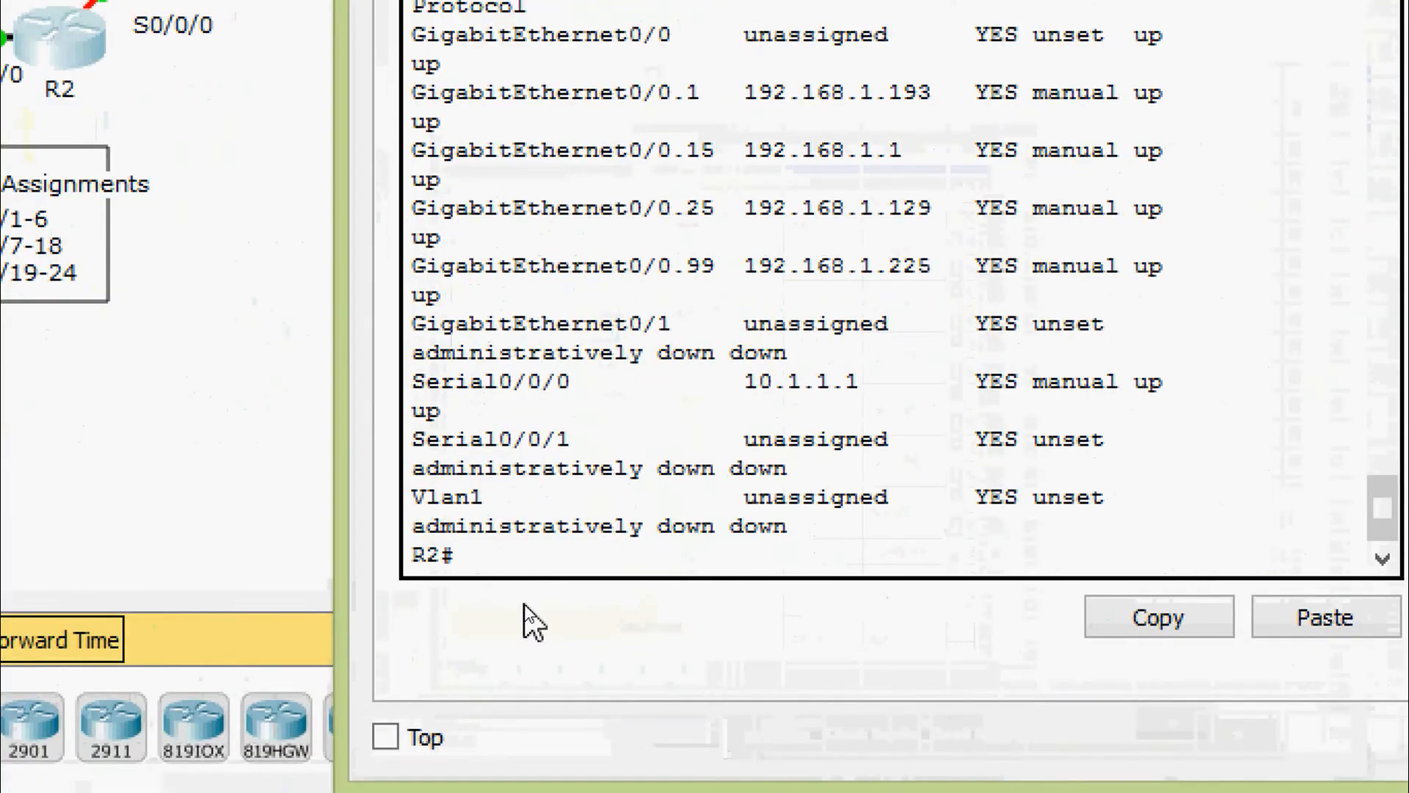
{"action": "key", "text": "Return"}
{"action": "type", "text": "sh"}
{"action": "key", "text": "Tab"}
{"action": "type", "text": "ipv"}
{"action": "key", "text": "Tab"}
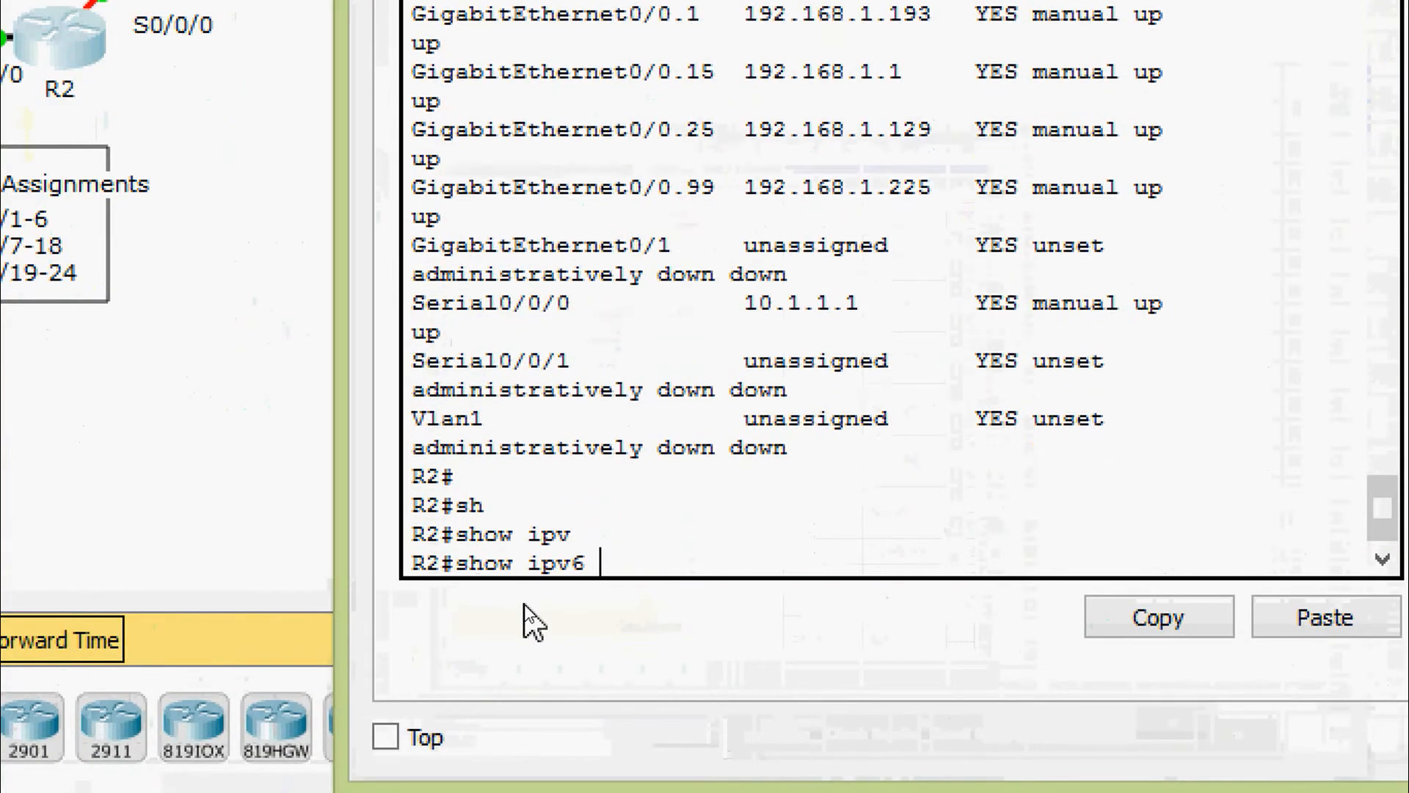
{"action": "type", "text": "inter"}
{"action": "key", "text": "Tab"}
{"action": "type", "text": "b"}
{"action": "key", "text": "Tab"}
{"action": "key", "text": "Return"}
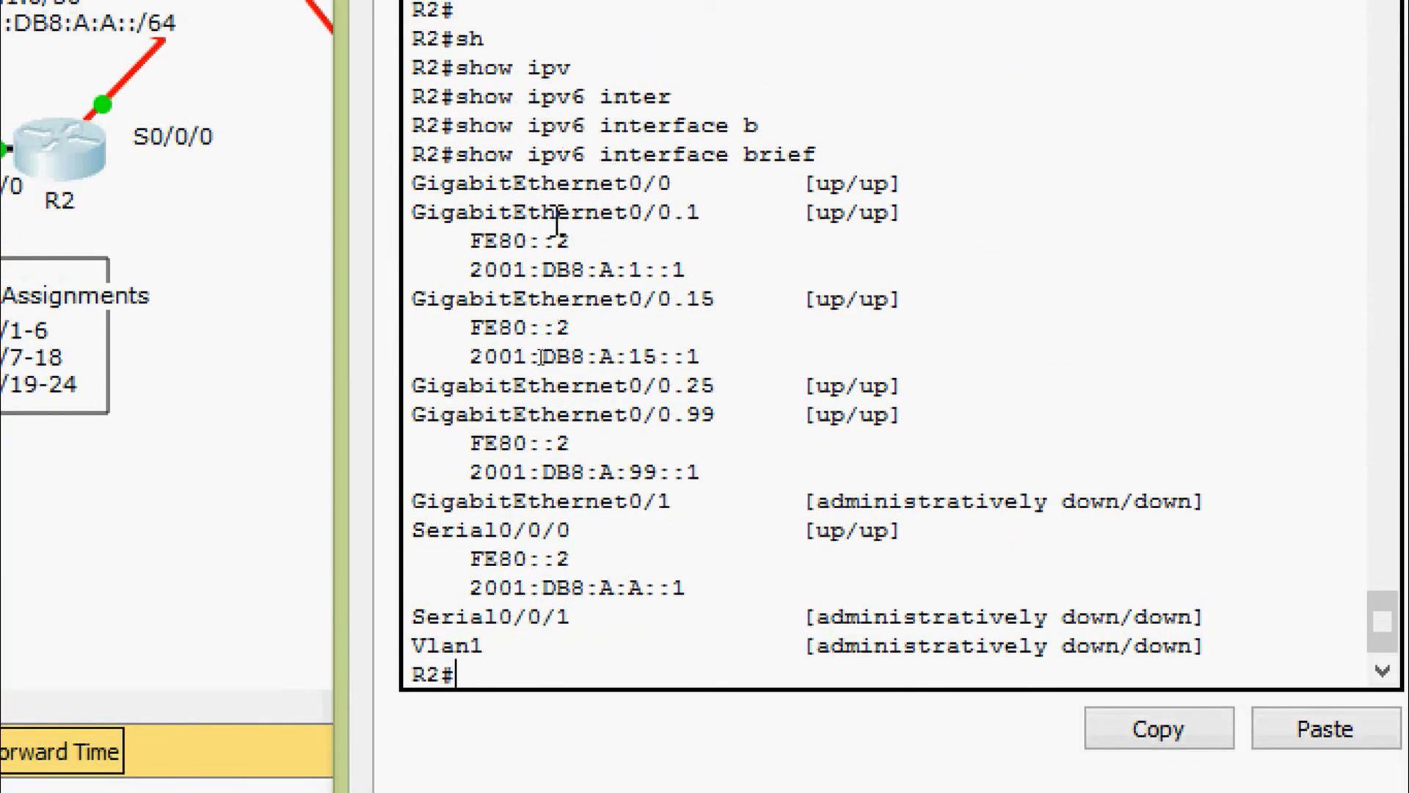
{"action": "left_click_drag", "start_coordinate": [557, 215], "coordinate": [714, 220]}
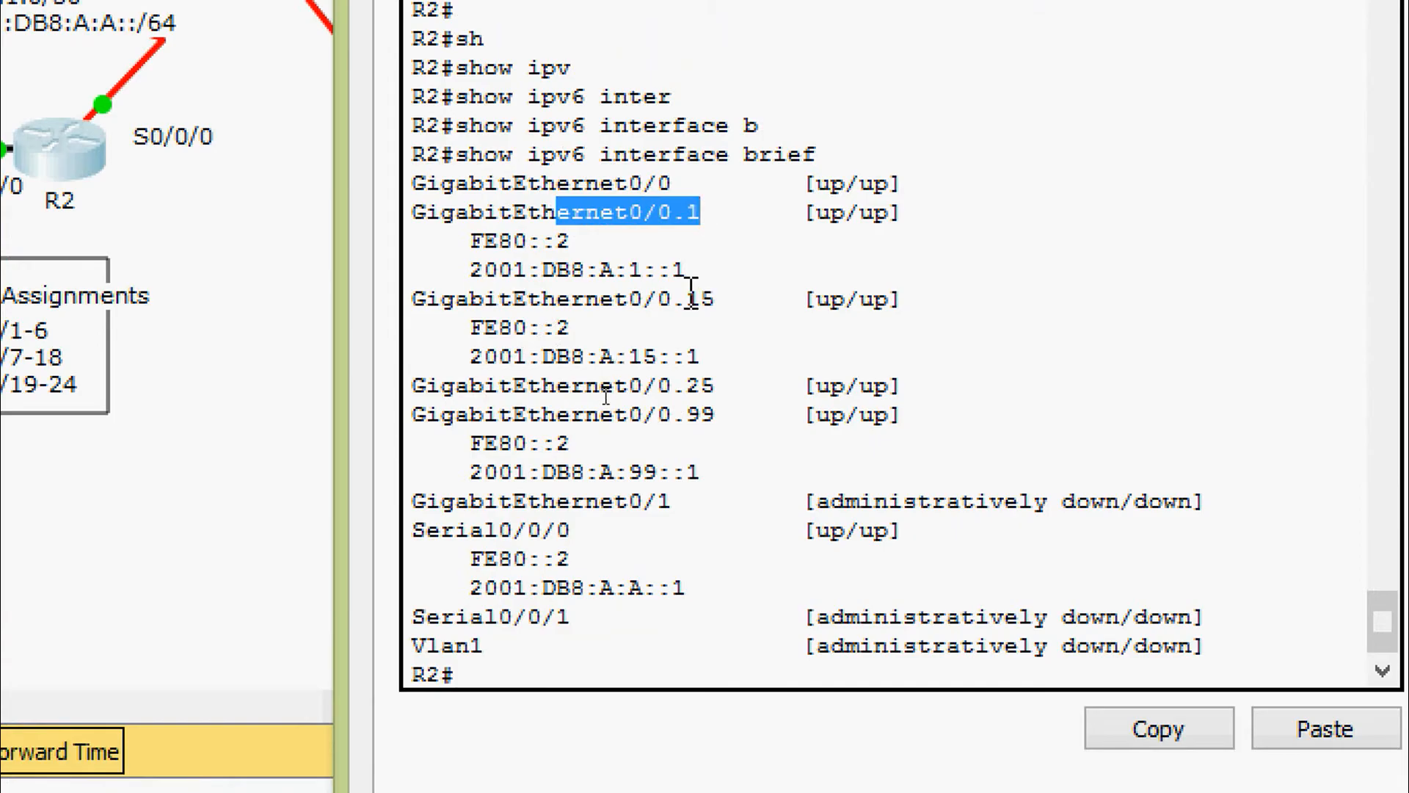
{"action": "left_click_drag", "start_coordinate": [646, 299], "coordinate": [734, 300]}
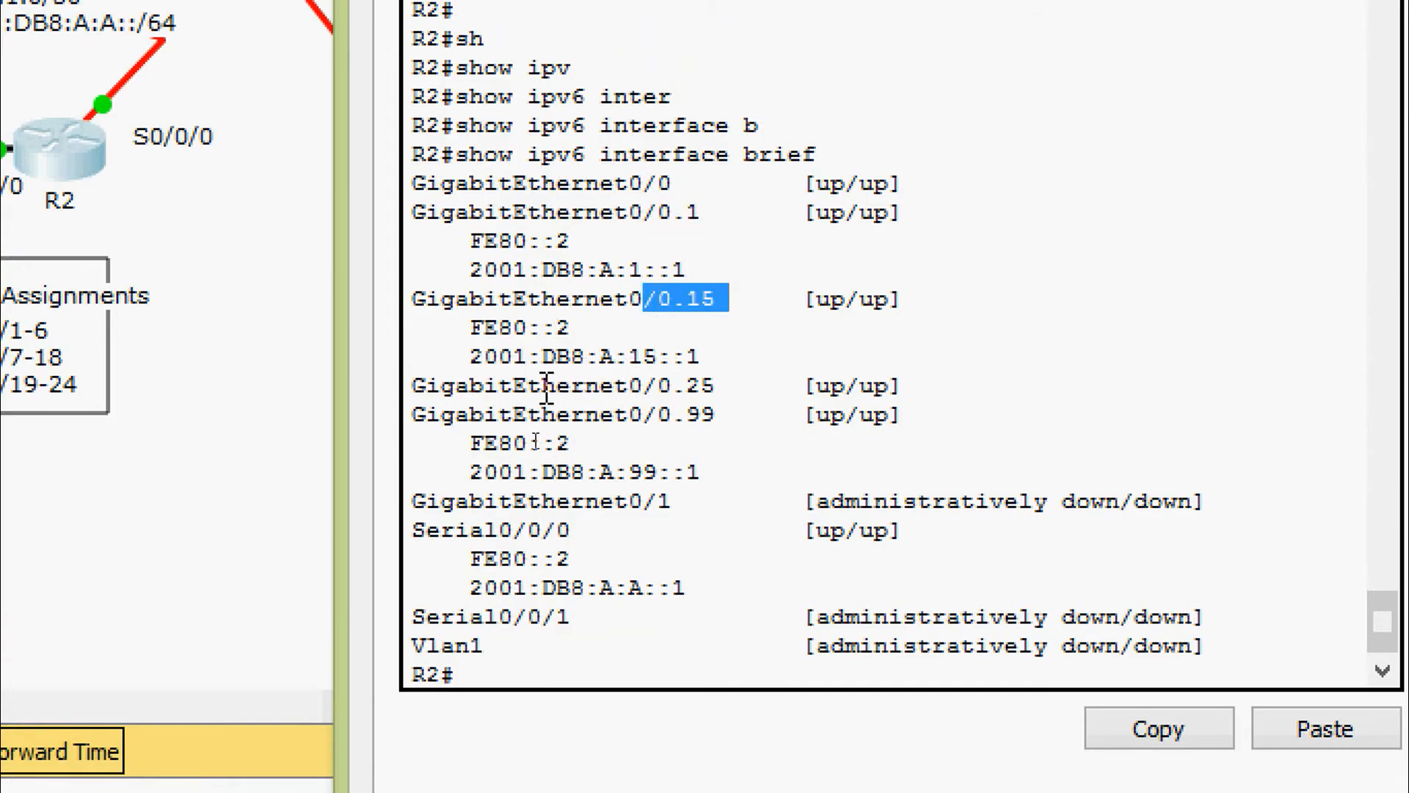
{"action": "left_click_drag", "start_coordinate": [541, 385], "coordinate": [718, 388]}
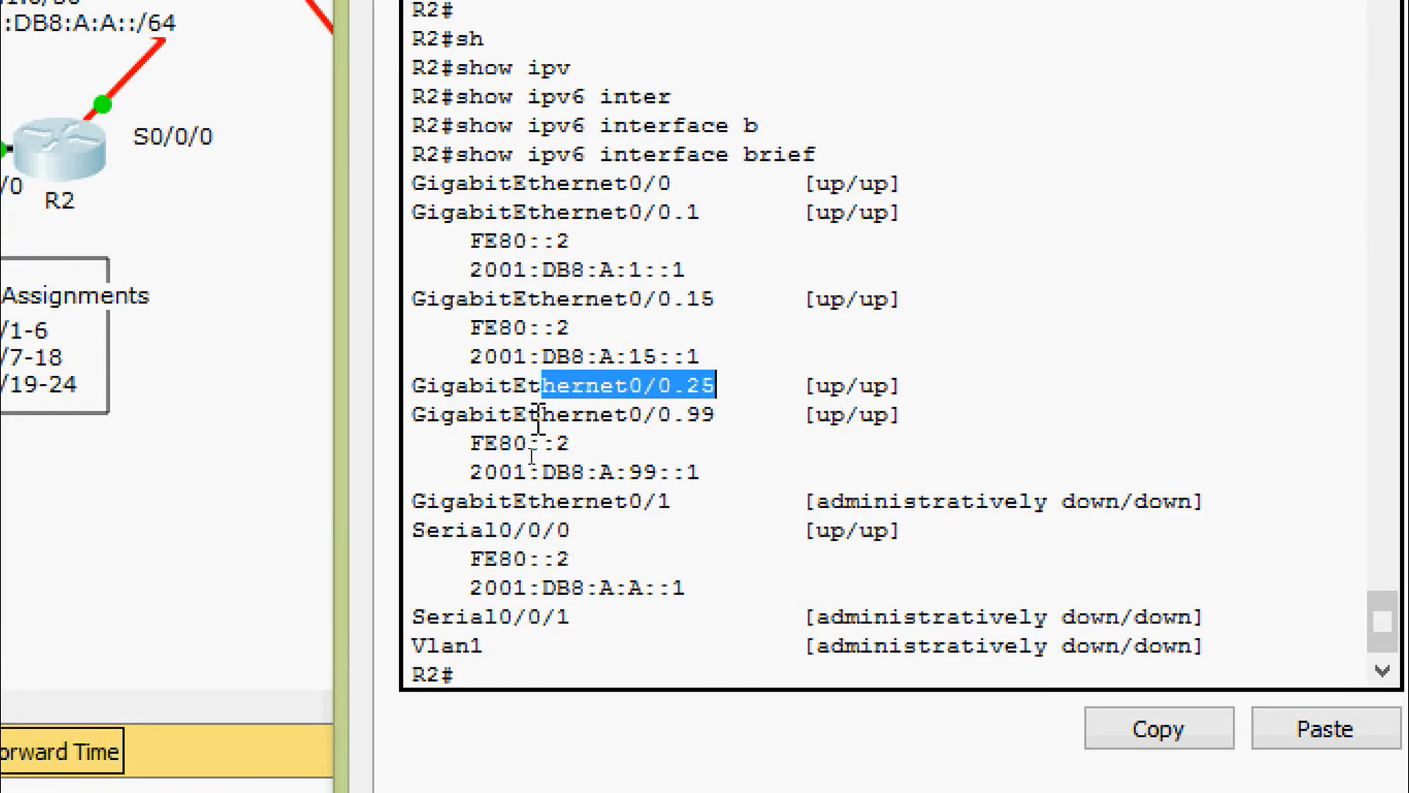
{"action": "left_click_drag", "start_coordinate": [571, 415], "coordinate": [695, 478]}
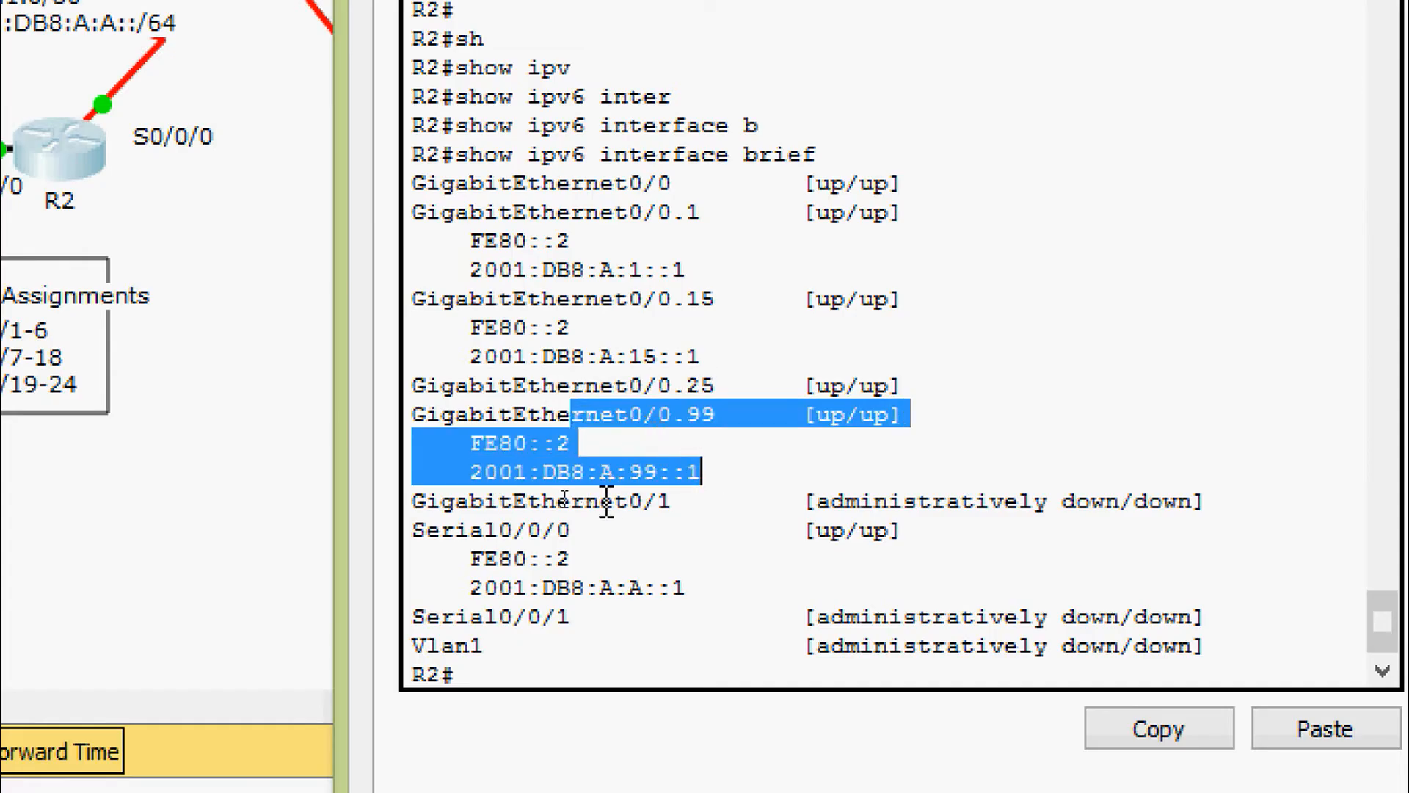
{"action": "left_click_drag", "start_coordinate": [471, 530], "coordinate": [682, 601]}
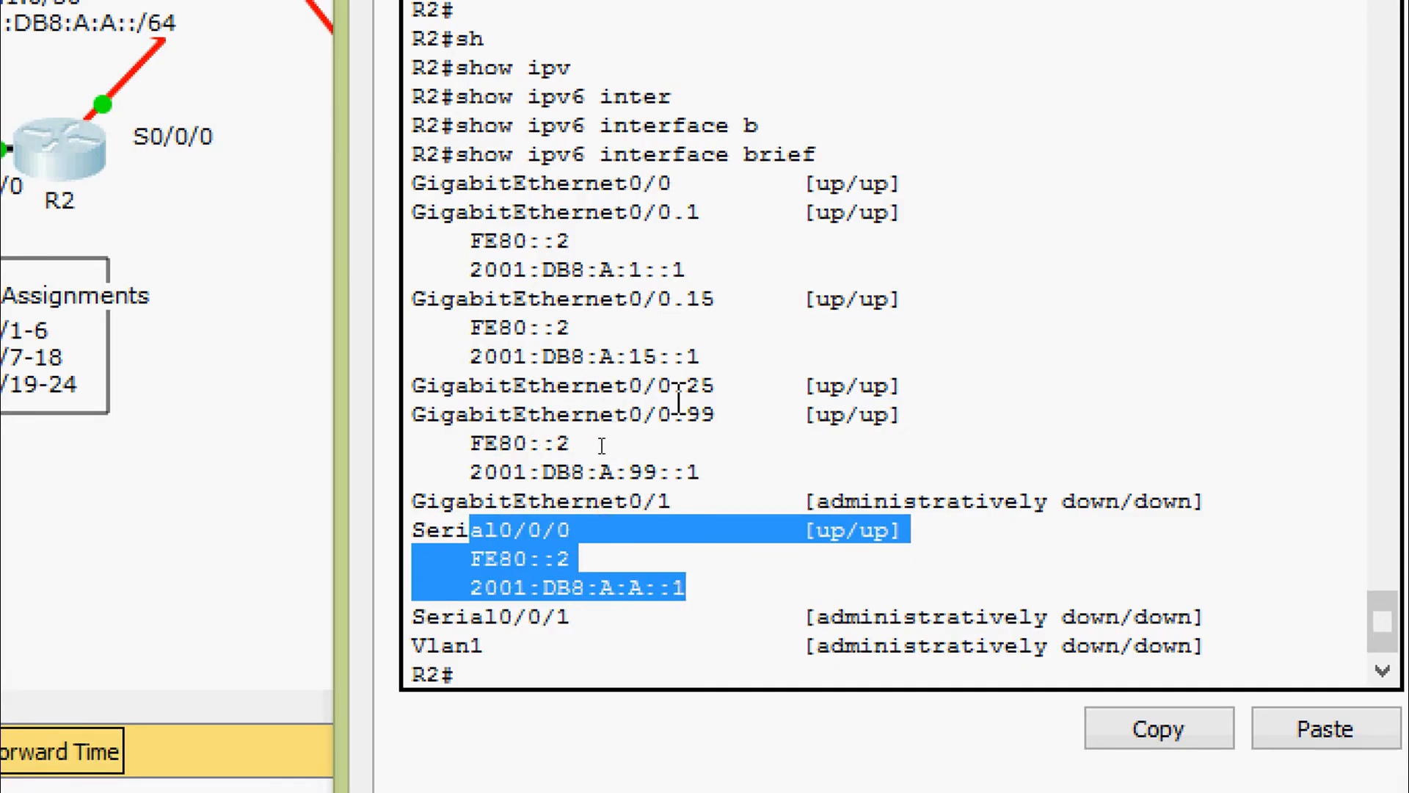
{"action": "left_click_drag", "start_coordinate": [415, 385], "coordinate": [913, 376]}
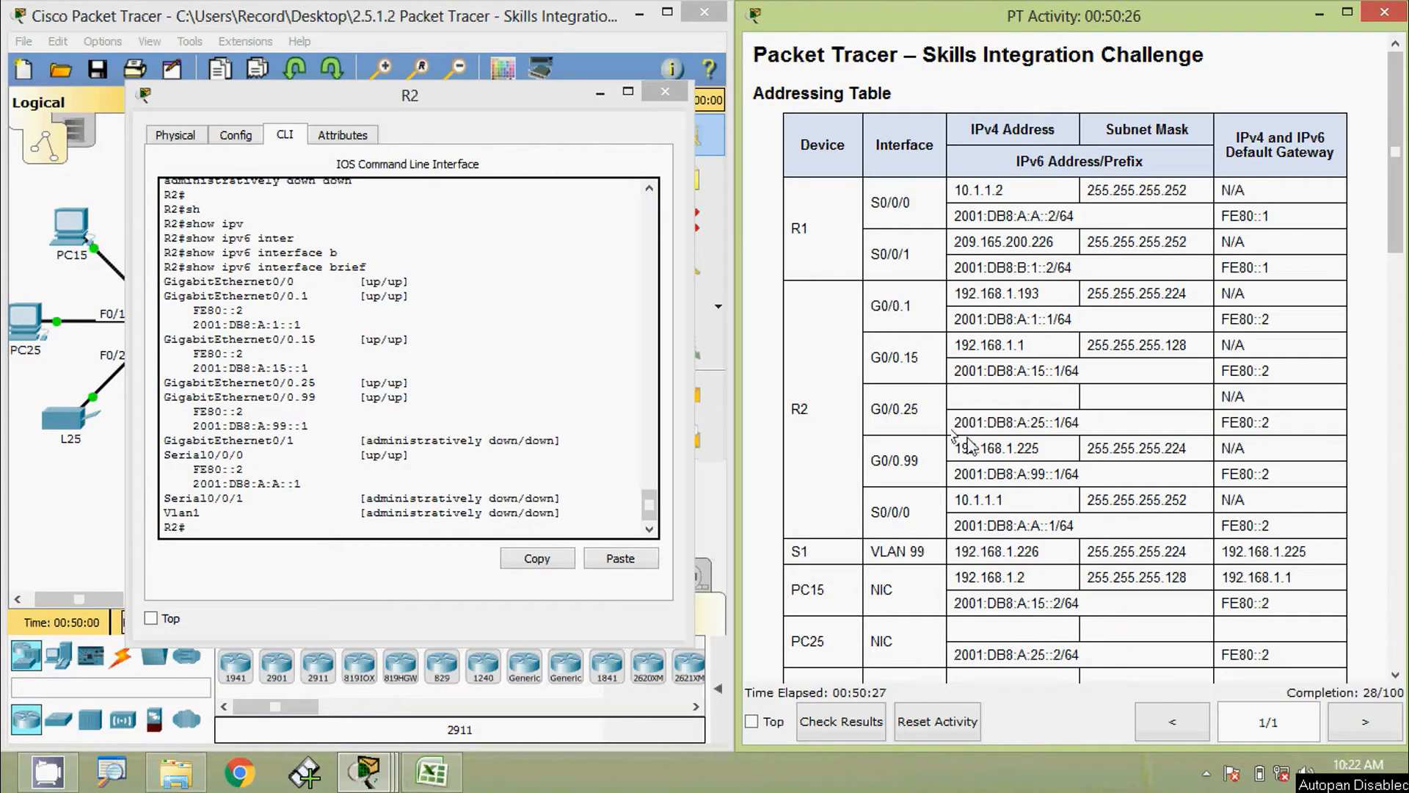
Copy G0/0.25's IPv6 address from the Addressing Table and move R2's CLI window higher
{"action": "left_click_drag", "start_coordinate": [958, 424], "coordinate": [1074, 431]}
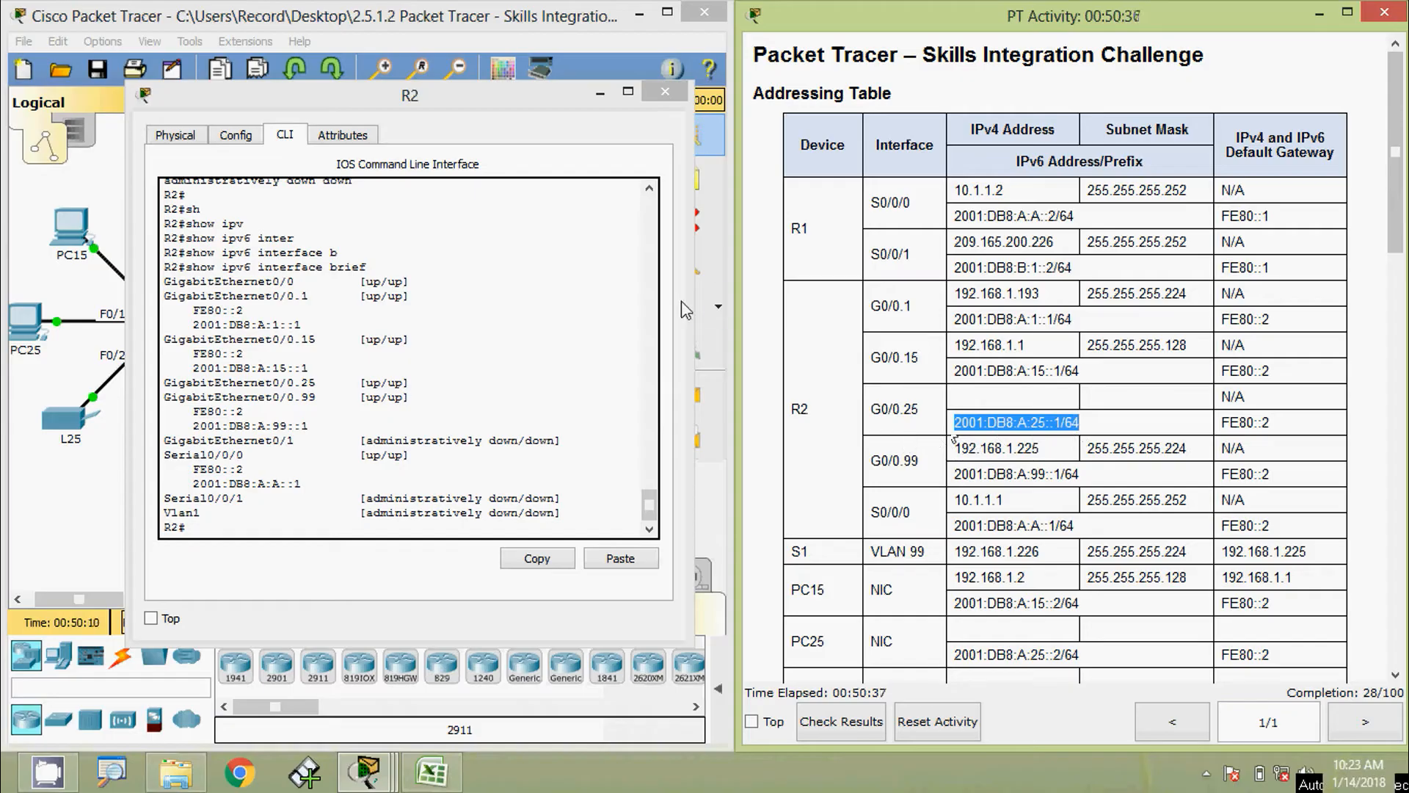
{"action": "left_click_drag", "start_coordinate": [409, 109], "coordinate": [413, 78]}
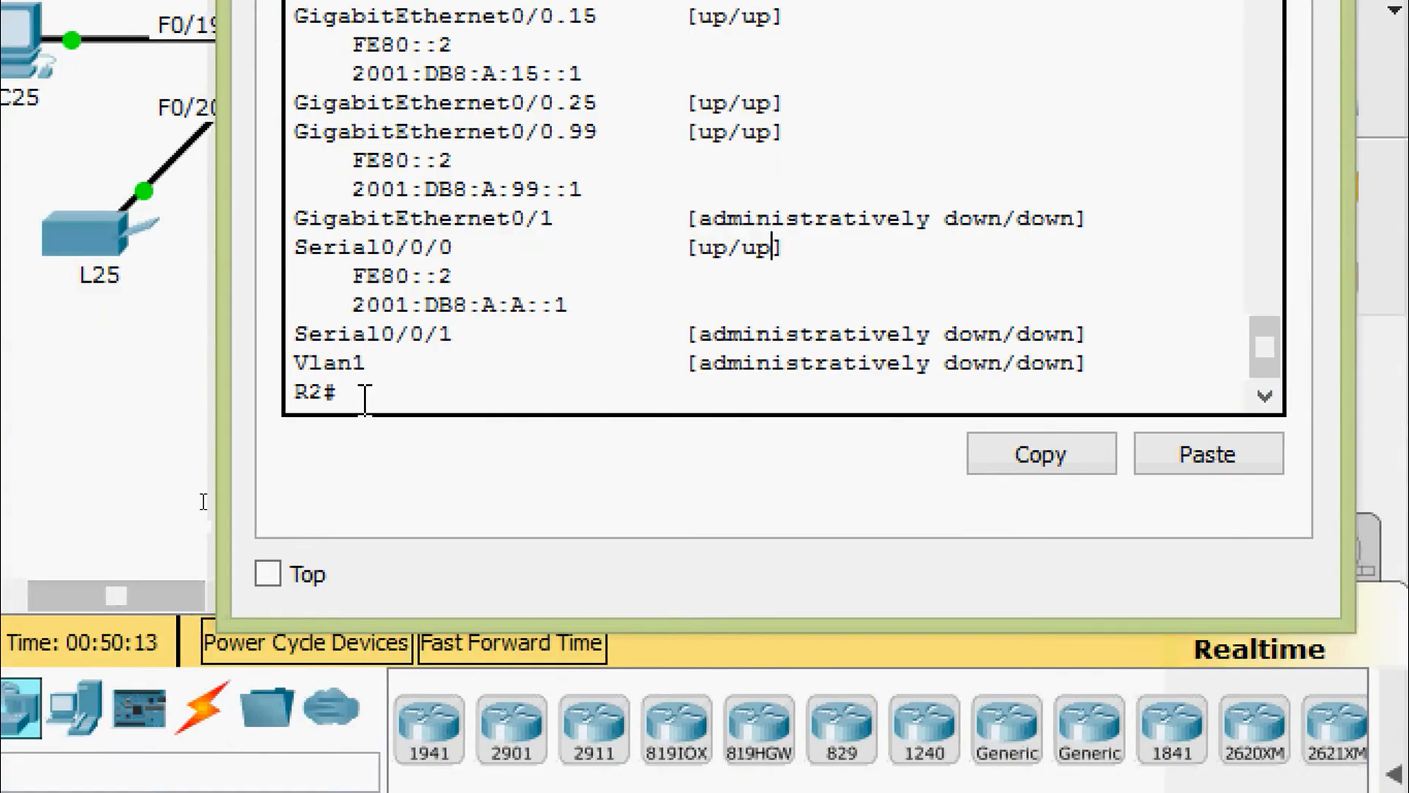
{"action": "key", "text": "Return"}
Enter global configuration and select subinterface GigabitEthernet0/0.25
{"action": "type", "text": "conf"}
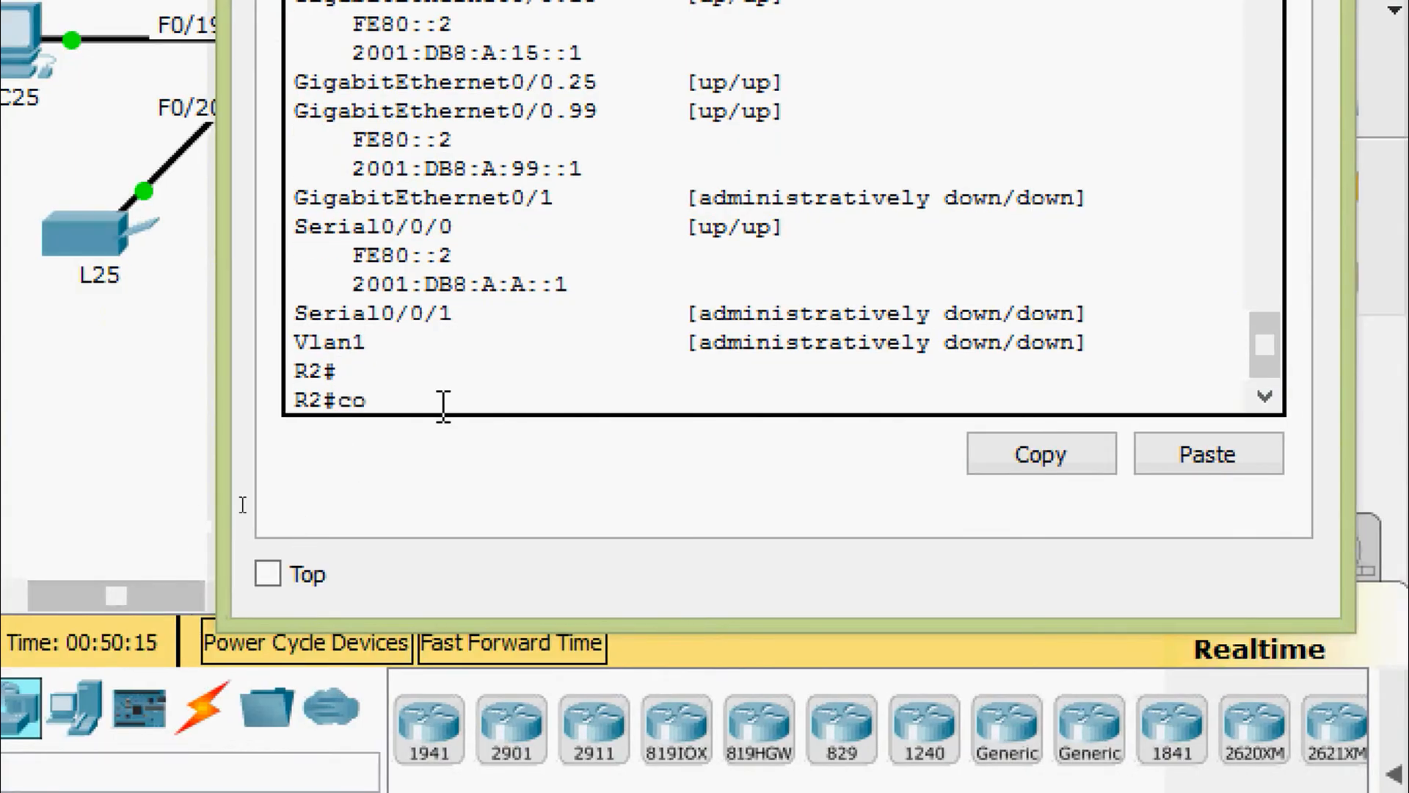
{"action": "key", "text": "Tab"}
{"action": "type", "text": "t"}
{"action": "key", "text": "Tab"}
{"action": "key", "text": "Return"}
{"action": "type", "text": "inter"}
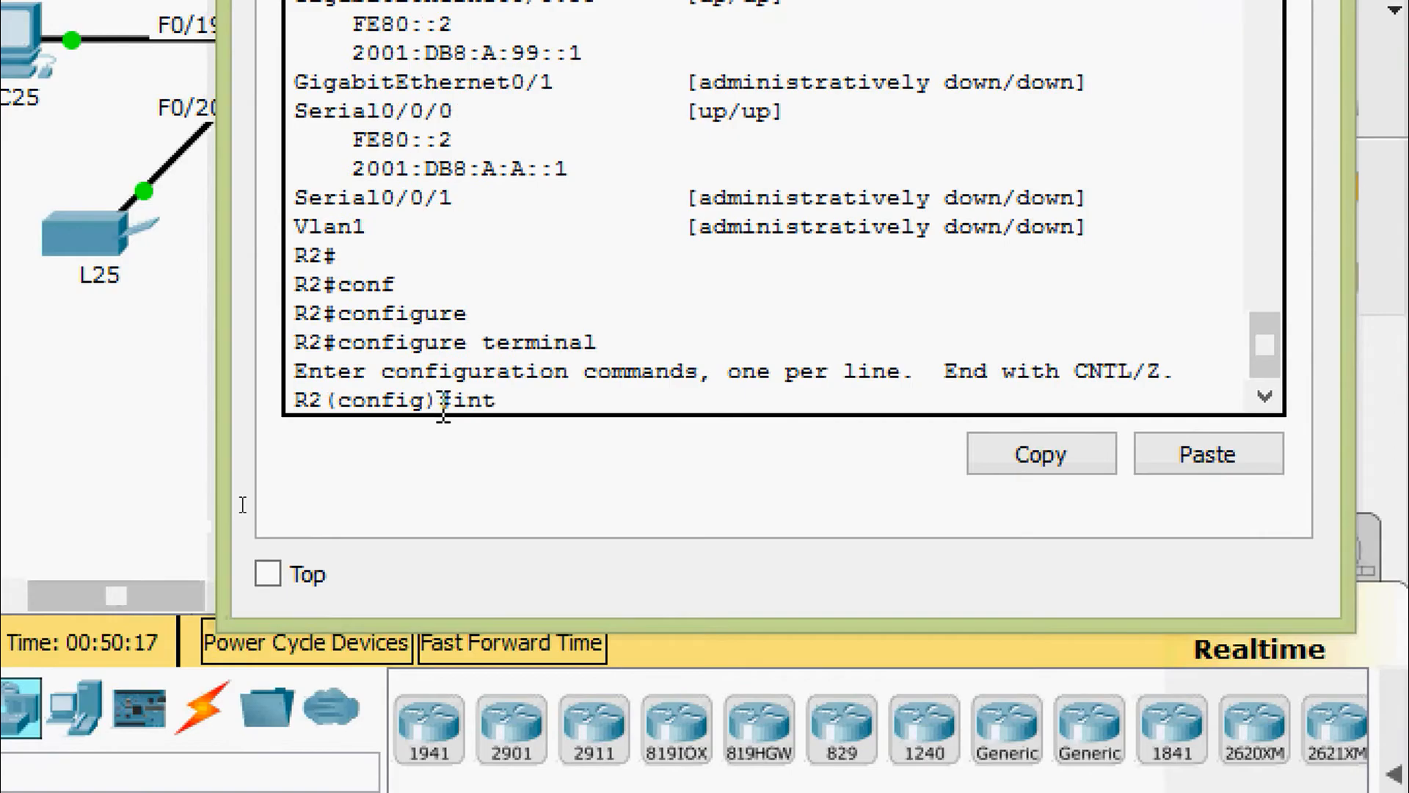
{"action": "key", "text": "Tab"}
{"action": "type", "text": "gi"}
{"action": "key", "text": "Tab"}
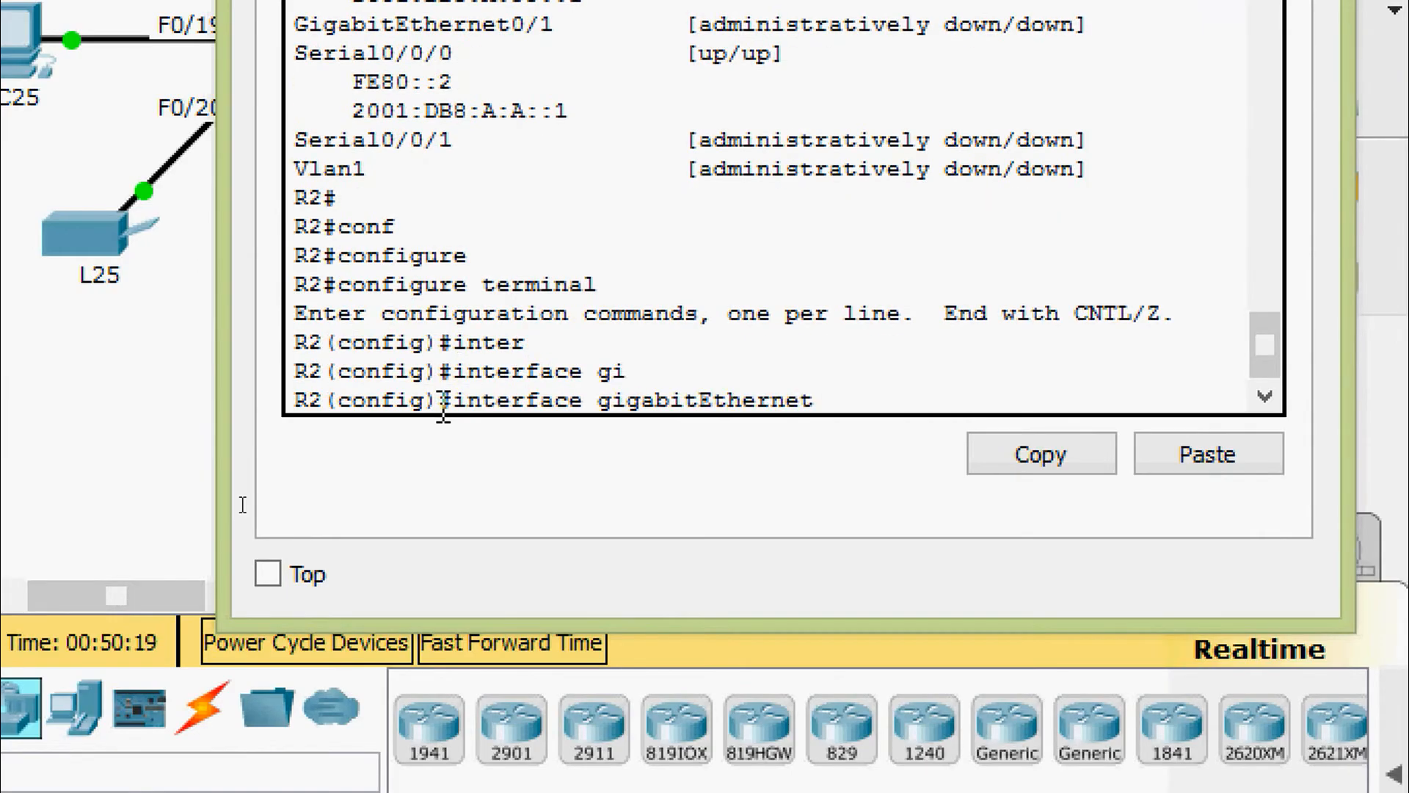
{"action": "type", "text": "0/0.25"}
{"action": "key", "text": "Return"}
{"action": "key", "text": "Return"}
Start an ipv6 address command, paste 192.168.1.193 by mistake, and recopy the IPv6 address
{"action": "type", "text": "ipv"}
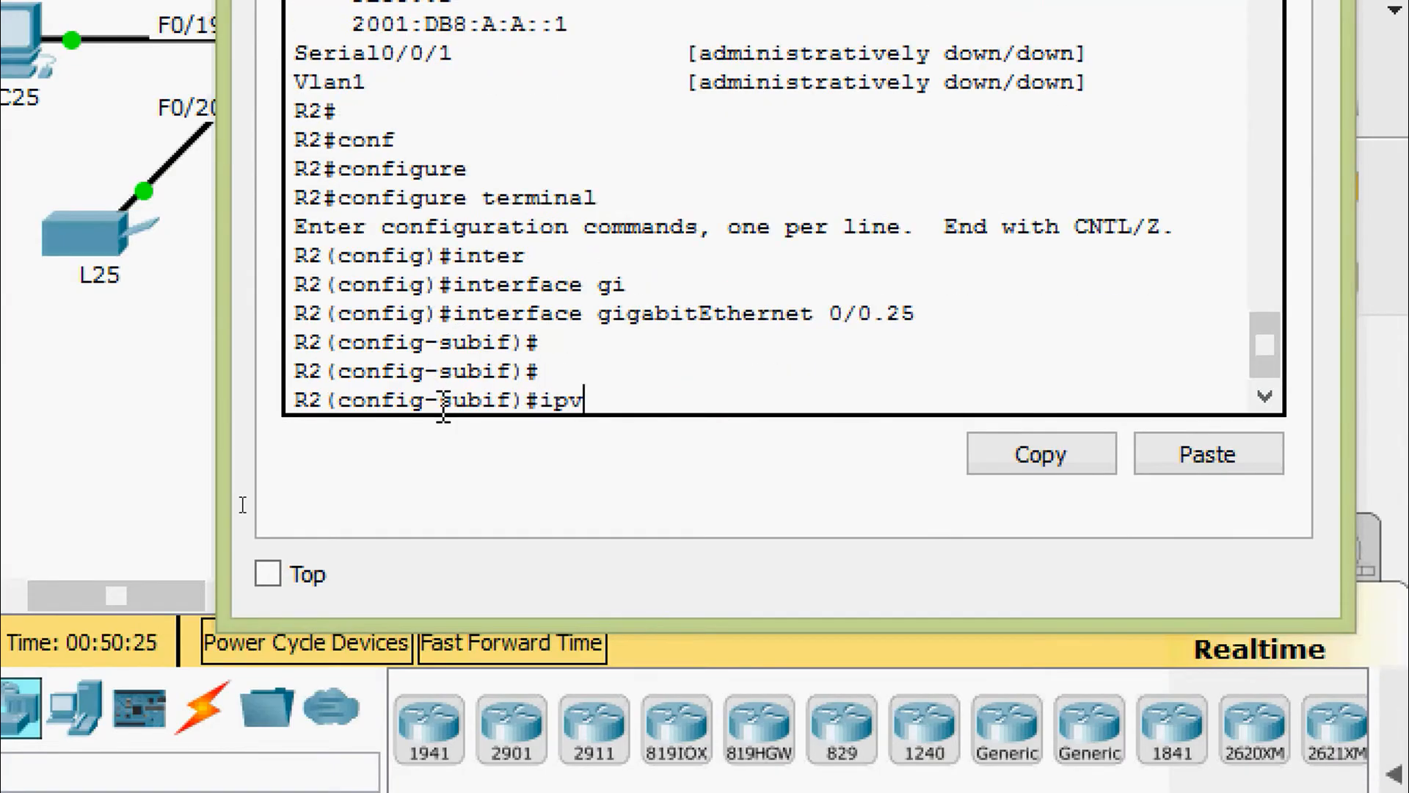
{"action": "key", "text": "Tab"}
{"action": "type", "text": "ad"}
{"action": "key", "text": "Tab"}
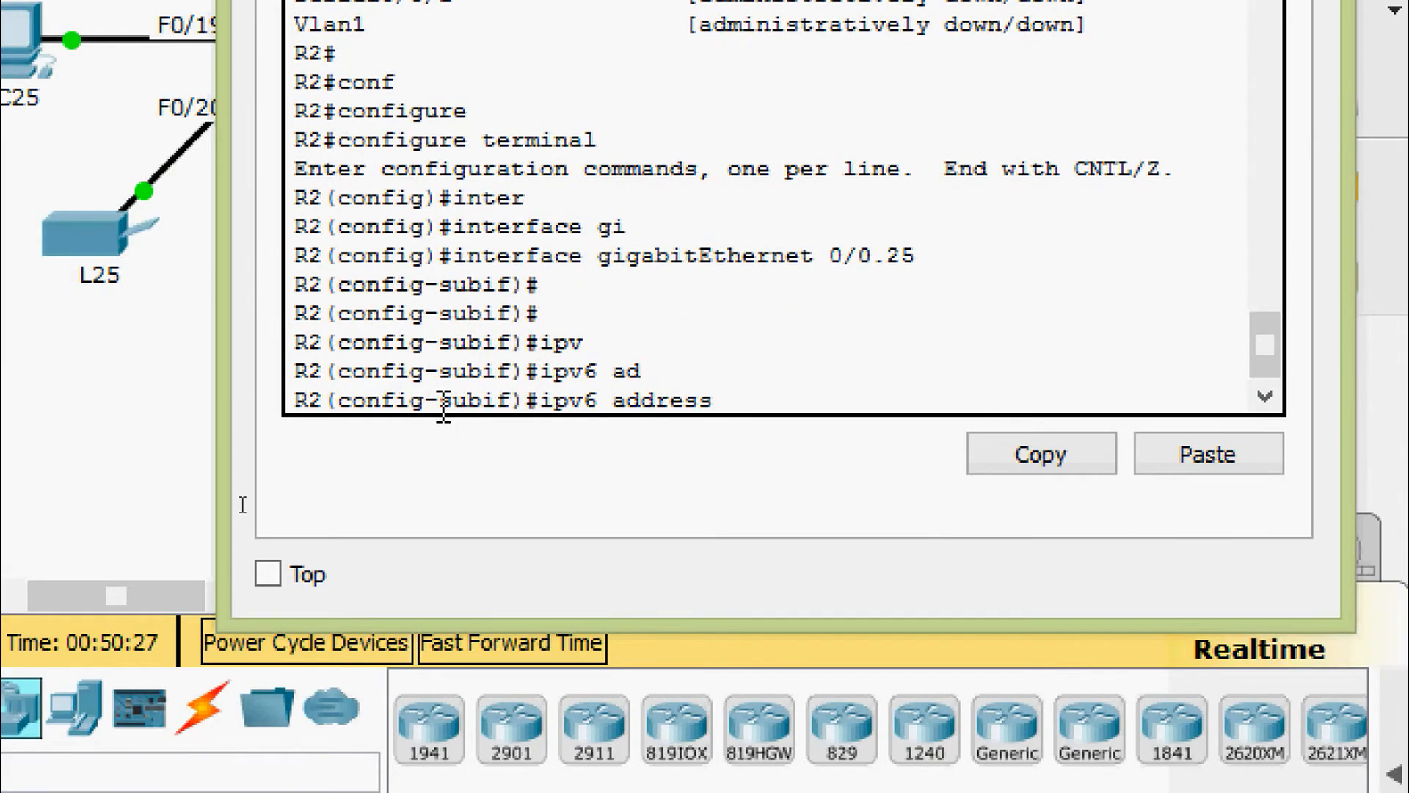
{"action": "right_click", "coordinate": [734, 400]}
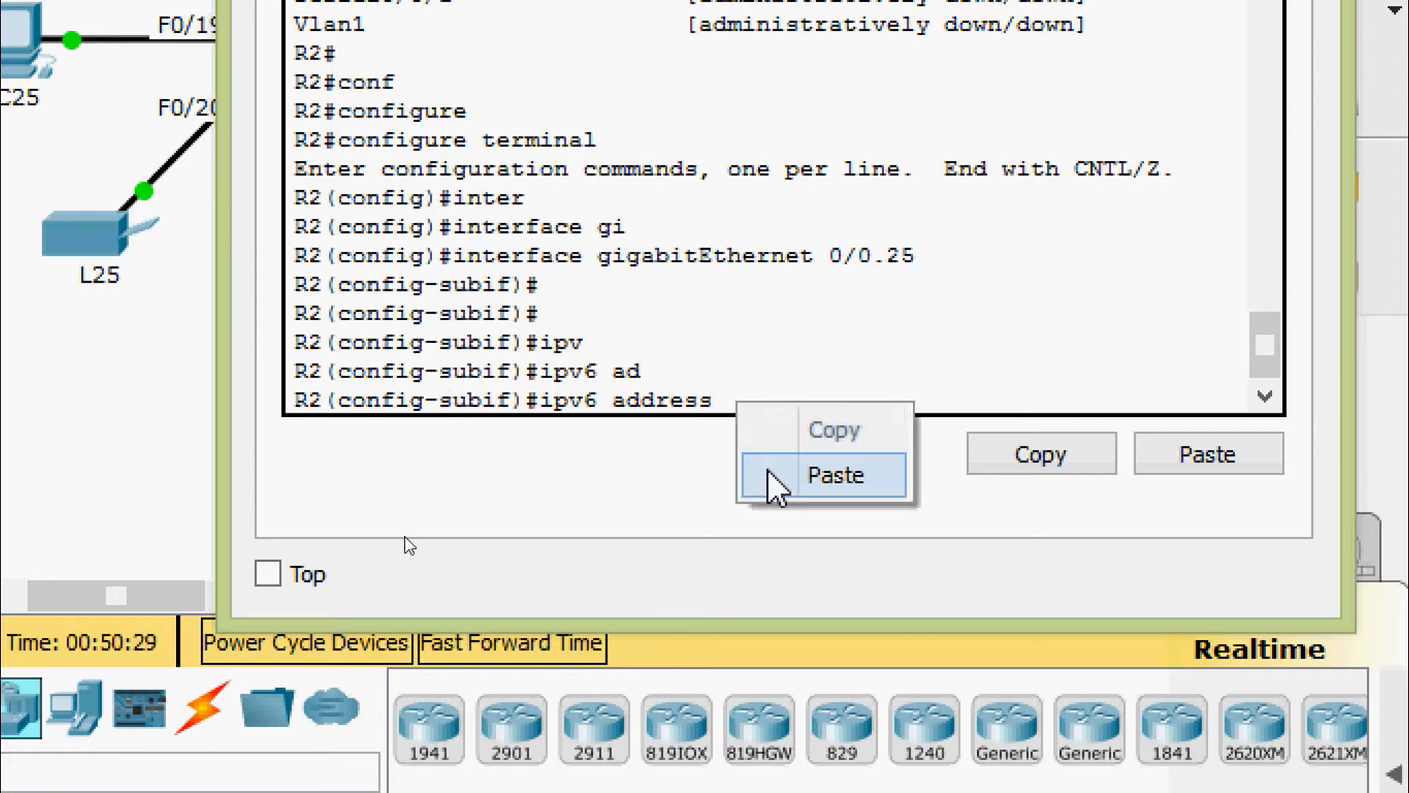
{"action": "left_click", "coordinate": [776, 477]}
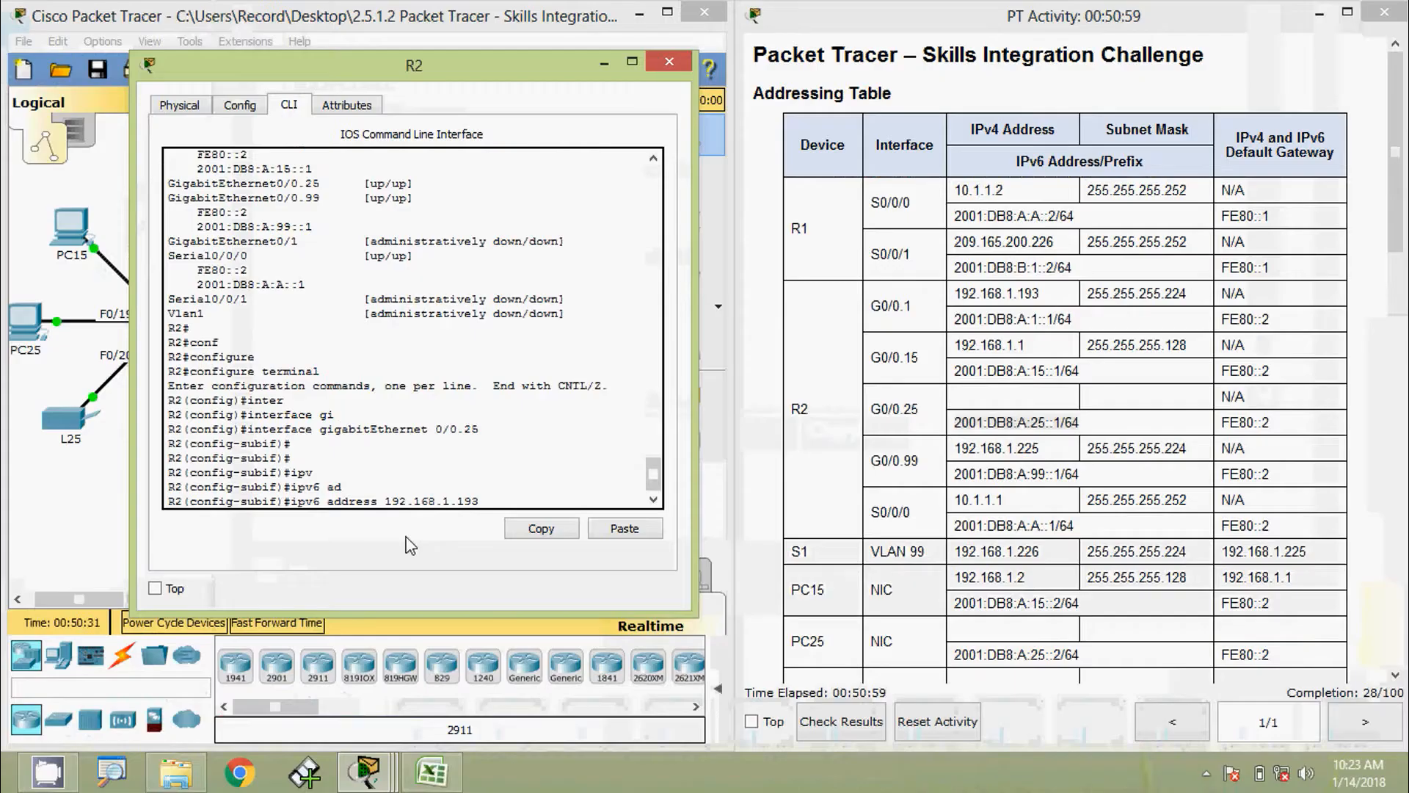
{"action": "left_click", "coordinate": [967, 439]}
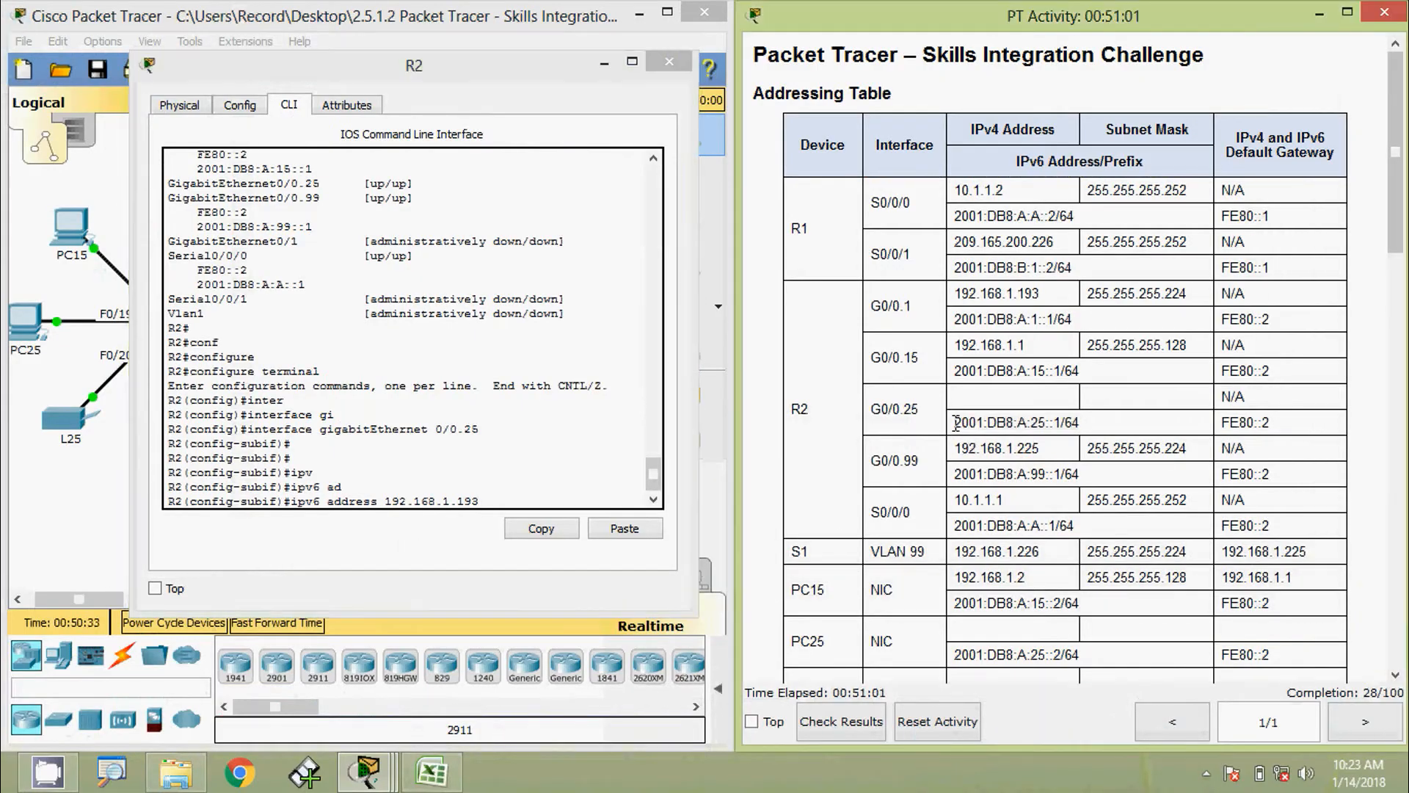
{"action": "left_click_drag", "start_coordinate": [954, 422], "coordinate": [1083, 422]}
{"action": "key", "text": "ctrl+c"}
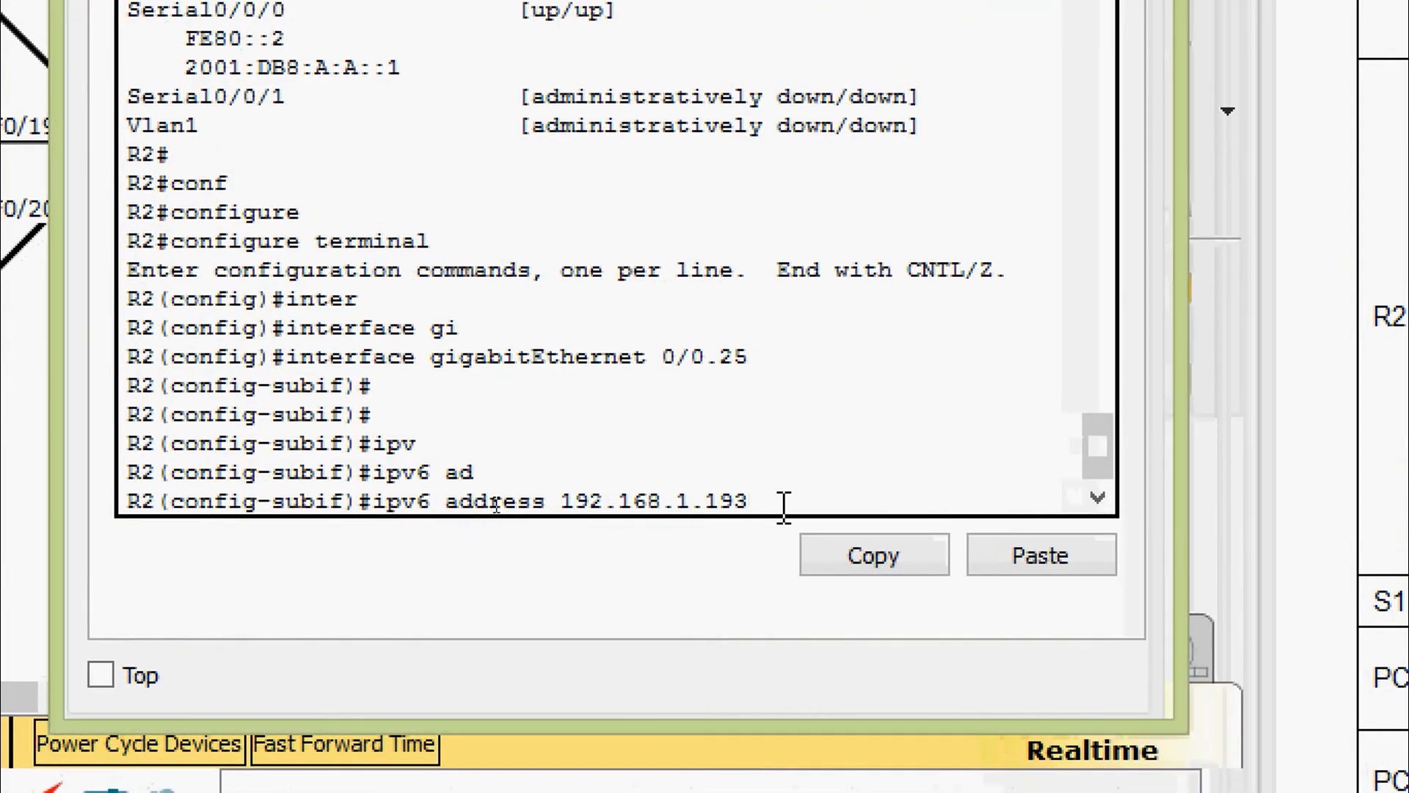
Replace the pasted text and give G0/0.25 IPv6 address 2001:DB8:A:25::1/64
{"action": "key", "text": "BackSpace"}
{"action": "key", "text": "BackSpace"}
{"action": "key", "text": "BackSpace"}
{"action": "key", "text": "BackSpace"}
{"action": "key", "text": "BackSpace"}
{"action": "key", "text": "BackSpace"}
{"action": "key", "text": "BackSpace"}
{"action": "key", "text": "BackSpace"}
{"action": "key", "text": "BackSpace"}
{"action": "key", "text": "BackSpace"}
{"action": "key", "text": "BackSpace"}
{"action": "key", "text": "BackSpace"}
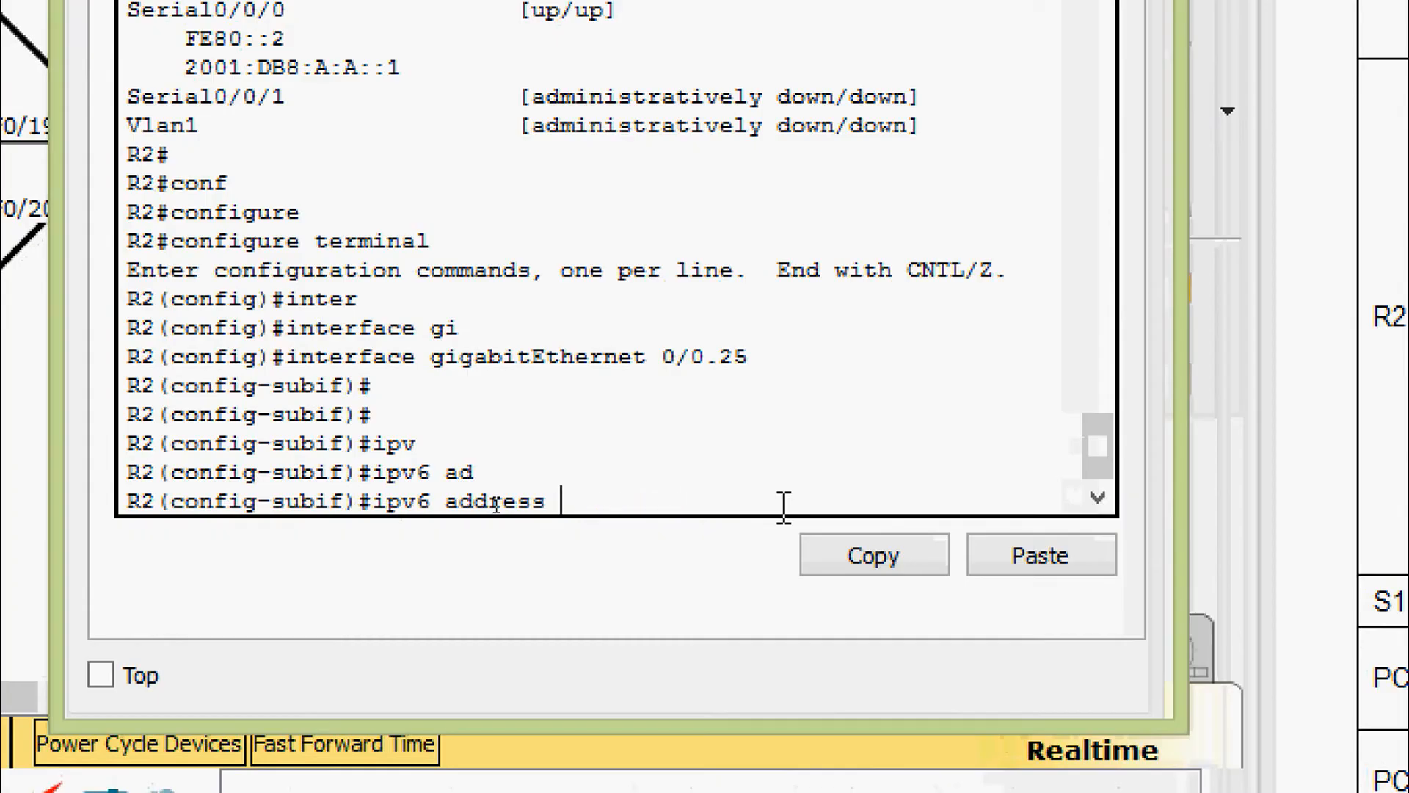
{"action": "right_click", "coordinate": [771, 506]}
{"action": "left_click", "coordinate": [837, 576]}
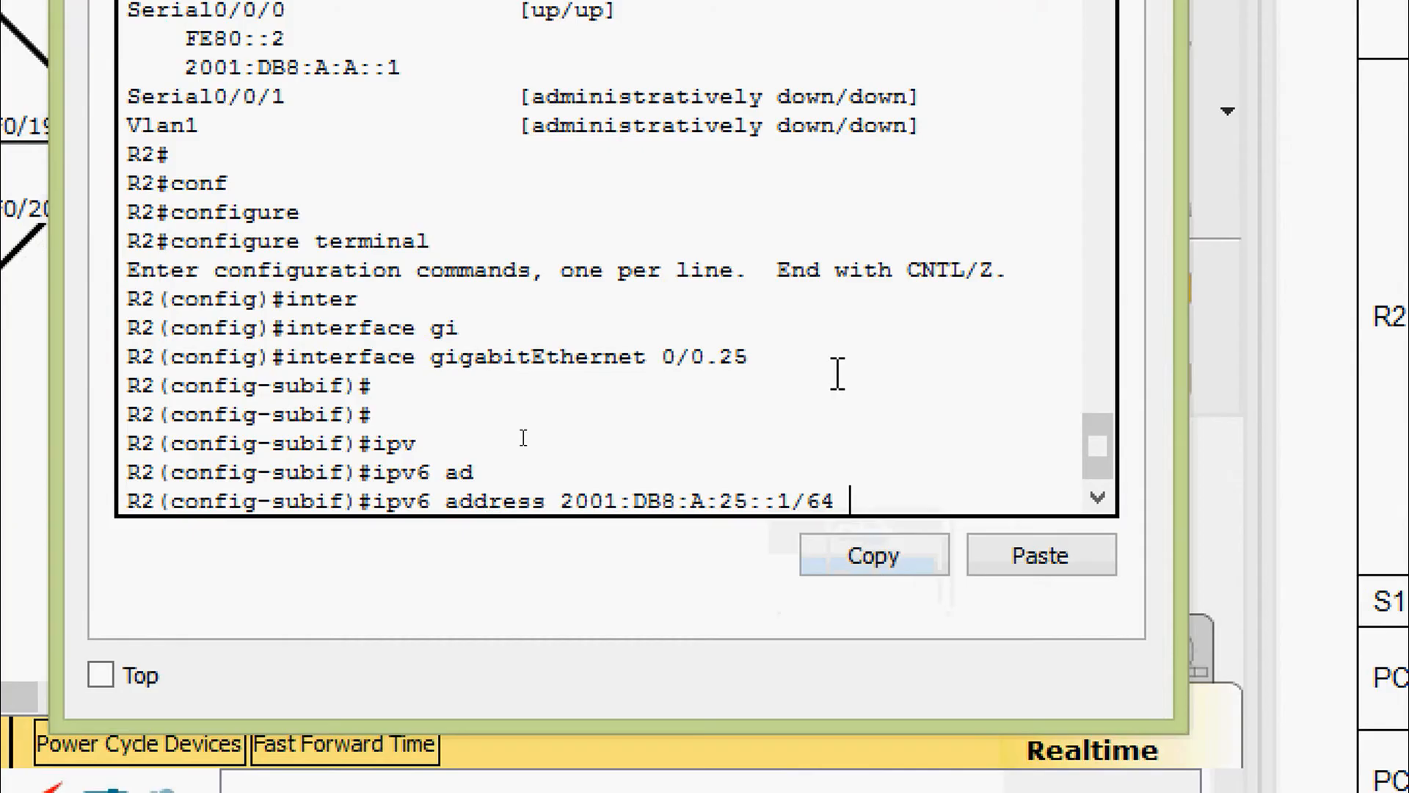
{"action": "key", "text": "Return"}
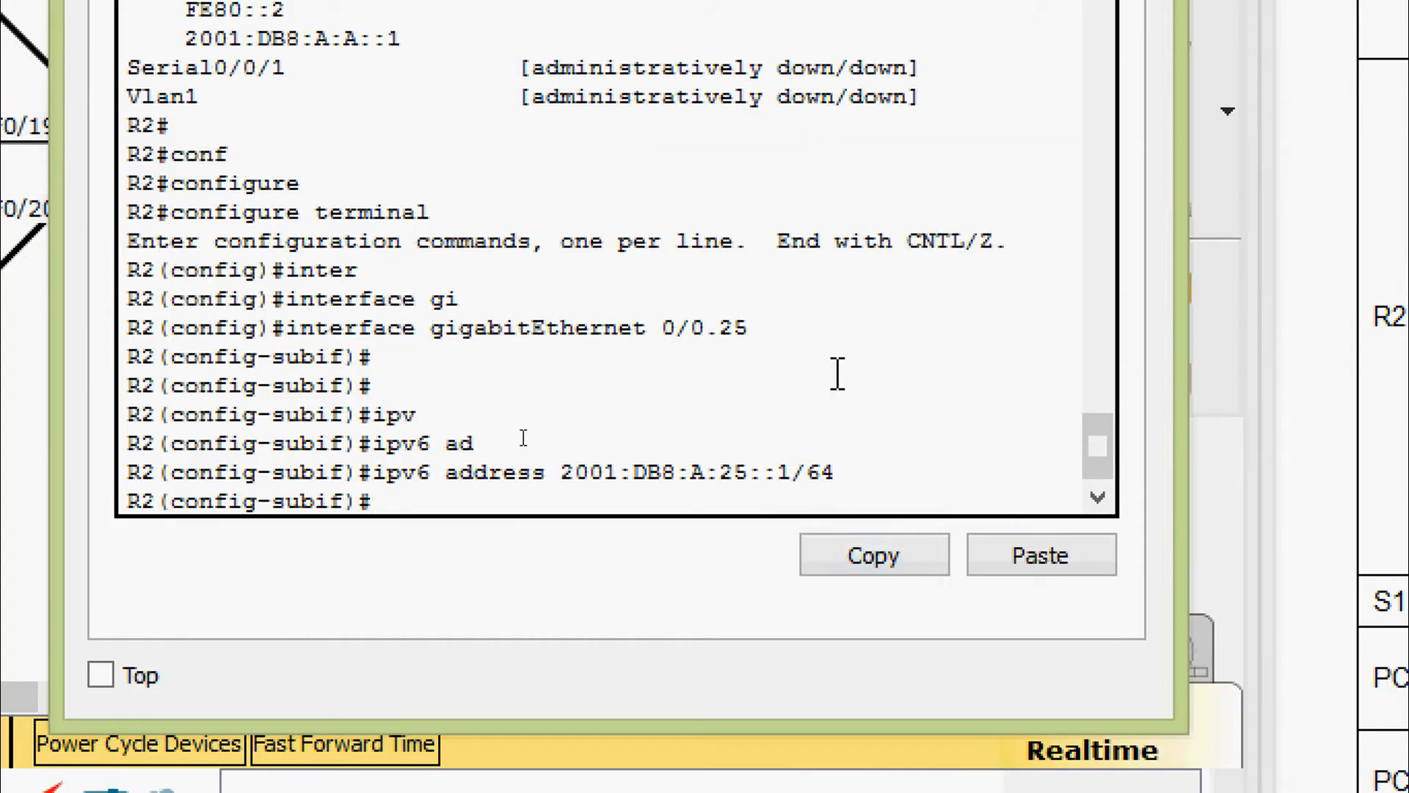
Set G0/0.25's link-local IPv6 address to FE80::2
{"action": "type", "text": "ipv"}
{"action": "key", "text": "Tab"}
{"action": "type", "text": "ad"}
{"action": "key", "text": "Tab"}
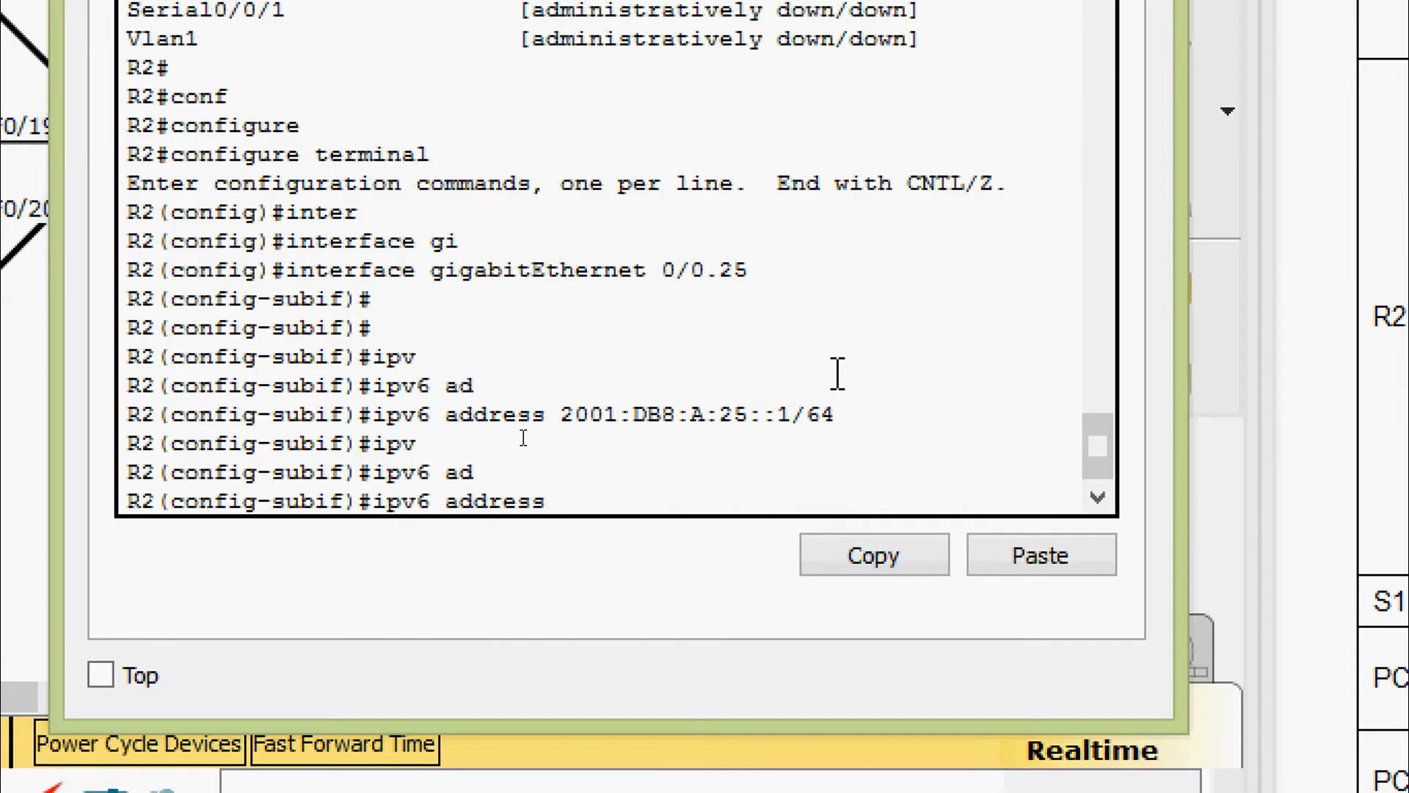
{"action": "type", "text": "FE80::2 link"}
{"action": "key", "text": "Tab"}
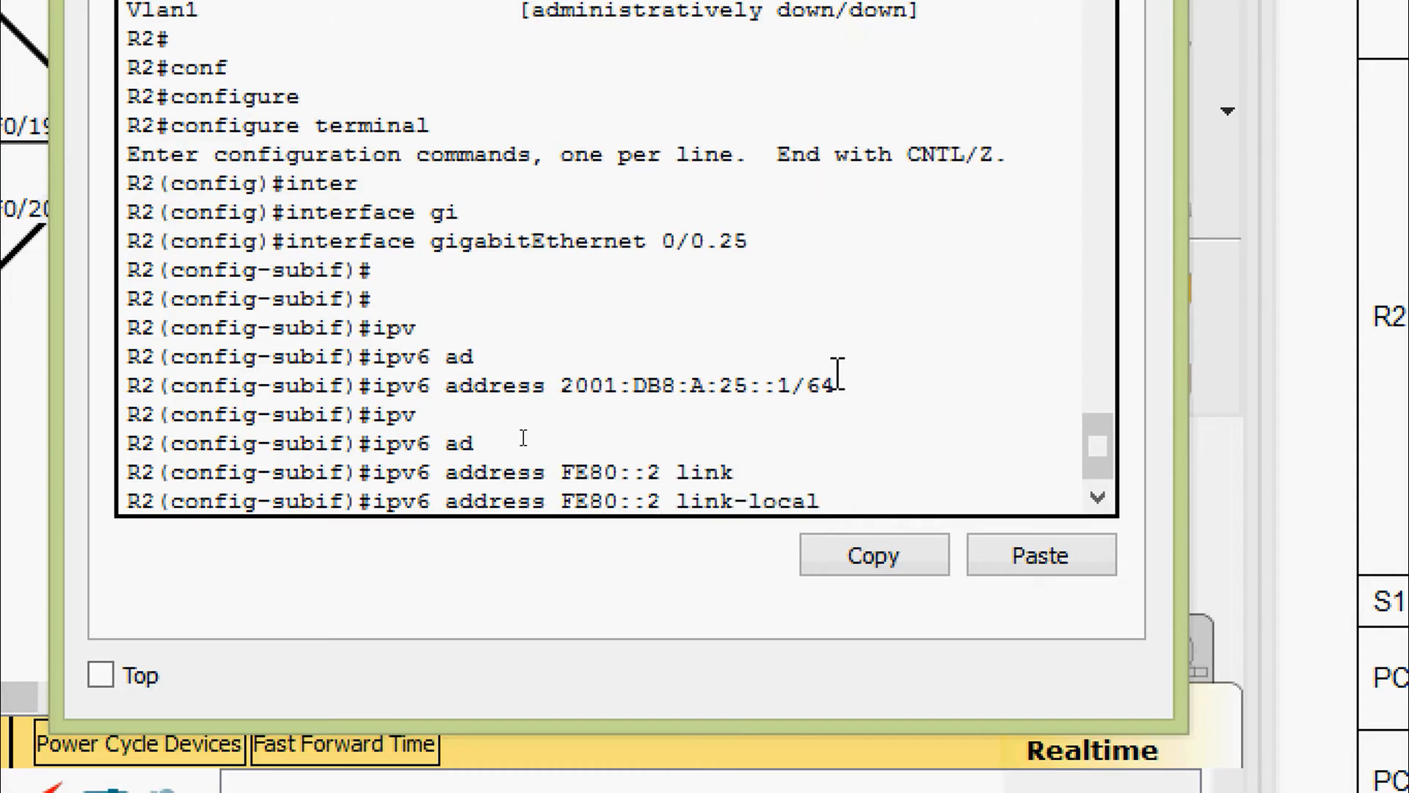
{"action": "key", "text": "Return"}
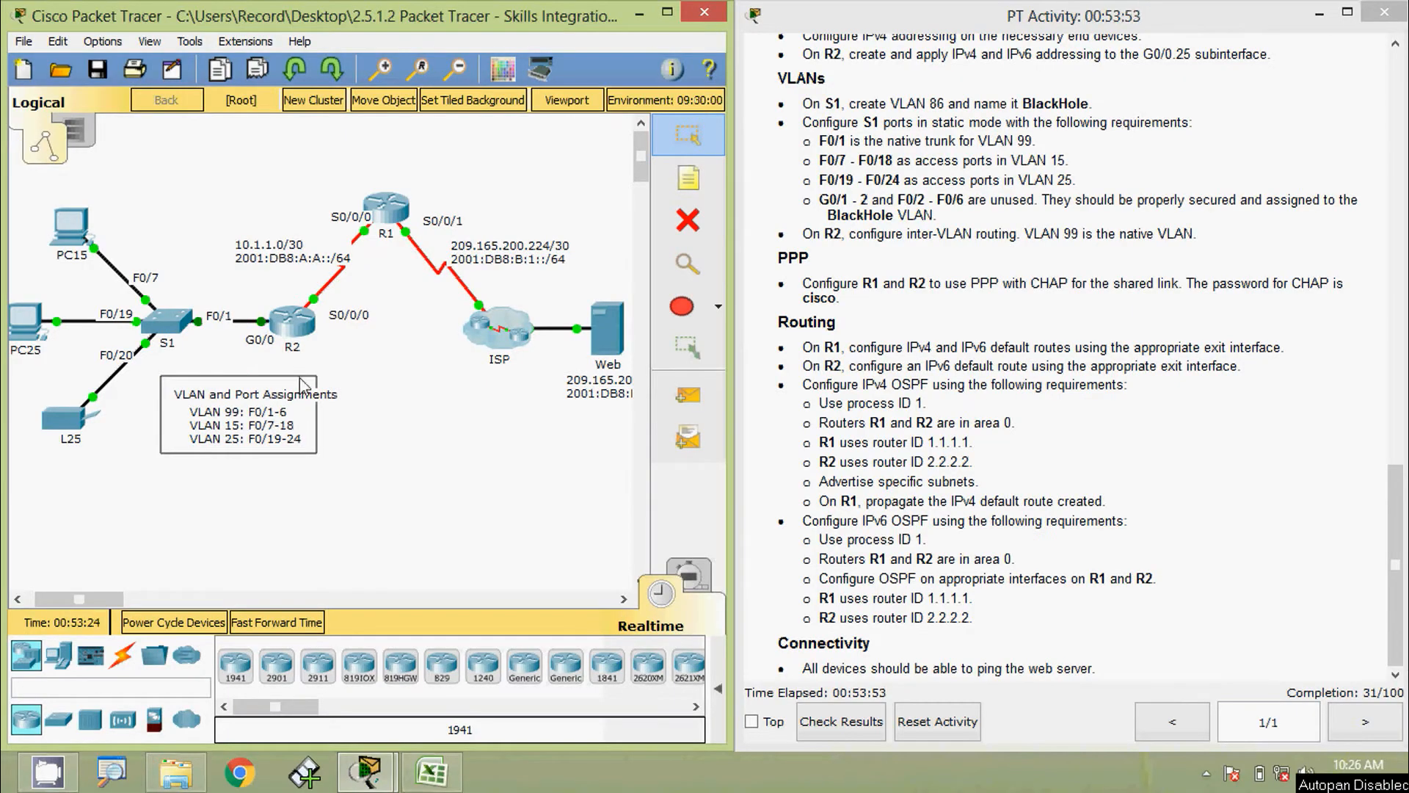
On R2's command line, leave subinterface mode and re-enter global configuration mode
{"action": "left_click", "coordinate": [294, 330]}
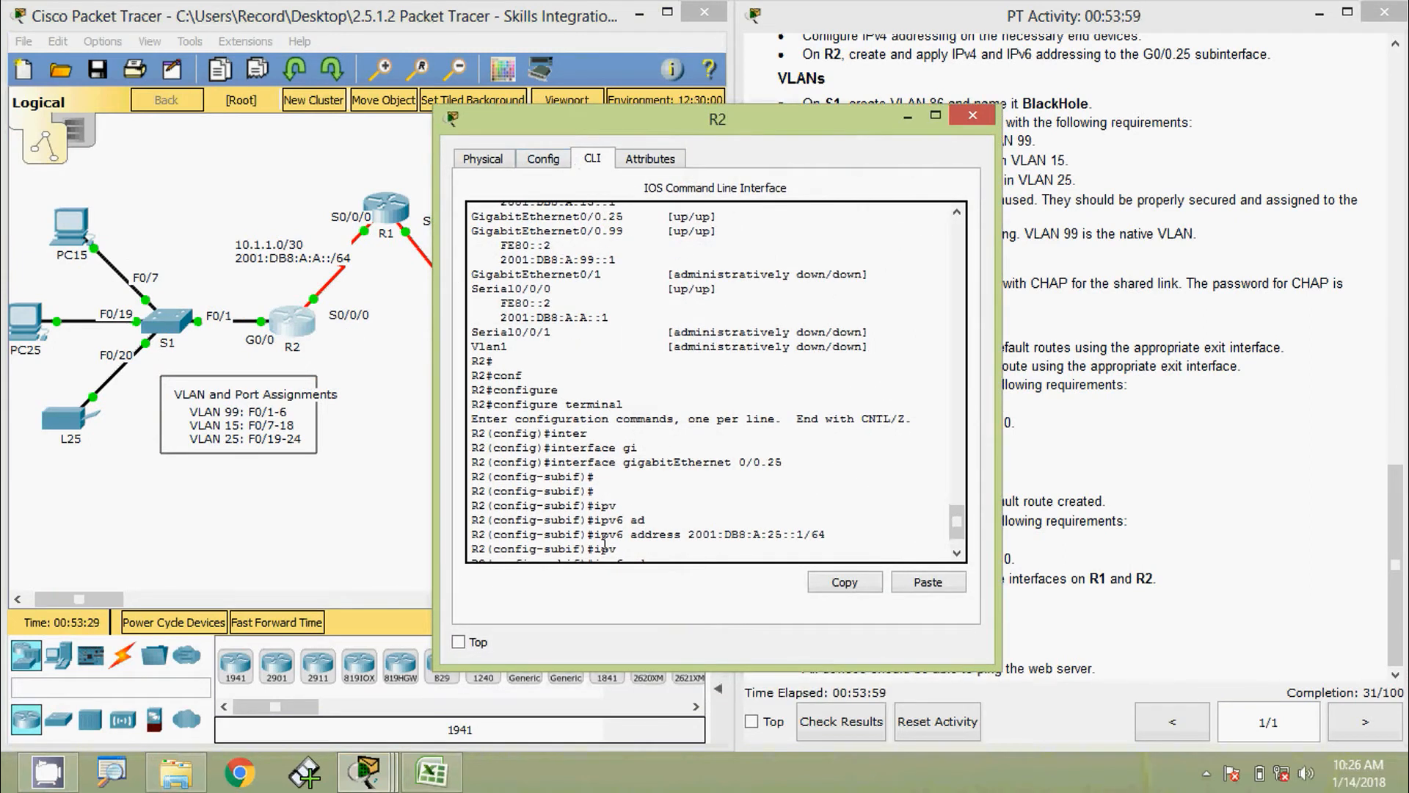
{"action": "scroll", "coordinate": [602, 521], "scroll_direction": "down", "scroll_amount": 2}
{"action": "key", "text": "ctrl+z"}
{"action": "key", "text": "Return"}
{"action": "key", "text": "Return"}
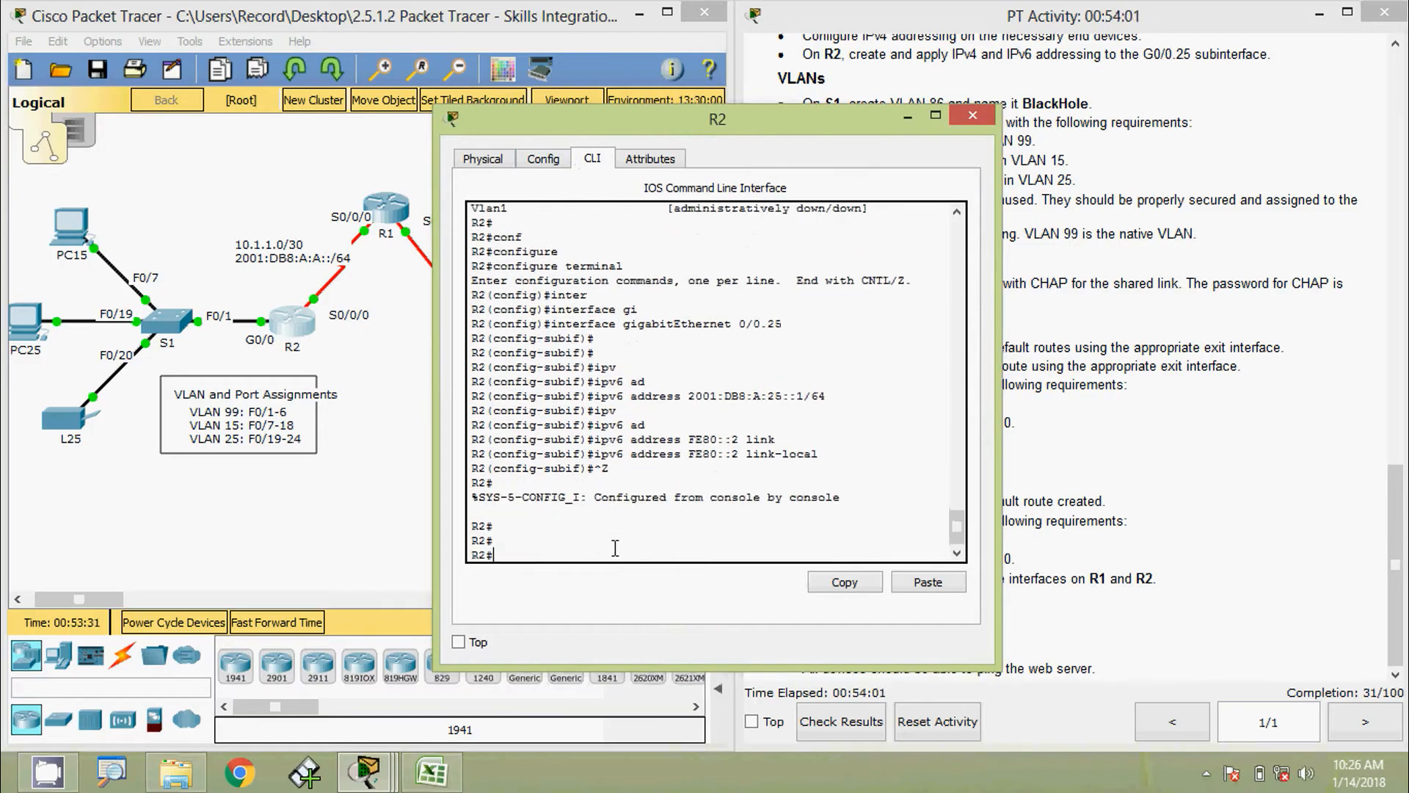
{"action": "type", "text": "conf"}
{"action": "key", "text": "Tab"}
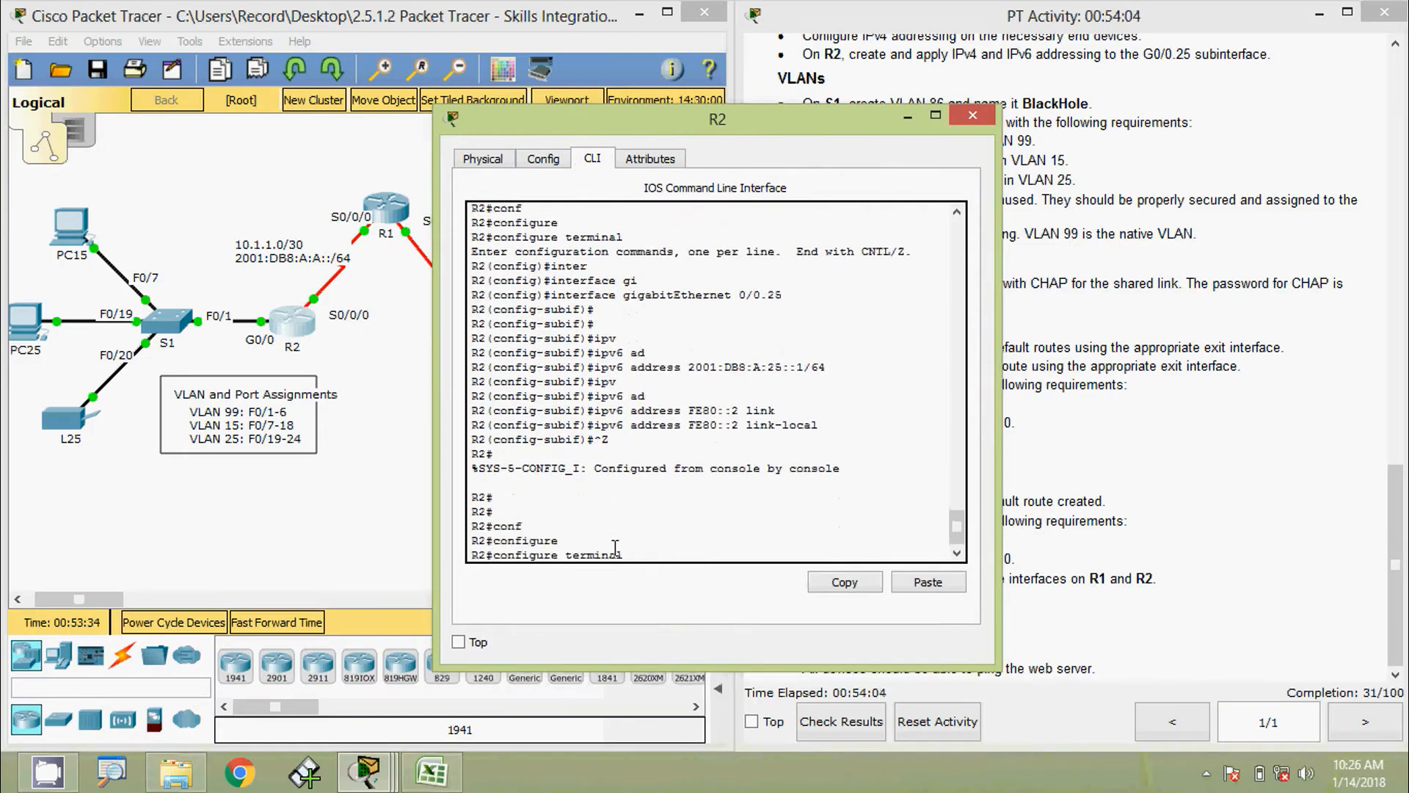
{"action": "type", "text": "t"}
{"action": "key", "text": "Tab"}
{"action": "key", "text": "Return"}
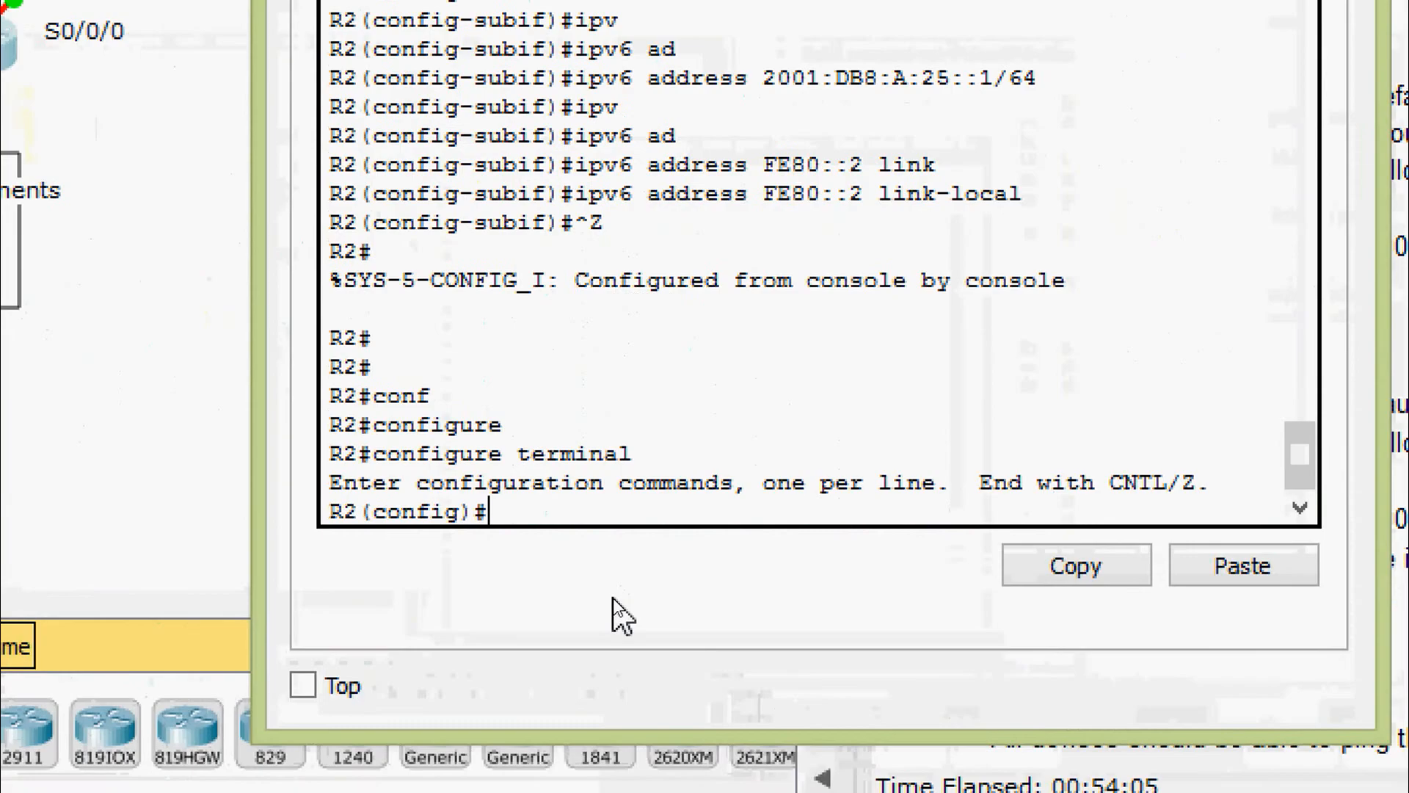
Enable IPv6 unicast routing on R2 with ipv6 unicast-routing
{"action": "type", "text": "ipv"}
{"action": "key", "text": "Tab"}
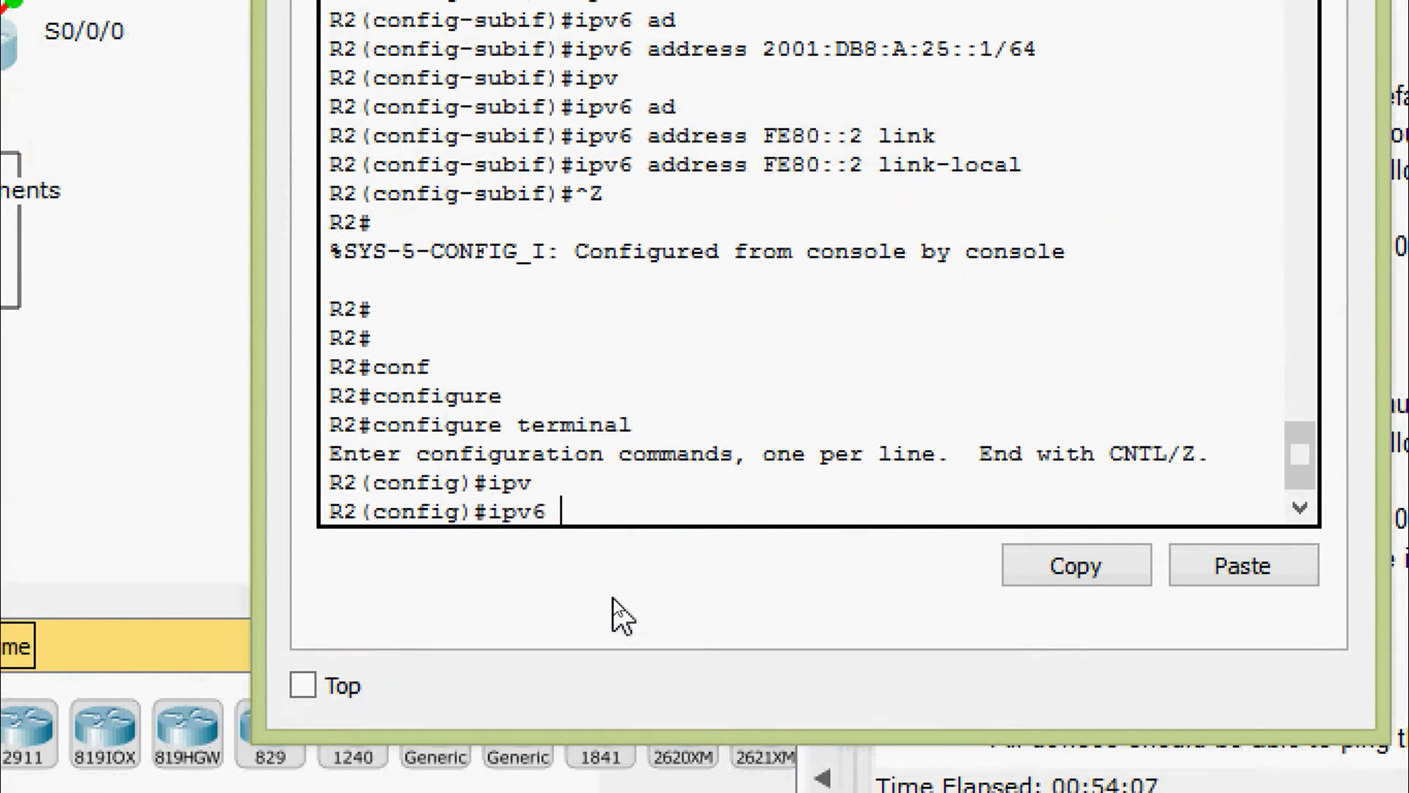
{"action": "type", "text": "uni"}
{"action": "key", "text": "Tab"}
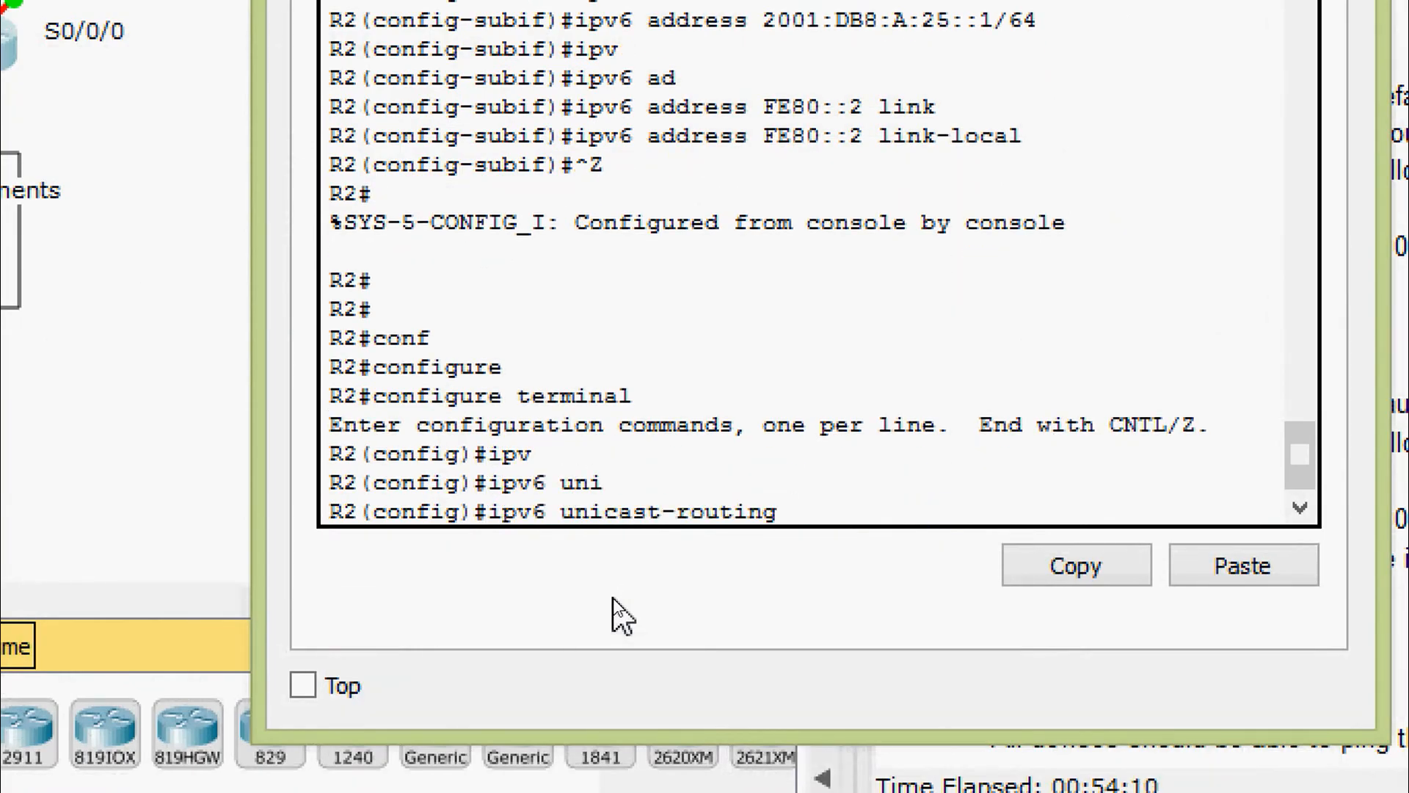
{"action": "key", "text": "Return"}
{"action": "key", "text": "Return"}
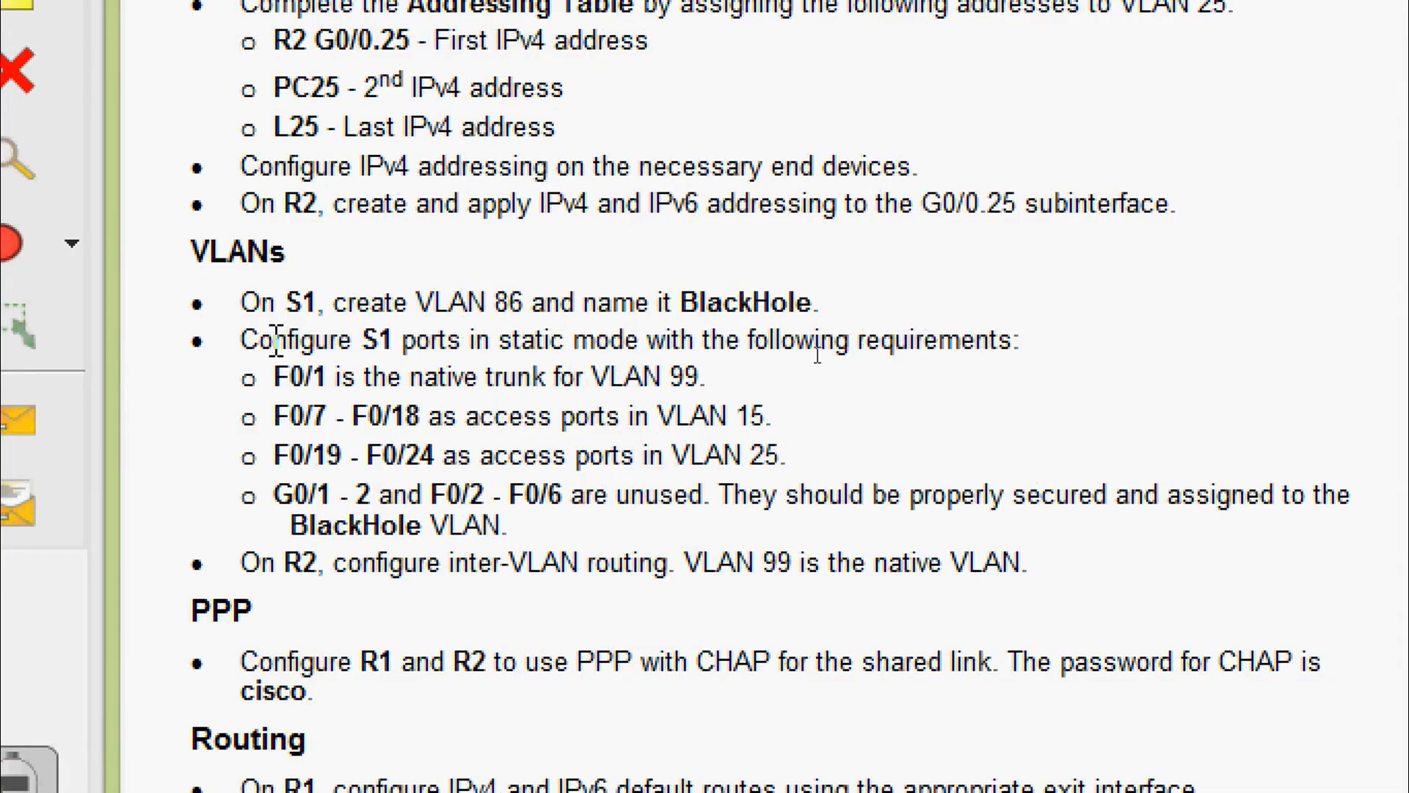
{"action": "left_click_drag", "start_coordinate": [242, 339], "coordinate": [1028, 342]}
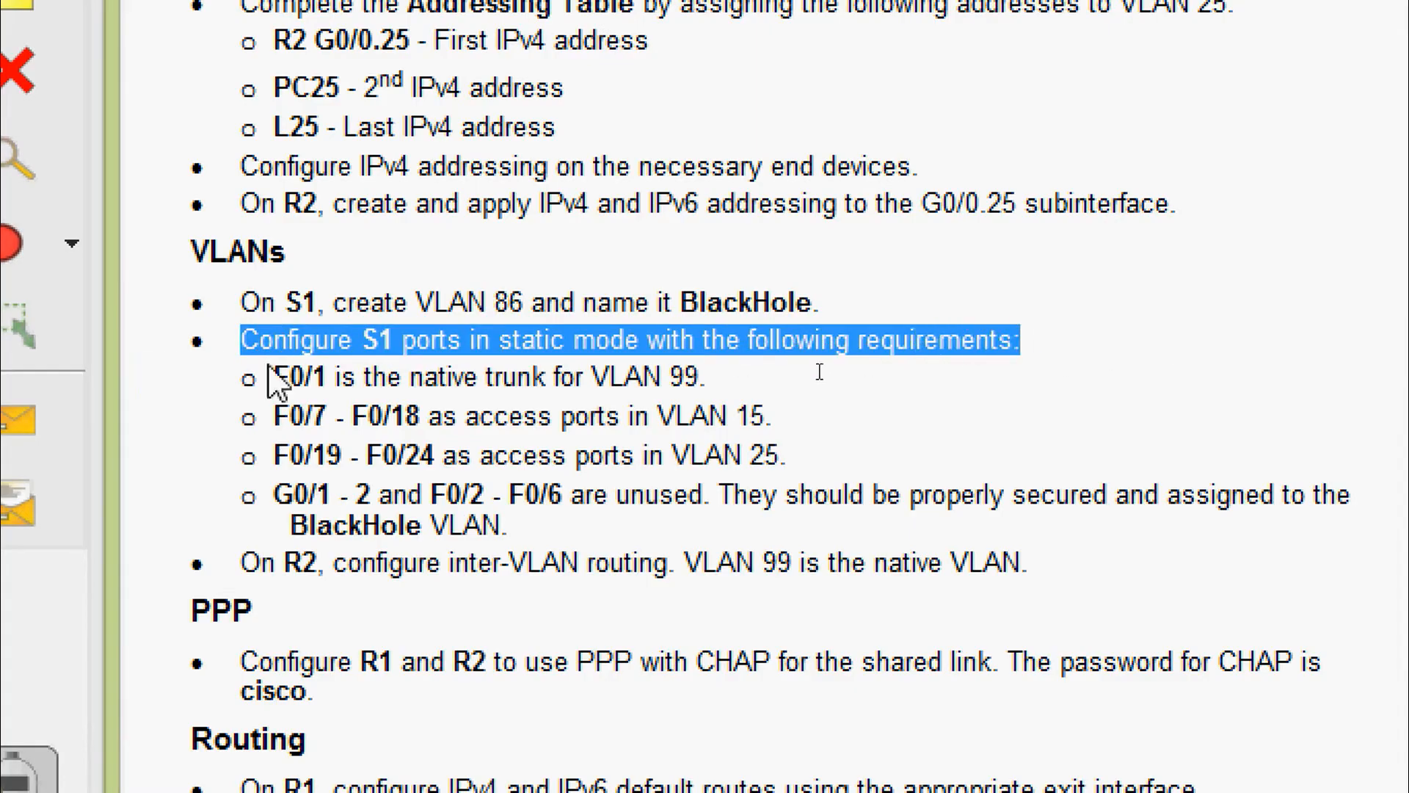
{"action": "left_click_drag", "start_coordinate": [274, 374], "coordinate": [604, 484]}
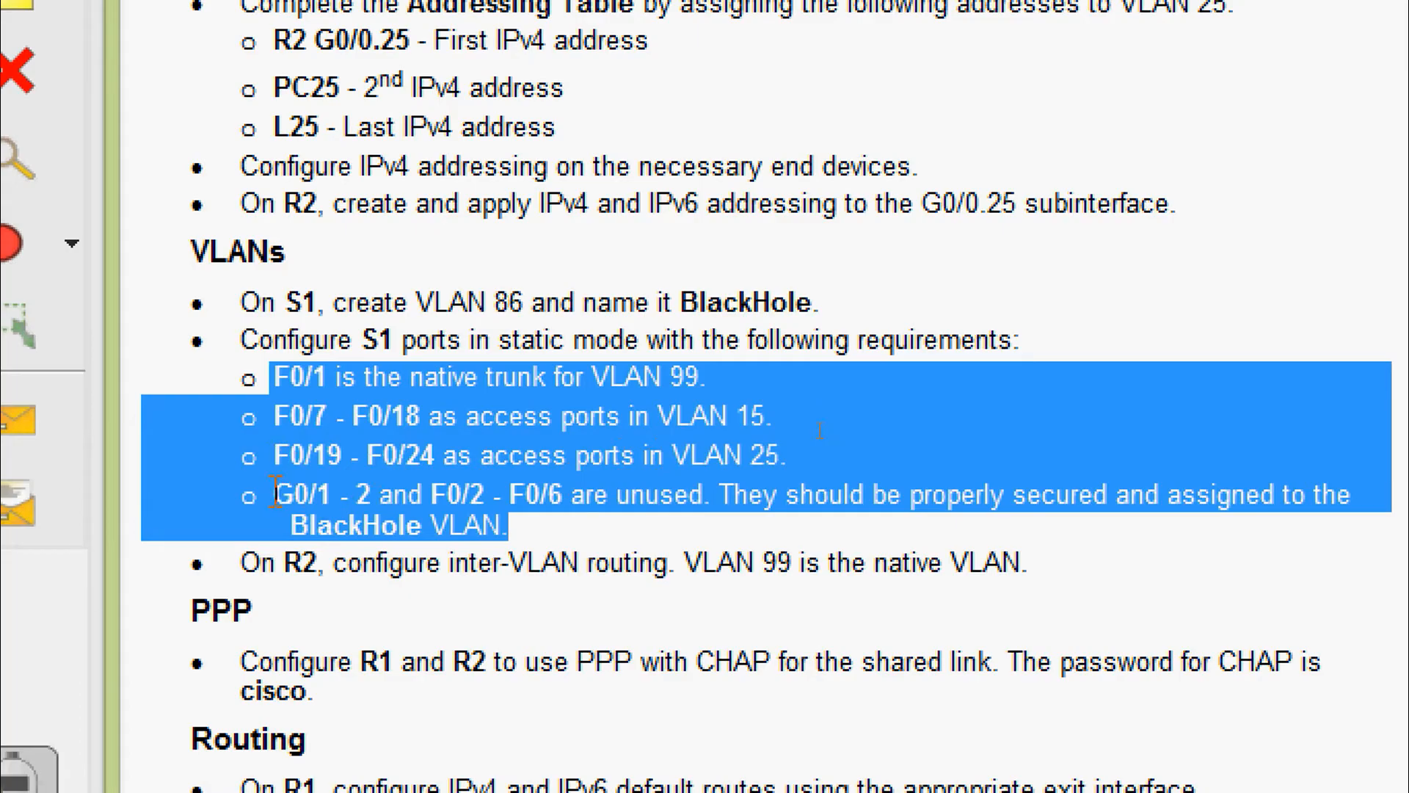
{"action": "left_click", "coordinate": [277, 493]}
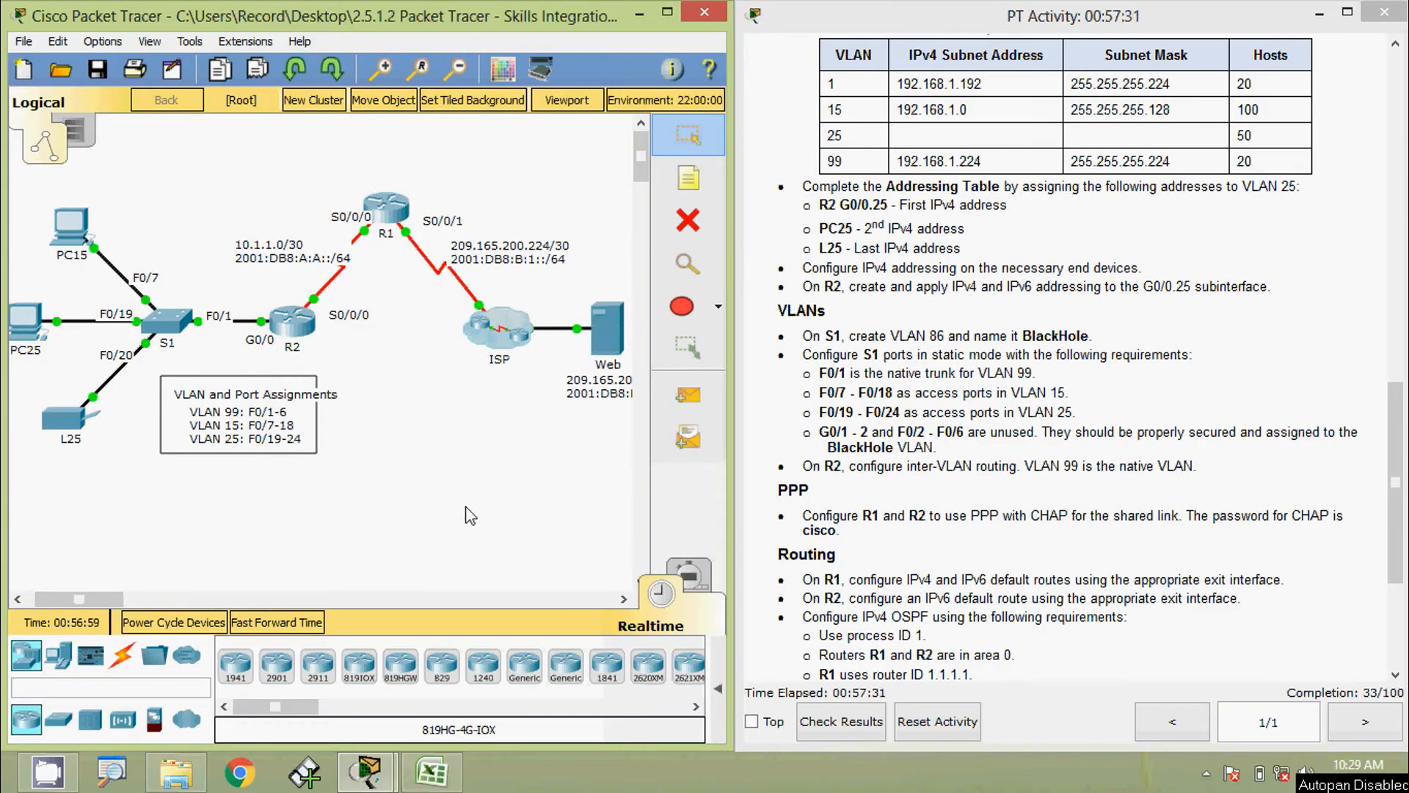
Open S1's console, log in, and reach privileged mode using the console and enable passwords
{"action": "left_click", "coordinate": [166, 328]}
{"action": "left_click", "coordinate": [601, 189]}
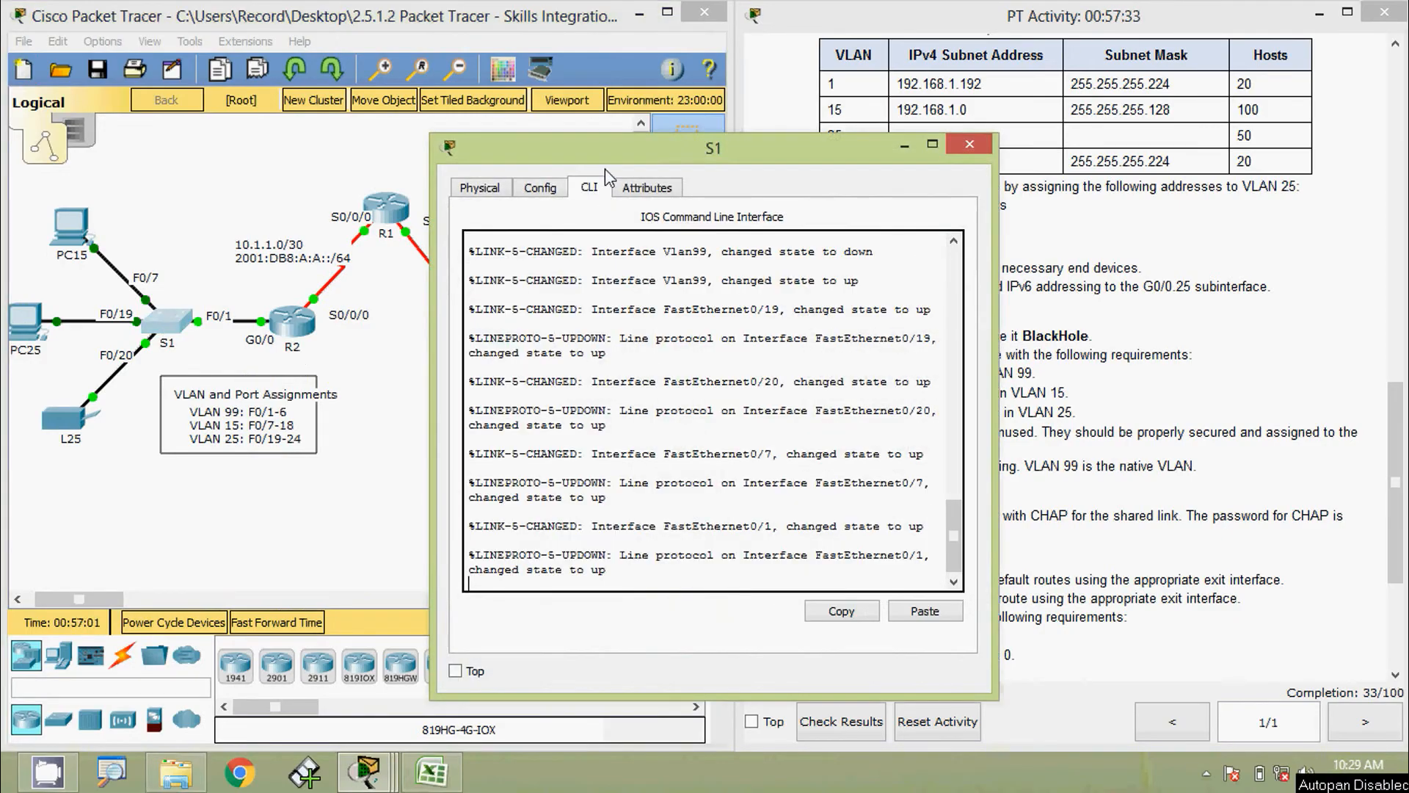
{"action": "left_click_drag", "start_coordinate": [613, 150], "coordinate": [661, 47]}
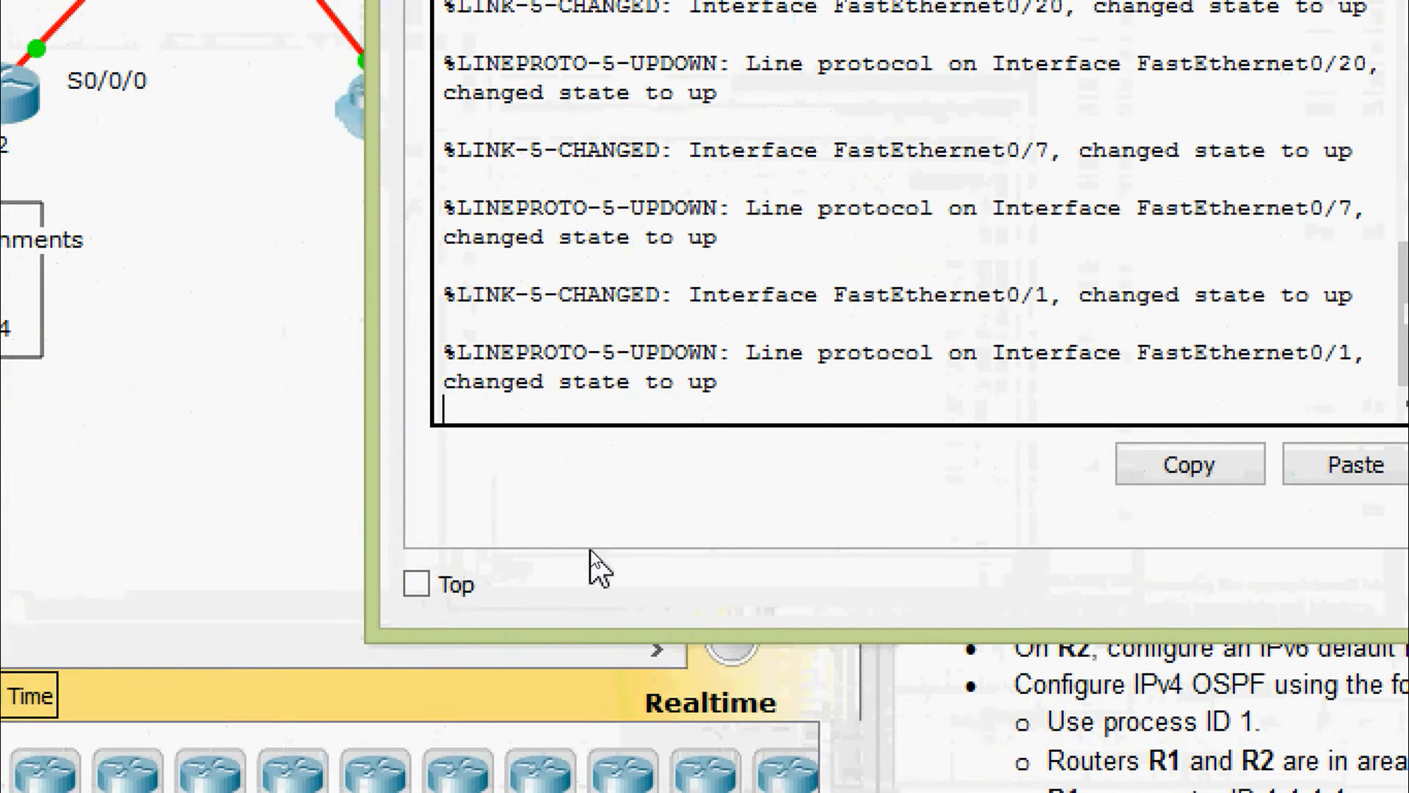
{"action": "key", "text": "Return"}
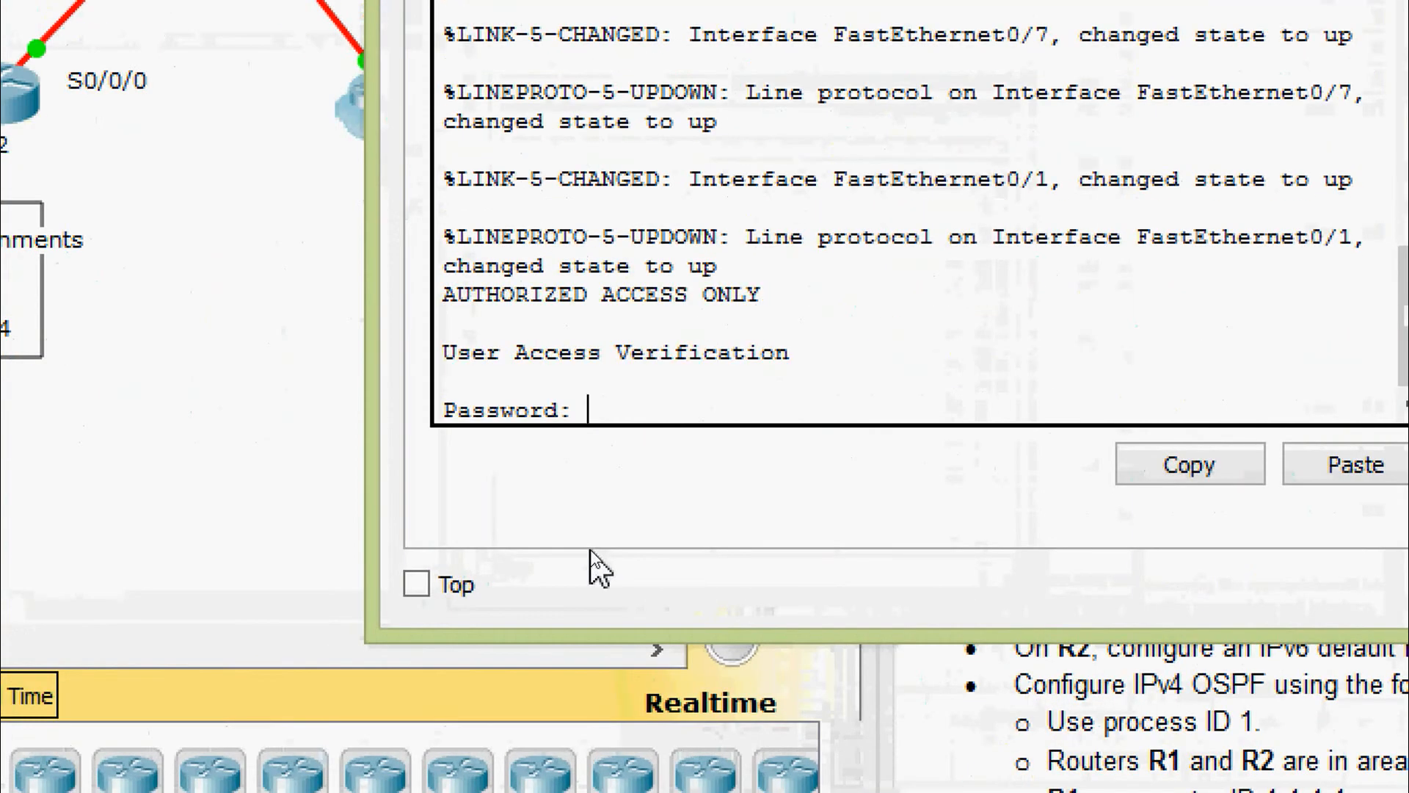
{"action": "type", "text": "cisco"}
{"action": "key", "text": "Return"}
{"action": "type", "text": "ena"}
{"action": "key", "text": "Tab"}
{"action": "key", "text": "Return"}
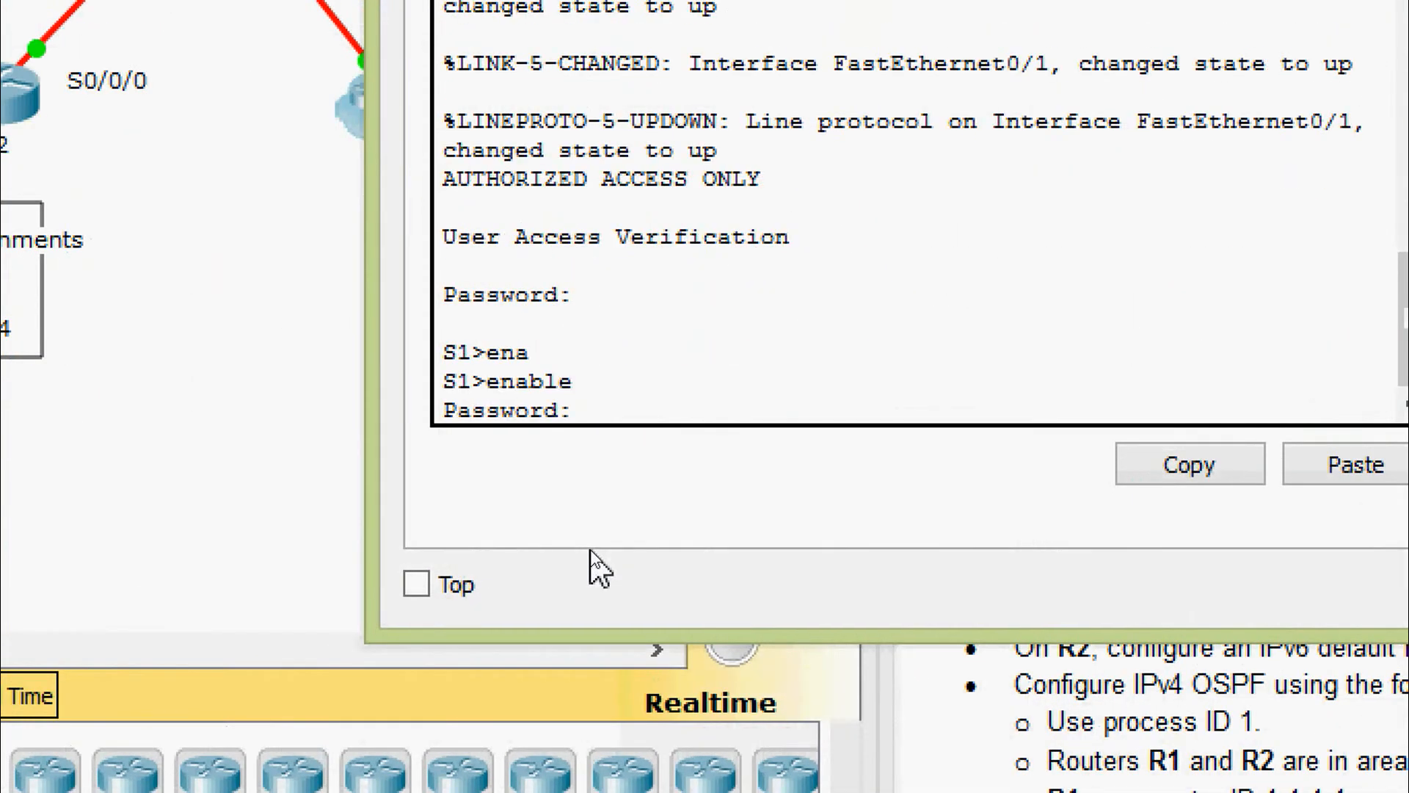
{"action": "type", "text": "class"}
{"action": "key", "text": "Return"}
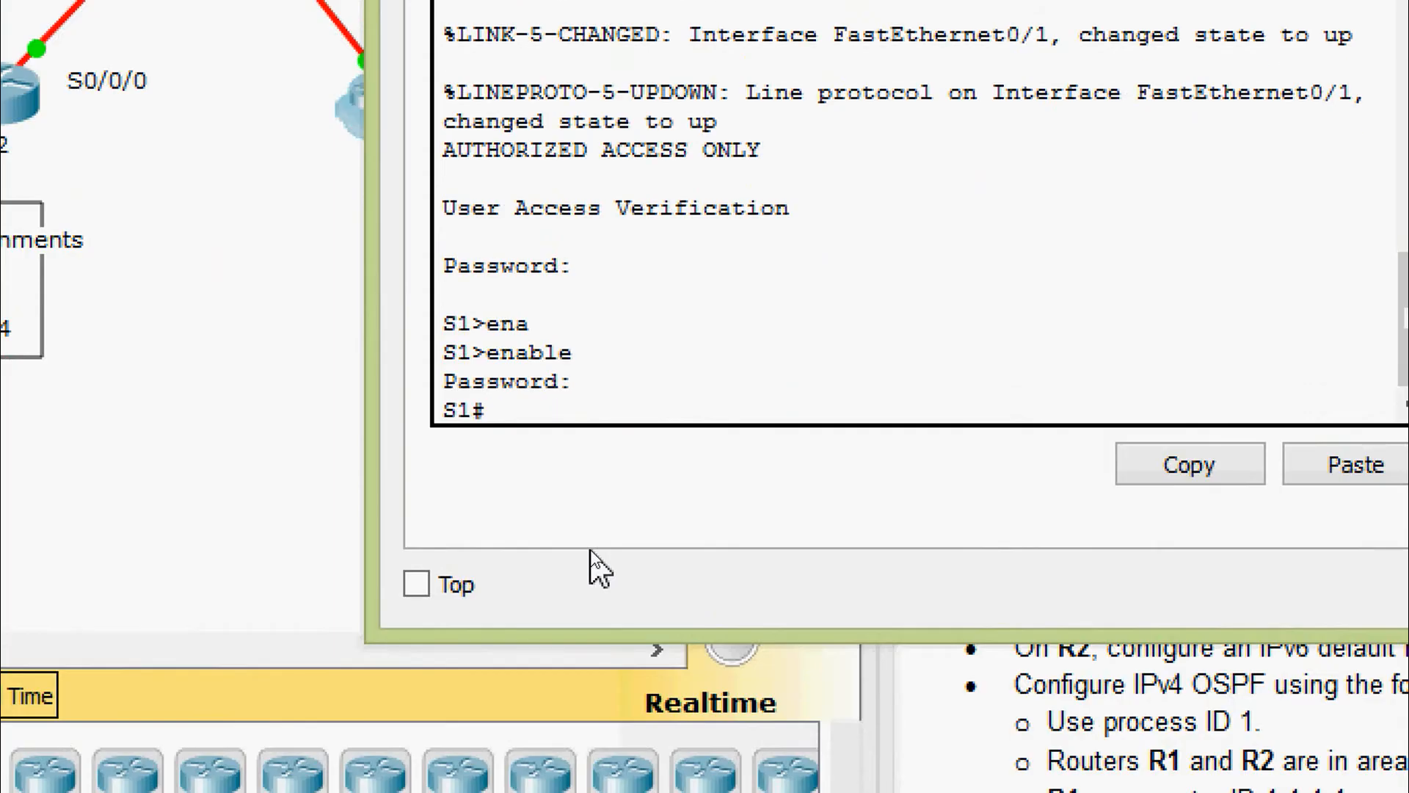
In global configuration, create VLAN 86 named BlackHole and exit back out
{"action": "type", "text": "conf"}
{"action": "key", "text": "Tab"}
{"action": "type", "text": "t"}
{"action": "key", "text": "Tab"}
{"action": "key", "text": "Return"}
{"action": "key", "text": "Return"}
{"action": "key", "text": "Return"}
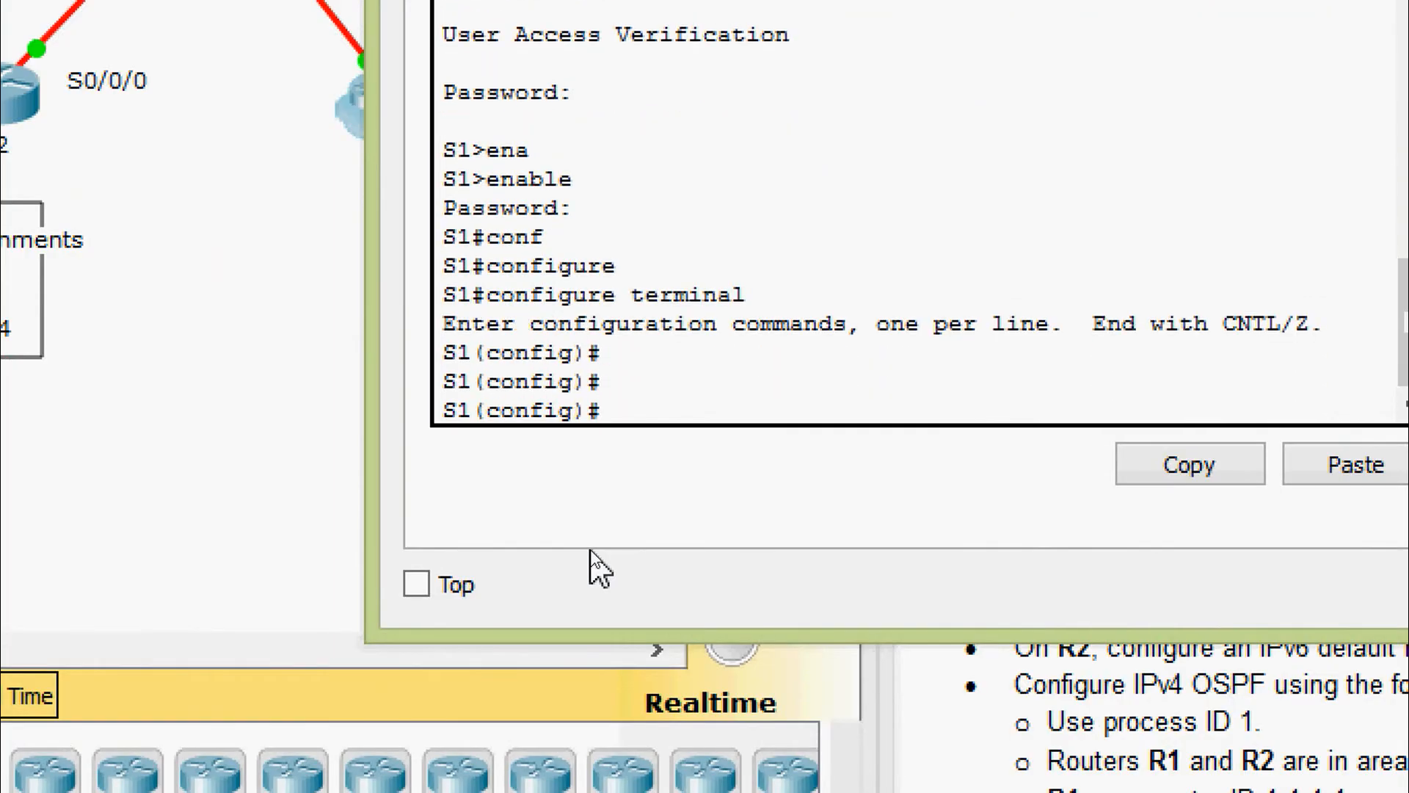
{"action": "type", "text": "vl"}
{"action": "key", "text": "Tab"}
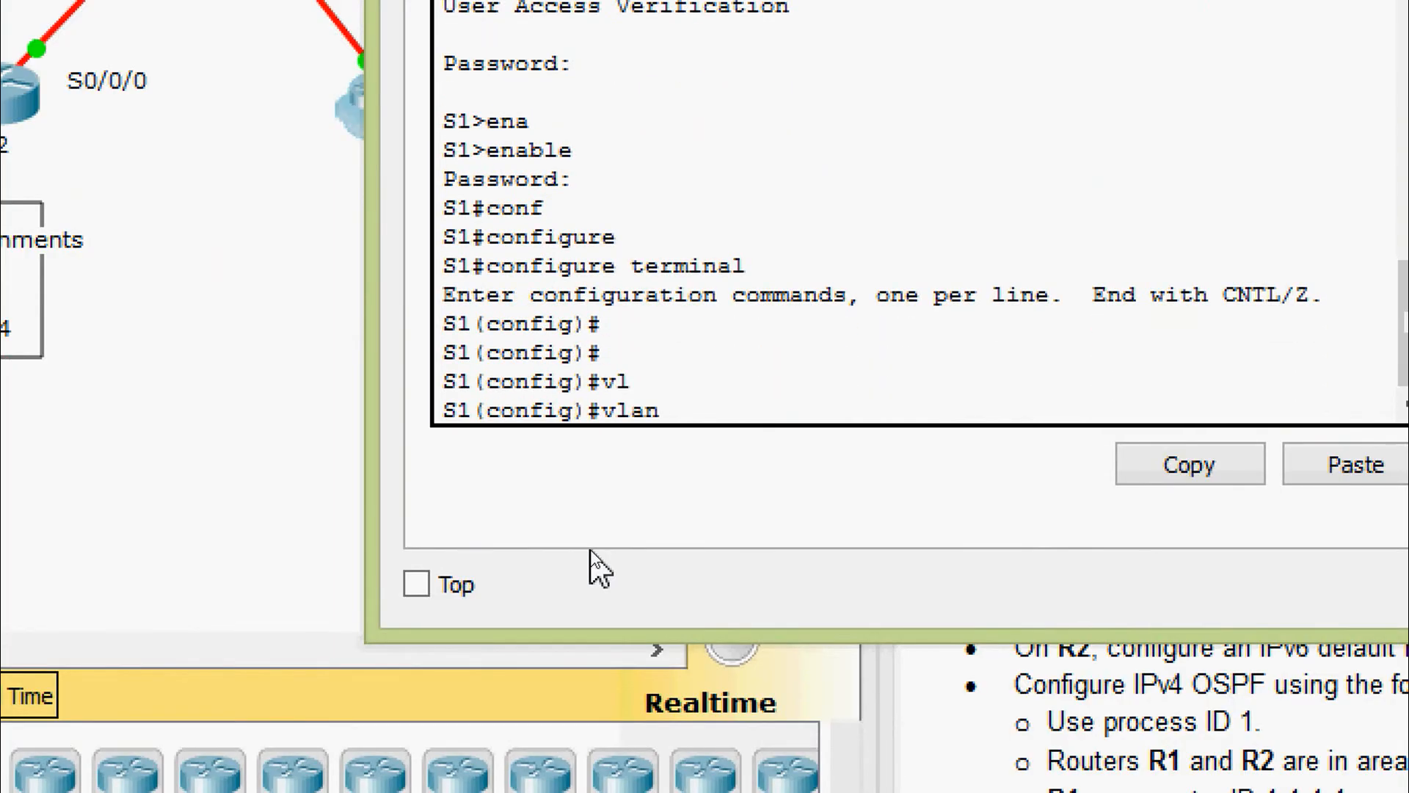
{"action": "type", "text": "86"}
{"action": "key", "text": "Return"}
{"action": "key", "text": "Return"}
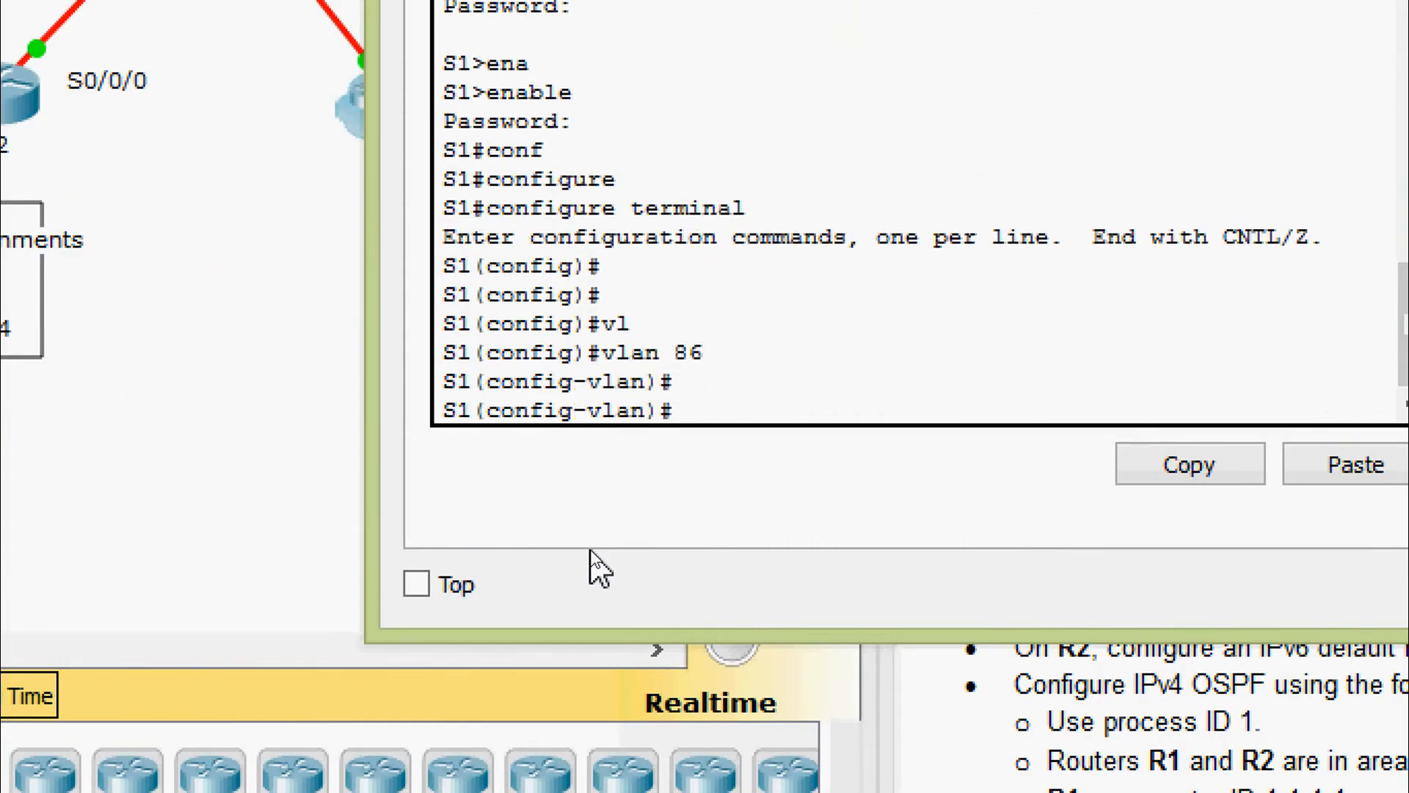
{"action": "type", "text": "na"}
{"action": "key", "text": "Tab"}
{"action": "type", "text": "B1"}
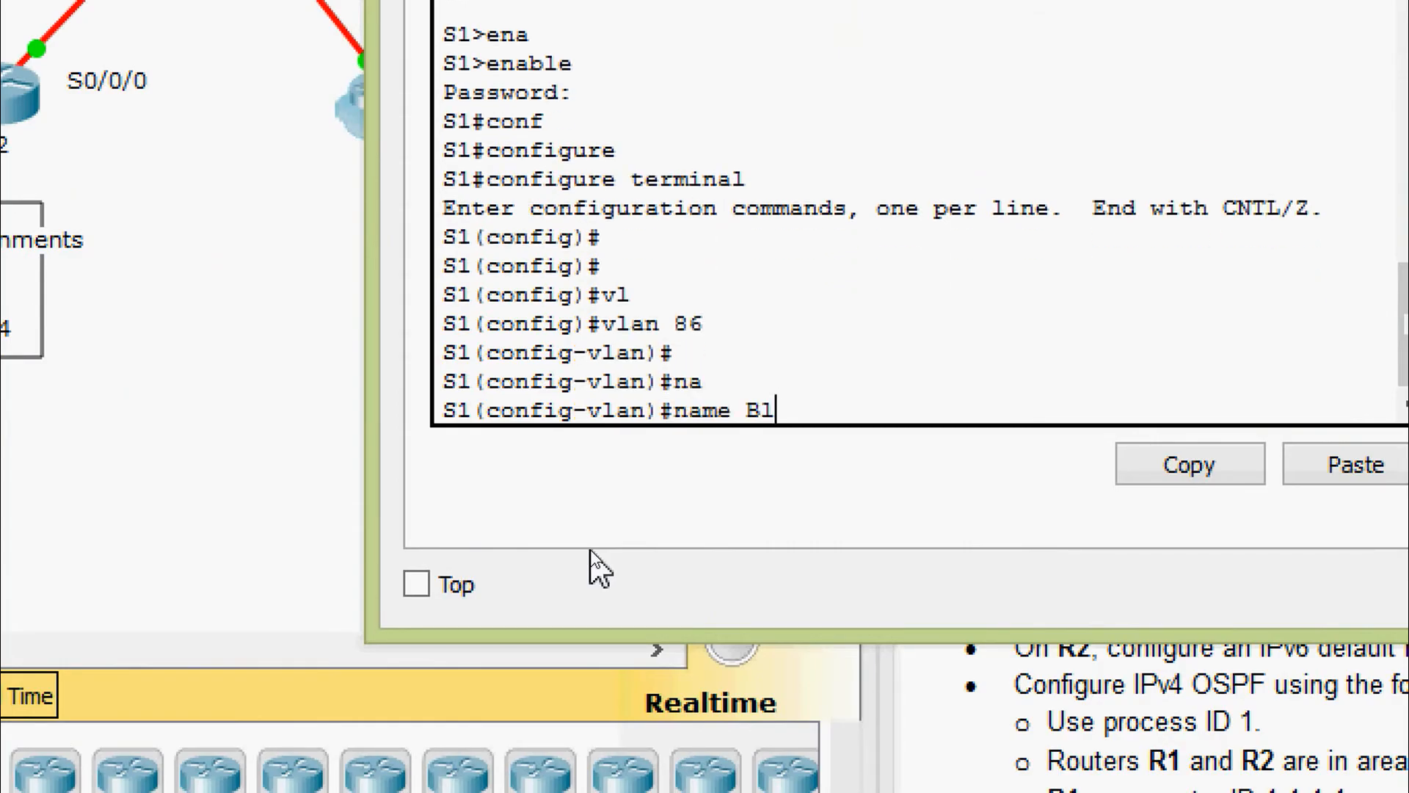
{"action": "type", "text": "ackHole"}
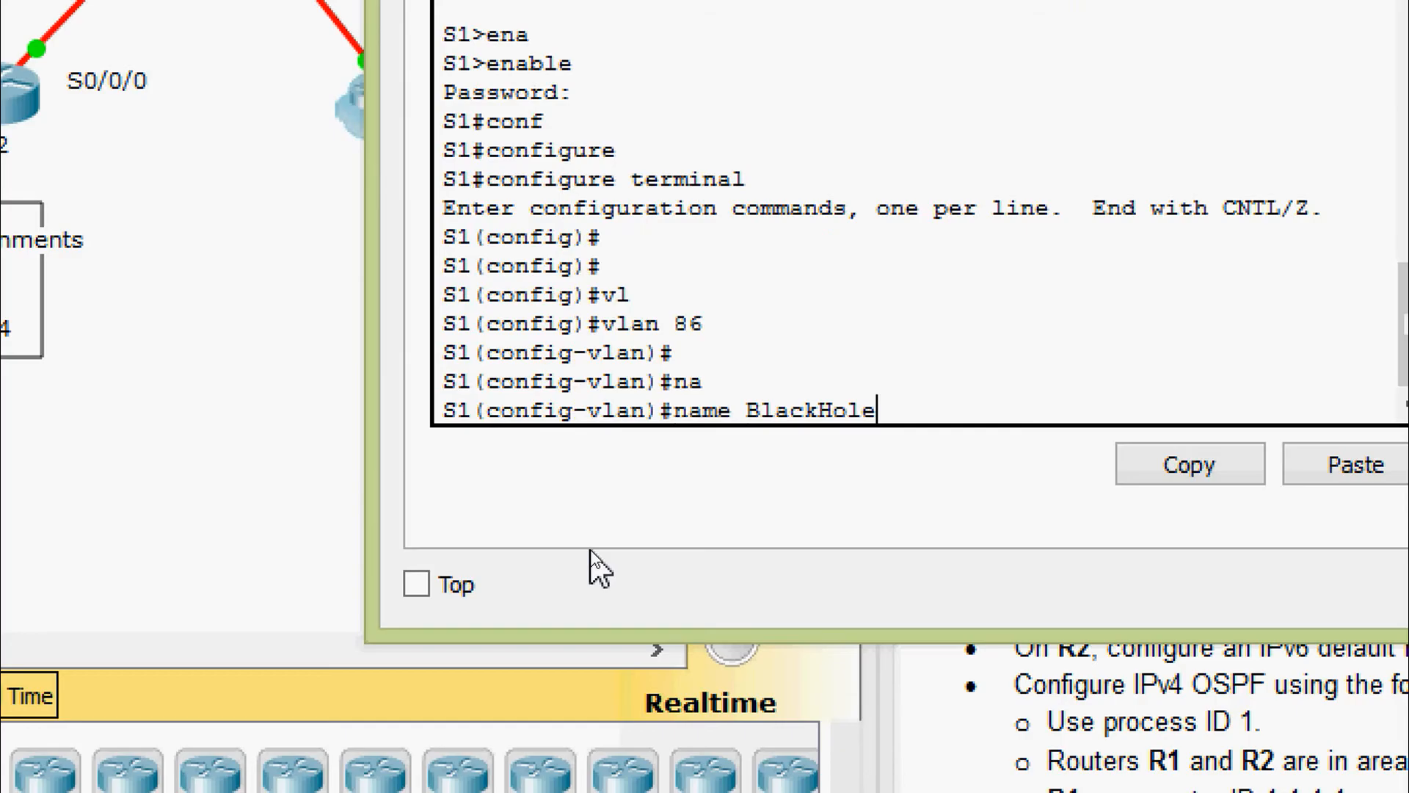
{"action": "key", "text": "Return"}
{"action": "type", "text": "e"}
{"action": "key", "text": "BackSpace"}
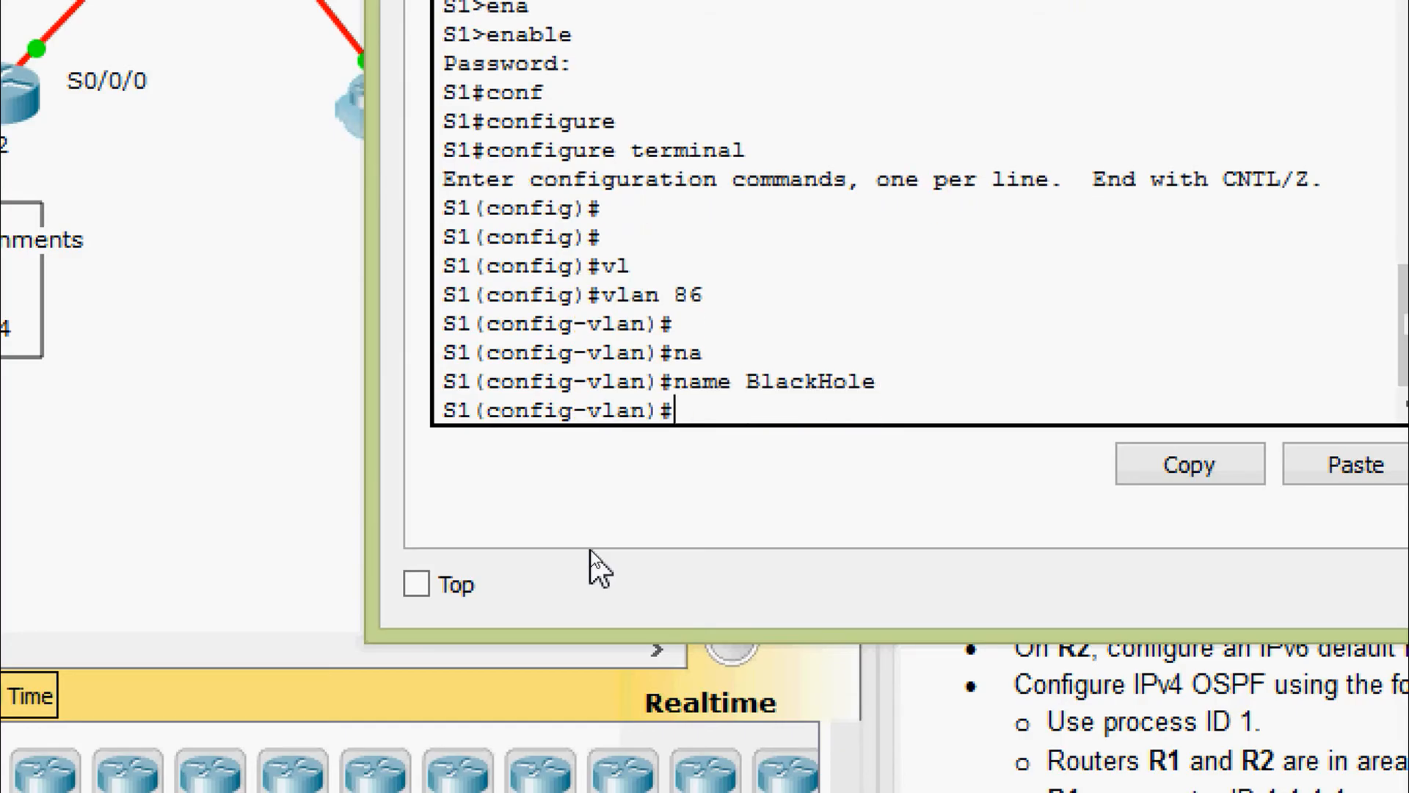
{"action": "type", "text": "exit"}
{"action": "key", "text": "Return"}
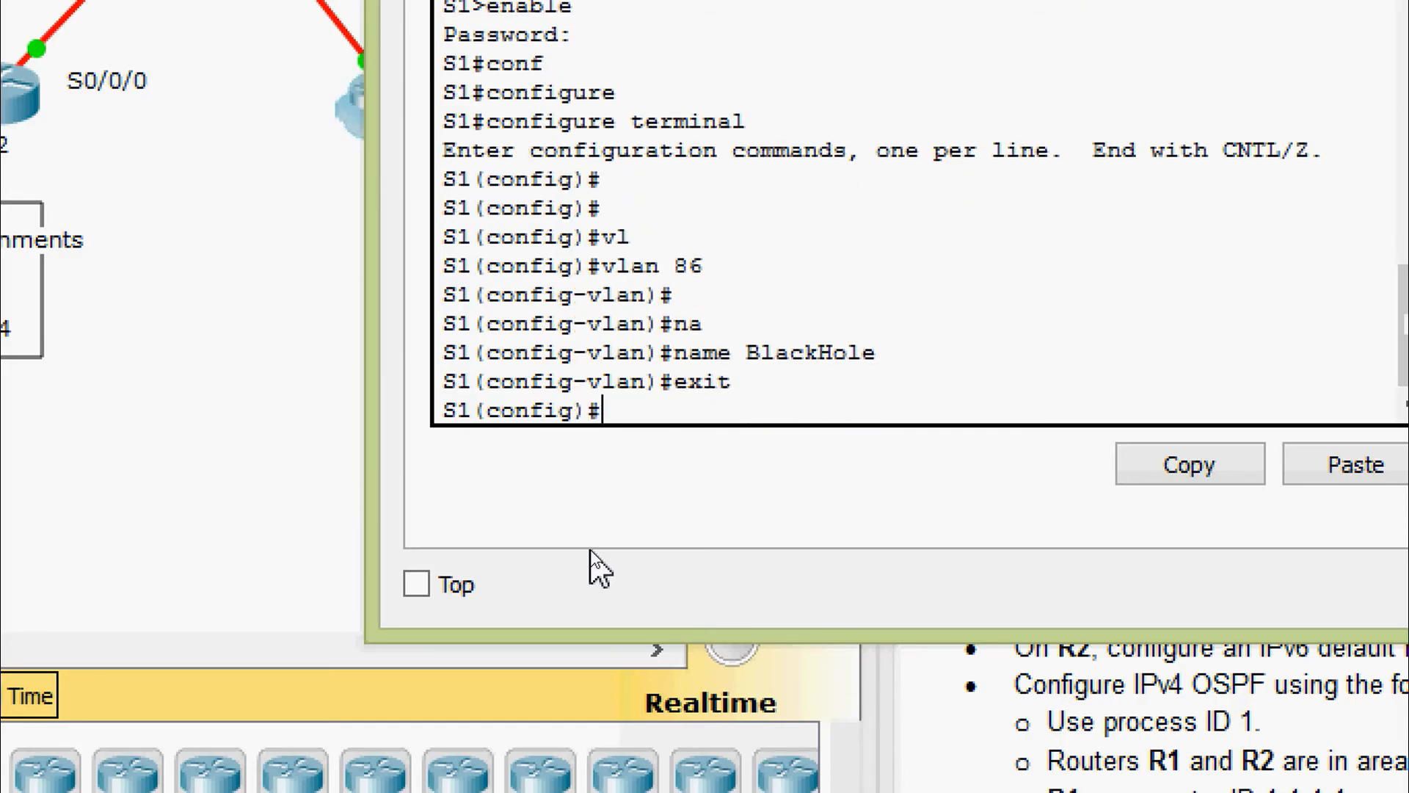
Set VLAN 99 as the native trunk VLAN on interface FastEthernet0/1
{"action": "type", "text": "inter"}
{"action": "key", "text": "Tab"}
{"action": "type", "text": "f"}
{"action": "key", "text": "Tab"}
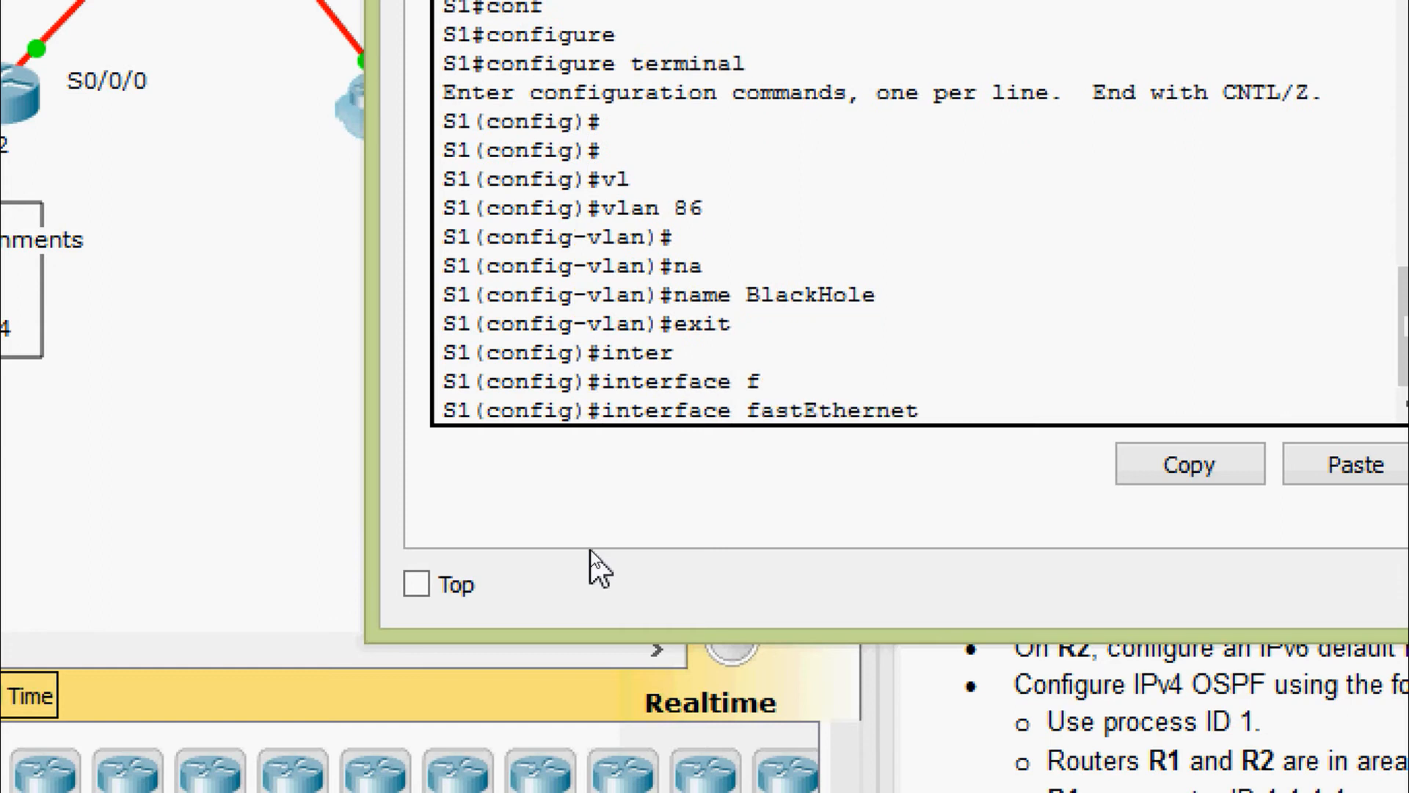
{"action": "type", "text": "0/1"}
{"action": "key", "text": "Return"}
{"action": "type", "text": "swi"}
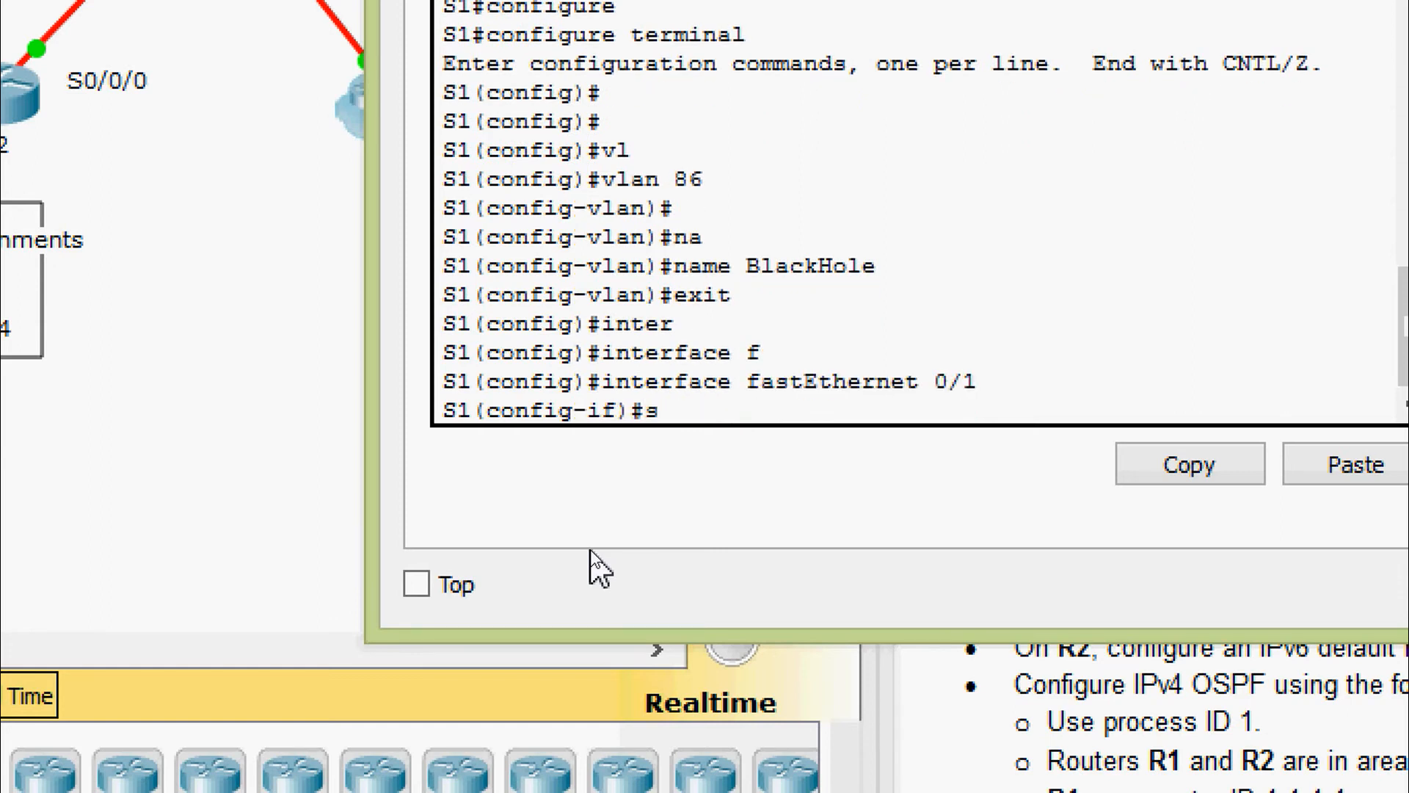
{"action": "key", "text": "Tab"}
{"action": "type", "text": "tr"}
{"action": "key", "text": "Tab"}
{"action": "type", "text": "nat"}
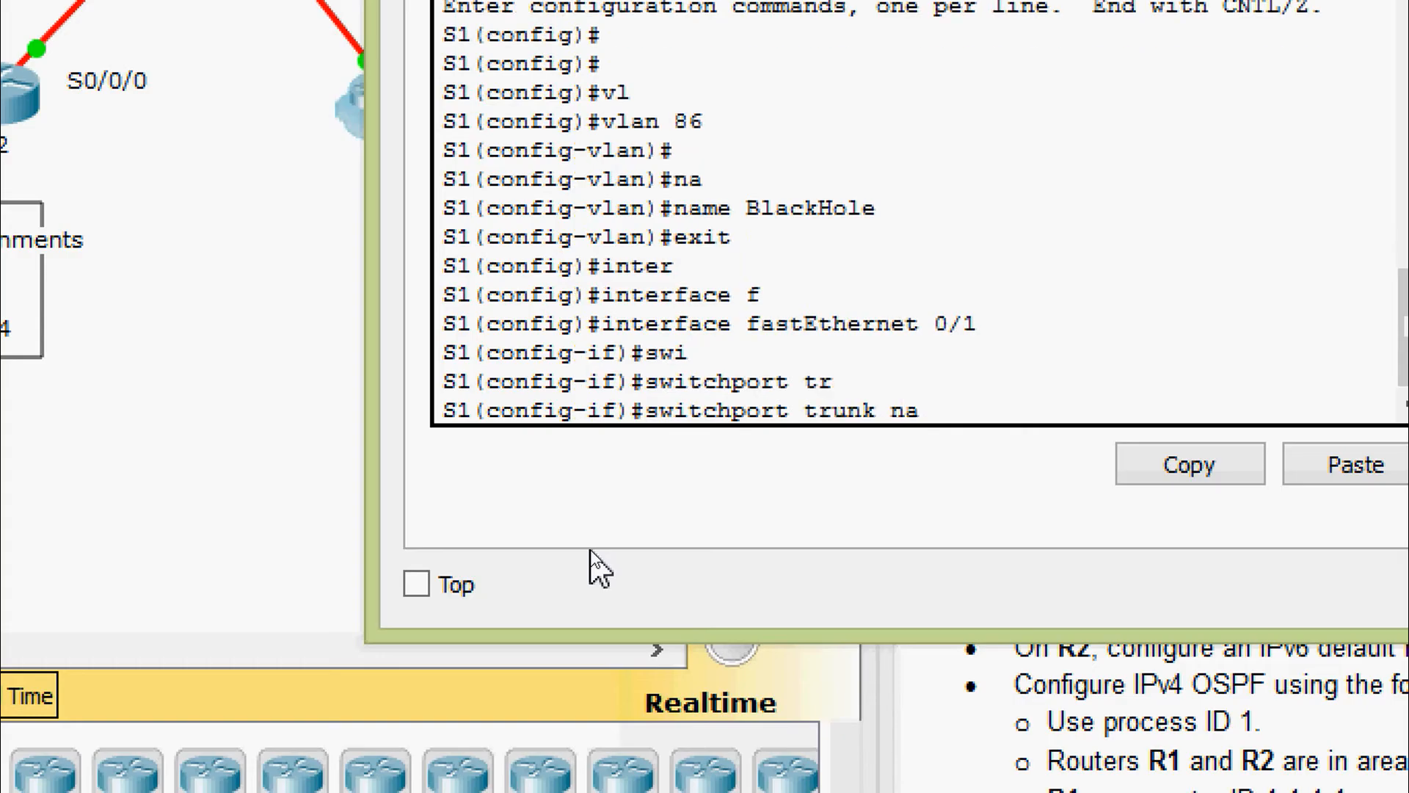
{"action": "key", "text": "Tab"}
{"action": "type", "text": "vl"}
{"action": "key", "text": "Tab"}
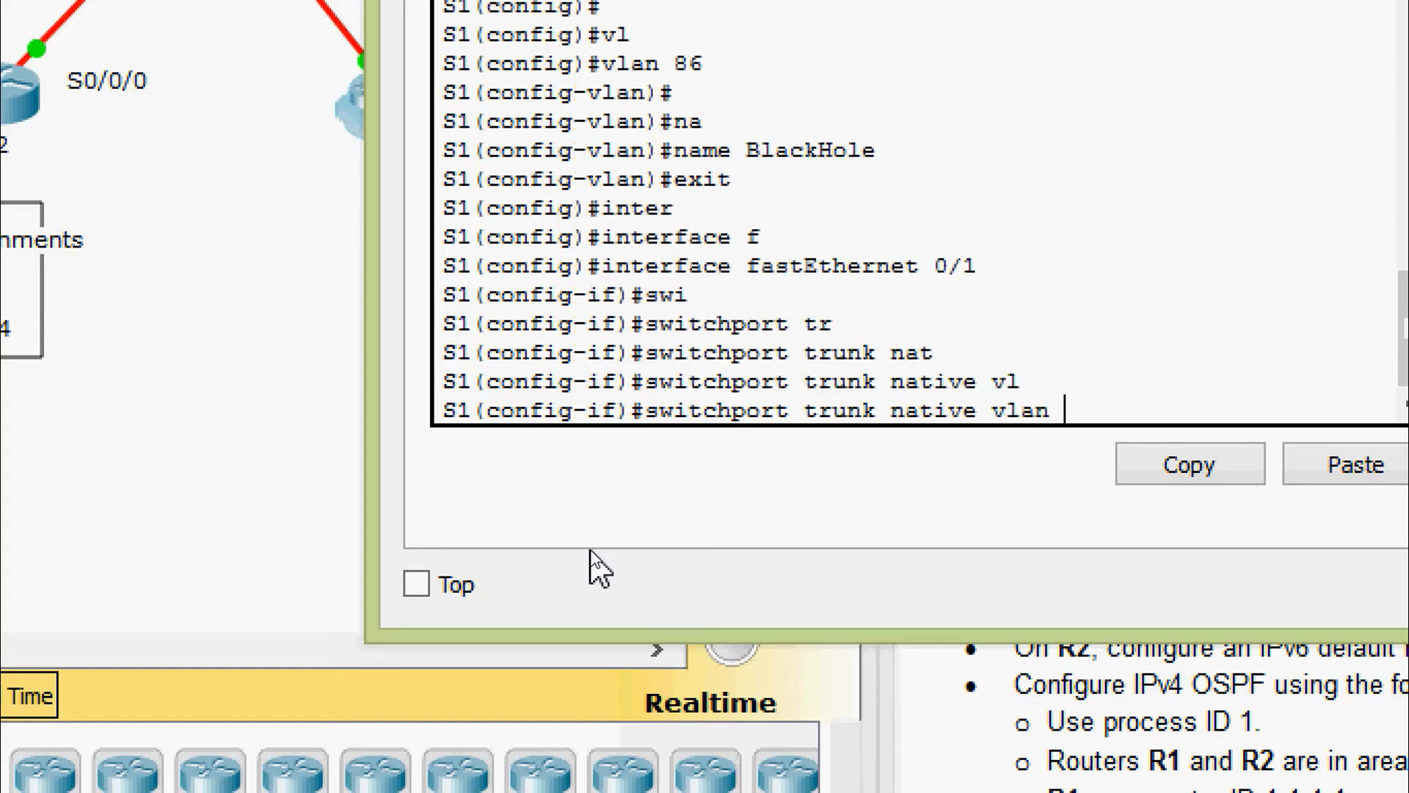
{"action": "type", "text": "99"}
{"action": "key", "text": "Return"}
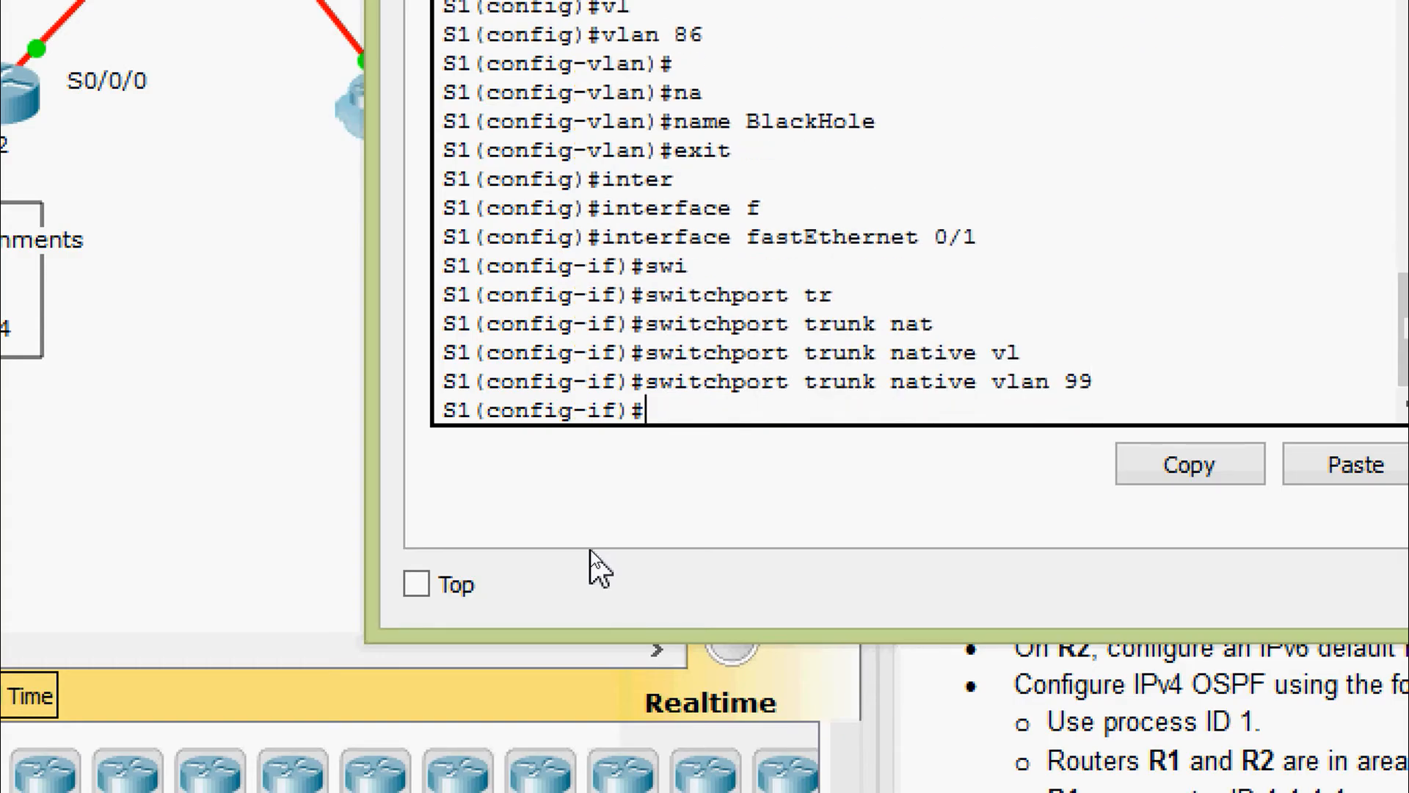
Put F0/1 into switchport mode trunk, then exit to global configuration
{"action": "type", "text": "swi"}
{"action": "key", "text": "Tab"}
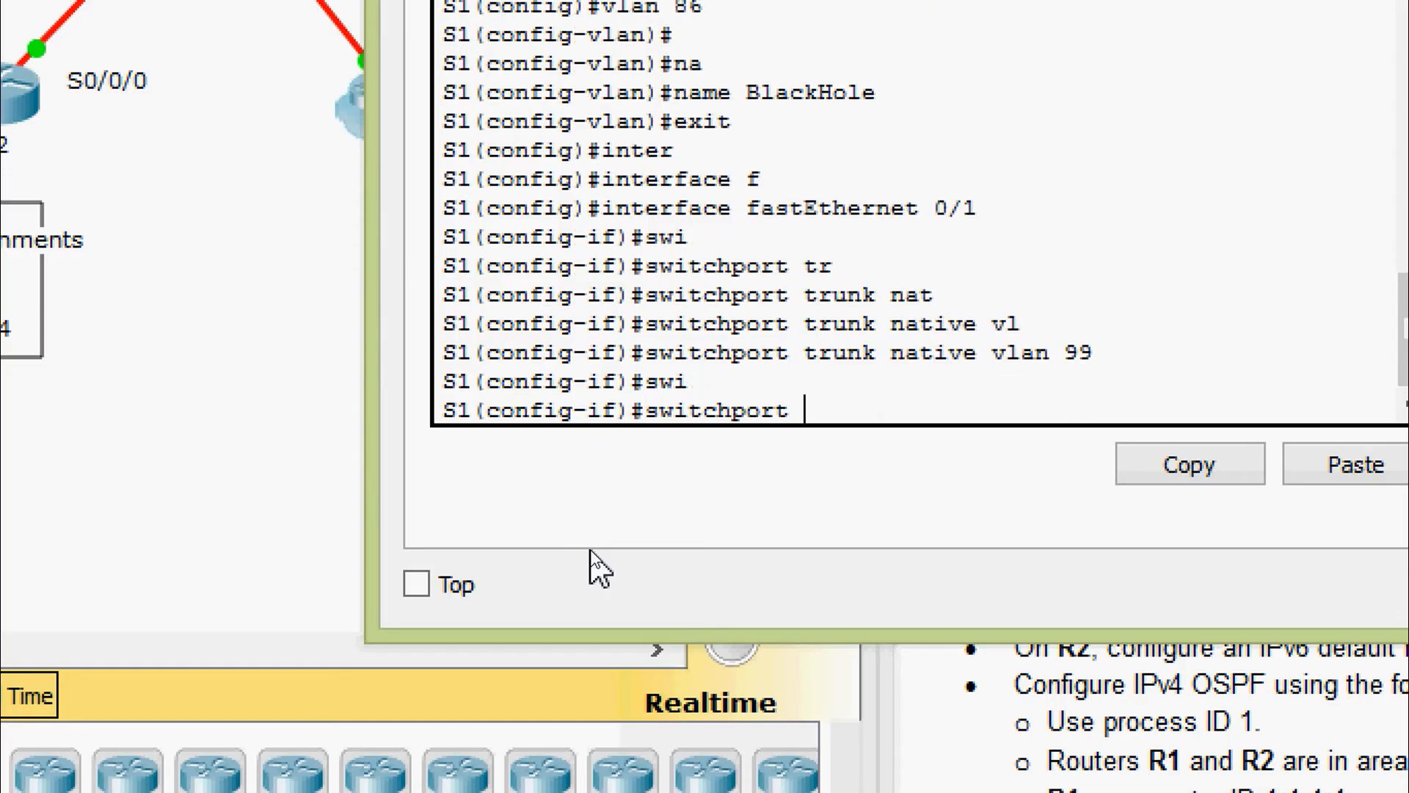
{"action": "type", "text": "mo"}
{"action": "key", "text": "Tab"}
{"action": "type", "text": "ter"}
{"action": "key", "text": "BackSpace"}
{"action": "key", "text": "BackSpace"}
{"action": "type", "text": "r"}
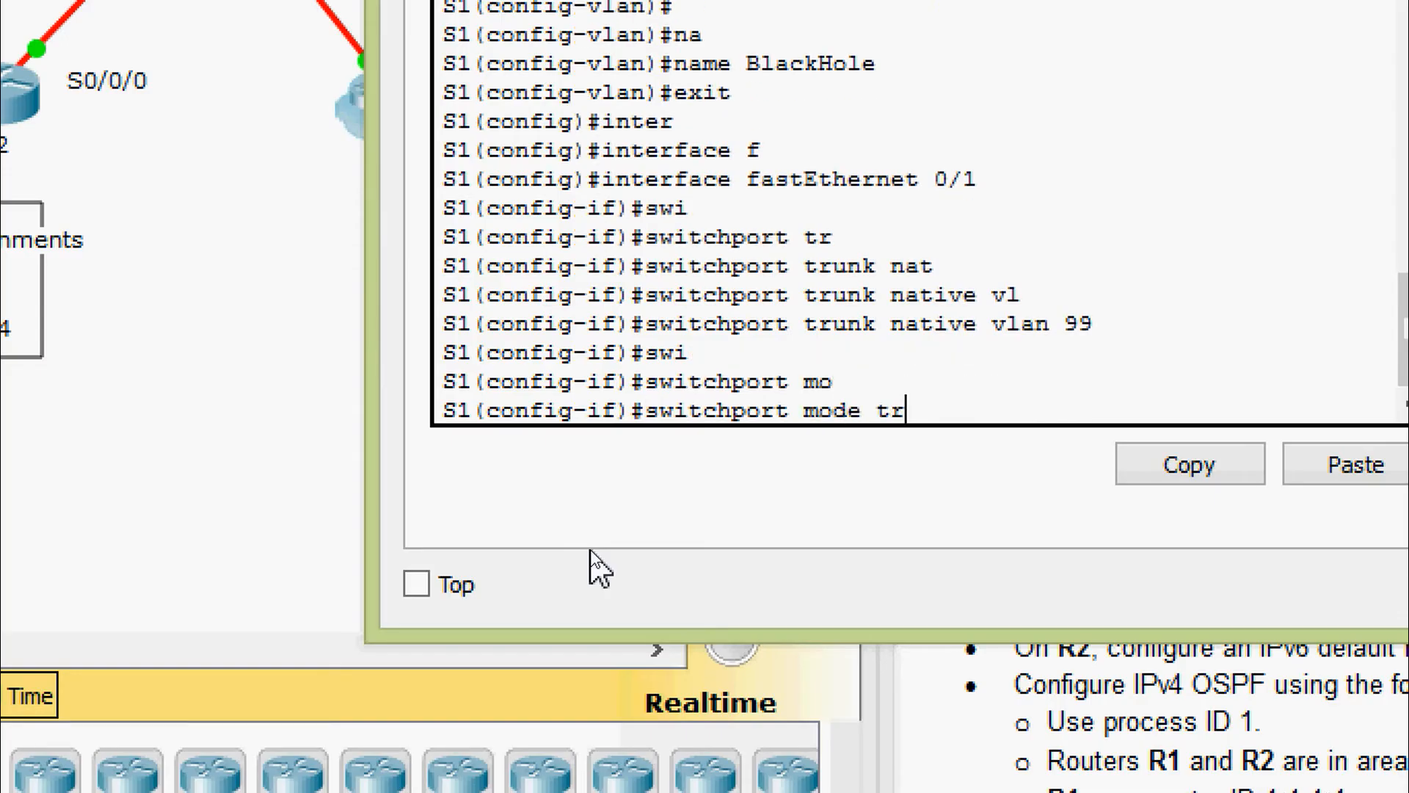
{"action": "key", "text": "Tab"}
{"action": "key", "text": "Return"}
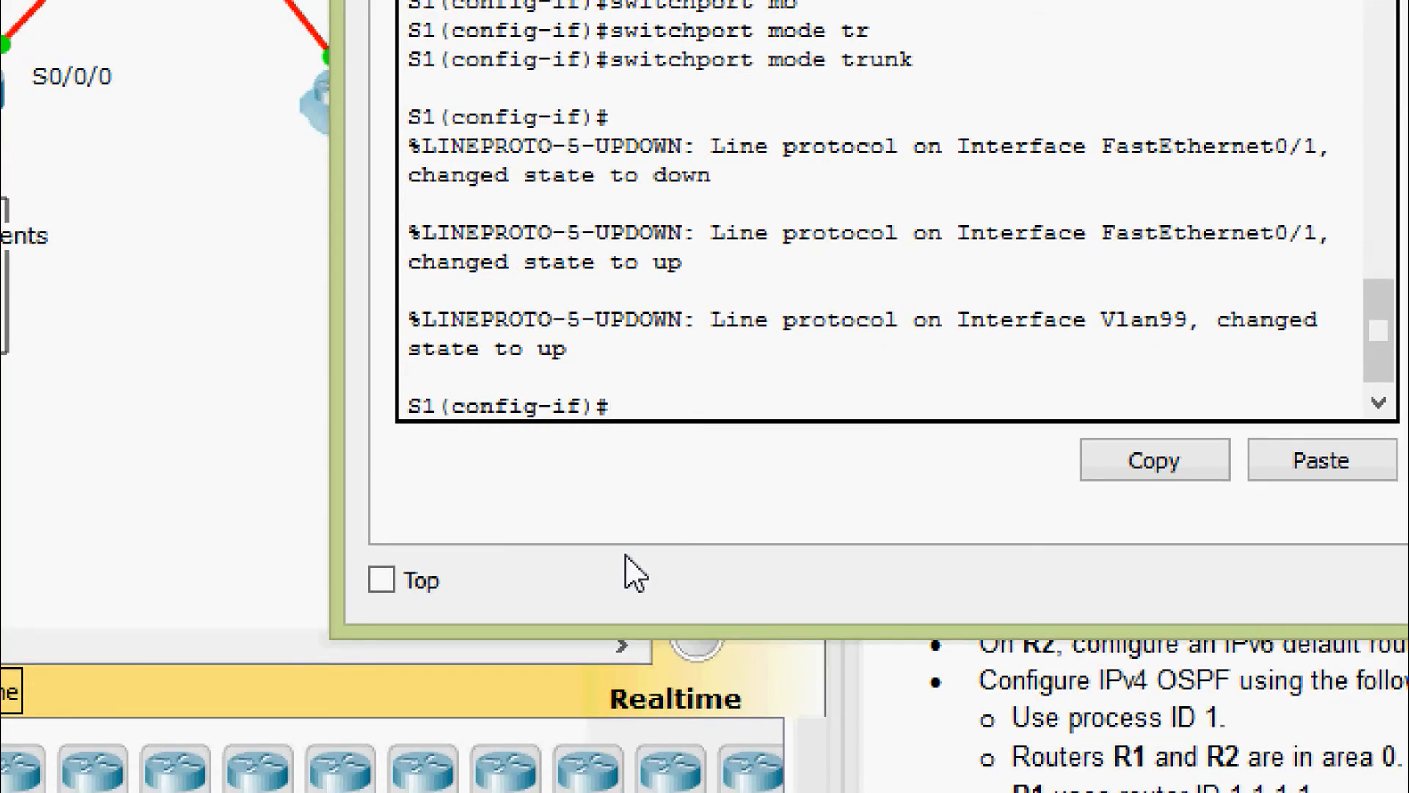
{"action": "type", "text": "exit"}
{"action": "key", "text": "Return"}
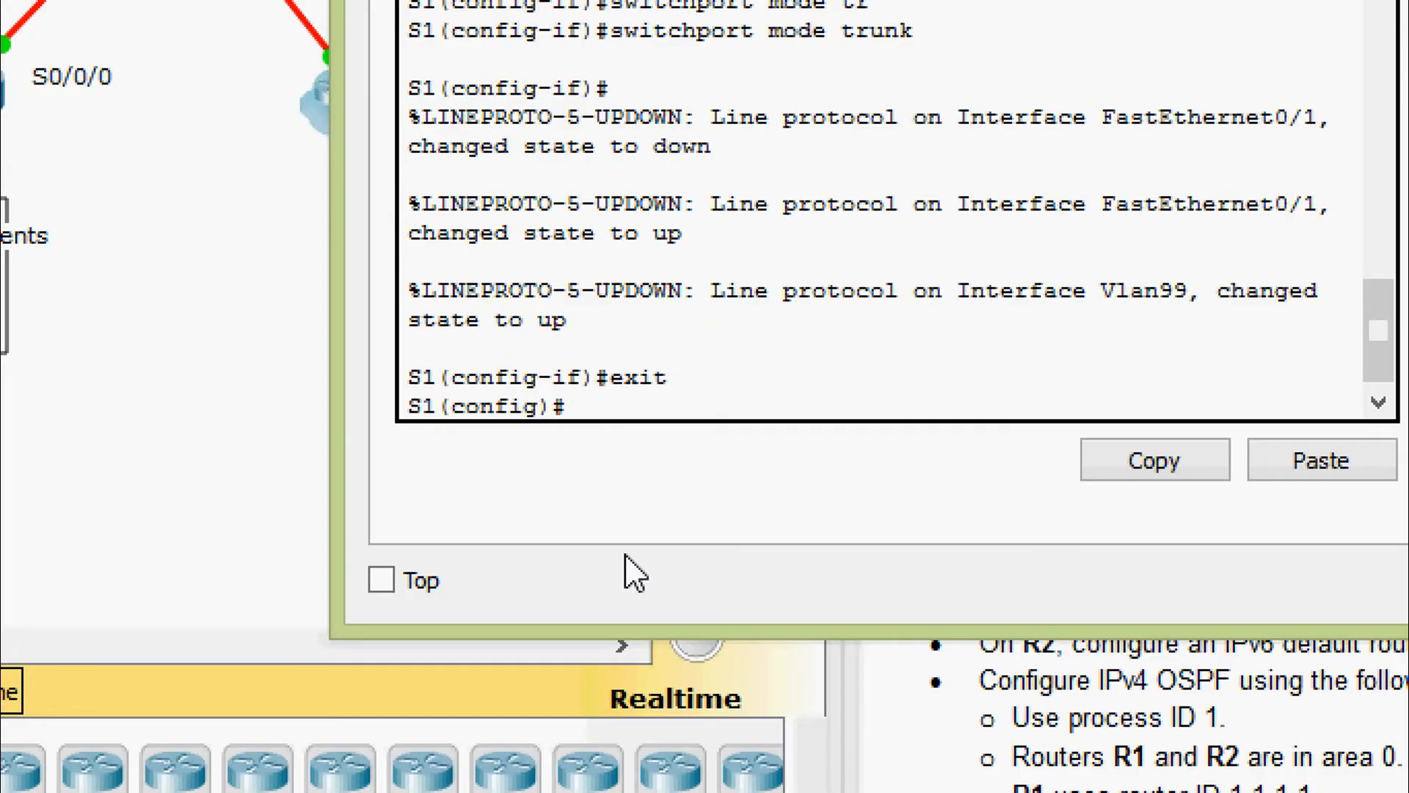
Select the interface range gigabitEthernet 0/1-2 and fastEthernet 0/2-6
{"action": "type", "text": "inter"}
{"action": "key", "text": "Tab"}
{"action": "type", "text": "r"}
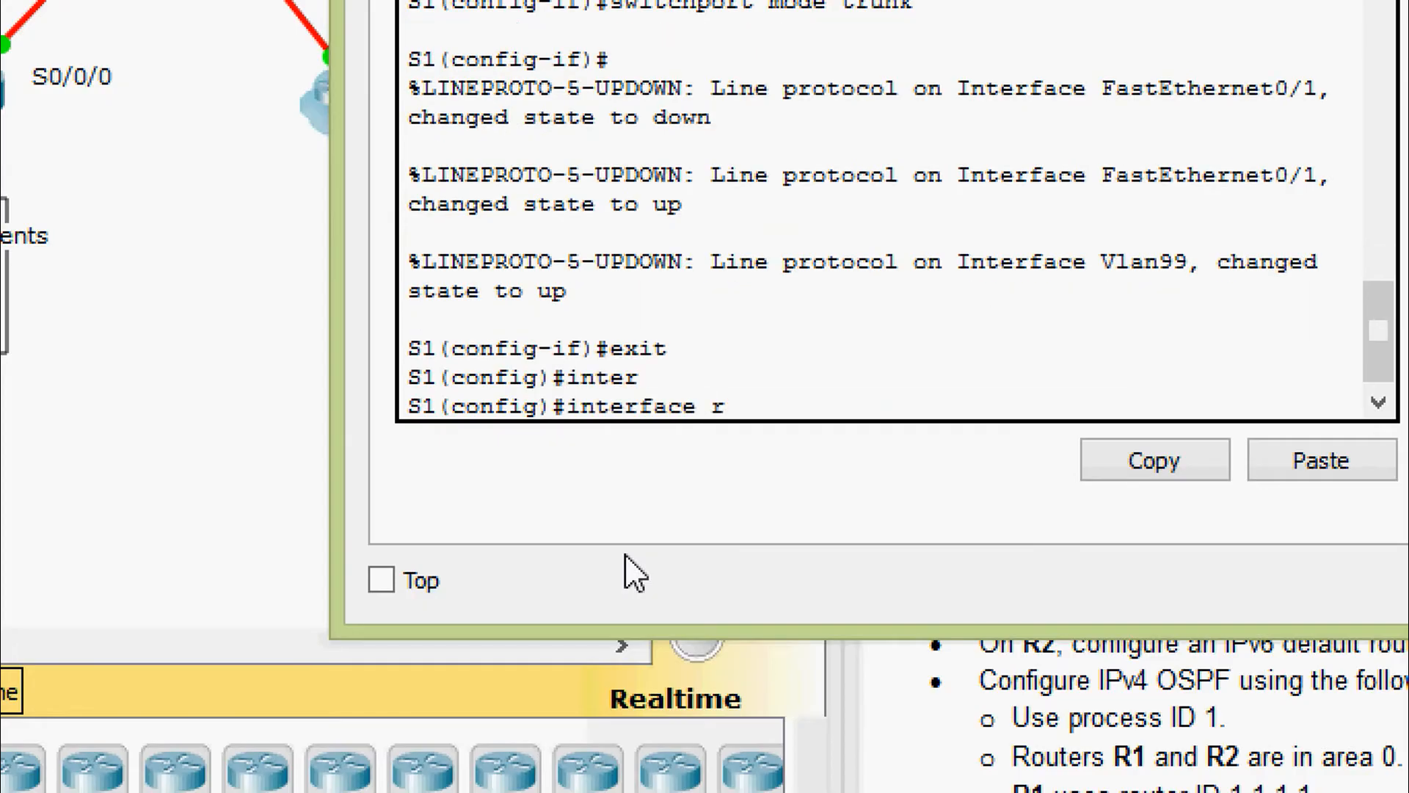
{"action": "key", "text": "Tab"}
{"action": "type", "text": "g"}
{"action": "key", "text": "Tab"}
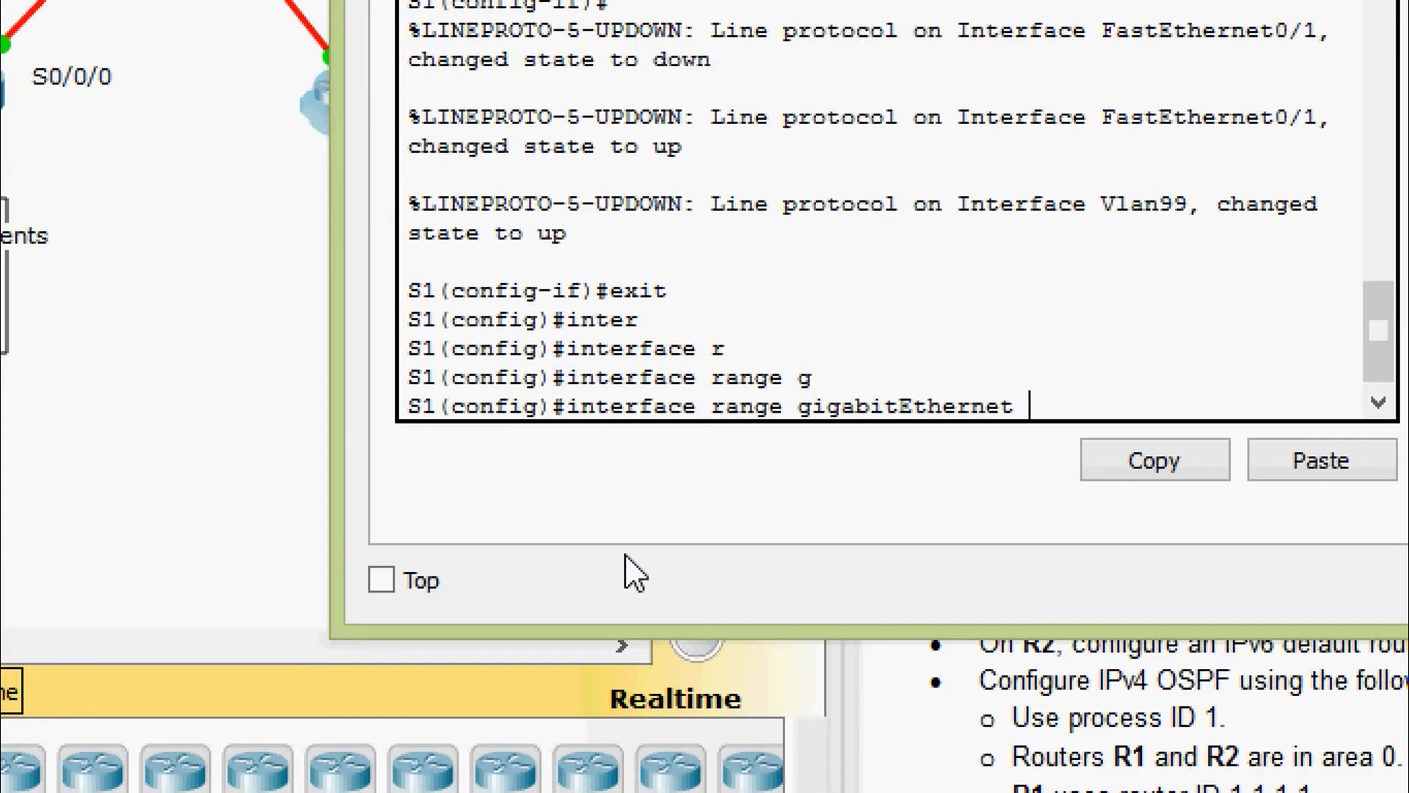
{"action": "type", "text": "0/1-2, fa"}
{"action": "key", "text": "Tab"}
{"action": "type", "text": "0/"}
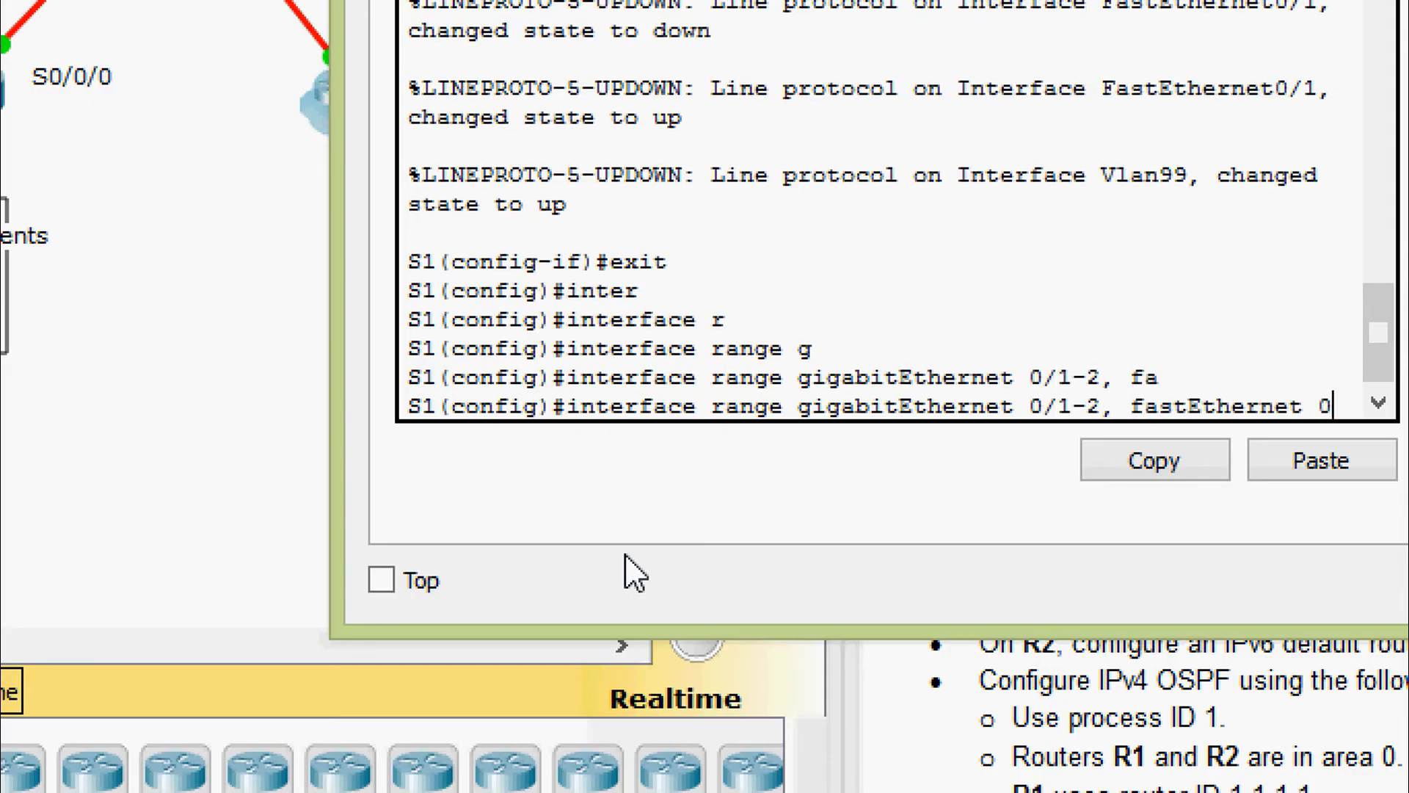
{"action": "type", "text": "2-6"}
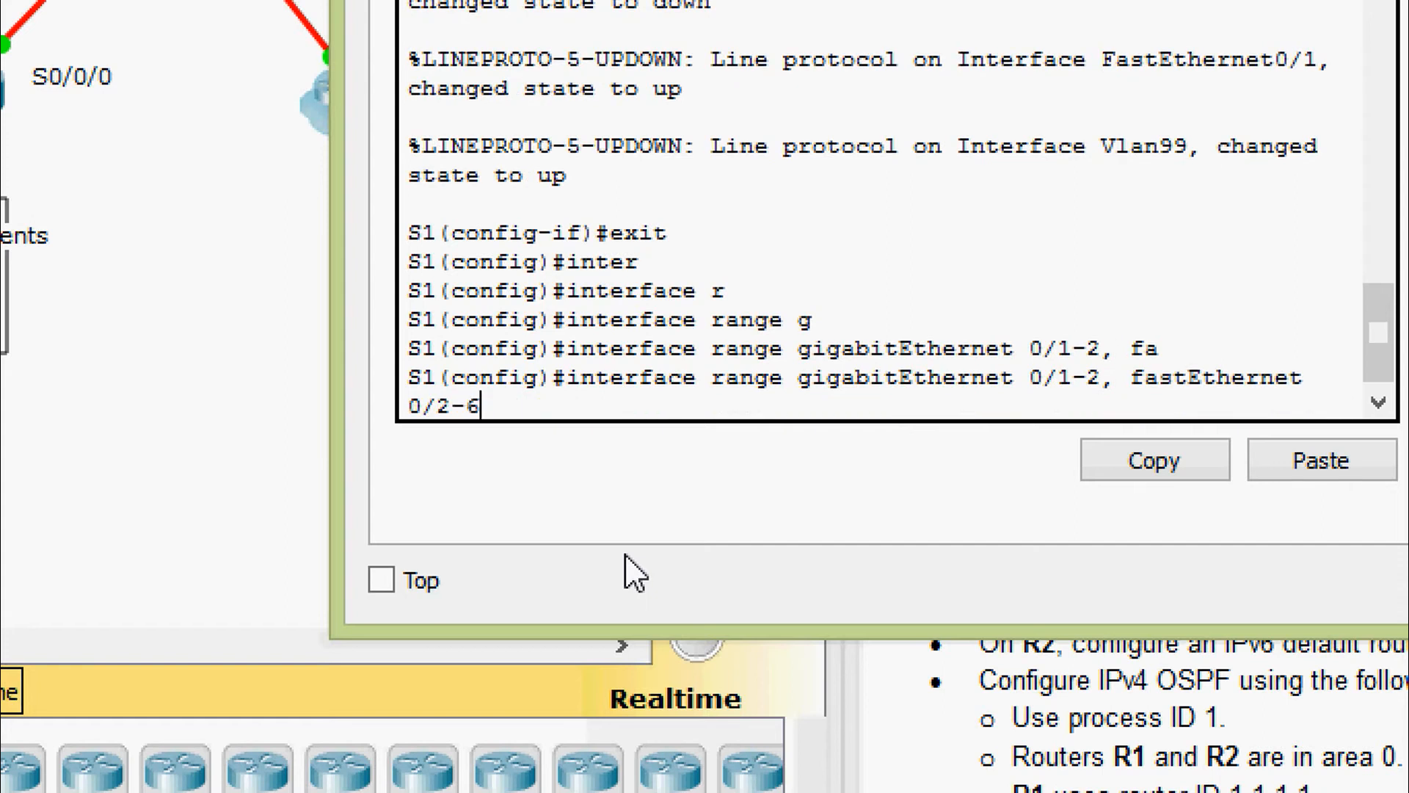
{"action": "key", "text": "Return"}
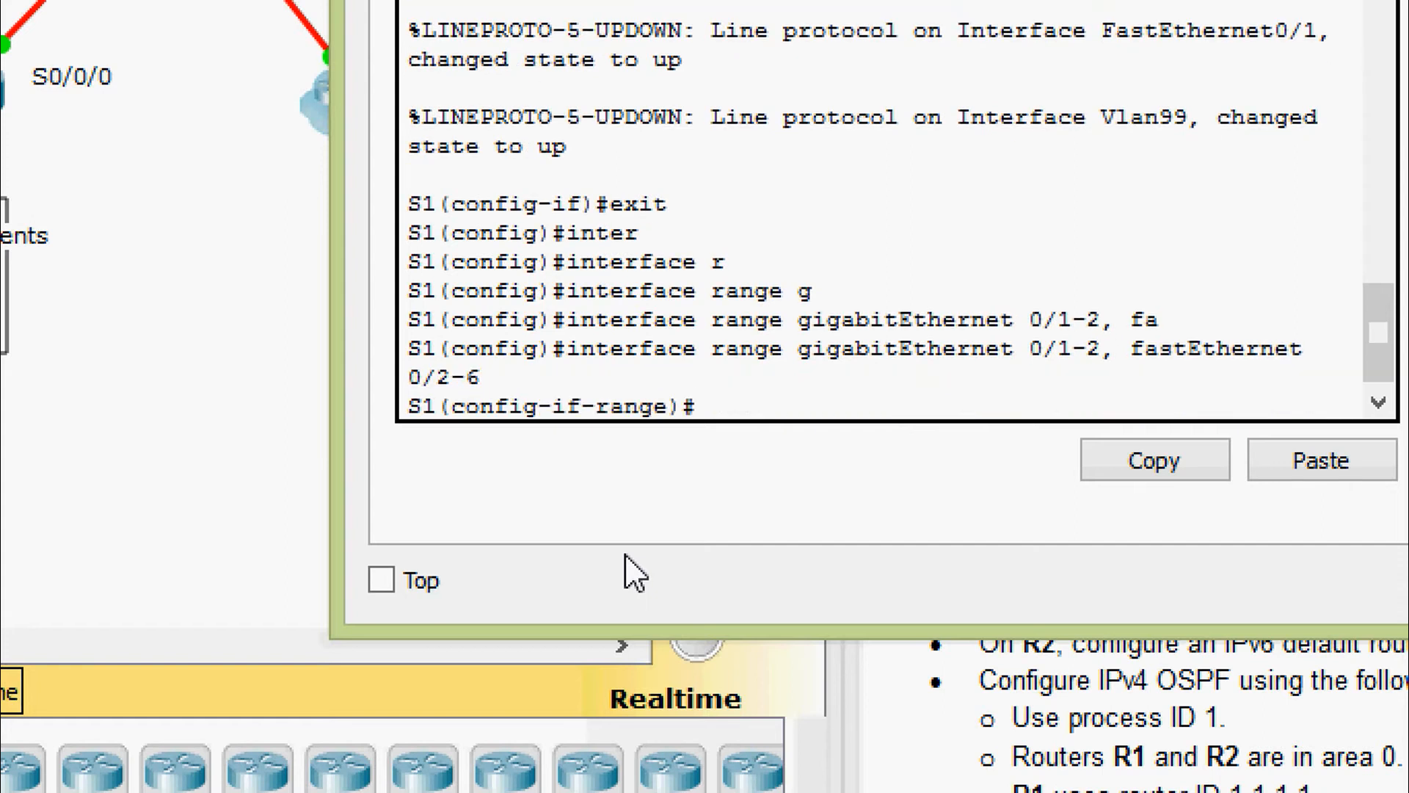
{"action": "key", "text": "Return"}
{"action": "key", "text": "Return"}
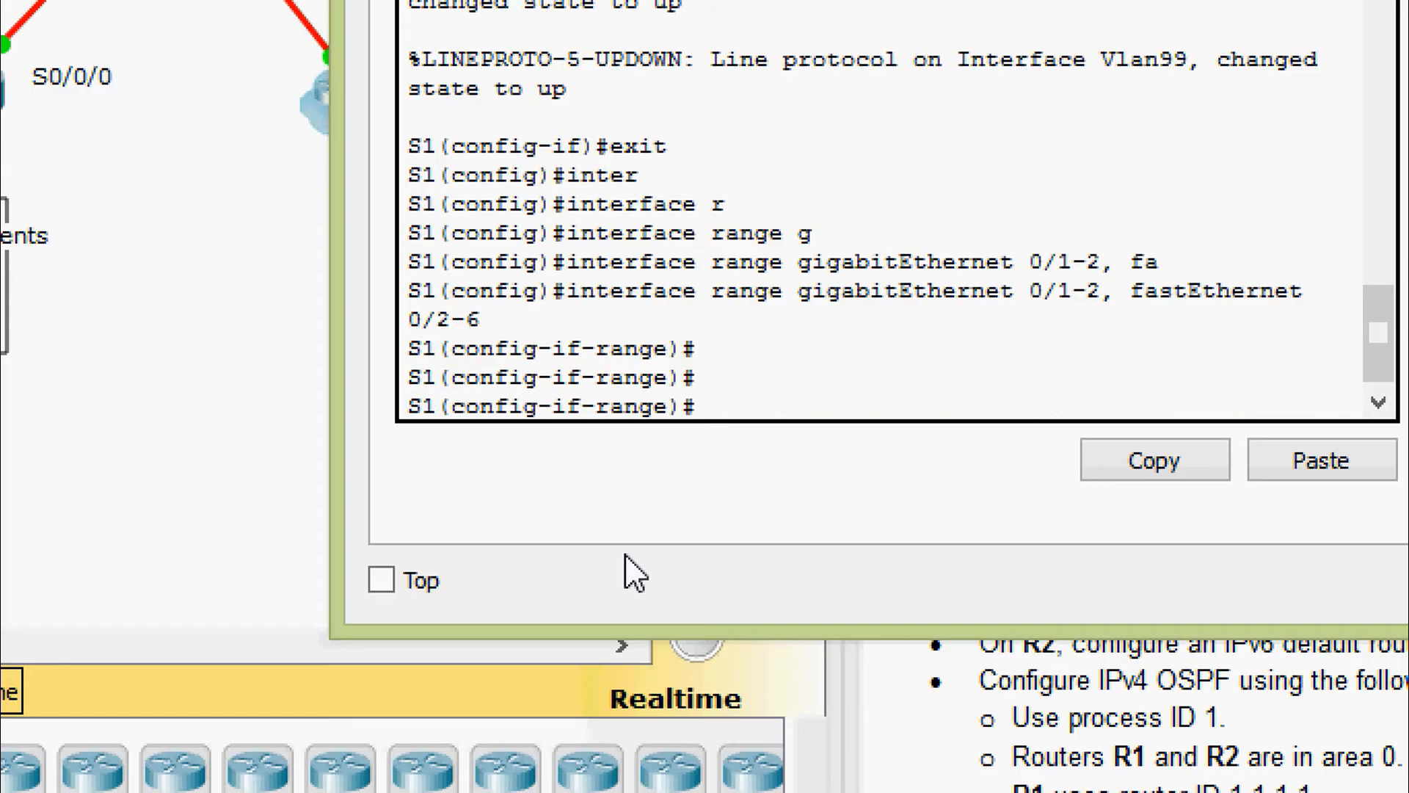
Make the selected ports access ports in VLAN 86
{"action": "type", "text": "swi"}
{"action": "key", "text": "Tab"}
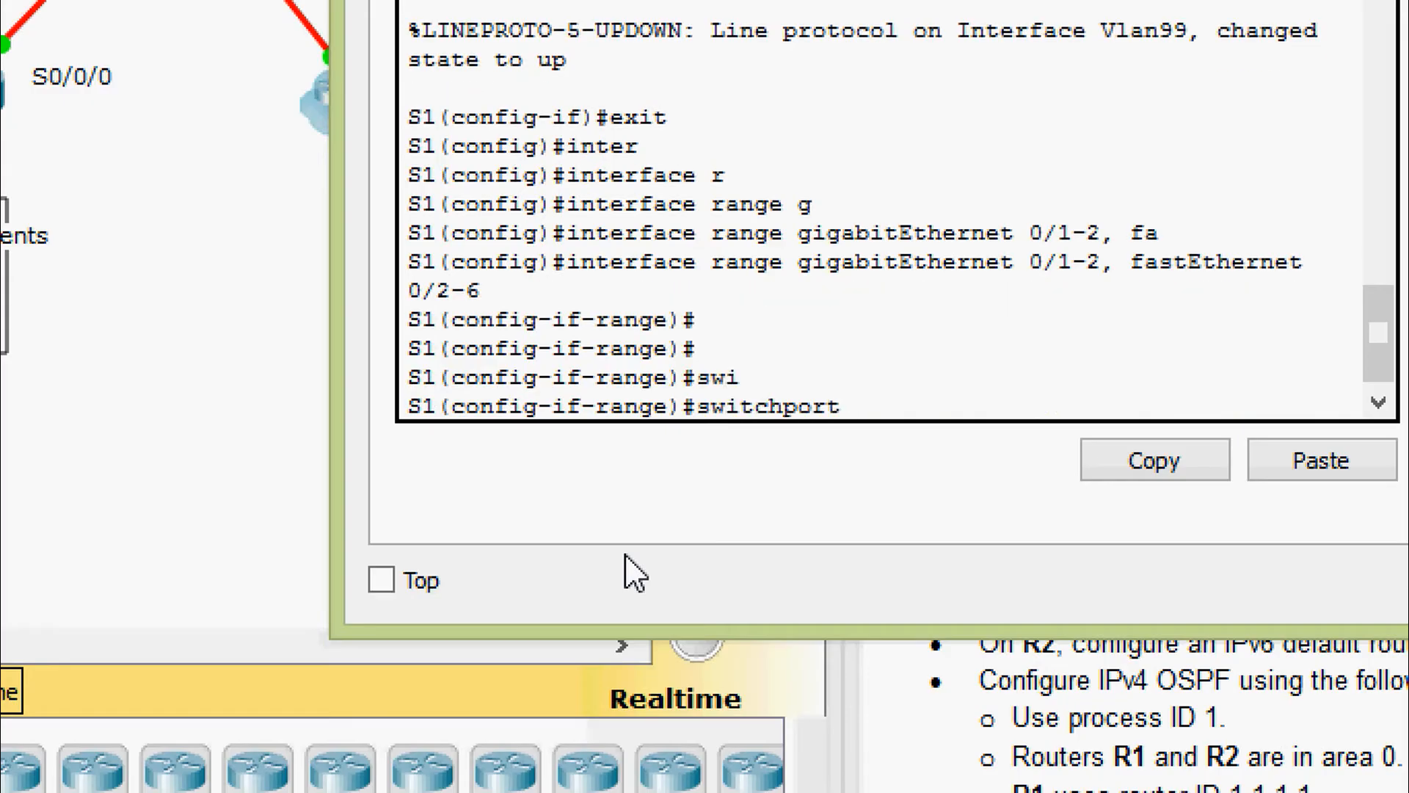
{"action": "type", "text": "ac"}
{"action": "key", "text": "Tab"}
{"action": "type", "text": "vl"}
{"action": "key", "text": "Tab"}
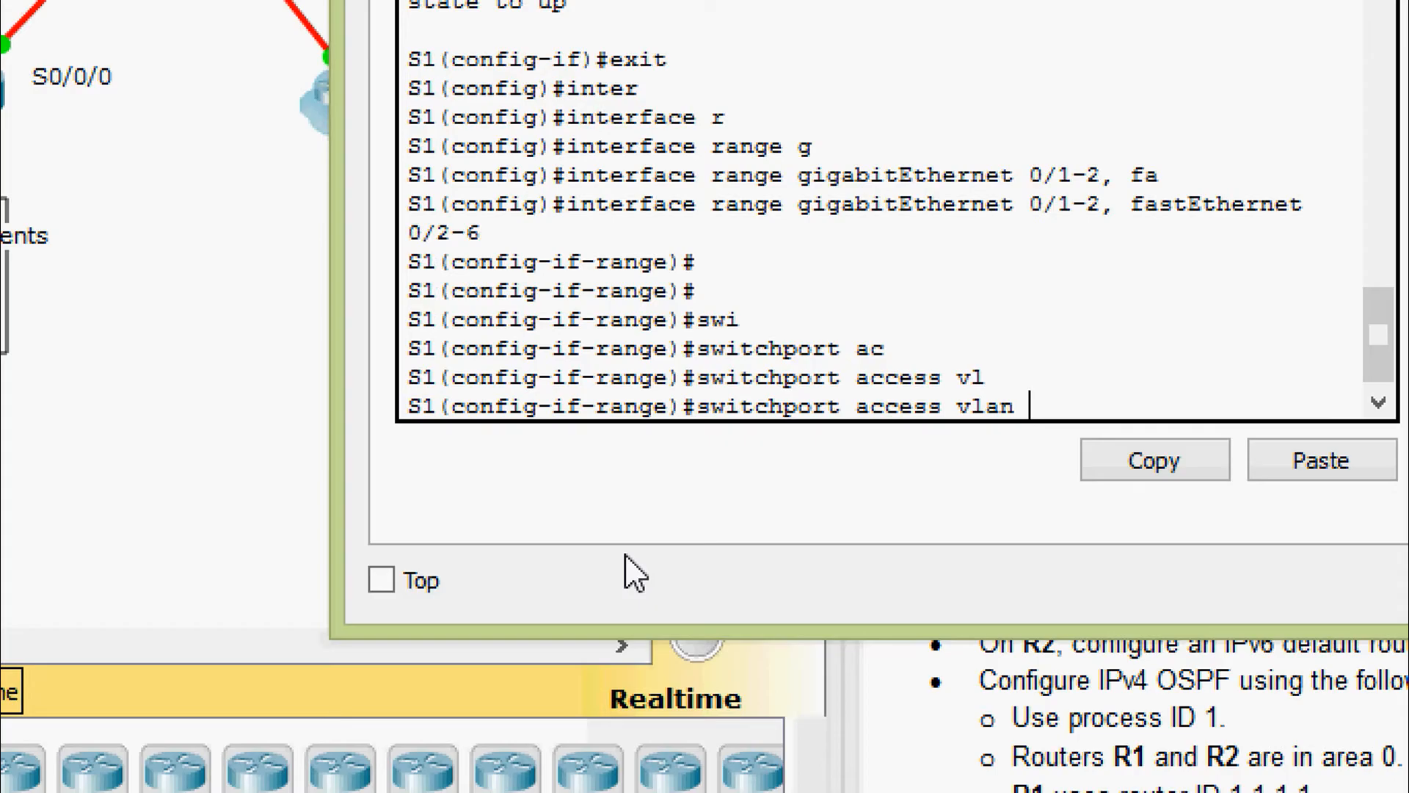
{"action": "type", "text": "86"}
{"action": "key", "text": "Return"}
{"action": "key", "text": "Return"}
{"action": "type", "text": "swi"}
{"action": "key", "text": "Tab"}
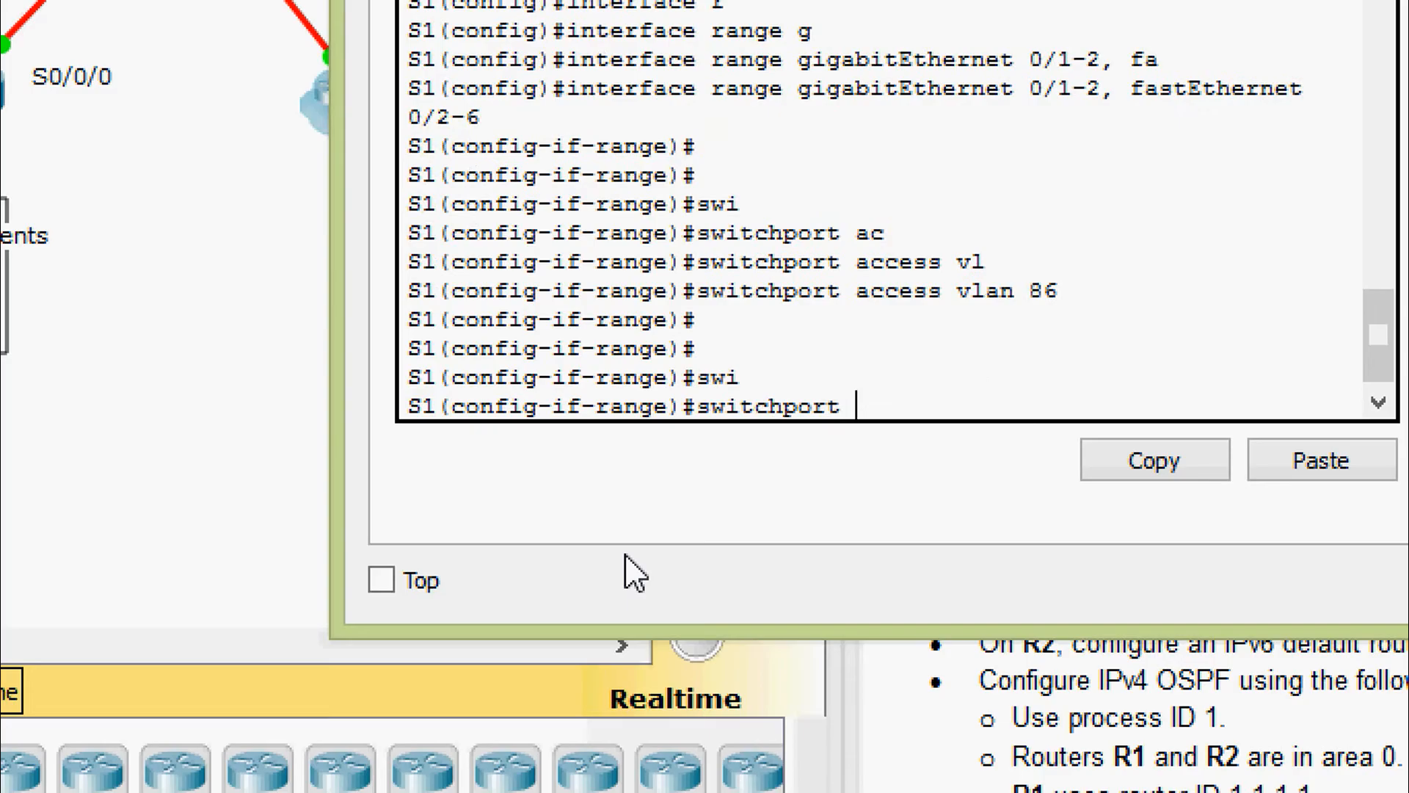
{"action": "type", "text": "mod"}
{"action": "key", "text": "Tab"}
{"action": "type", "text": "ac"}
{"action": "key", "text": "Tab"}
{"action": "key", "text": "Return"}
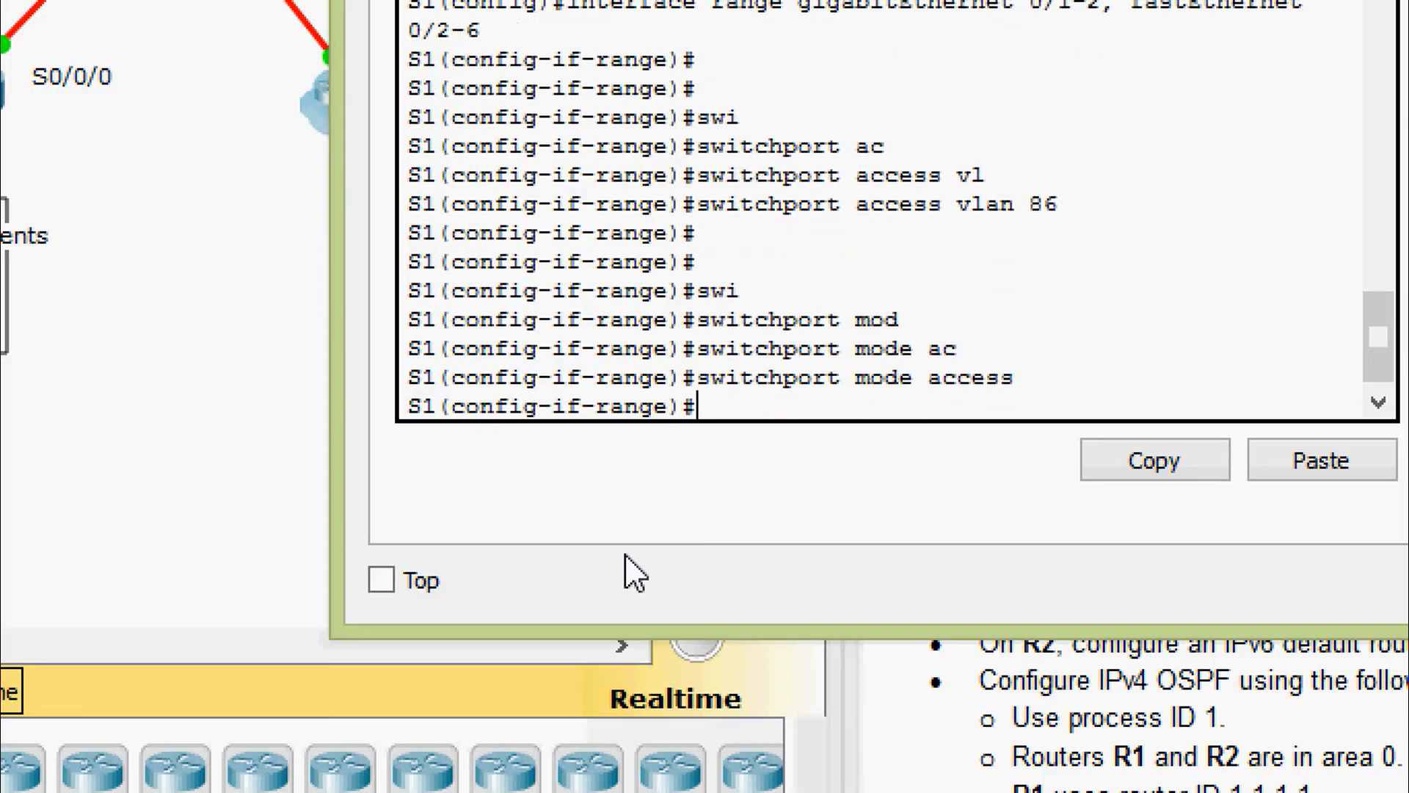
Shut down all ports in the G0/1-2, F0/2-6 range
{"action": "type", "text": "shu"}
{"action": "key", "text": "Tab"}
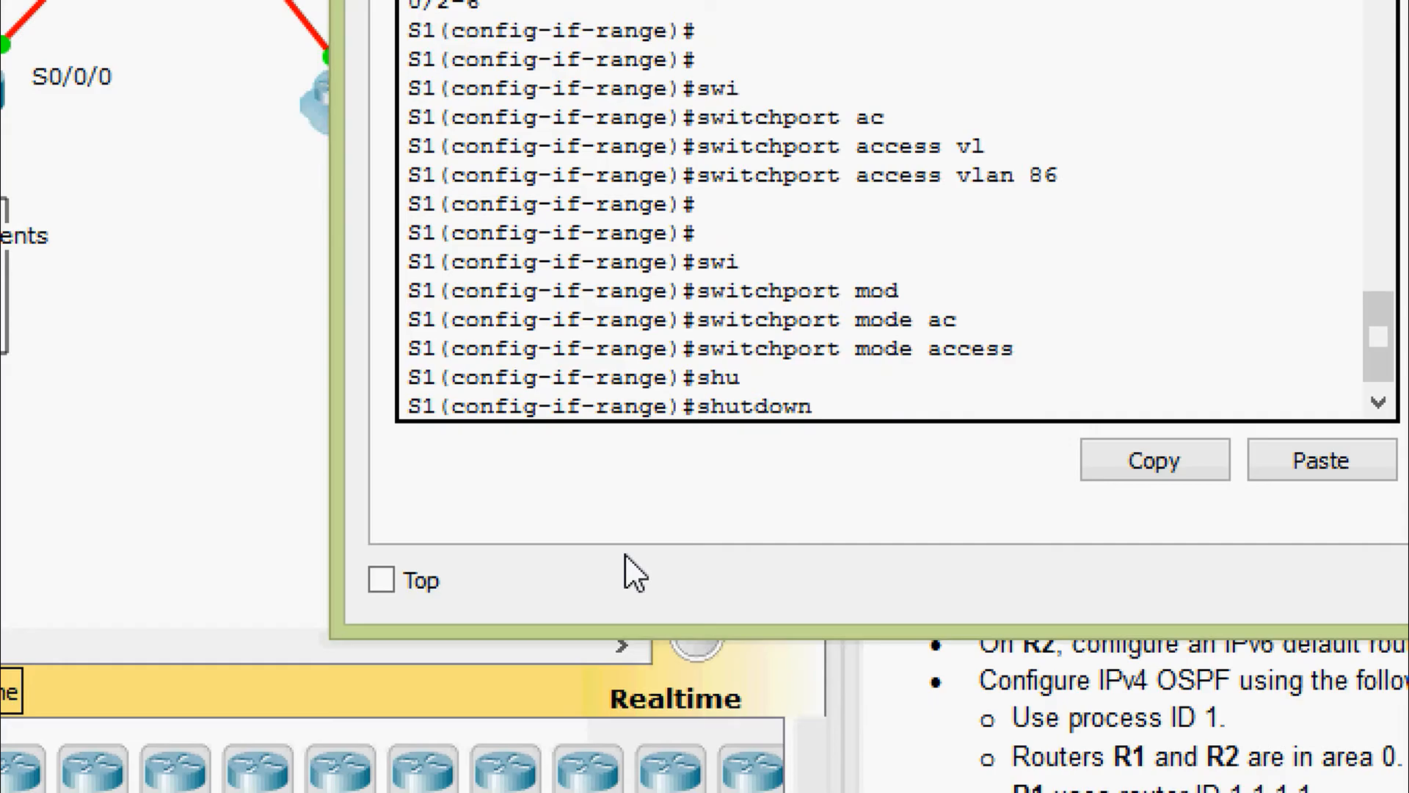
{"action": "key", "text": "Return"}
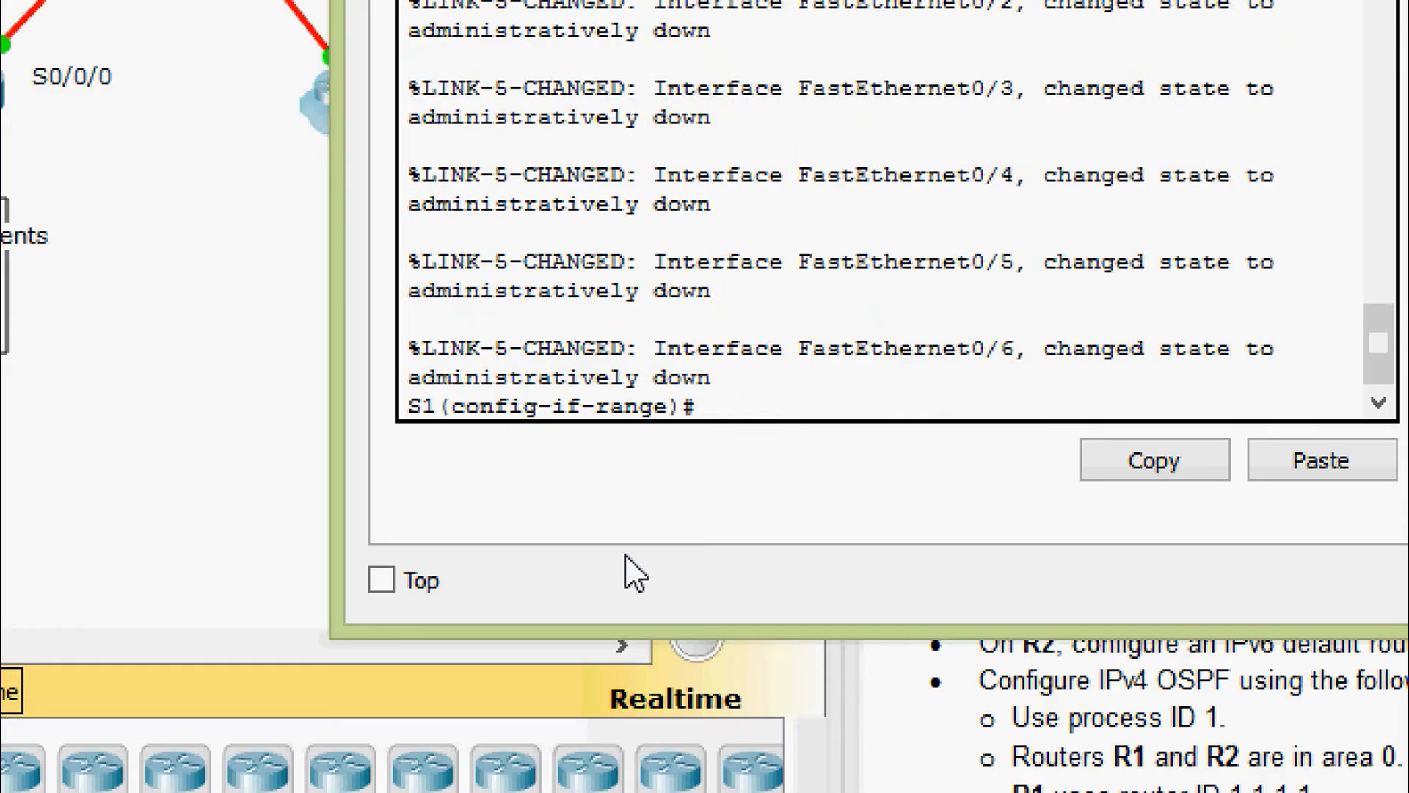
{"action": "key", "text": "Return"}
{"action": "key", "text": "Return"}
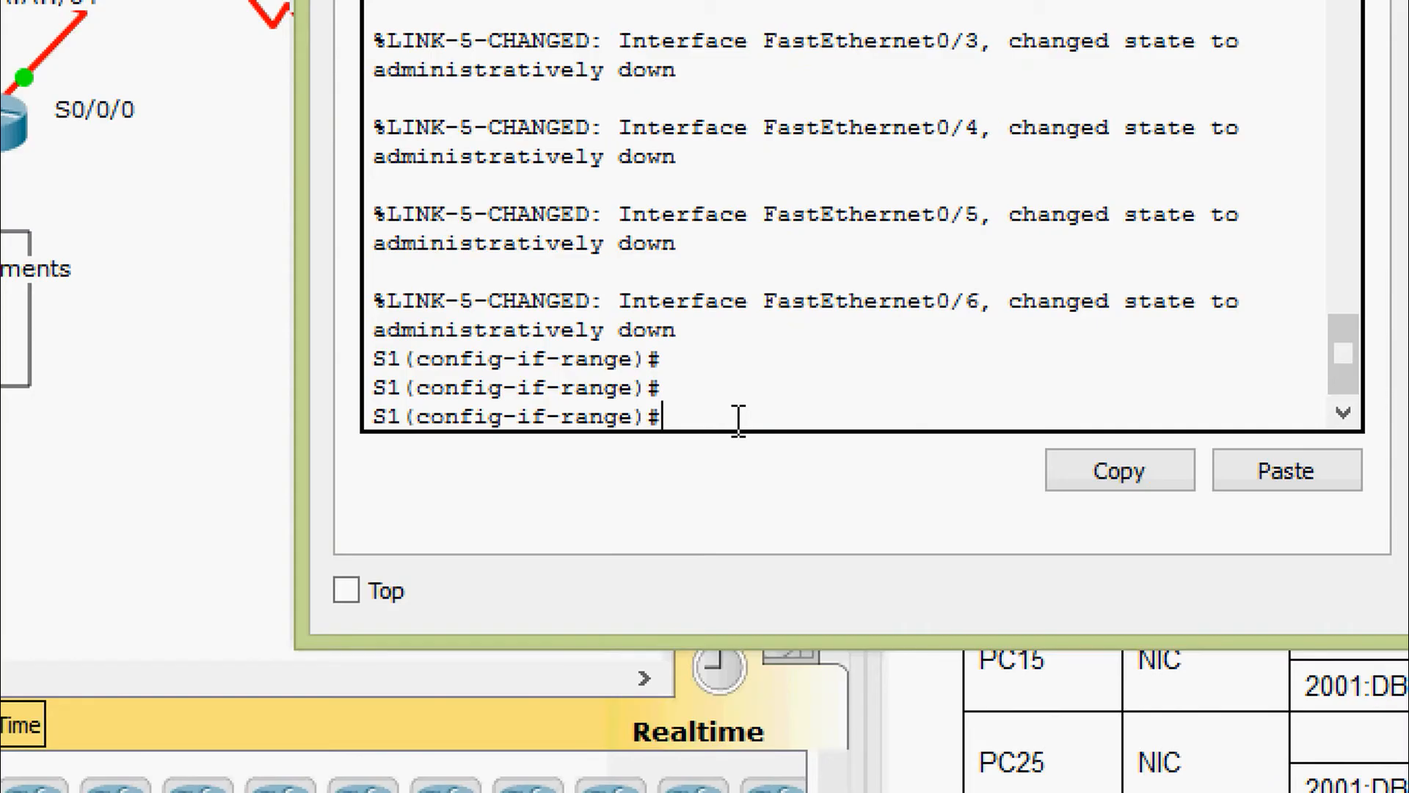
Exit the previous range and select interface range fastEthernet 0/7-18
{"action": "type", "text": "exit"}
{"action": "key", "text": "Return"}
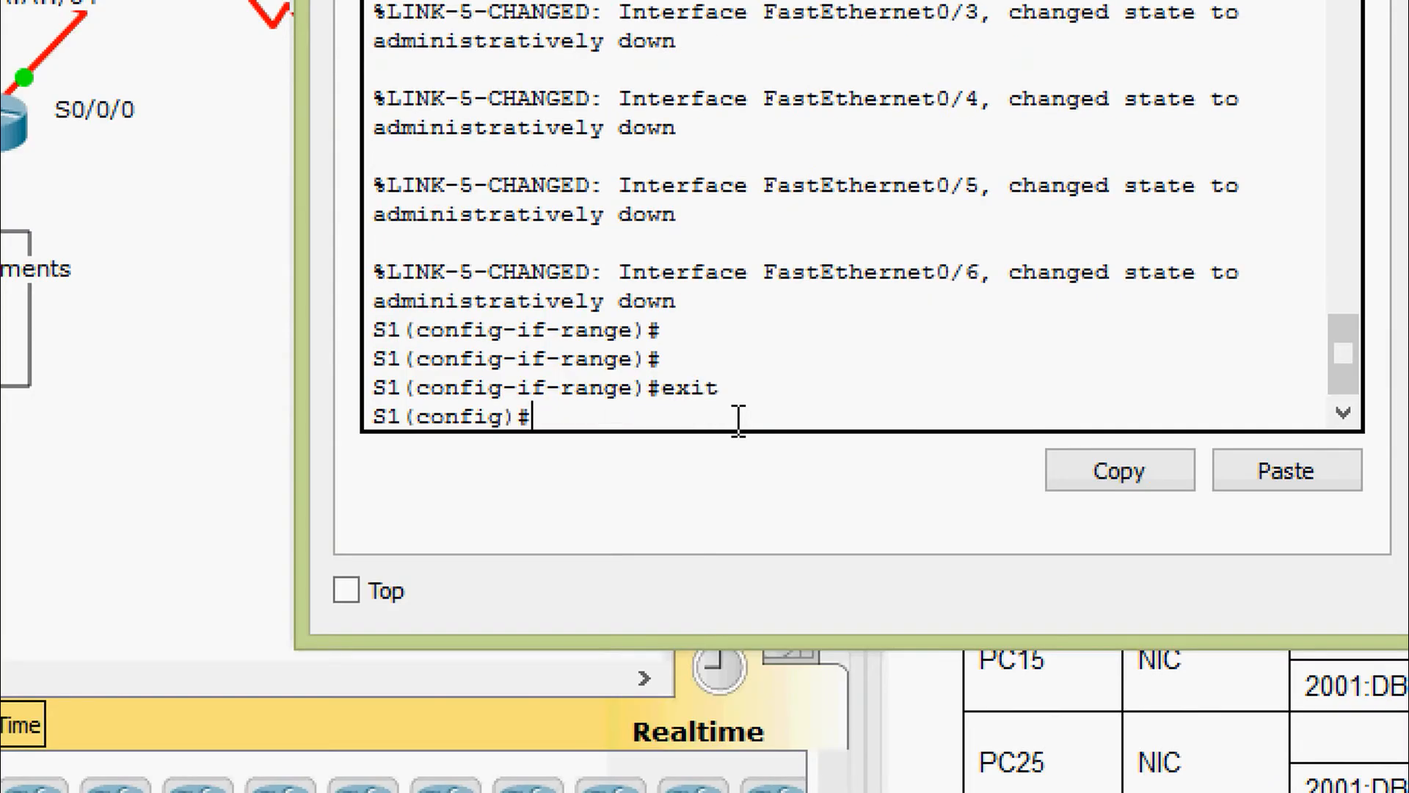
{"action": "type", "text": "inter"}
{"action": "key", "text": "Tab"}
{"action": "type", "text": "r"}
{"action": "key", "text": "Tab"}
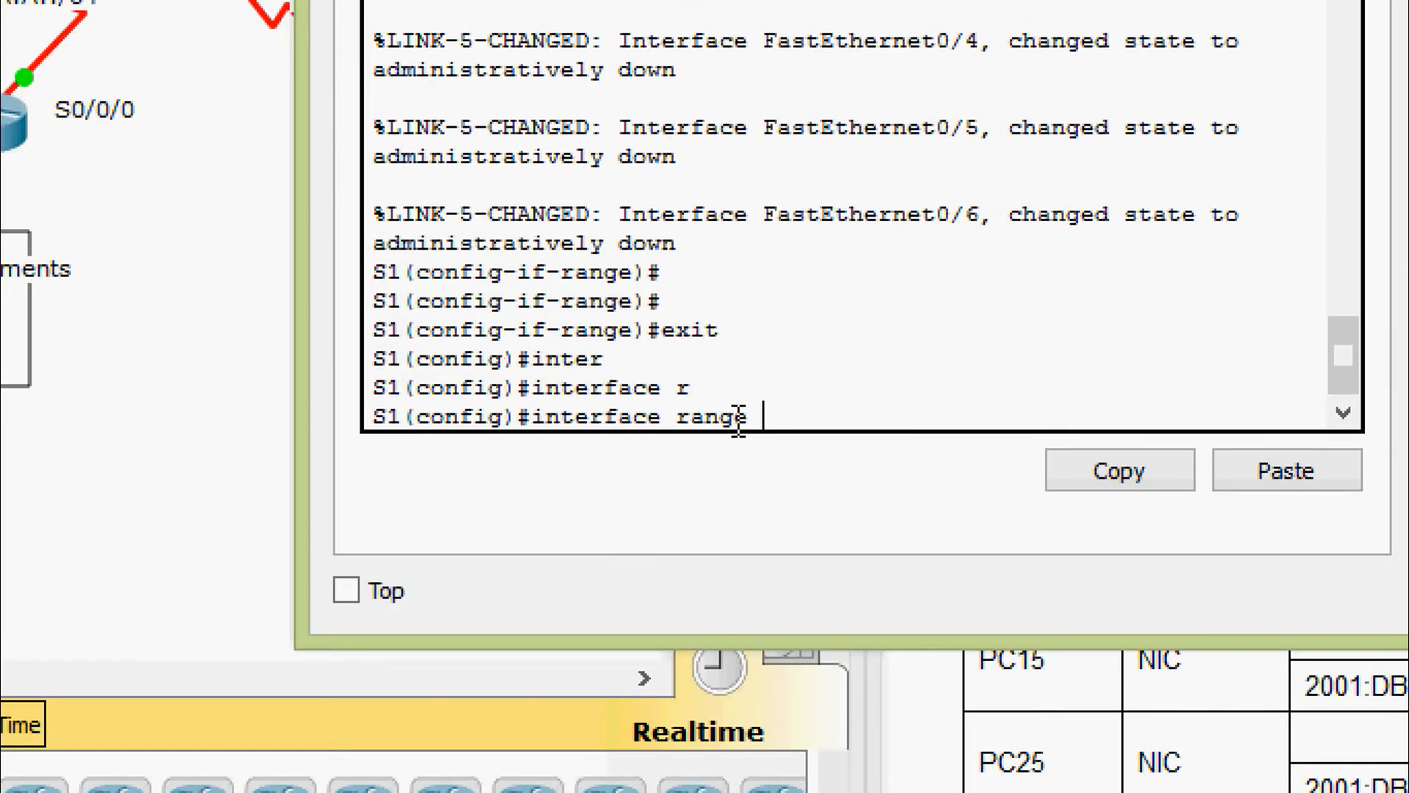
{"action": "type", "text": "f"}
{"action": "key", "text": "Tab"}
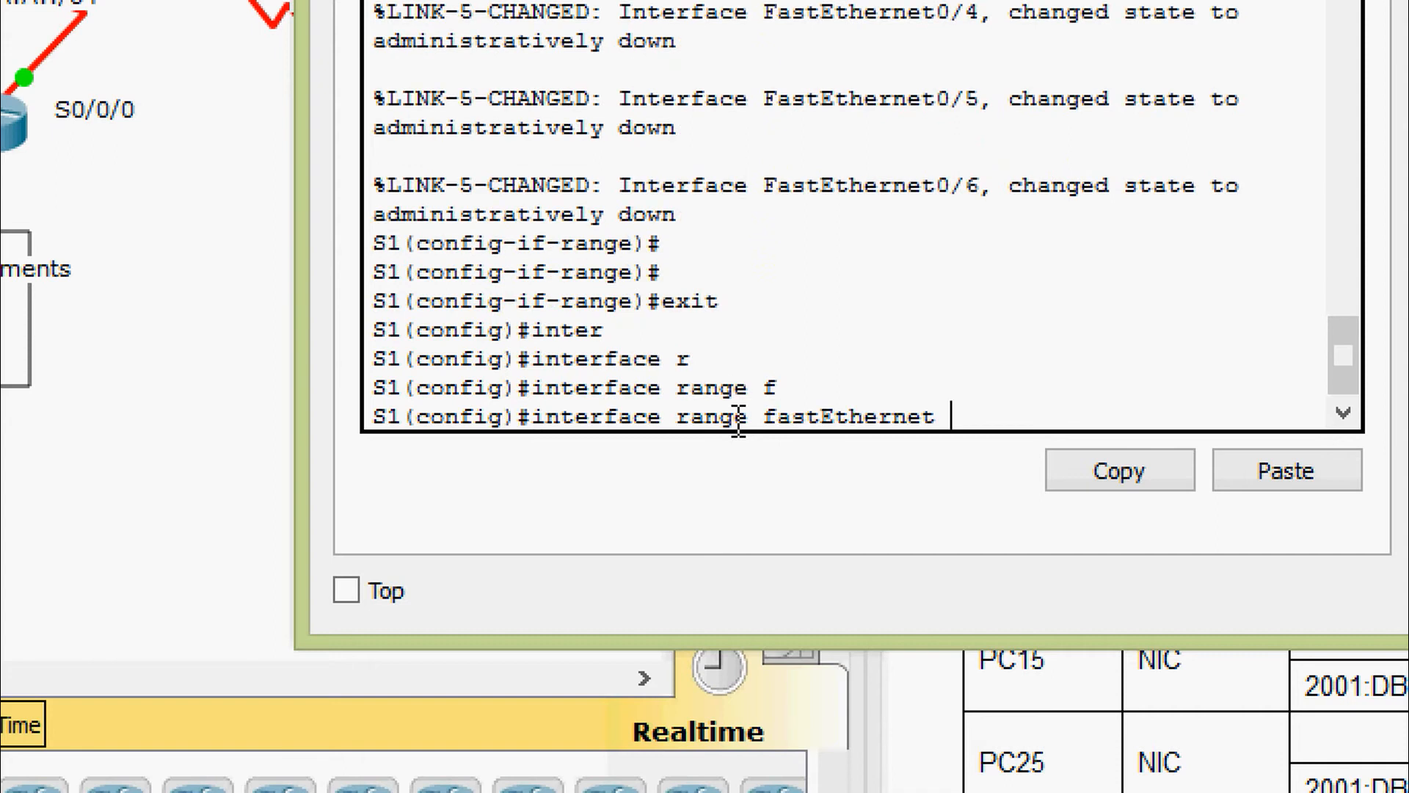
{"action": "type", "text": "0/7-18"}
{"action": "key", "text": "Return"}
{"action": "key", "text": "Return"}
Set F0/7-18 to switchport mode access in VLAN 15, then exit
{"action": "type", "text": "swi"}
{"action": "key", "text": "Tab"}
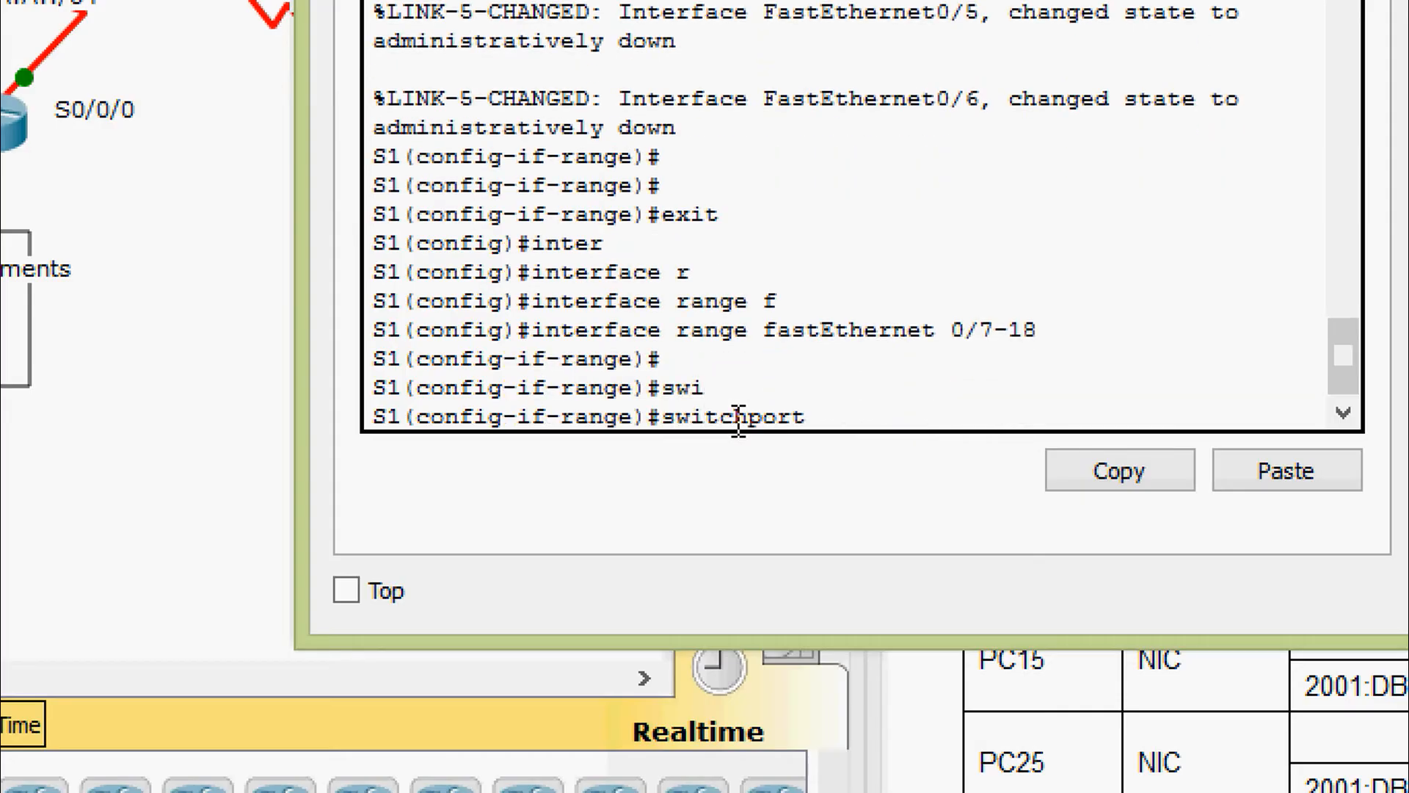
{"action": "type", "text": "ac"}
{"action": "key", "text": "Tab"}
{"action": "type", "text": "v"}
{"action": "key", "text": "Tab"}
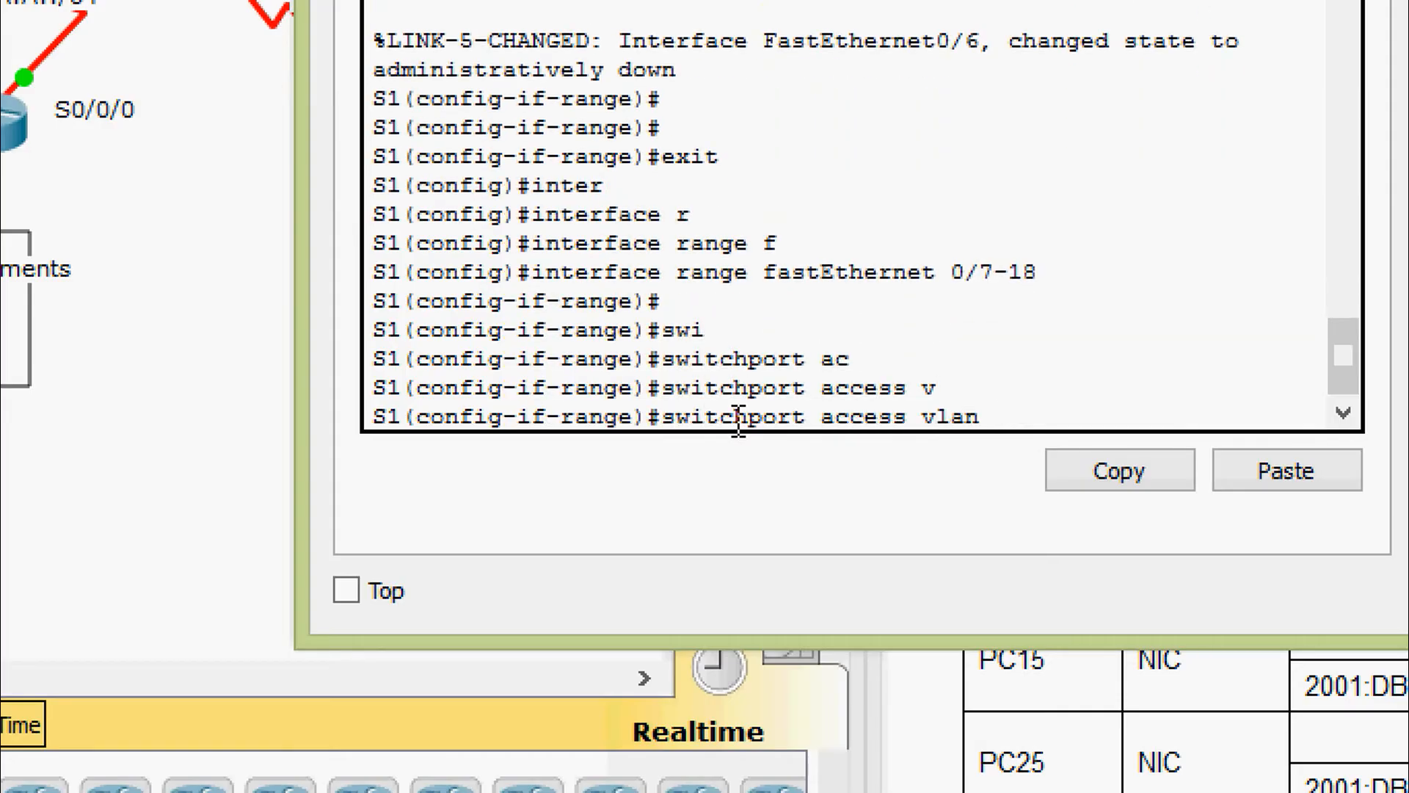
{"action": "type", "text": "15"}
{"action": "key", "text": "Return"}
{"action": "type", "text": "swit"}
{"action": "key", "text": "Tab"}
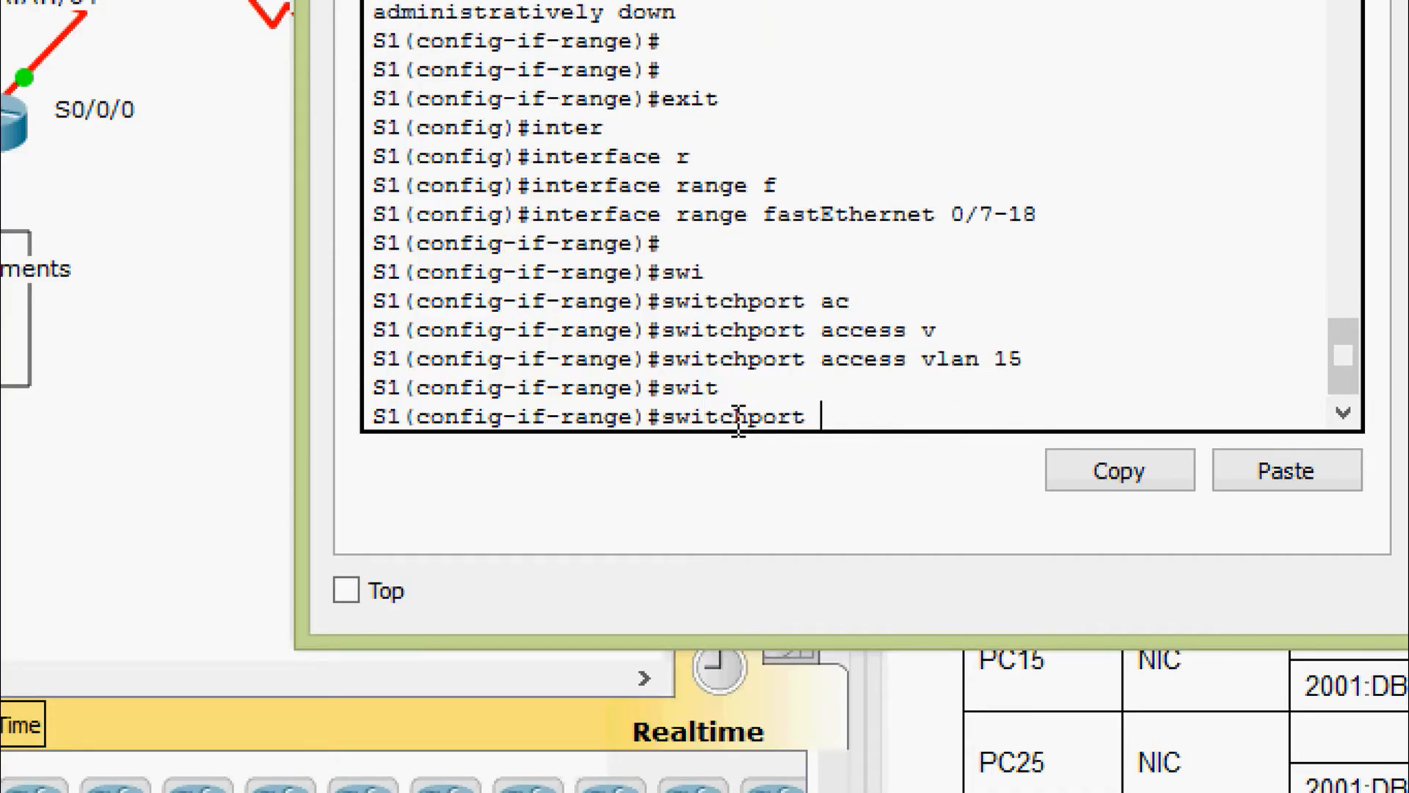
{"action": "type", "text": "mo"}
{"action": "key", "text": "Tab"}
{"action": "type", "text": "ac"}
{"action": "key", "text": "Tab"}
{"action": "key", "text": "Return"}
{"action": "key", "text": "Return"}
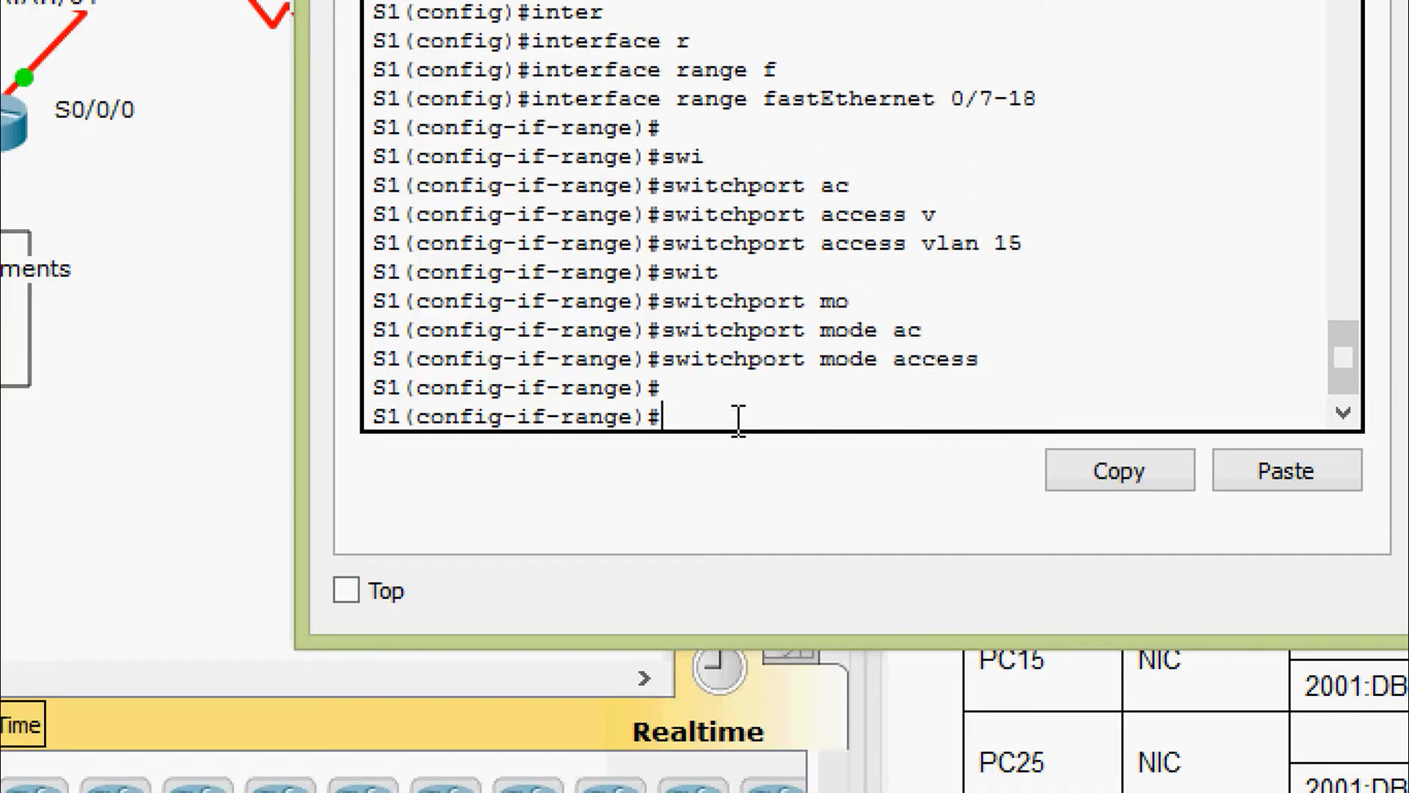
{"action": "type", "text": "exit"}
{"action": "key", "text": "Return"}
Select the interface range FastEthernet 0/19-24 on S1
{"action": "type", "text": "inter"}
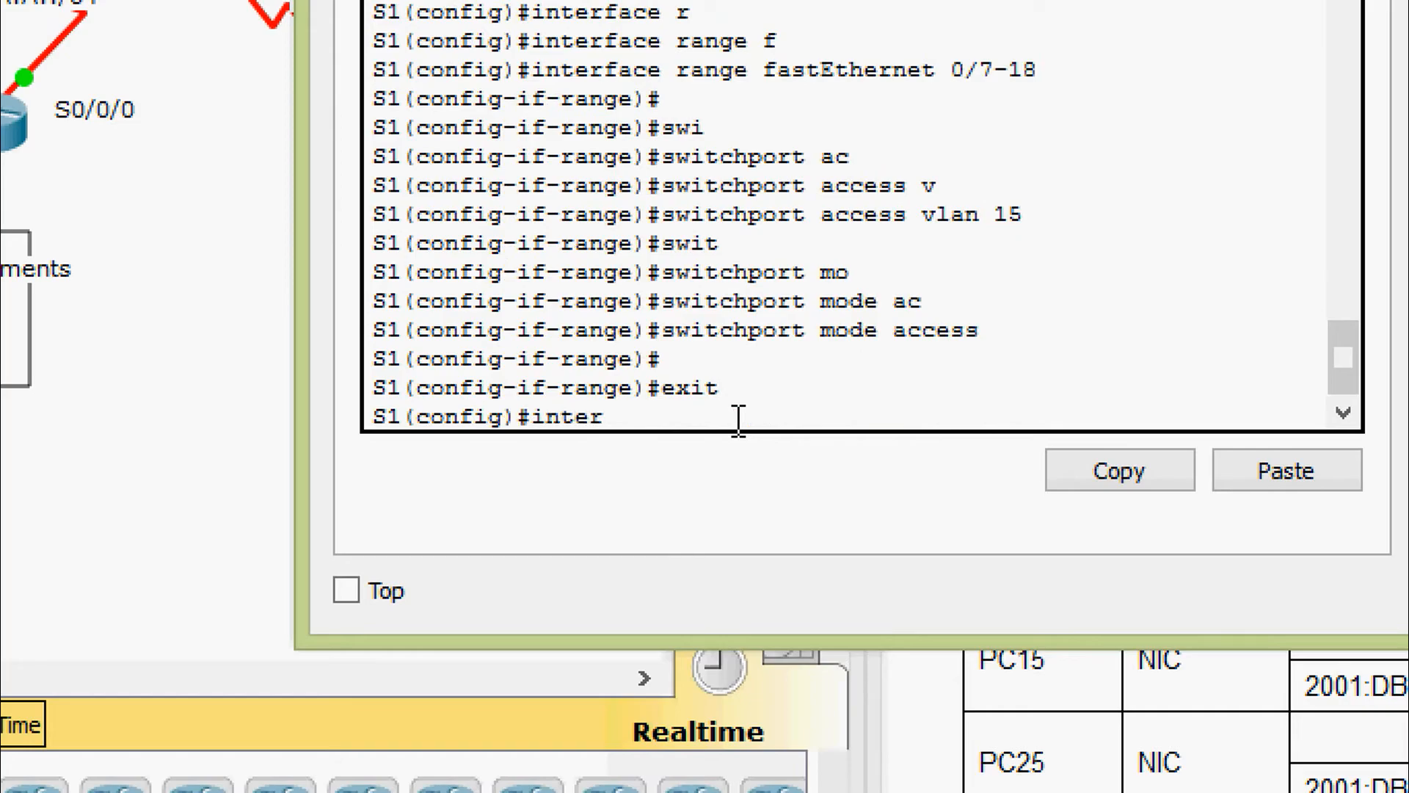
{"action": "key", "text": "Tab"}
{"action": "type", "text": "r"}
{"action": "key", "text": "Tab"}
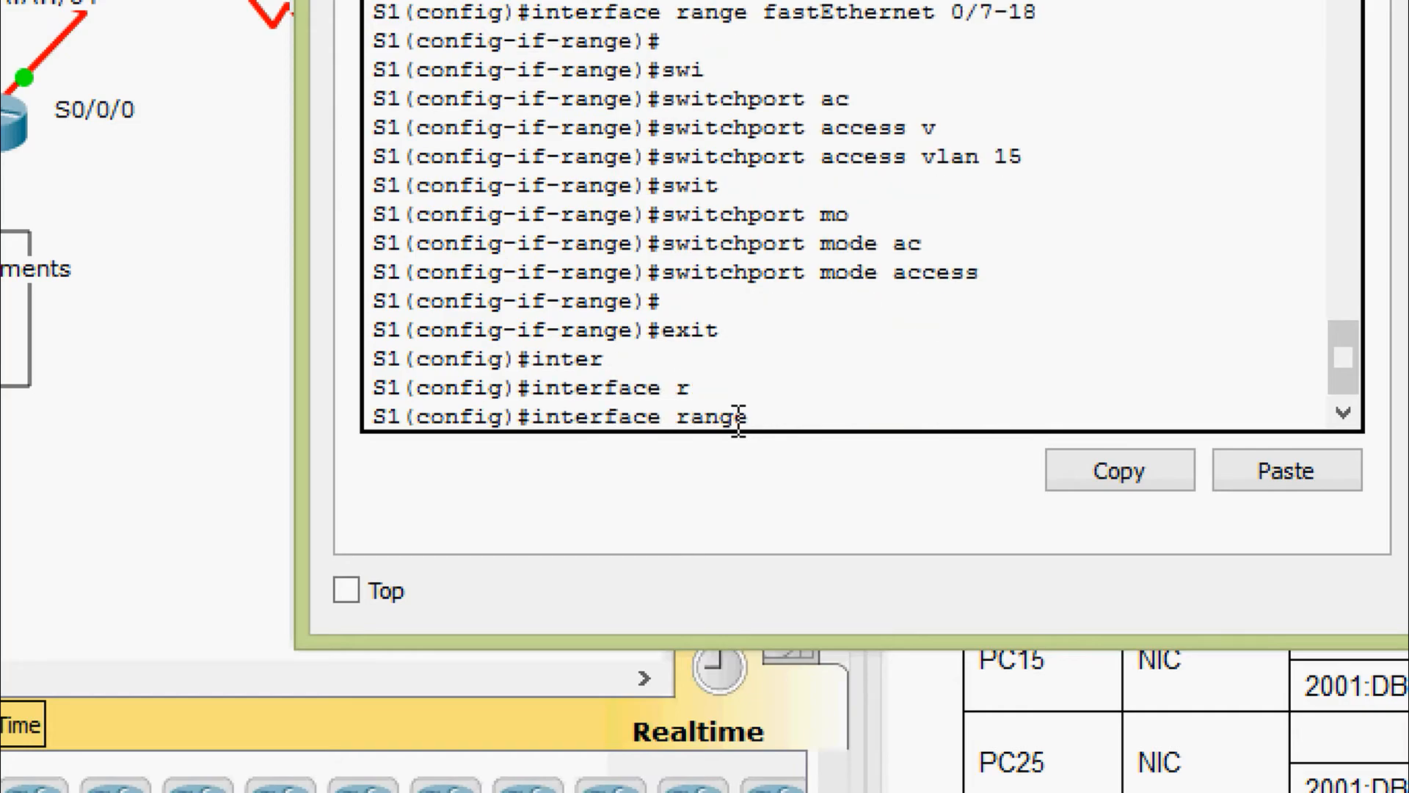
{"action": "type", "text": "f"}
{"action": "key", "text": "Tab"}
{"action": "type", "text": "0"}
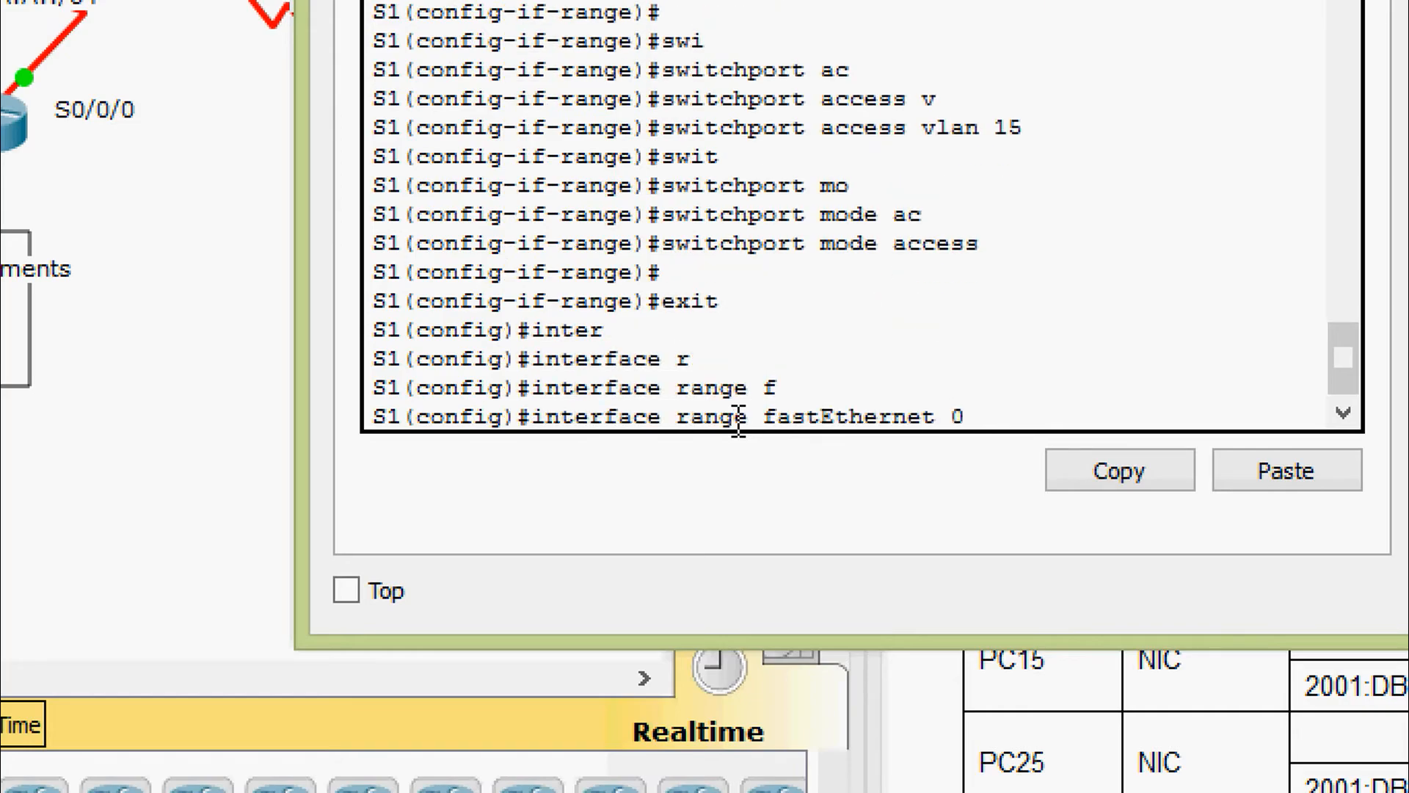
{"action": "type", "text": "/19-24"}
{"action": "key", "text": "Return"}
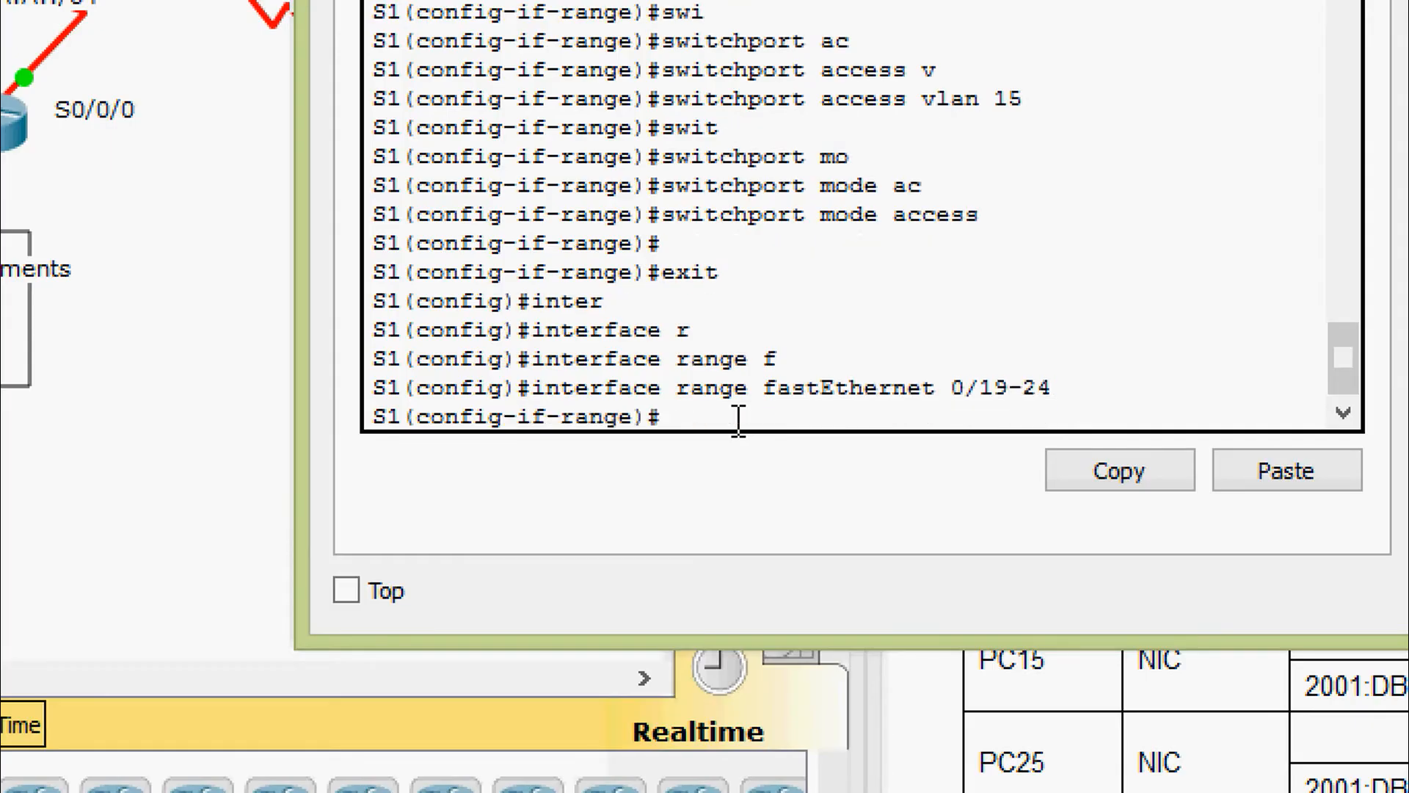
Assign ports F0/19–24 to access VLAN 25
{"action": "type", "text": "swi"}
{"action": "key", "text": "Tab"}
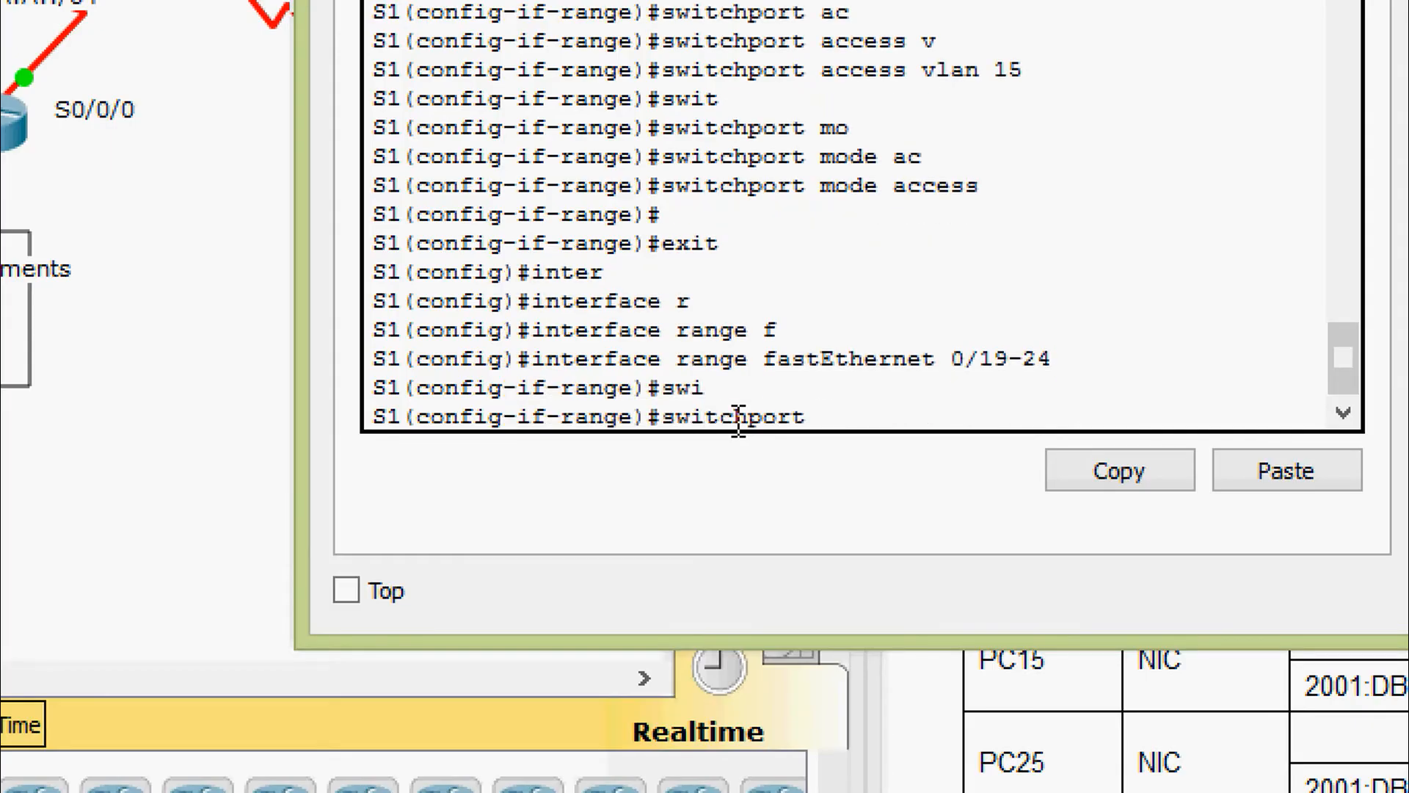
{"action": "type", "text": "ac"}
{"action": "key", "text": "Tab"}
{"action": "type", "text": "vl"}
{"action": "key", "text": "Tab"}
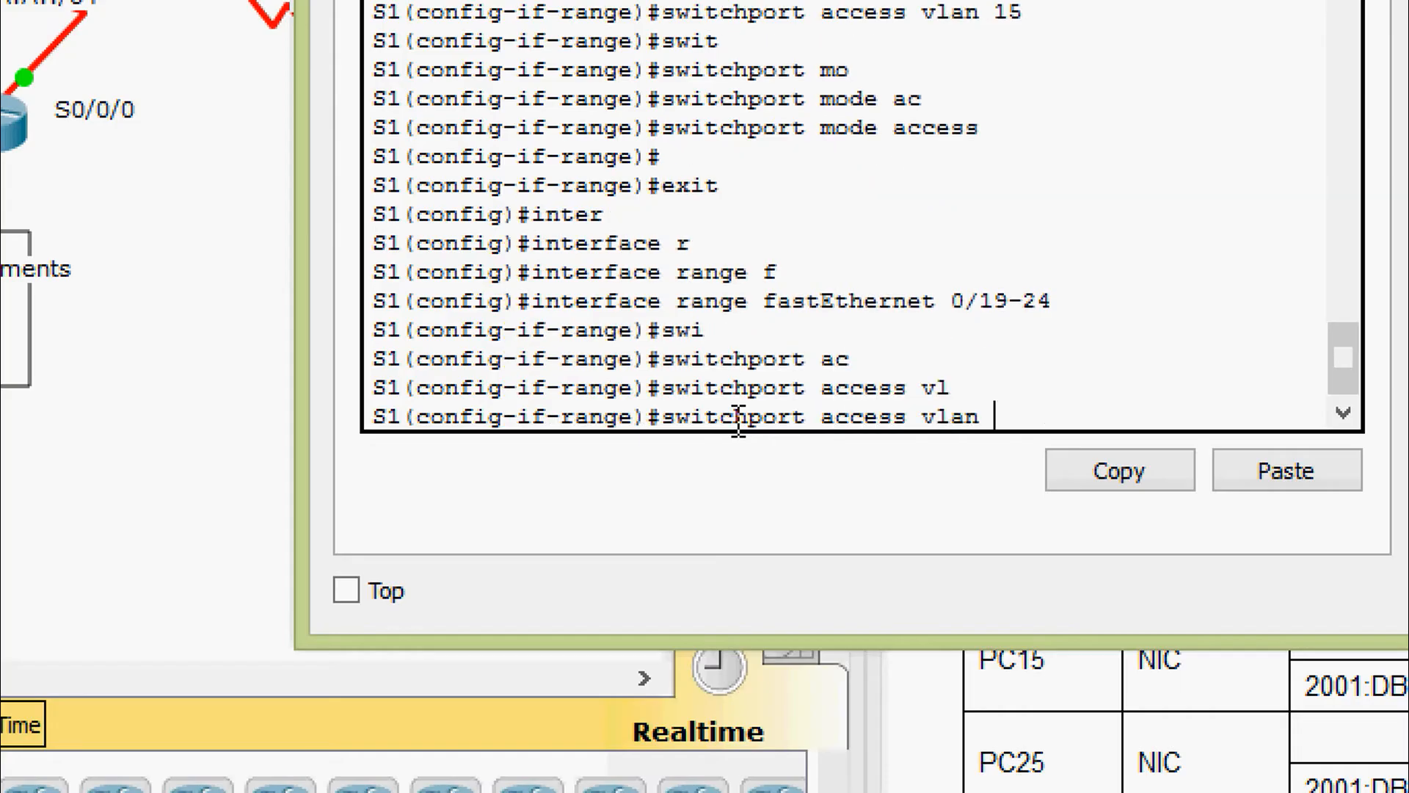
{"action": "type", "text": "25"}
{"action": "key", "text": "Return"}
Set ports F0/19–24 to access mode, exit to privileged EXEC, and start the copy command
{"action": "type", "text": "swi"}
{"action": "key", "text": "Tab"}
{"action": "type", "text": "mo"}
{"action": "key", "text": "Tab"}
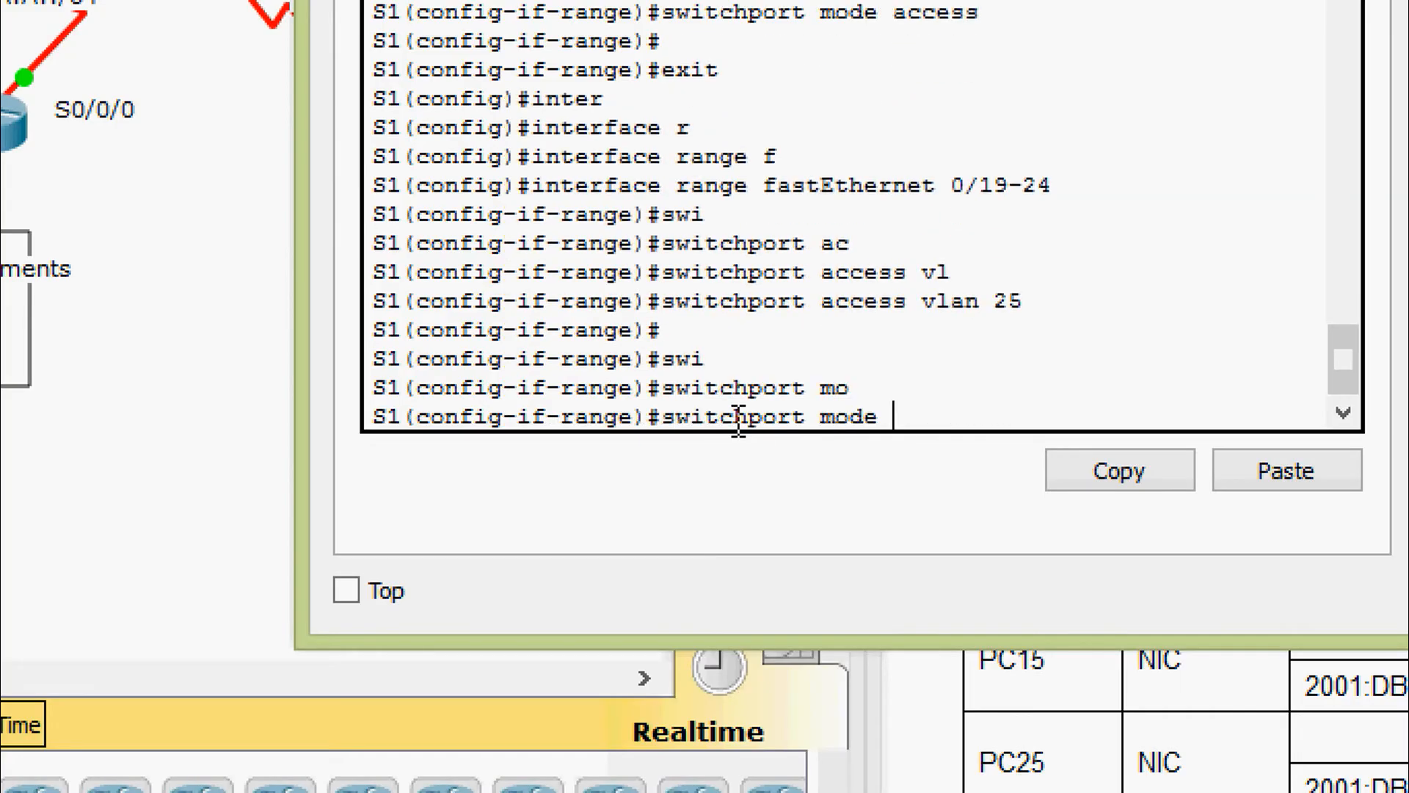
{"action": "type", "text": "ac"}
{"action": "key", "text": "Tab"}
{"action": "key", "text": "Return"}
{"action": "key", "text": "Return"}
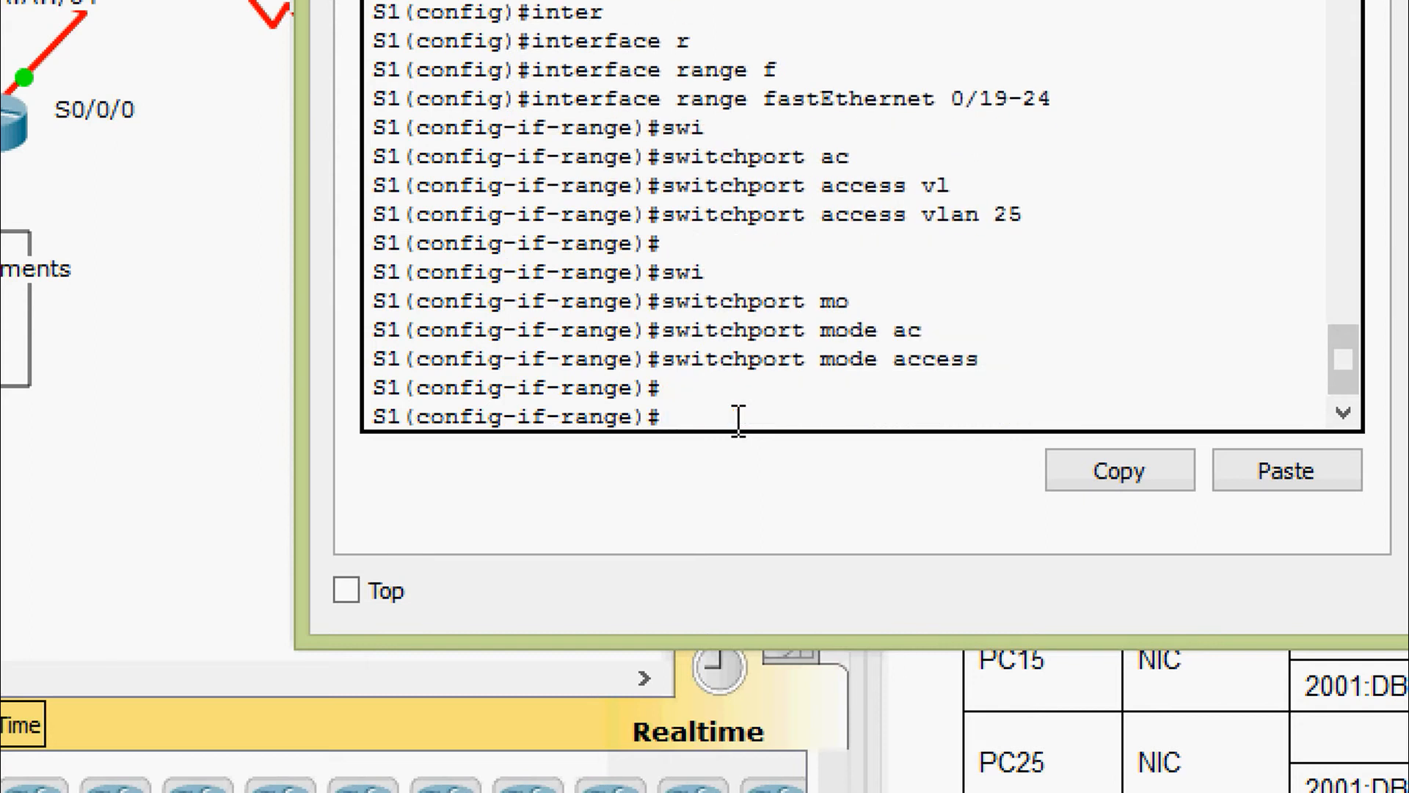
{"action": "key", "text": "ctrl+z"}
{"action": "type", "text": "op"}
{"action": "key", "text": "Tab"}
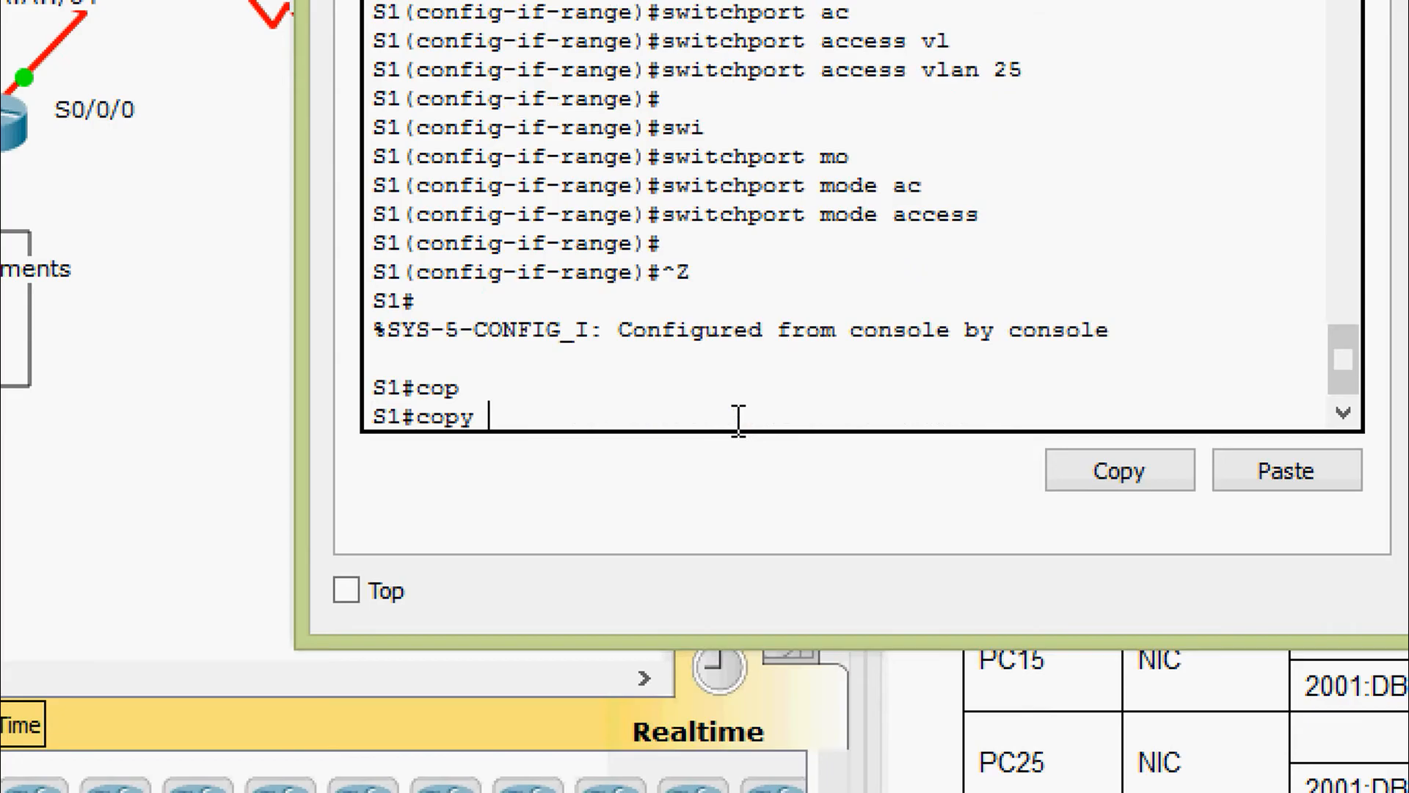
Save S1's configuration with copy running-config startup-config
{"action": "type", "text": "r"}
{"action": "key", "text": "Tab"}
{"action": "type", "text": "st"}
{"action": "key", "text": "Tab"}
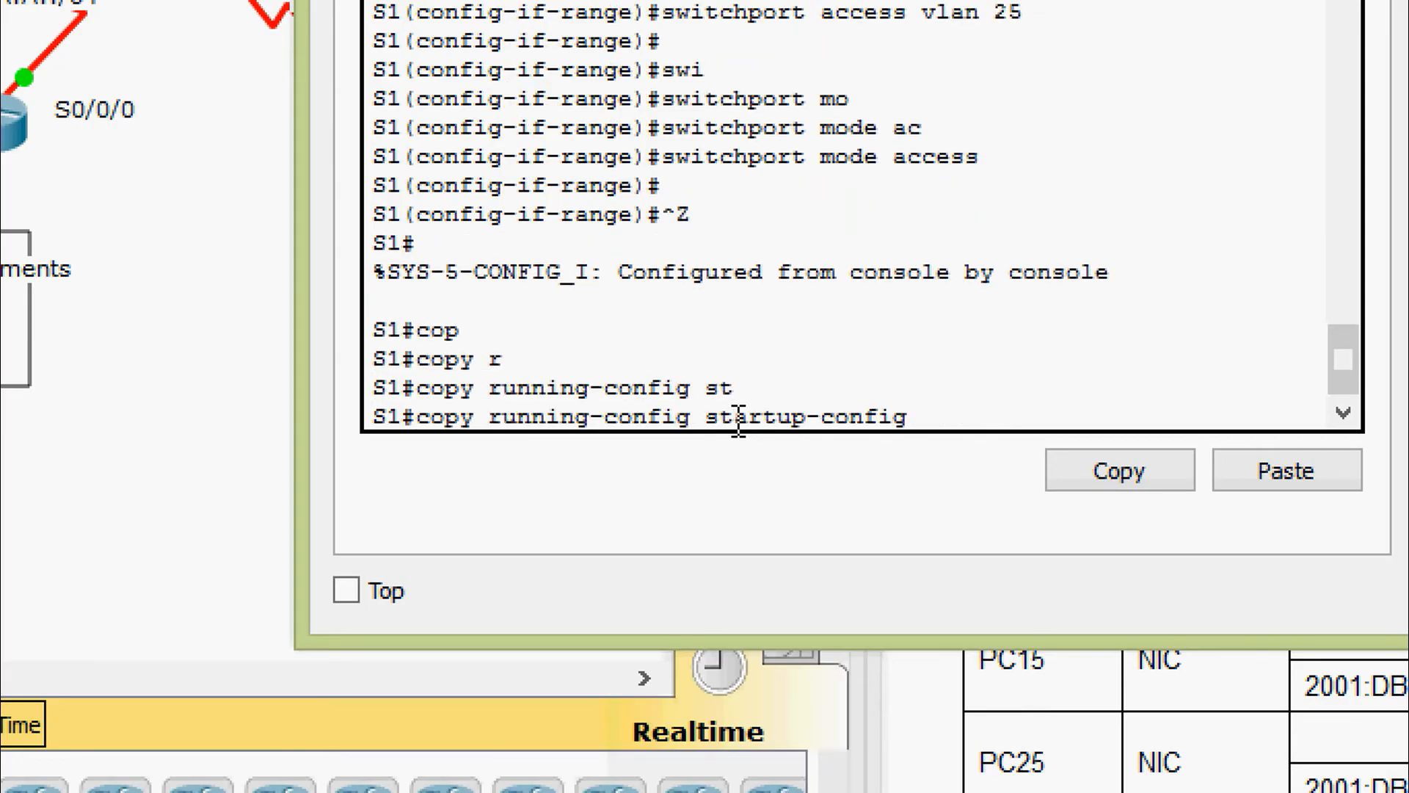
{"action": "key", "text": "Return"}
{"action": "key", "text": "Return"}
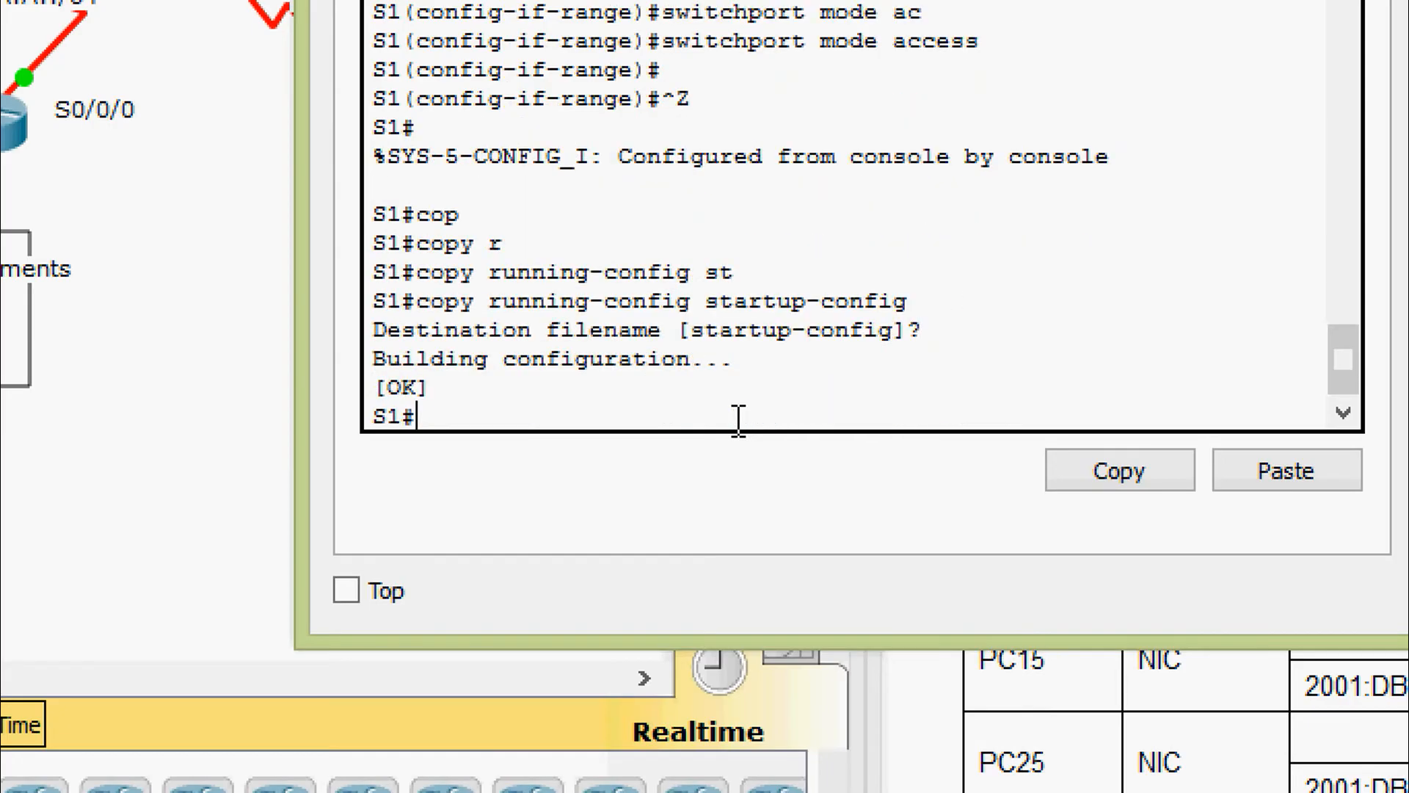
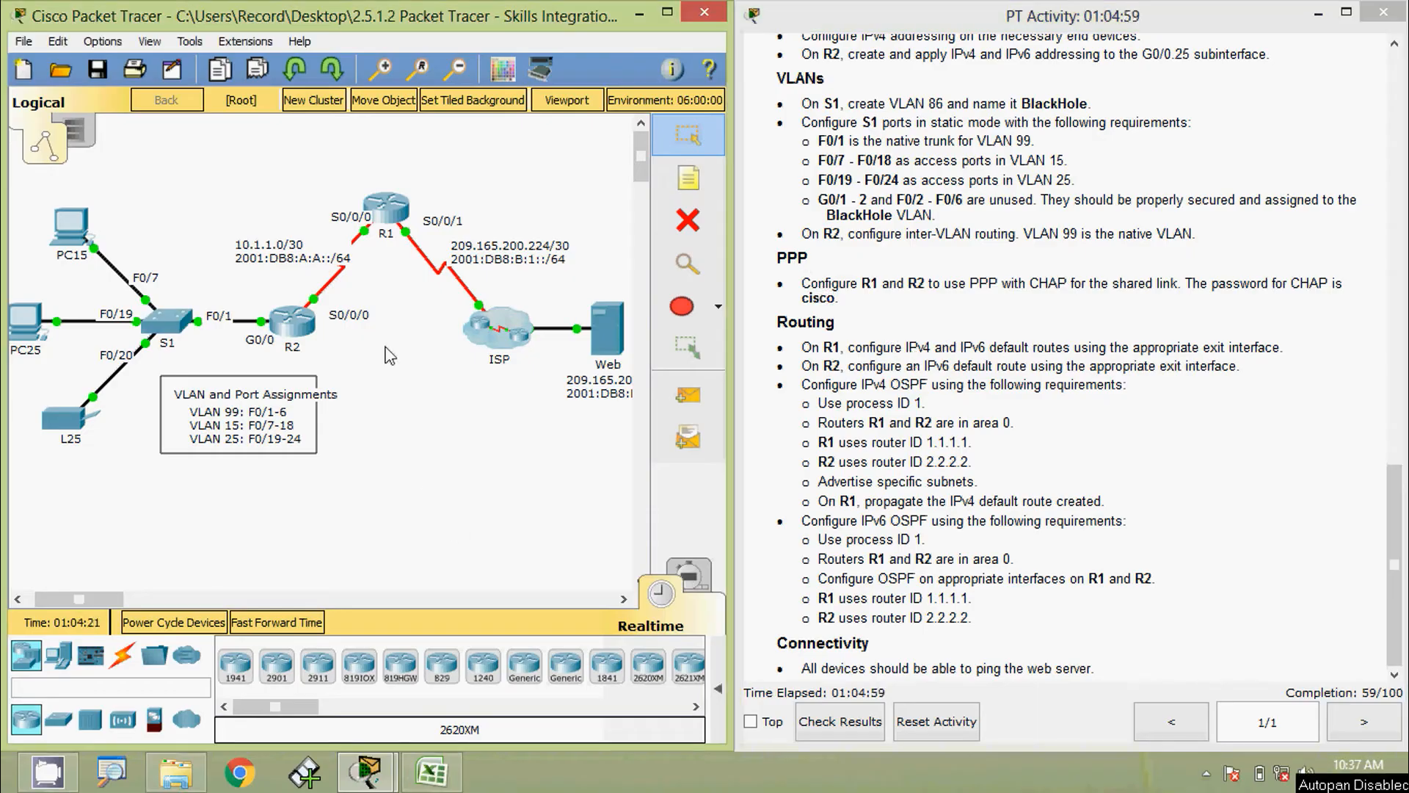
Open R1's CLI, log in to the console and enter privileged and configuration mode
{"action": "left_click", "coordinate": [387, 209]}
{"action": "left_click", "coordinate": [589, 190]}
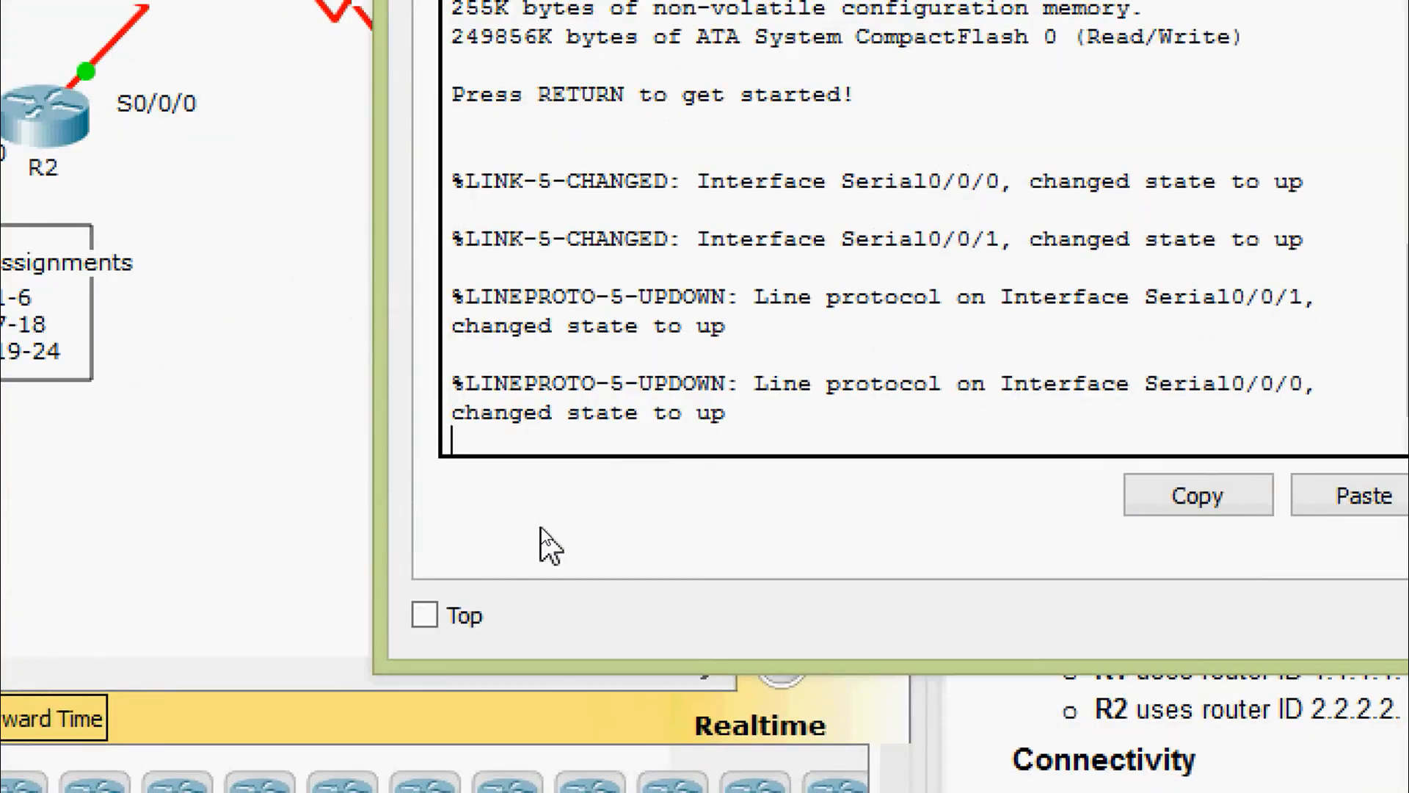
{"action": "key", "text": "Return"}
{"action": "key", "text": "Return"}
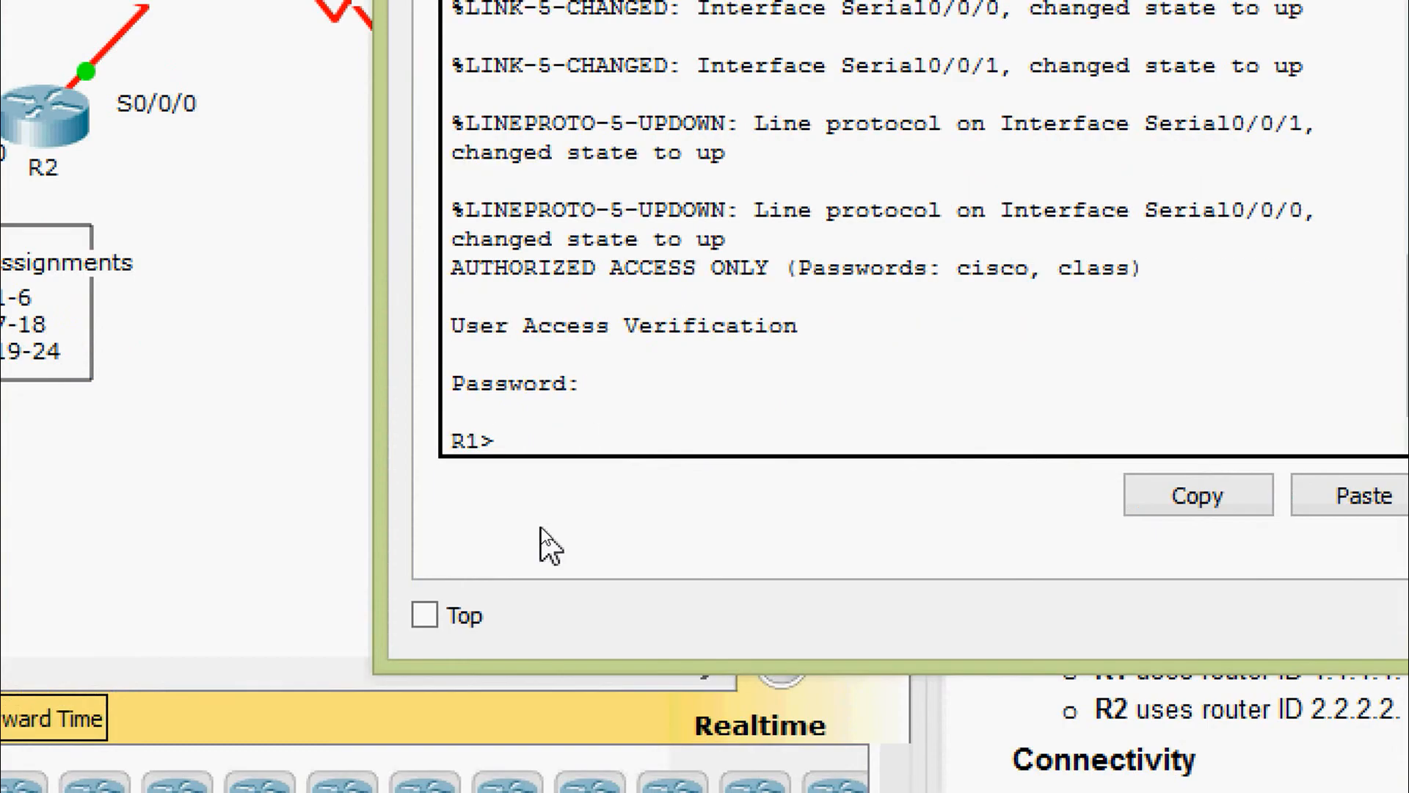
{"action": "type", "text": "ena"}
{"action": "key", "text": "Tab"}
{"action": "key", "text": "Return"}
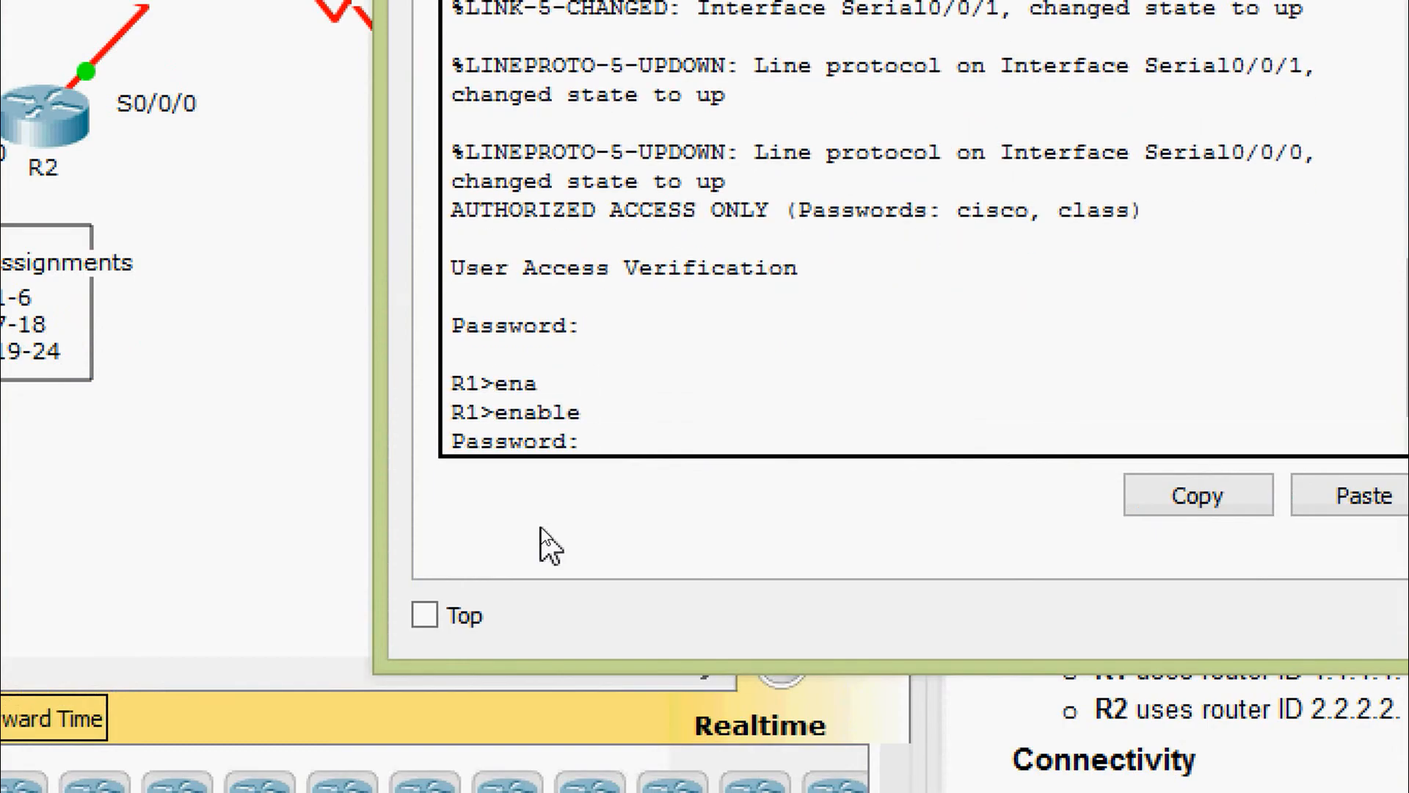
{"action": "type", "text": "class"}
{"action": "key", "text": "Return"}
{"action": "type", "text": "conf"}
{"action": "key", "text": "Tab"}
{"action": "type", "text": "t"}
Add a local username R2 with the shared CHAP password on R1
{"action": "key", "text": "Tab"}
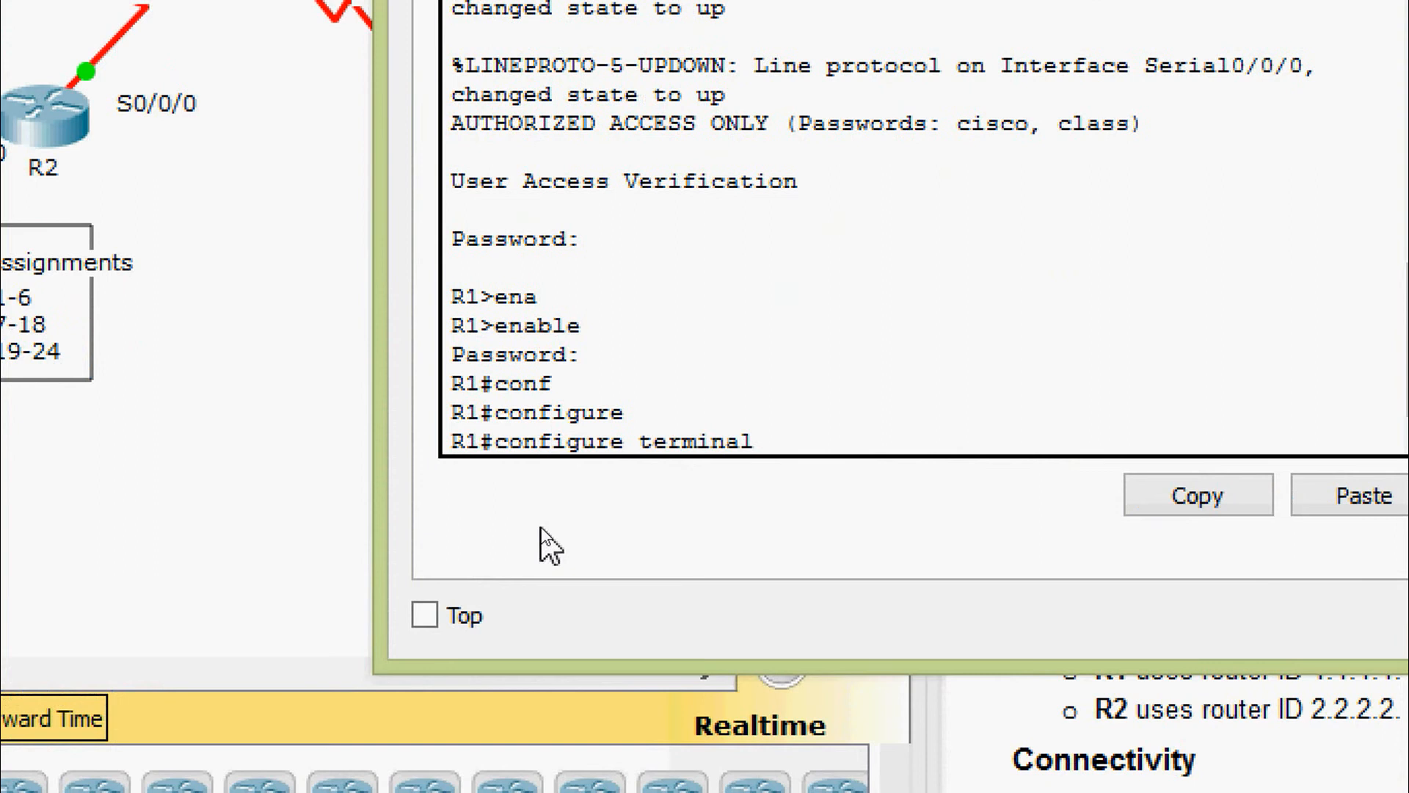
{"action": "key", "text": "Return"}
{"action": "key", "text": "Return"}
{"action": "type", "text": "user"}
{"action": "key", "text": "Tab"}
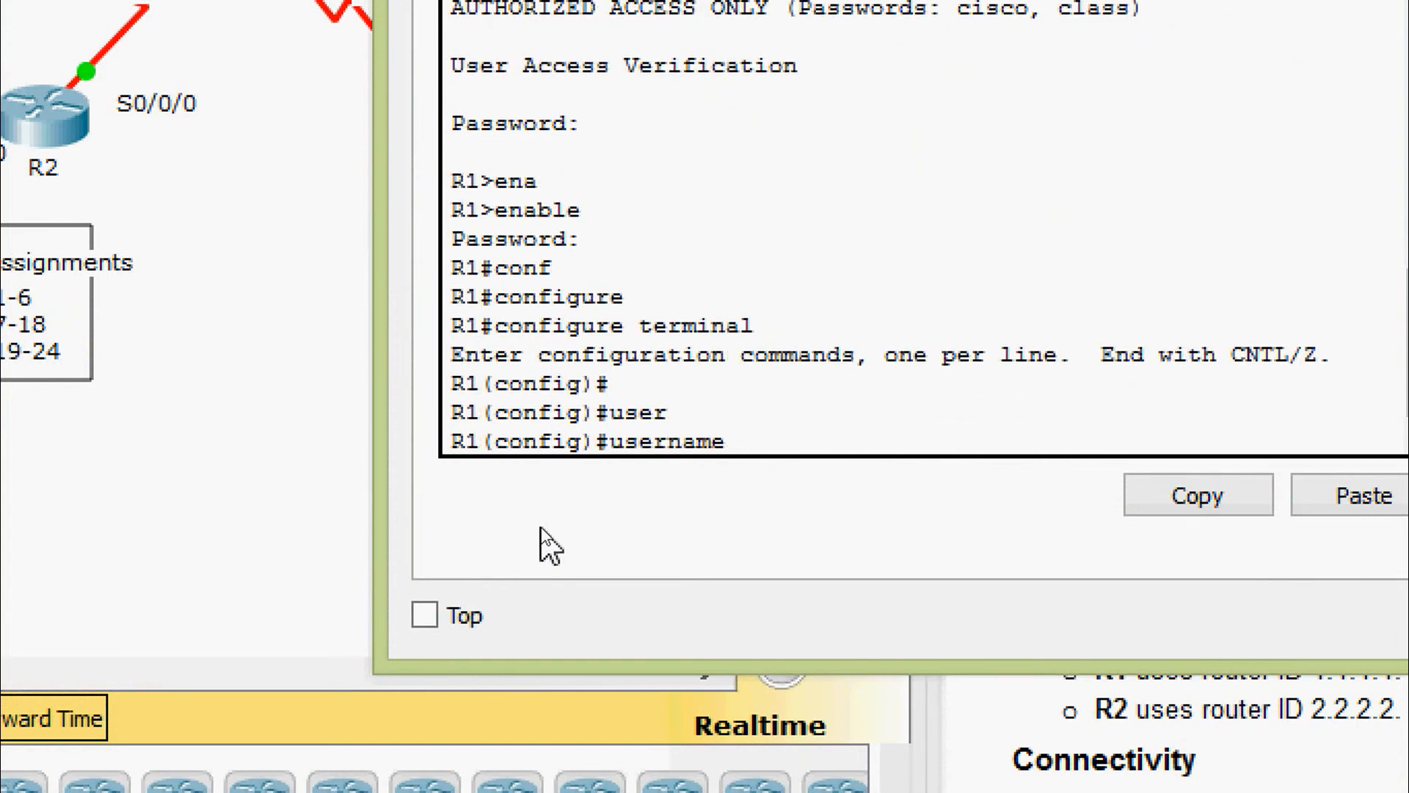
{"action": "type", "text": "R2 pas"}
{"action": "key", "text": "Tab"}
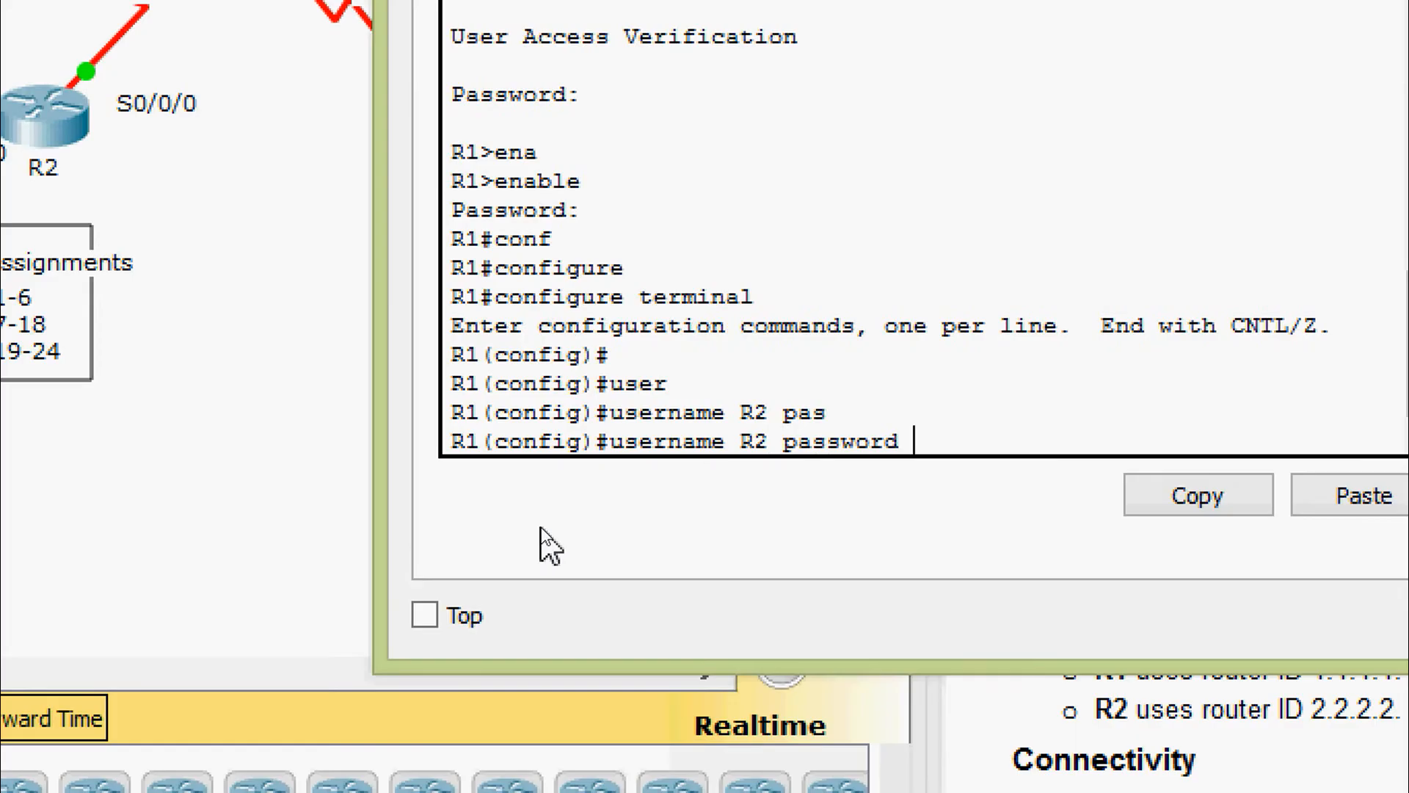
{"action": "type", "text": "?"}
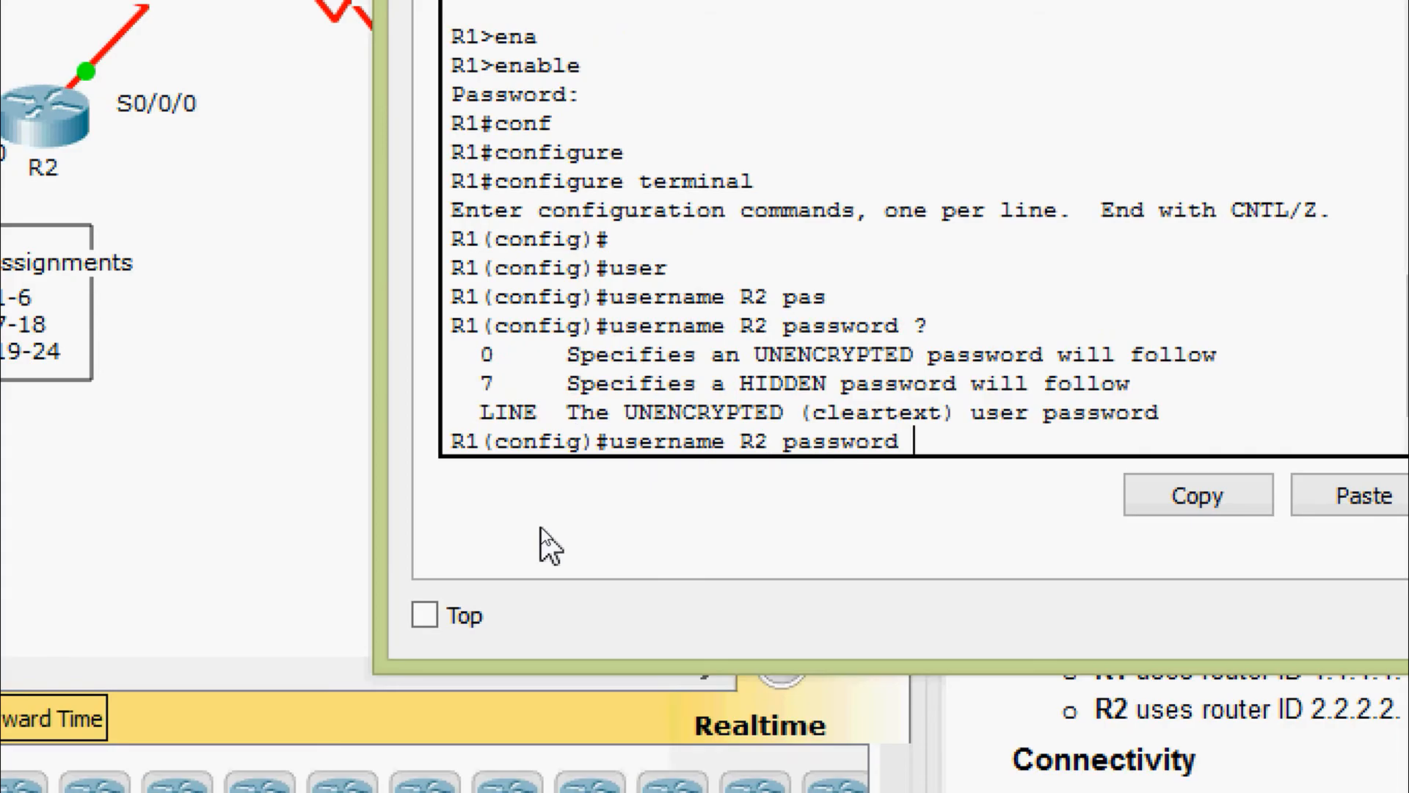
{"action": "type", "text": "0 cisco"}
{"action": "key", "text": "Return"}
{"action": "key", "text": "Return"}
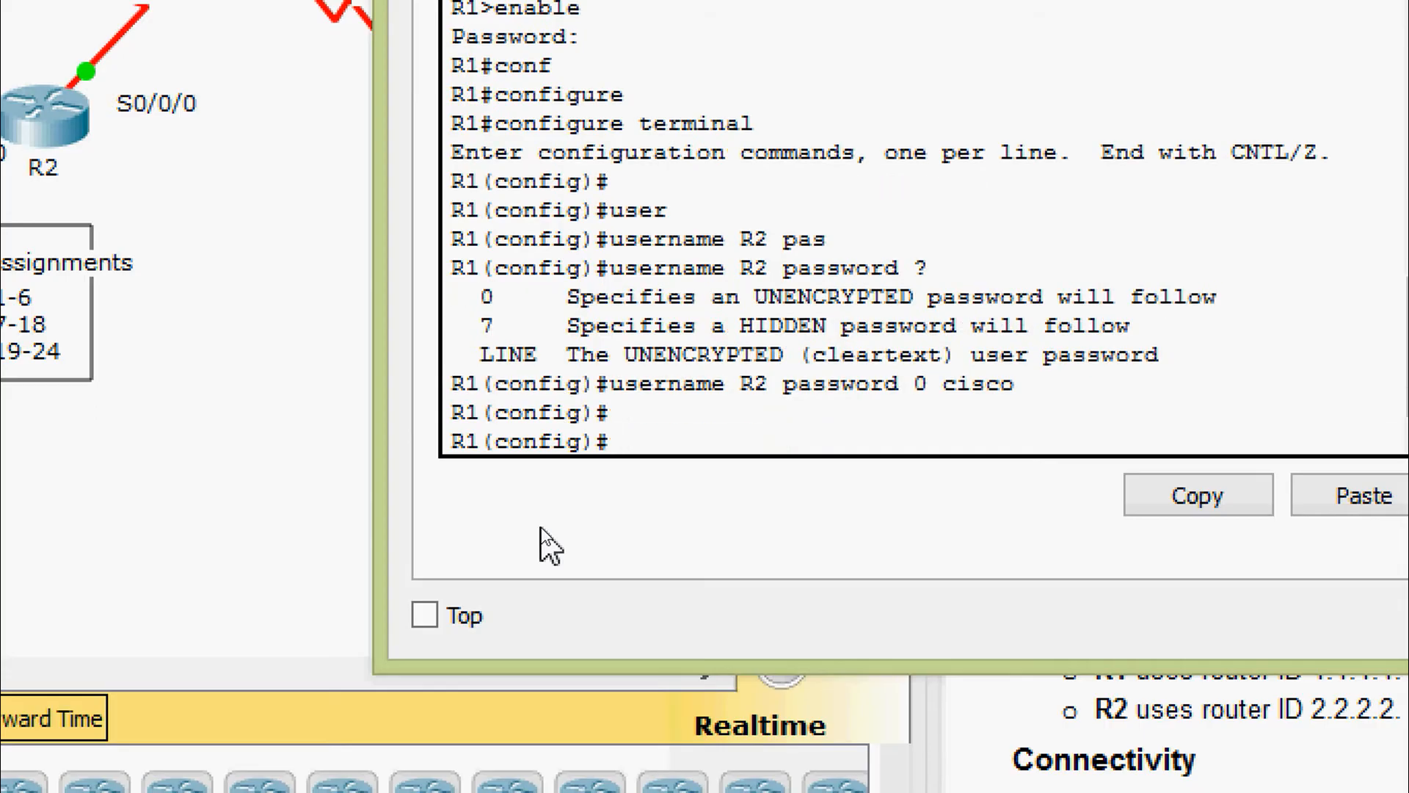
Set PPP encapsulation on R1's Serial0/0/0
{"action": "type", "text": "inter"}
{"action": "key", "text": "Tab"}
{"action": "type", "text": "ser"}
{"action": "key", "text": "Tab"}
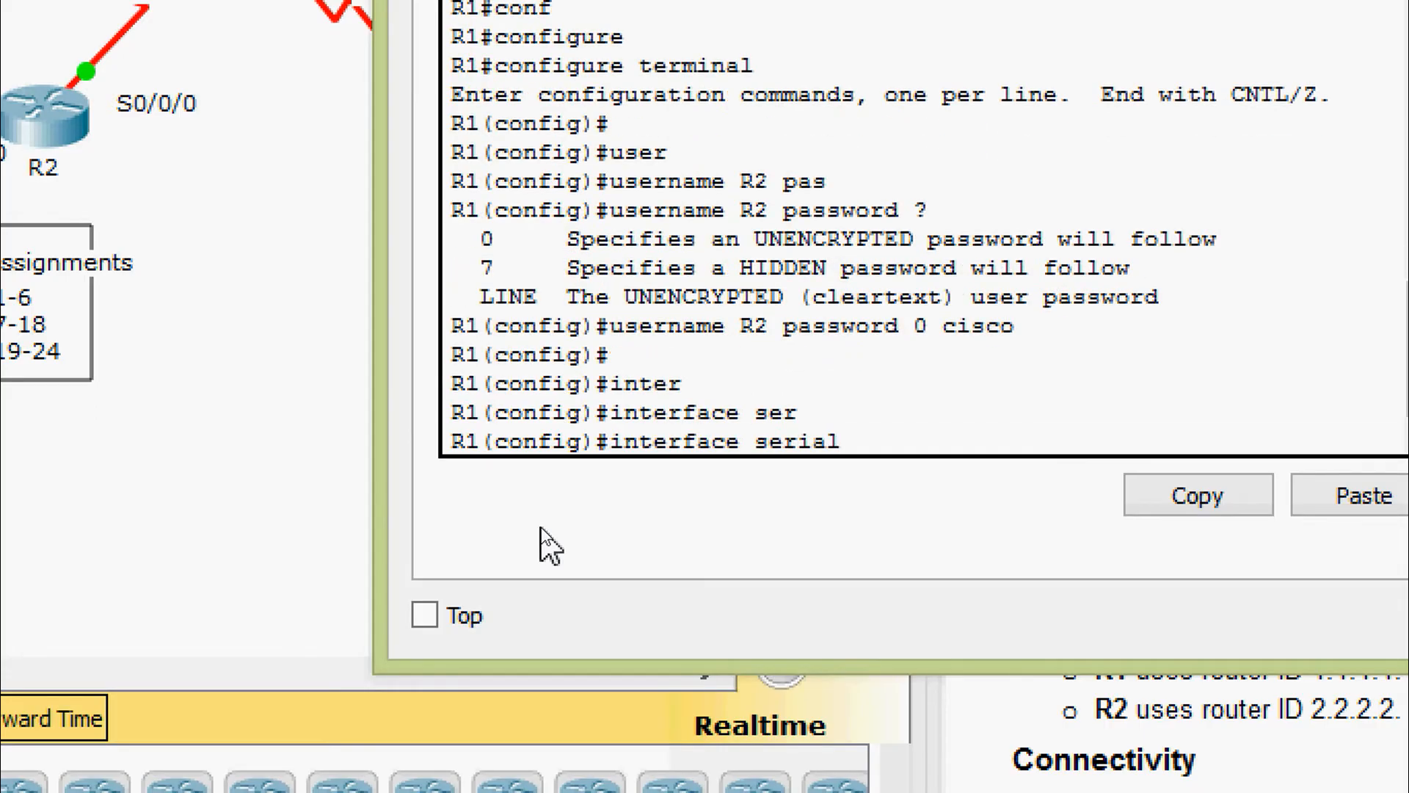
{"action": "type", "text": "0/0/0"}
{"action": "key", "text": "Return"}
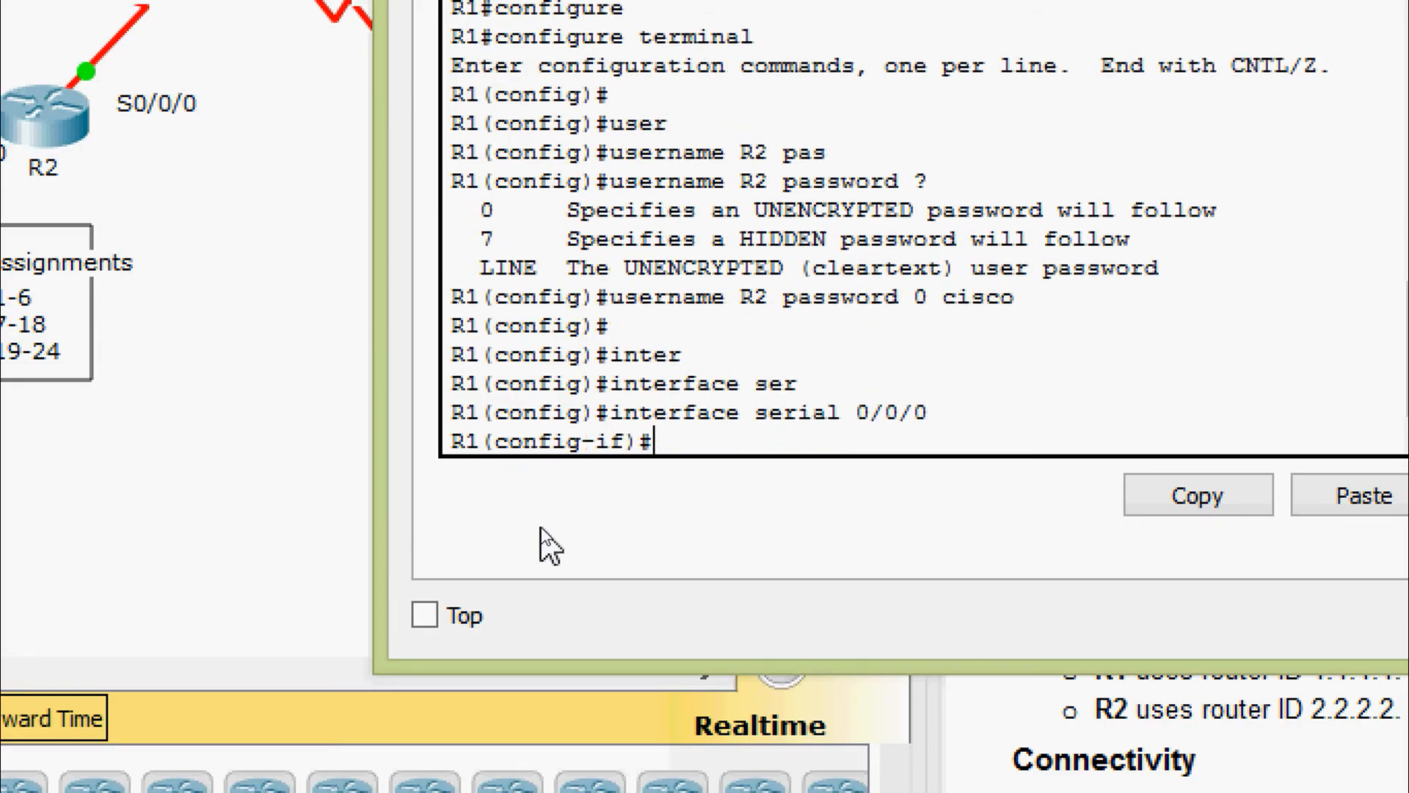
{"action": "type", "text": "en"}
{"action": "key", "text": "Tab"}
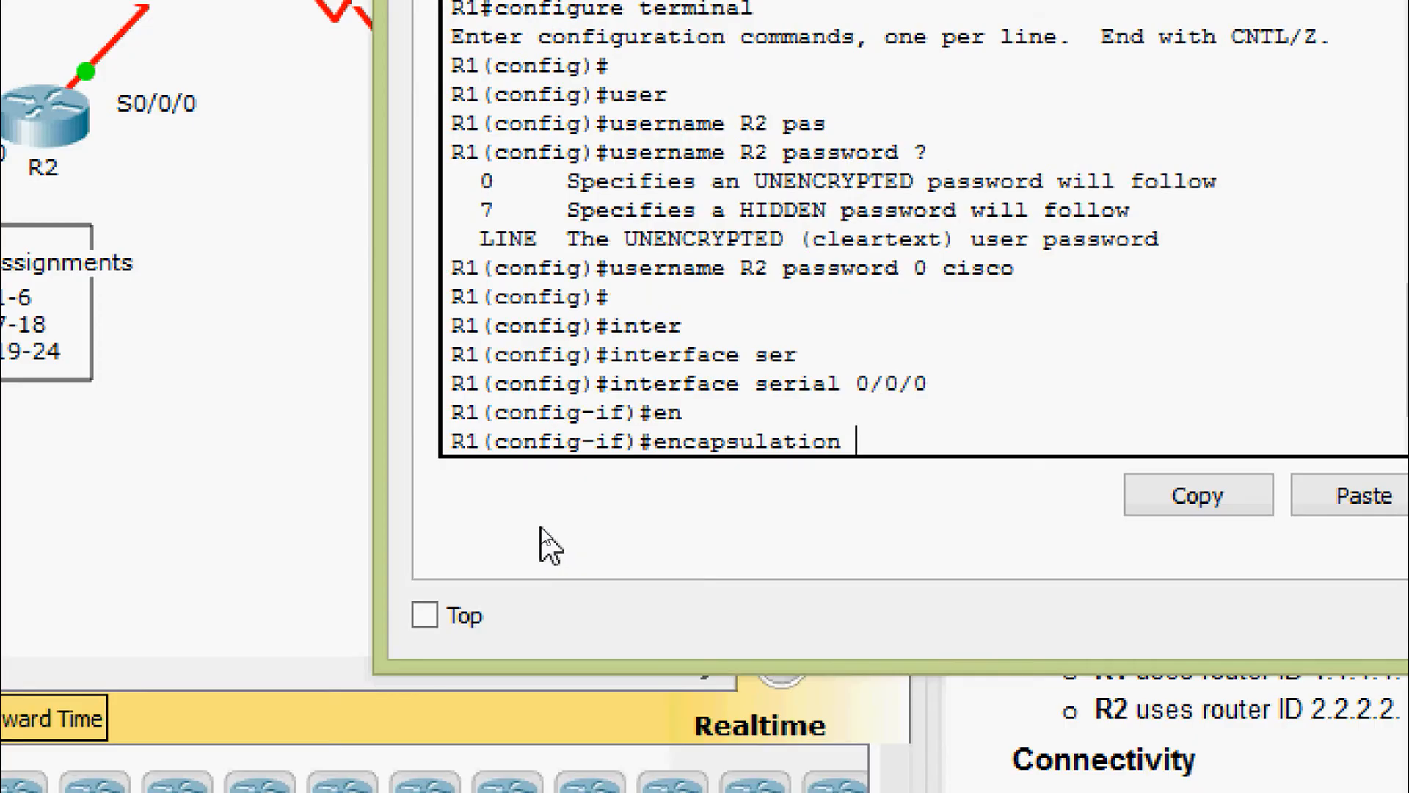
{"action": "type", "text": "ppp"}
{"action": "key", "text": "Return"}
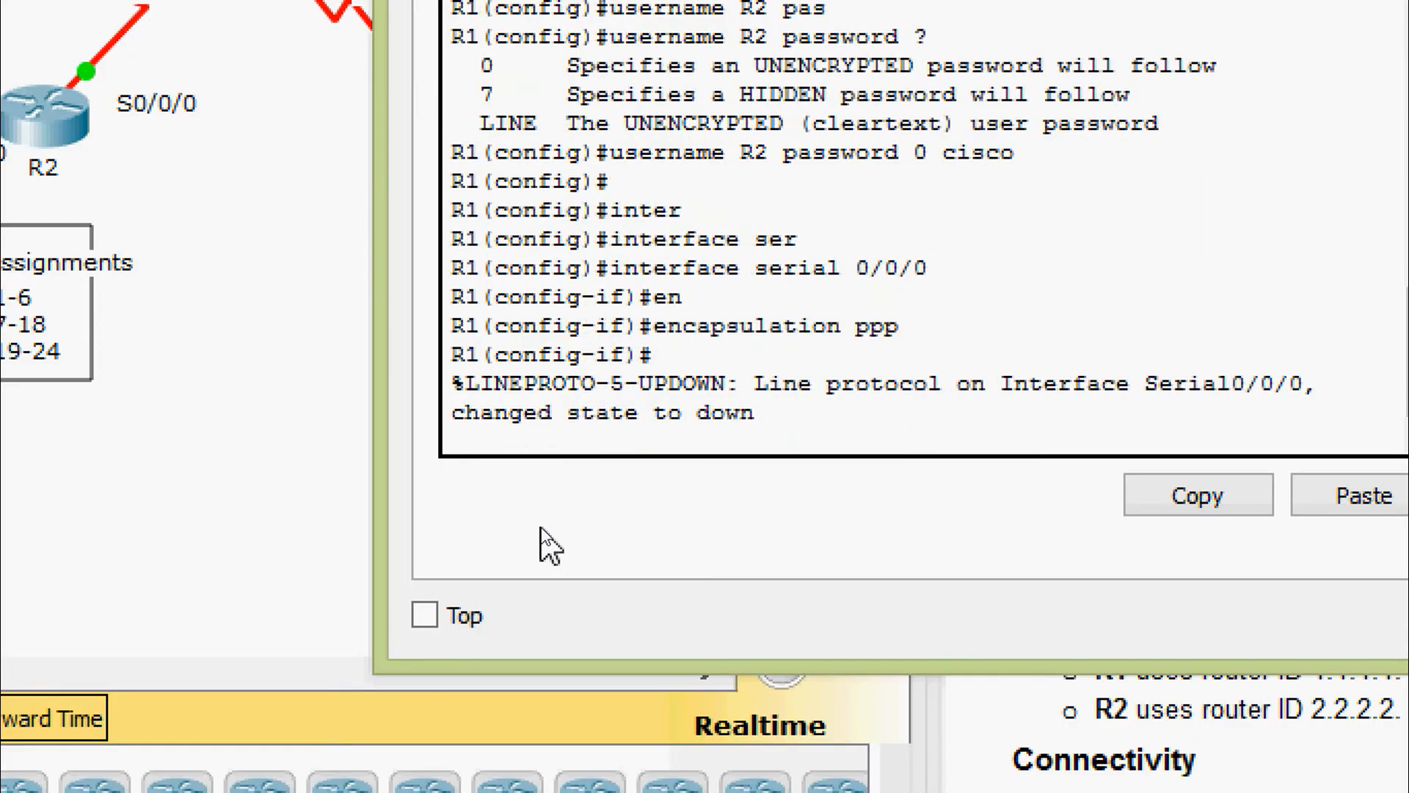
Enable PPP CHAP authentication on R1's Serial0/0/0
{"action": "type", "text": "pp"}
{"action": "key", "text": "Return"}
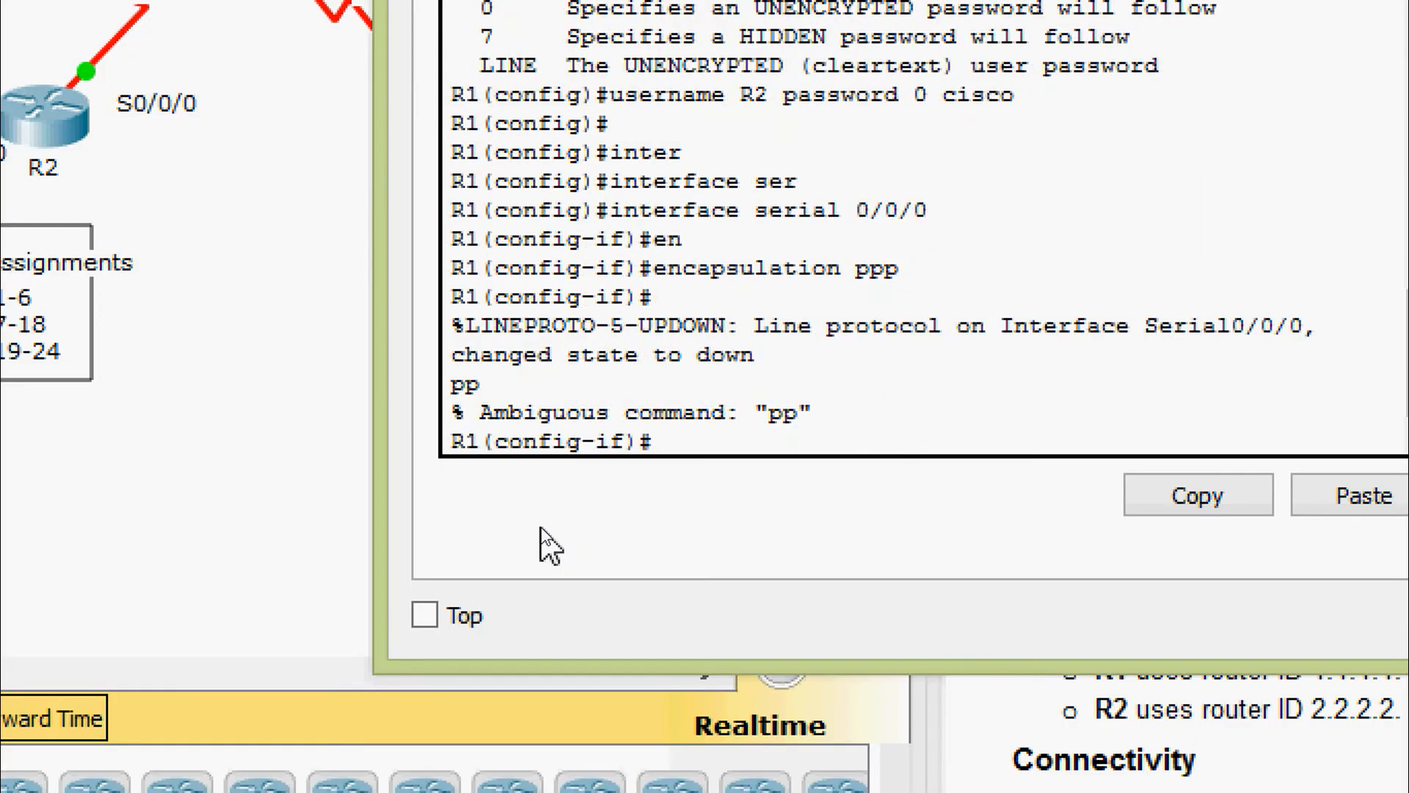
{"action": "type", "text": "pp"}
{"action": "key", "text": "Tab"}
{"action": "type", "text": "p"}
{"action": "key", "text": "Tab"}
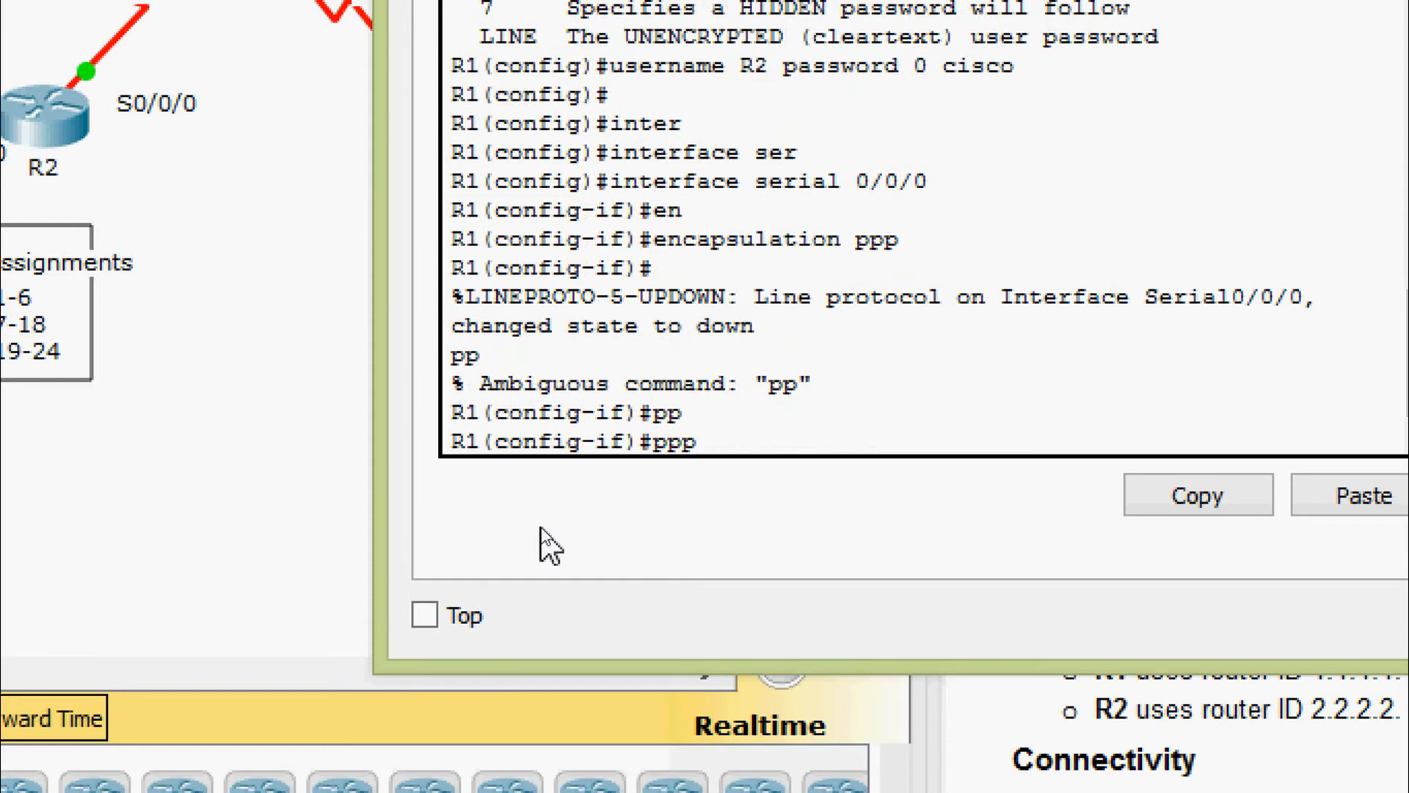
{"action": "type", "text": "au"}
{"action": "key", "text": "Tab"}
{"action": "type", "text": "cha"}
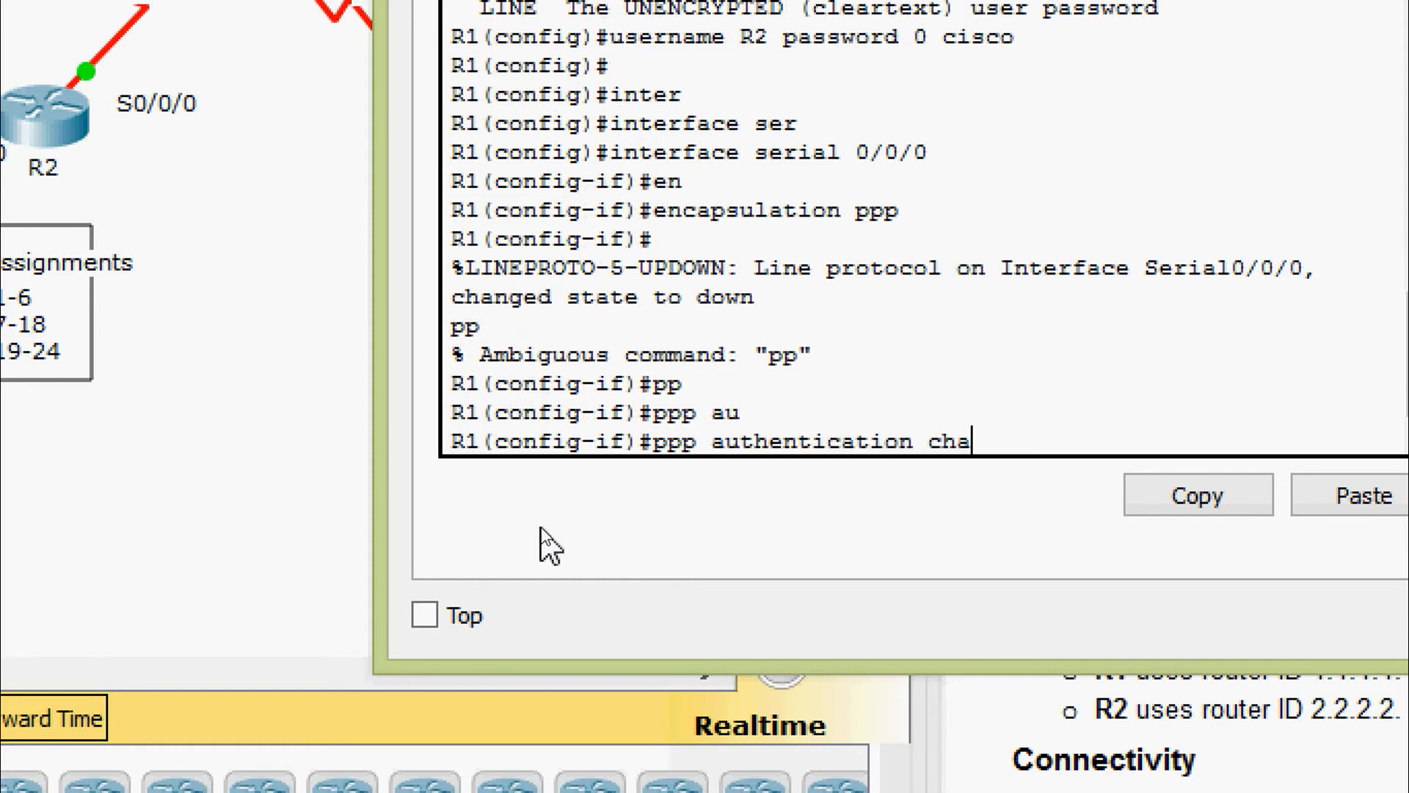
{"action": "key", "text": "Tab"}
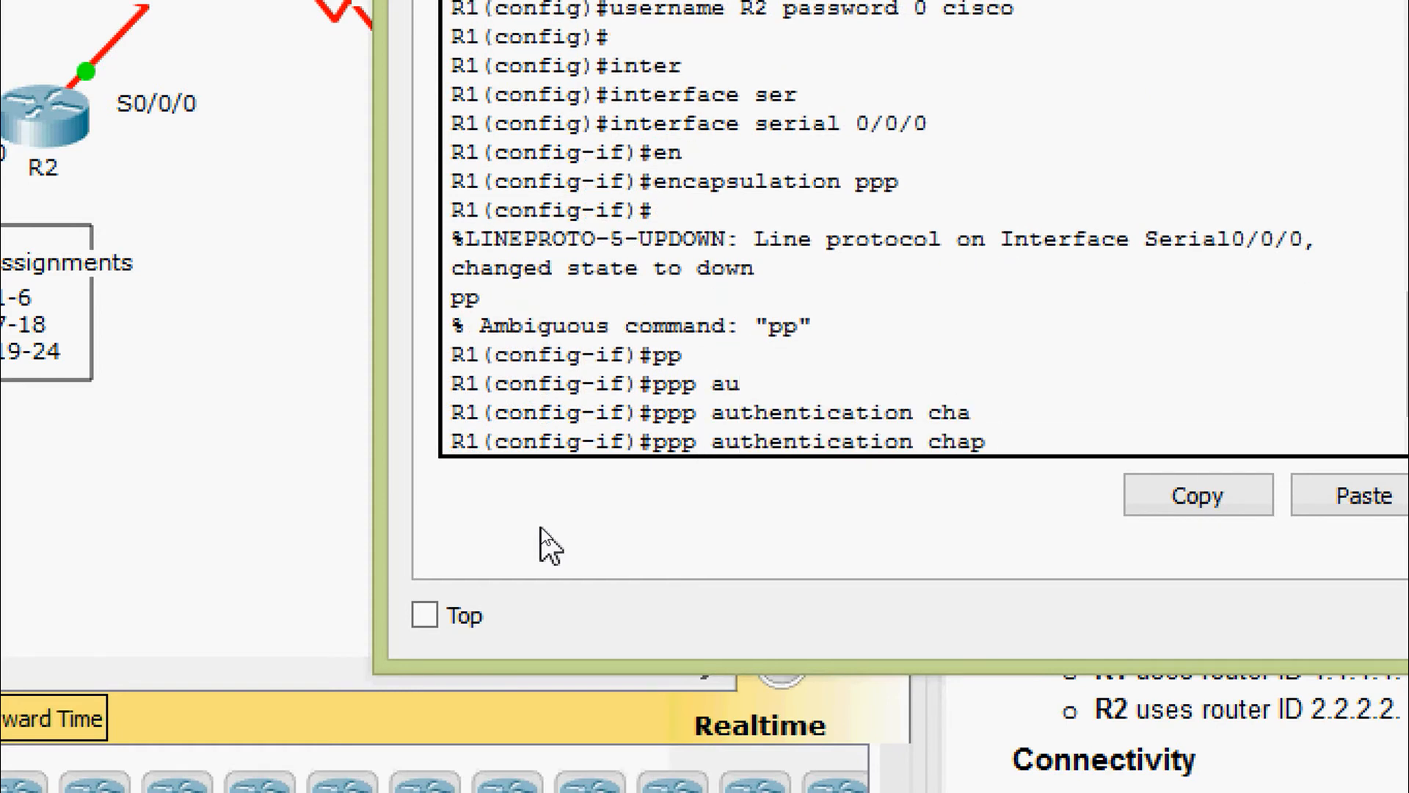
{"action": "key", "text": "Return"}
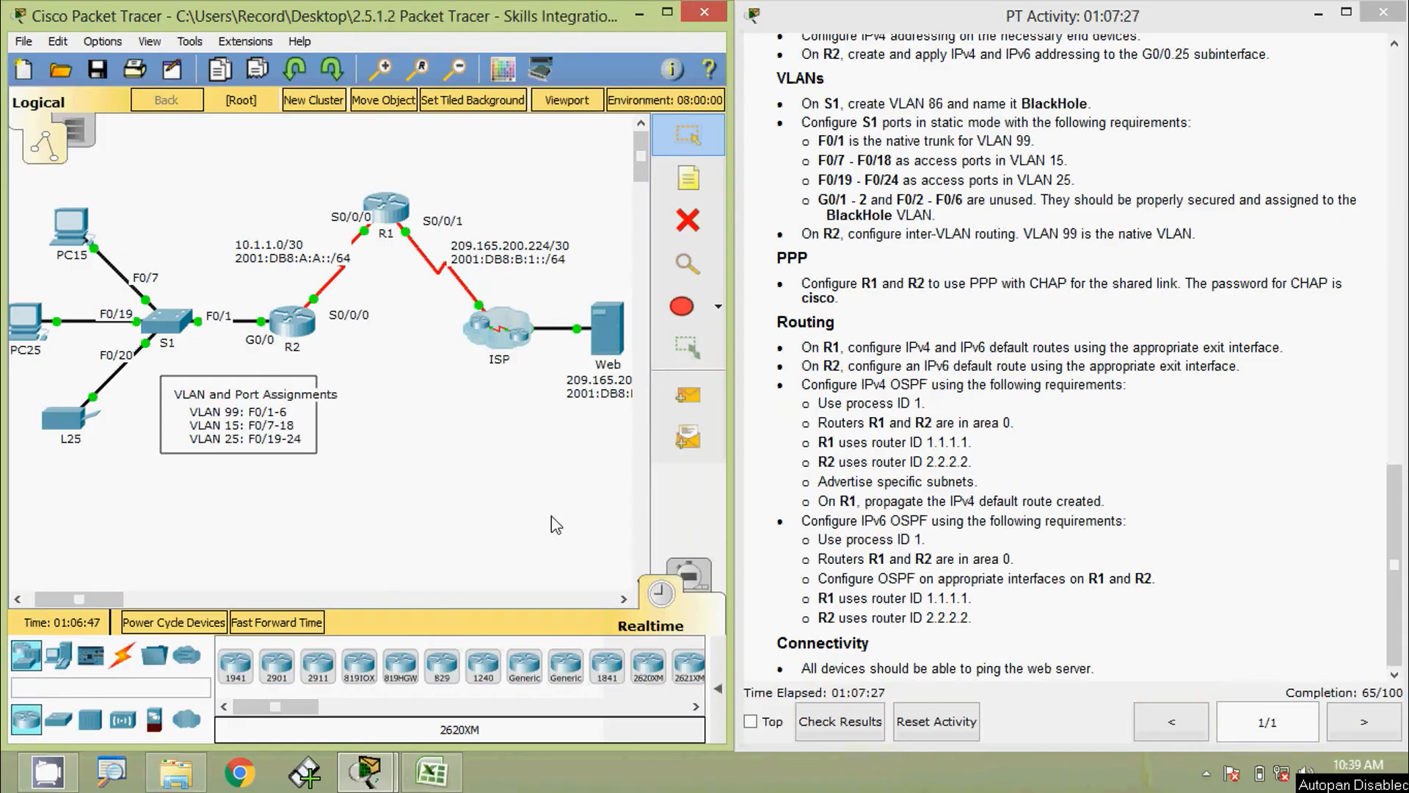
Open R2's CLI, log in and enter global configuration mode
{"action": "left_click", "coordinate": [306, 315]}
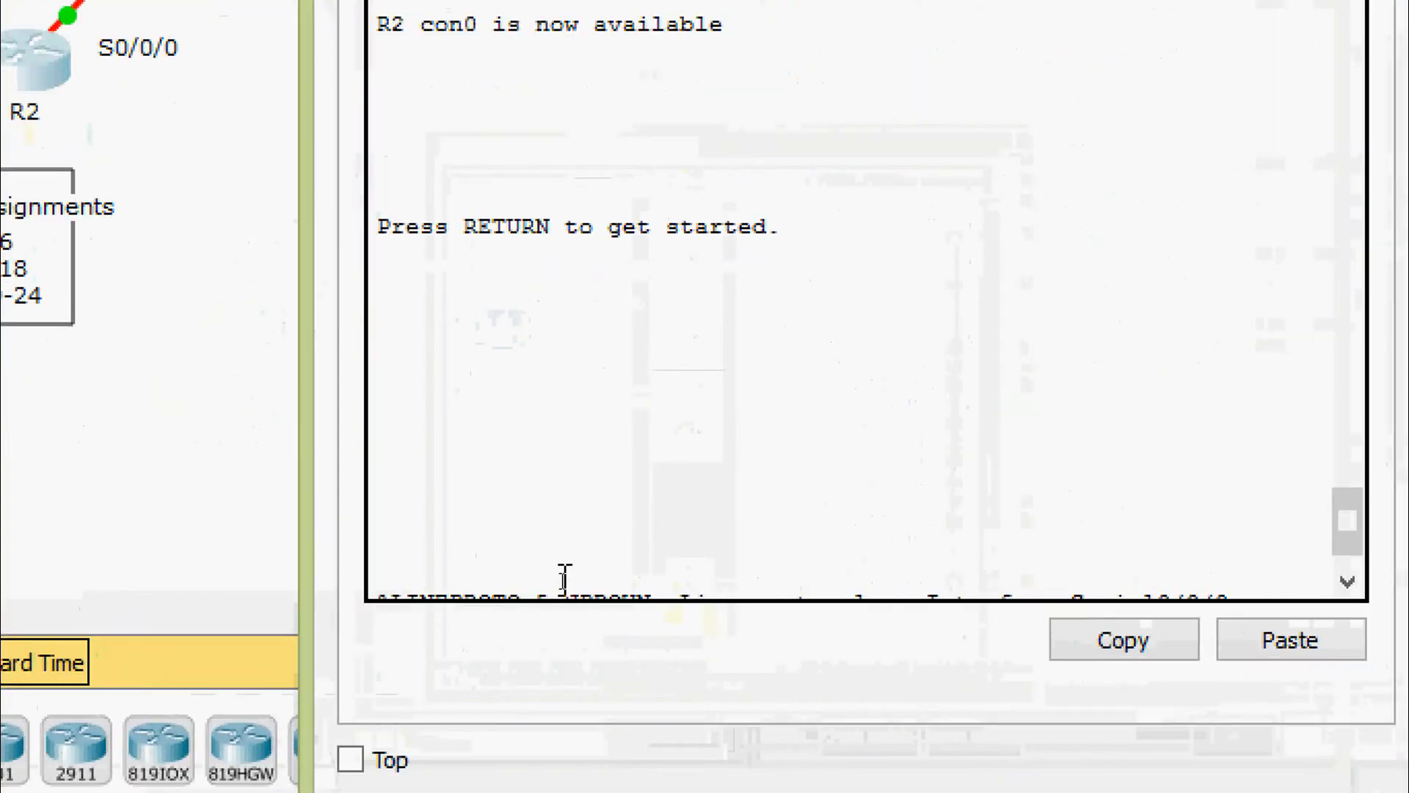
{"action": "key", "text": "Return"}
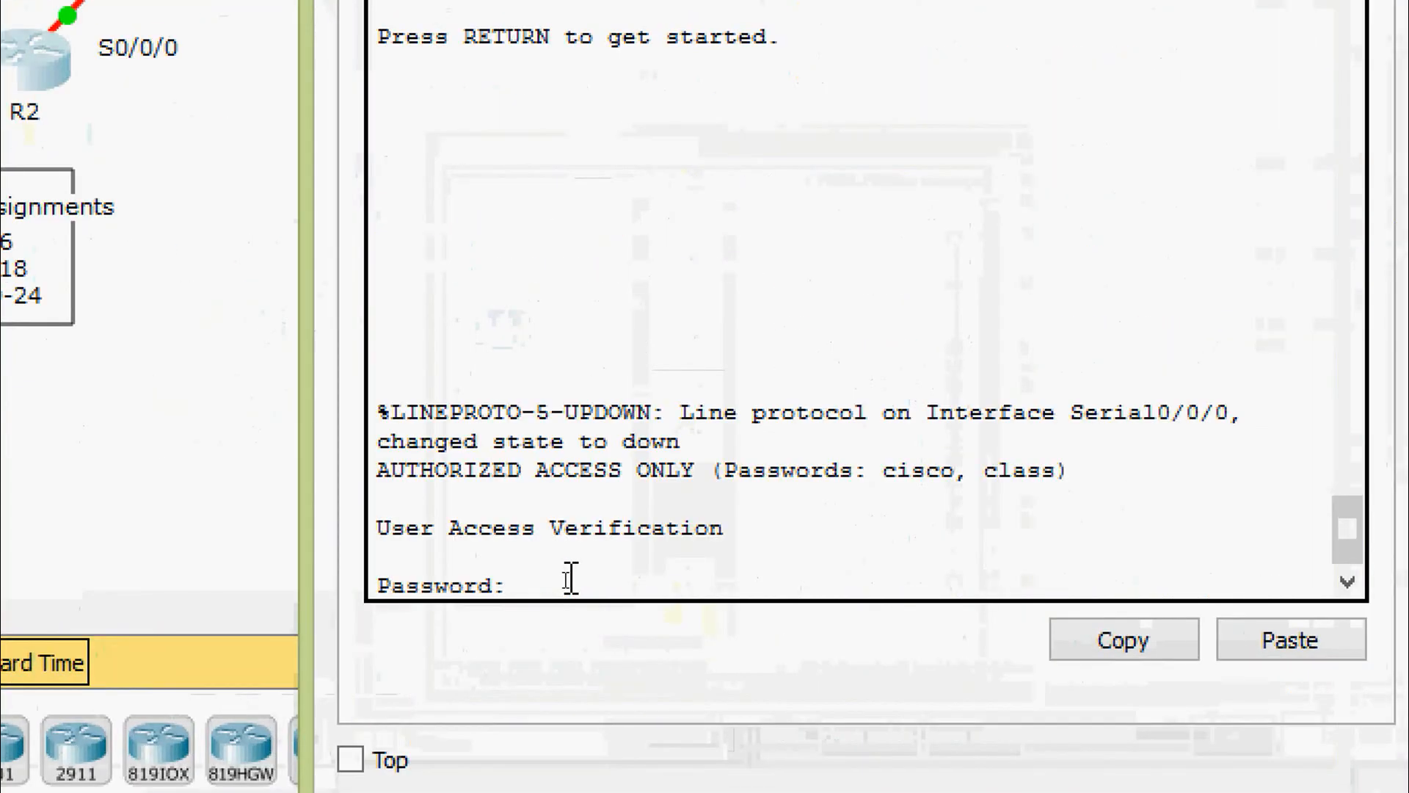
{"action": "type", "text": "cisco"}
{"action": "key", "text": "Return"}
{"action": "type", "text": "ena"}
{"action": "key", "text": "Tab"}
{"action": "key", "text": "Return"}
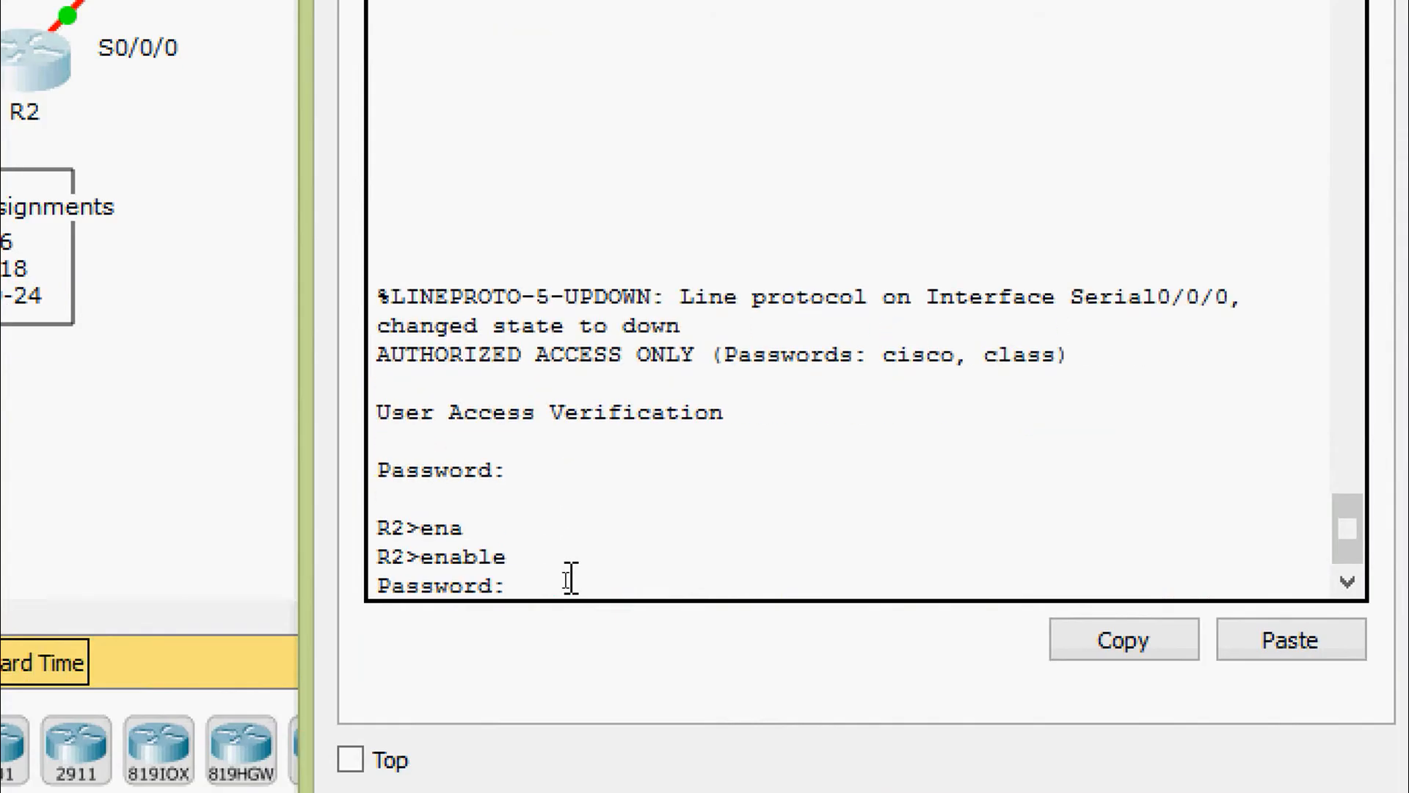
{"action": "type", "text": "class"}
{"action": "key", "text": "Return"}
{"action": "type", "text": "co"}
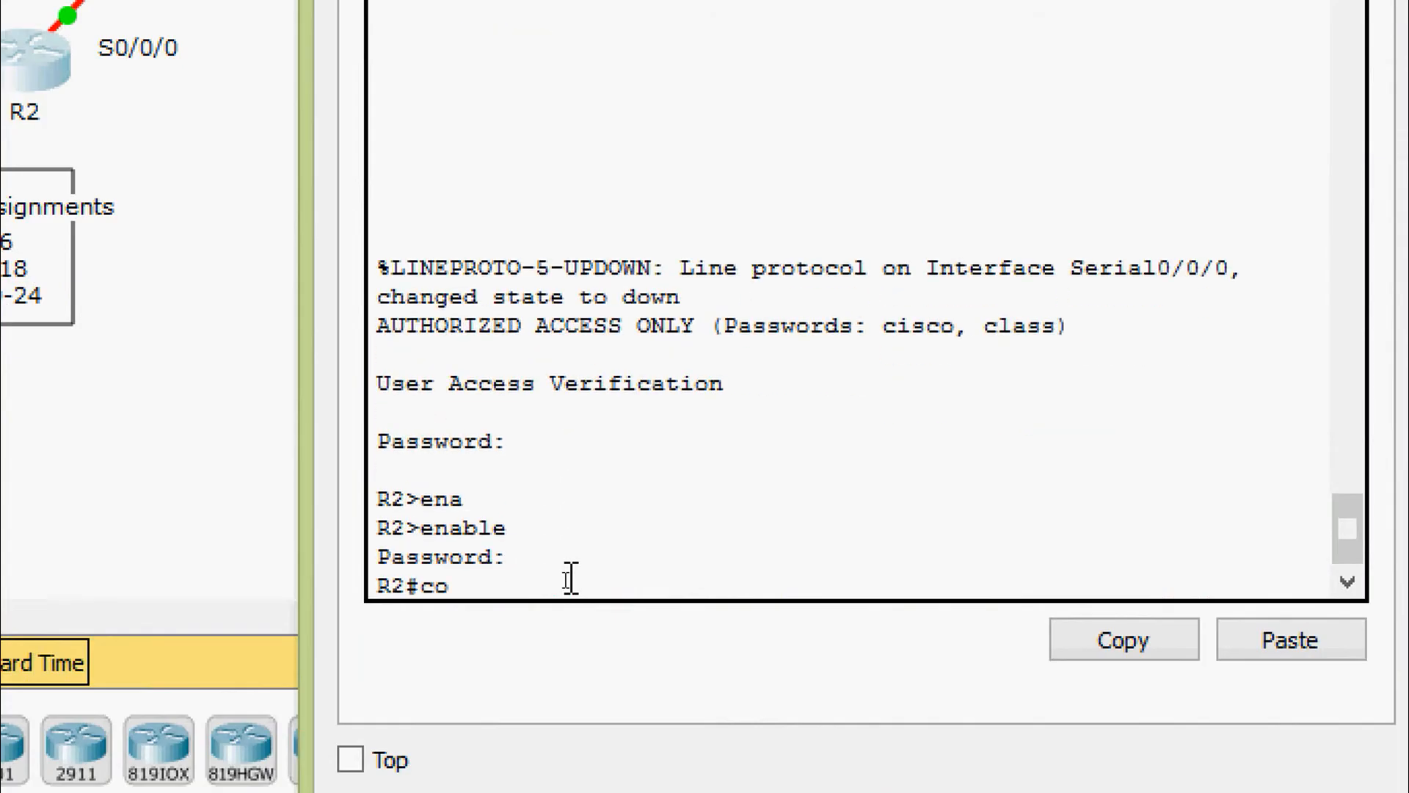
{"action": "type", "text": "nf"}
{"action": "key", "text": "Tab"}
{"action": "type", "text": "t"}
{"action": "key", "text": "Tab"}
{"action": "key", "text": "Return"}
{"action": "key", "text": "Return"}
{"action": "key", "text": "Return"}
Add a local username R1 with the shared CHAP password on R2
{"action": "type", "text": "user"}
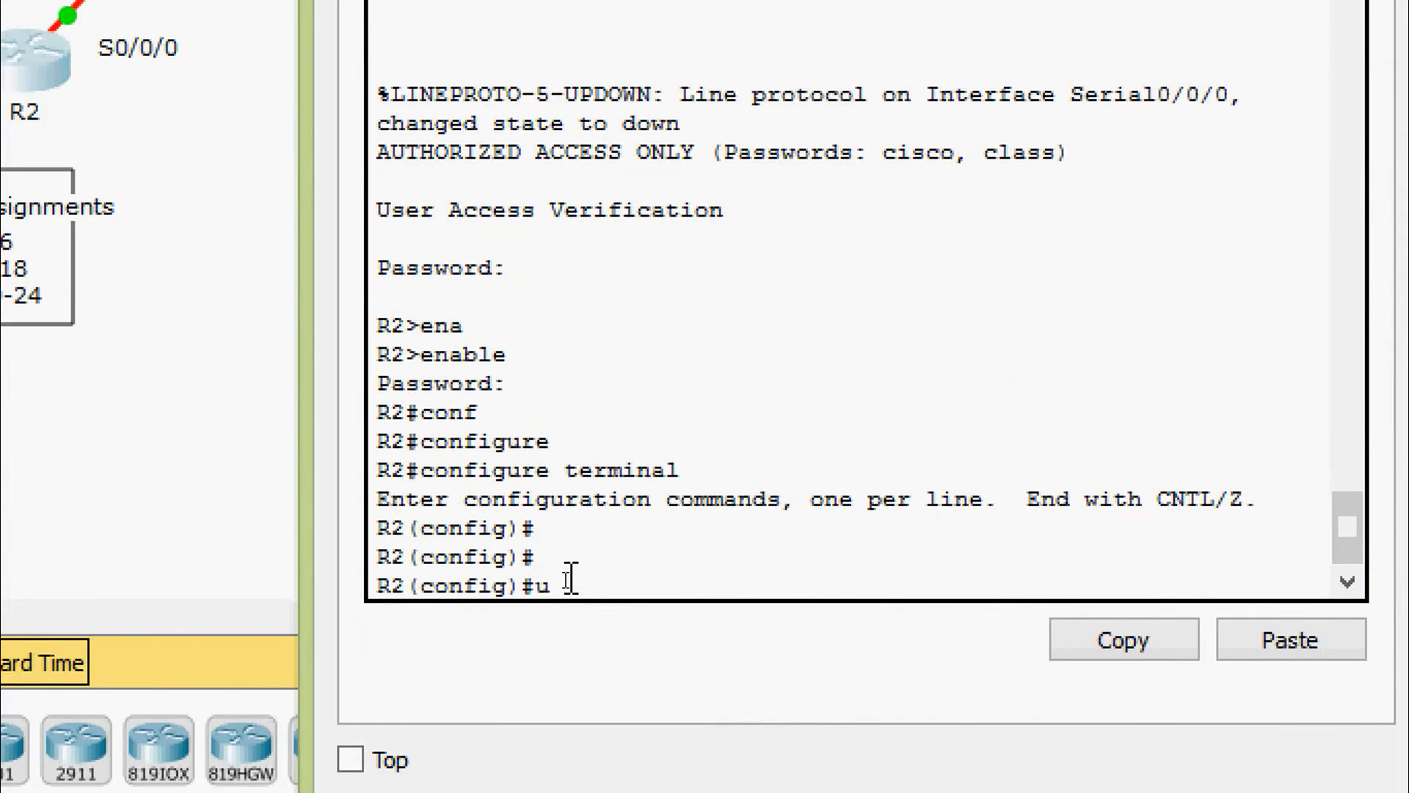
{"action": "key", "text": "Tab"}
{"action": "type", "text": "R1"}
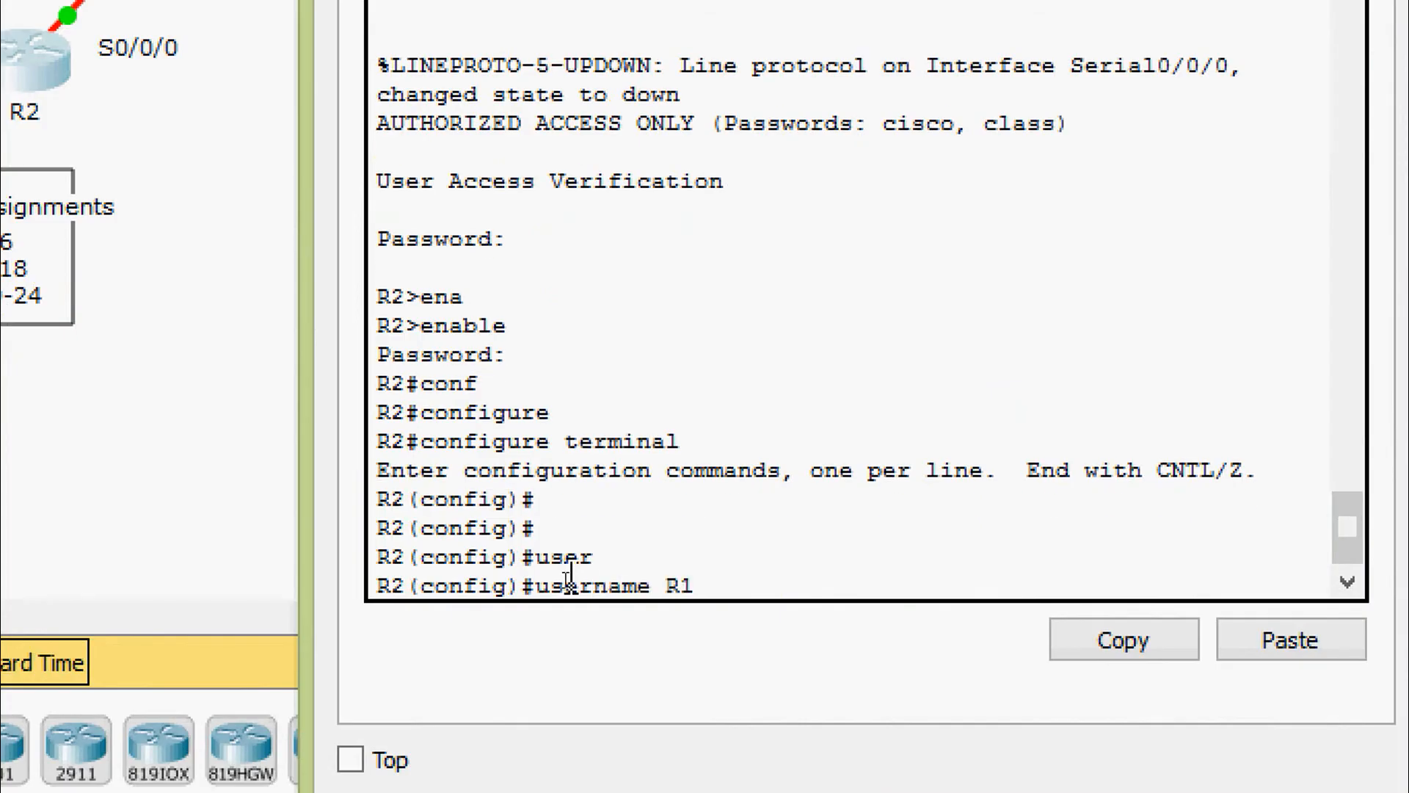
{"action": "type", "text": " pas"}
{"action": "key", "text": "Tab"}
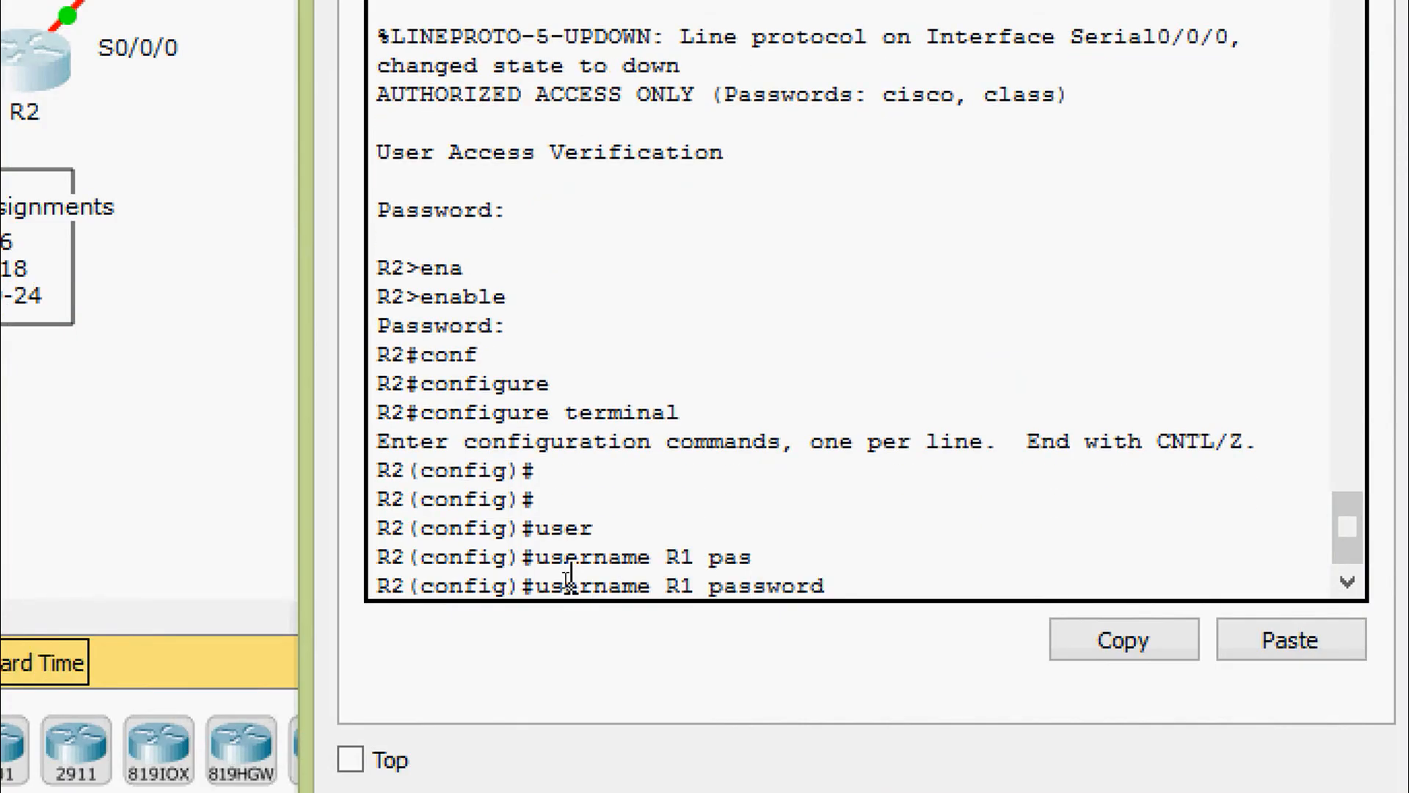
{"action": "type", "text": "0 cisco"}
{"action": "key", "text": "Return"}
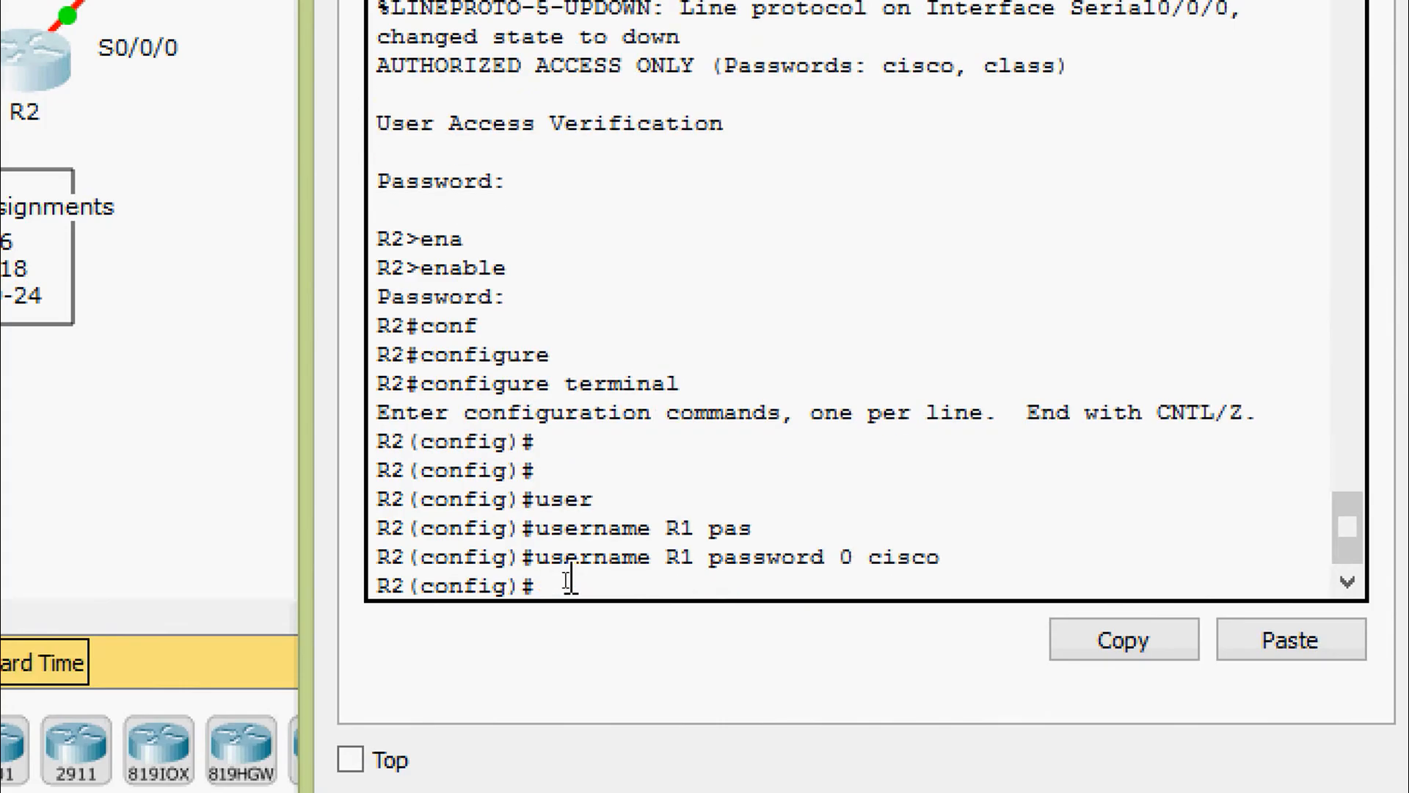
Set PPP encapsulation on R2's Serial0/0/0
{"action": "type", "text": "interj"}
{"action": "key", "text": "BackSpace"}
{"action": "key", "text": "Tab"}
{"action": "type", "text": "s"}
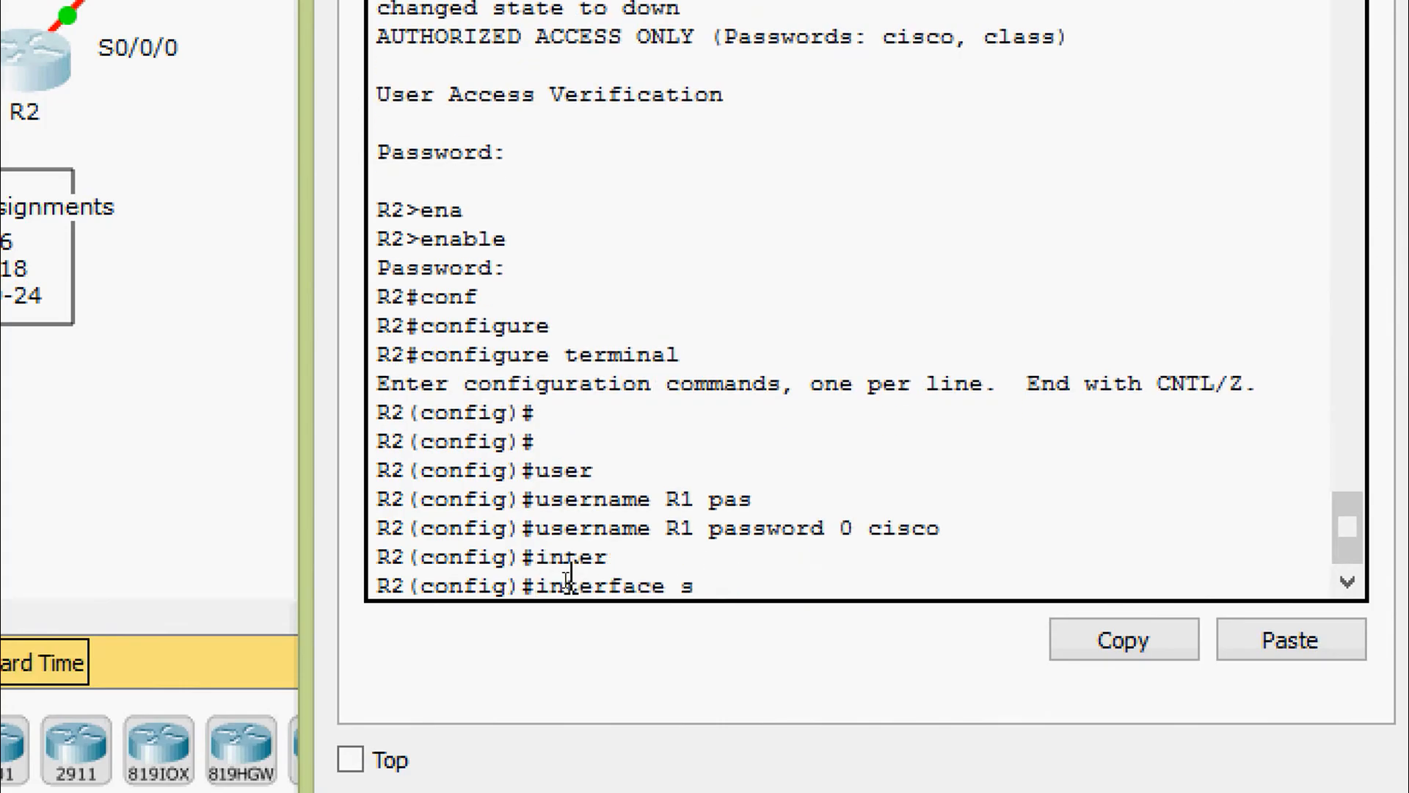
{"action": "type", "text": "er"}
{"action": "key", "text": "Tab"}
{"action": "type", "text": "0/0/0"}
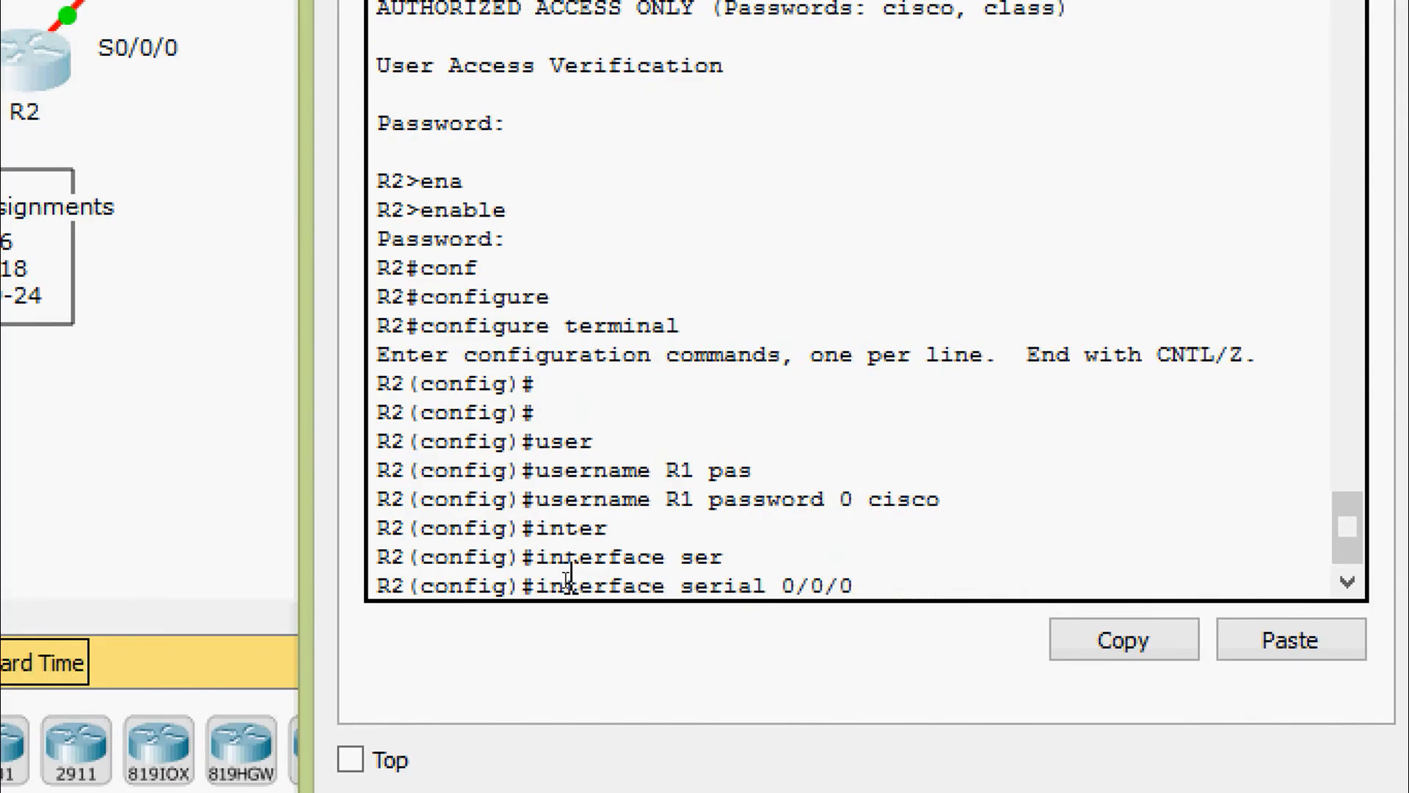
{"action": "key", "text": "Return"}
{"action": "type", "text": "enc"}
{"action": "key", "text": "Tab"}
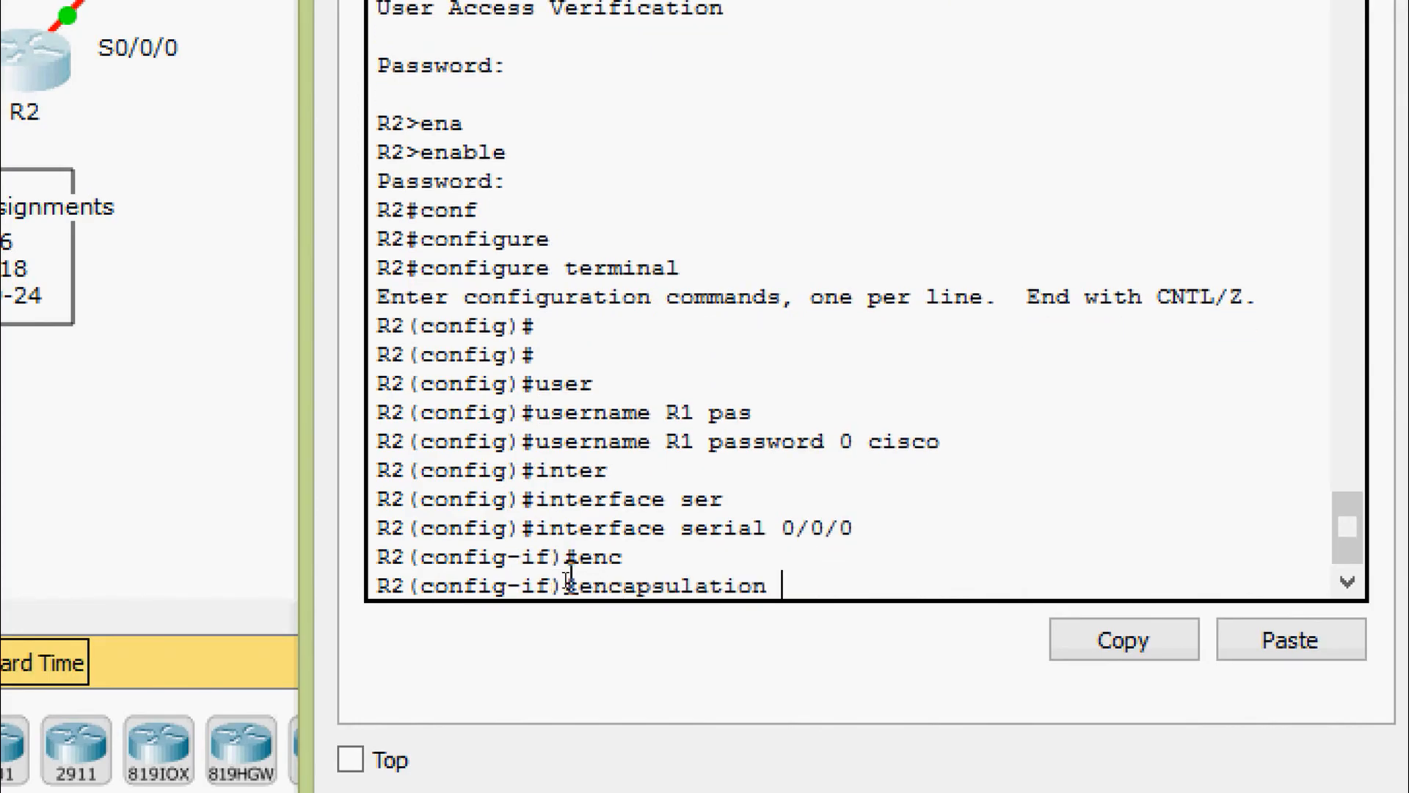
{"action": "type", "text": "pp"}
{"action": "key", "text": "Tab"}
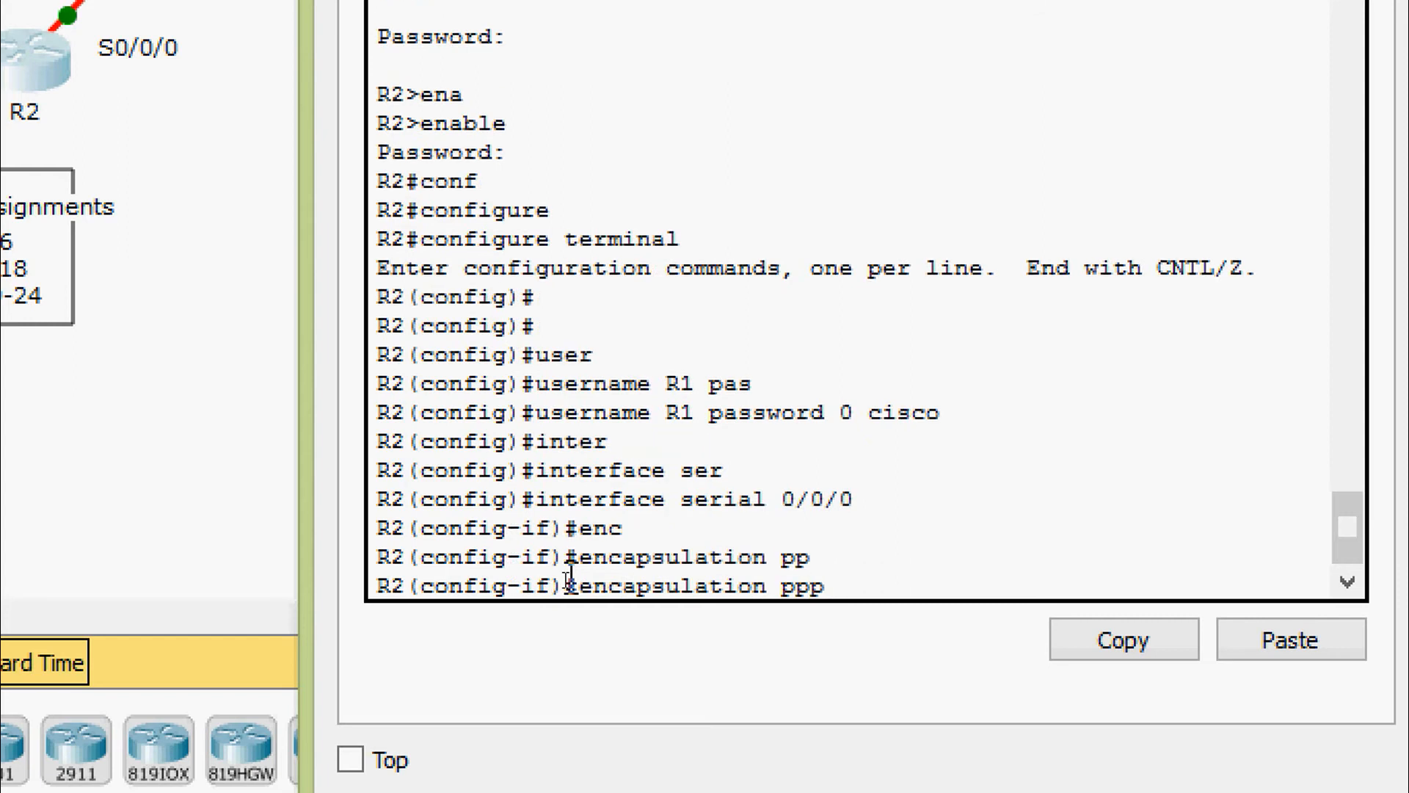
{"action": "key", "text": "Return"}
Enable PPP CHAP authentication on R2's Serial0/0/0
{"action": "type", "text": "ppp au"}
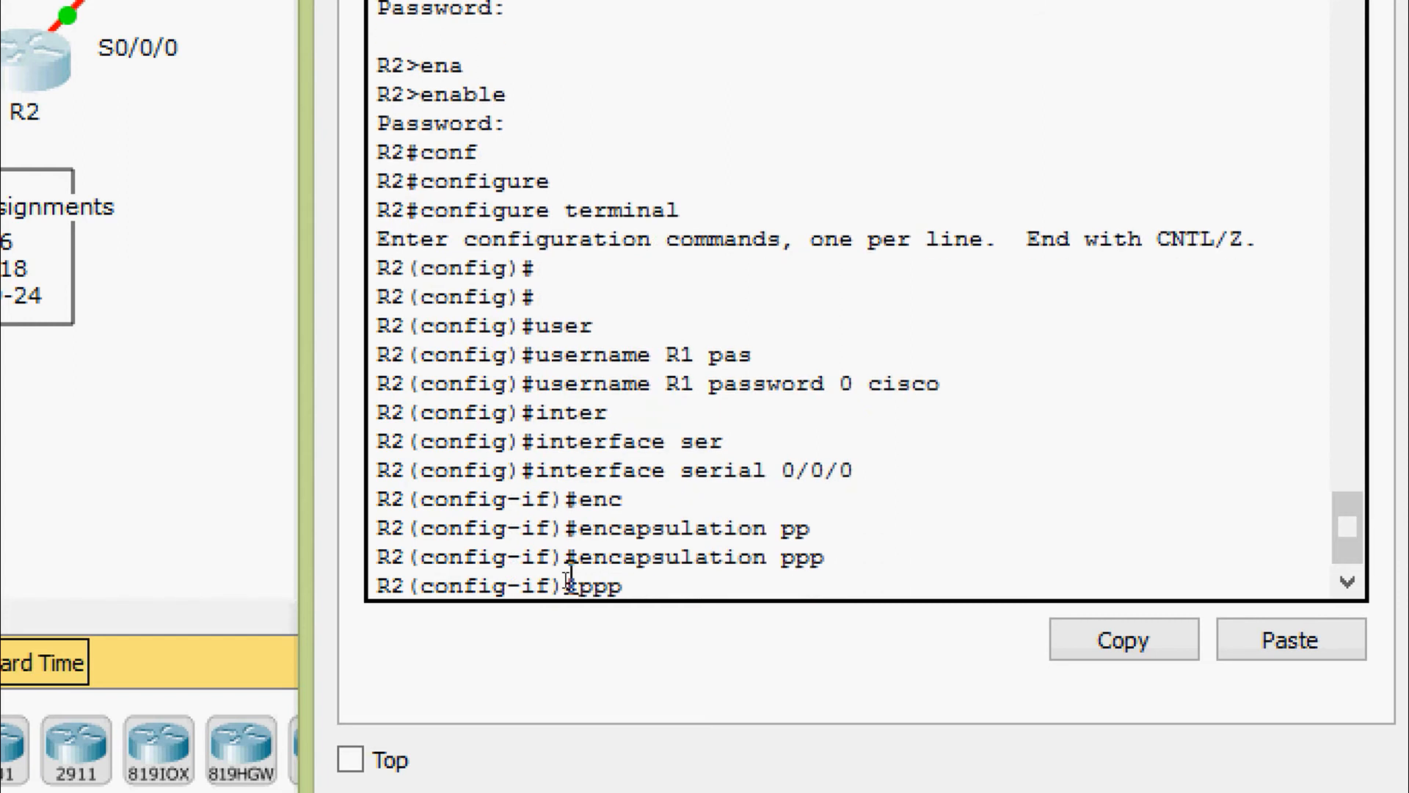
{"action": "key", "text": "Tab"}
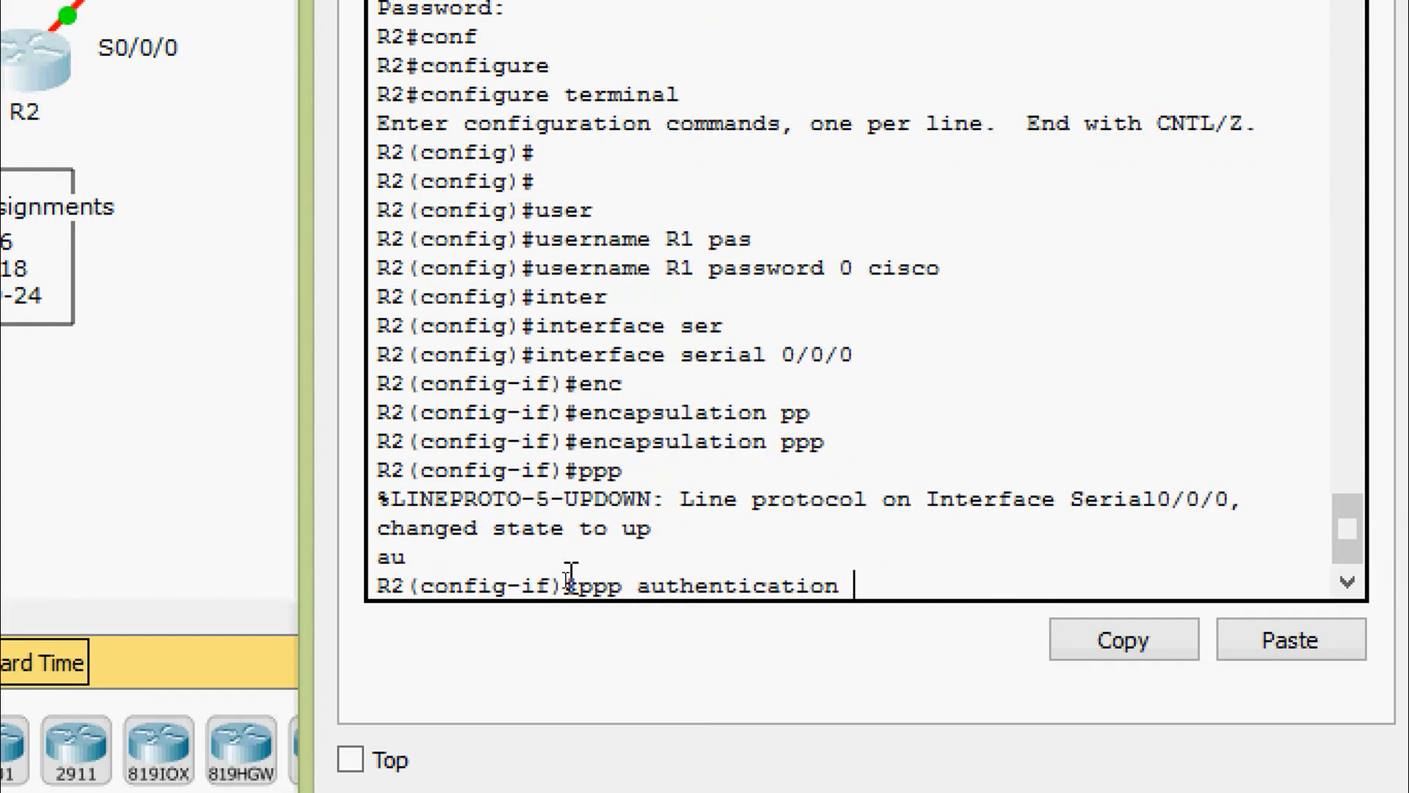
{"action": "type", "text": "ch"}
{"action": "key", "text": "Tab"}
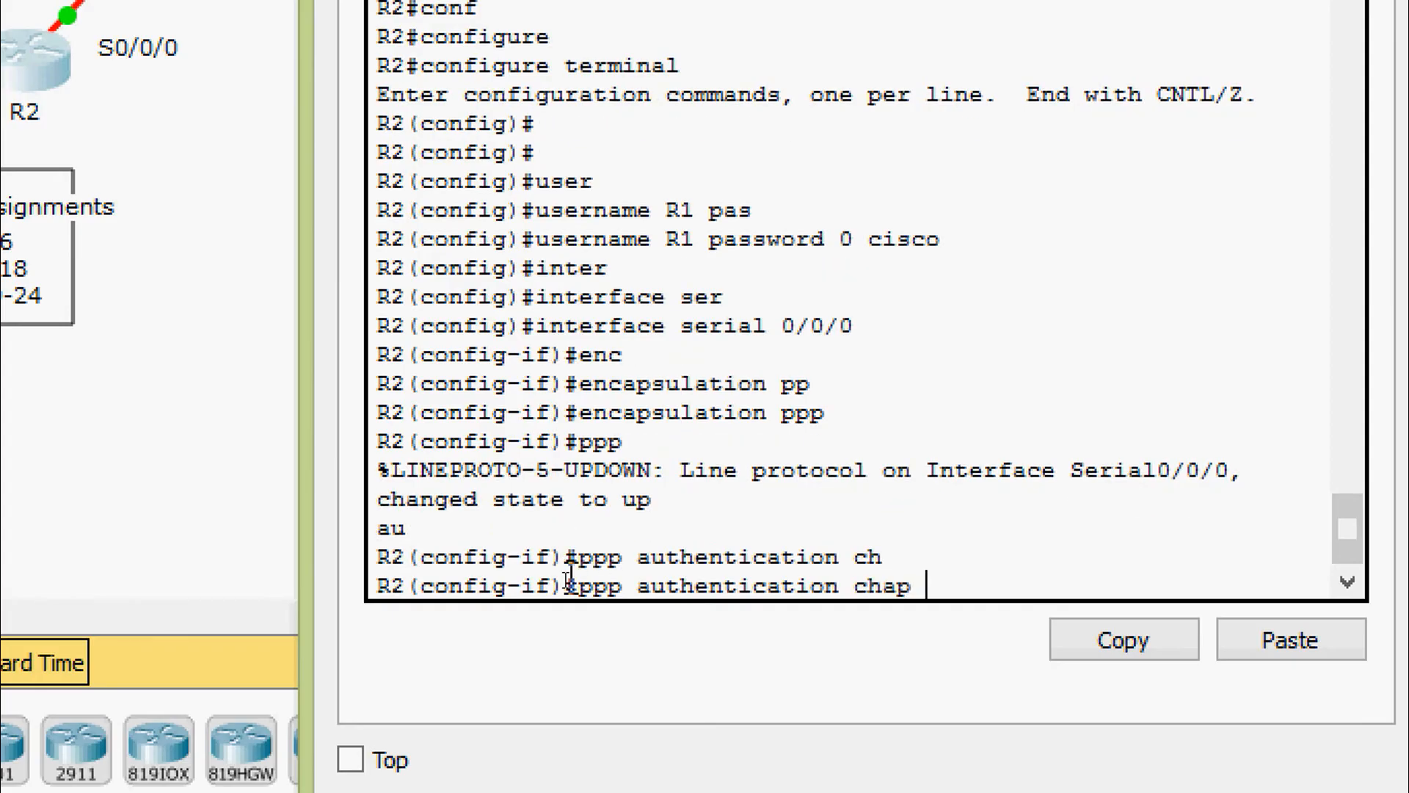
{"action": "key", "text": "Return"}
{"action": "key", "text": "Return"}
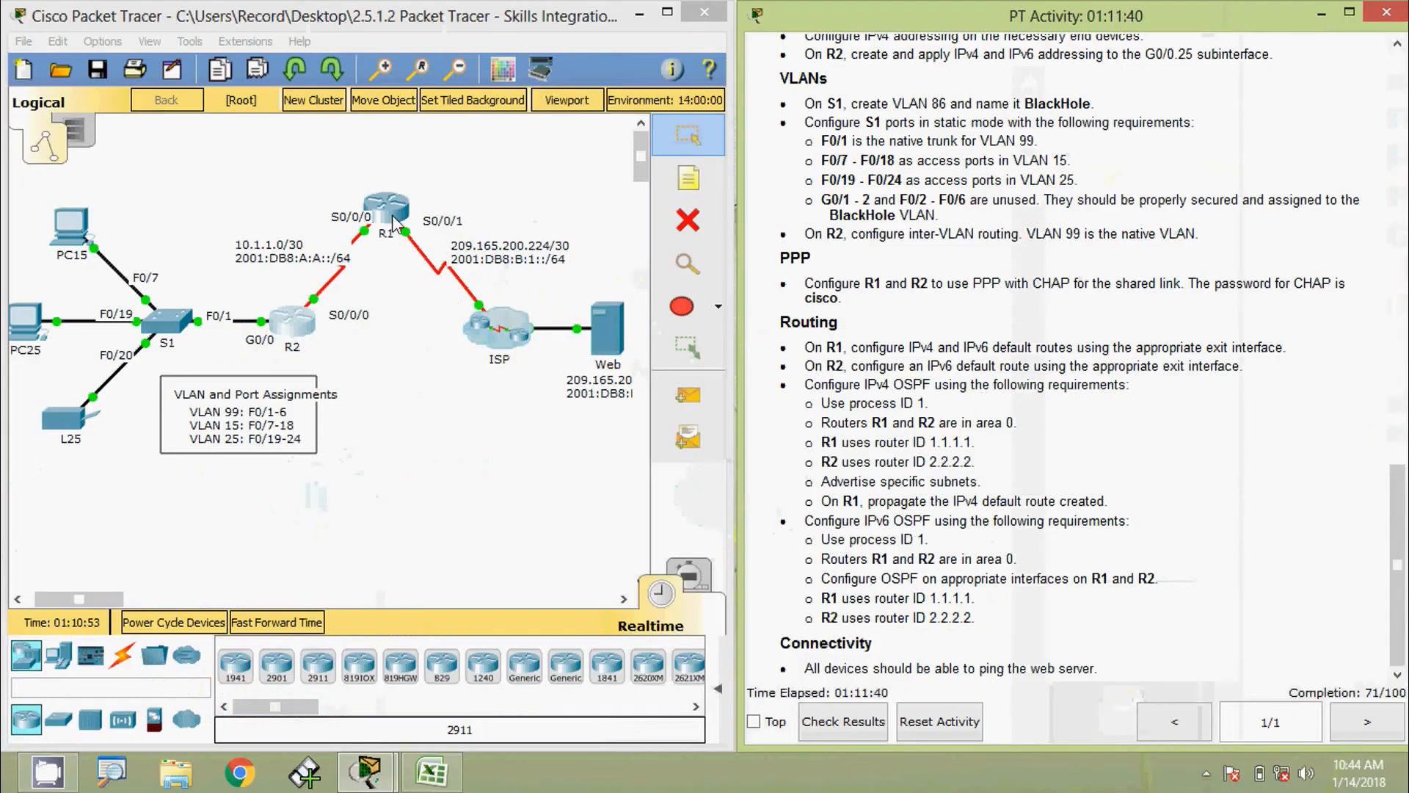
Reopen R1's CLI and exit interface mode back to global configuration
{"action": "left_click", "coordinate": [525, 261]}
{"action": "left_click_drag", "start_coordinate": [591, 151], "coordinate": [657, 52]}
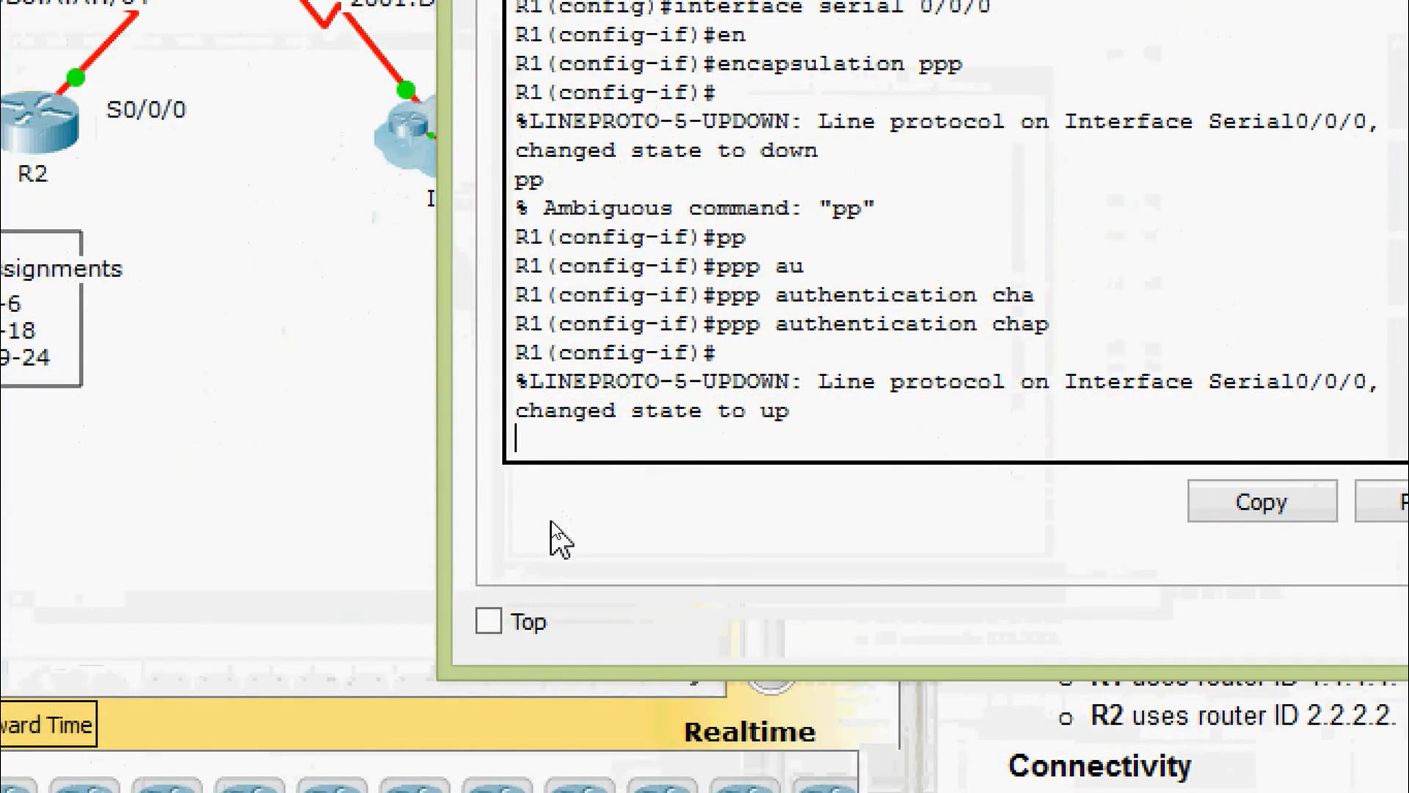
{"action": "key", "text": "Return"}
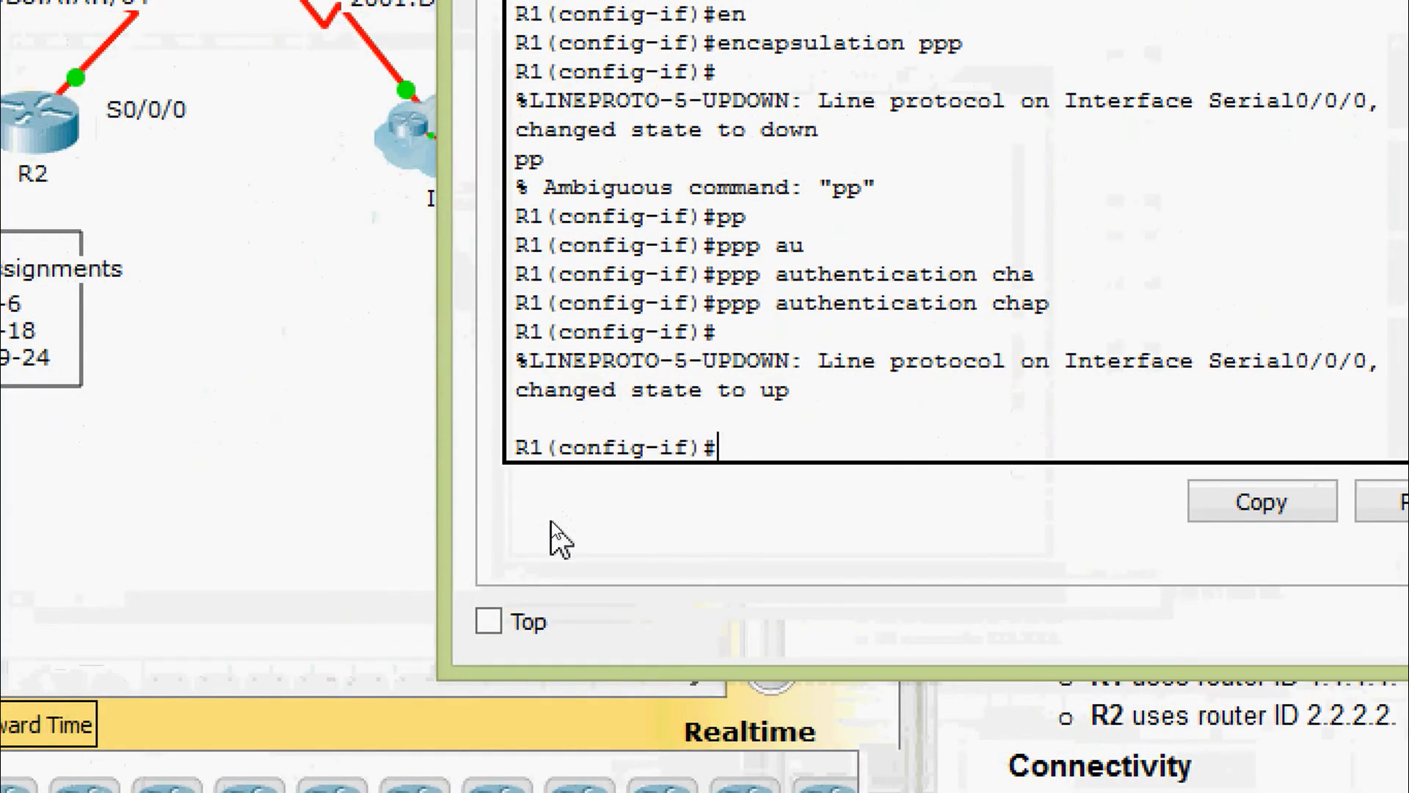
{"action": "type", "text": "exit"}
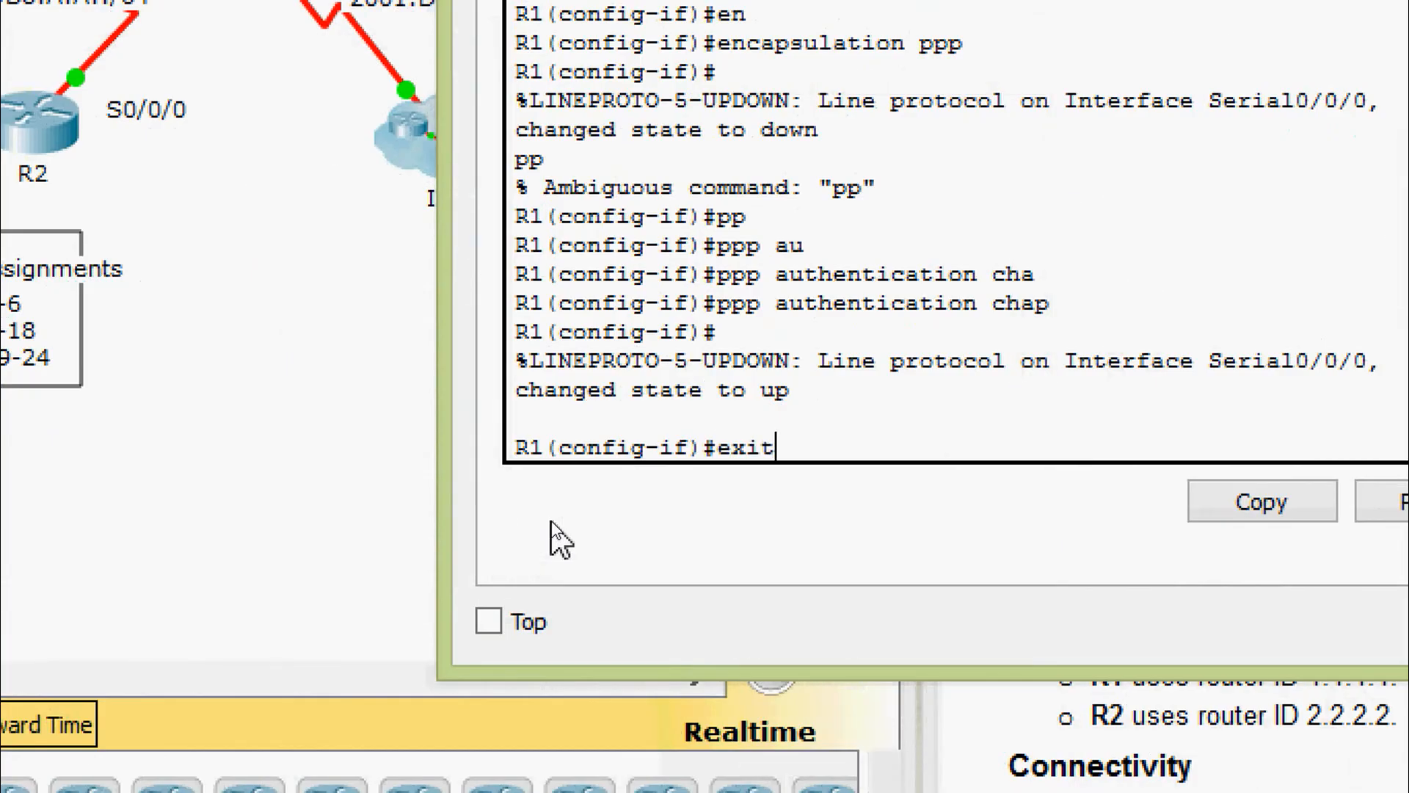
{"action": "key", "text": "Return"}
{"action": "key", "text": "Return"}
Add the IPv4 default route 0.0.0.0 0.0.0.0 out Serial0/0/1 on R1
{"action": "type", "text": "ig)#i"}
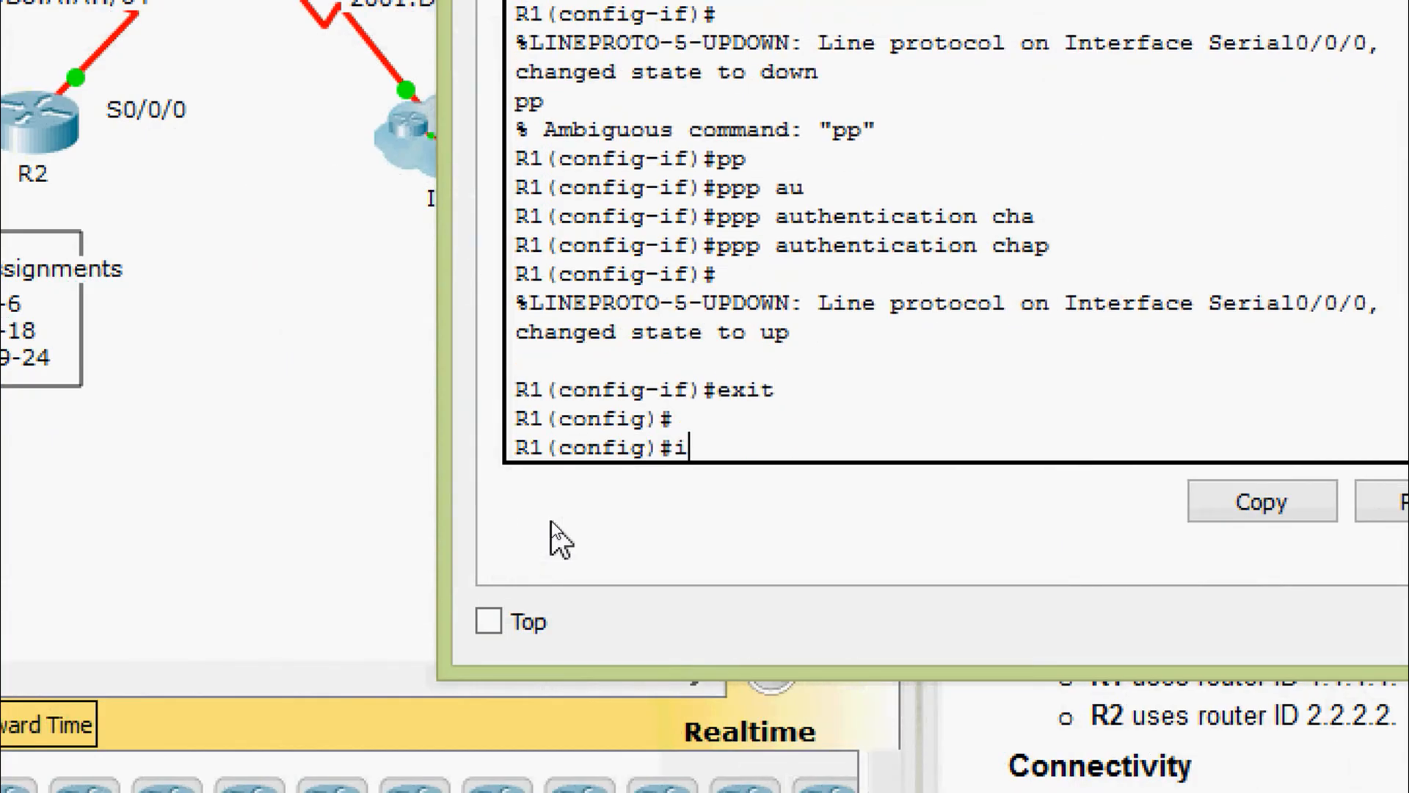
{"action": "type", "text": "p rou"}
{"action": "key", "text": "Tab"}
{"action": "type", "text": "te"}
{"action": "key", "text": "Tab"}
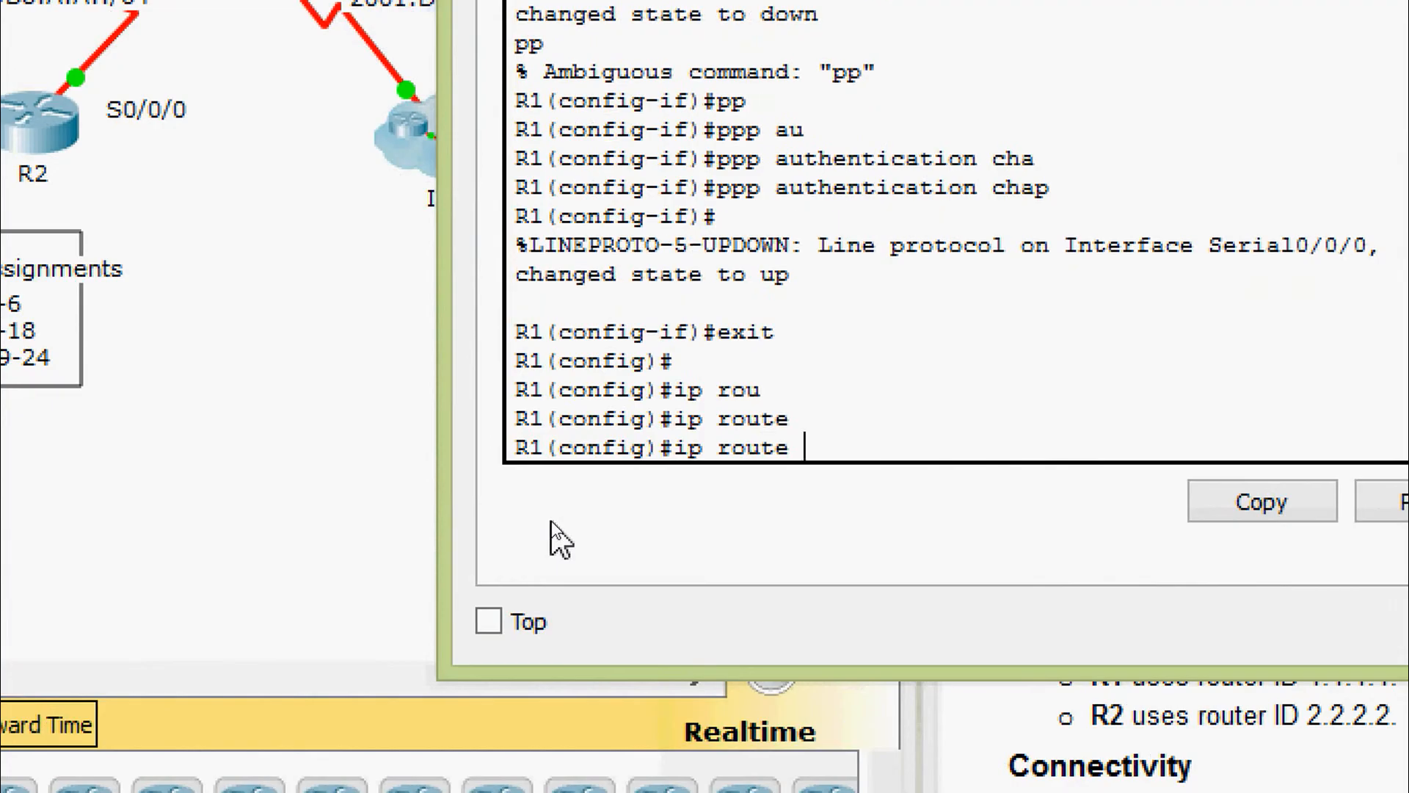
{"action": "type", "text": "0.0.0.0 0.0.0.0"}
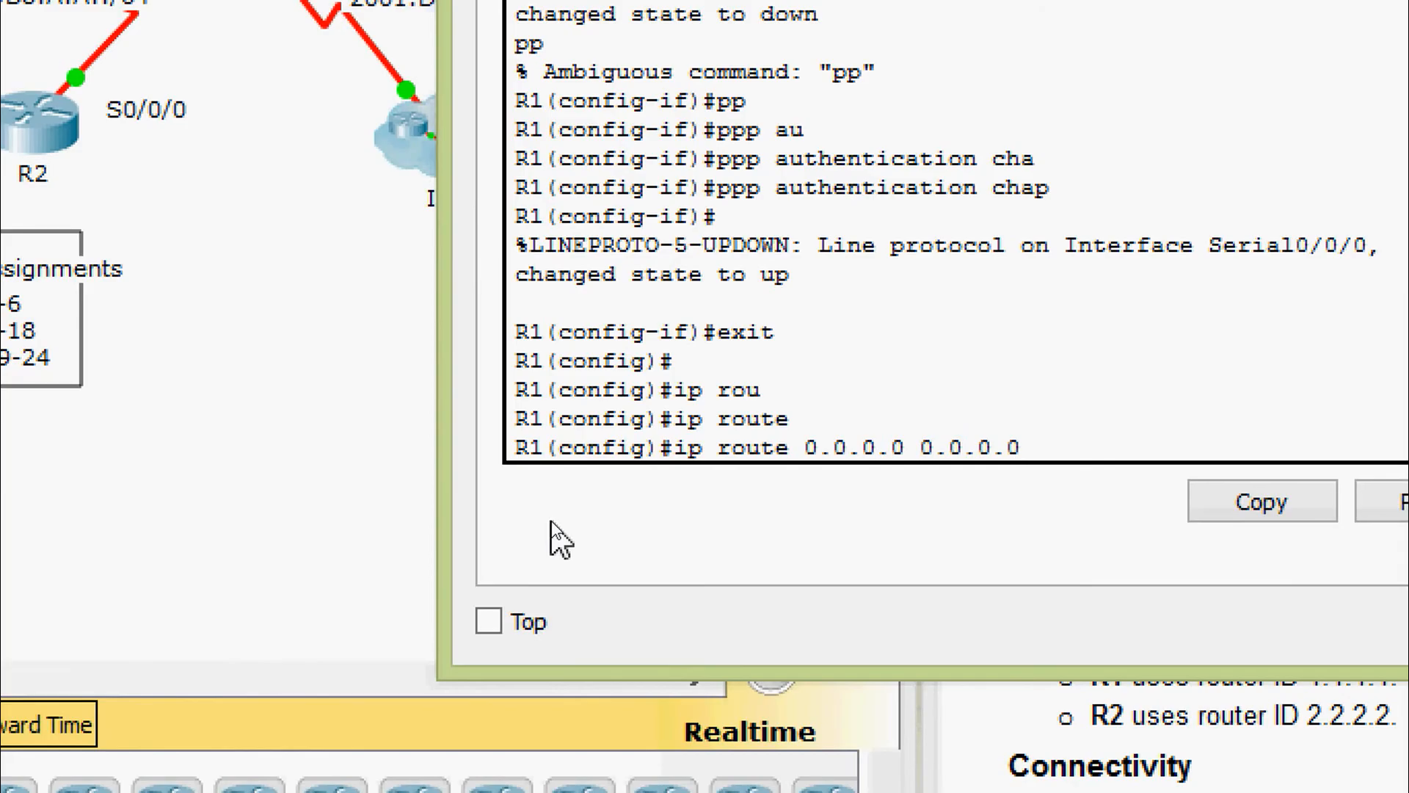
{"action": "type", "text": " ser"}
{"action": "key", "text": "Tab"}
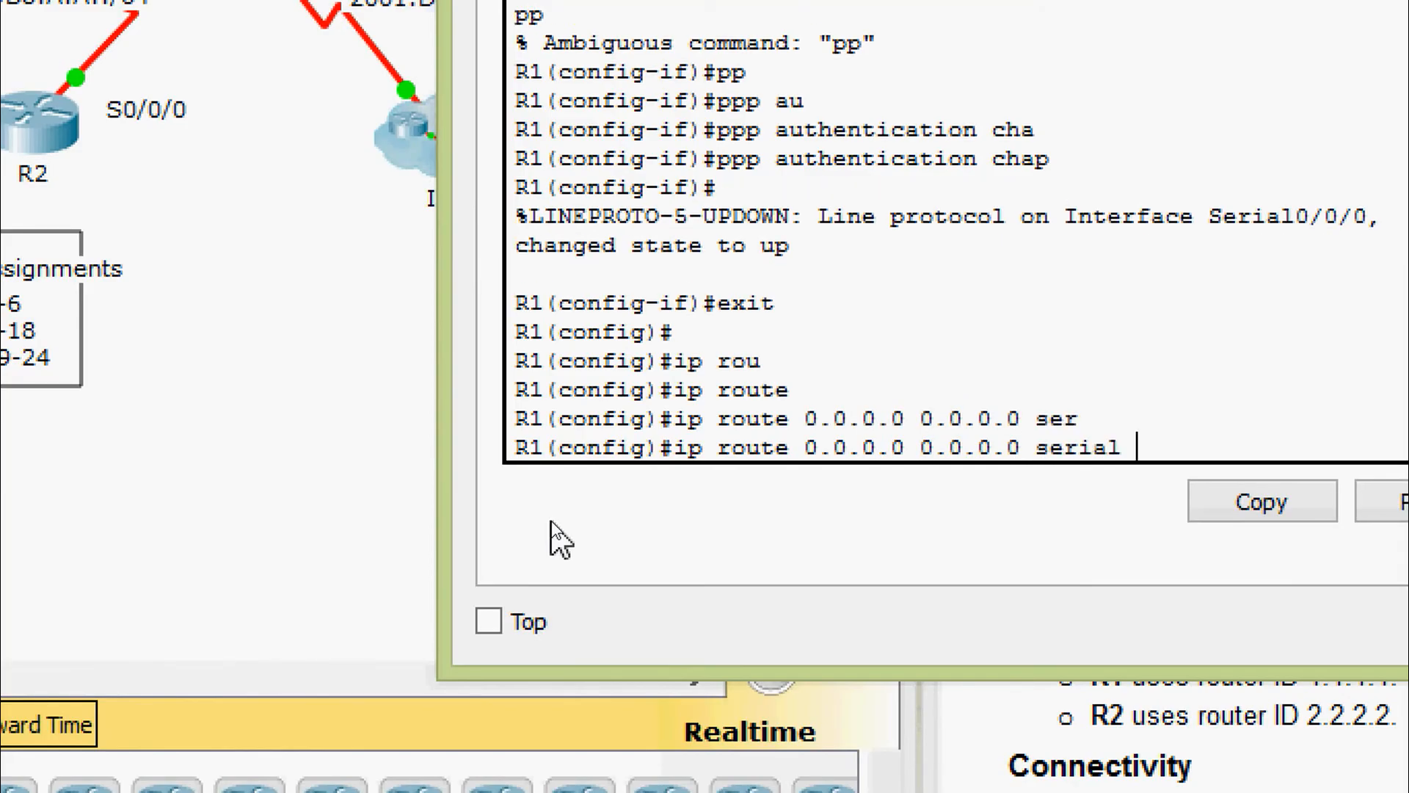
{"action": "type", "text": "0/0/1"}
{"action": "key", "text": "Return"}
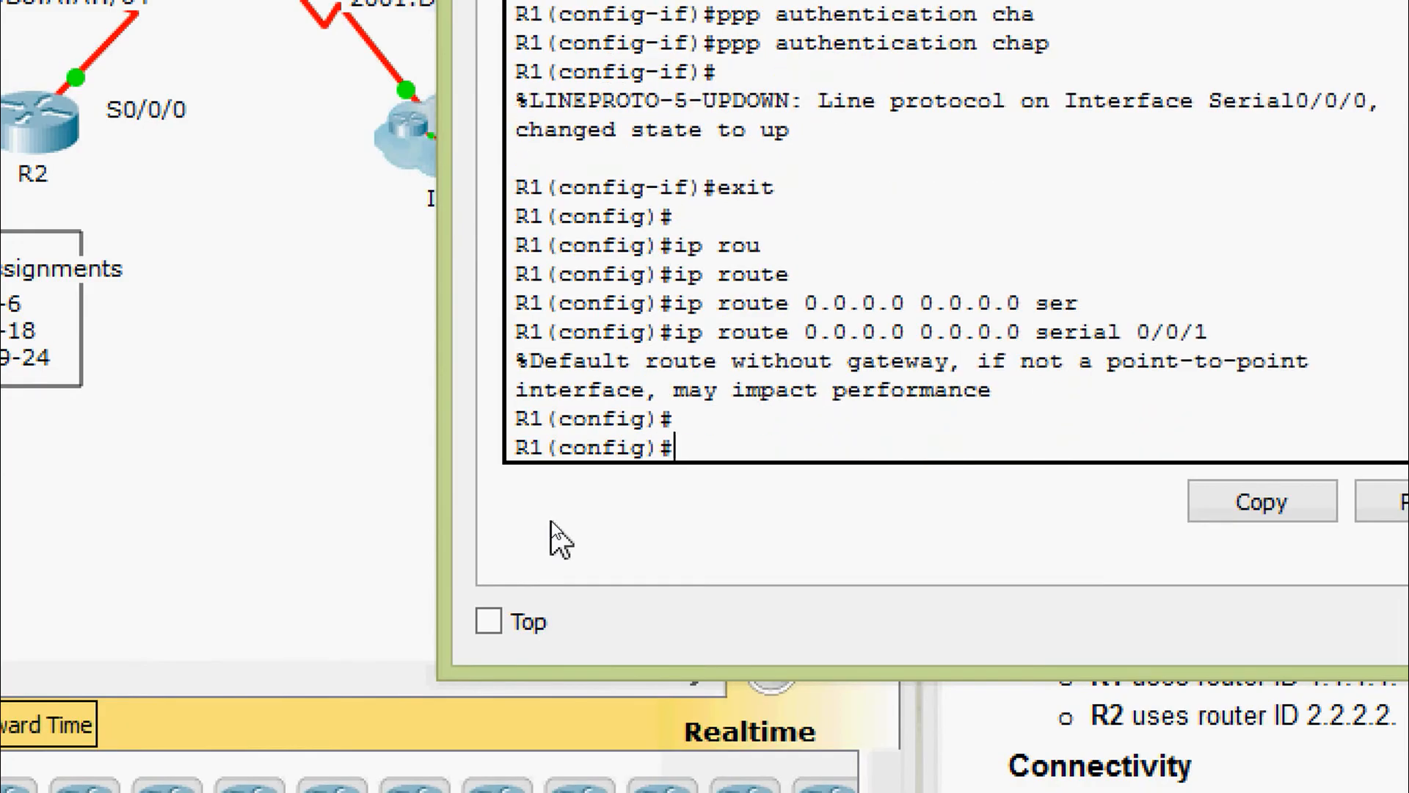
Add the IPv6 default route ::/0 out Serial0/0/1 on R1
{"action": "type", "text": "ipv"}
{"action": "key", "text": "Tab"}
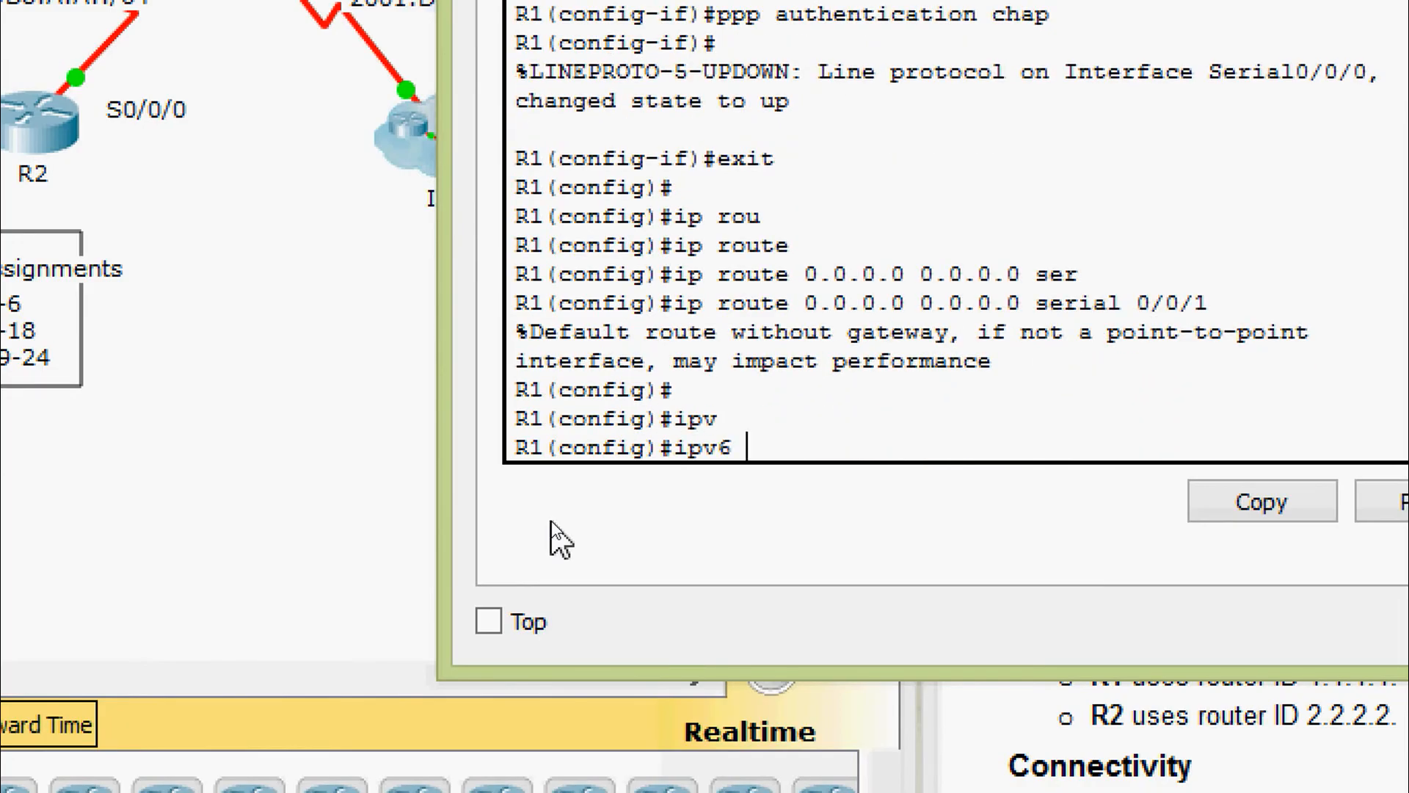
{"action": "type", "text": "route ::/"}
{"action": "key", "text": "Tab"}
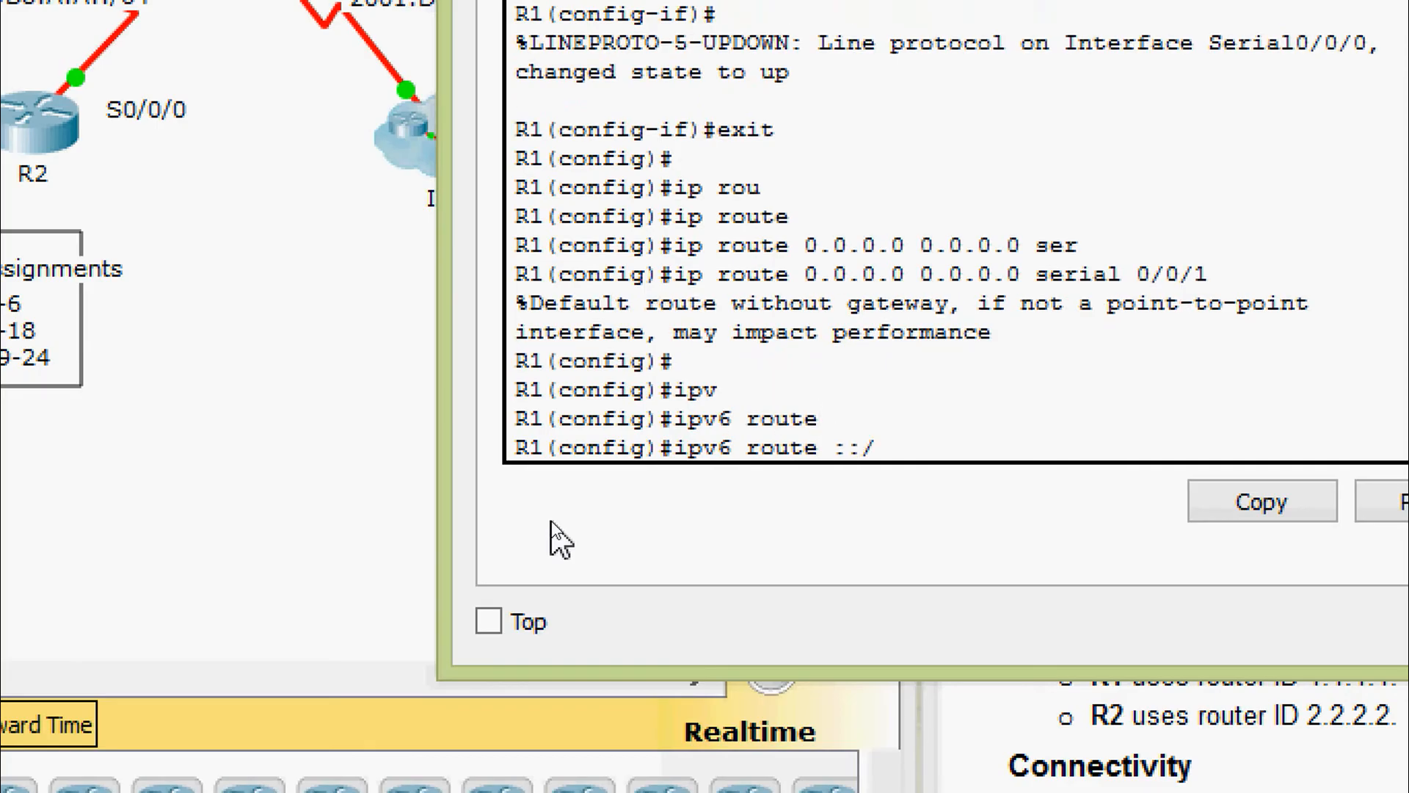
{"action": "type", "text": "::/0 ser"}
{"action": "key", "text": "Tab"}
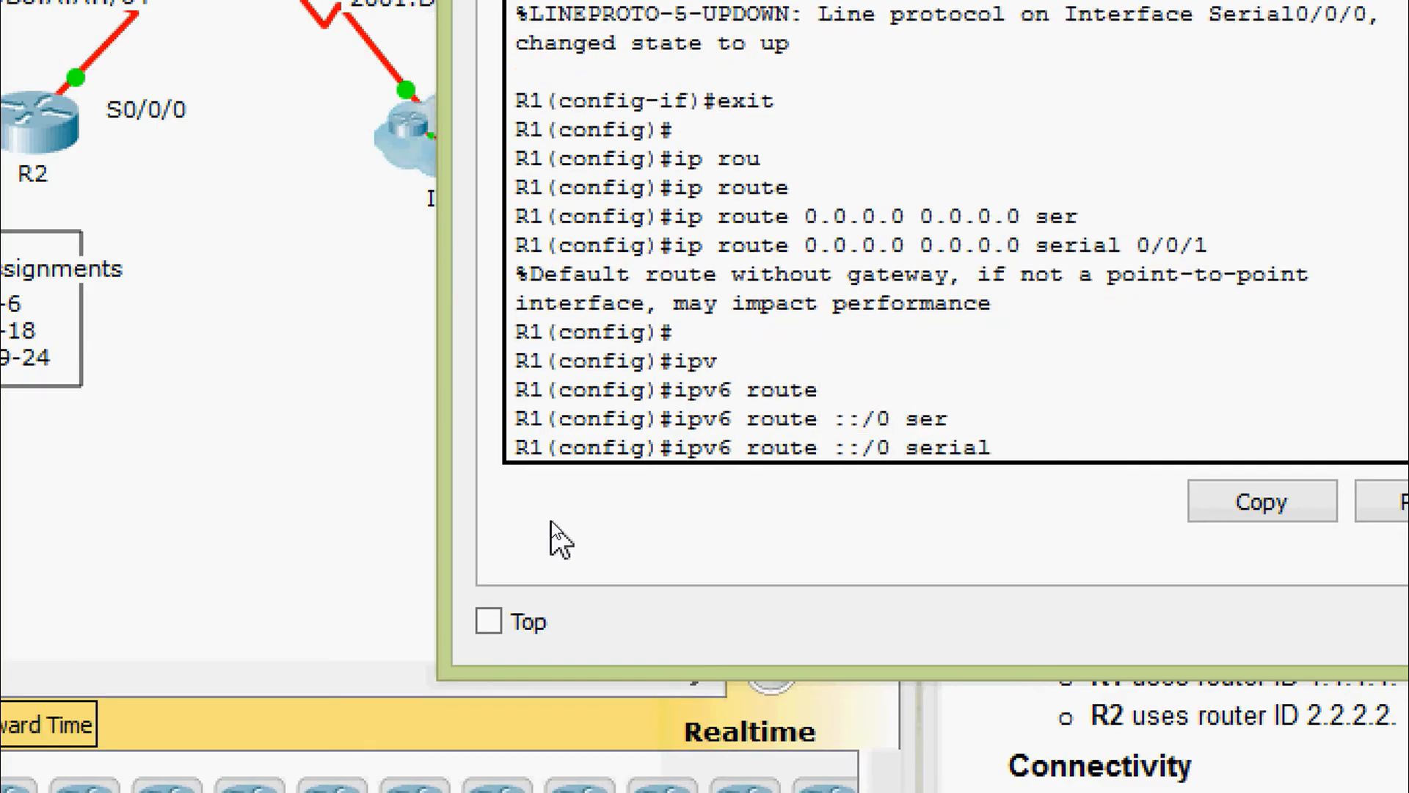
{"action": "type", "text": "0/0/1"}
{"action": "key", "text": "Return"}
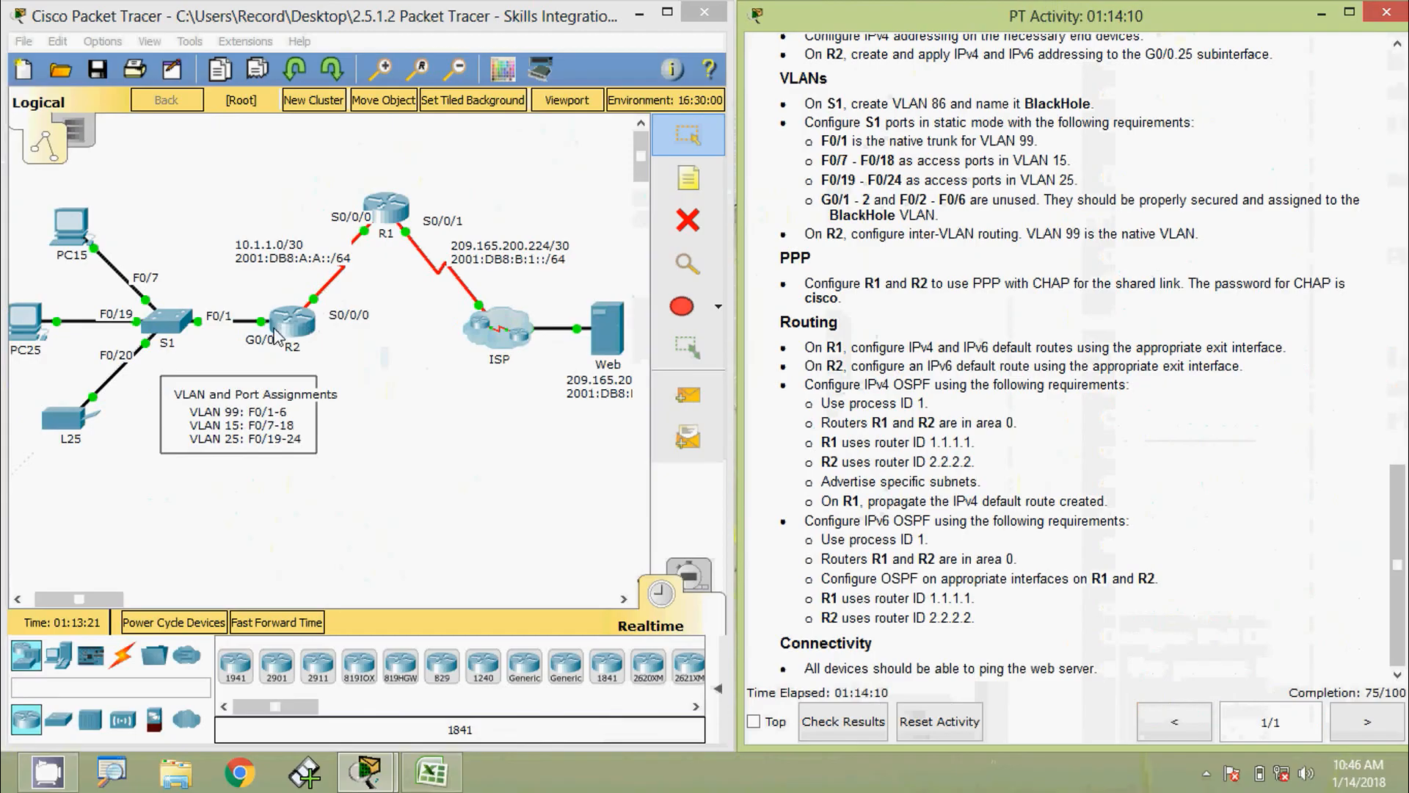
Reopen R2's CLI and re-enter global configuration mode
{"action": "left_click", "coordinate": [288, 323]}
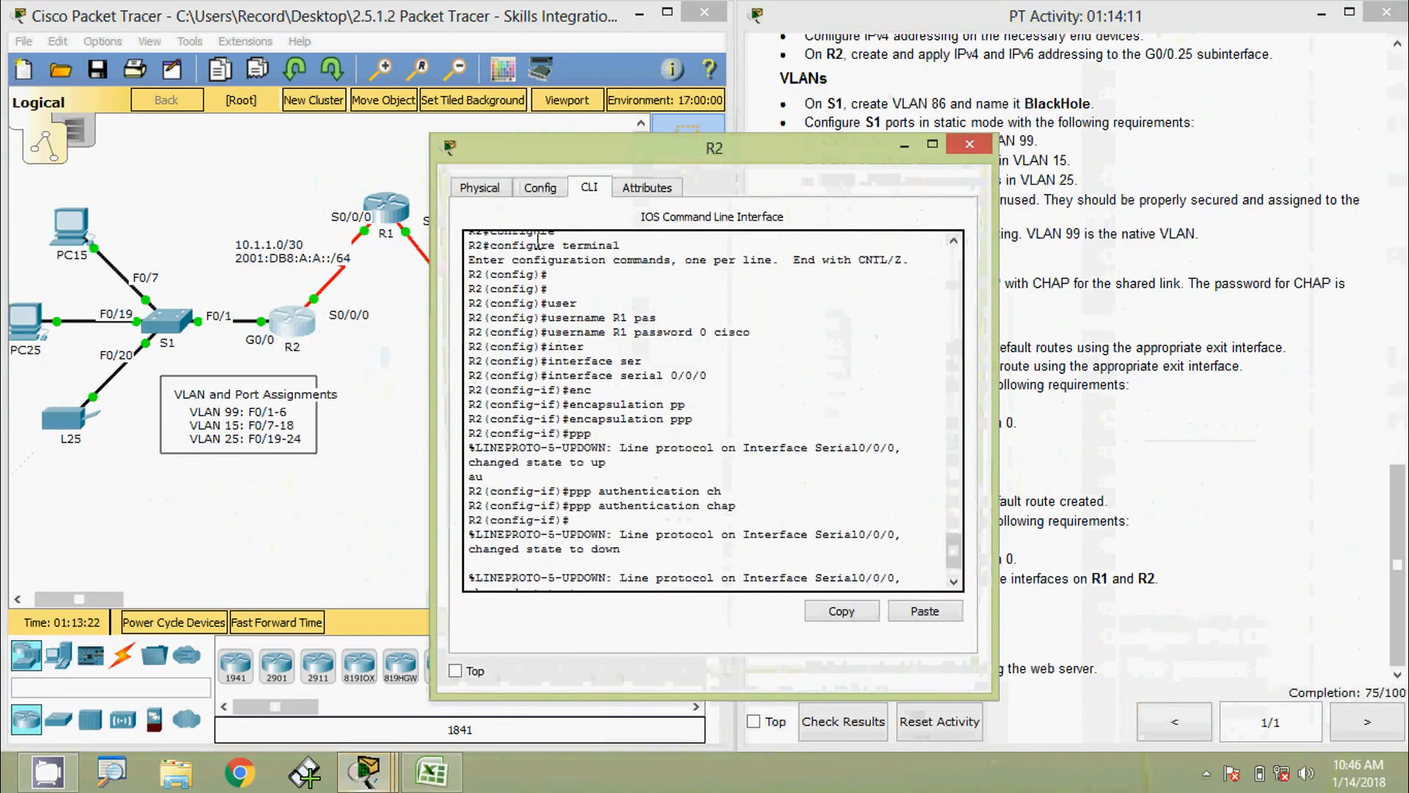
{"action": "left_click_drag", "start_coordinate": [589, 180], "coordinate": [651, 33]}
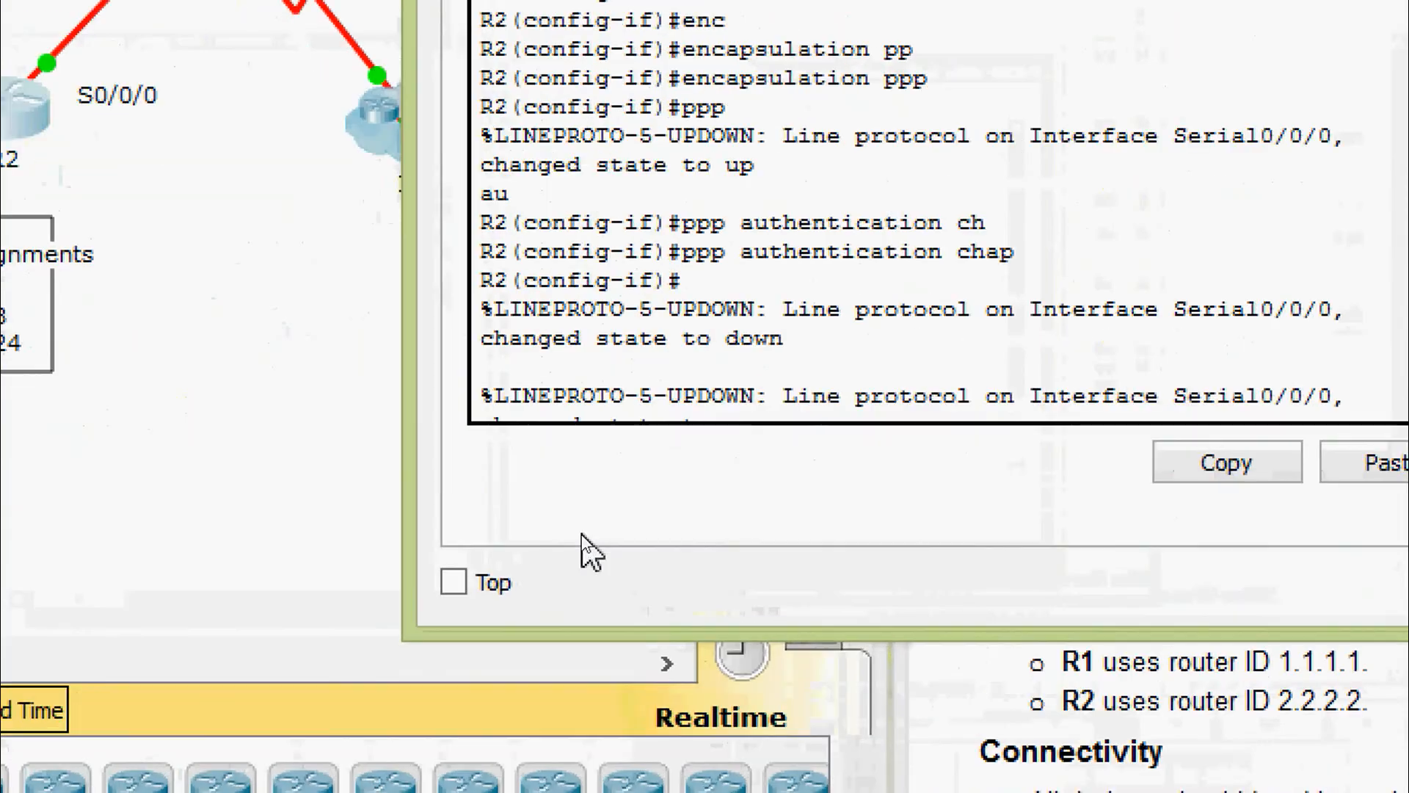
{"action": "key", "text": "Return"}
{"action": "key", "text": "Return"}
{"action": "key", "text": "Return"}
{"action": "key", "text": "ctrl+z"}
{"action": "key", "text": "Return"}
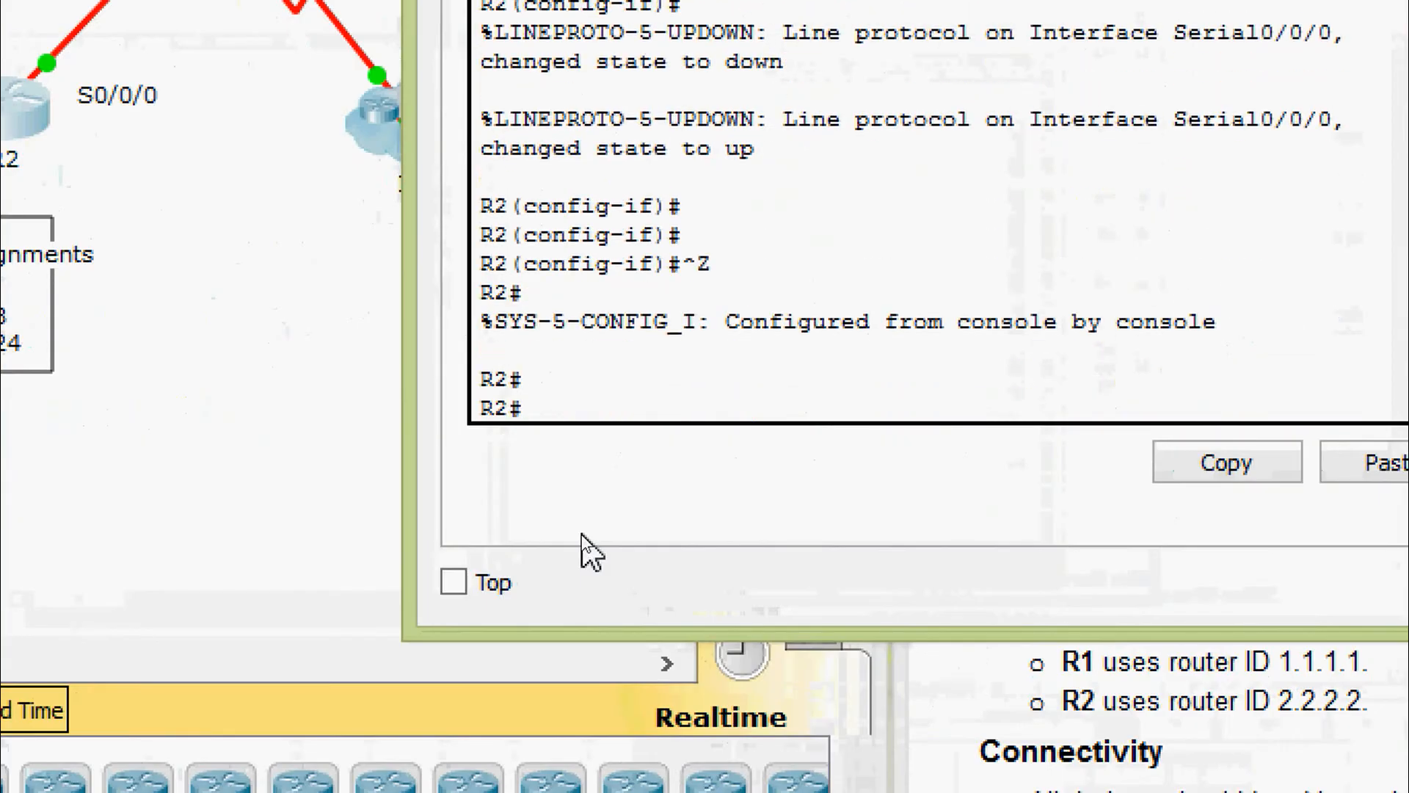
{"action": "type", "text": "conf"}
{"action": "key", "text": "Tab"}
{"action": "type", "text": "t"}
Add the IPv6 default route ::/0 out R2's serial interface
{"action": "key", "text": "Tab"}
{"action": "key", "text": "Return"}
{"action": "key", "text": "Return"}
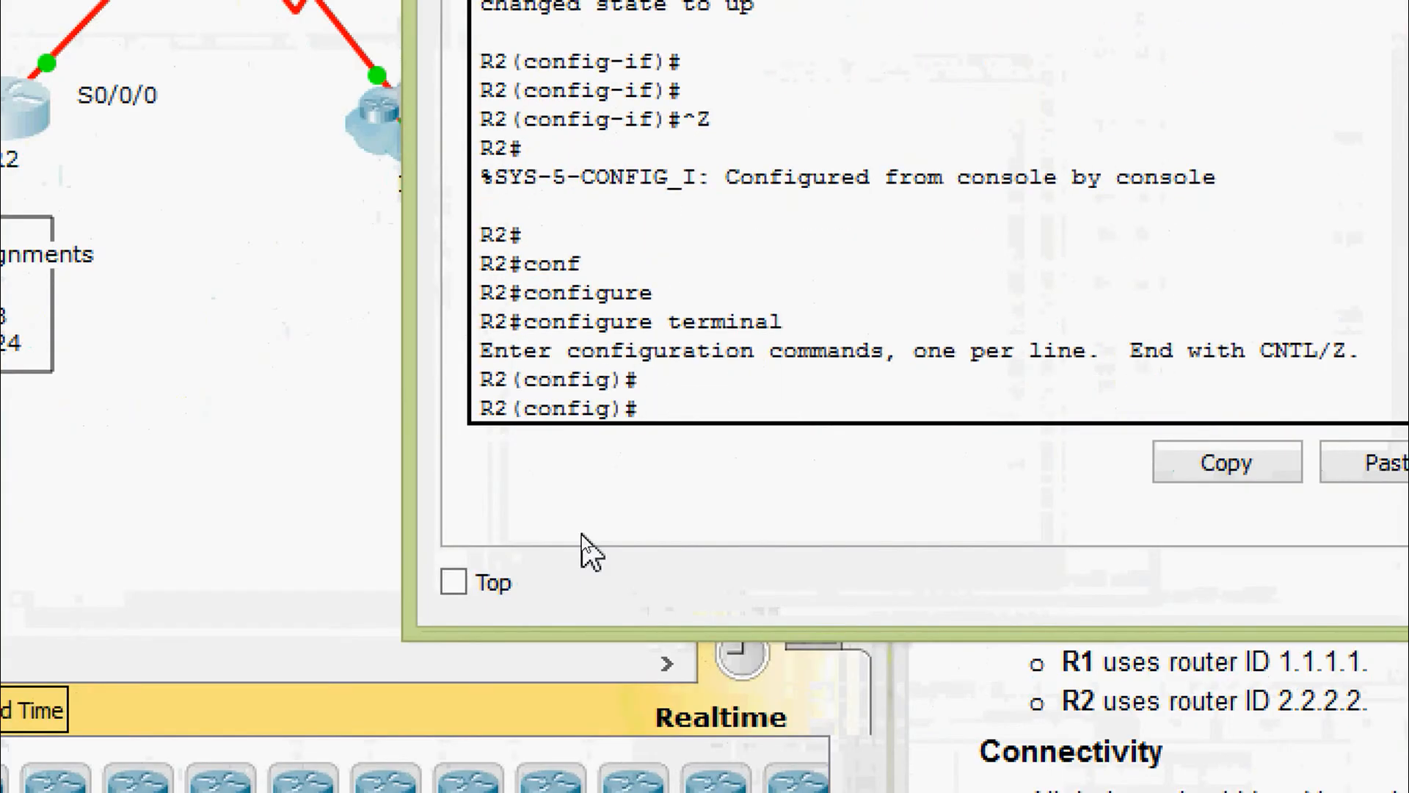
{"action": "type", "text": "ipv"}
{"action": "key", "text": "Tab"}
{"action": "type", "text": "r"}
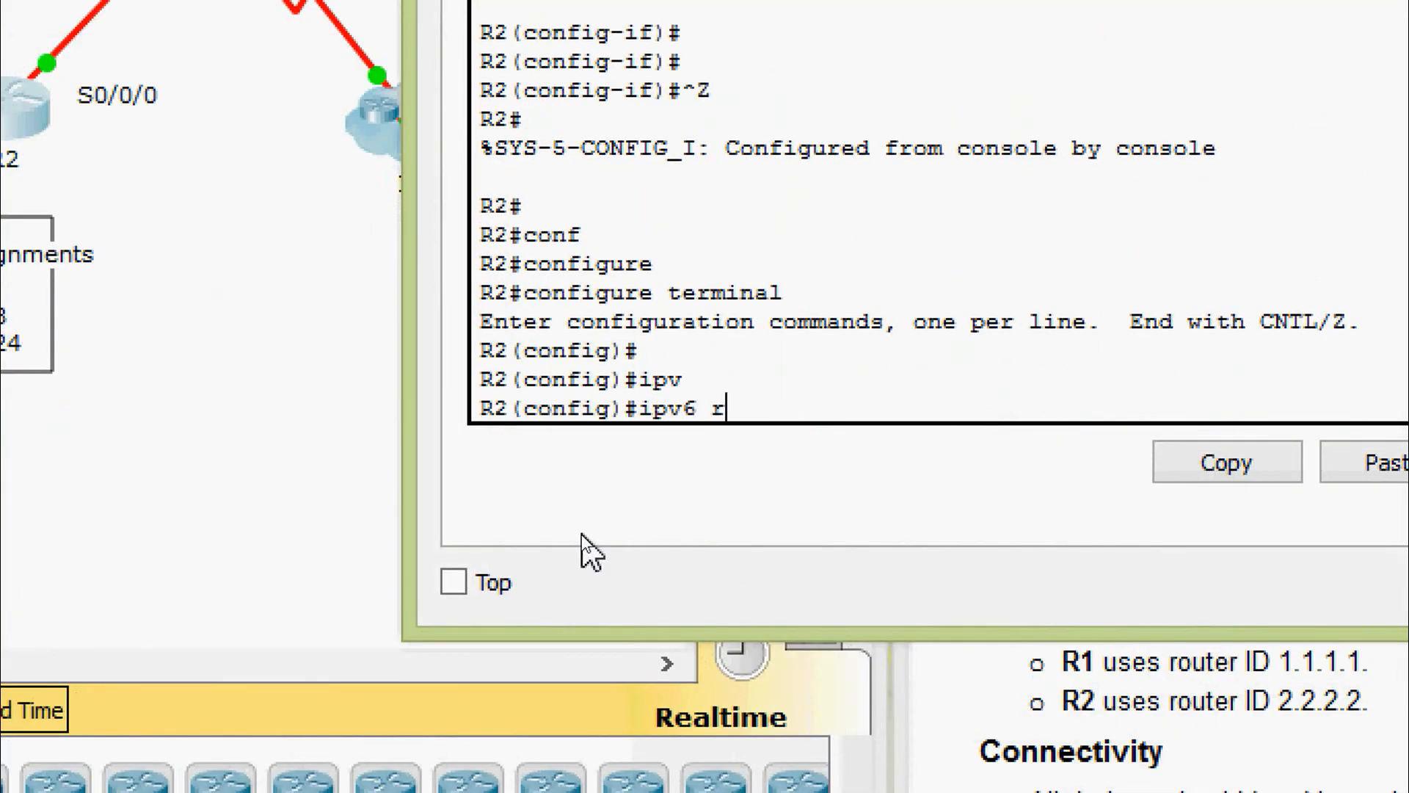
{"action": "type", "text": "oute ::/0 ser"}
{"action": "key", "text": "Tab"}
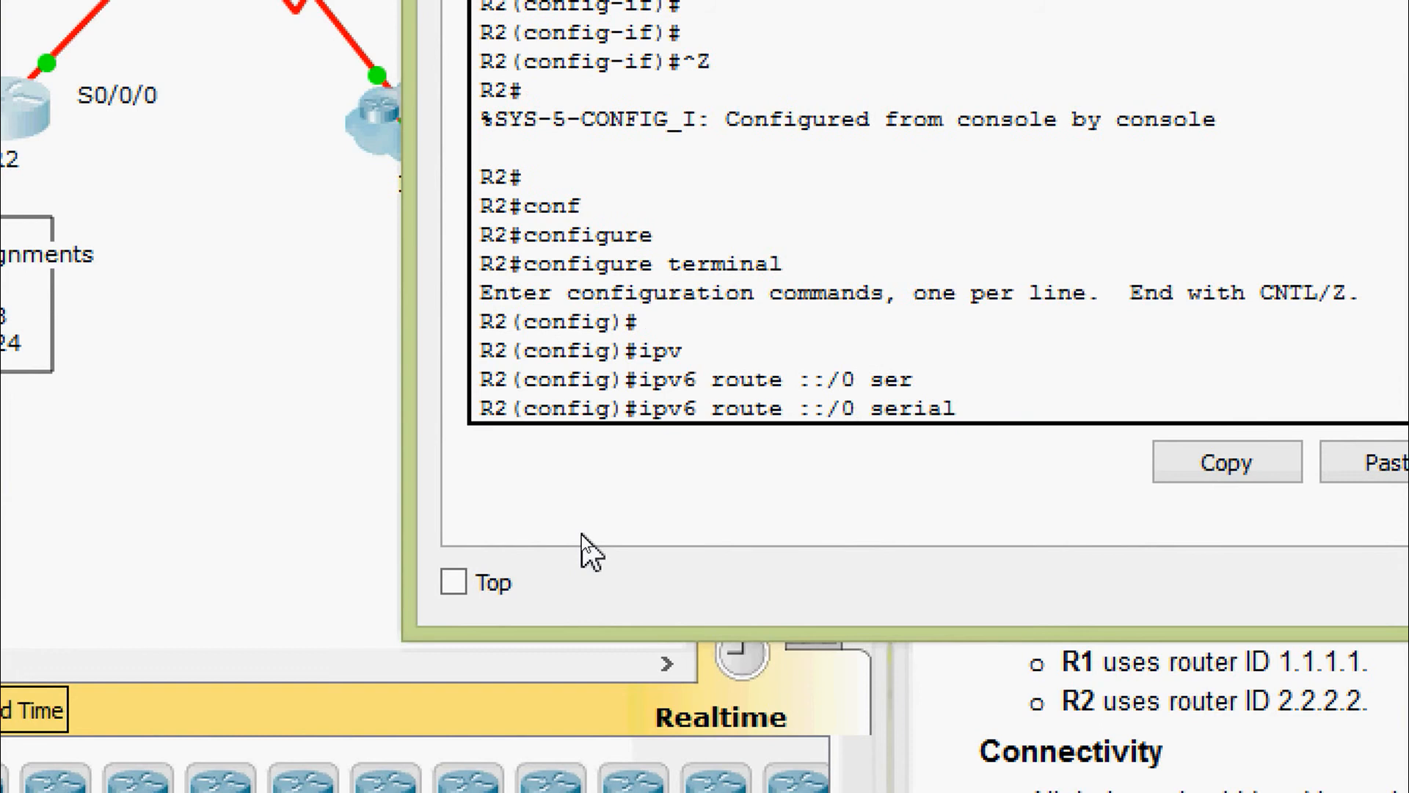
{"action": "type", "text": "0/0/"}
{"action": "key", "text": "Return"}
{"action": "key", "text": "Return"}
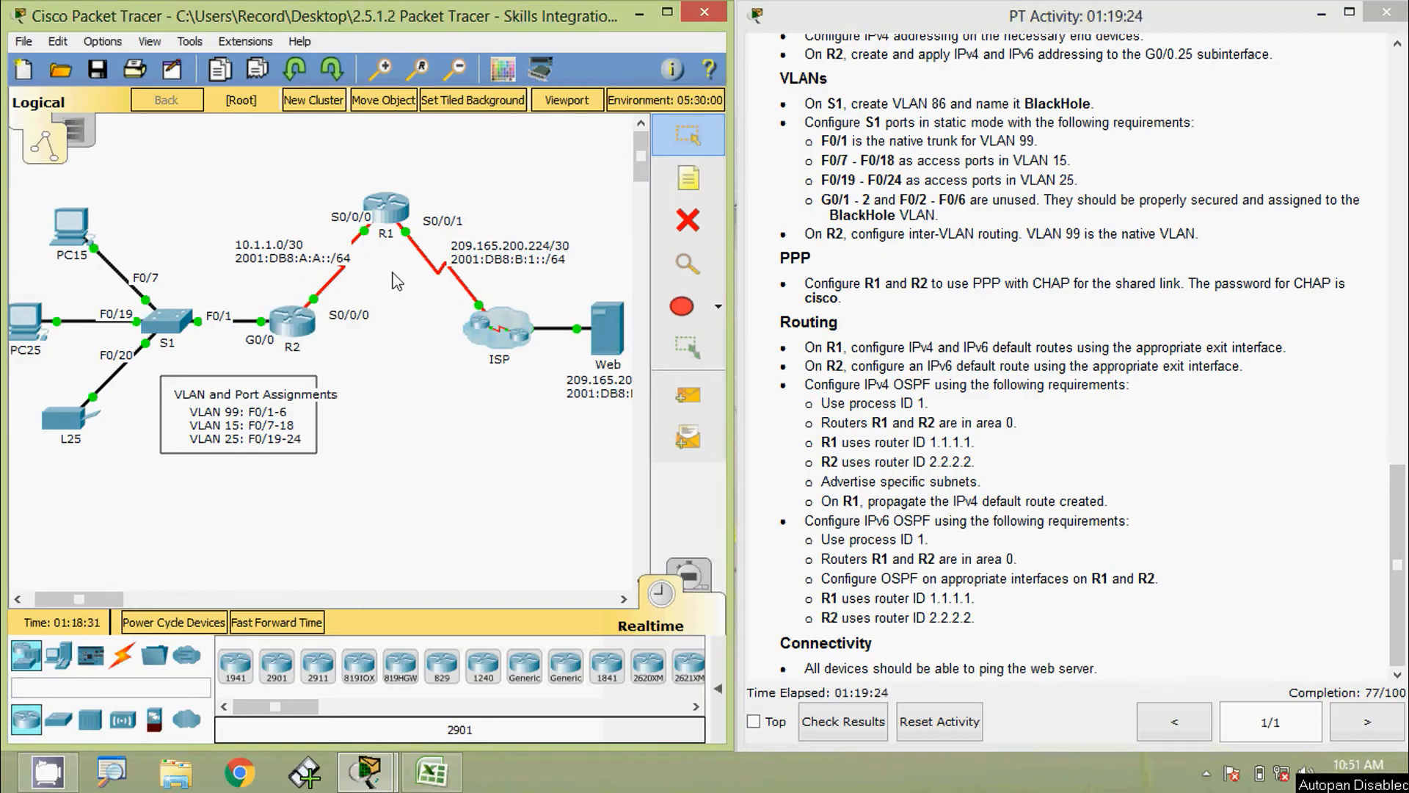
Start OSPF process 1 on R1
{"action": "left_click", "coordinate": [387, 217]}
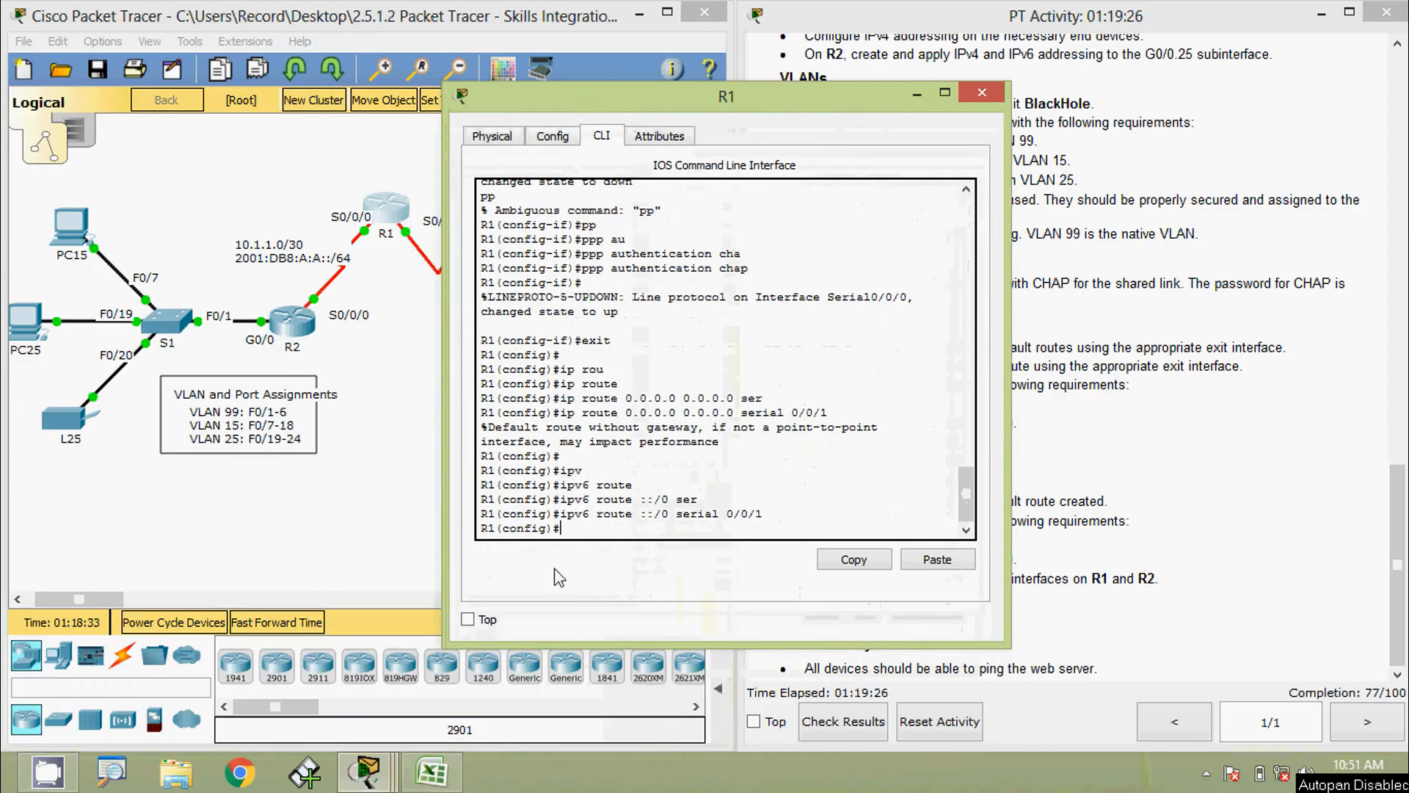
{"action": "key", "text": "Return"}
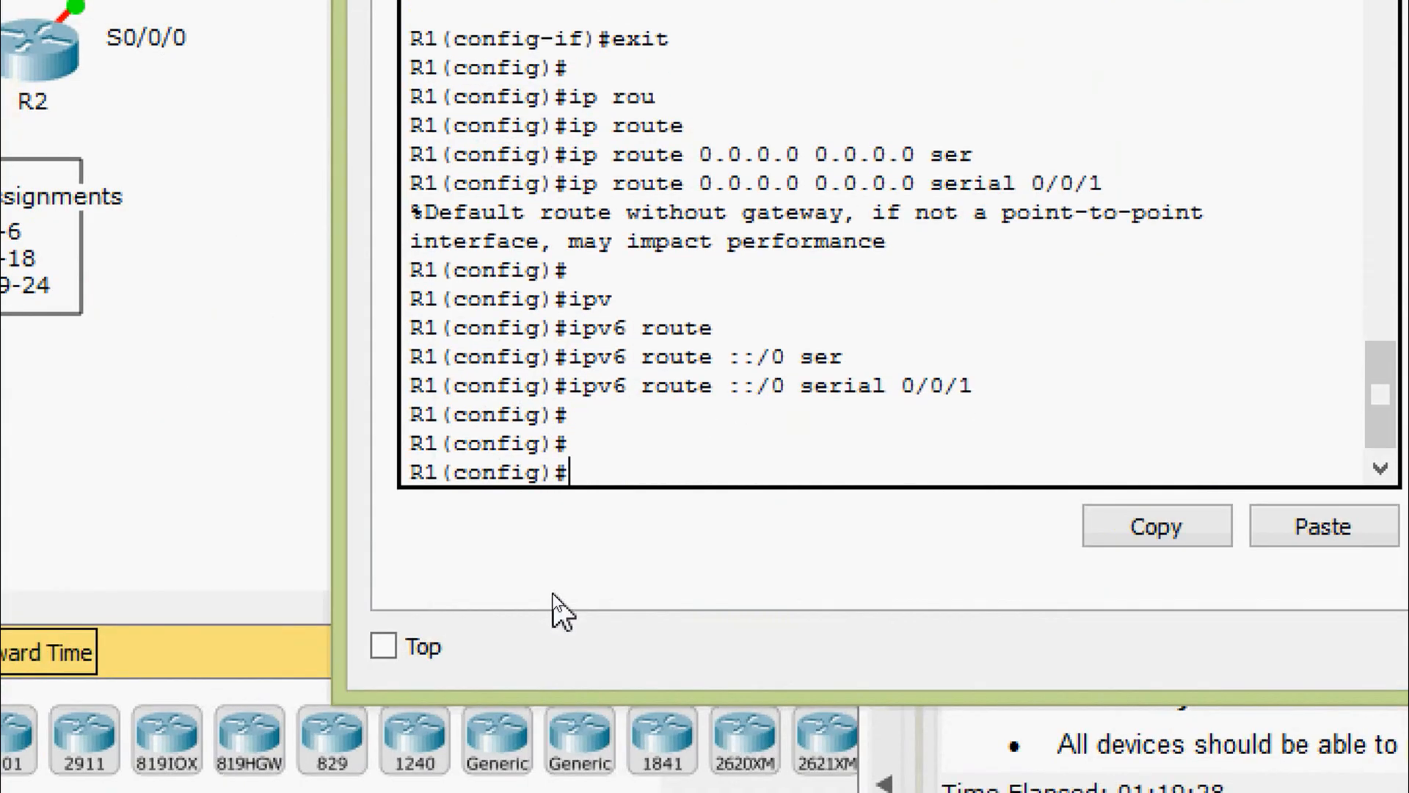
{"action": "type", "text": "router"}
{"action": "key", "text": "Tab"}
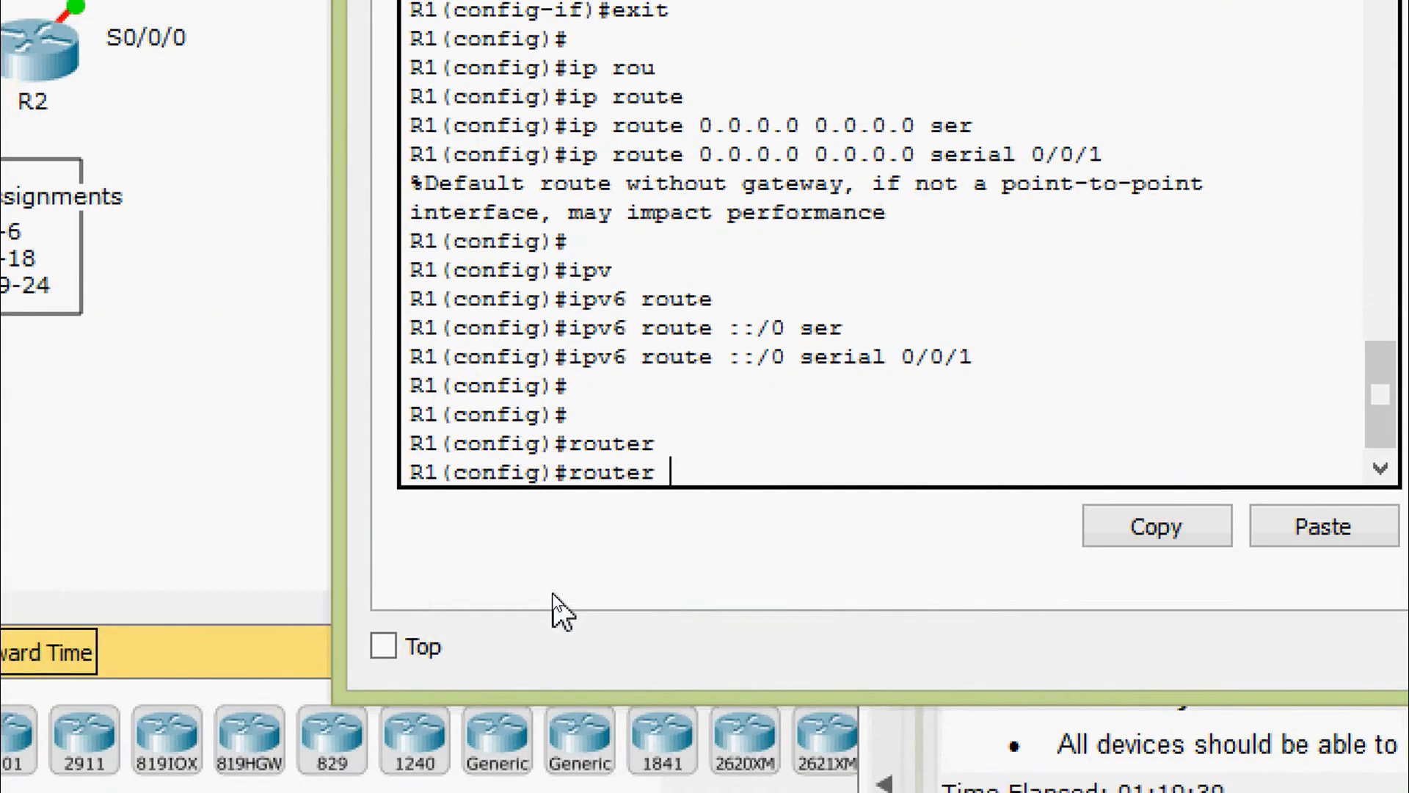
{"action": "type", "text": "os"}
{"action": "key", "text": "Tab"}
{"action": "type", "text": "?"}
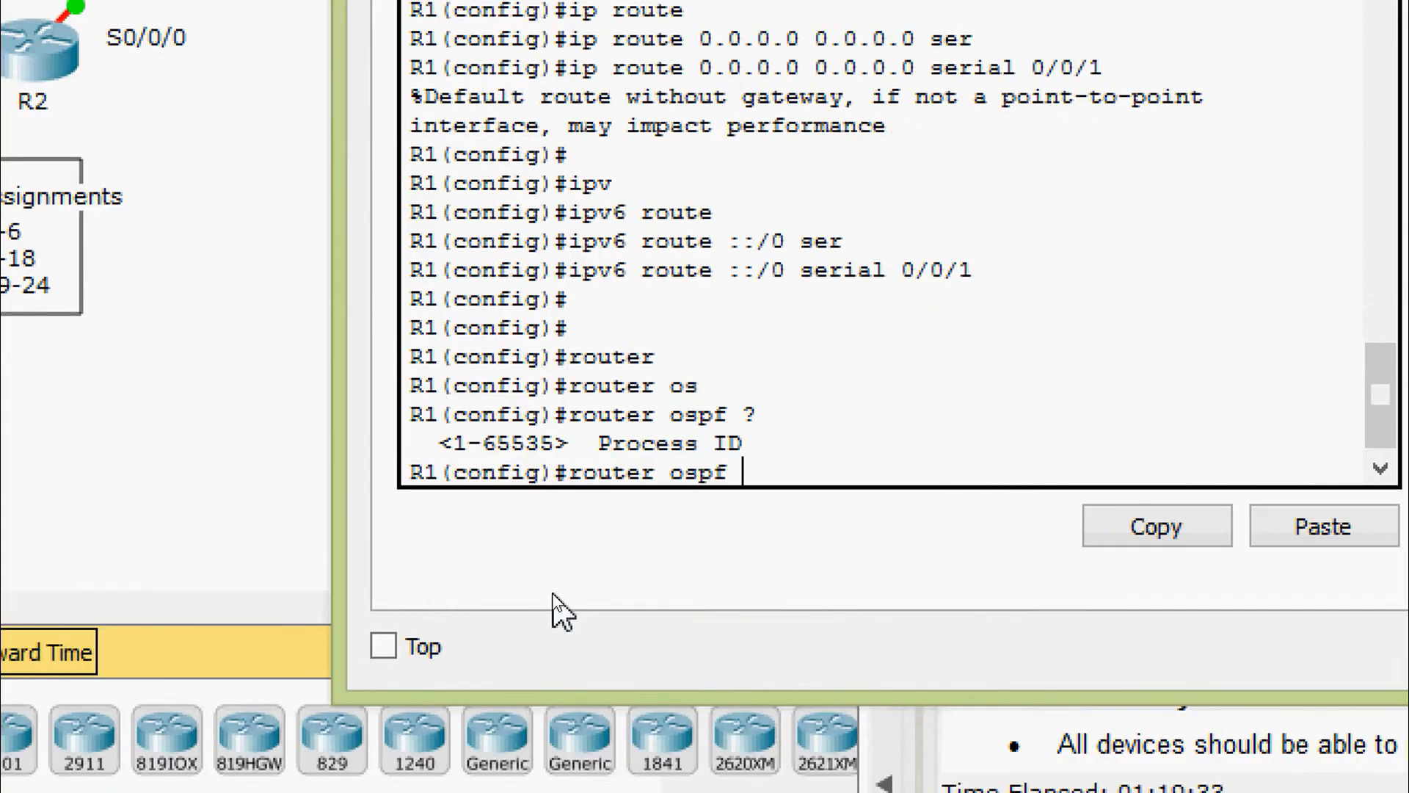
{"action": "type", "text": "1"}
{"action": "key", "text": "Return"}
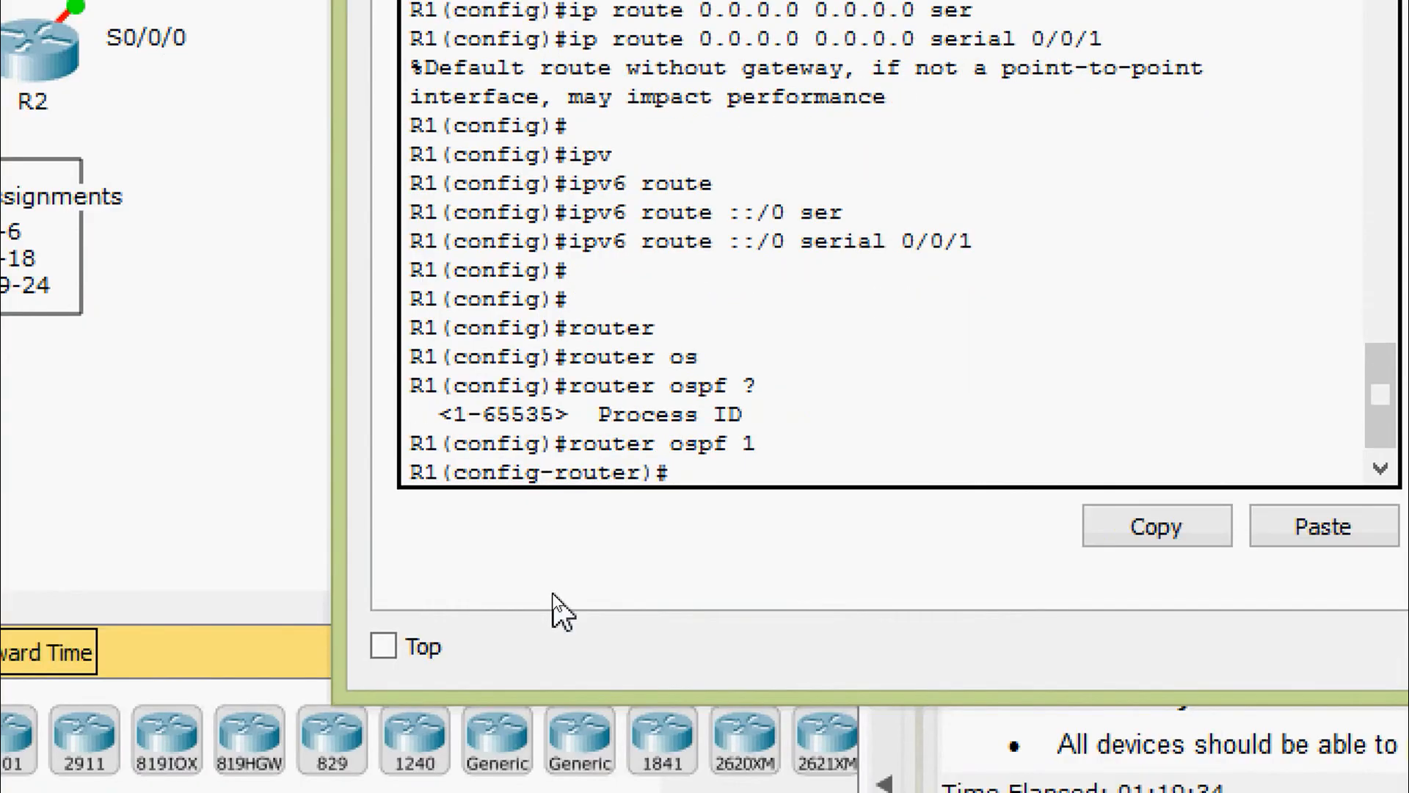
Advertise network 10.1.1.0 0.0.0.3 in OSPF area 0
{"action": "key", "text": "Return"}
{"action": "type", "text": "net"}
{"action": "key", "text": "Tab"}
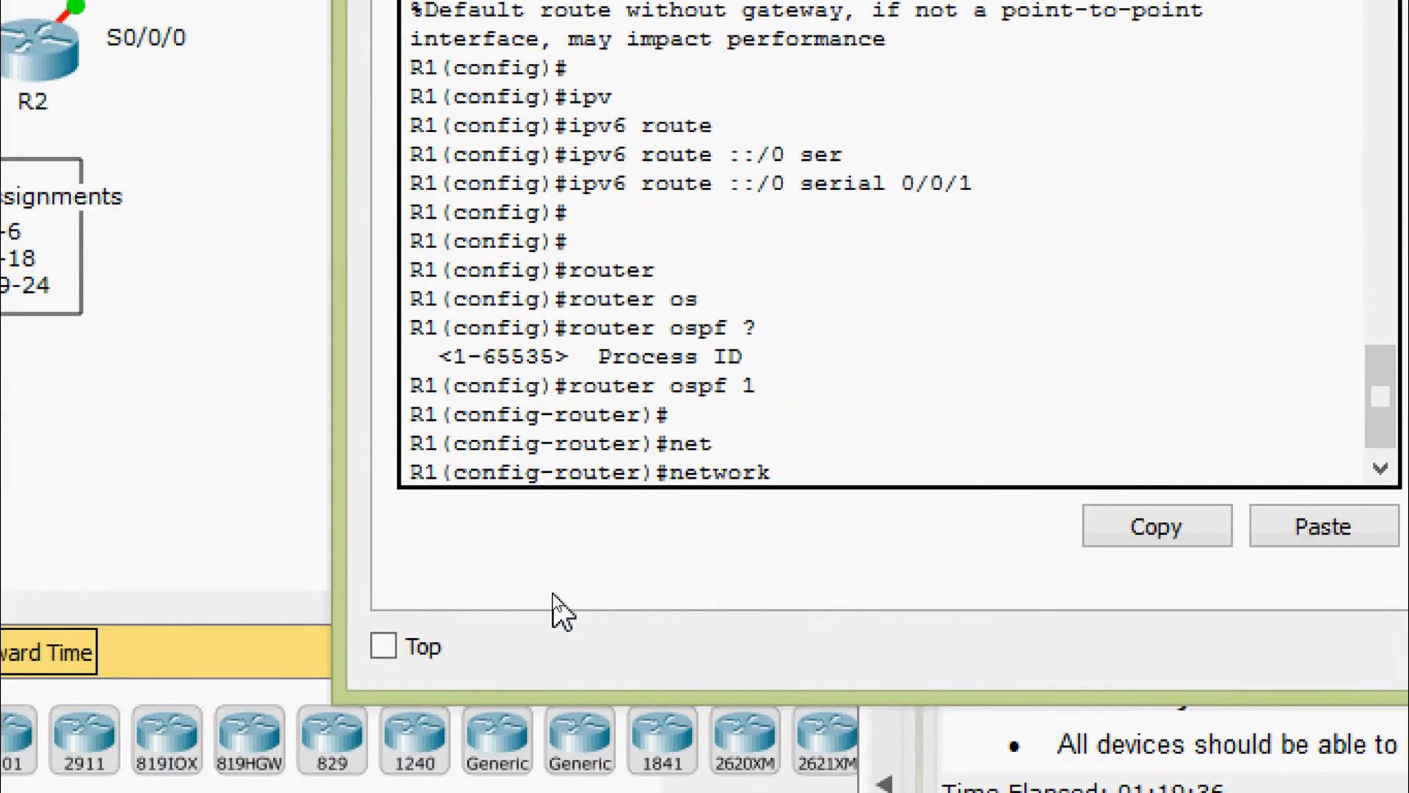
{"action": "type", "text": "10.1.1.0 0.0.0.3 "}
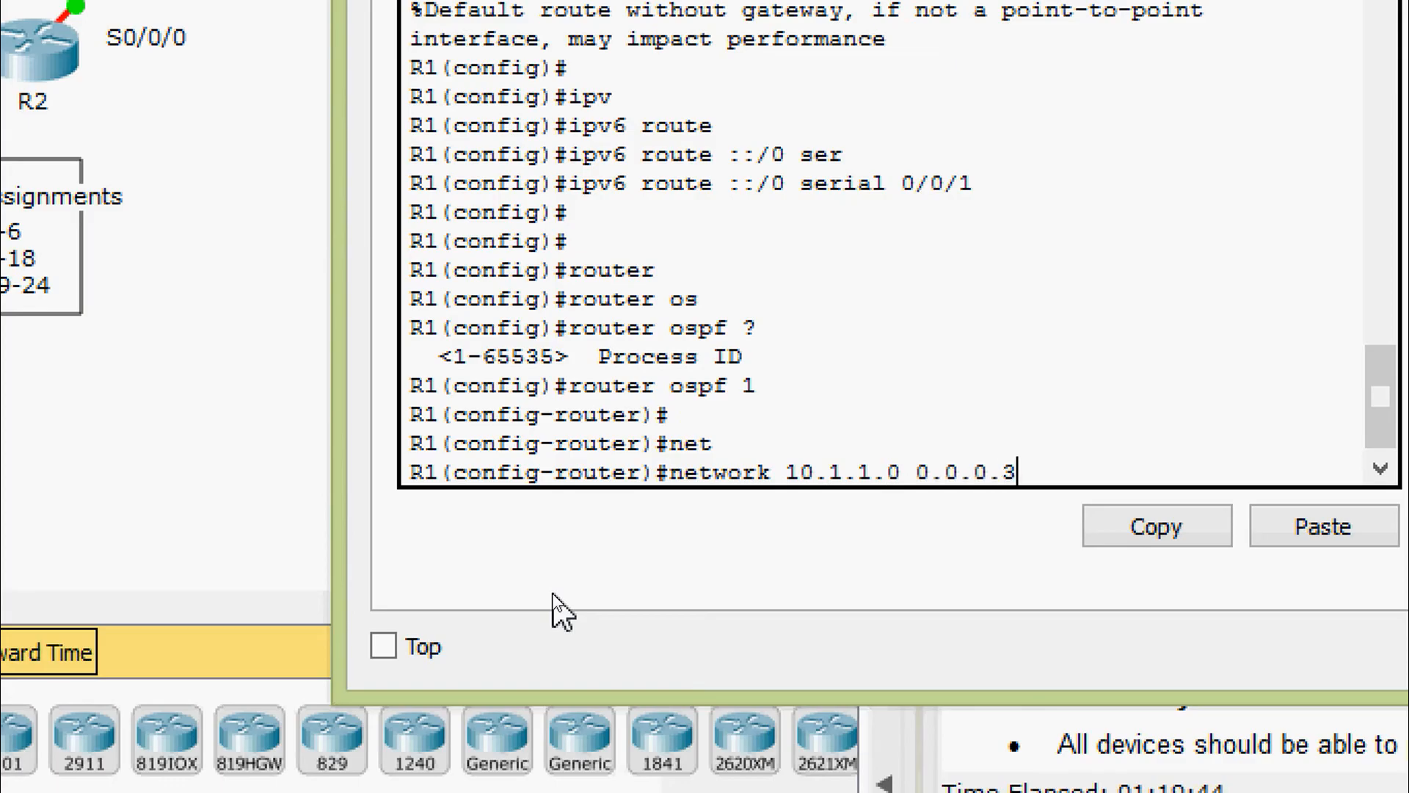
{"action": "type", "text": "ar"}
{"action": "key", "text": "Tab"}
{"action": "type", "text": "0"}
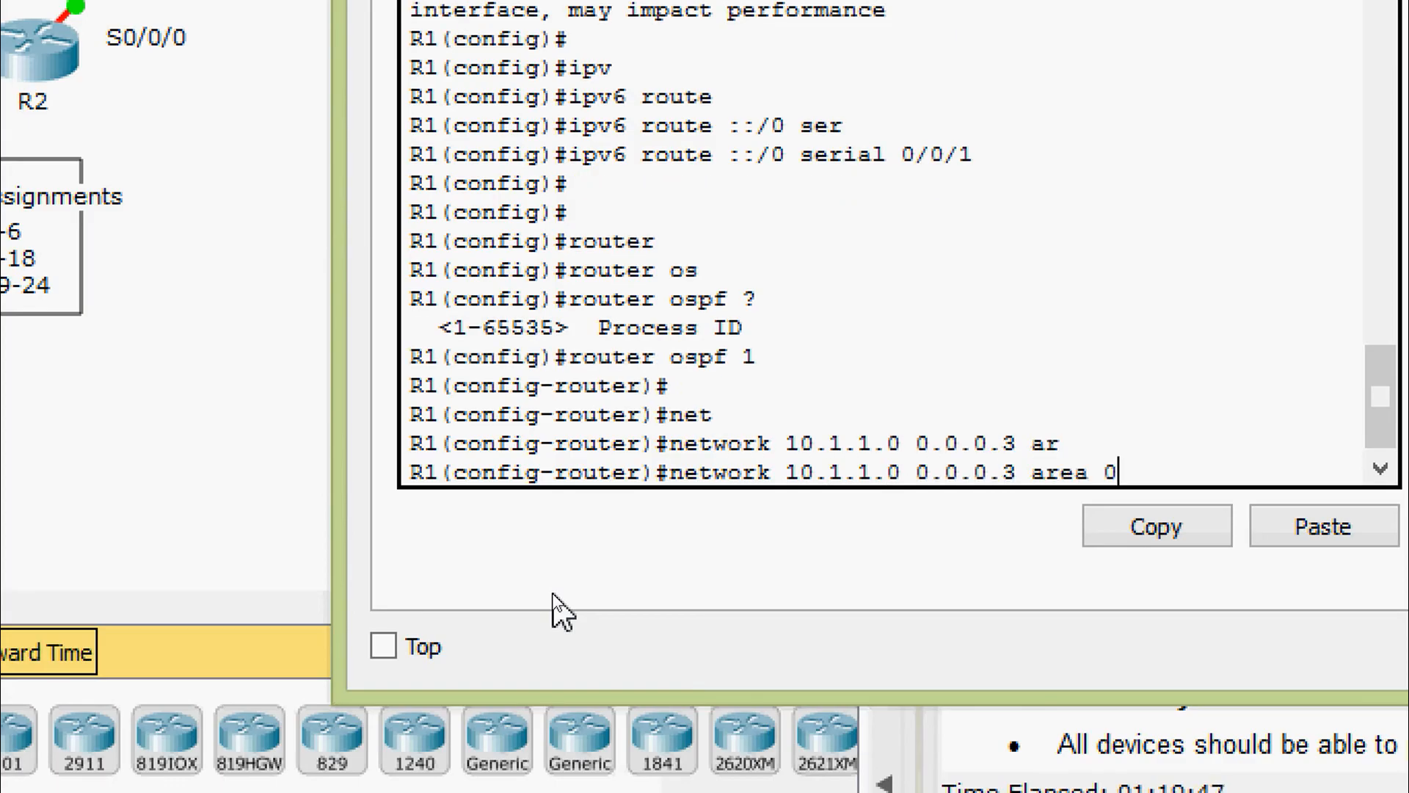
{"action": "key", "text": "Return"}
Make R1 originate its default route into OSPF and set router ID 1.1.1.1
{"action": "type", "text": "de"}
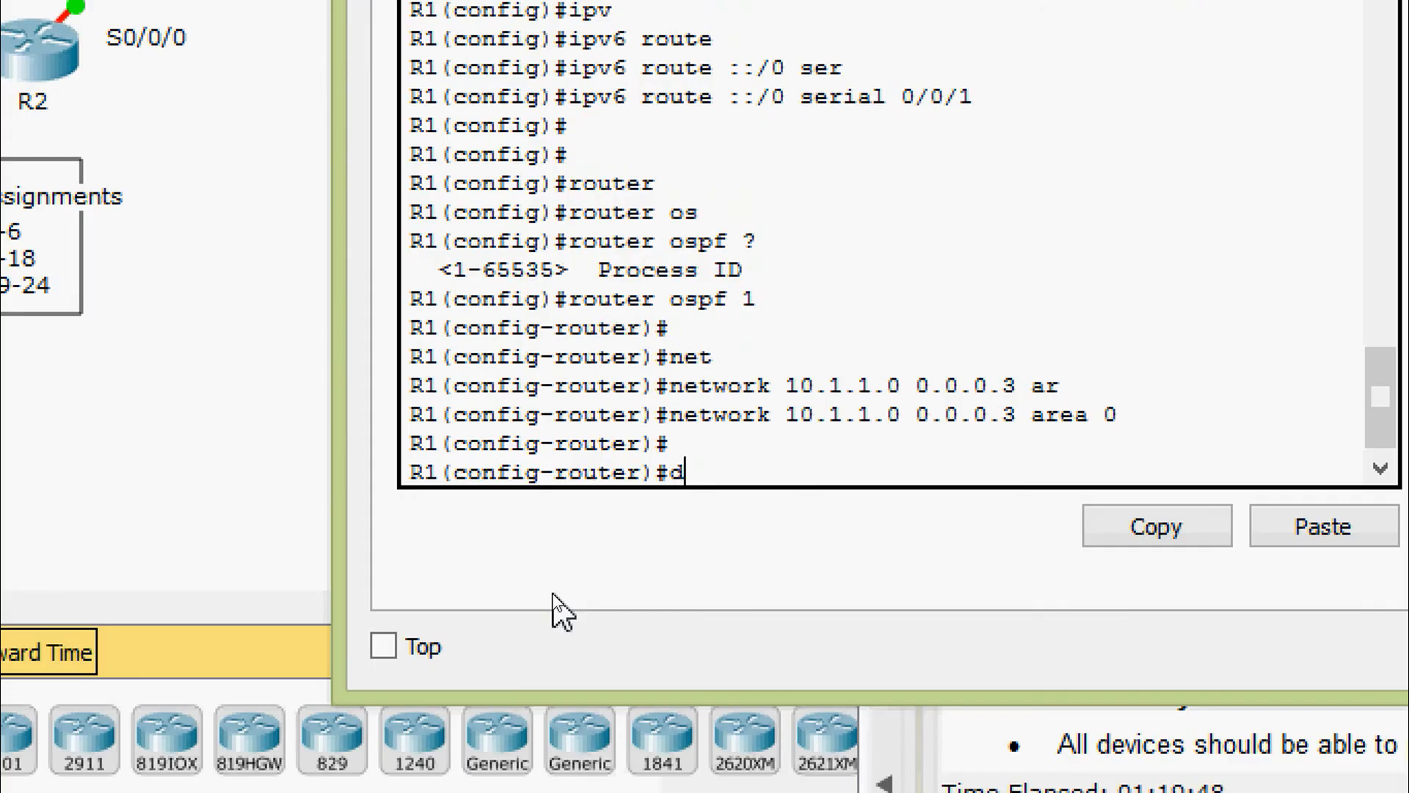
{"action": "key", "text": "Tab"}
{"action": "type", "text": "ori"}
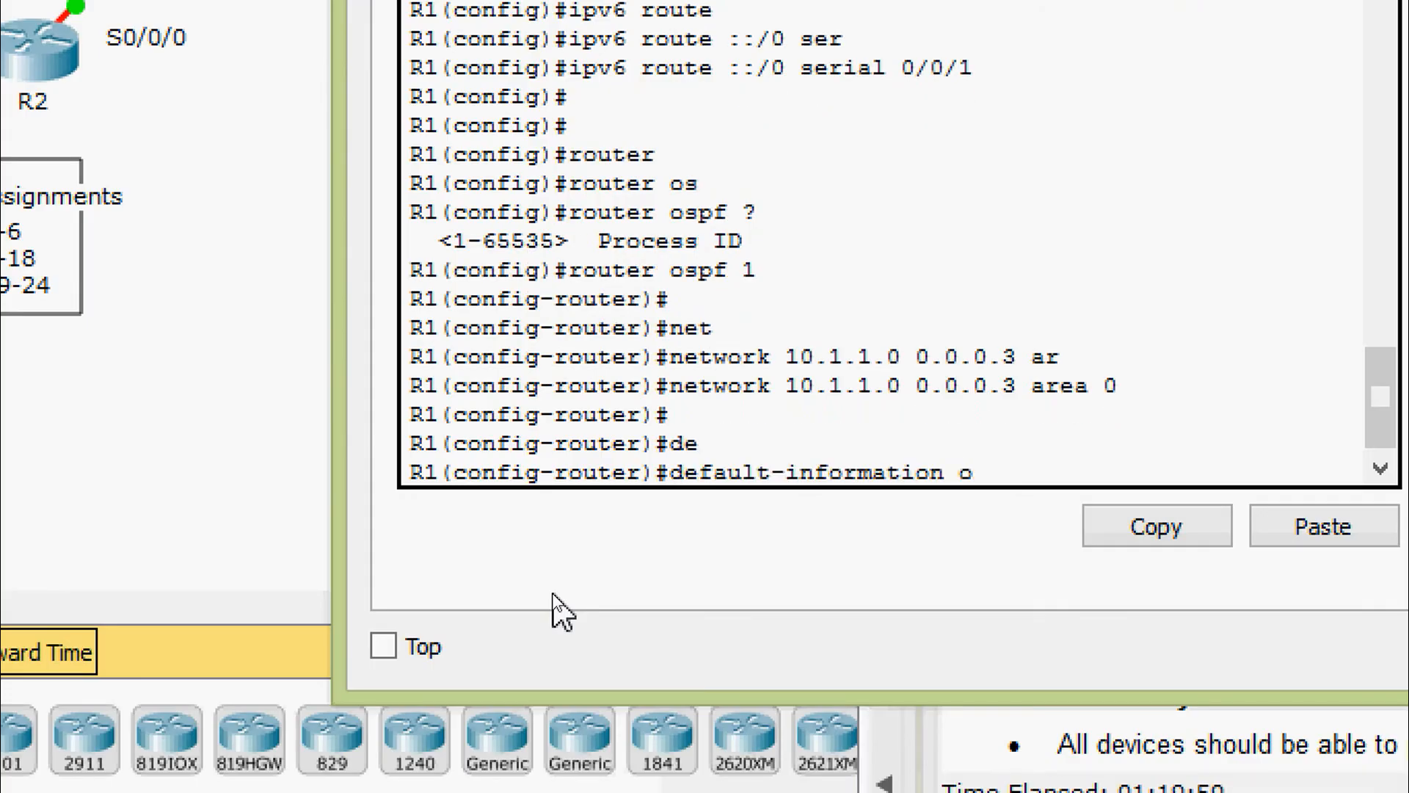
{"action": "key", "text": "Tab"}
{"action": "key", "text": "Return"}
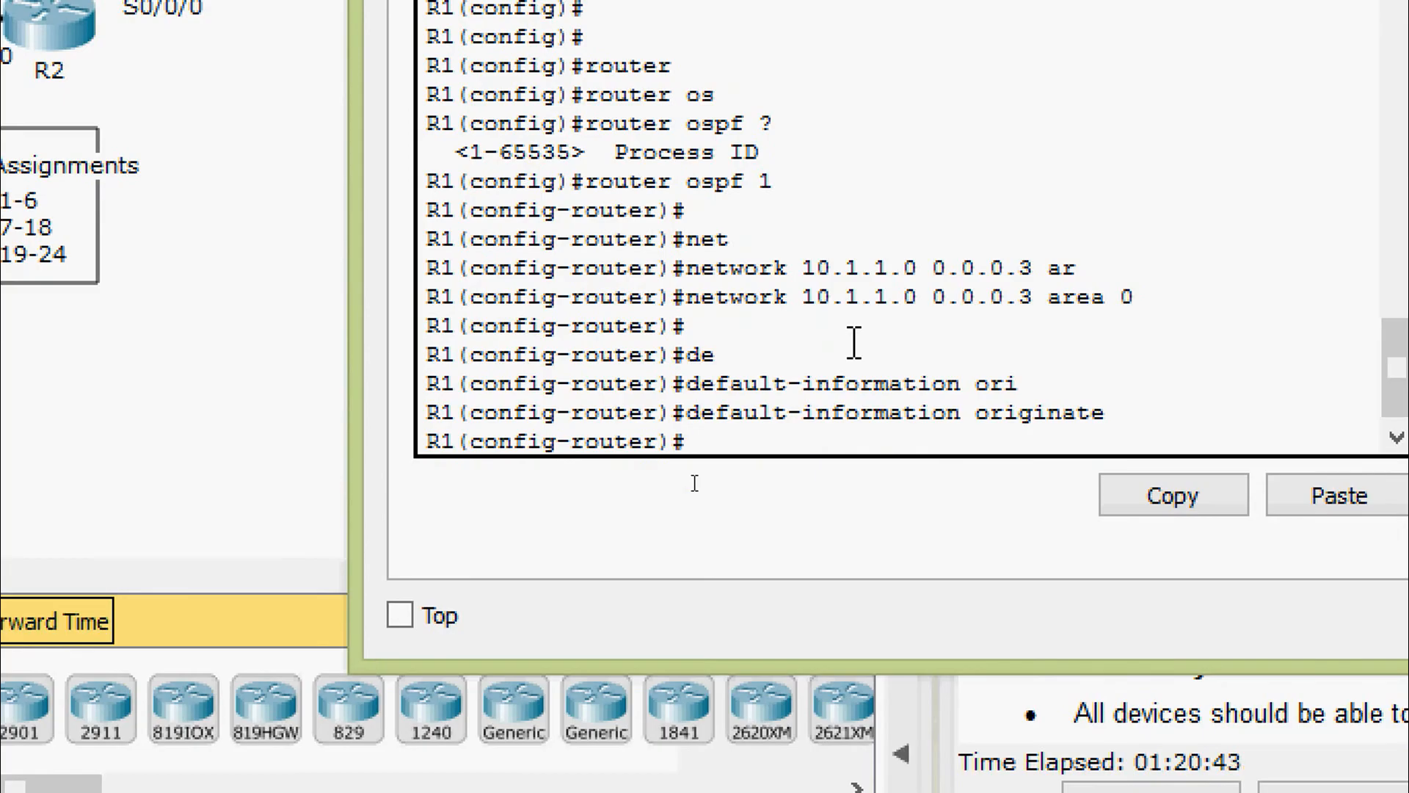
{"action": "type", "text": "router"}
{"action": "key", "text": "Tab"}
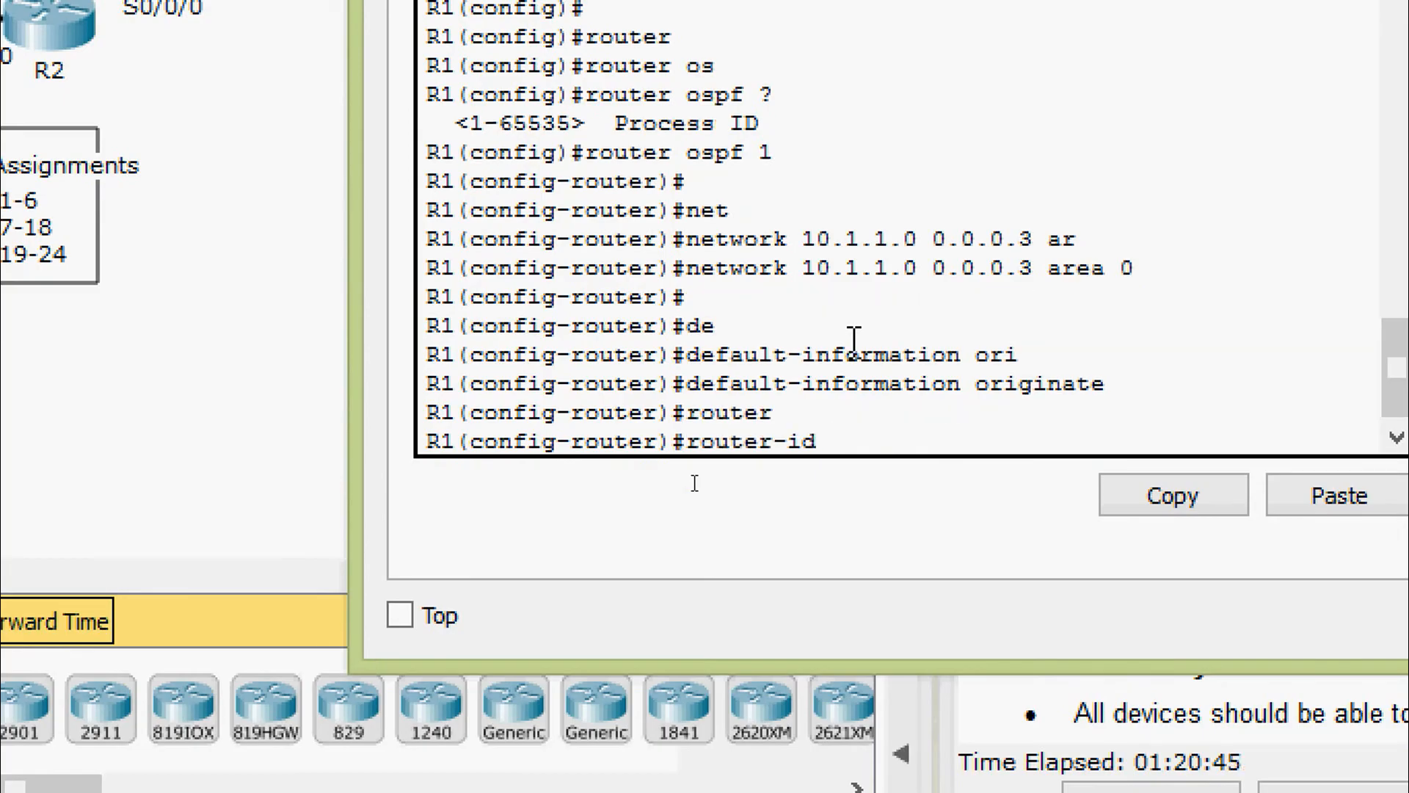
{"action": "type", "text": "1.1.1.1"}
{"action": "key", "text": "Return"}
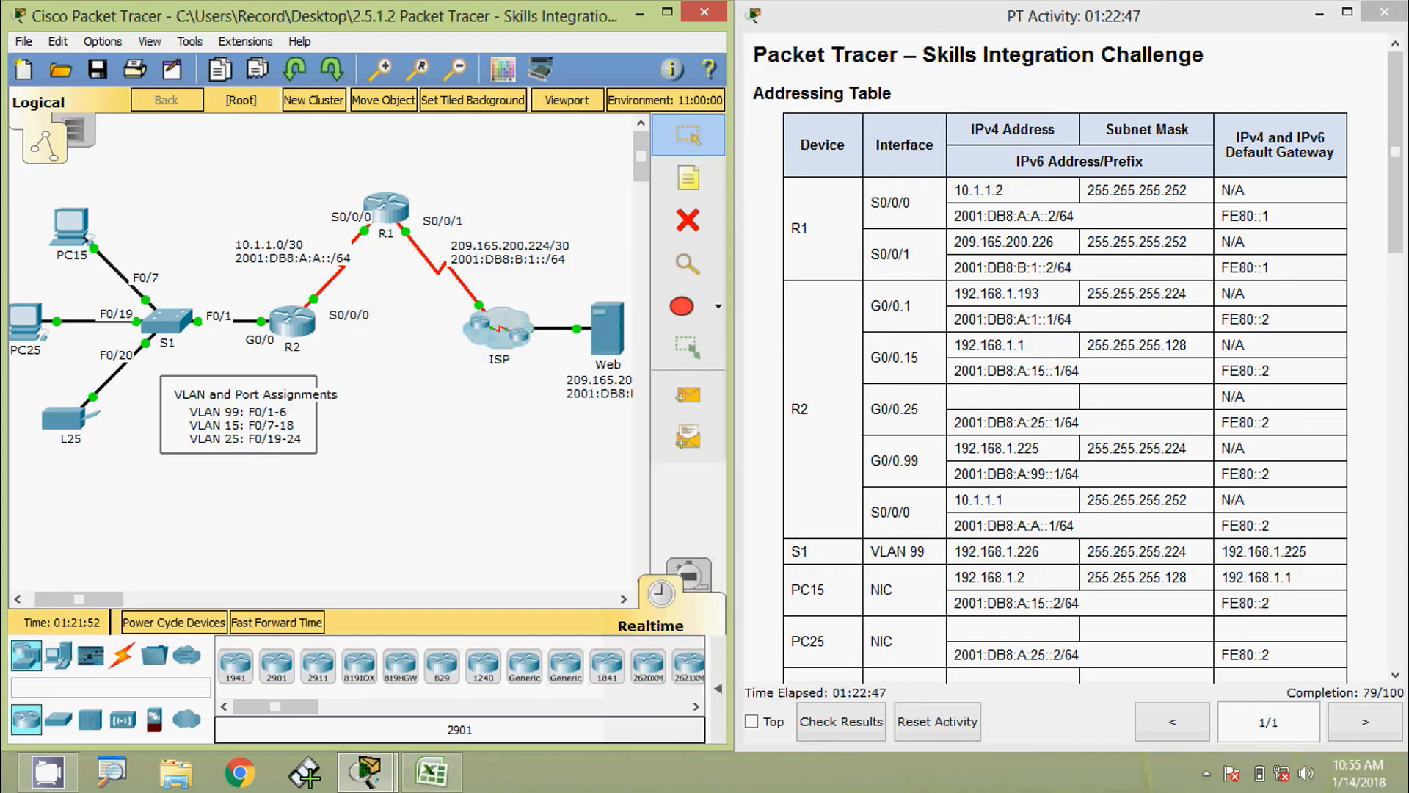
On R2's CLI, start OSPF process 1 with router ID 2.2.2.2
{"action": "left_click", "coordinate": [293, 324]}
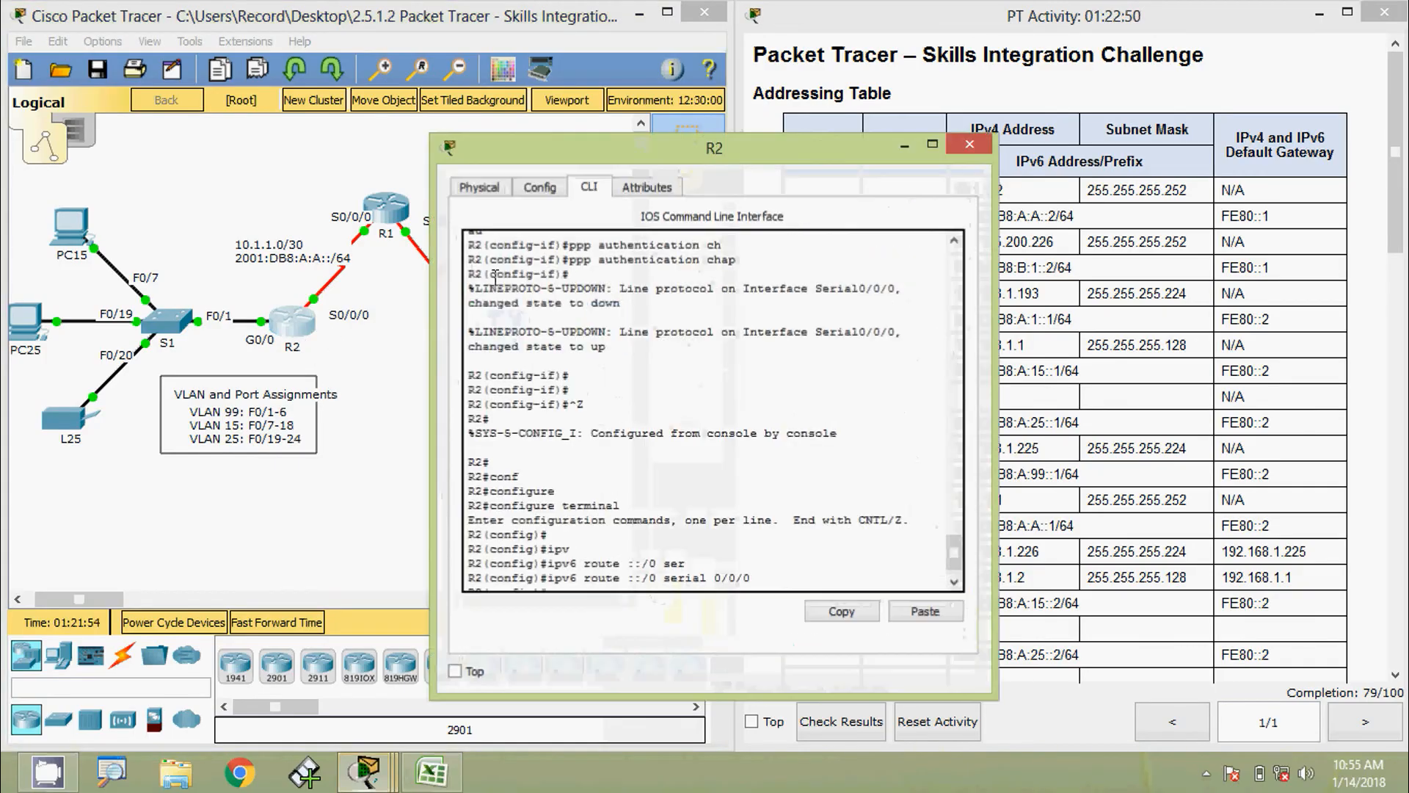
{"action": "left_click_drag", "start_coordinate": [562, 151], "coordinate": [601, 59]}
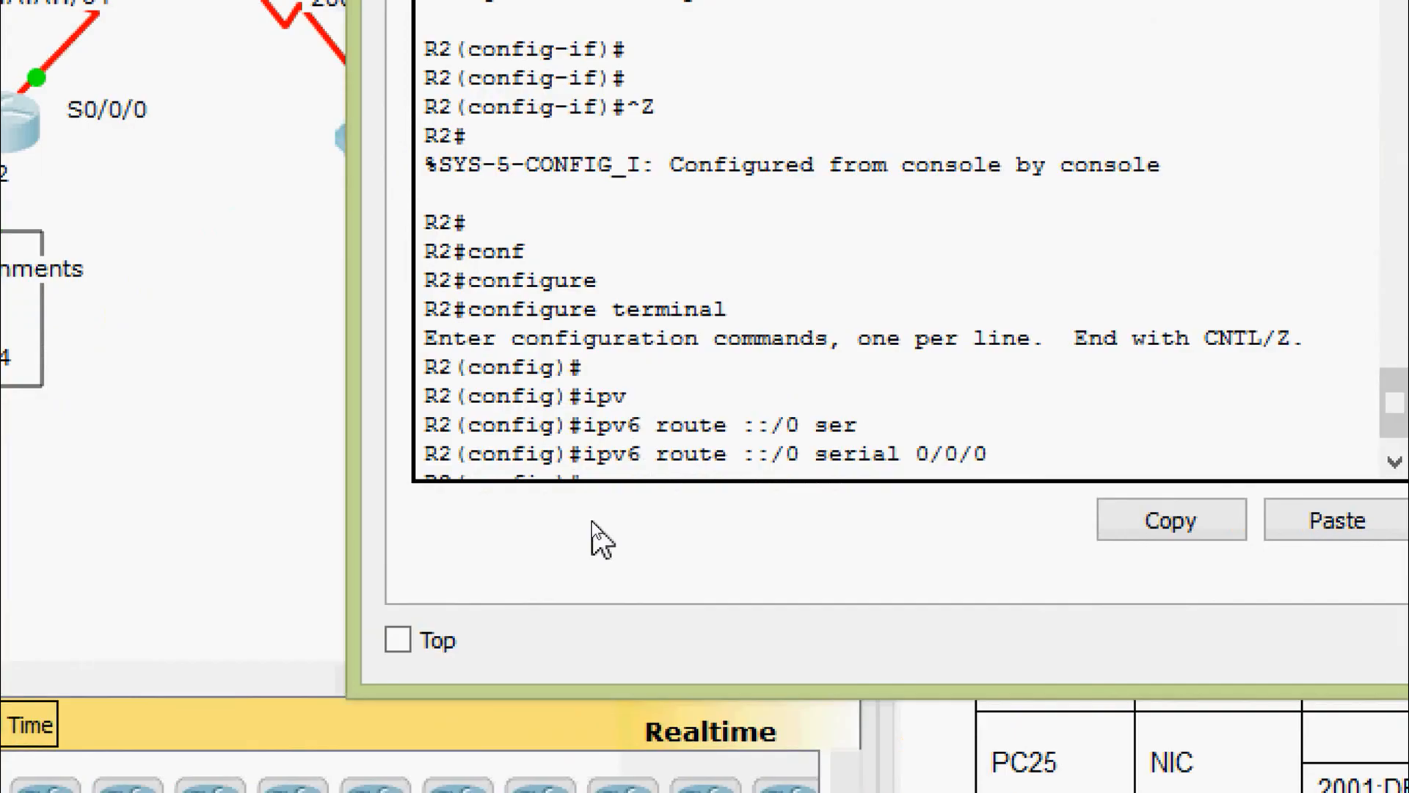
{"action": "key", "text": "Return"}
{"action": "key", "text": "Return"}
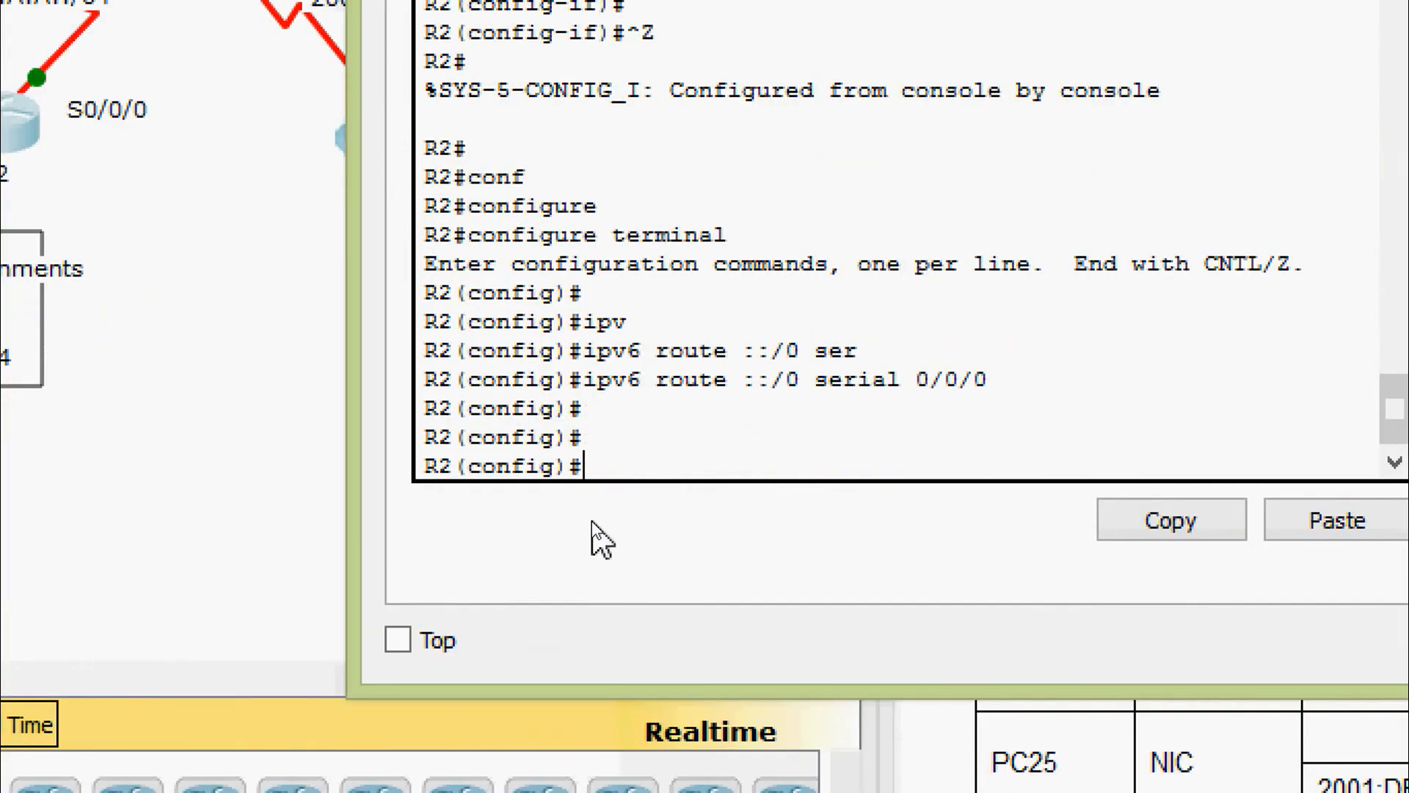
{"action": "key", "text": "Return"}
{"action": "type", "text": "router"}
{"action": "key", "text": "Tab"}
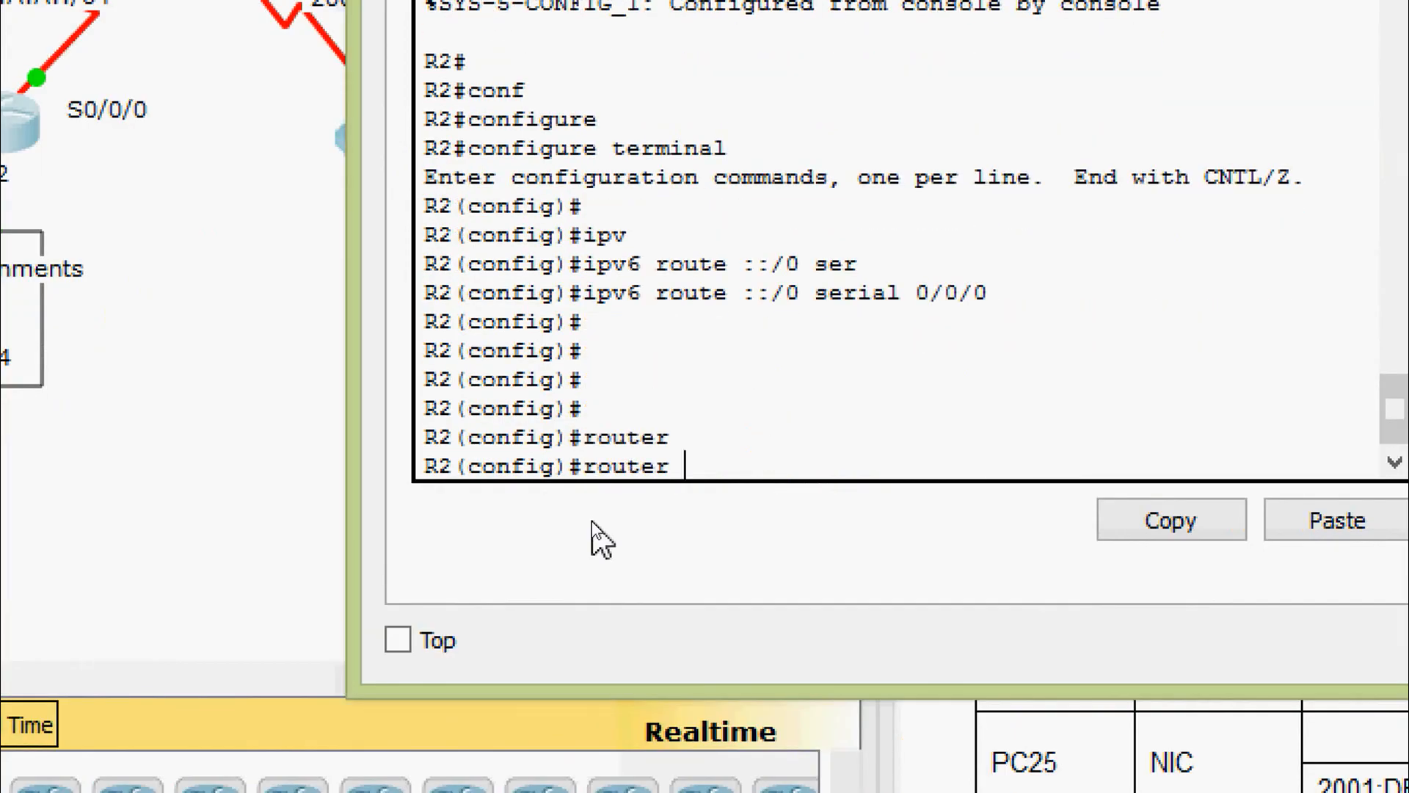
{"action": "type", "text": "os"}
{"action": "key", "text": "Tab"}
{"action": "type", "text": "1"}
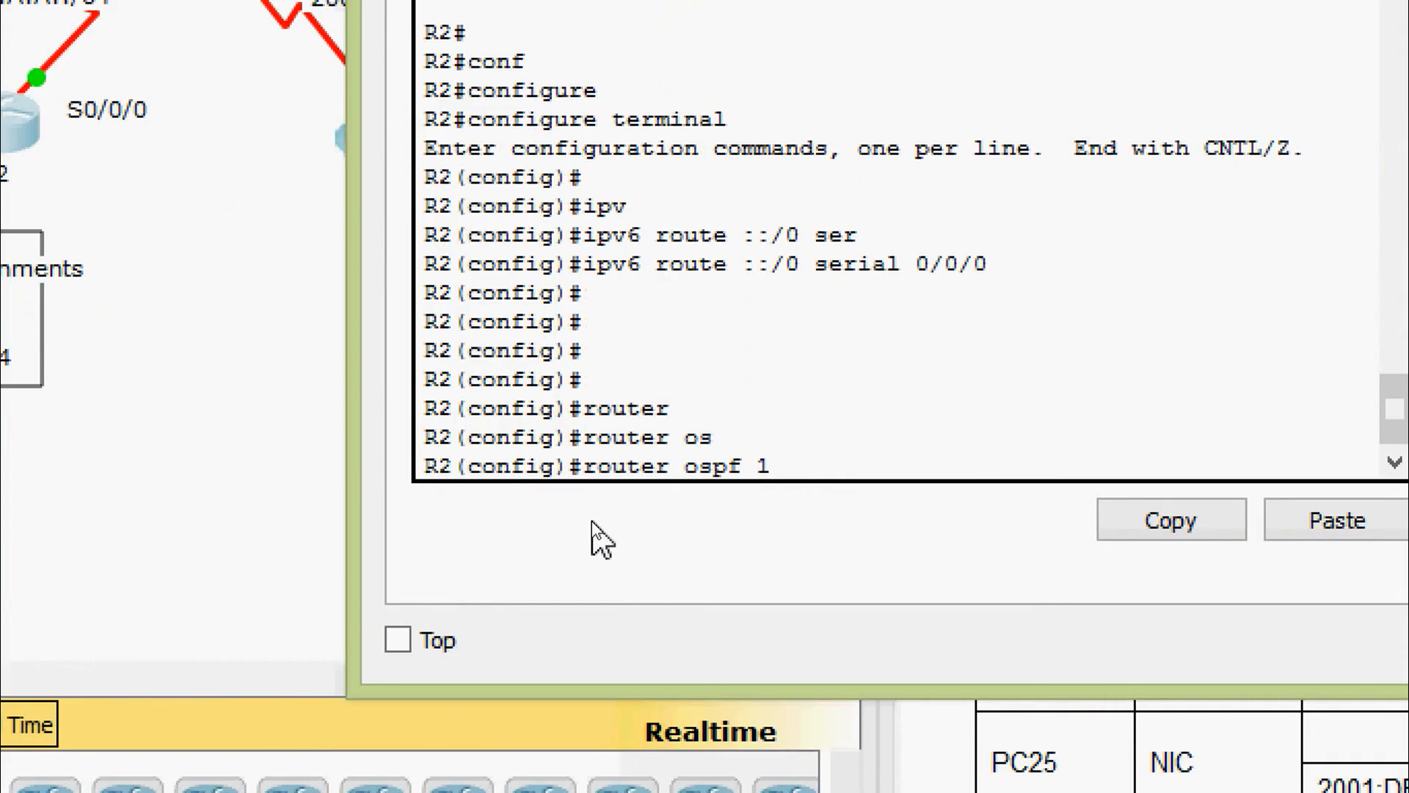
{"action": "key", "text": "Return"}
{"action": "type", "text": "router)#ro"}
{"action": "key", "text": "Tab"}
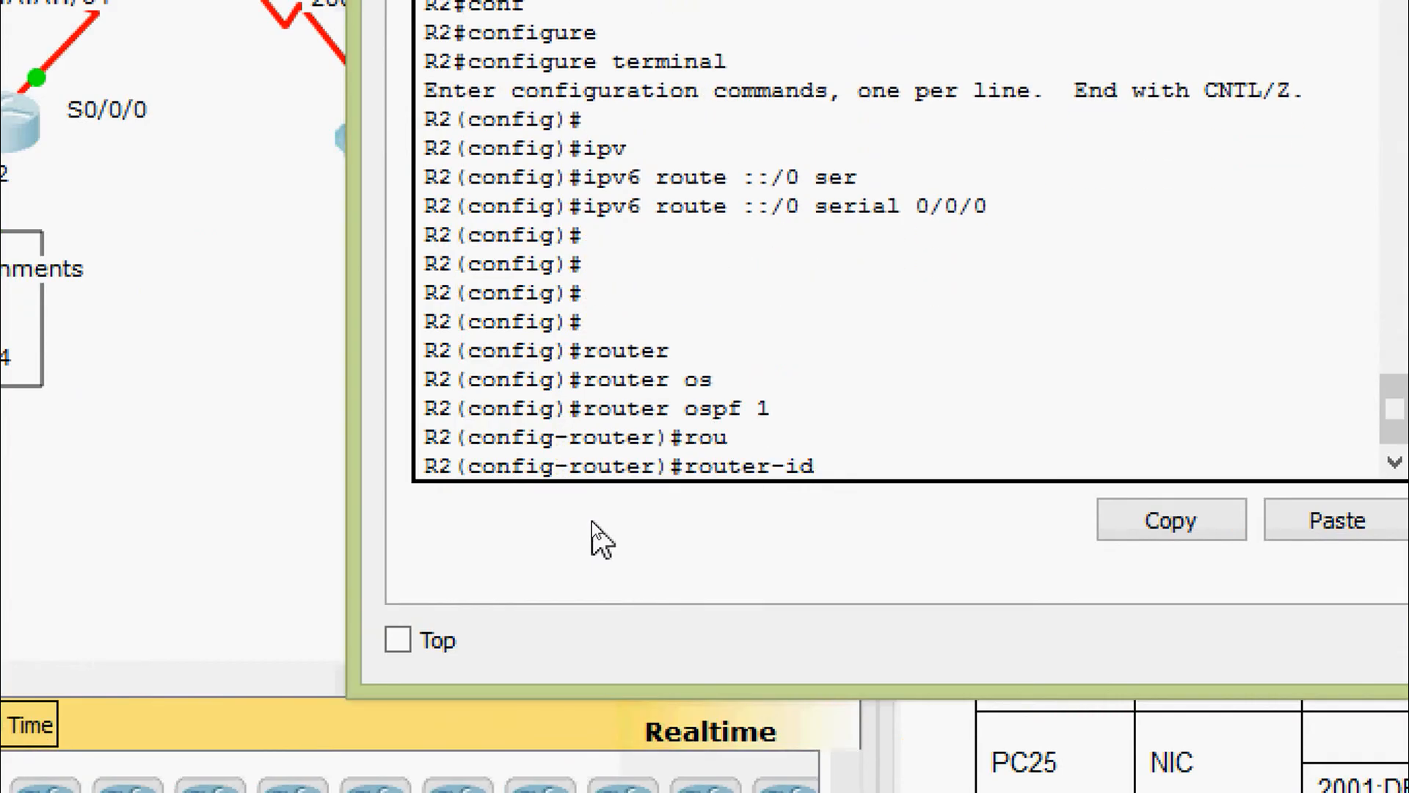
{"action": "type", "text": "2.2.2.2"}
{"action": "key", "text": "Return"}
Advertise 192.168.1.0 0.0.0.127 and 192.168.1.128 0.0.0.63 in OSPF area 0
{"action": "type", "text": "net"}
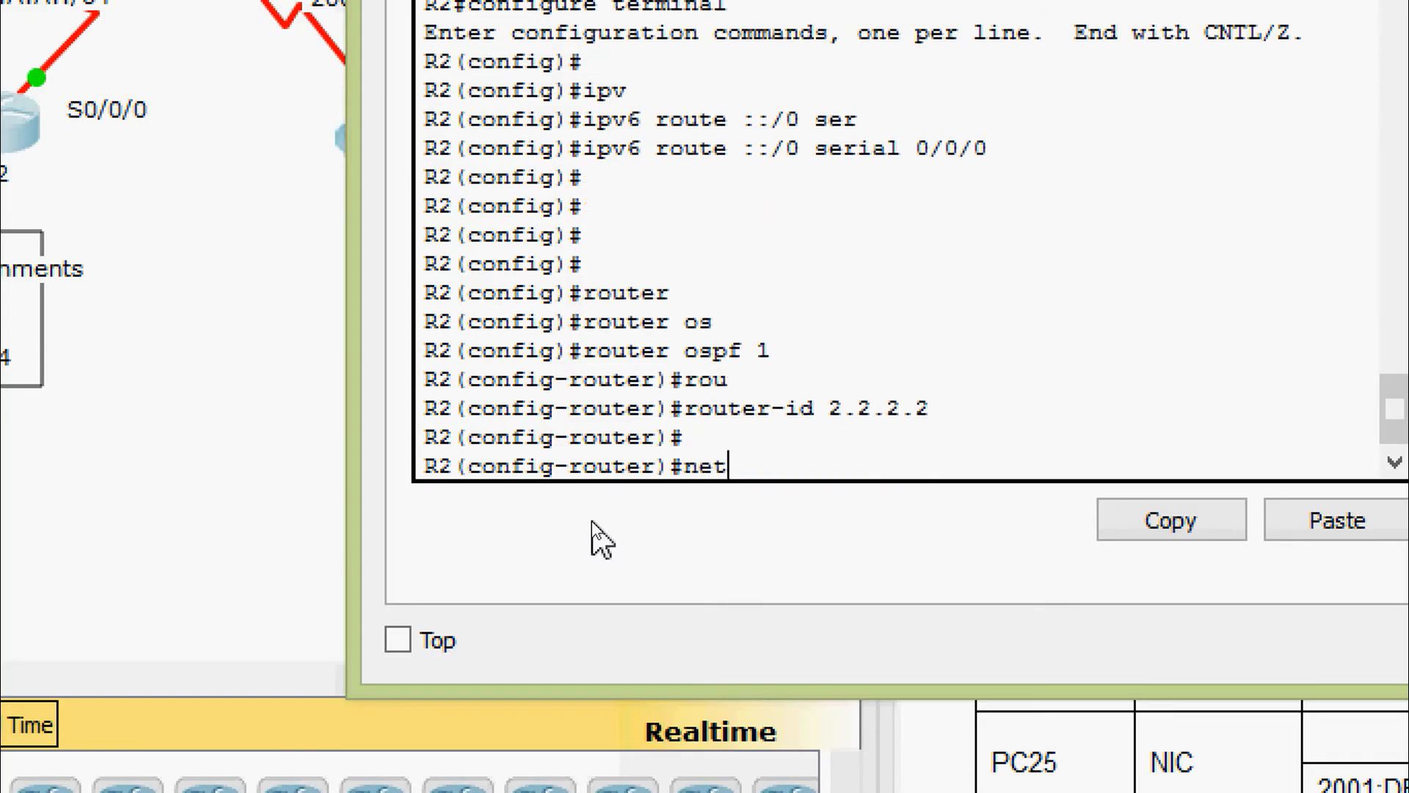
{"action": "key", "text": "Tab"}
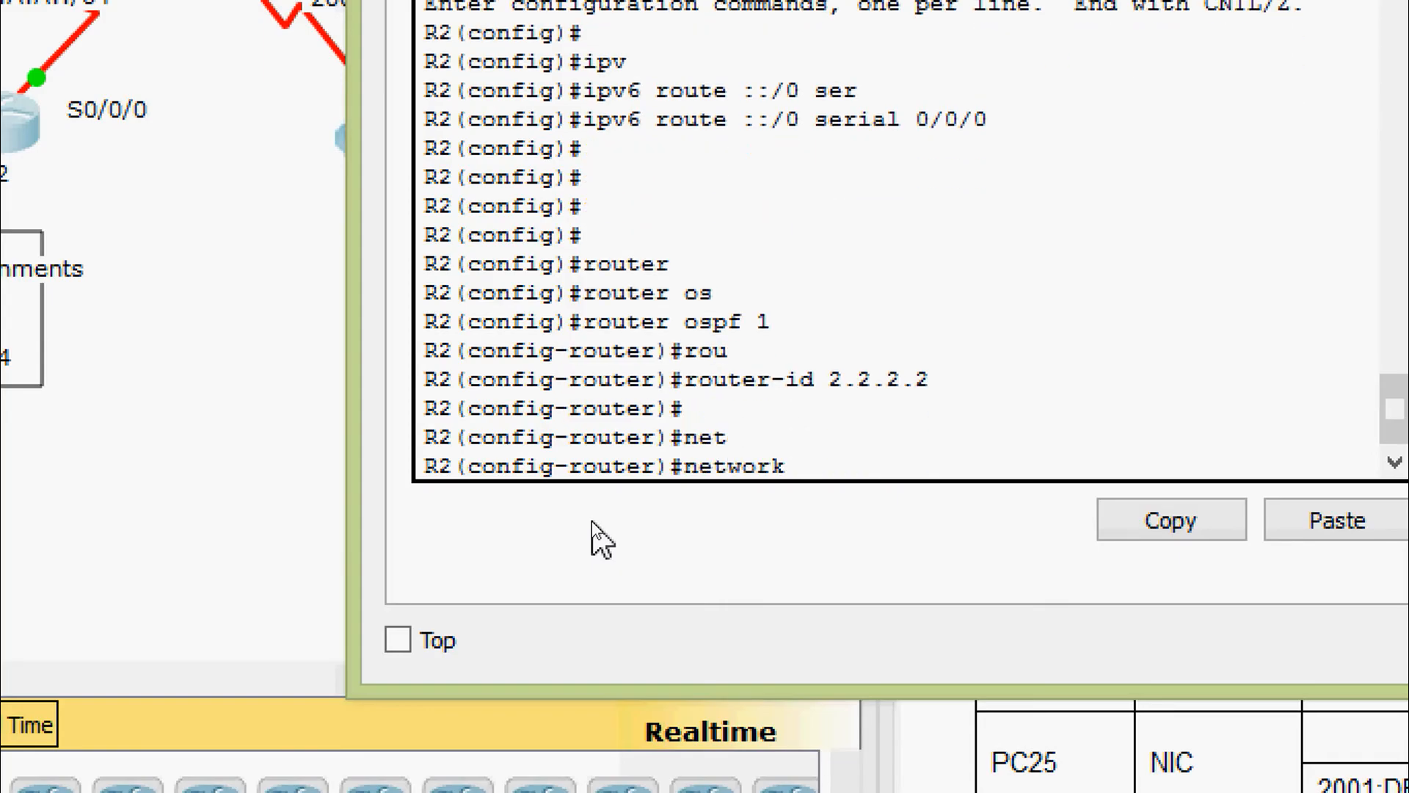
{"action": "type", "text": "192.168.1.0 "}
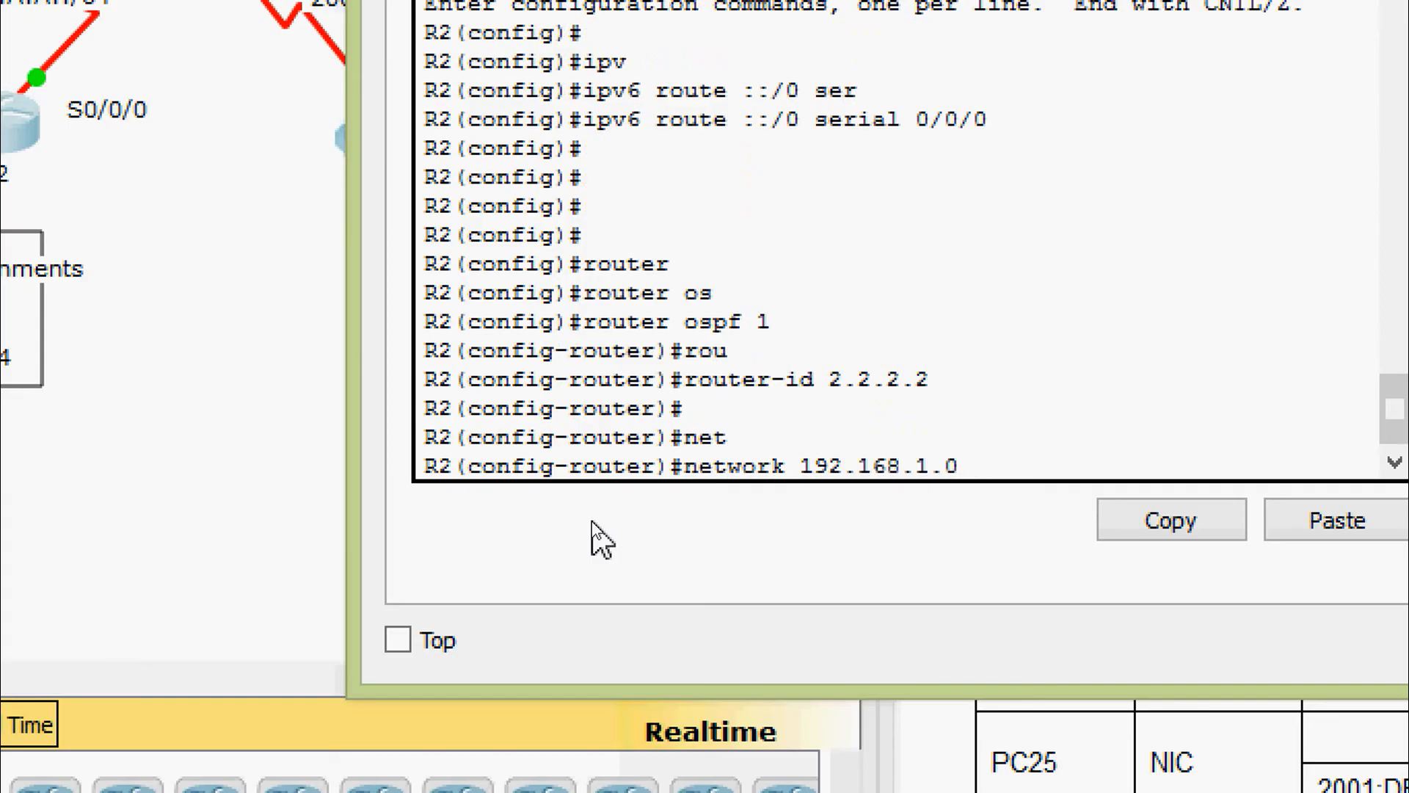
{"action": "type", "text": "0.0.0.127 are"}
{"action": "key", "text": "Tab"}
{"action": "type", "text": "0"}
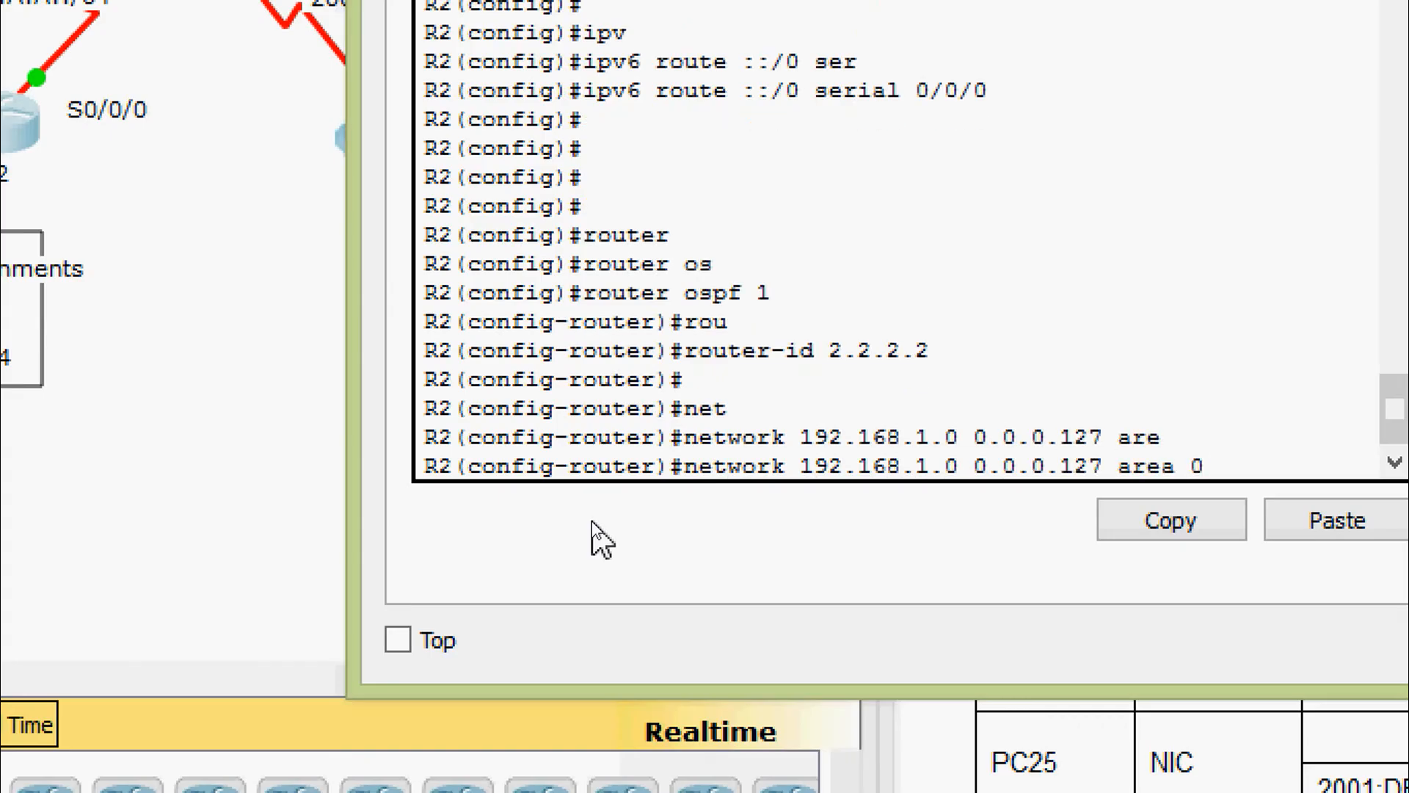
{"action": "key", "text": "Return"}
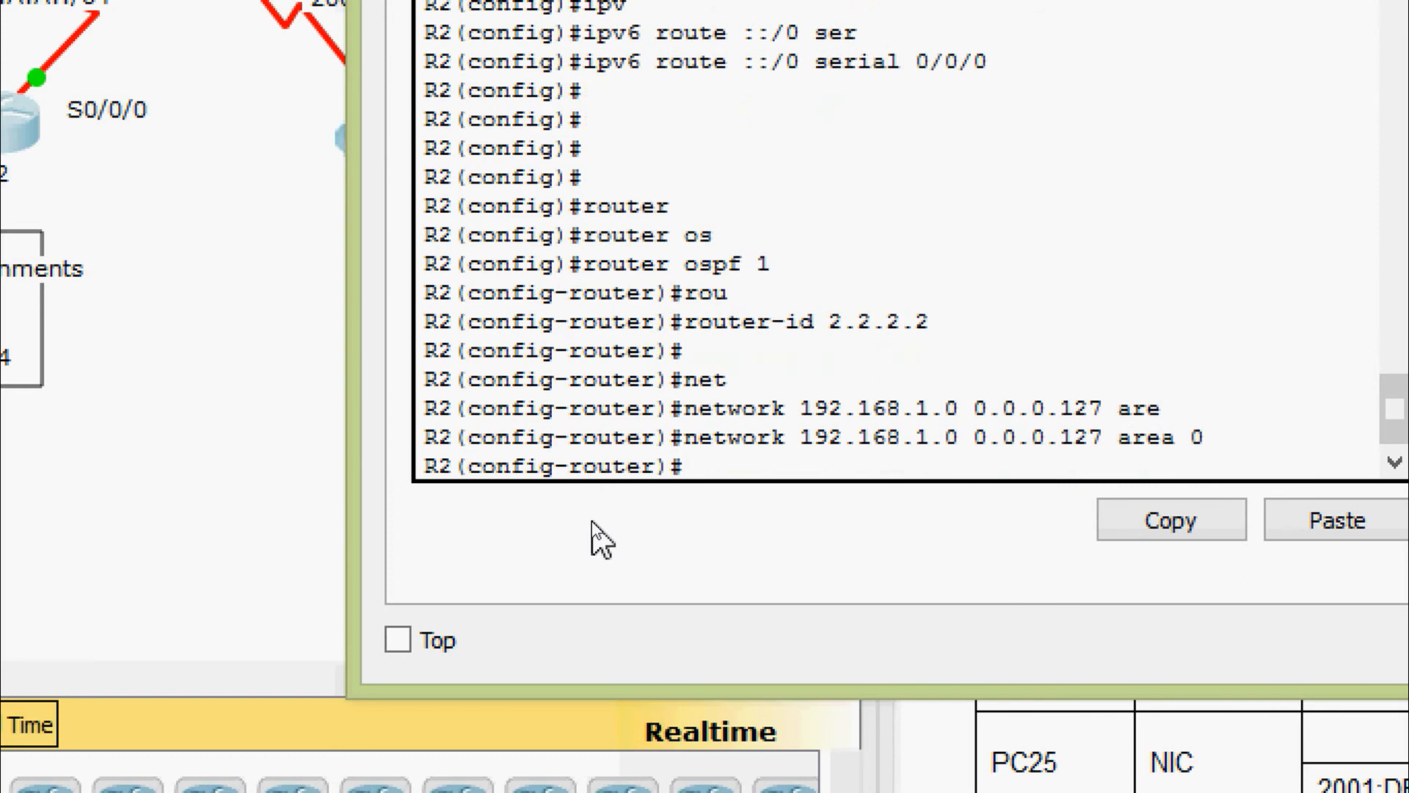
{"action": "type", "text": "net"}
{"action": "key", "text": "Tab"}
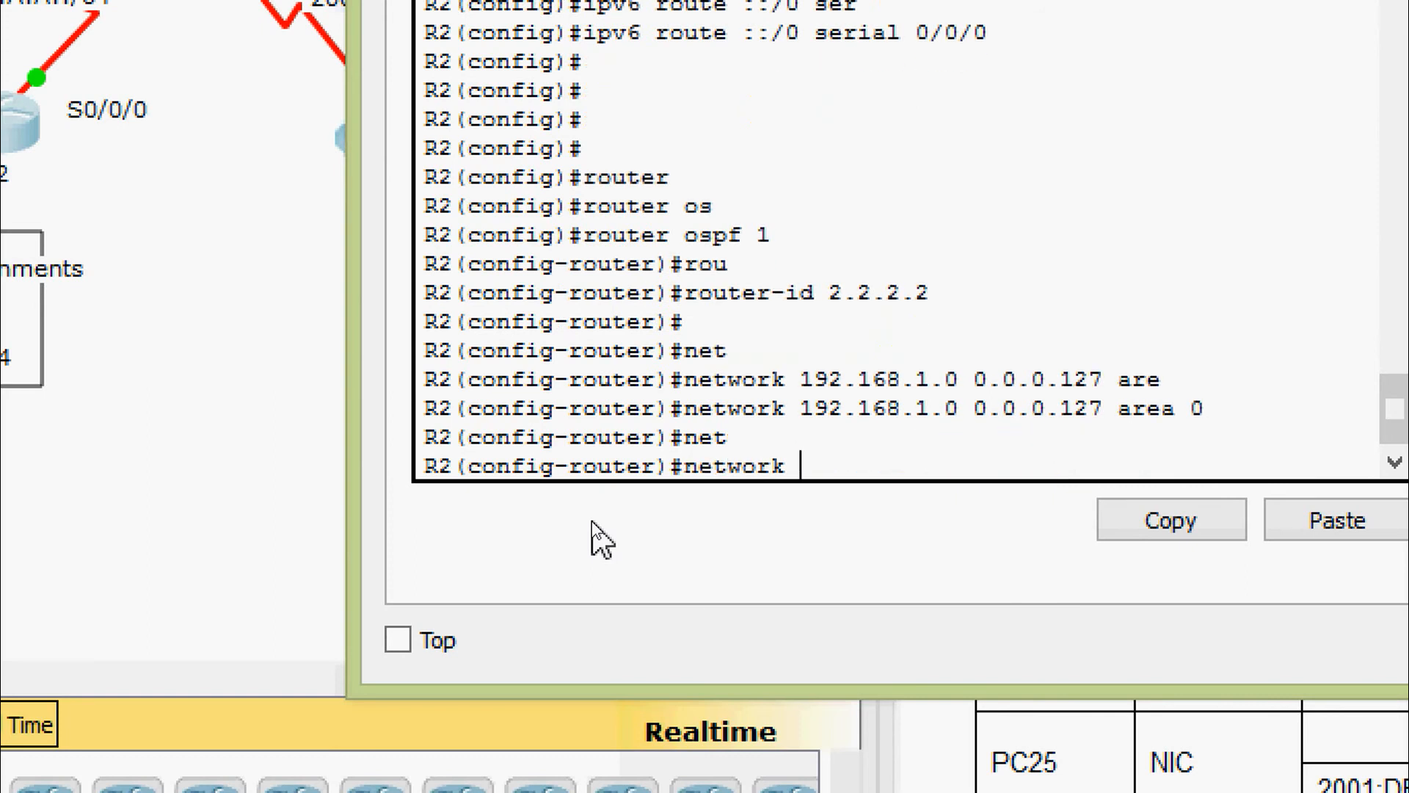
{"action": "type", "text": "192.168.1.128"}
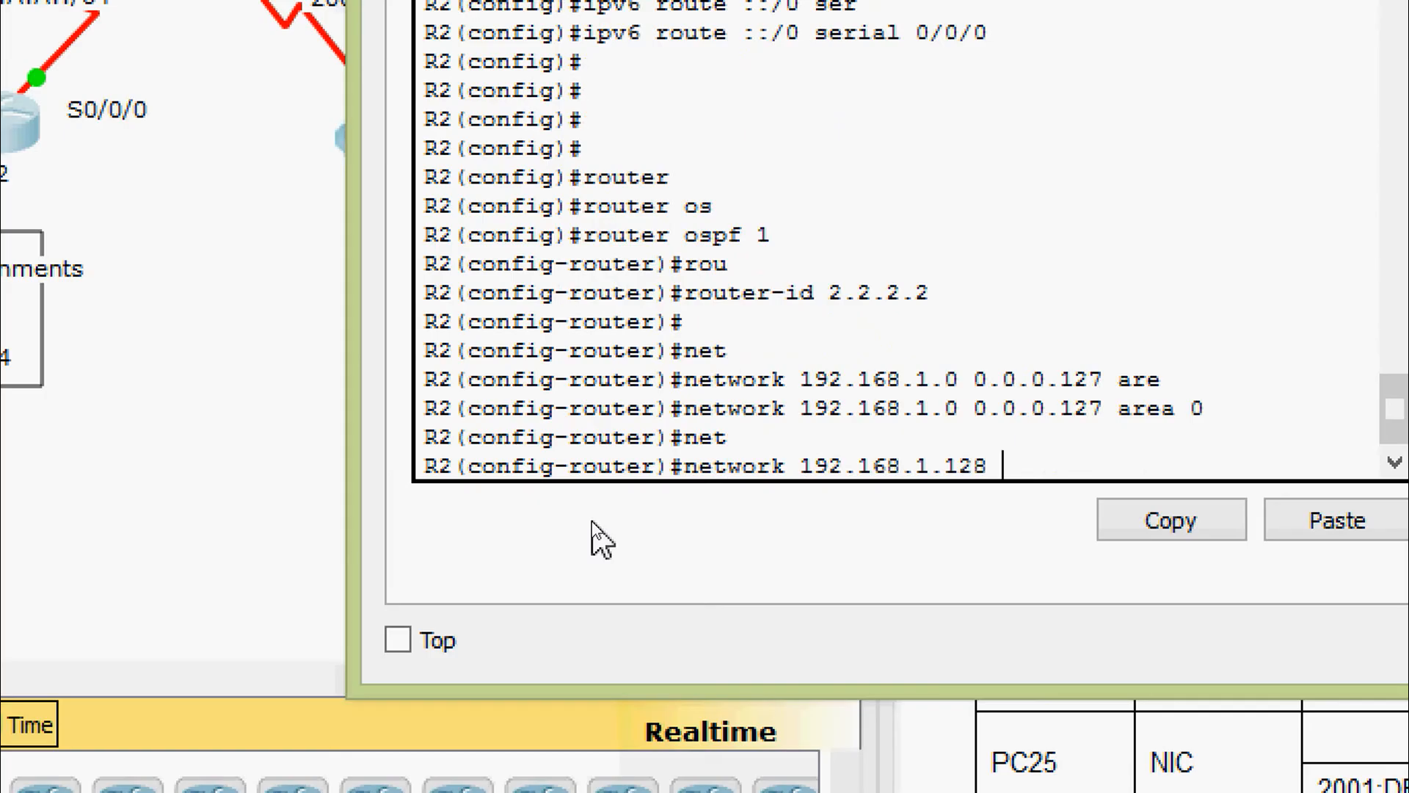
{"action": "type", "text": " 0.0.0.63 are"}
{"action": "key", "text": "Tab"}
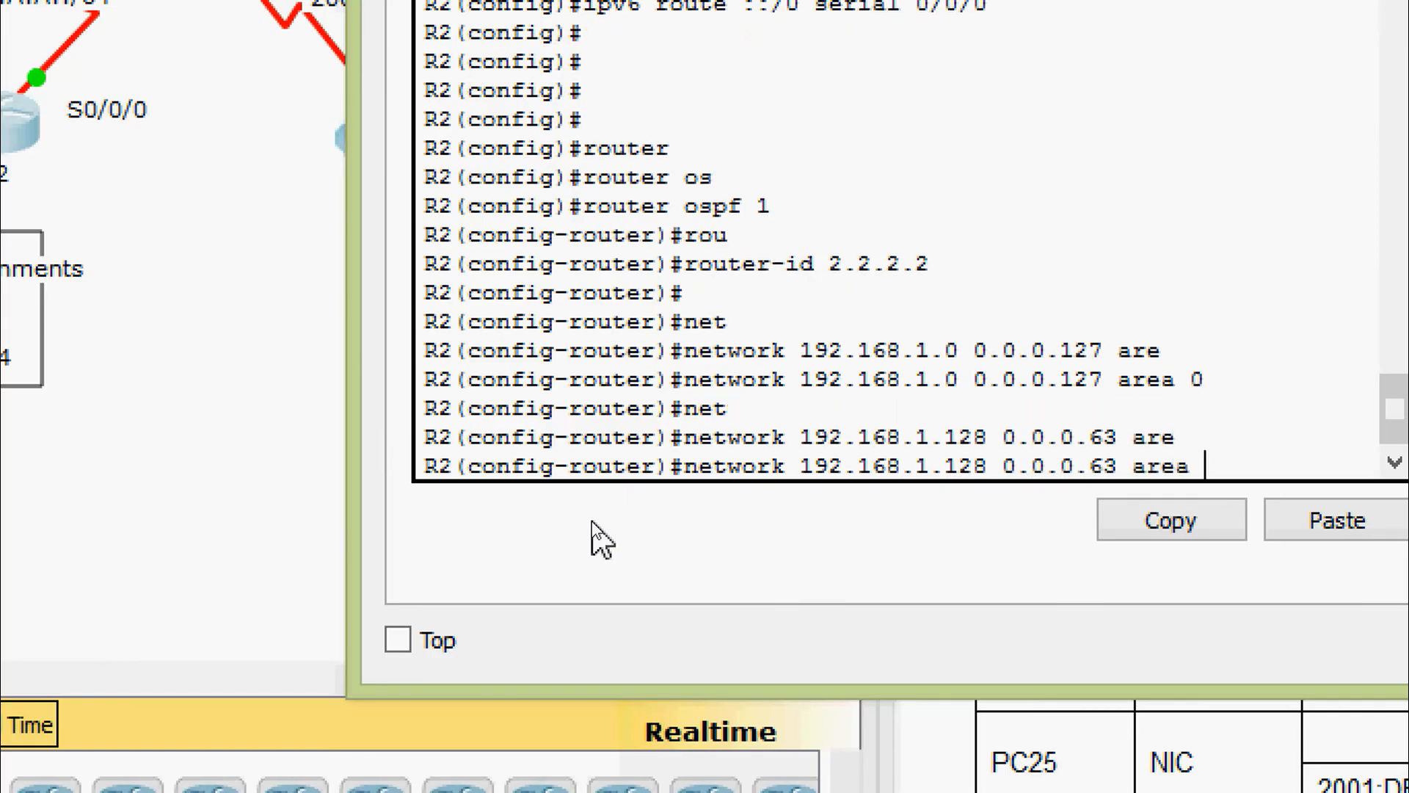
{"action": "type", "text": "0"}
{"action": "key", "text": "Return"}
Advertise 192.168.1.192 and 192.168.1.224 with wildcard 0.0.0.31 in OSPF area 0
{"action": "type", "text": "net"}
{"action": "key", "text": "Tab"}
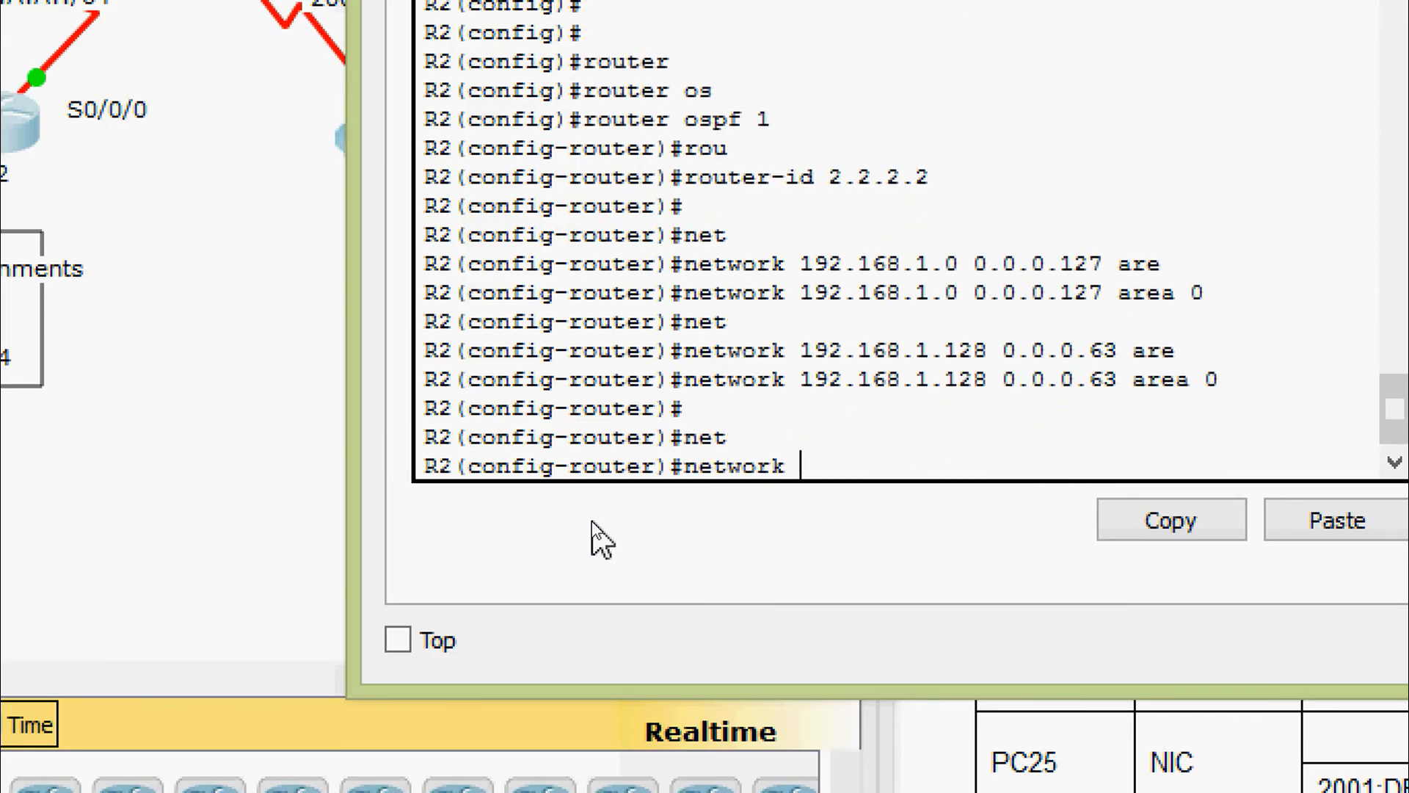
{"action": "type", "text": "192.168.1."}
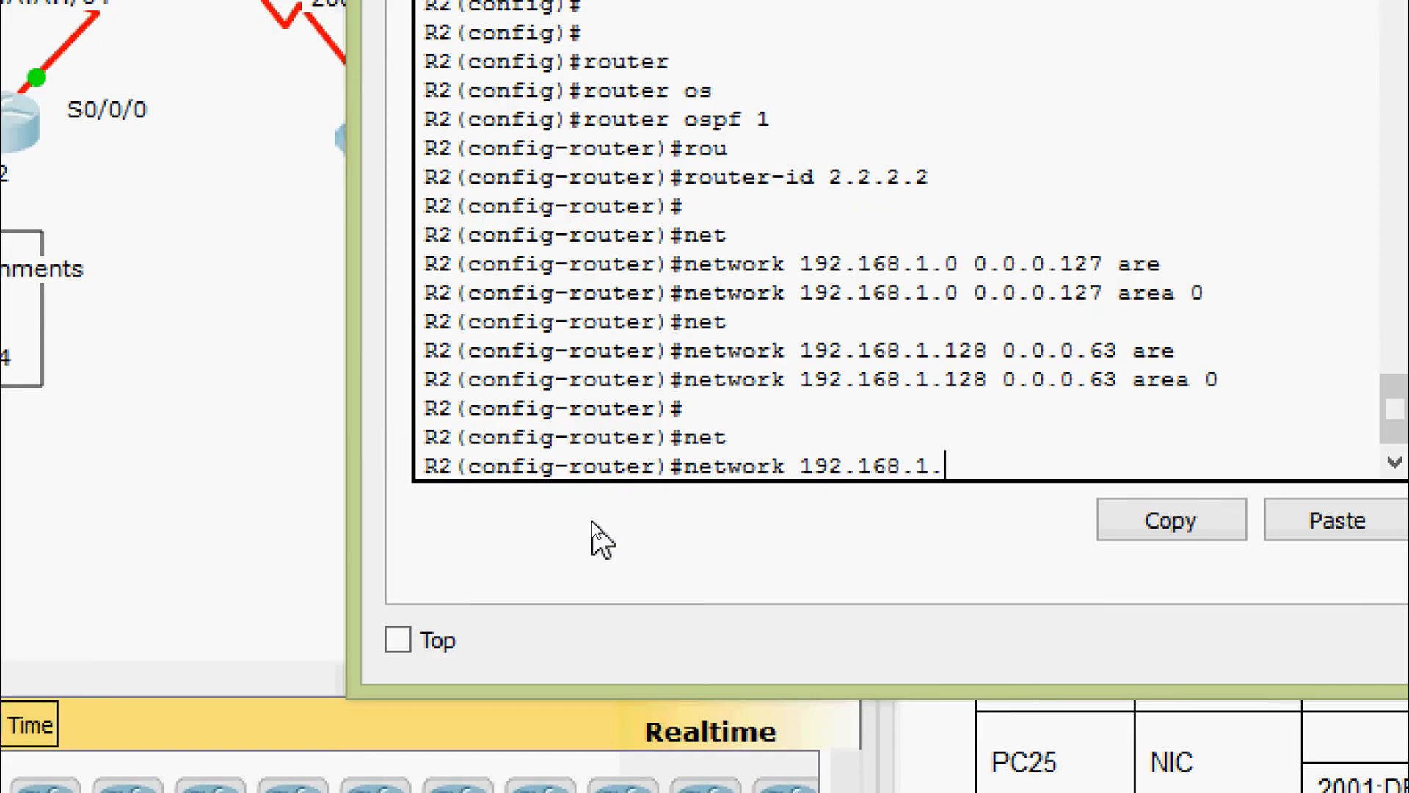
{"action": "type", "text": "192 0.0.0.31"}
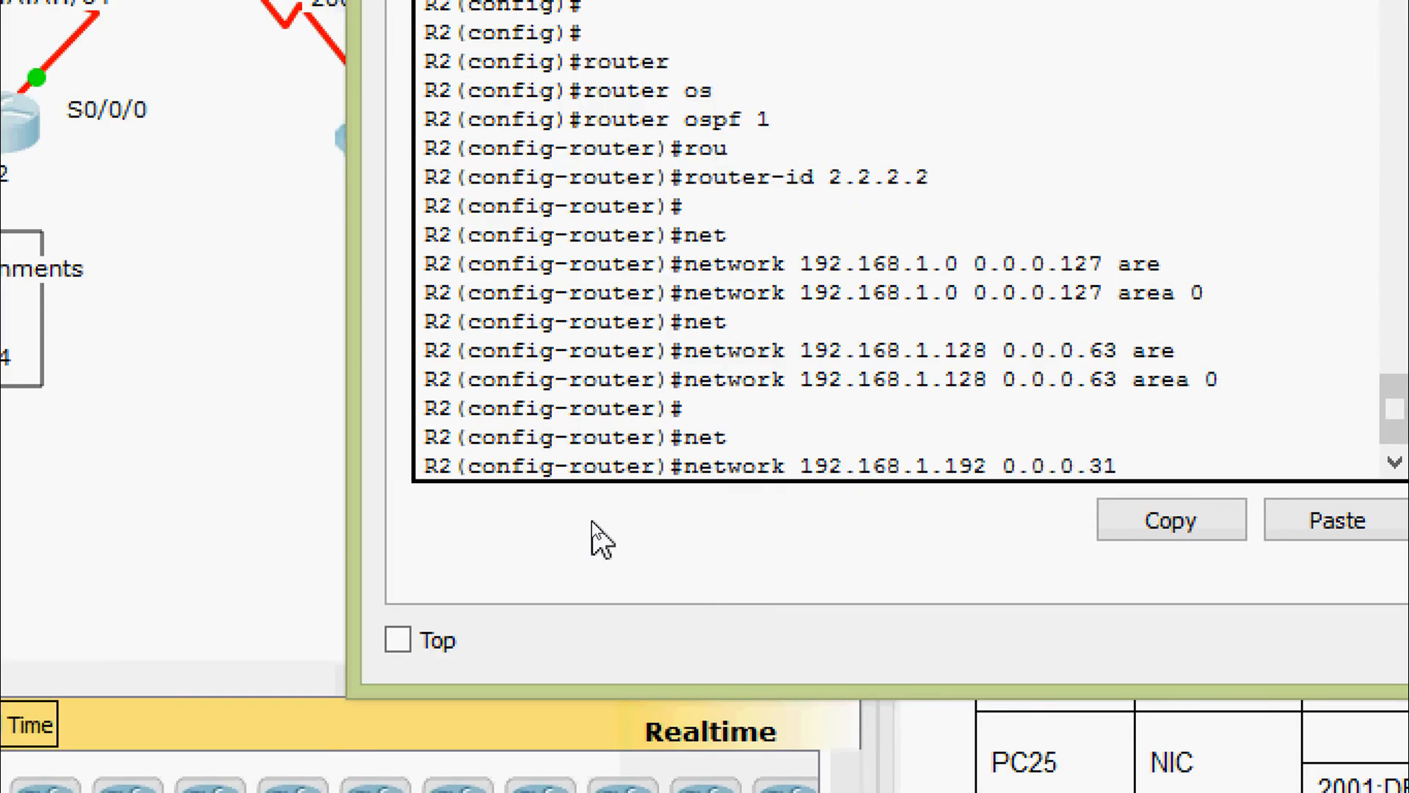
{"action": "type", "text": " are"}
{"action": "key", "text": "Tab"}
{"action": "type", "text": "0"}
{"action": "key", "text": "Return"}
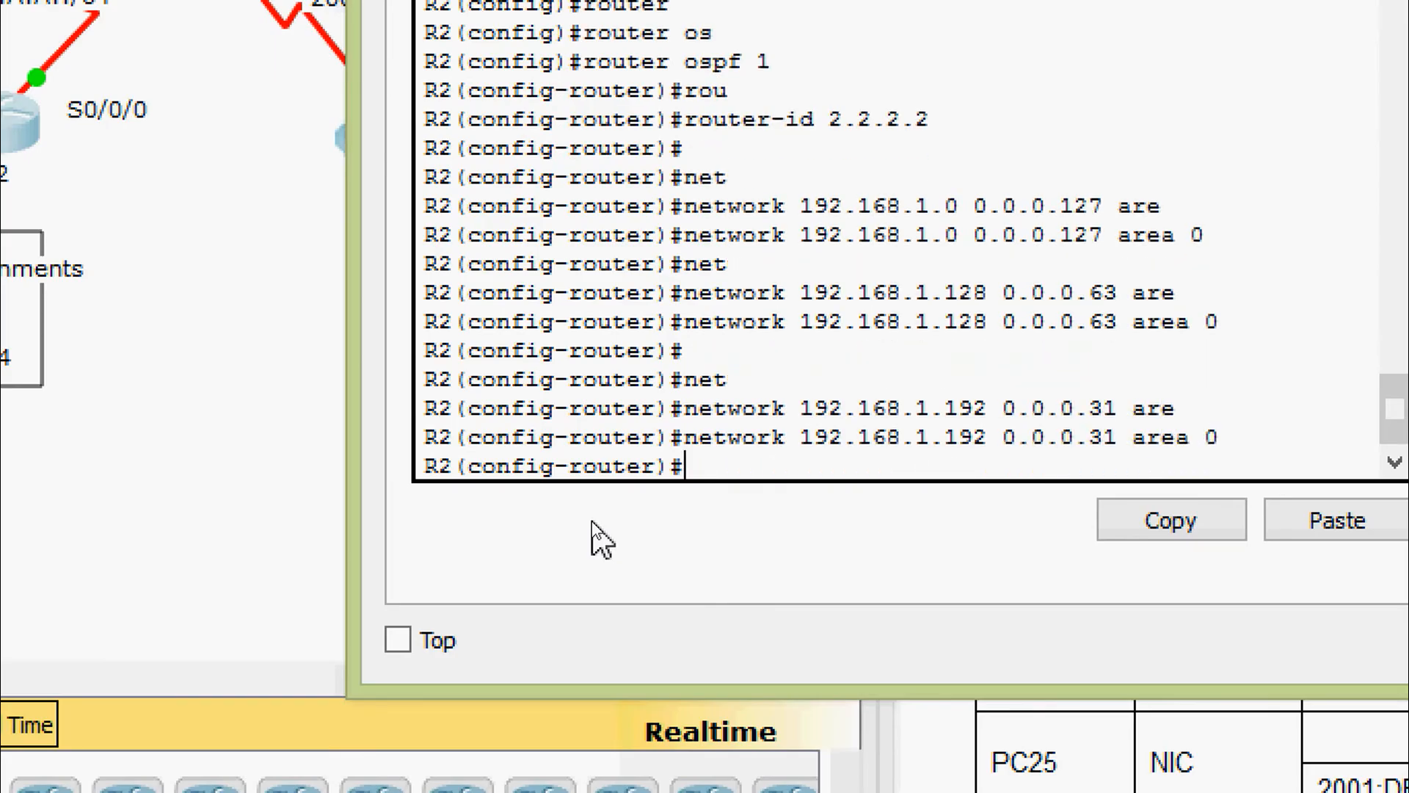
{"action": "key", "text": "Up"}
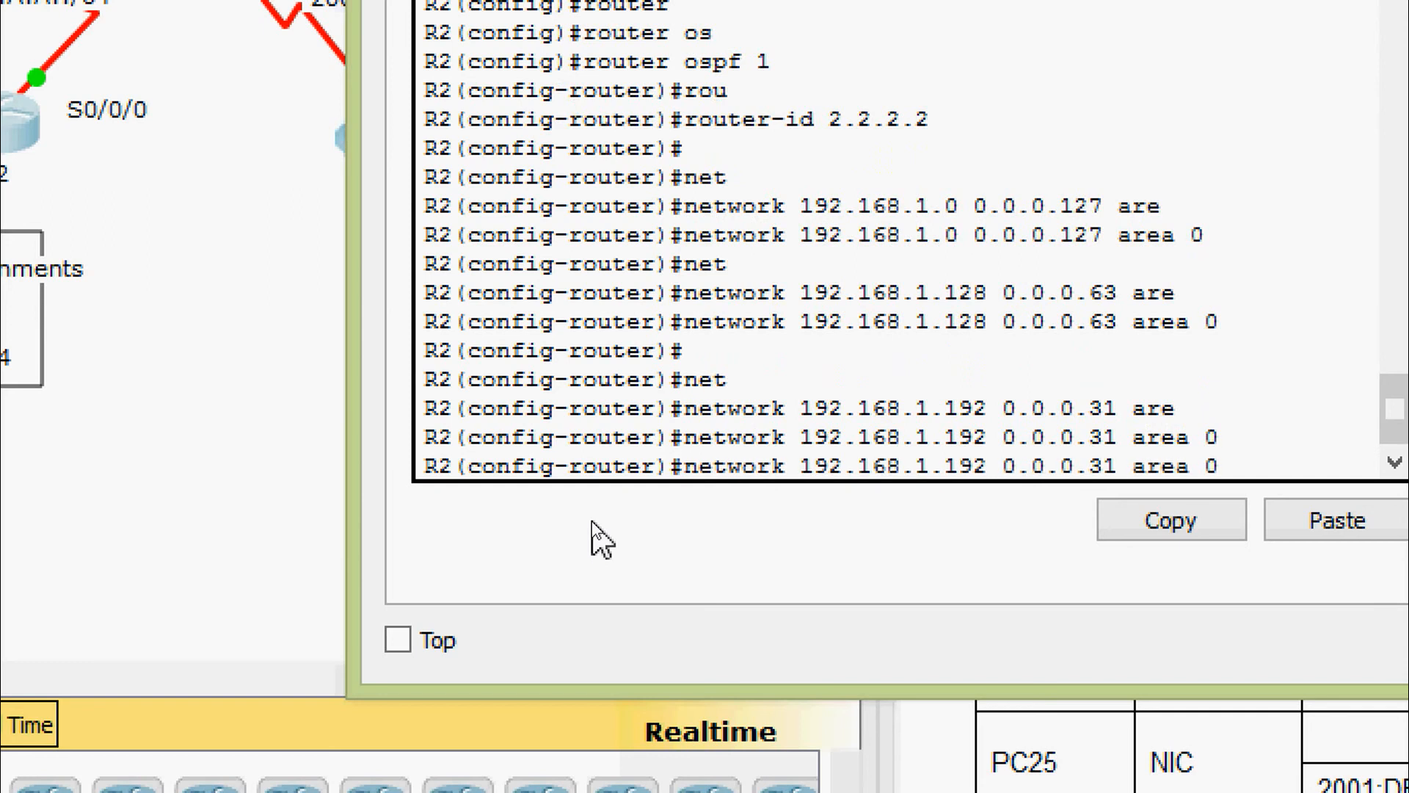
{"action": "key", "text": "Left"}
{"action": "key", "text": "Left"}
{"action": "key", "text": "Left"}
{"action": "key", "text": "Left"}
{"action": "key", "text": "Left"}
{"action": "key", "text": "Left"}
{"action": "key", "text": "Left"}
{"action": "key", "text": "Left"}
{"action": "key", "text": "Left"}
{"action": "key", "text": "Left"}
{"action": "key", "text": "Left"}
{"action": "key", "text": "Left"}
{"action": "key", "text": "Left"}
{"action": "key", "text": "BackSpace"}
{"action": "key", "text": "BackSpace"}
{"action": "key", "text": "BackSpace"}
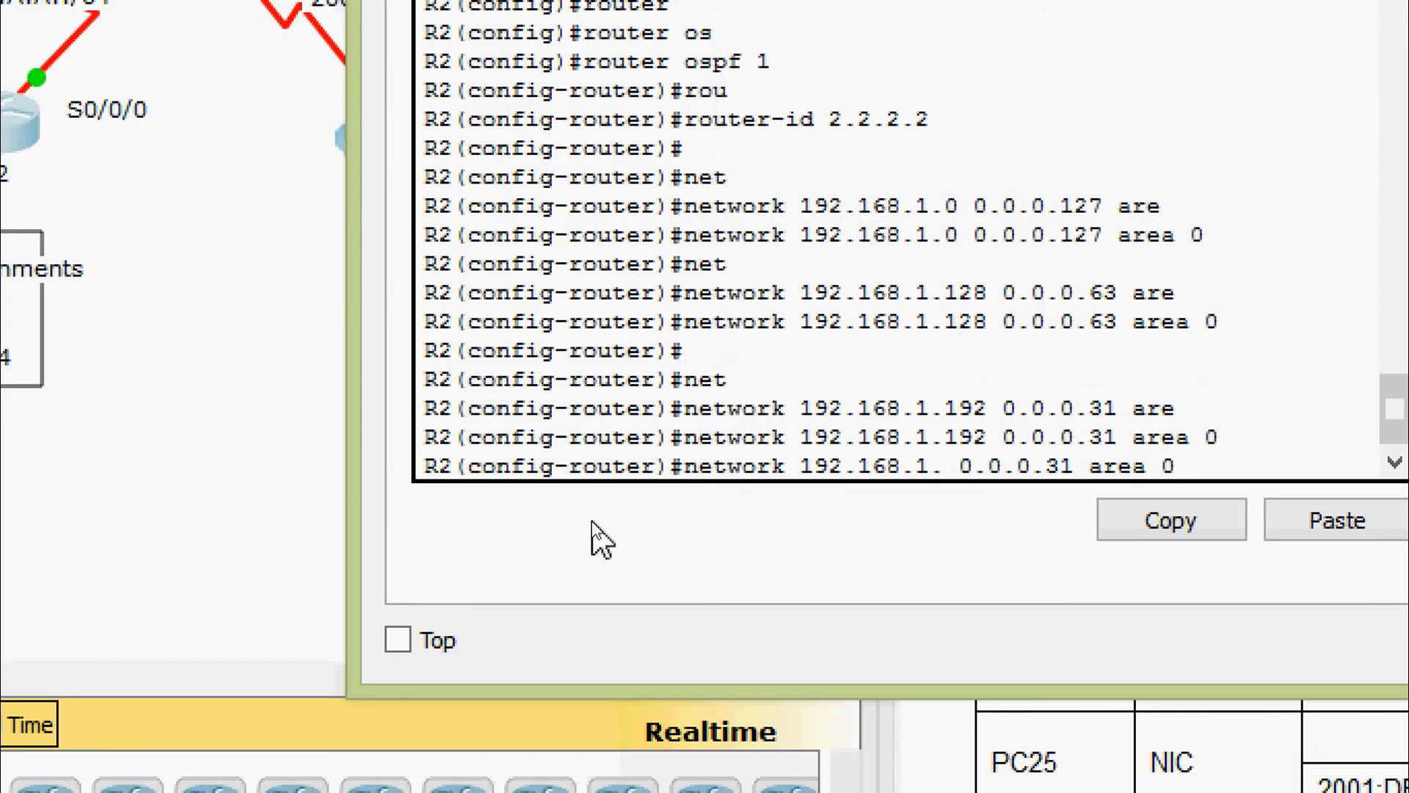
{"action": "type", "text": "22"}
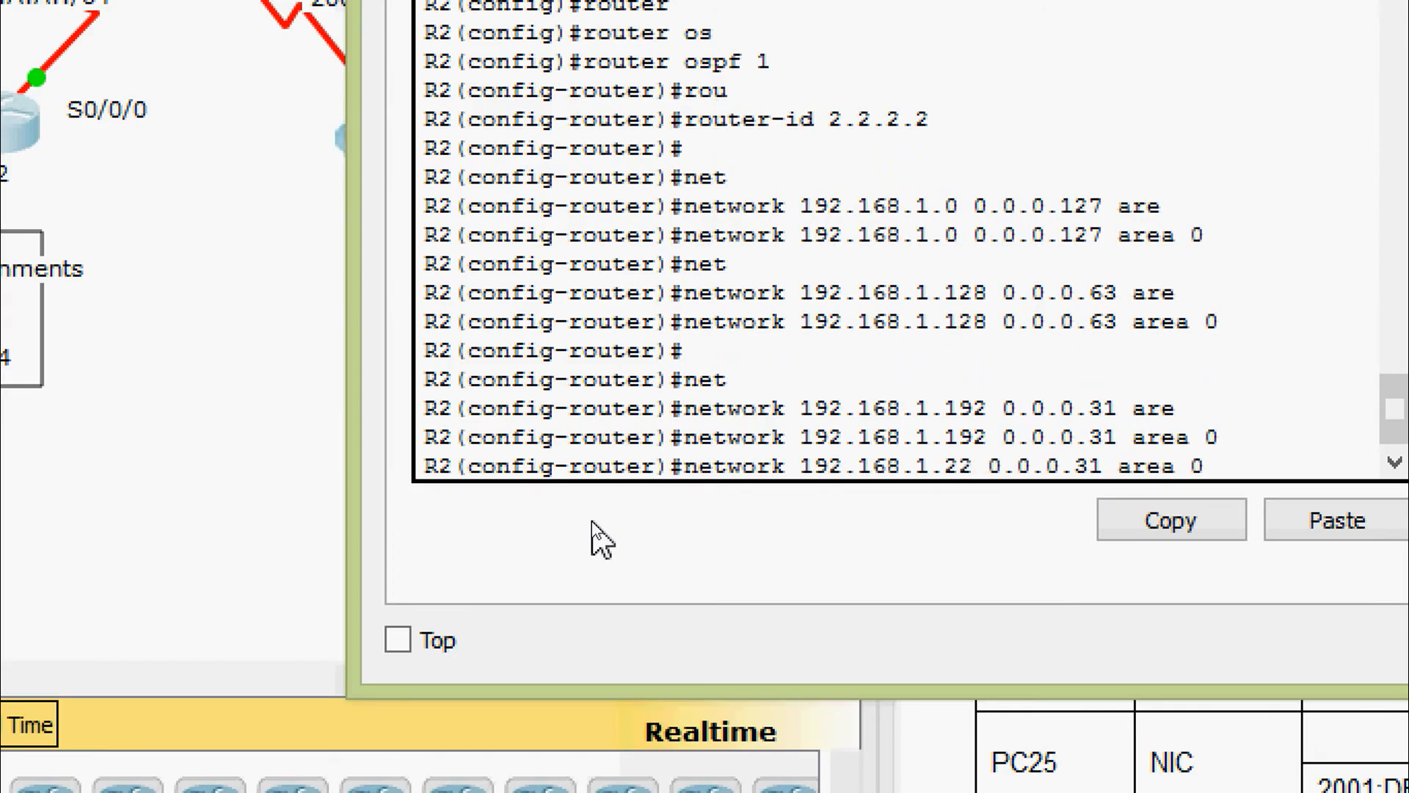
{"action": "type", "text": "4"}
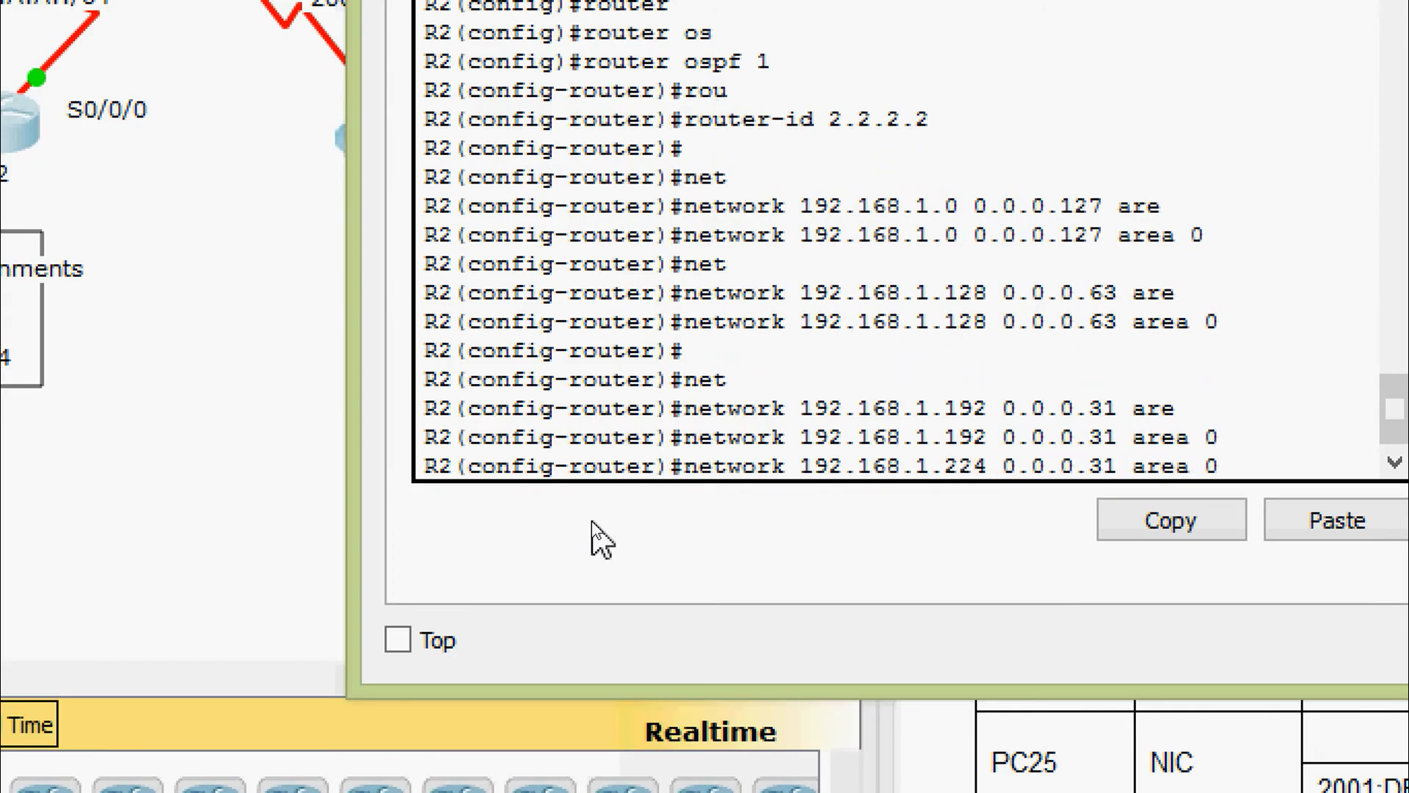
{"action": "key", "text": "Right"}
{"action": "key", "text": "Right"}
{"action": "key", "text": "Right"}
{"action": "key", "text": "Right"}
{"action": "key", "text": "Right"}
{"action": "key", "text": "Right"}
{"action": "key", "text": "Right"}
{"action": "key", "text": "Right"}
{"action": "key", "text": "Return"}
{"action": "key", "text": "Return"}
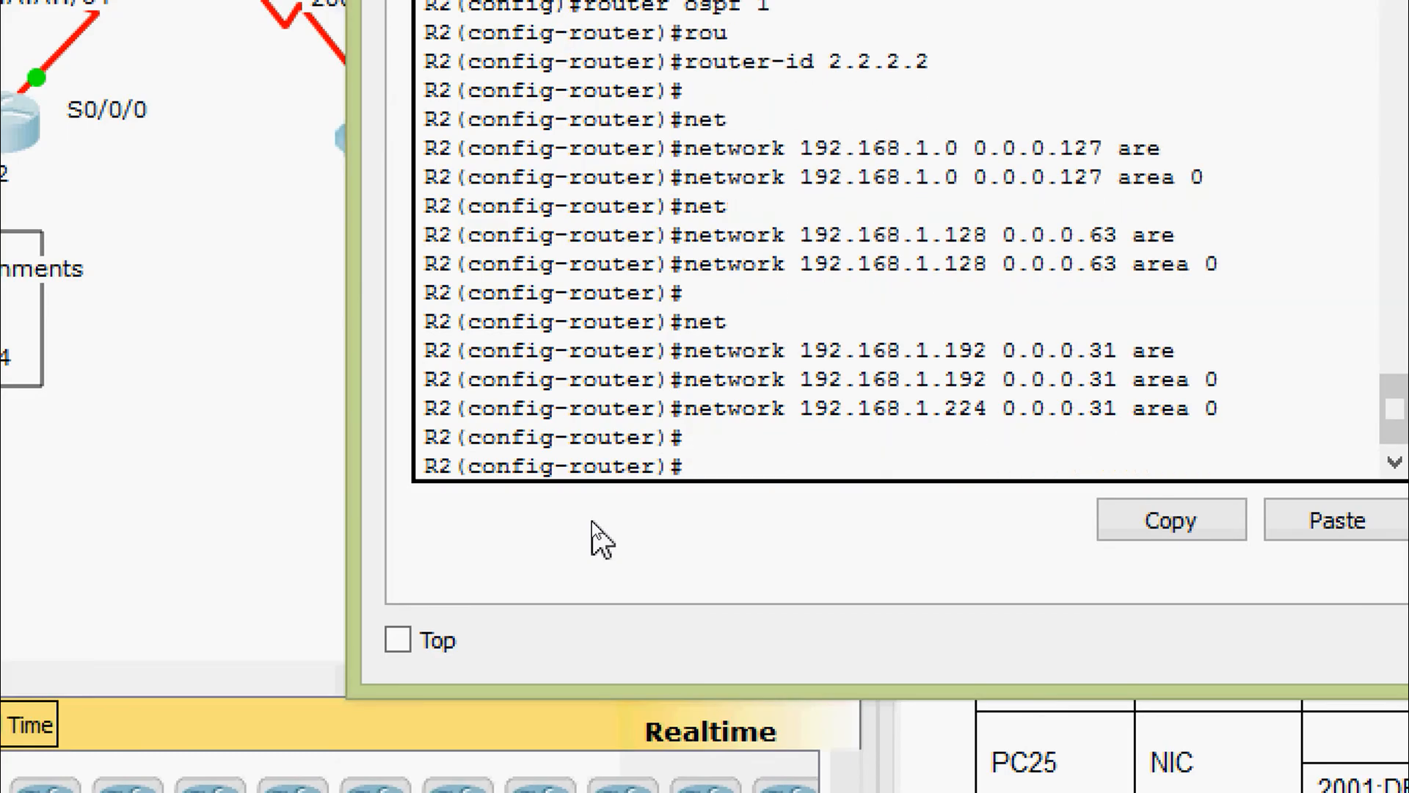
Advertise the serial link 10.1.1.0 0.0.0.3 in OSPF area 0 on R2
{"action": "type", "text": "net"}
{"action": "key", "text": "Tab"}
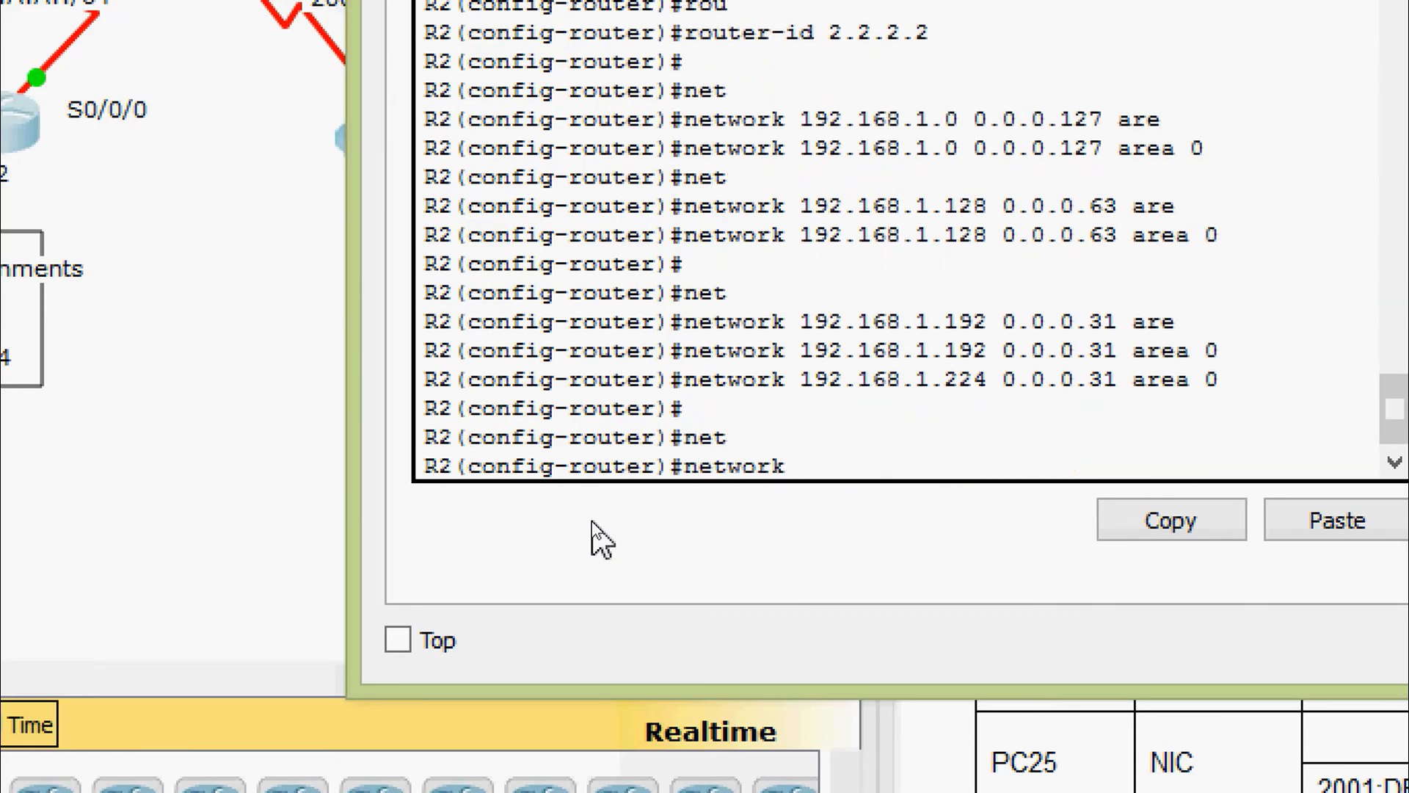
{"action": "type", "text": "10.1.1.0 0.0."}
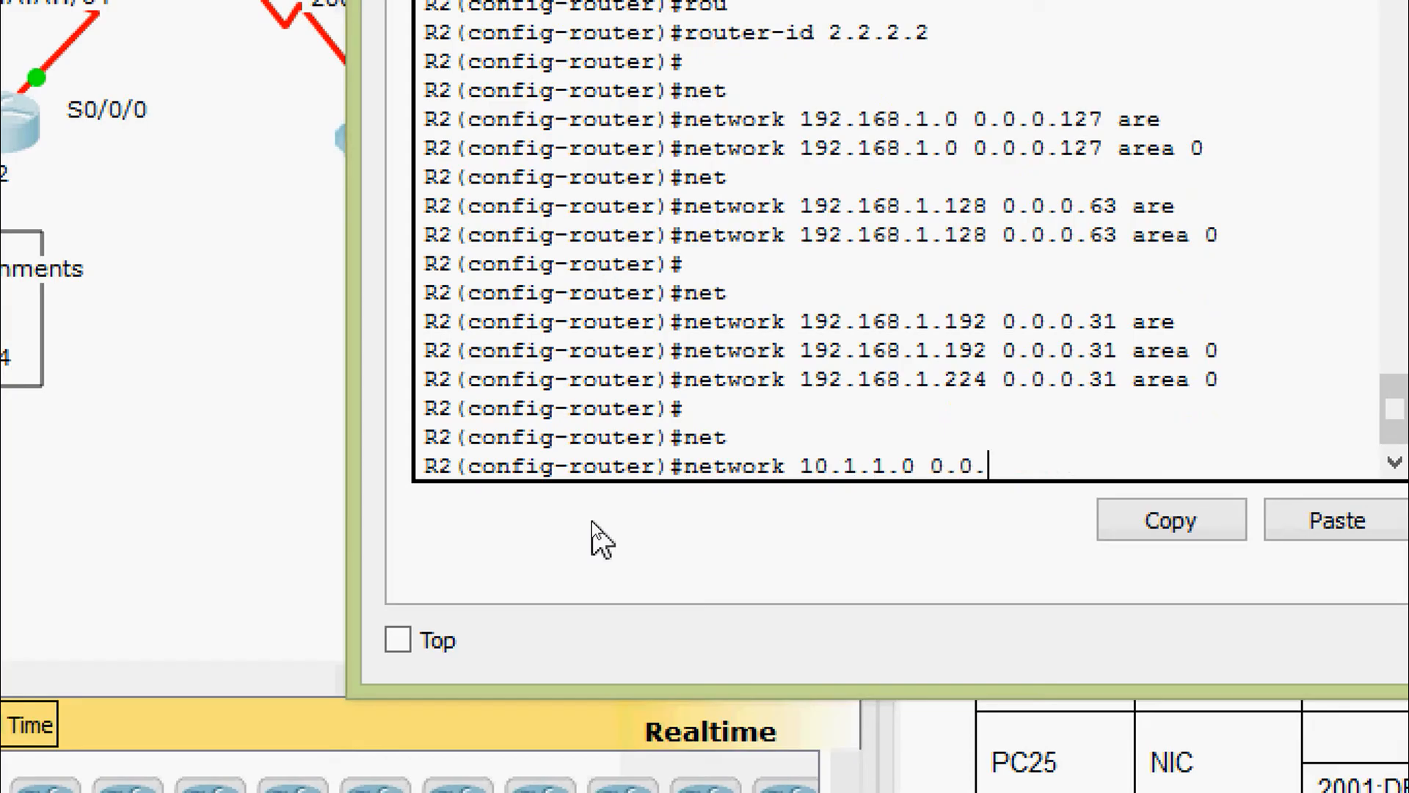
{"action": "type", "text": "0.3 are"}
{"action": "key", "text": "Tab"}
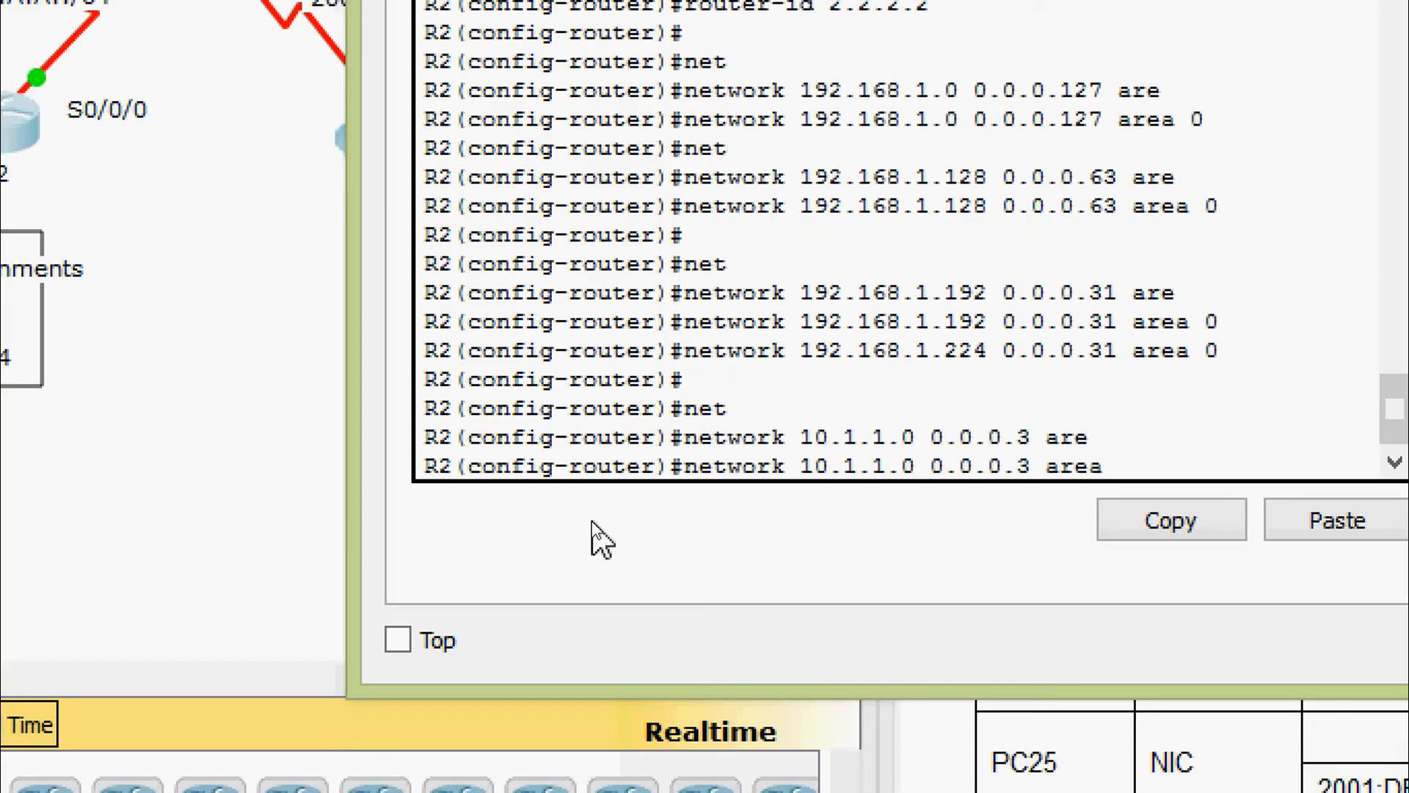
{"action": "type", "text": "0"}
{"action": "key", "text": "Return"}
{"action": "key", "text": "Return"}
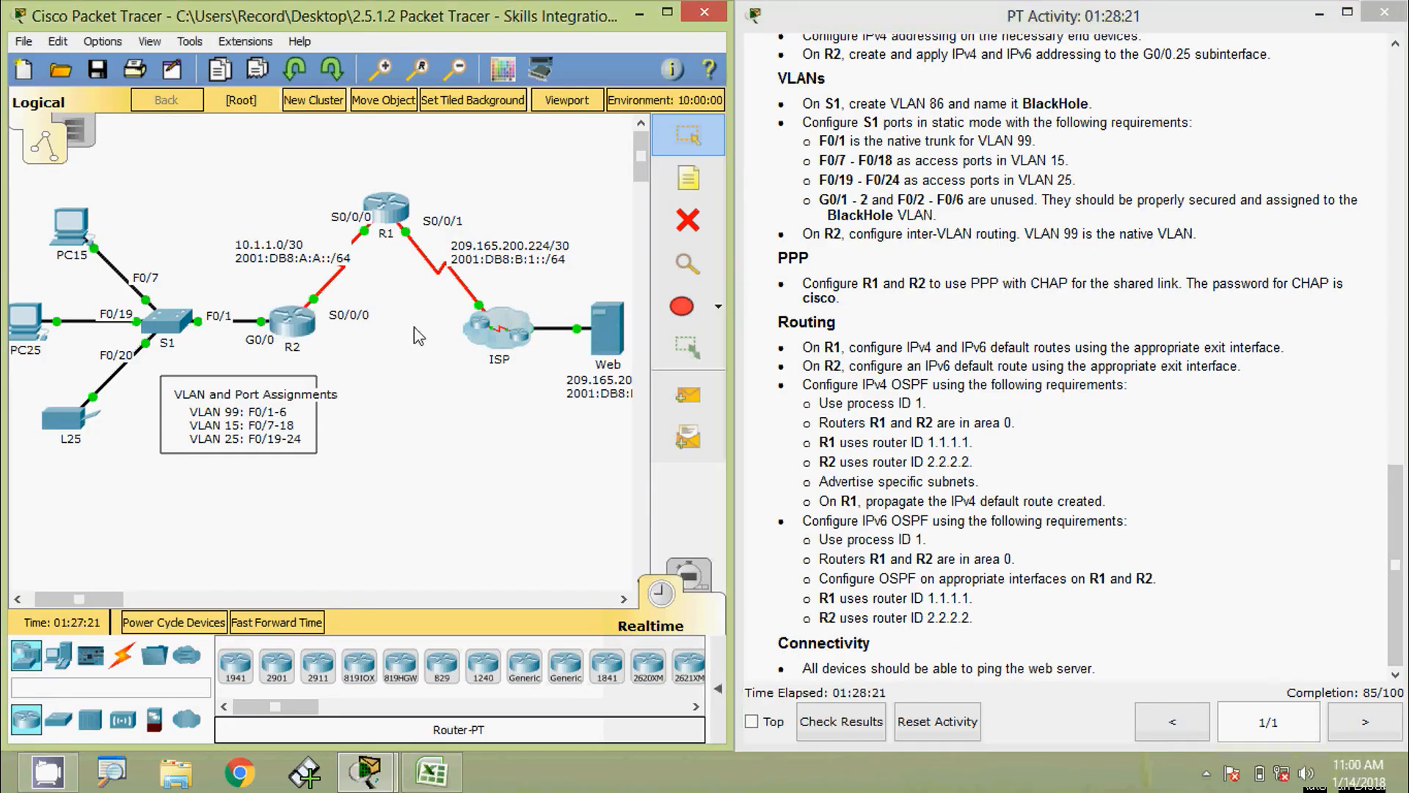
Open R1's CLI and exit OSPF router configuration back to global configuration
{"action": "left_click", "coordinate": [386, 209]}
{"action": "left_click_drag", "start_coordinate": [519, 147], "coordinate": [583, 105]}
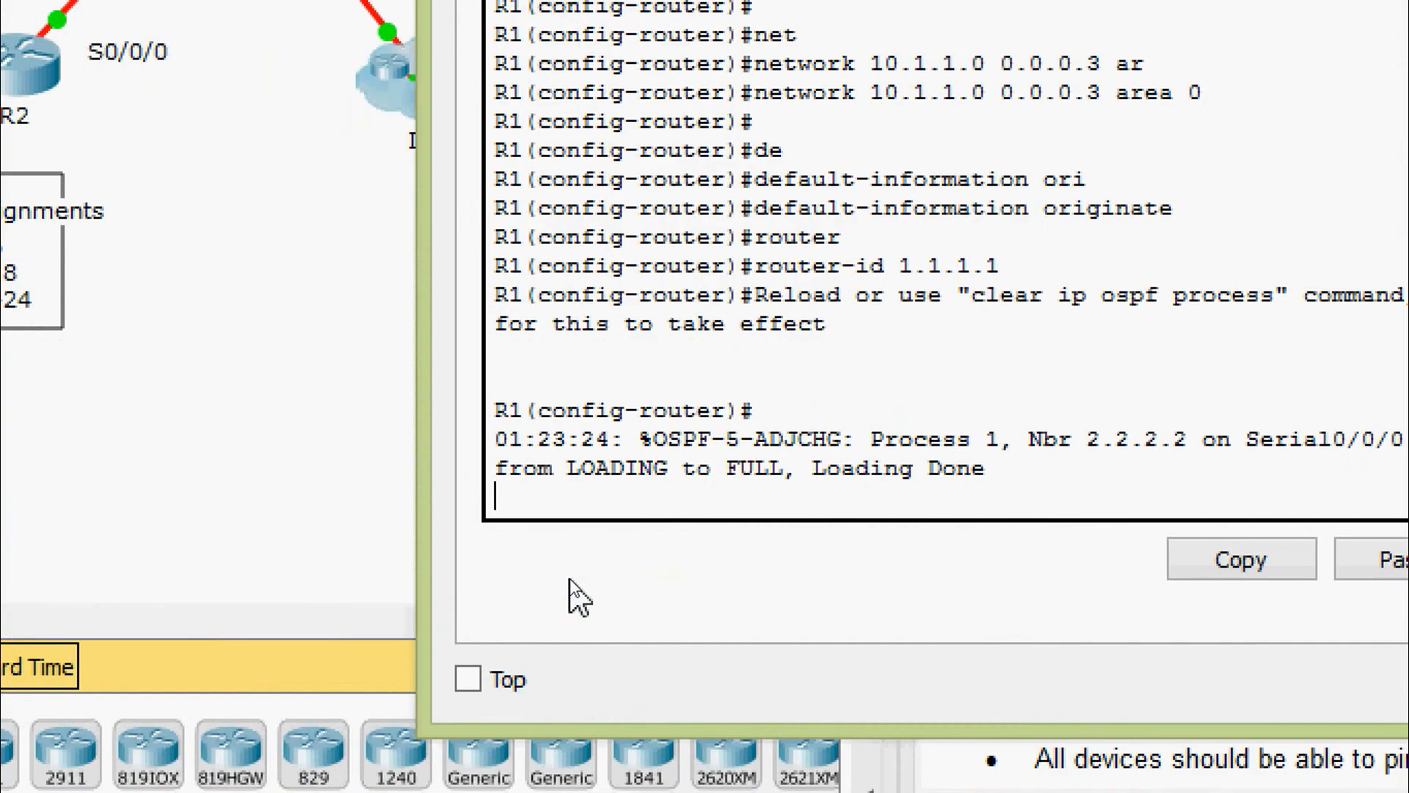
{"action": "key", "text": "Return"}
{"action": "type", "text": "exit"}
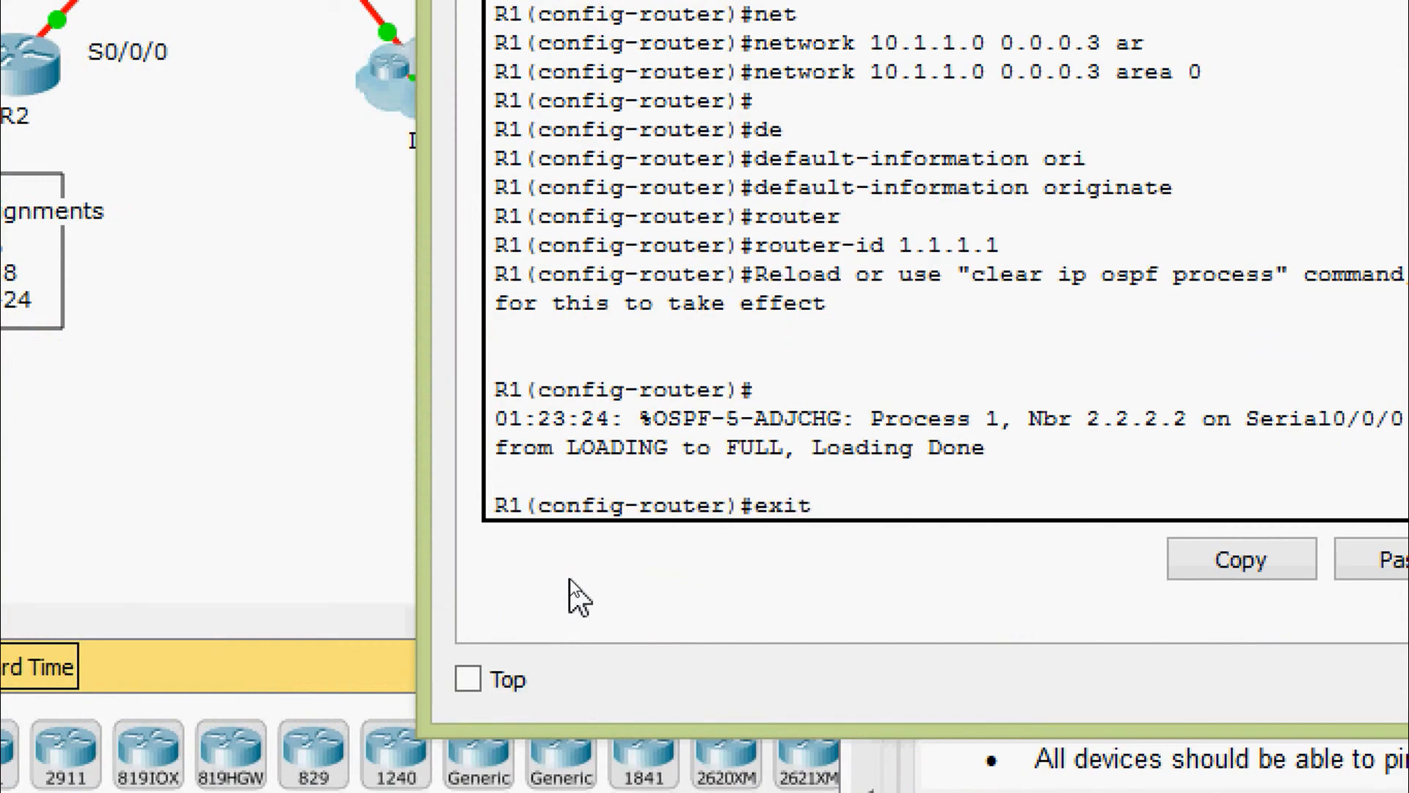
{"action": "key", "text": "Return"}
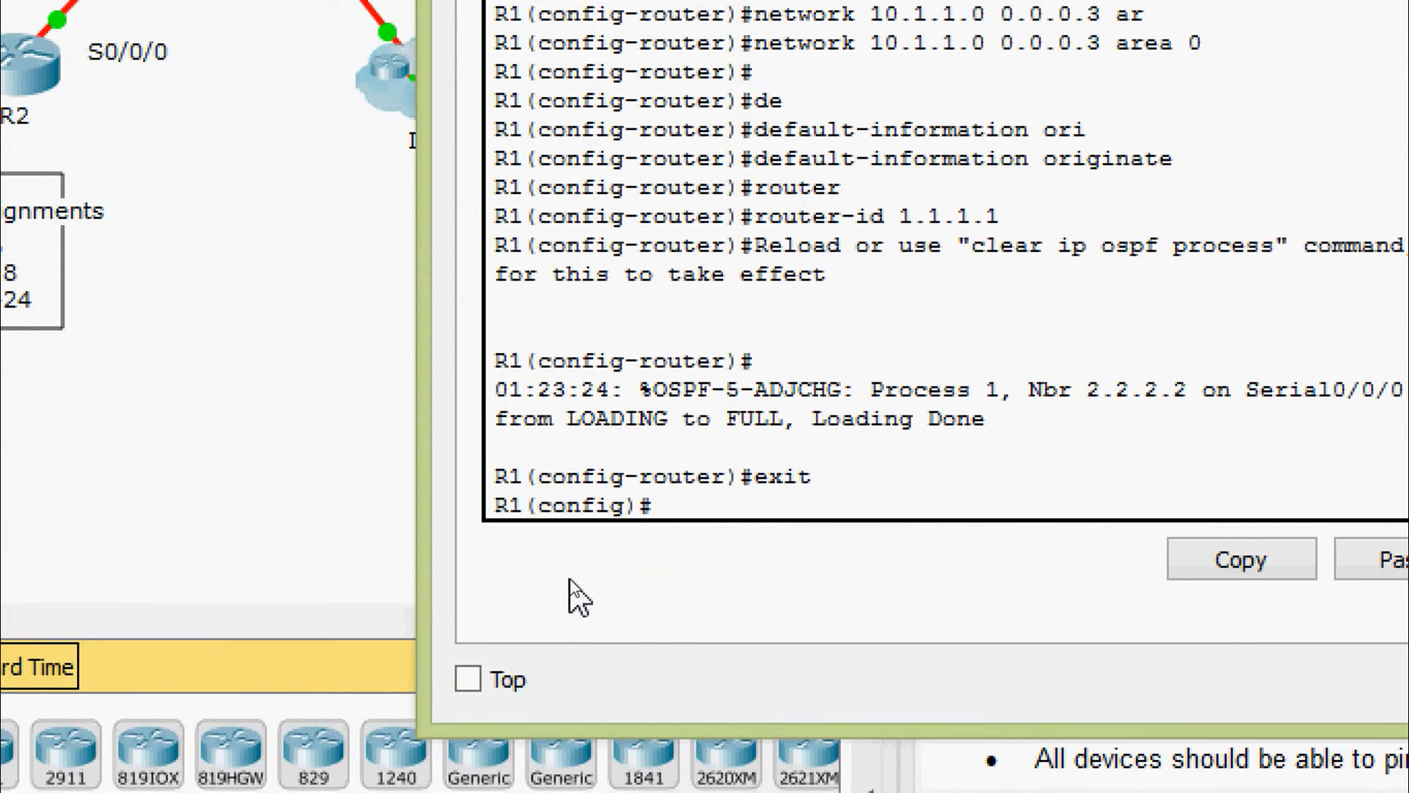
Begin entering the interface serial command on R1
{"action": "type", "text": "inter"}
{"action": "key", "text": "Tab"}
{"action": "type", "text": "ser"}
{"action": "key", "text": "Tab"}
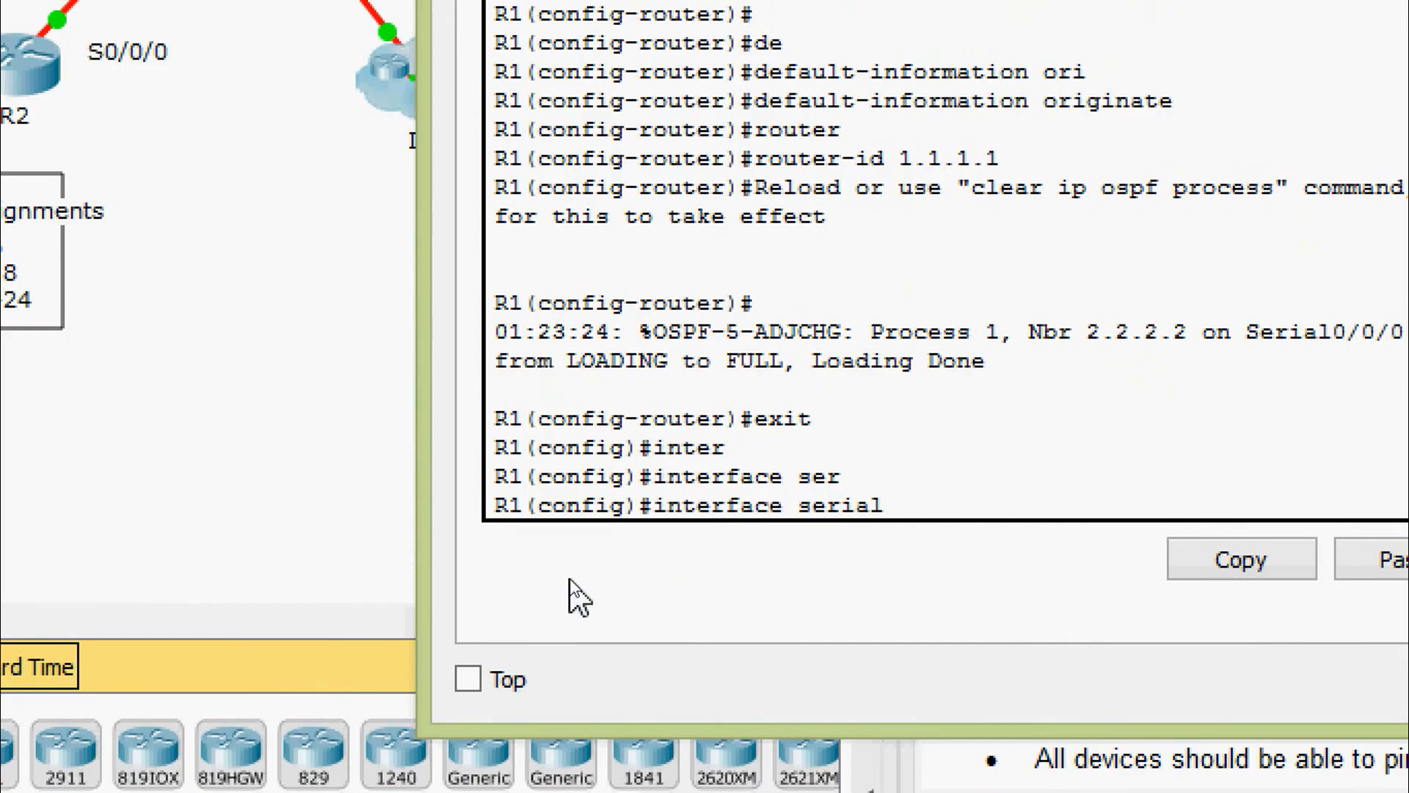
Put R1's serial 0/0/0 into OSPFv3 process 1 area 0
{"action": "type", "text": "0/0/0"}
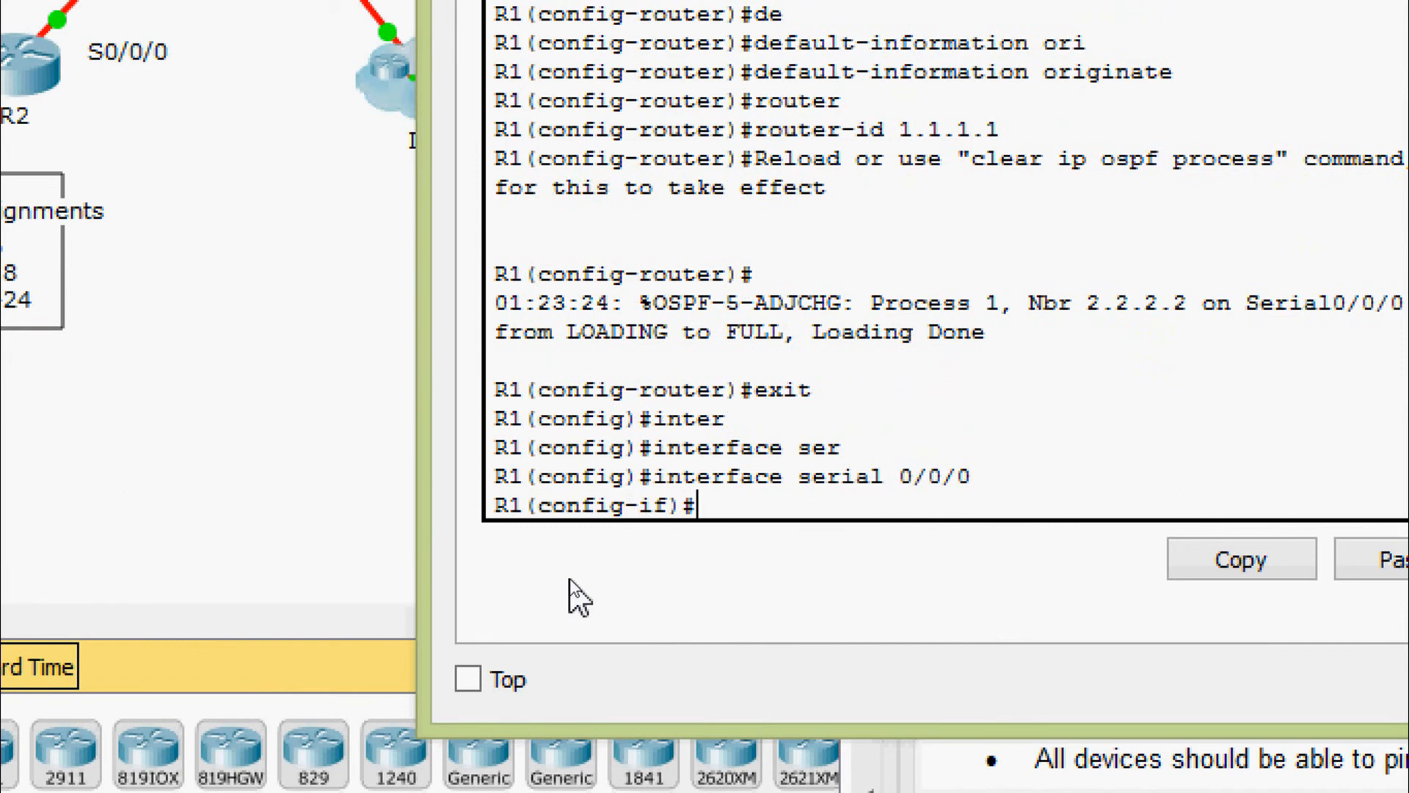
{"action": "type", "text": "ipv"}
{"action": "key", "text": "Tab"}
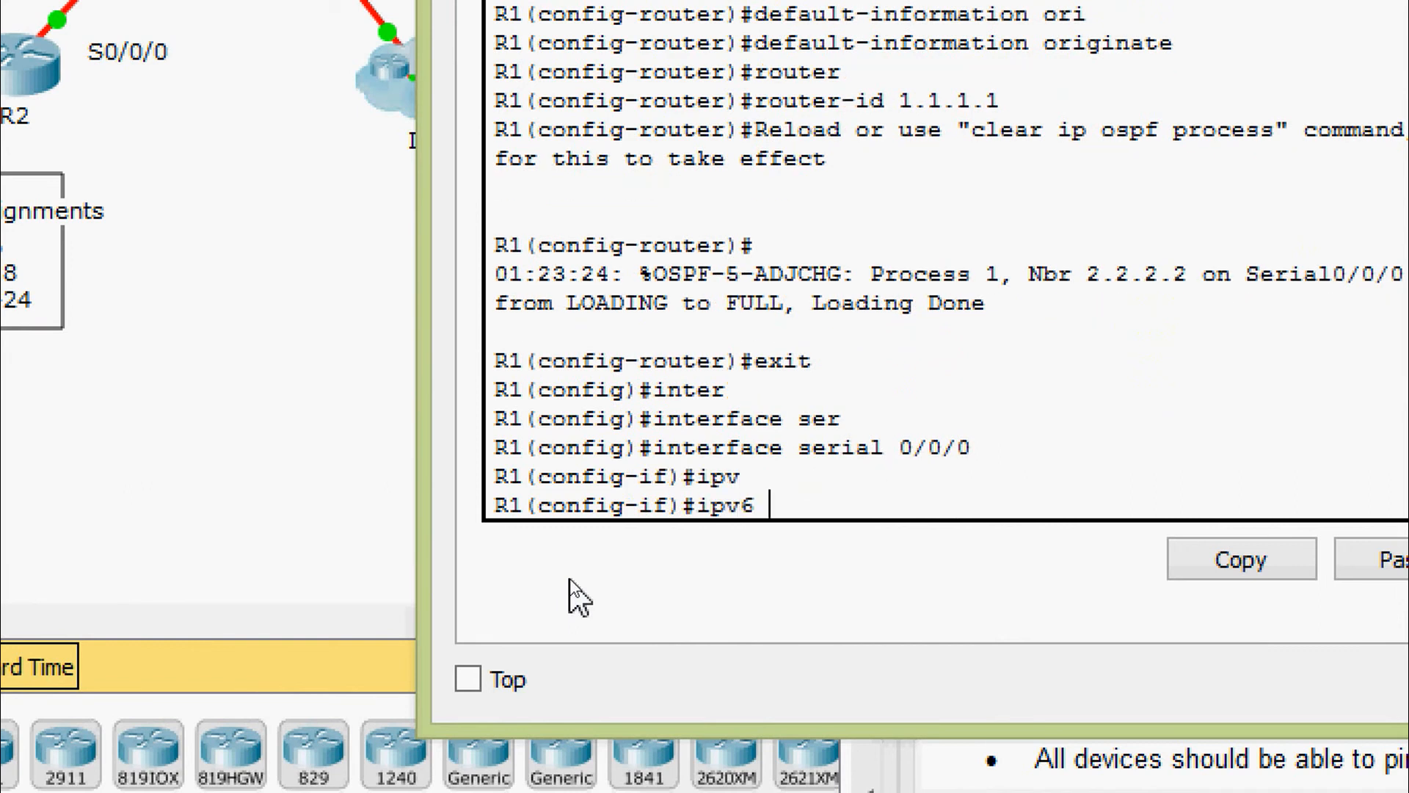
{"action": "type", "text": "os"}
{"action": "key", "text": "Tab"}
{"action": "type", "text": "1 are"}
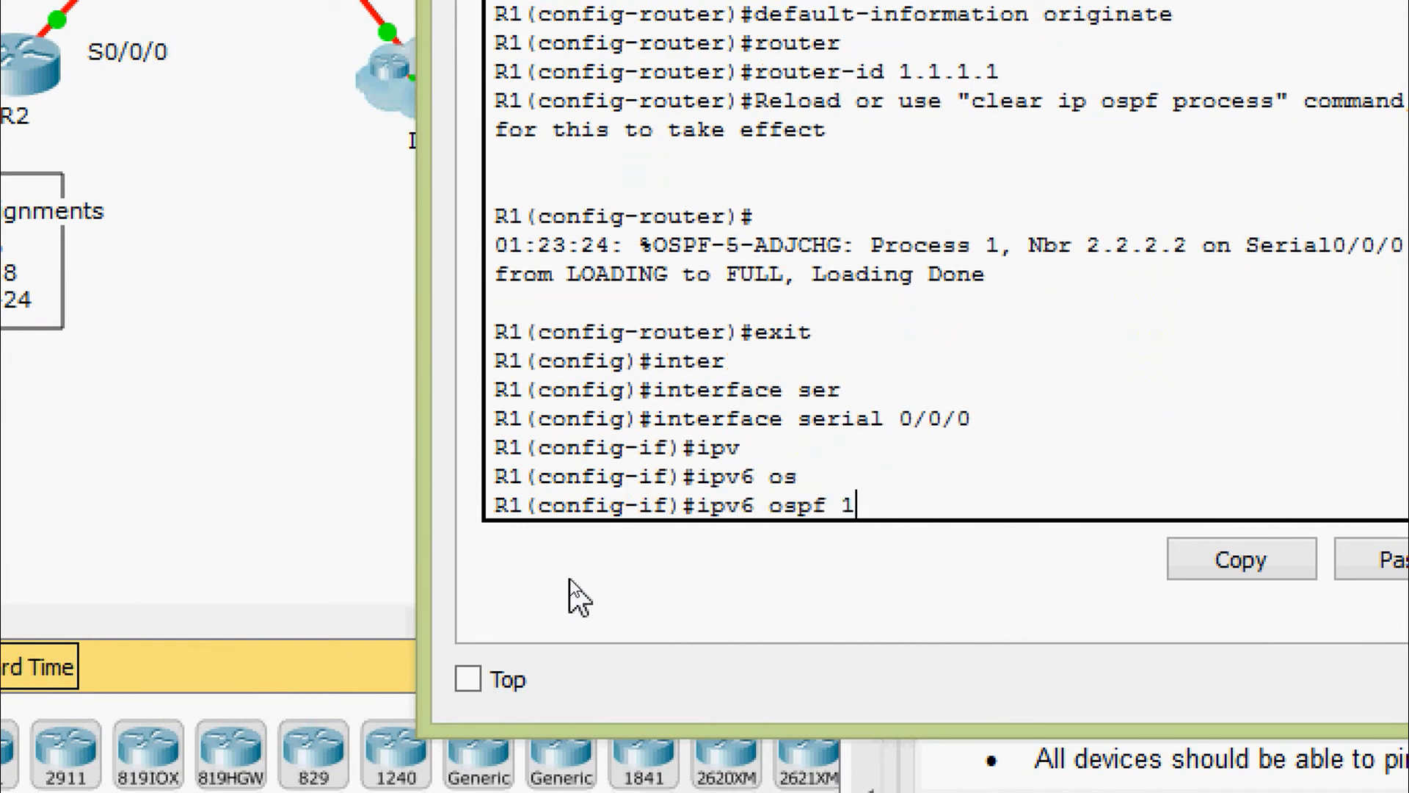
{"action": "key", "text": "Tab"}
{"action": "type", "text": "0"}
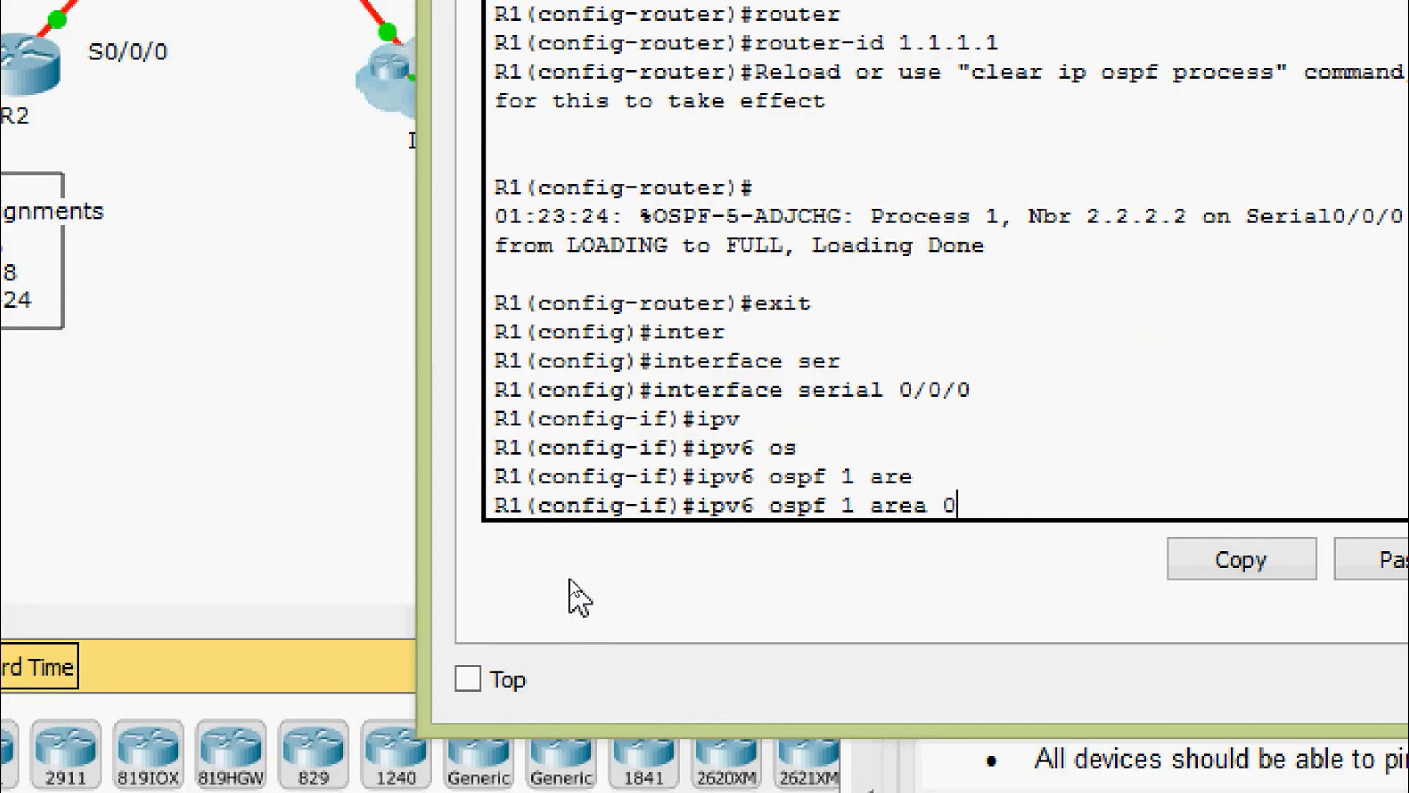
{"action": "key", "text": "Return"}
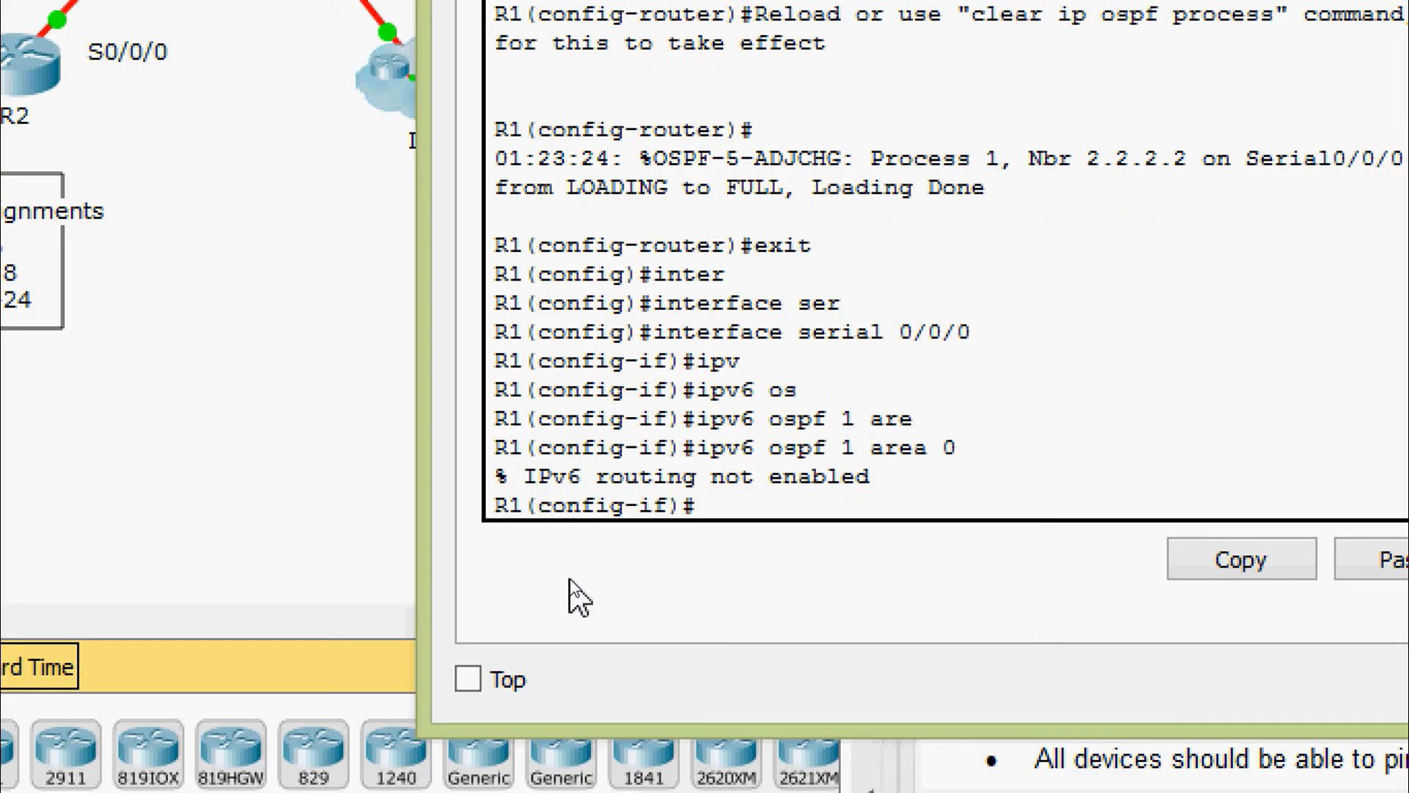
Return to global configuration and enable ipv6 unicast-routing on R1
{"action": "type", "text": "exit"}
{"action": "key", "text": "Return"}
{"action": "type", "text": "ipv"}
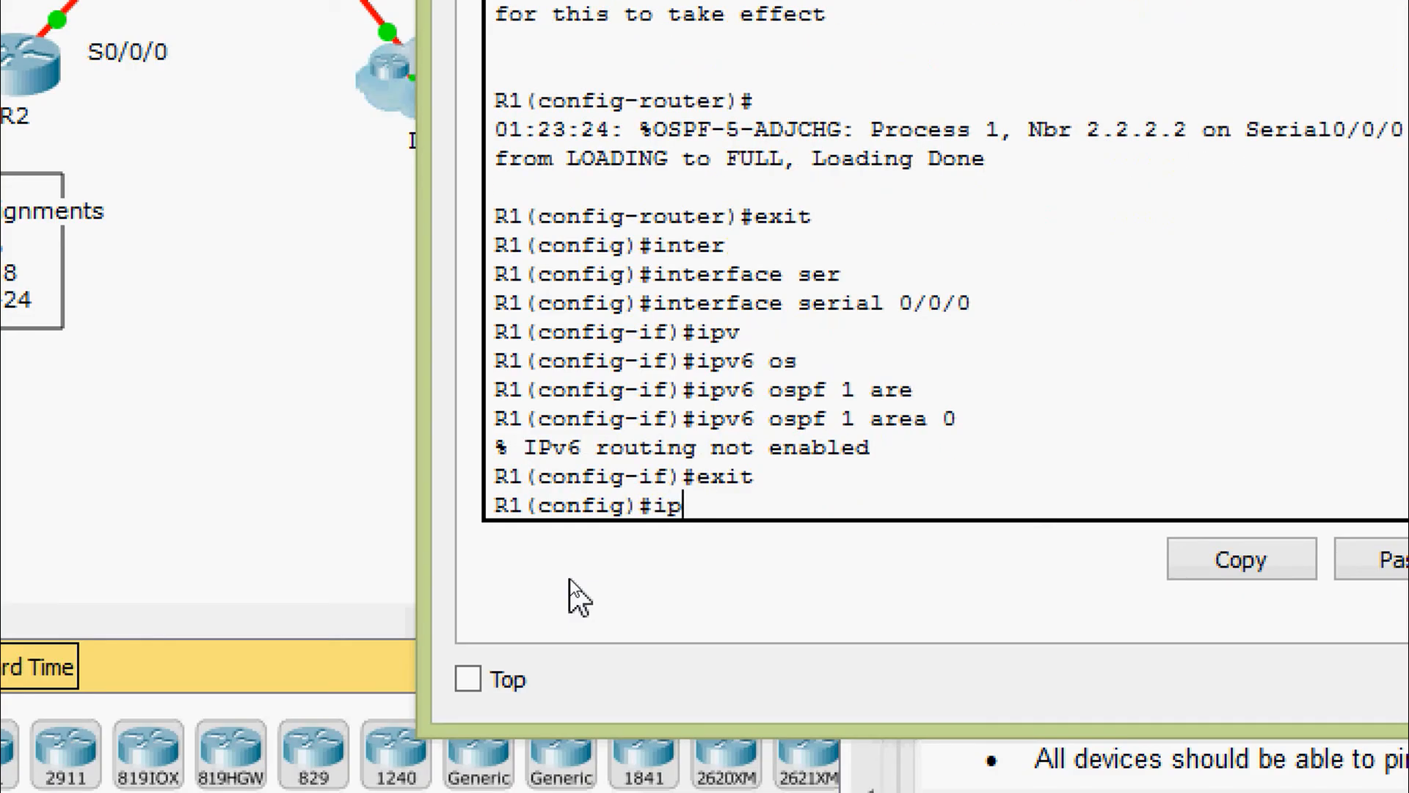
{"action": "key", "text": "Tab"}
{"action": "type", "text": "uni"}
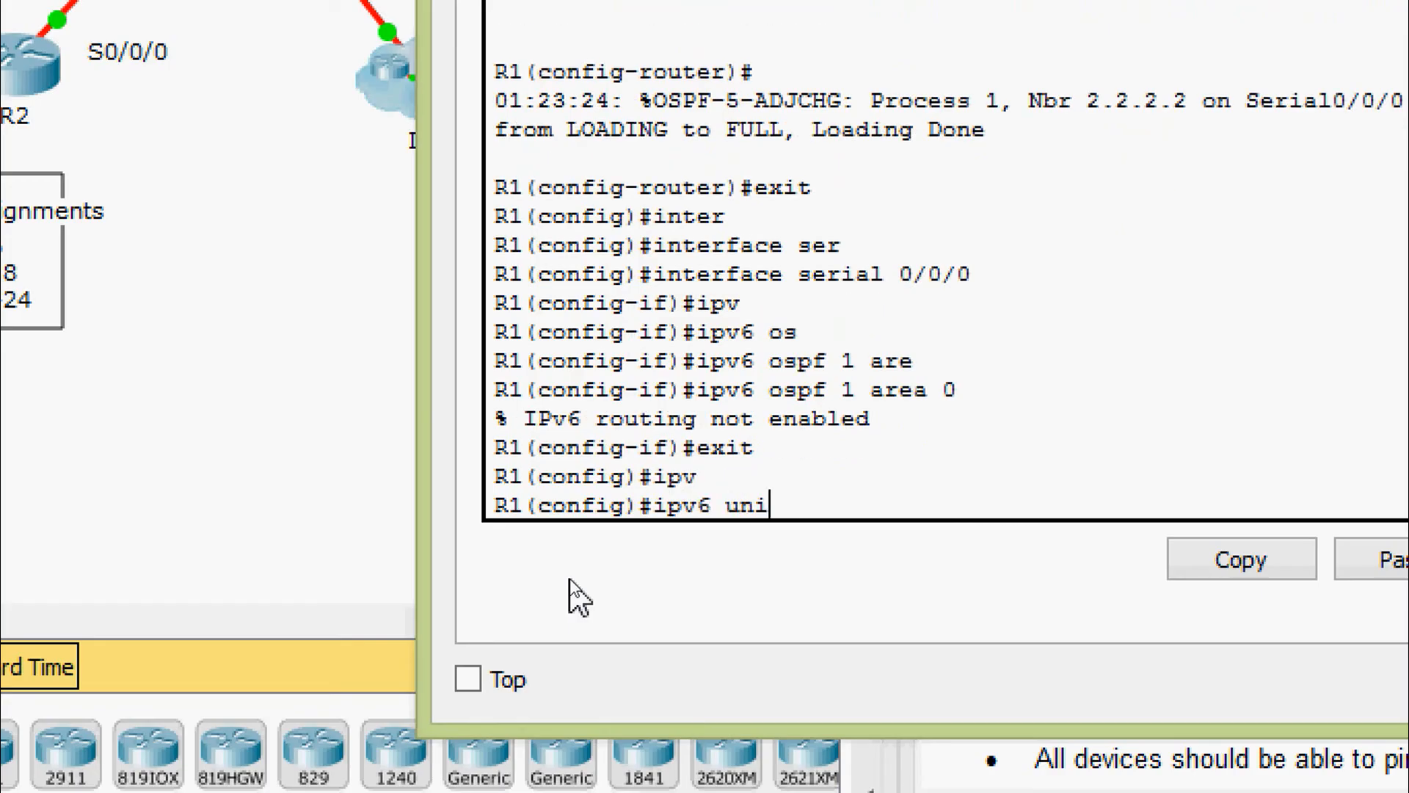
{"action": "key", "text": "Tab"}
{"action": "key", "text": "Return"}
{"action": "key", "text": "Return"}
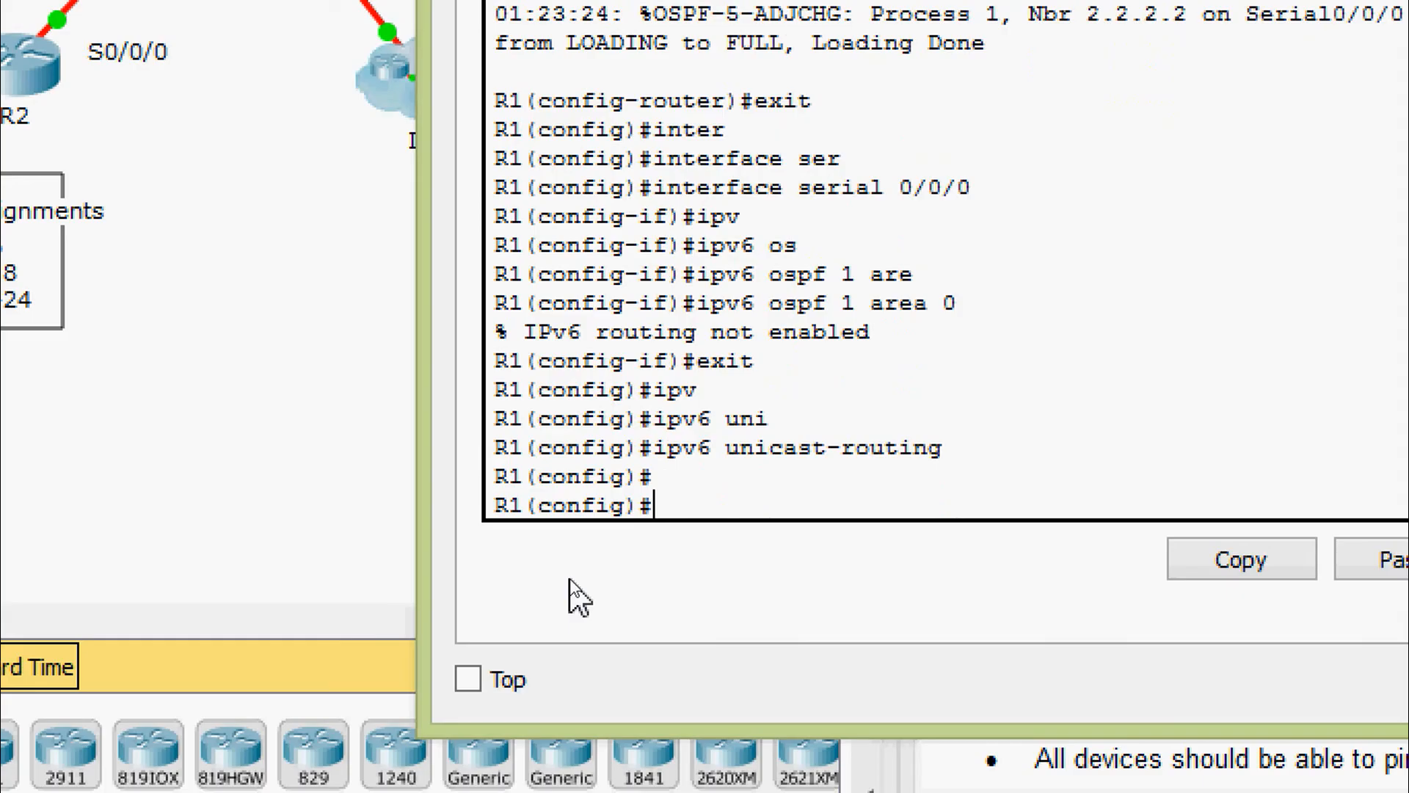
Create IPv6 OSPF router process 1 on R1 with router ID 1.1.1.1
{"action": "type", "text": "ipv"}
{"action": "key", "text": "Tab"}
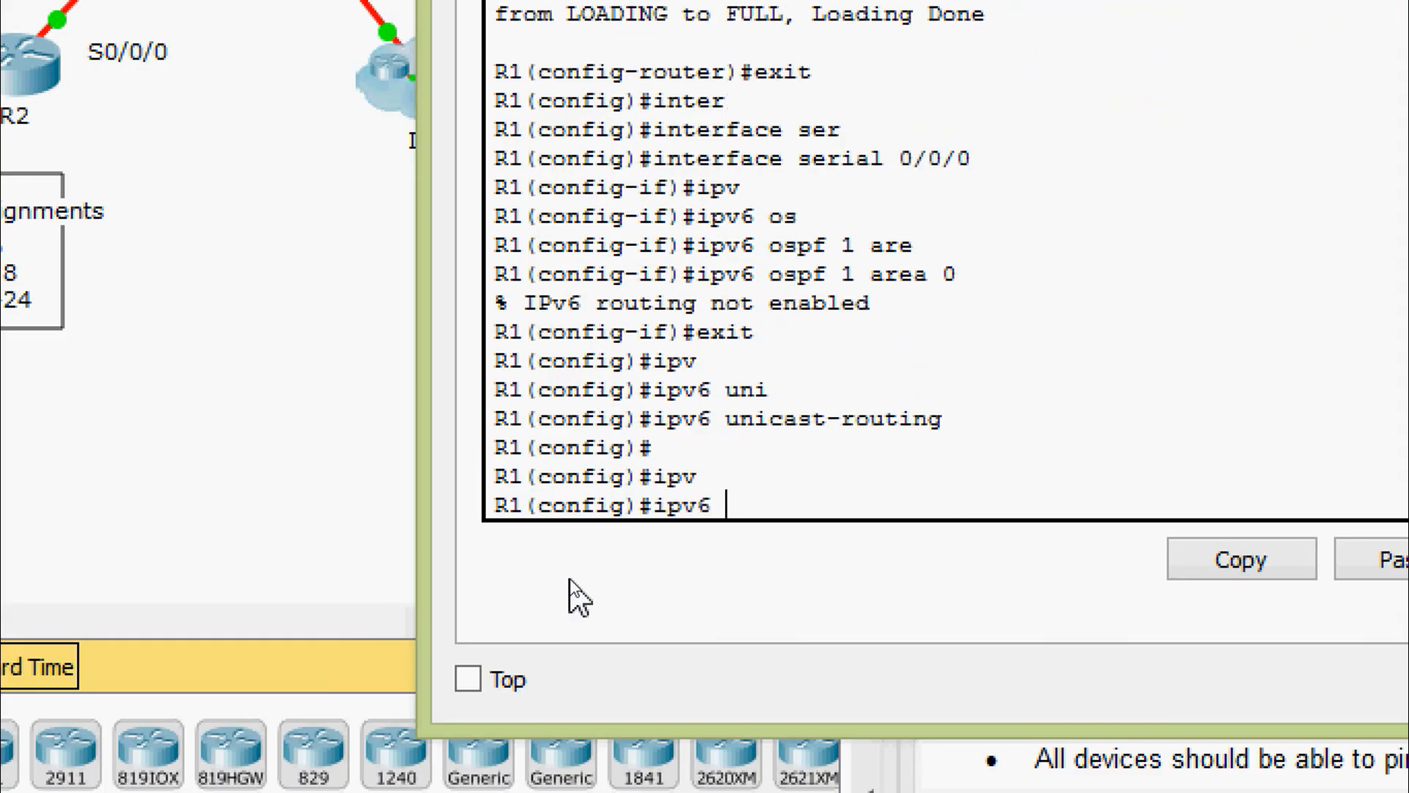
{"action": "type", "text": "router"}
{"action": "key", "text": "Tab"}
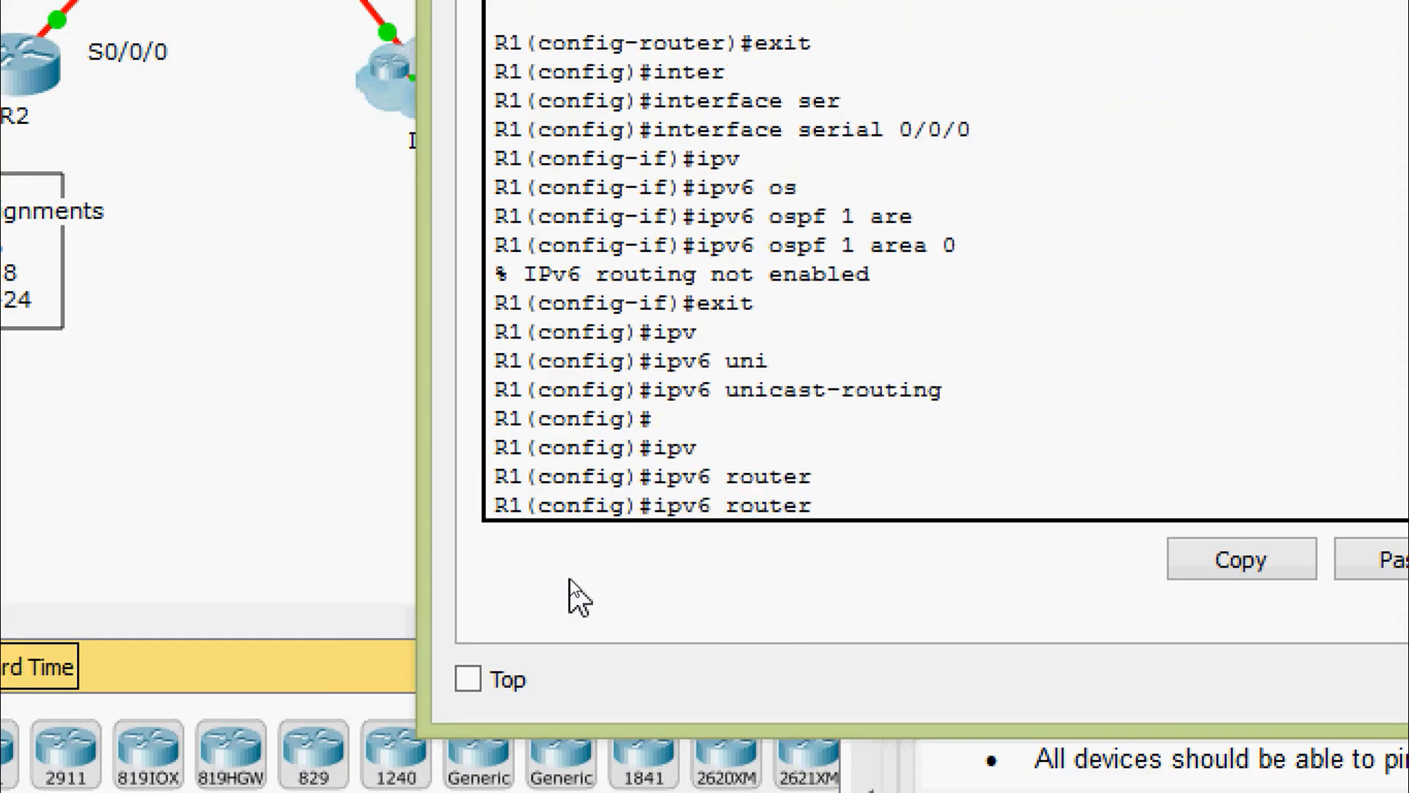
{"action": "type", "text": "os"}
{"action": "key", "text": "Tab"}
{"action": "type", "text": "1"}
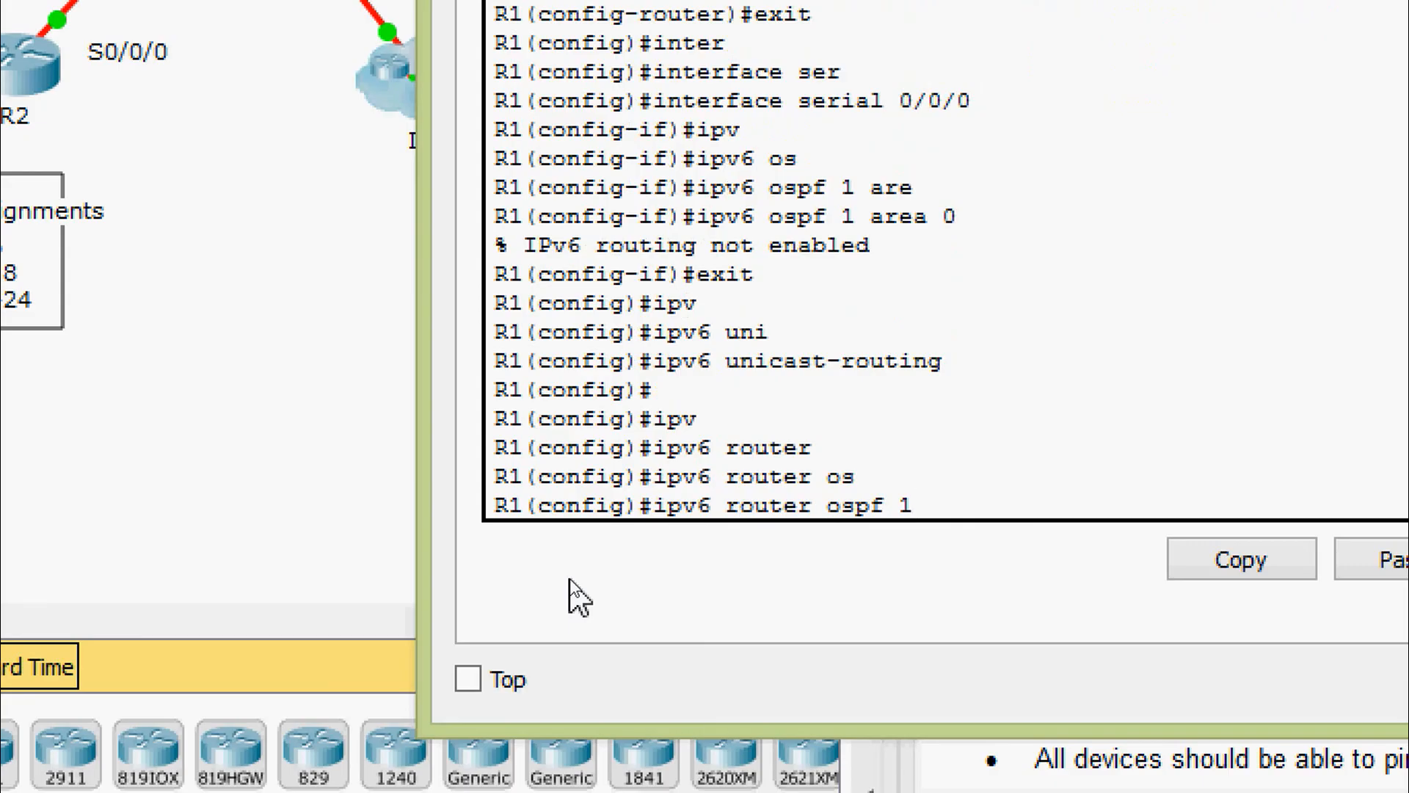
{"action": "key", "text": "Return"}
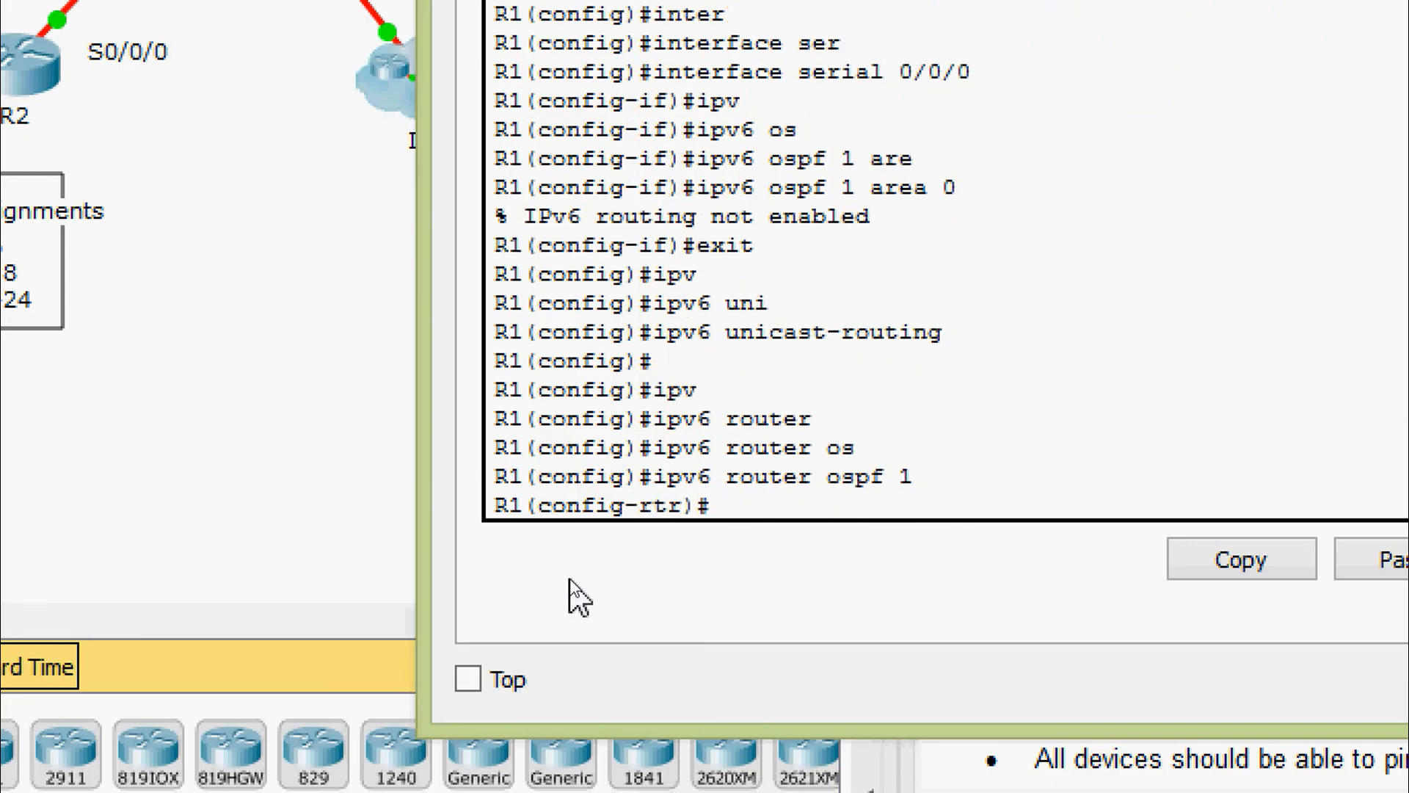
{"action": "key", "text": "Return"}
{"action": "type", "text": "router"}
{"action": "key", "text": "Tab"}
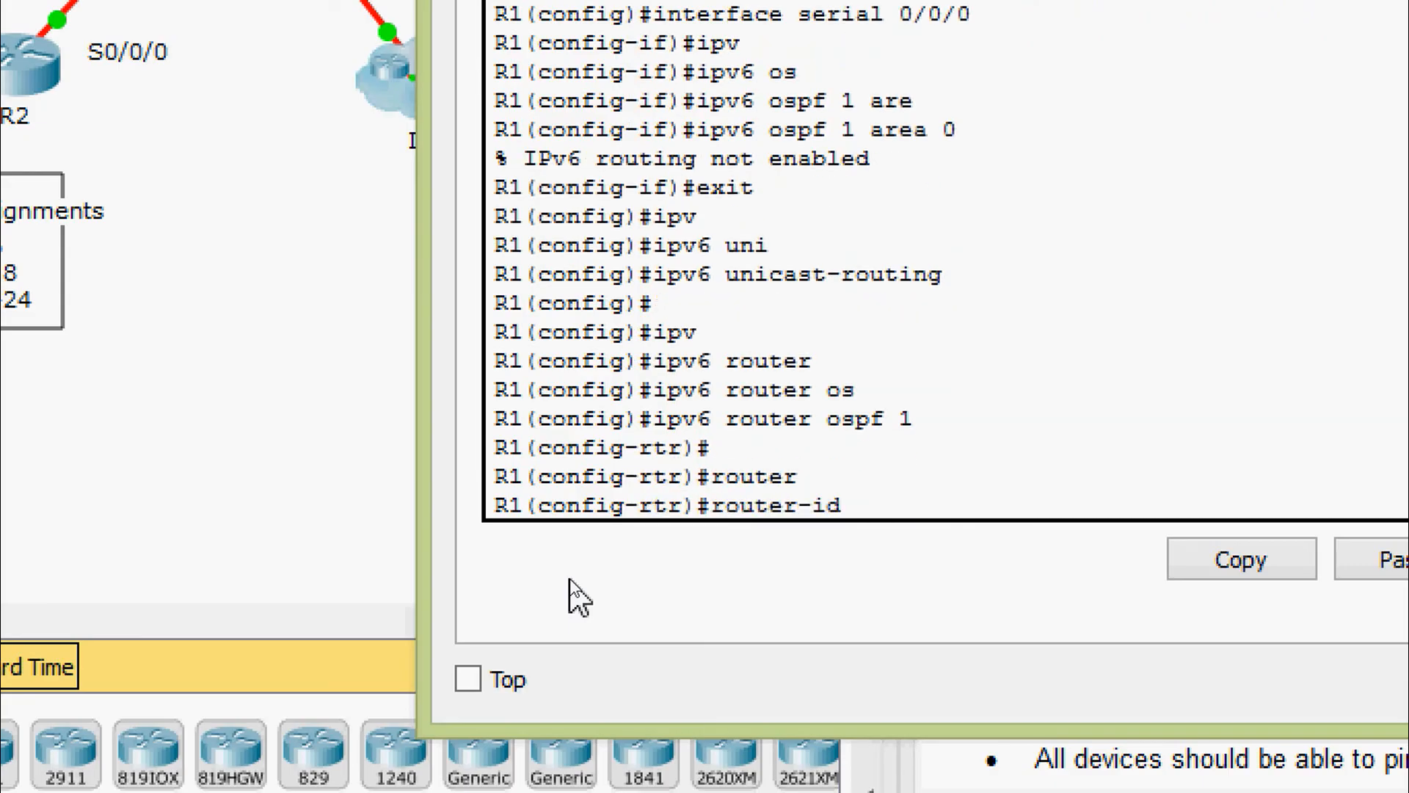
{"action": "type", "text": "1.1.1.1"}
{"action": "key", "text": "Return"}
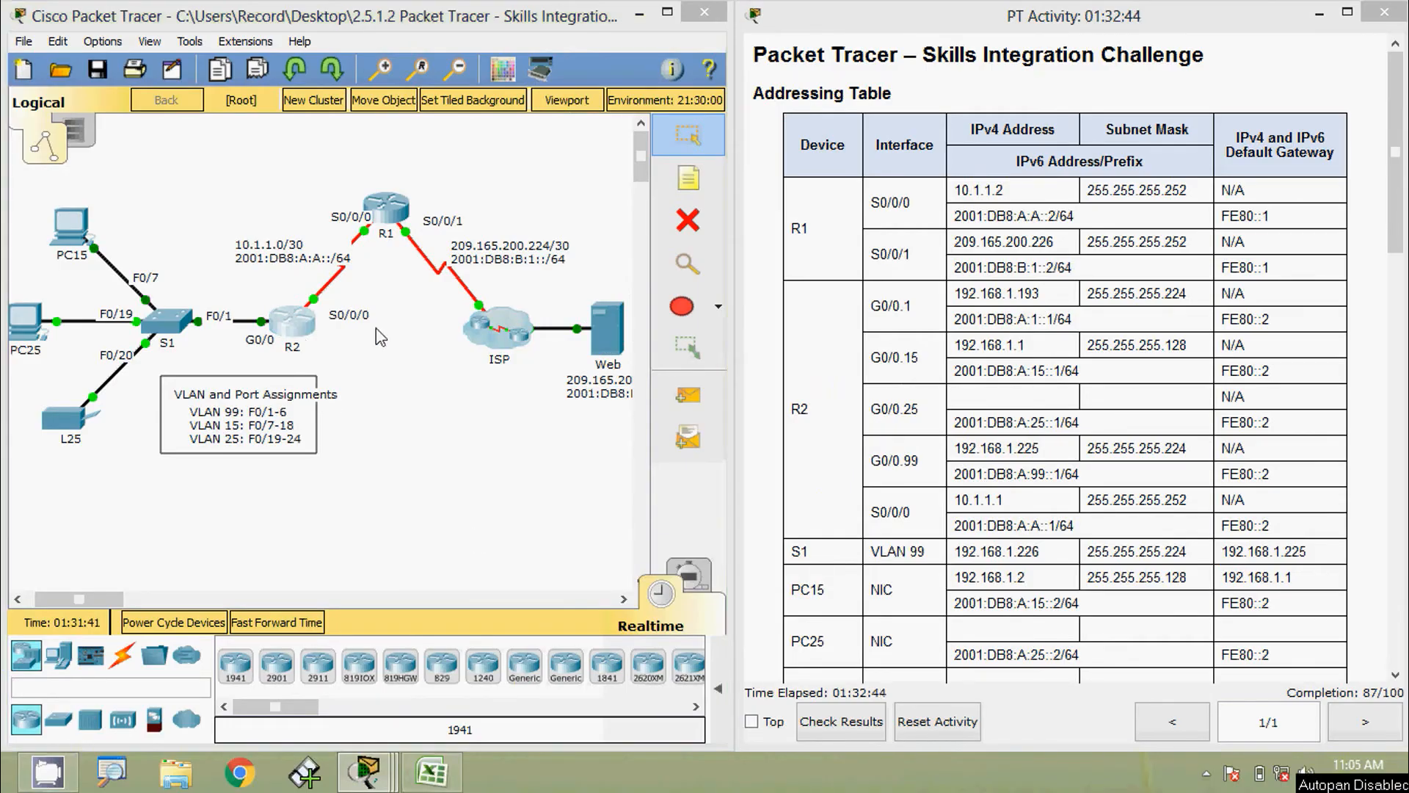
Switch to R2's CLI and re-enter global configuration mode with configure terminal
{"action": "left_click", "coordinate": [297, 334]}
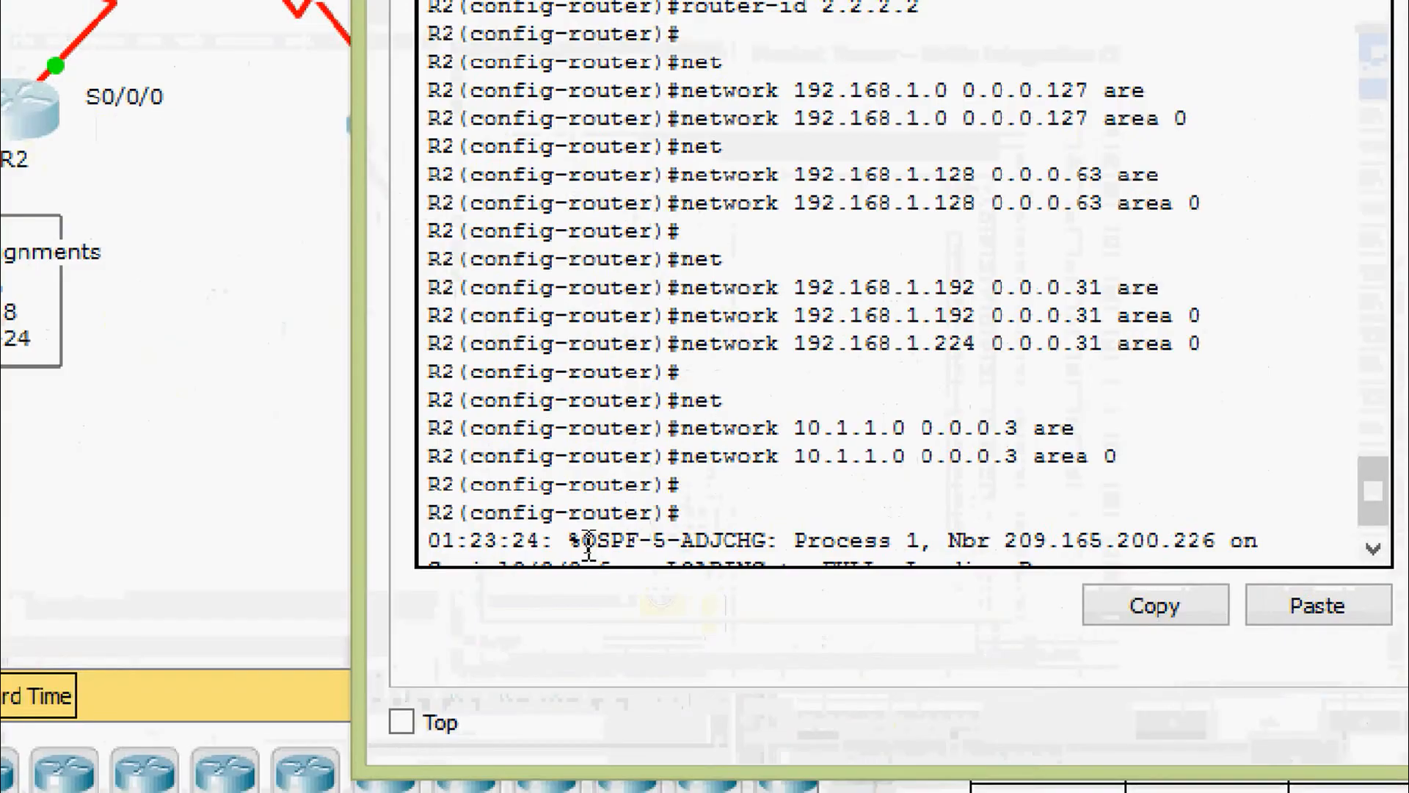
{"action": "key", "text": "Return"}
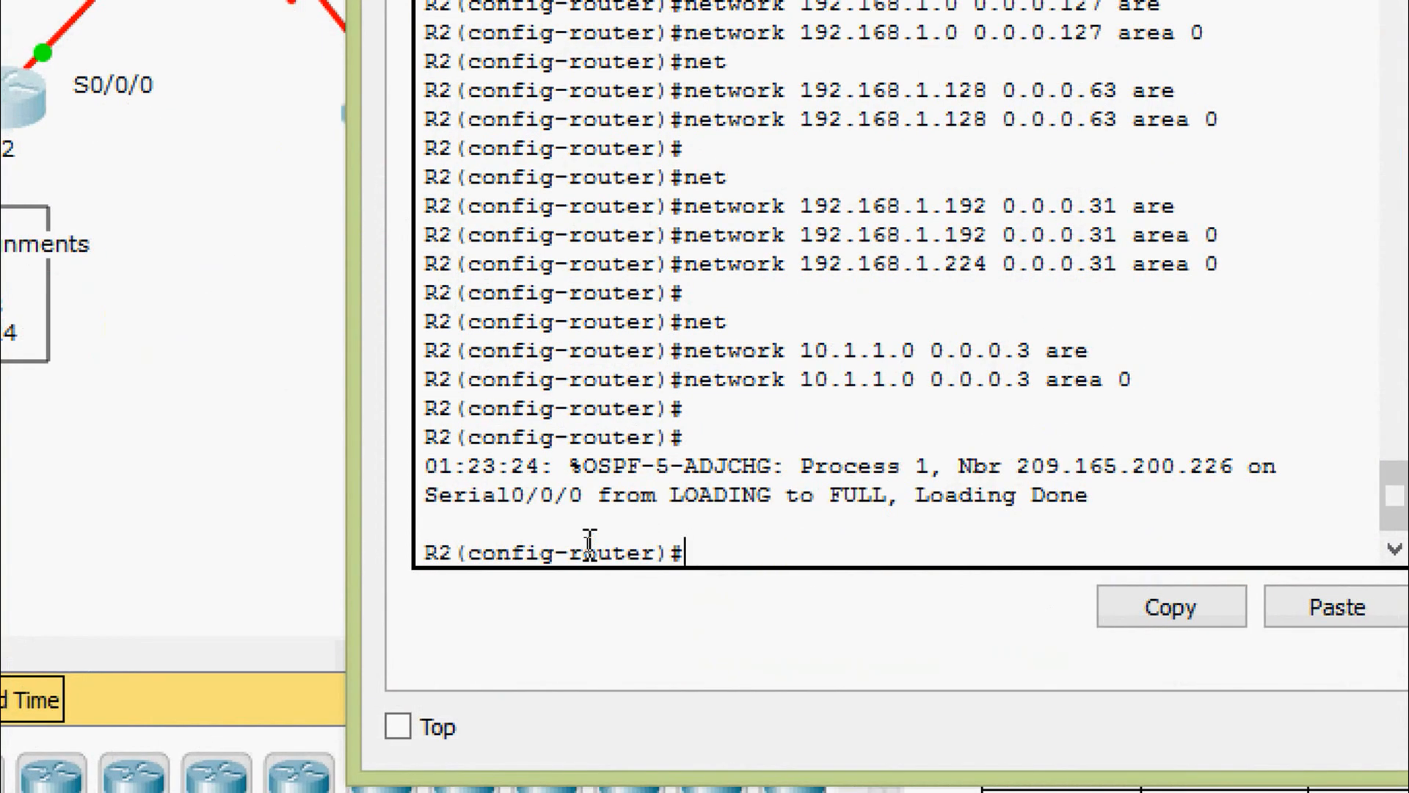
{"action": "key", "text": "ctrl+z"}
{"action": "key", "text": "Return"}
{"action": "key", "text": "Return"}
{"action": "key", "text": "Return"}
{"action": "type", "text": "conf"}
{"action": "key", "text": "Tab"}
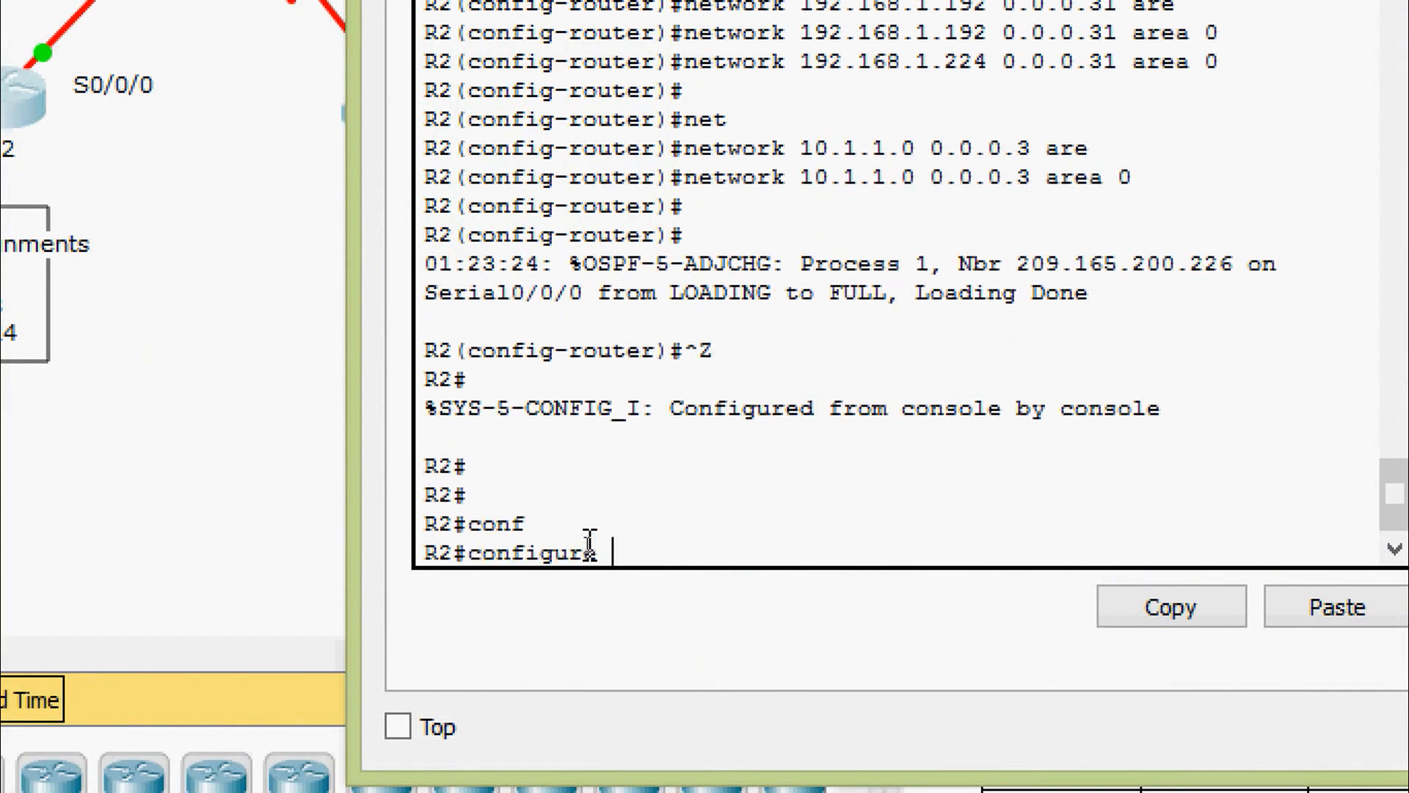
{"action": "type", "text": "t"}
{"action": "key", "text": "Tab"}
{"action": "key", "text": "Return"}
{"action": "key", "text": "Return"}
{"action": "key", "text": "Return"}
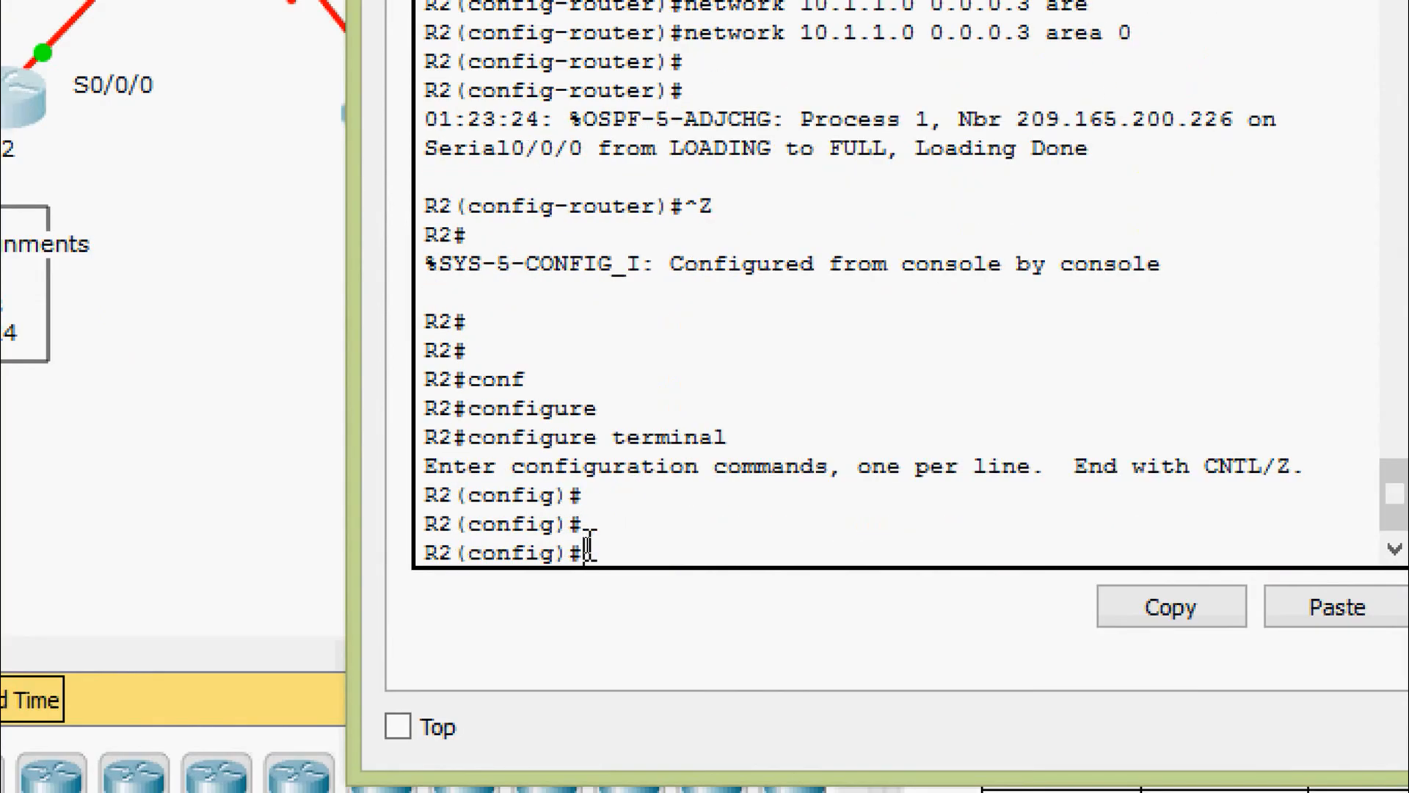
Add R2 subinterface G0/0.1 to OSPFv3 process 1 area 0
{"action": "type", "text": "inter"}
{"action": "key", "text": "Tab"}
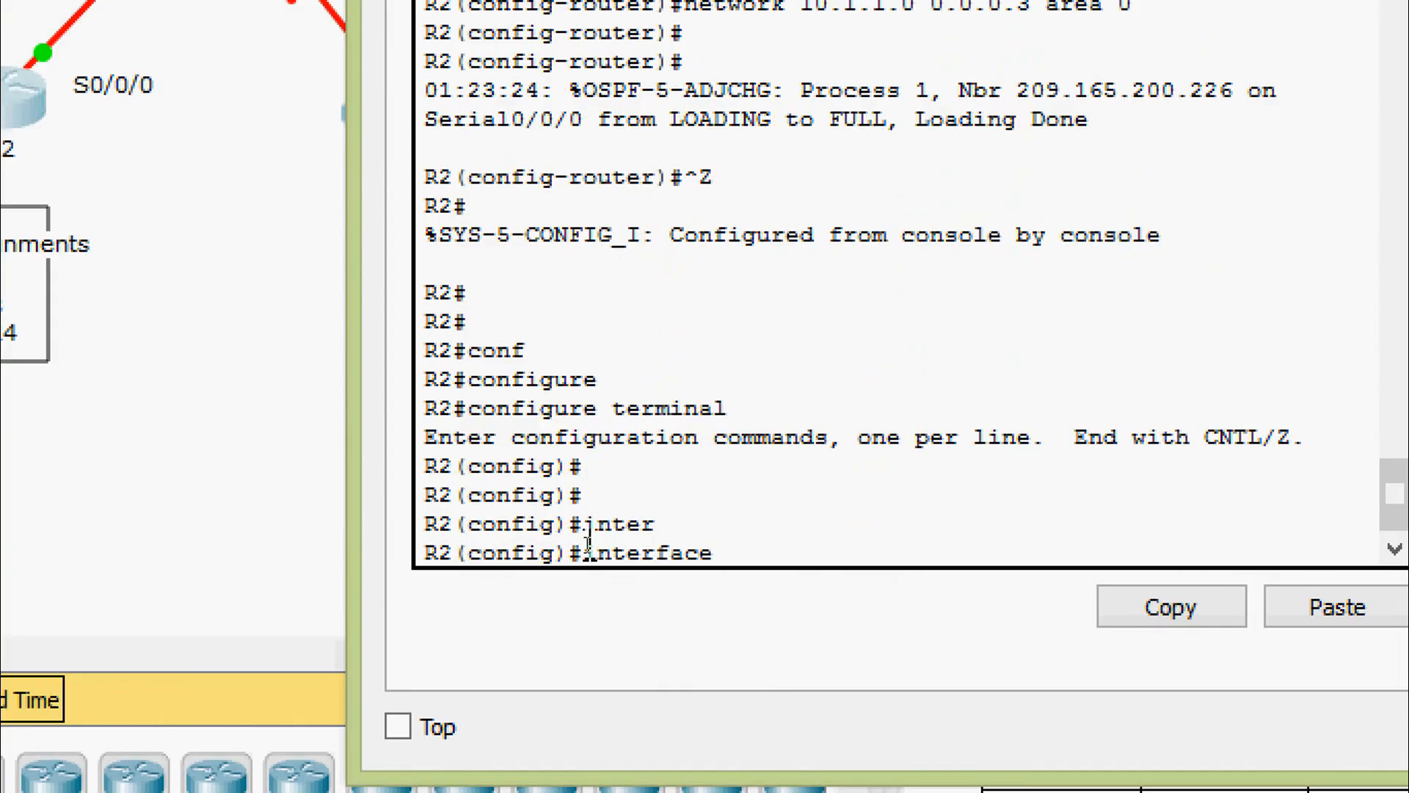
{"action": "type", "text": "gi"}
{"action": "key", "text": "Tab"}
{"action": "type", "text": "0/0."}
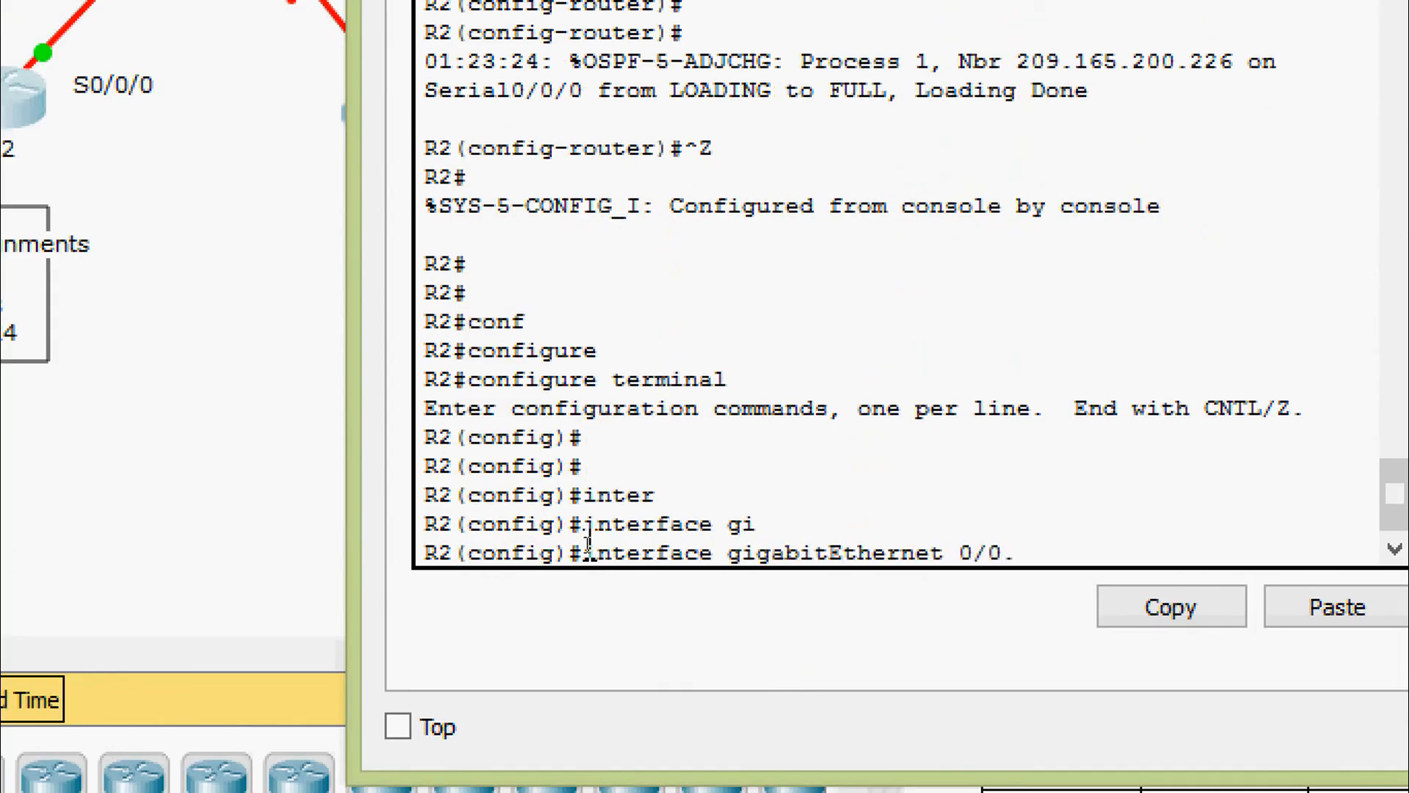
{"action": "type", "text": "1"}
{"action": "key", "text": "Return"}
{"action": "key", "text": "Return"}
{"action": "type", "text": "ipv"}
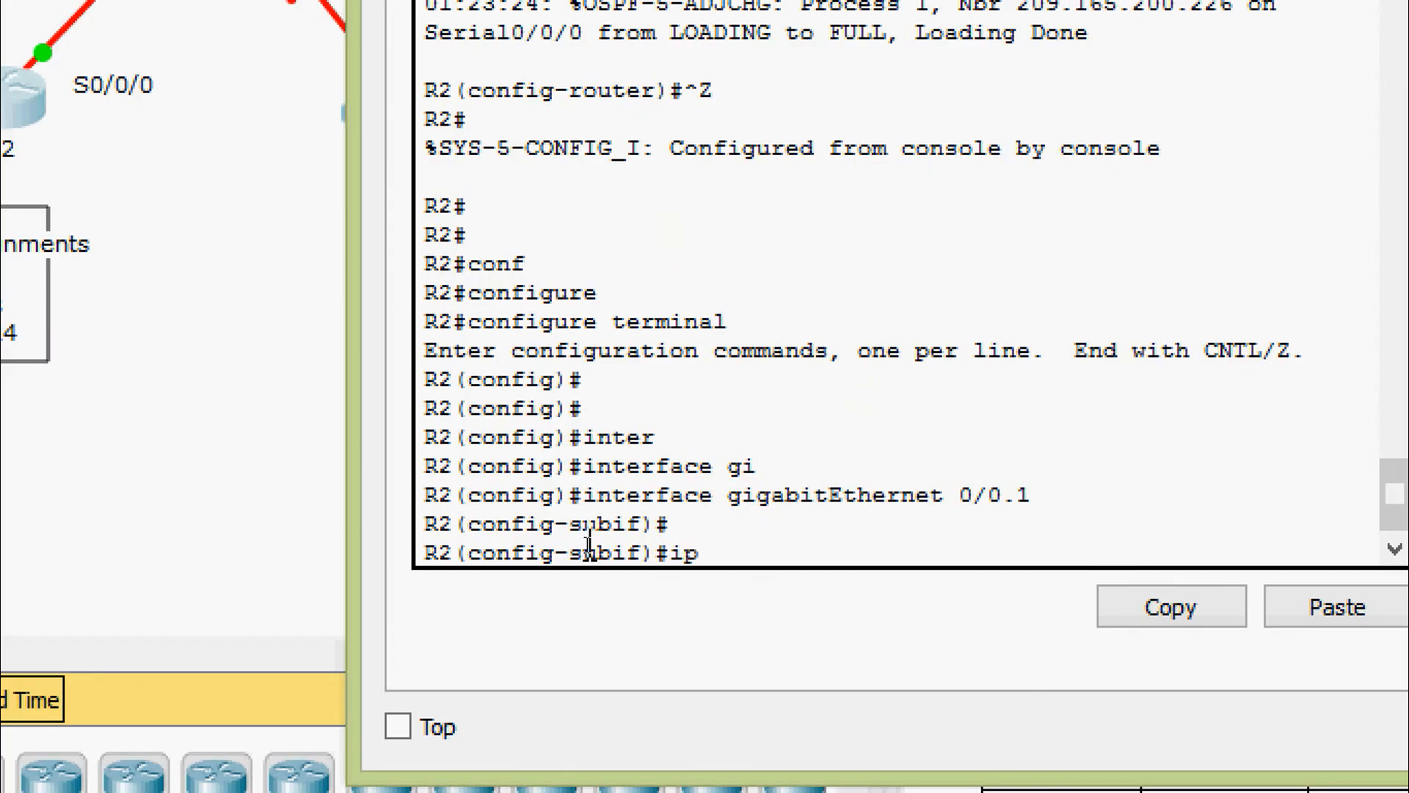
{"action": "key", "text": "Tab"}
{"action": "type", "text": "os"}
{"action": "key", "text": "Tab"}
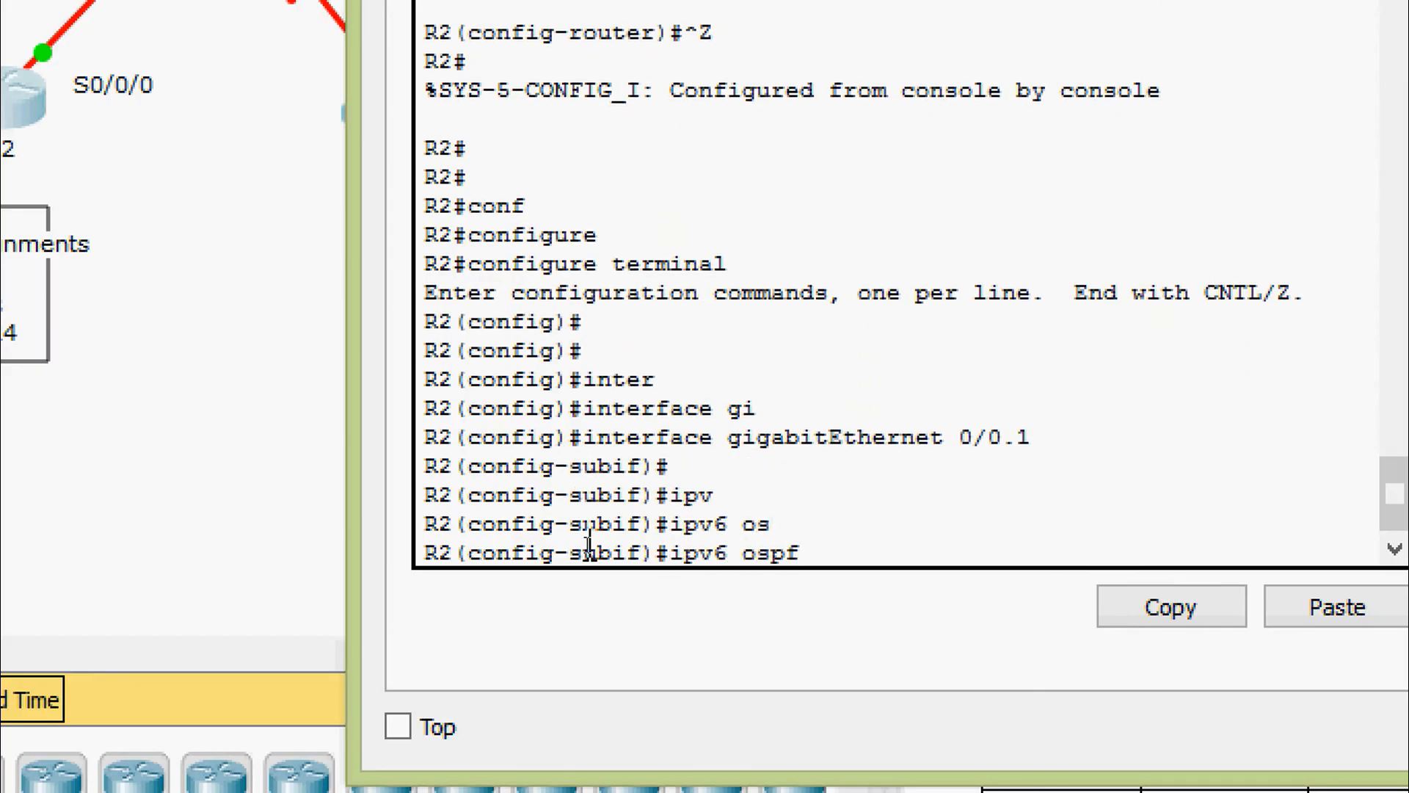
{"action": "type", "text": "1 are"}
{"action": "key", "text": "Tab"}
{"action": "type", "text": "0"}
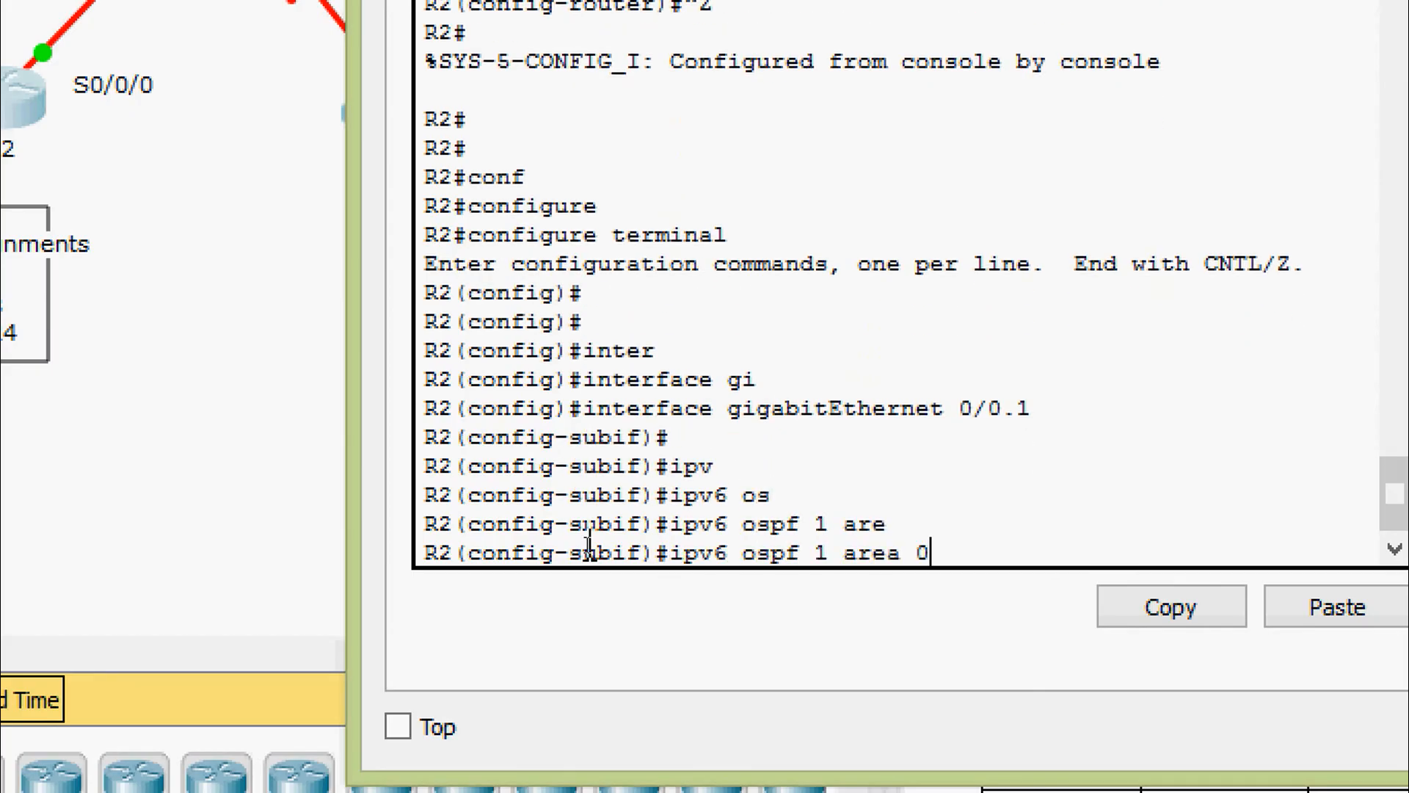
{"action": "key", "text": "Return"}
Add subinterfaces G0/0.15 and G0/0.25 to OSPFv3 area 0
{"action": "key", "text": "Up"}
{"action": "key", "text": "Up"}
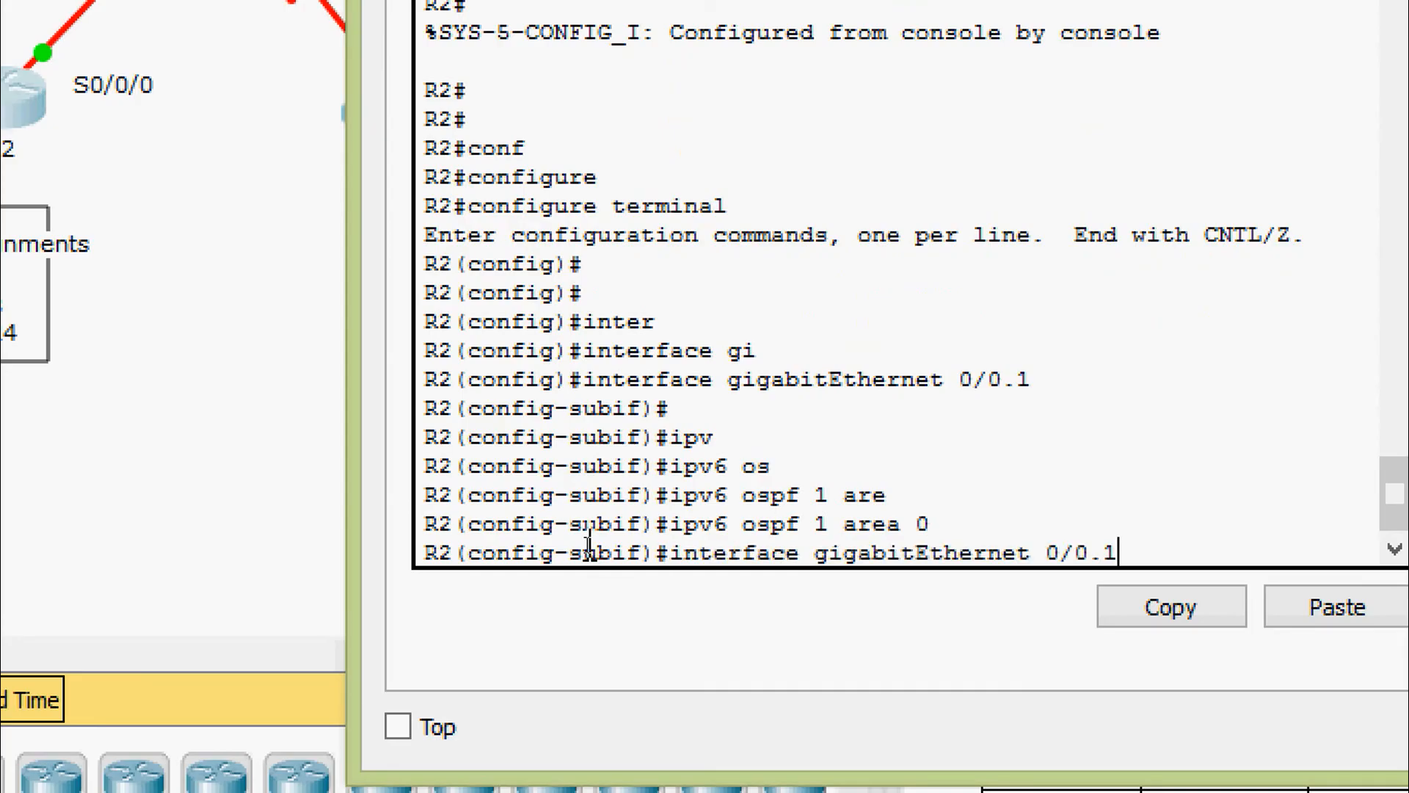
{"action": "type", "text": "5"}
{"action": "key", "text": "Return"}
{"action": "key", "text": "Up"}
{"action": "key", "text": "Up"}
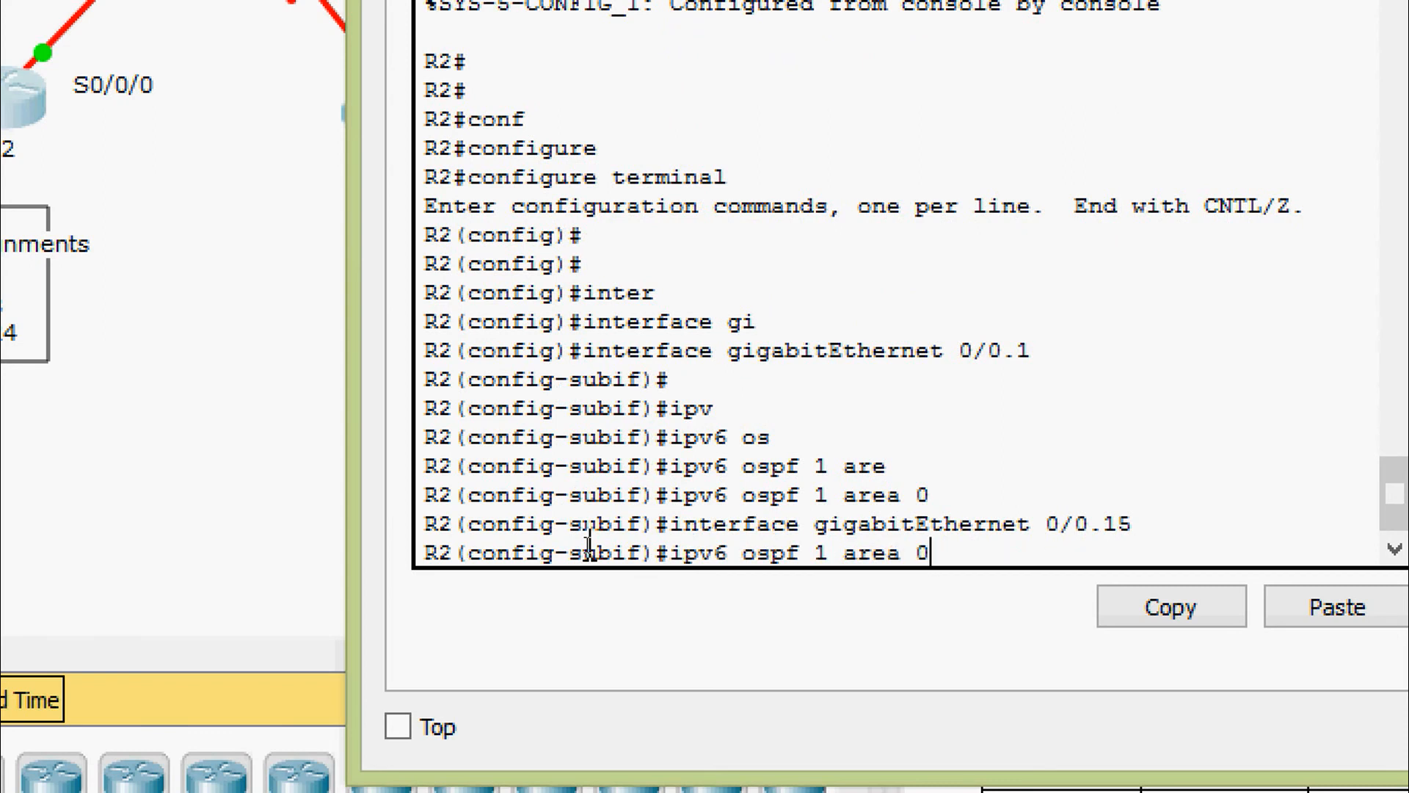
{"action": "key", "text": "Return"}
{"action": "key", "text": "Return"}
{"action": "key", "text": "Up"}
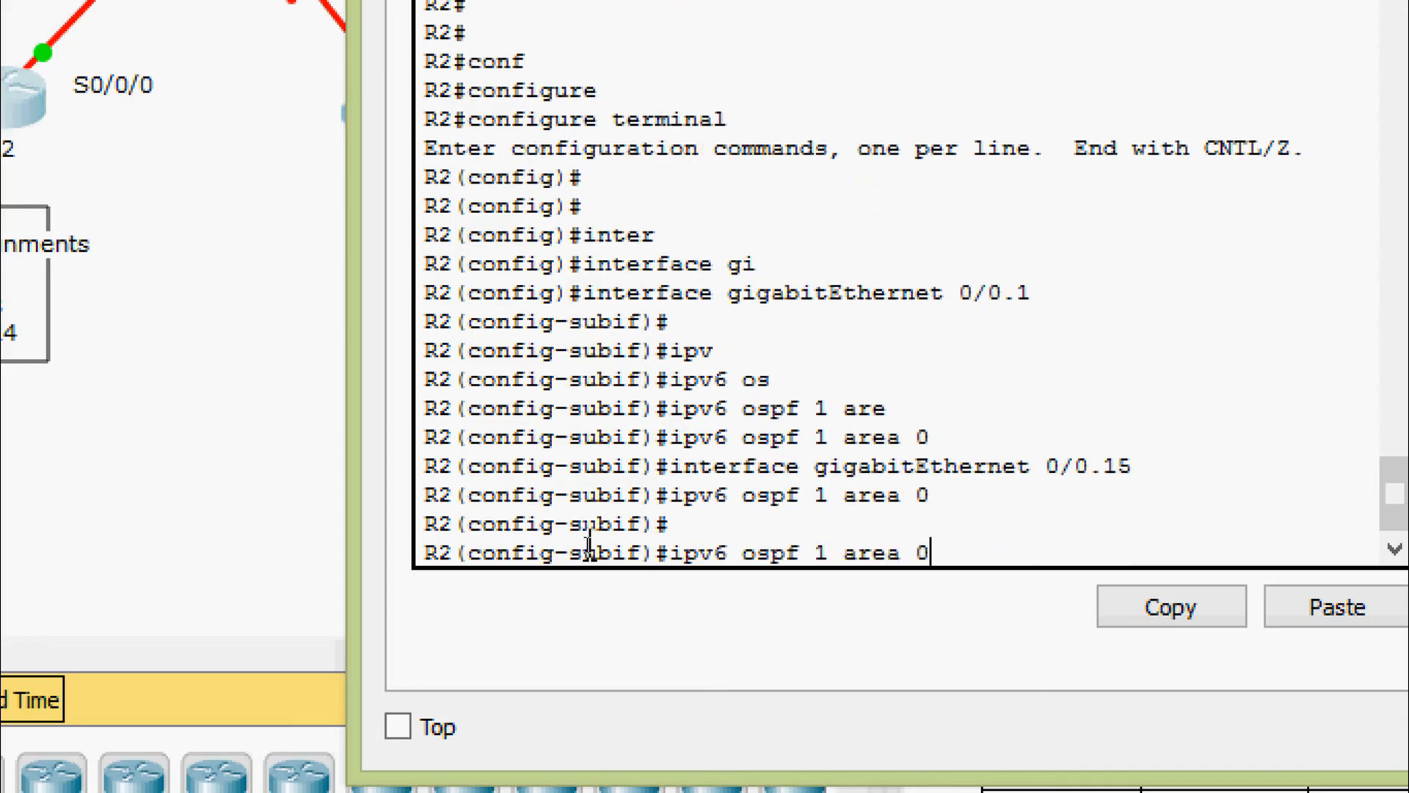
{"action": "key", "text": "Up"}
{"action": "key", "text": "BackSpace"}
{"action": "key", "text": "BackSpace"}
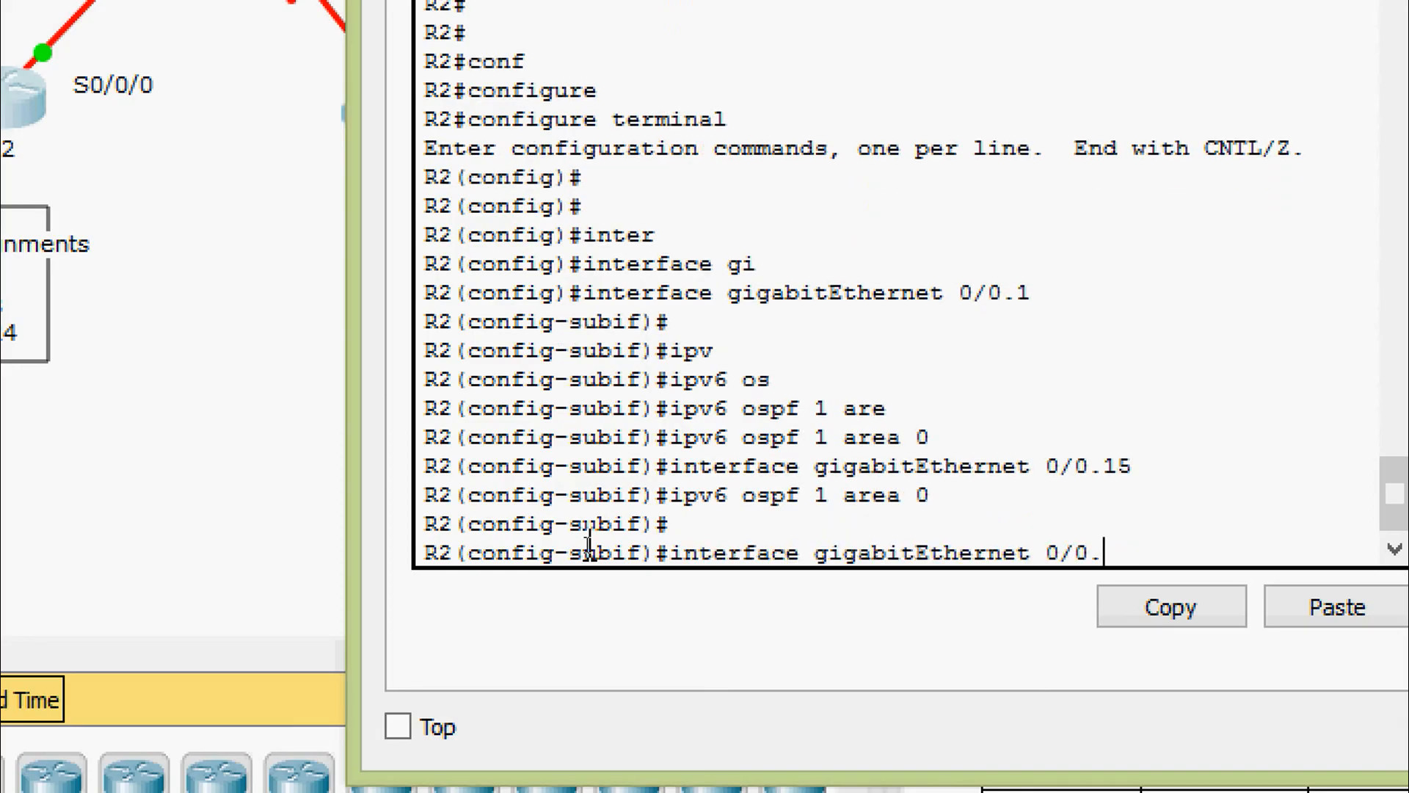
{"action": "type", "text": "25"}
{"action": "key", "text": "Return"}
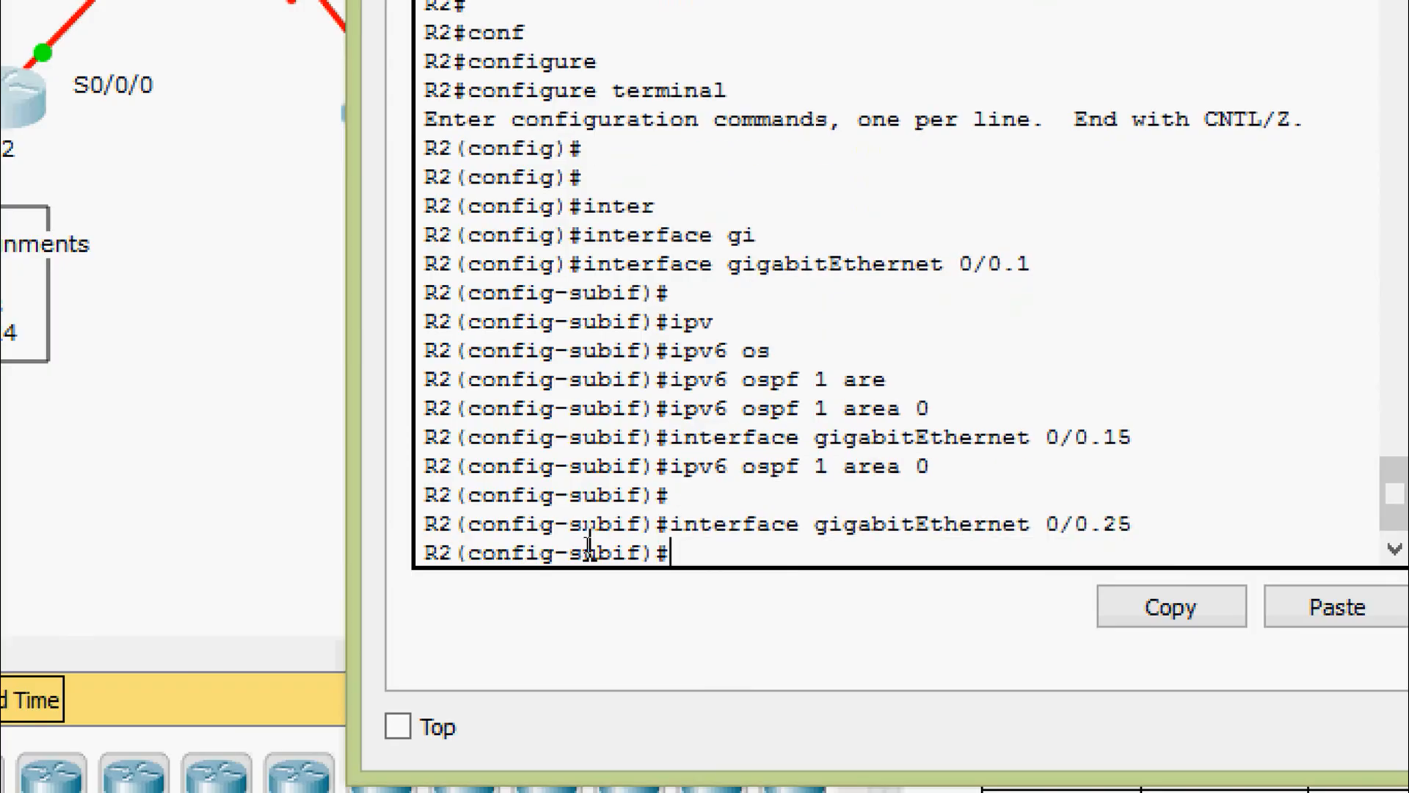
{"action": "key", "text": "Up"}
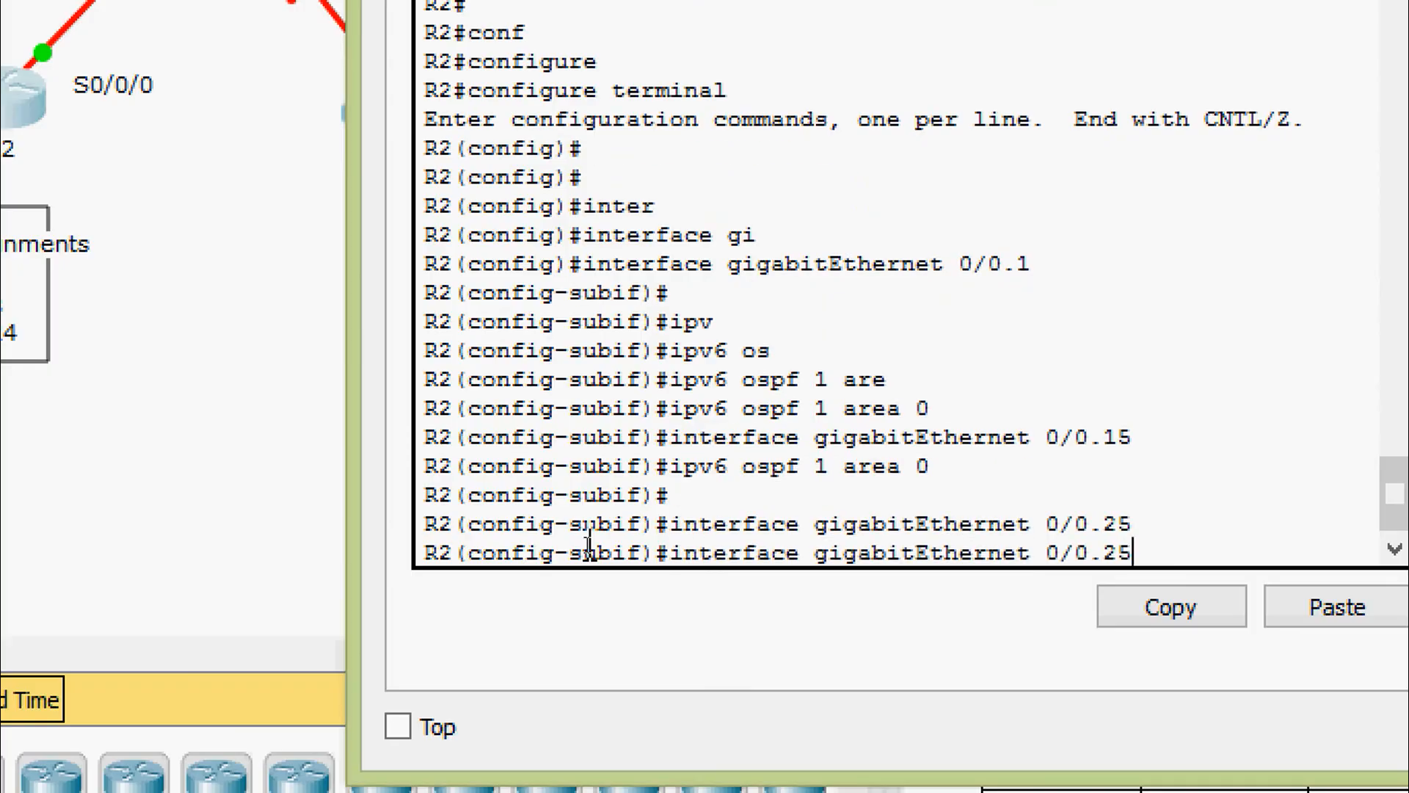
{"action": "key", "text": "Up"}
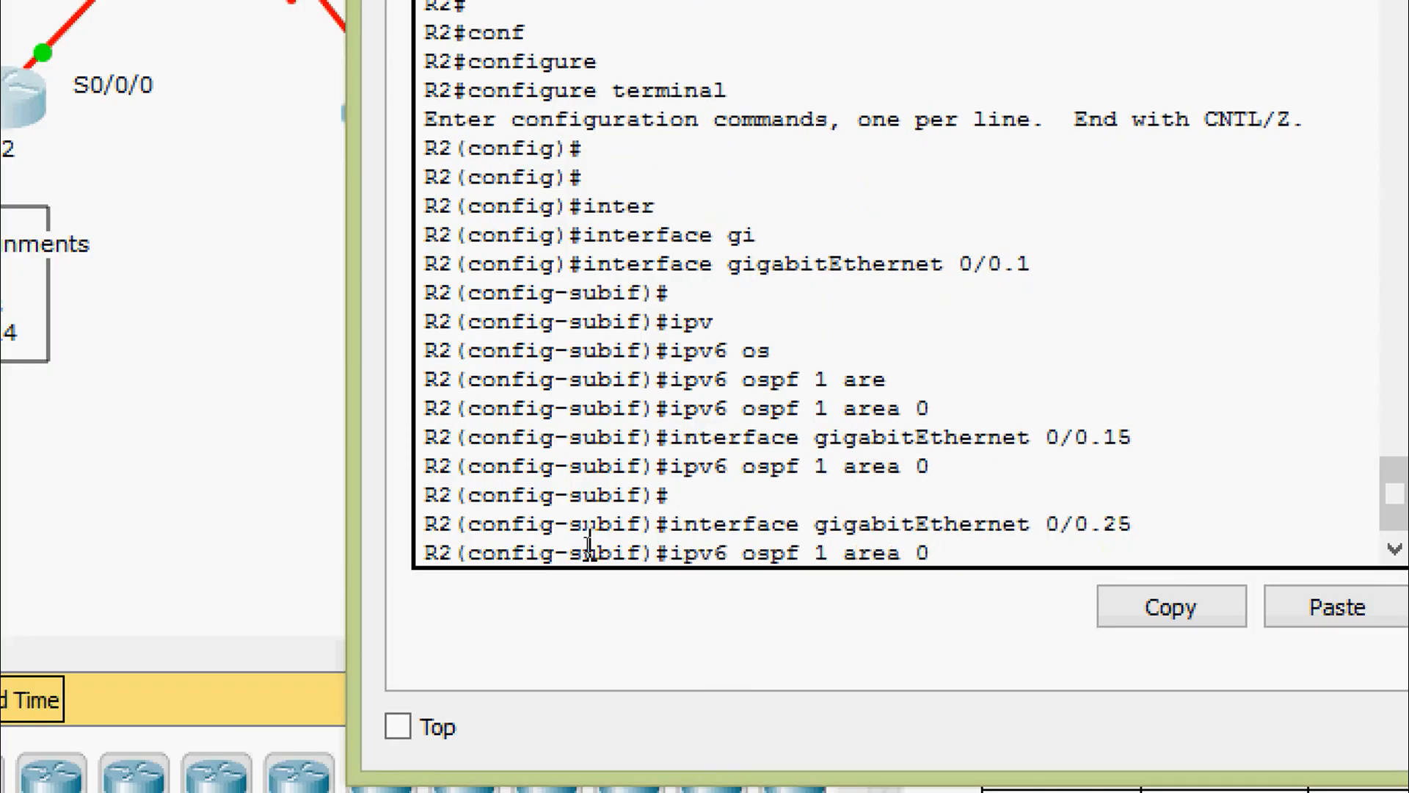
{"action": "key", "text": "Return"}
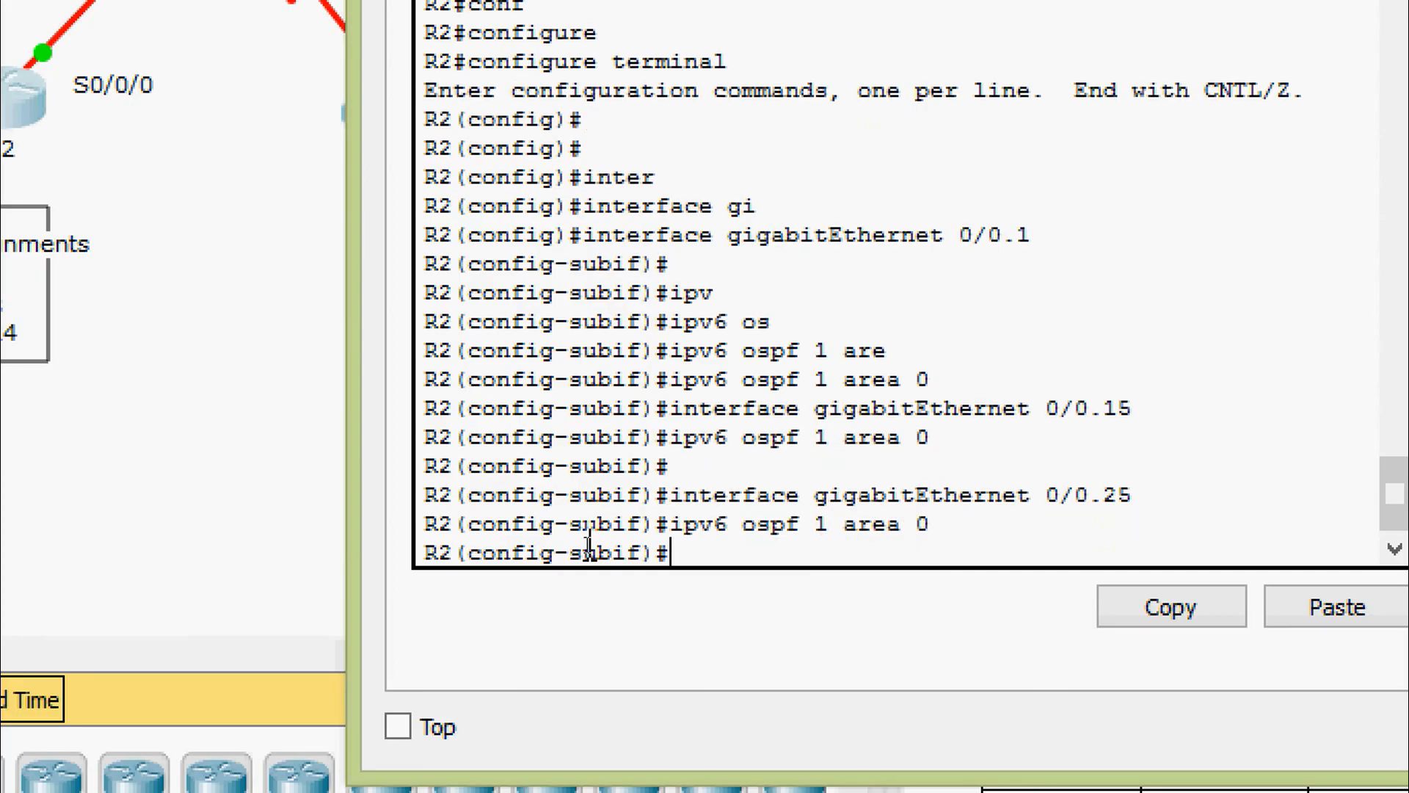
Add subinterface G0/0.99 to OSPFv3 area 0 and exit to global configuration
{"action": "key", "text": "Up"}
{"action": "key", "text": "Up"}
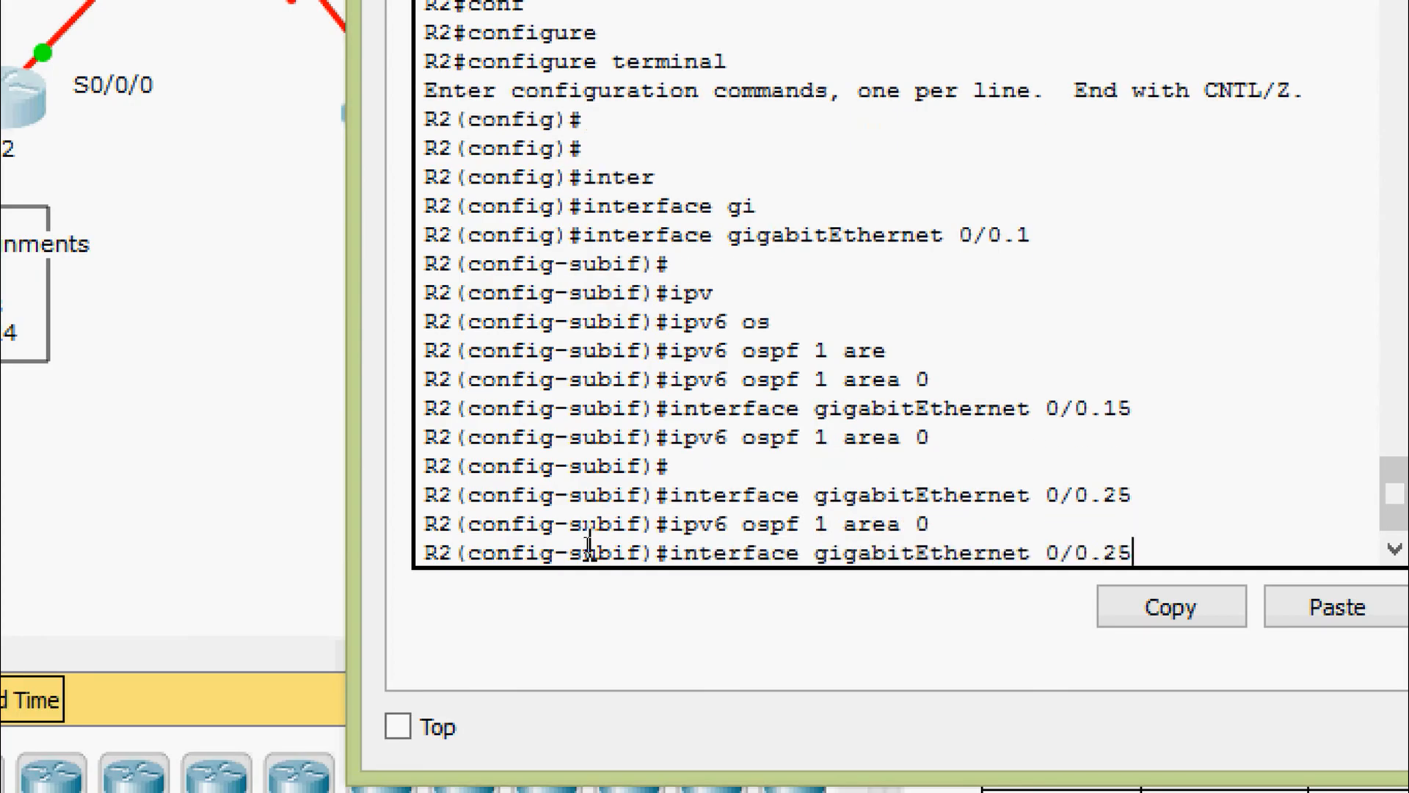
{"action": "key", "text": "BackSpace"}
{"action": "key", "text": "BackSpace"}
{"action": "type", "text": "99"}
{"action": "key", "text": "Return"}
{"action": "key", "text": "Up"}
{"action": "key", "text": "Up"}
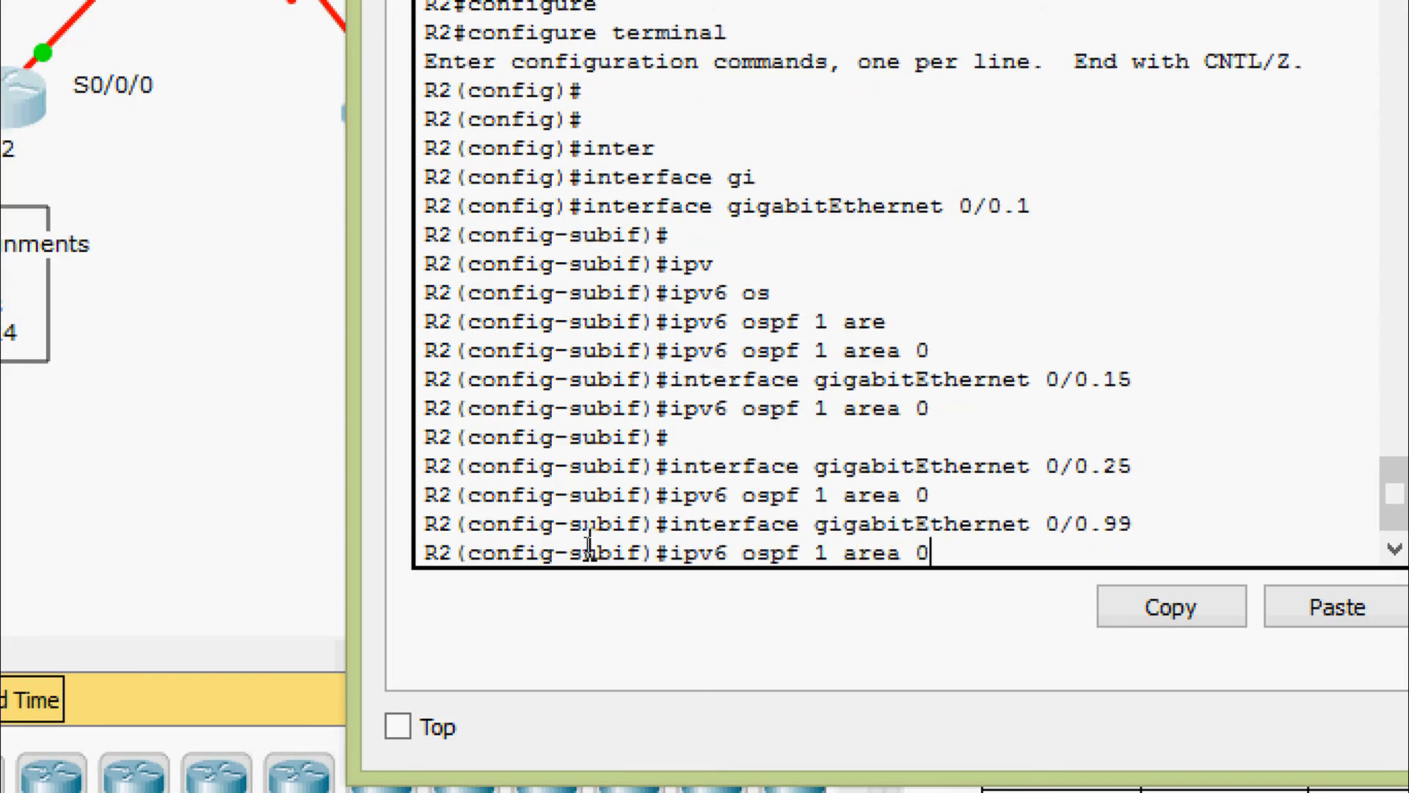
{"action": "key", "text": "Return"}
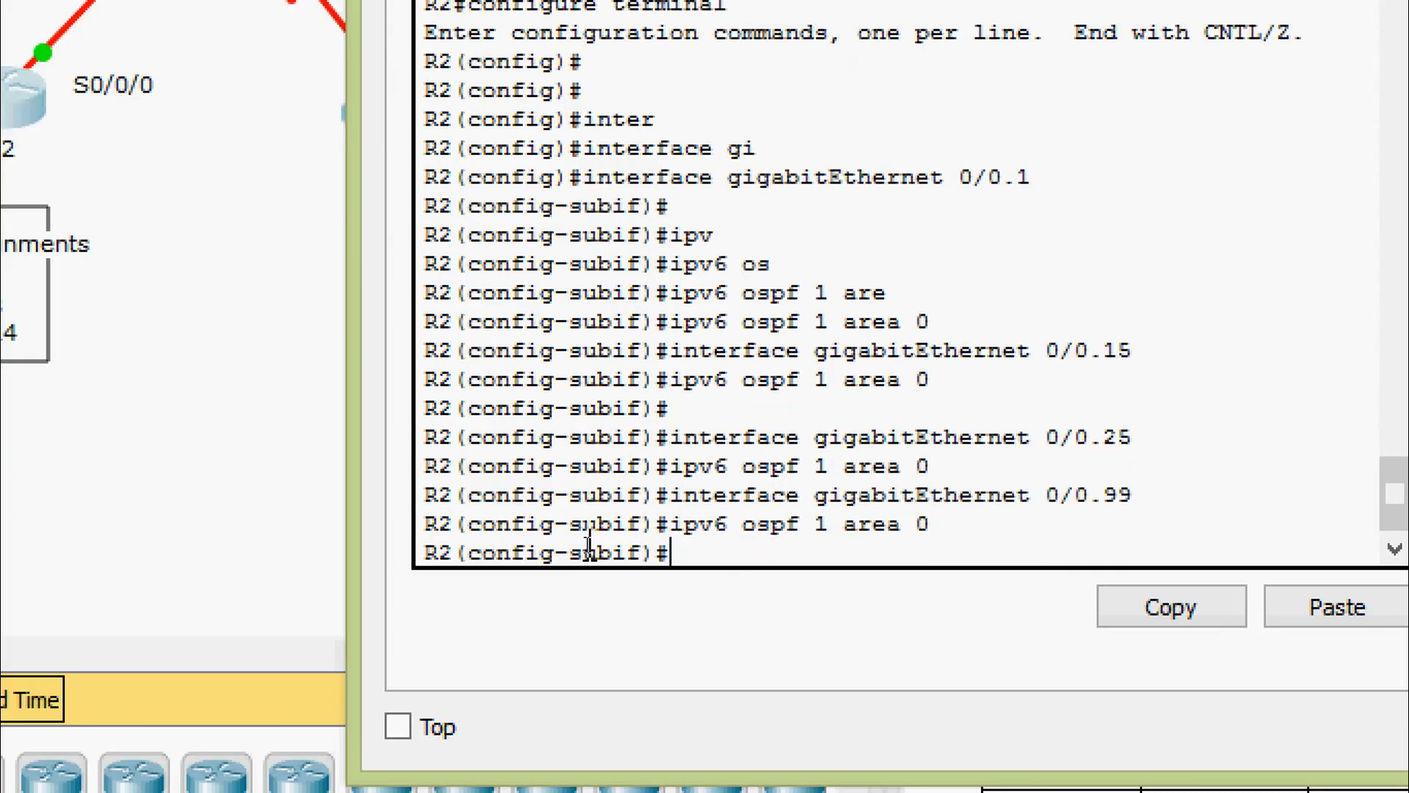
{"action": "type", "text": "exit"}
{"action": "key", "text": "Return"}
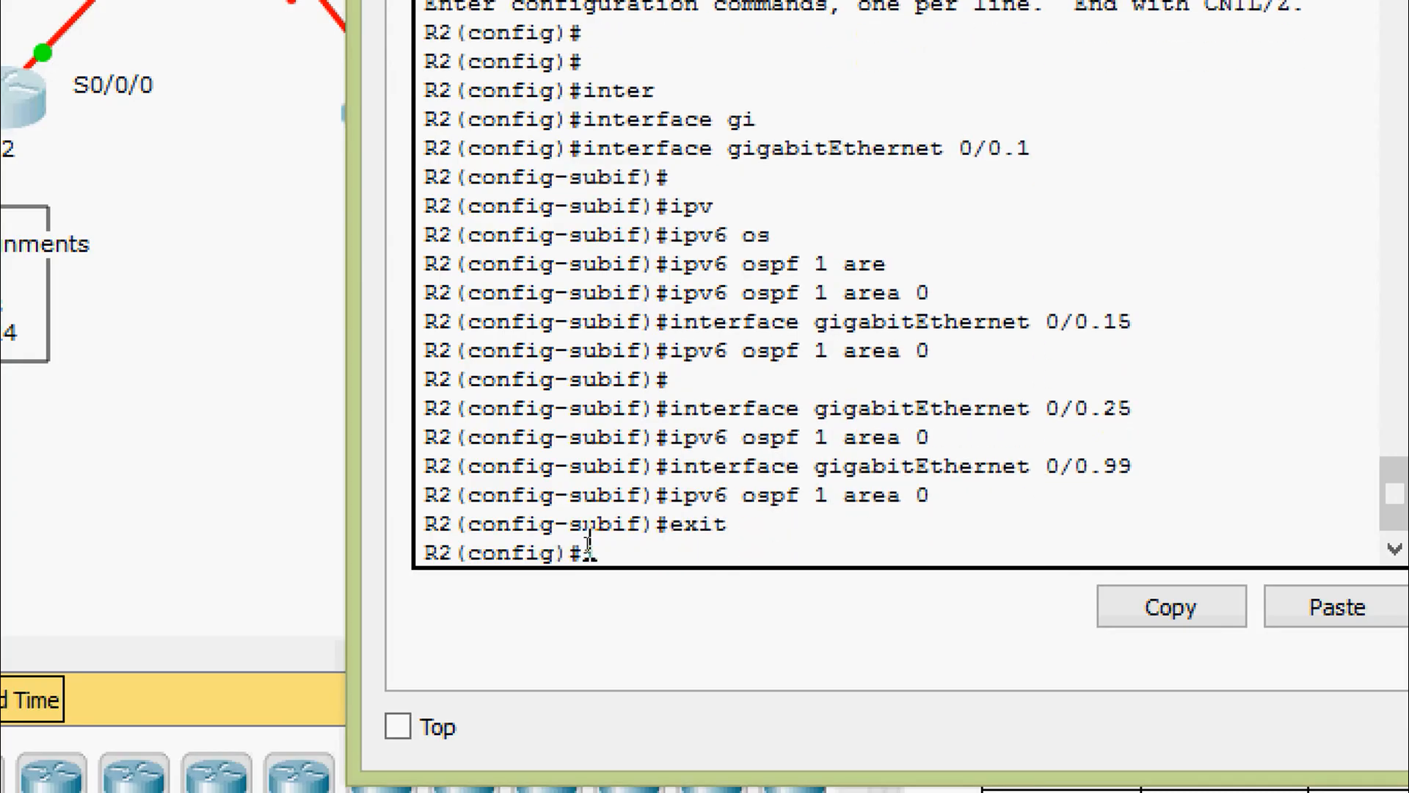
{"action": "type", "text": "inter"}
{"action": "key", "text": "Tab"}
Enable OSPFv3 process 1 area 0 on R2's Serial0/0/0 with ipv6 ospf 1 area 0
{"action": "type", "text": "ser"}
{"action": "key", "text": "Tab"}
{"action": "type", "text": "0/0/0"}
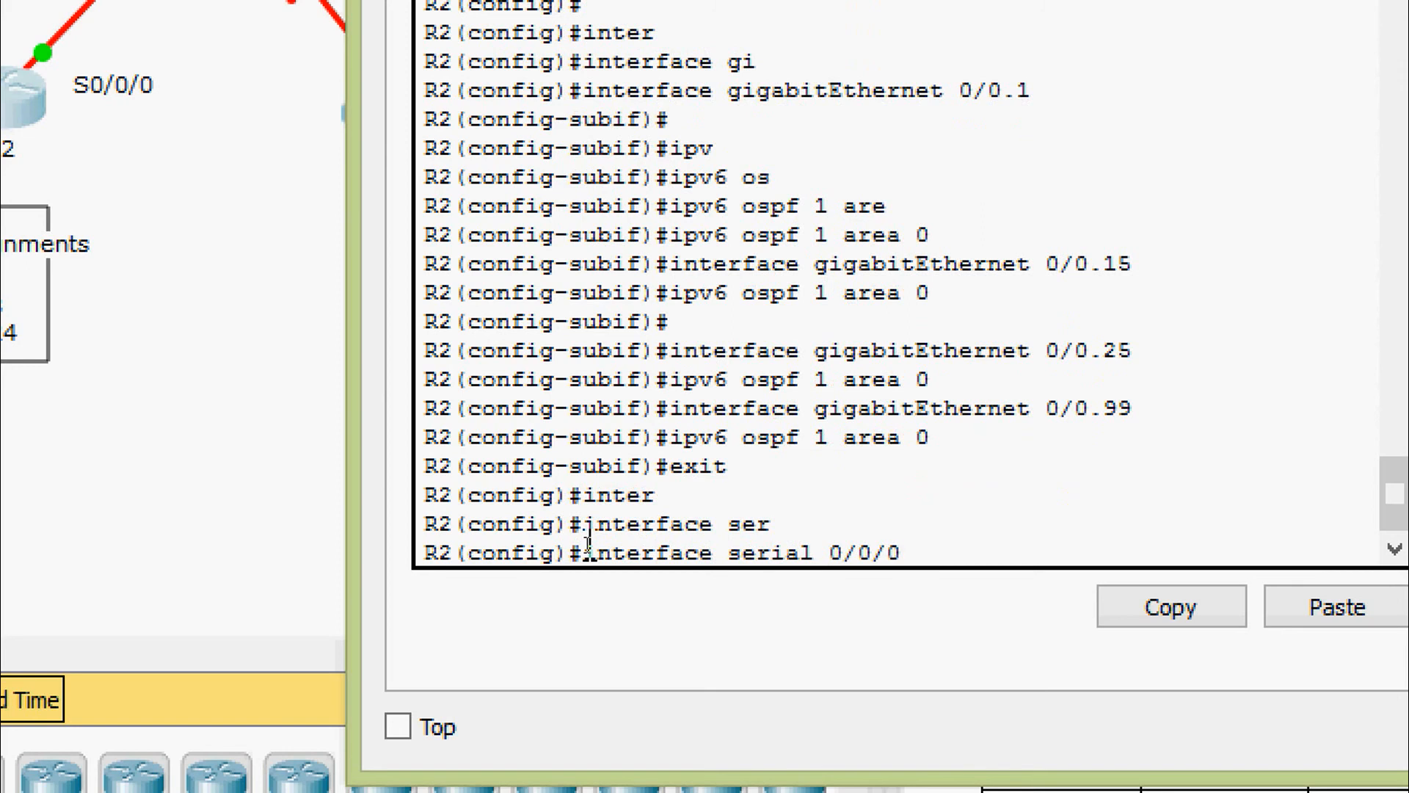
{"action": "key", "text": "Return"}
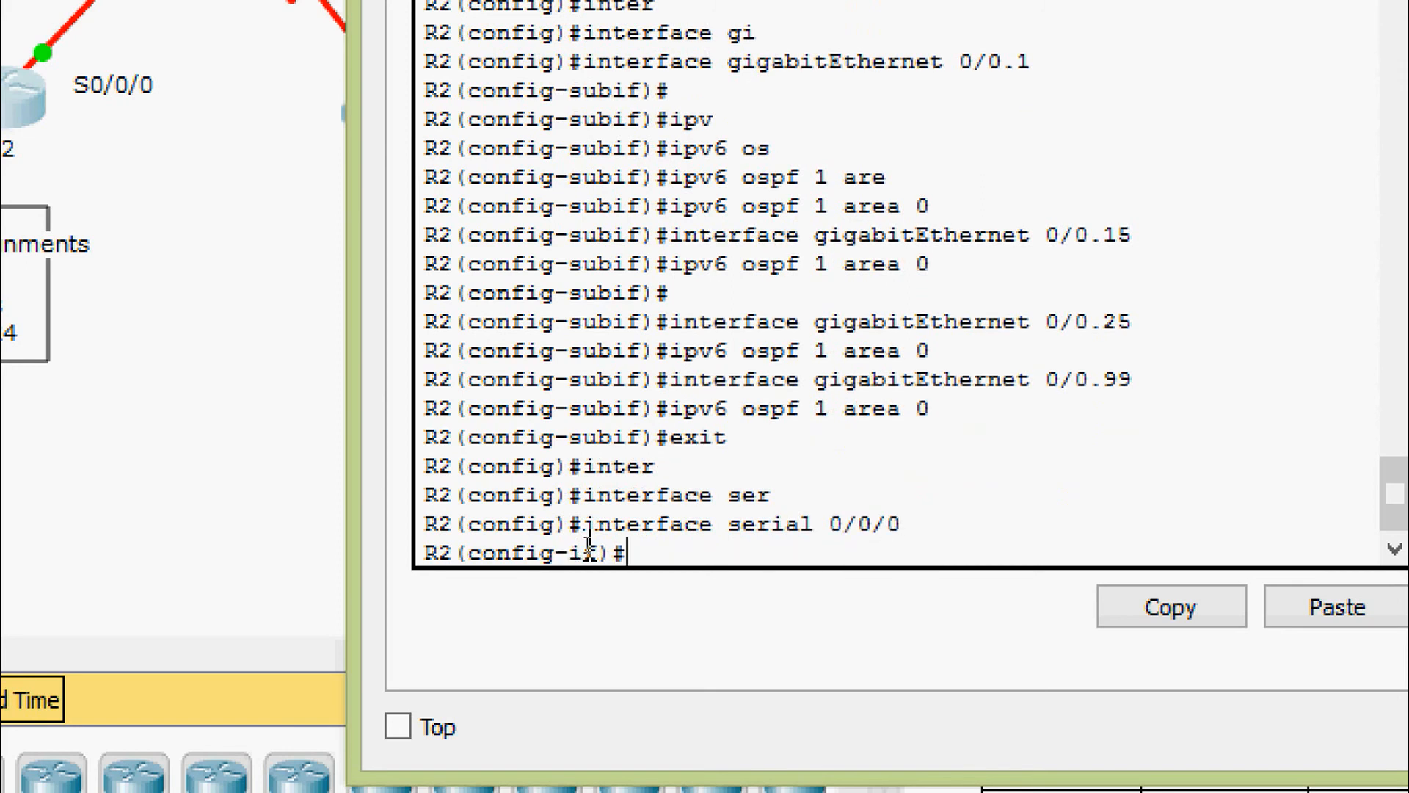
{"action": "type", "text": "ipv"}
{"action": "key", "text": "Tab"}
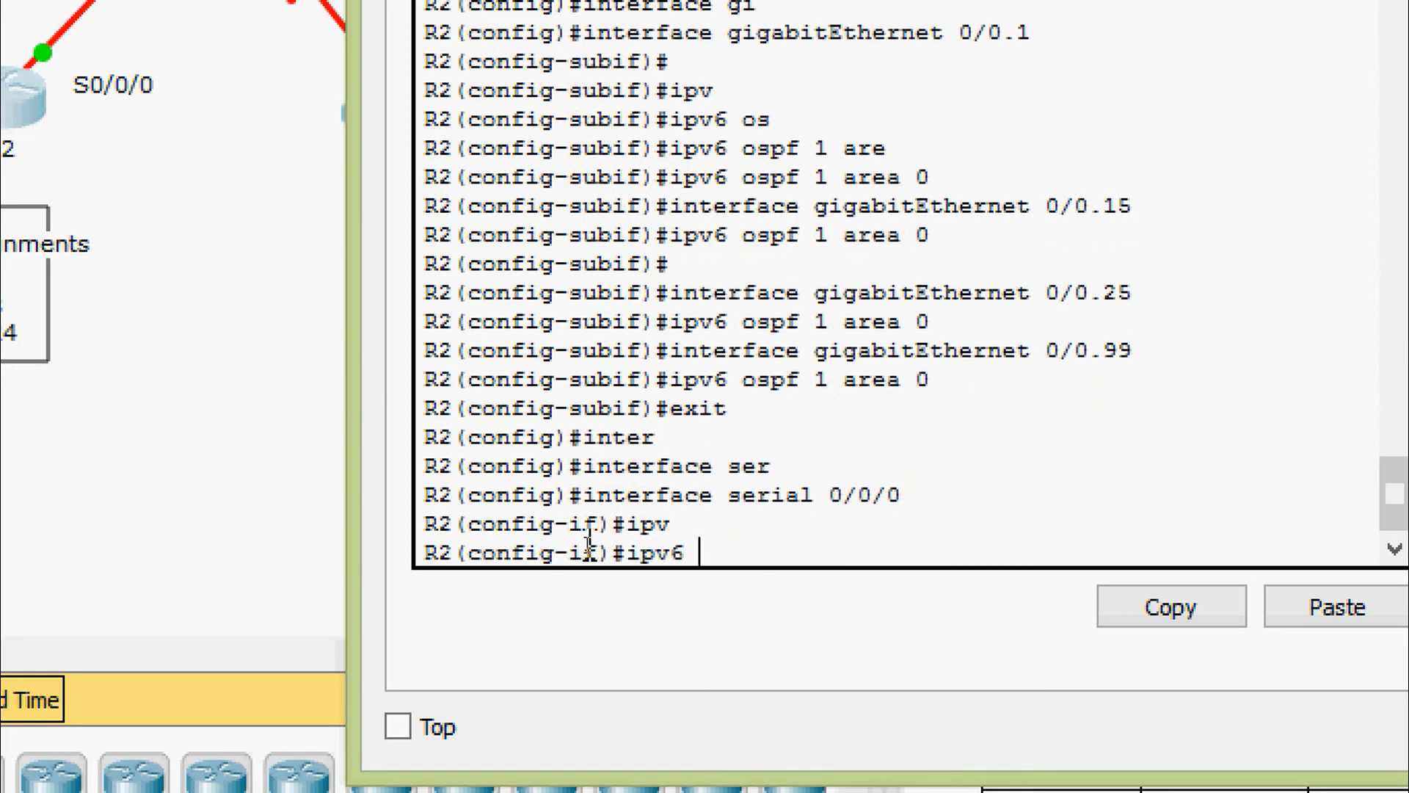
{"action": "type", "text": "os"}
{"action": "key", "text": "Tab"}
{"action": "type", "text": "1"}
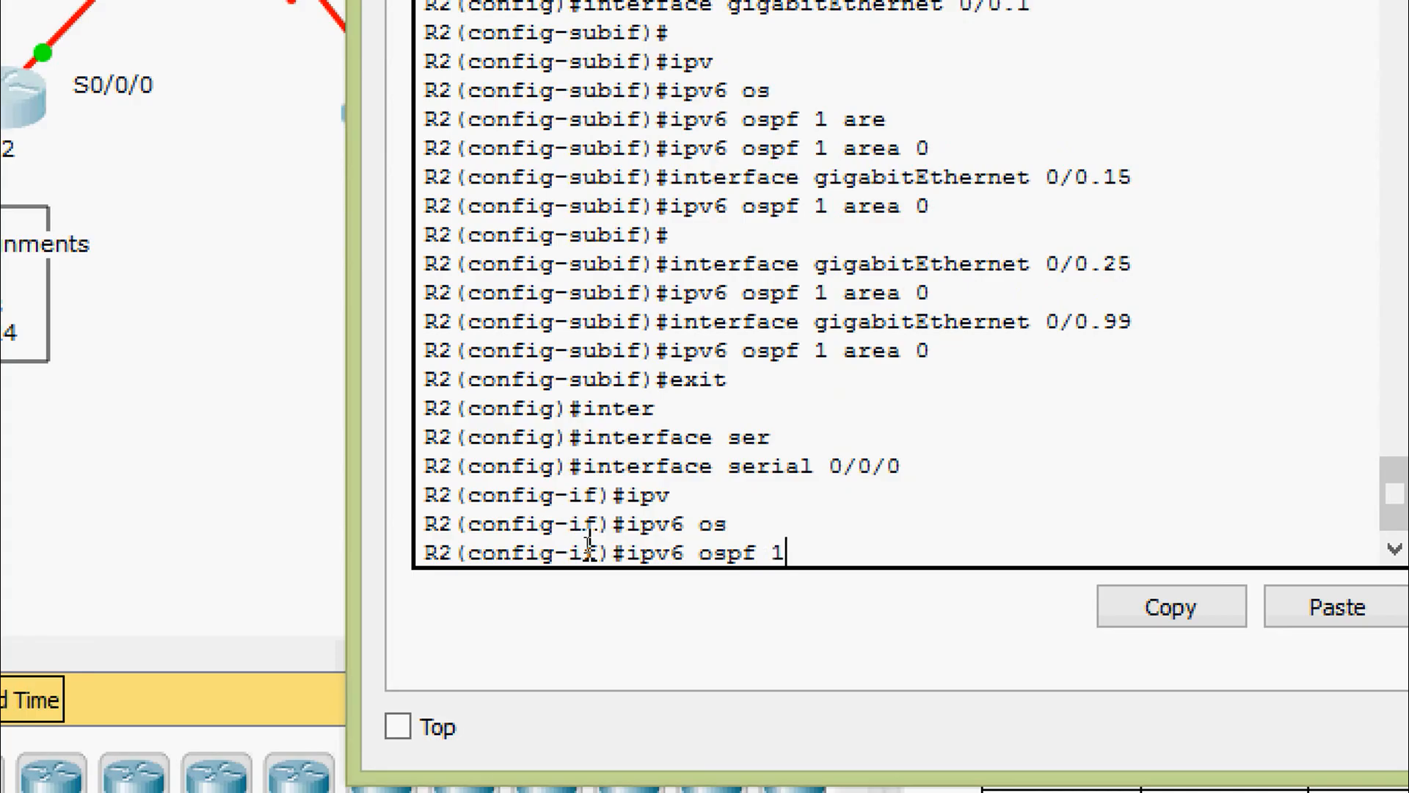
{"action": "type", "text": " are"}
{"action": "key", "text": "Tab"}
{"action": "type", "text": "0"}
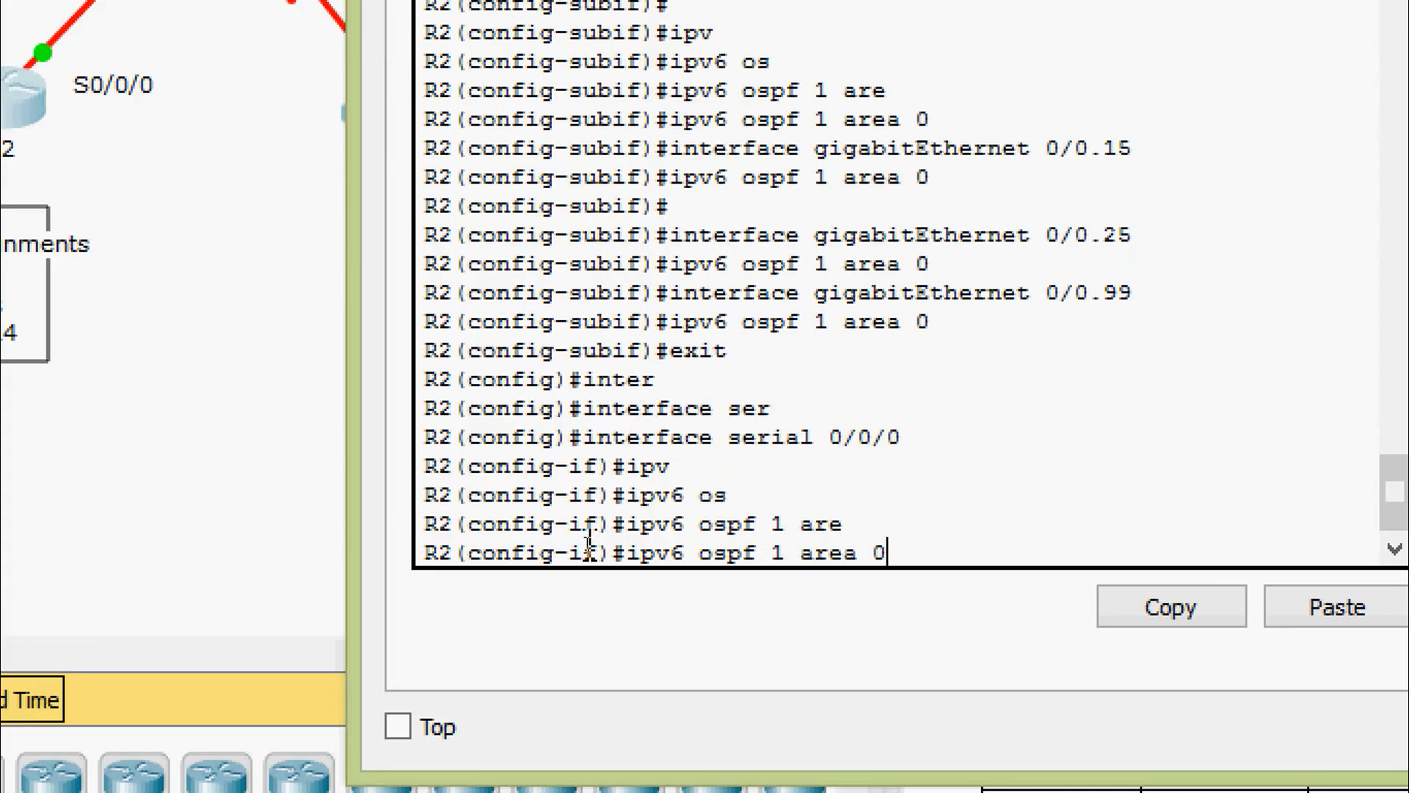
{"action": "key", "text": "Return"}
{"action": "key", "text": "Return"}
{"action": "type", "text": "exit"}
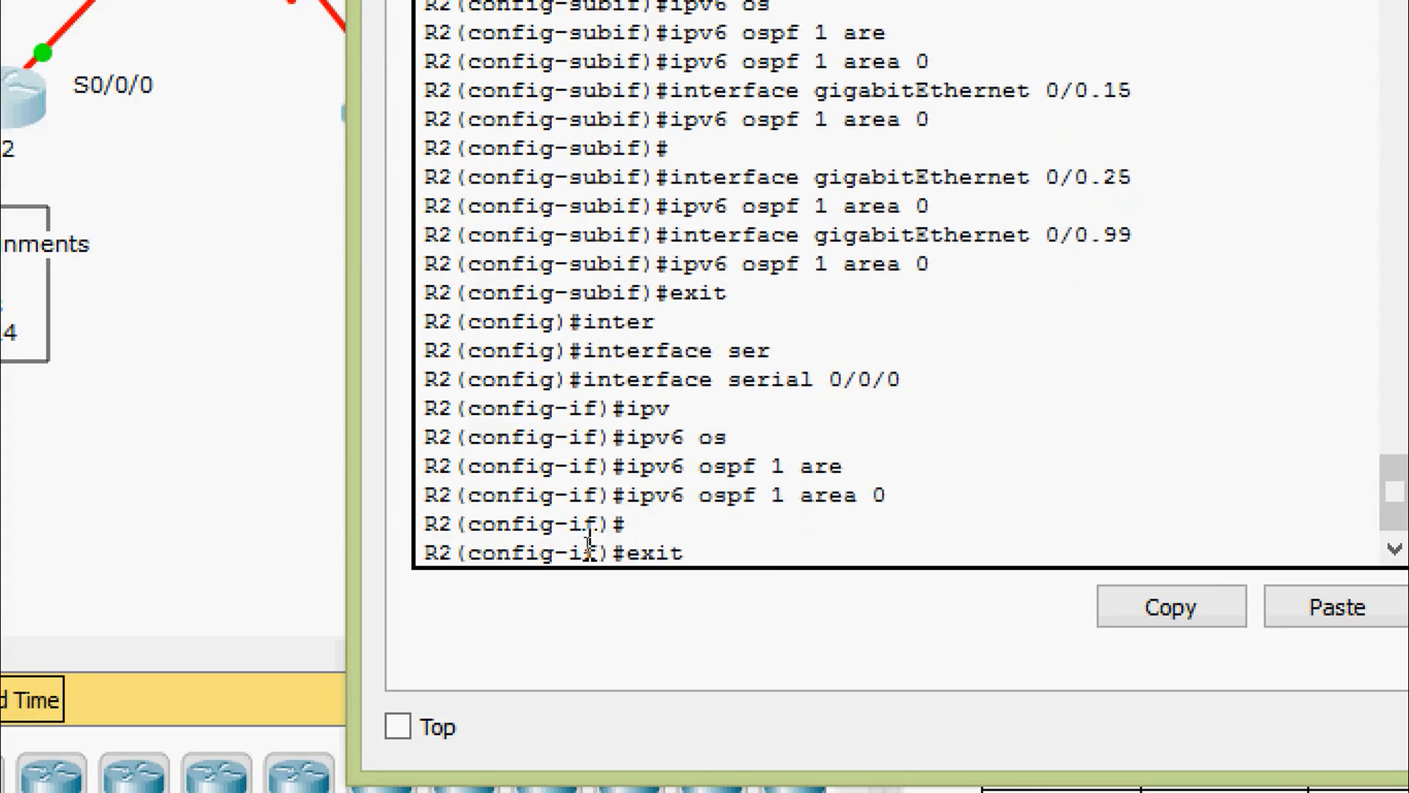
{"action": "key", "text": "Return"}
{"action": "key", "text": "Return"}
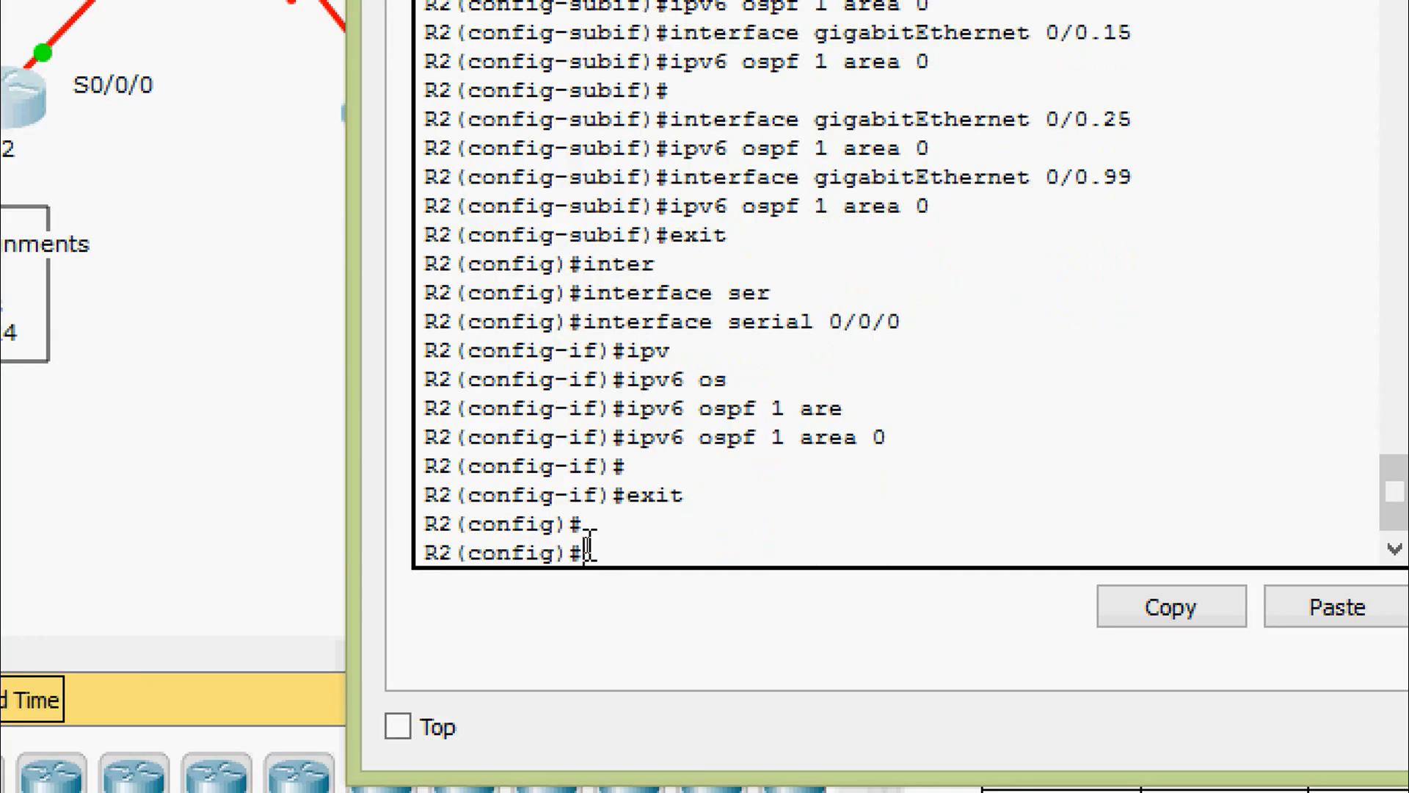
Start the OSPFv3 routing process with ipv6 router ospf 1 in global configuration
{"action": "type", "text": "ipv"}
{"action": "key", "text": "Tab"}
{"action": "type", "text": "os"}
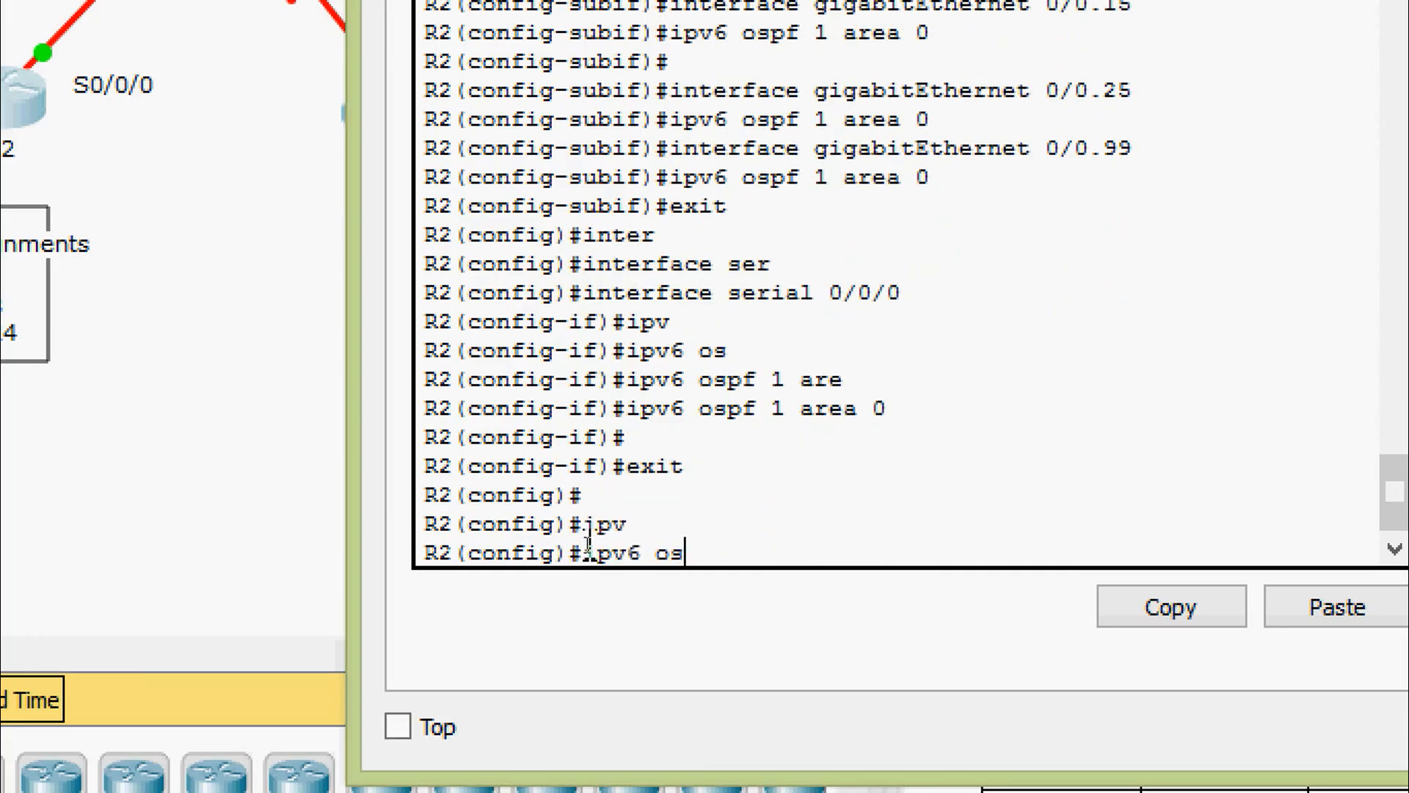
{"action": "key", "text": "Tab"}
{"action": "type", "text": "pf"}
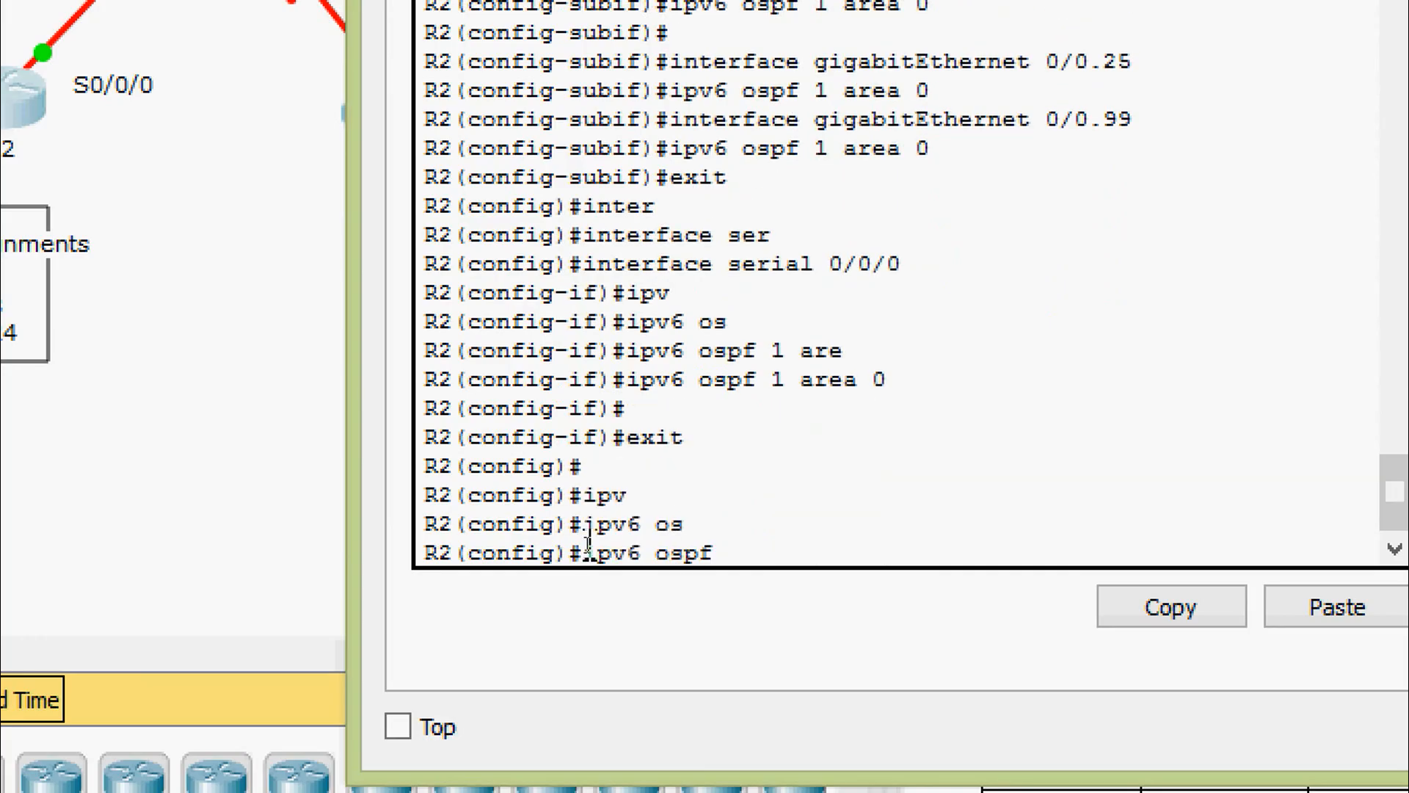
{"action": "key", "text": "Tab"}
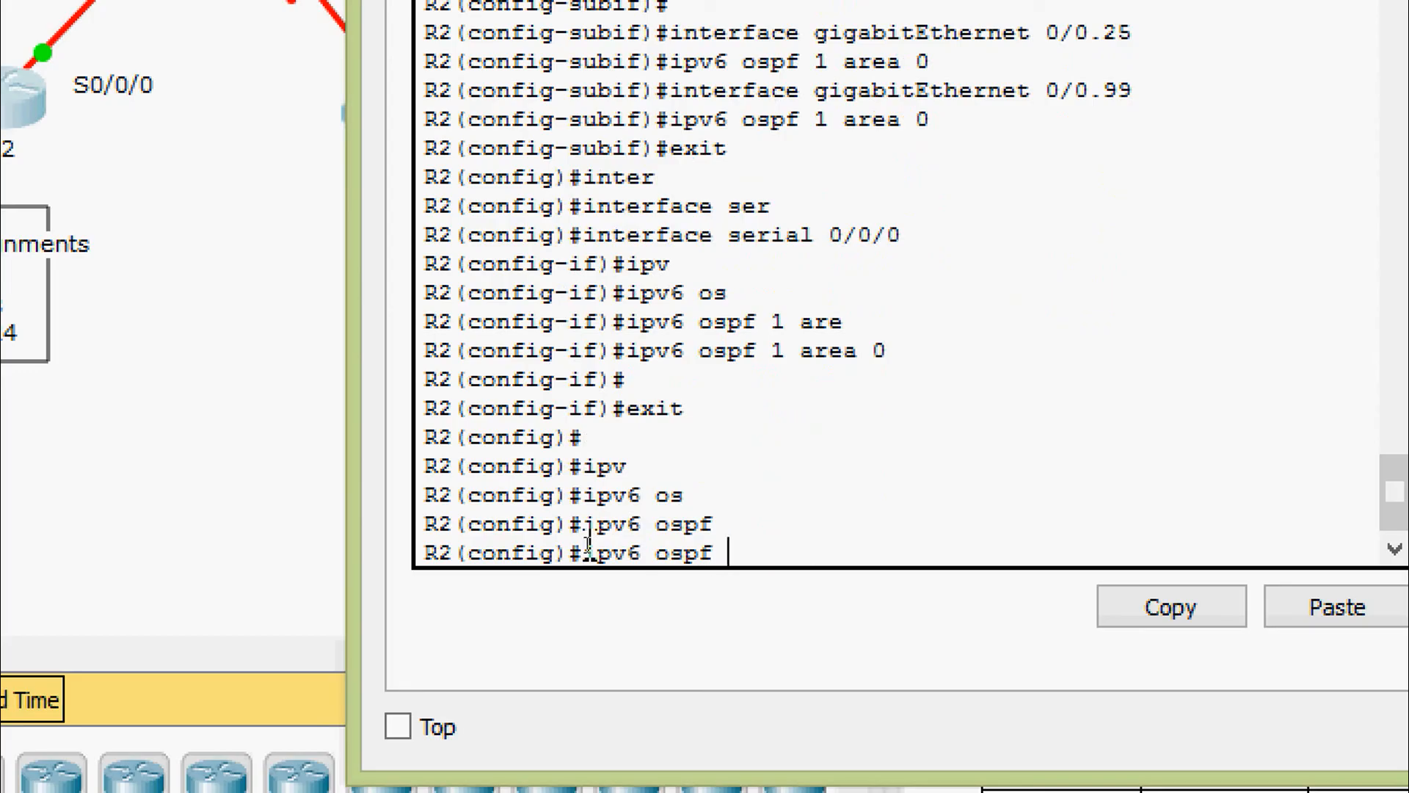
{"action": "type", "text": "?"}
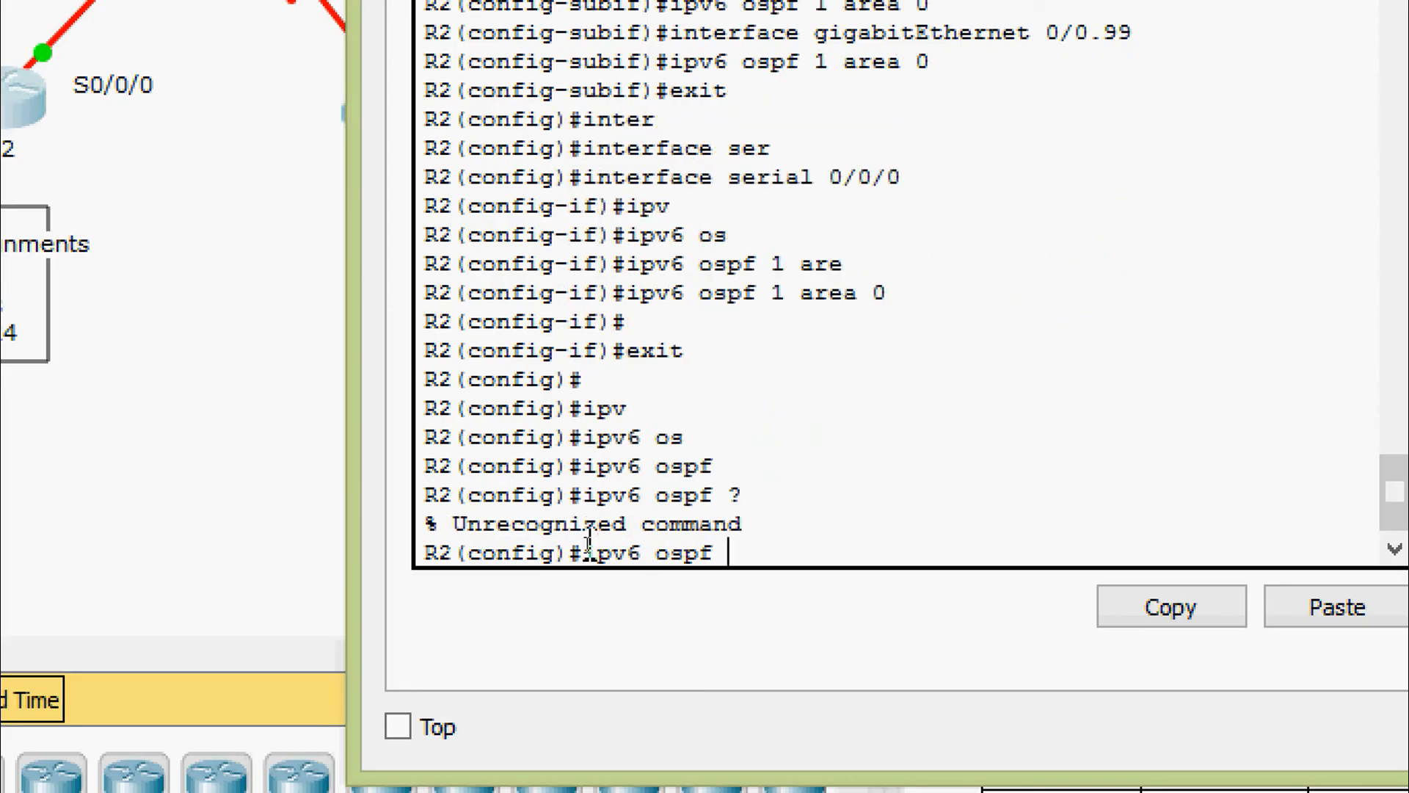
{"action": "key", "text": "BackSpace"}
{"action": "key", "text": "BackSpace"}
{"action": "key", "text": "BackSpace"}
{"action": "key", "text": "BackSpace"}
{"action": "key", "text": "BackSpace"}
{"action": "key", "text": "BackSpace"}
{"action": "type", "text": "router"}
{"action": "key", "text": "Tab"}
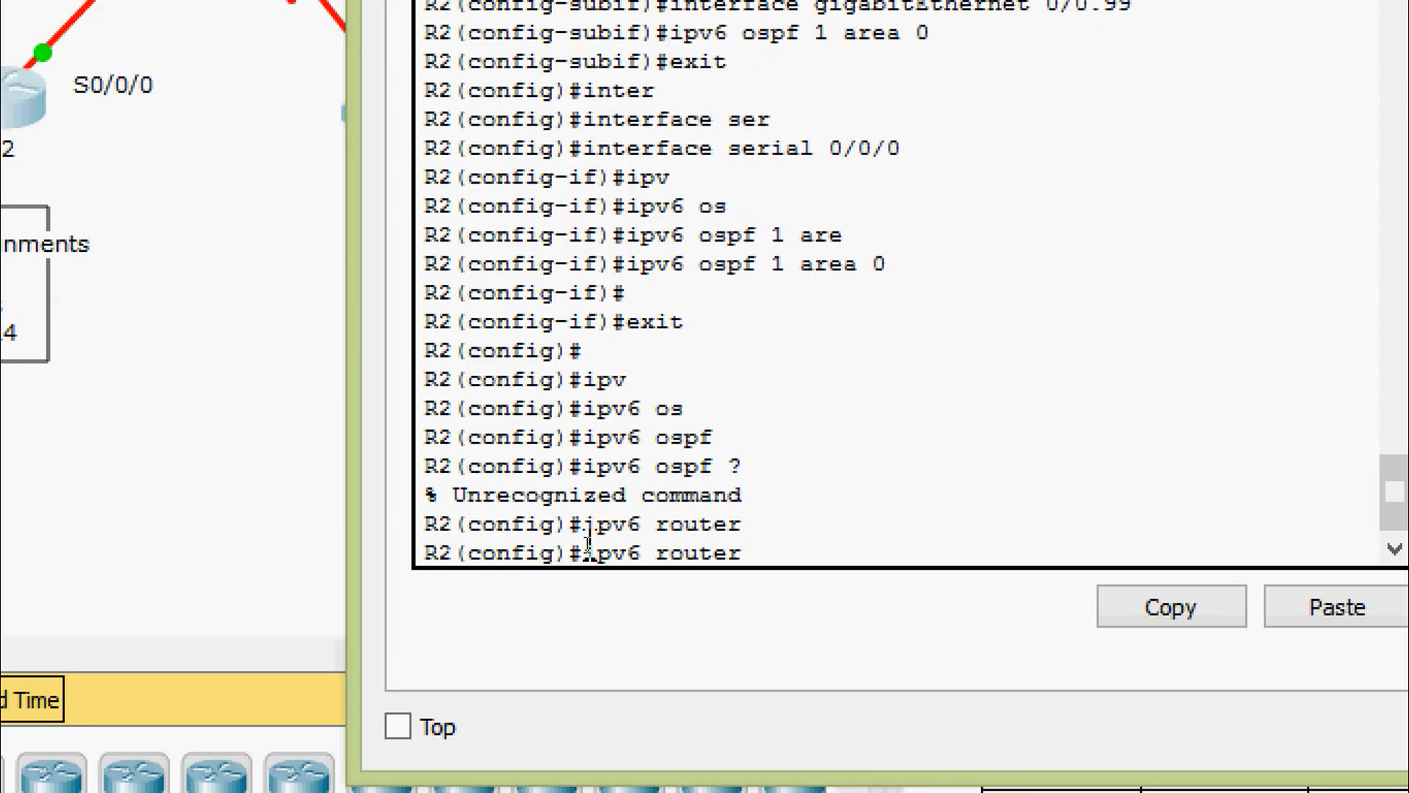
{"action": "type", "text": "os"}
{"action": "key", "text": "Tab"}
{"action": "type", "text": "?"}
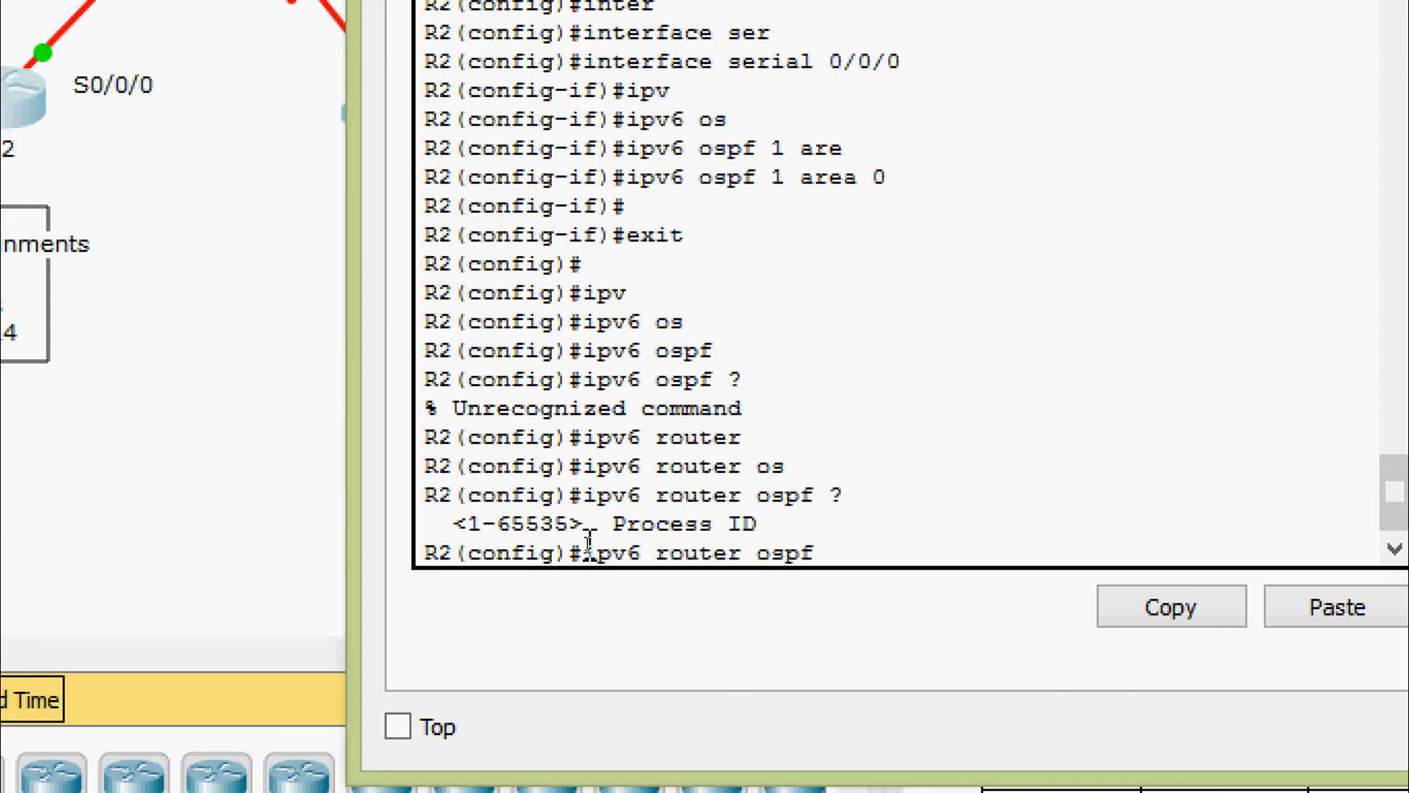
{"action": "type", "text": "1"}
{"action": "key", "text": "Return"}
{"action": "key", "text": "Return"}
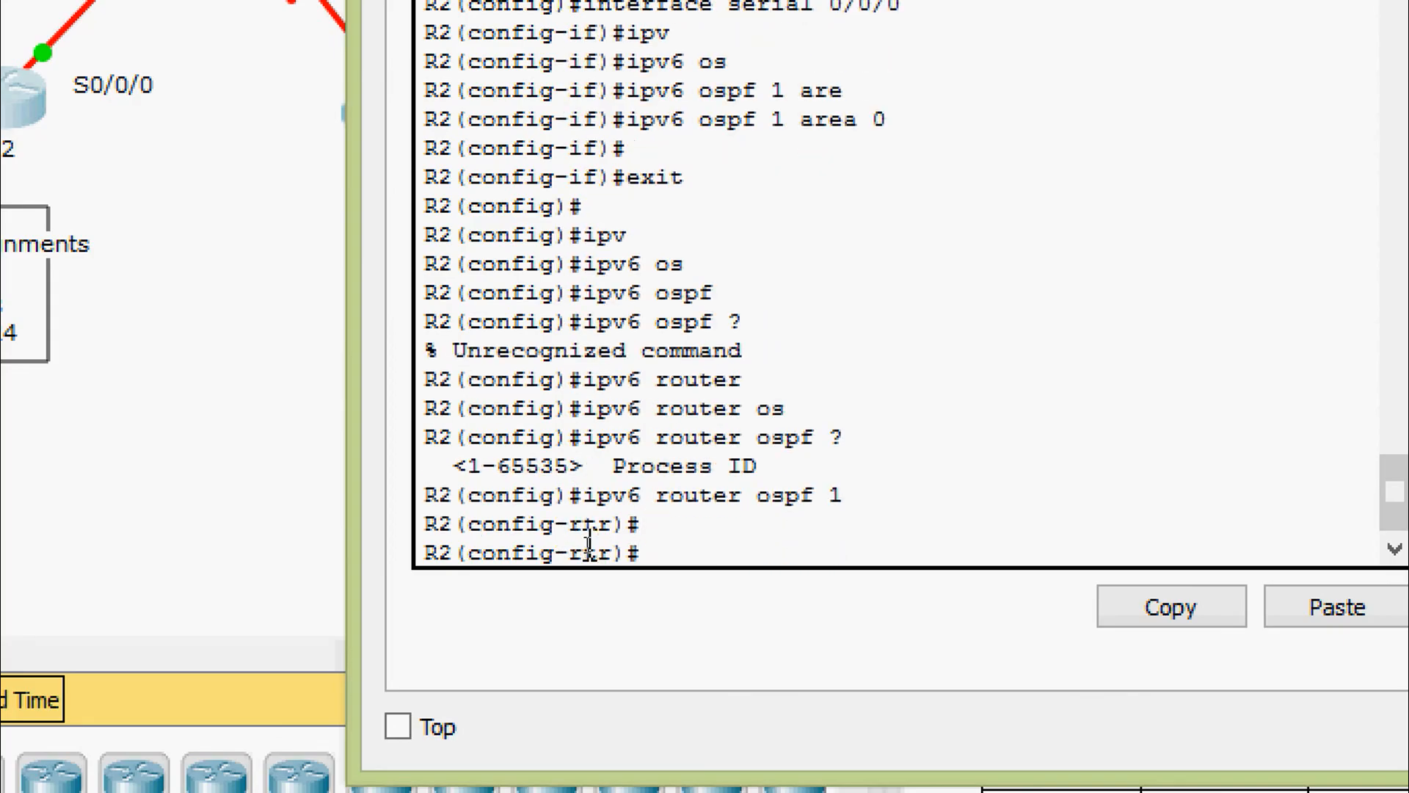
Set the OSPFv3 router ID to 2.2.2.2
{"action": "type", "text": "rou"}
{"action": "key", "text": "Tab"}
{"action": "type", "text": "2.2.2.2"}
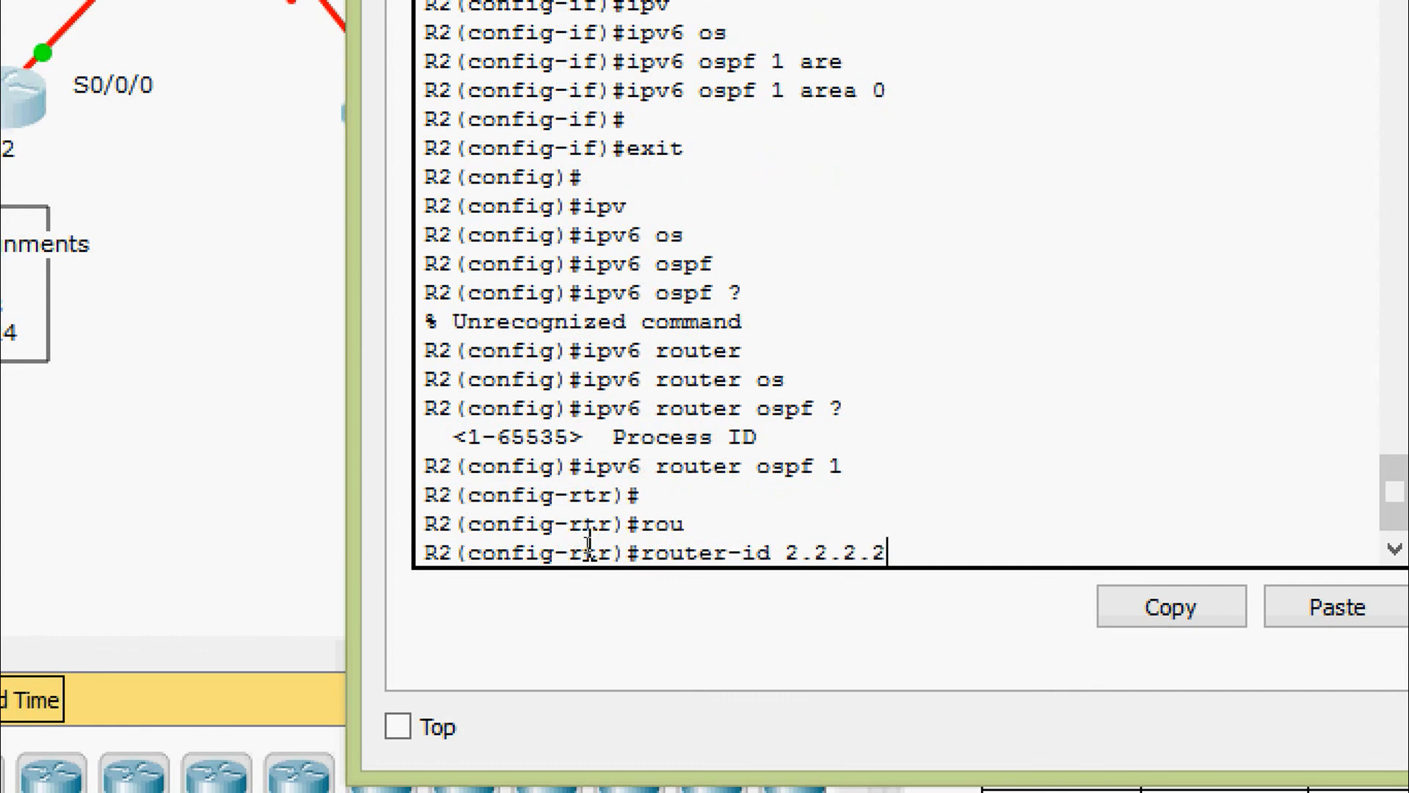
{"action": "key", "text": "Return"}
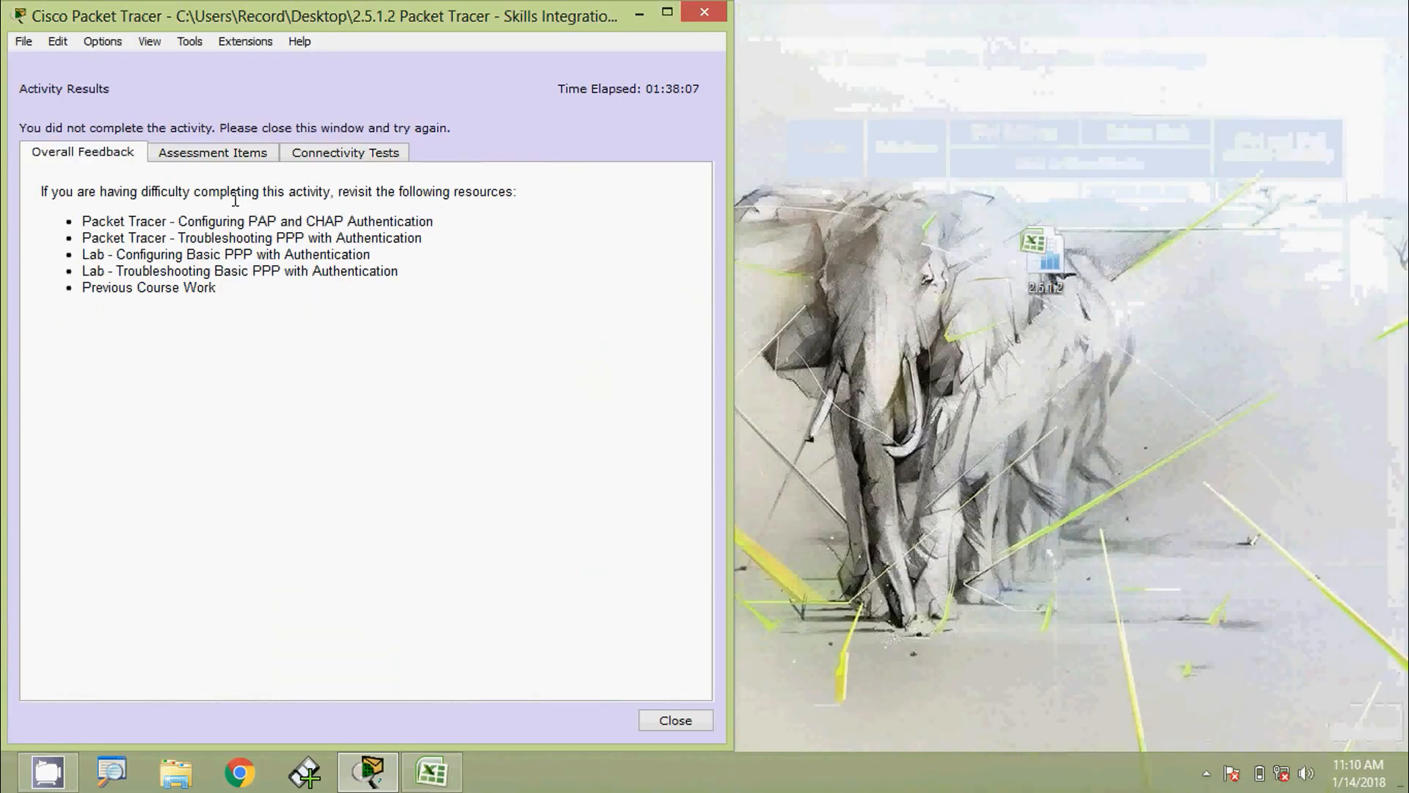
{"action": "left_click", "coordinate": [244, 156]}
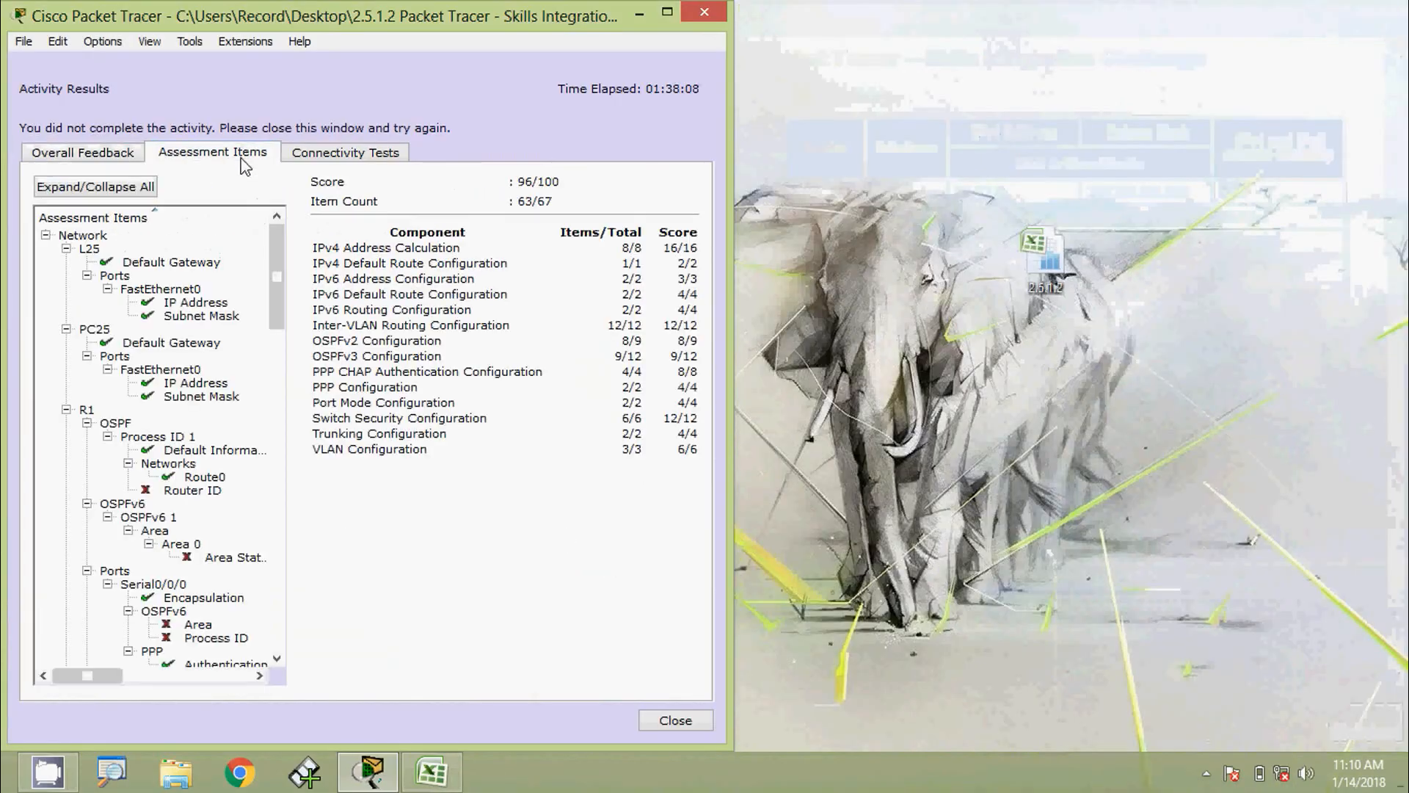
{"action": "scroll", "coordinate": [272, 307], "scroll_direction": "down", "scroll_amount": 1}
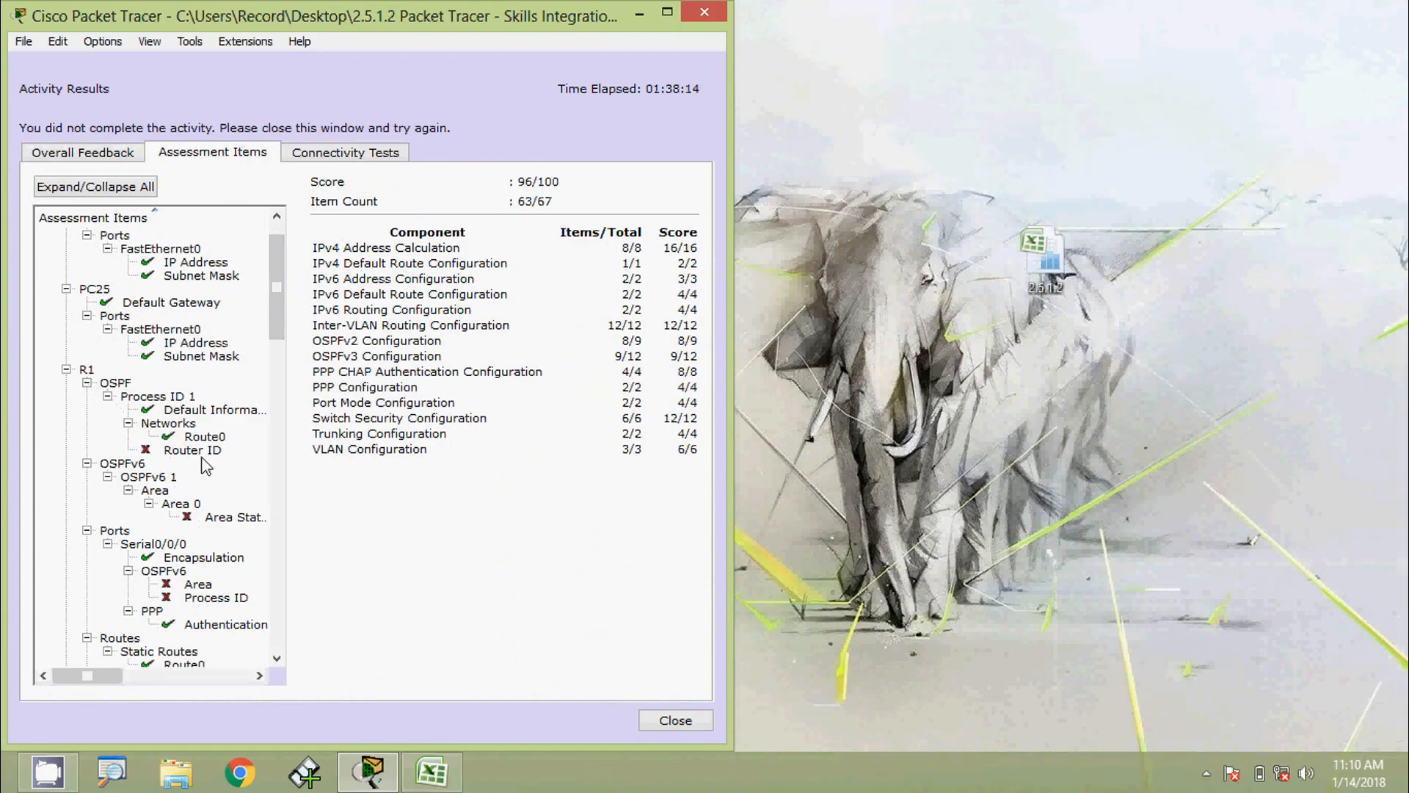
{"action": "left_click", "coordinate": [660, 720]}
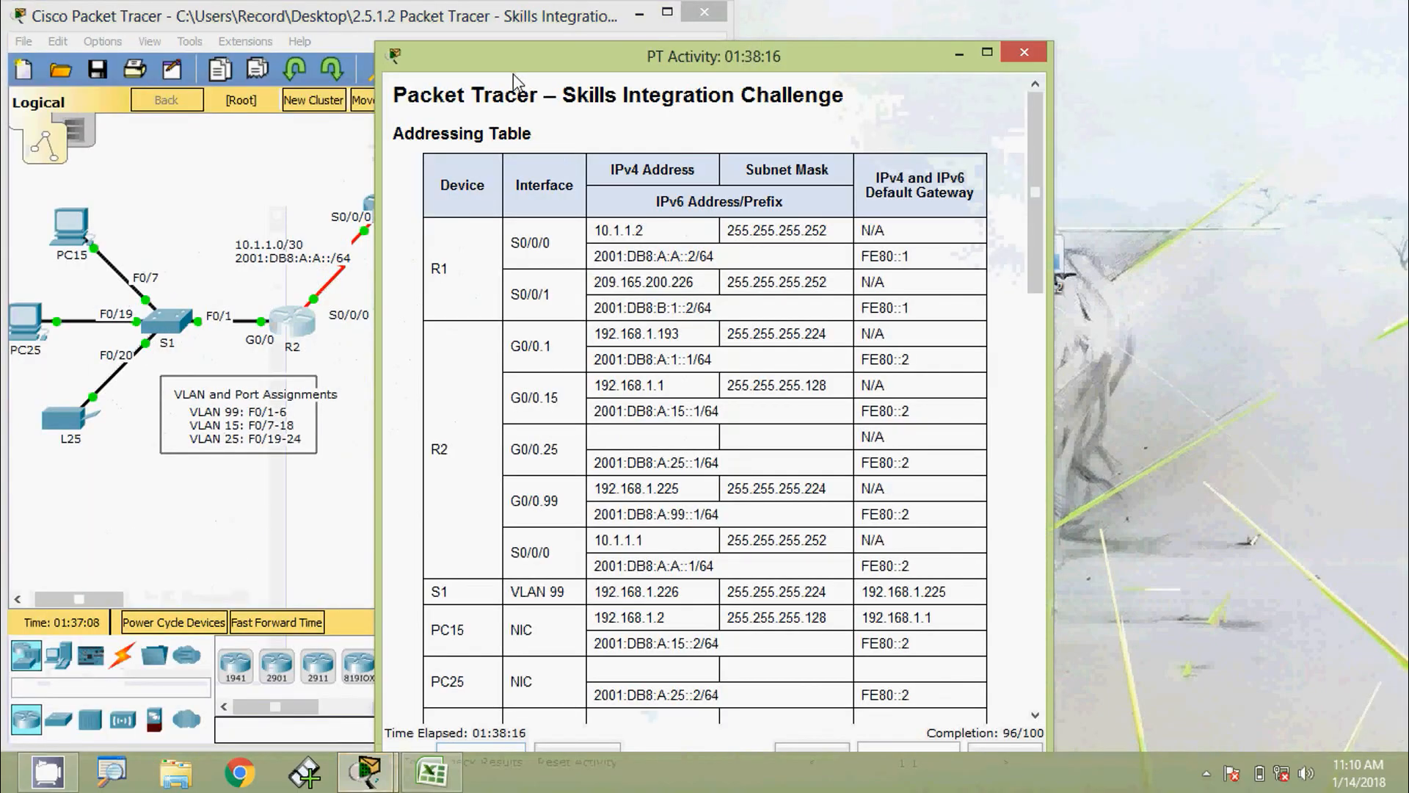
{"action": "left_click_drag", "start_coordinate": [573, 69], "coordinate": [933, 30]}
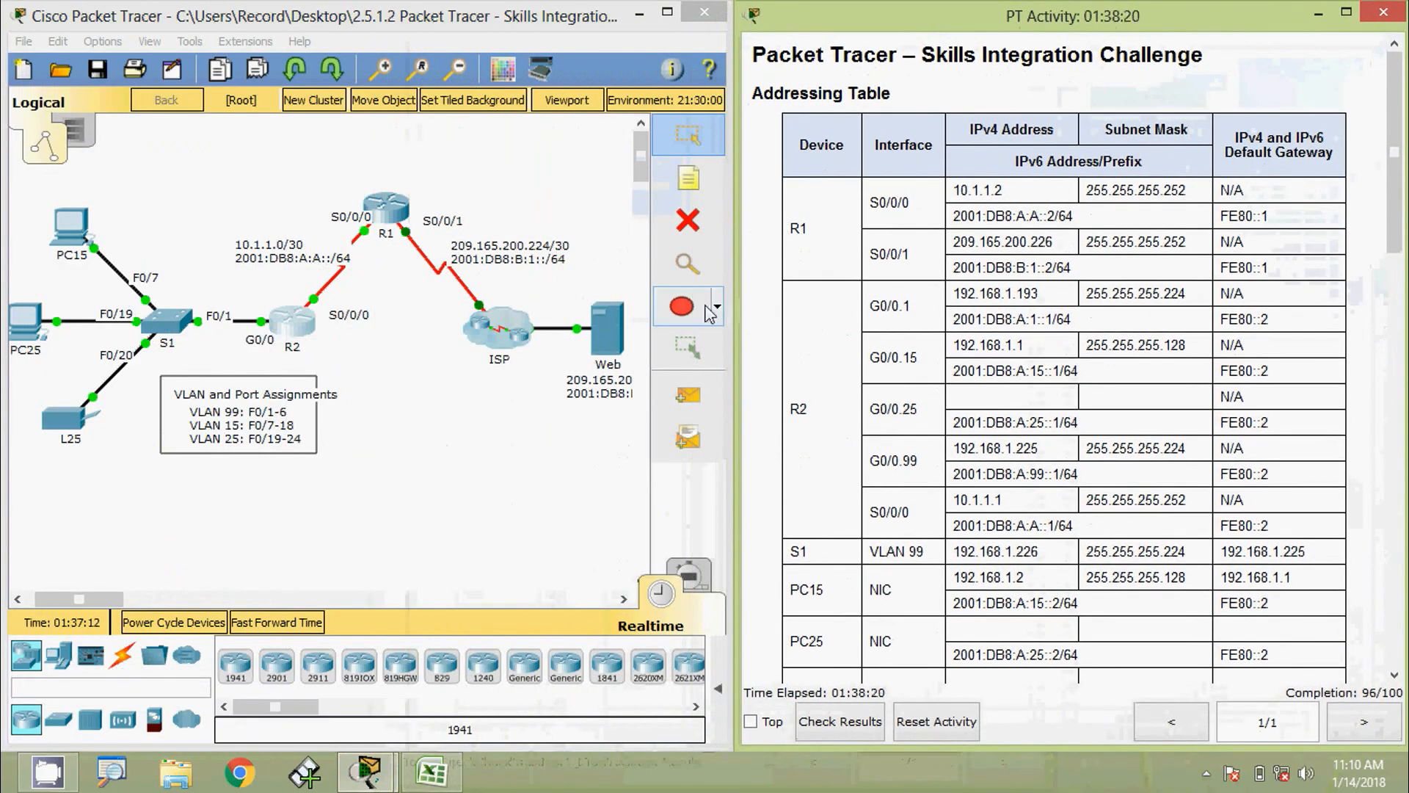
Run show ip protocols on R1 and highlight its current router ID, 209.165.200.226
{"action": "left_click", "coordinate": [389, 221]}
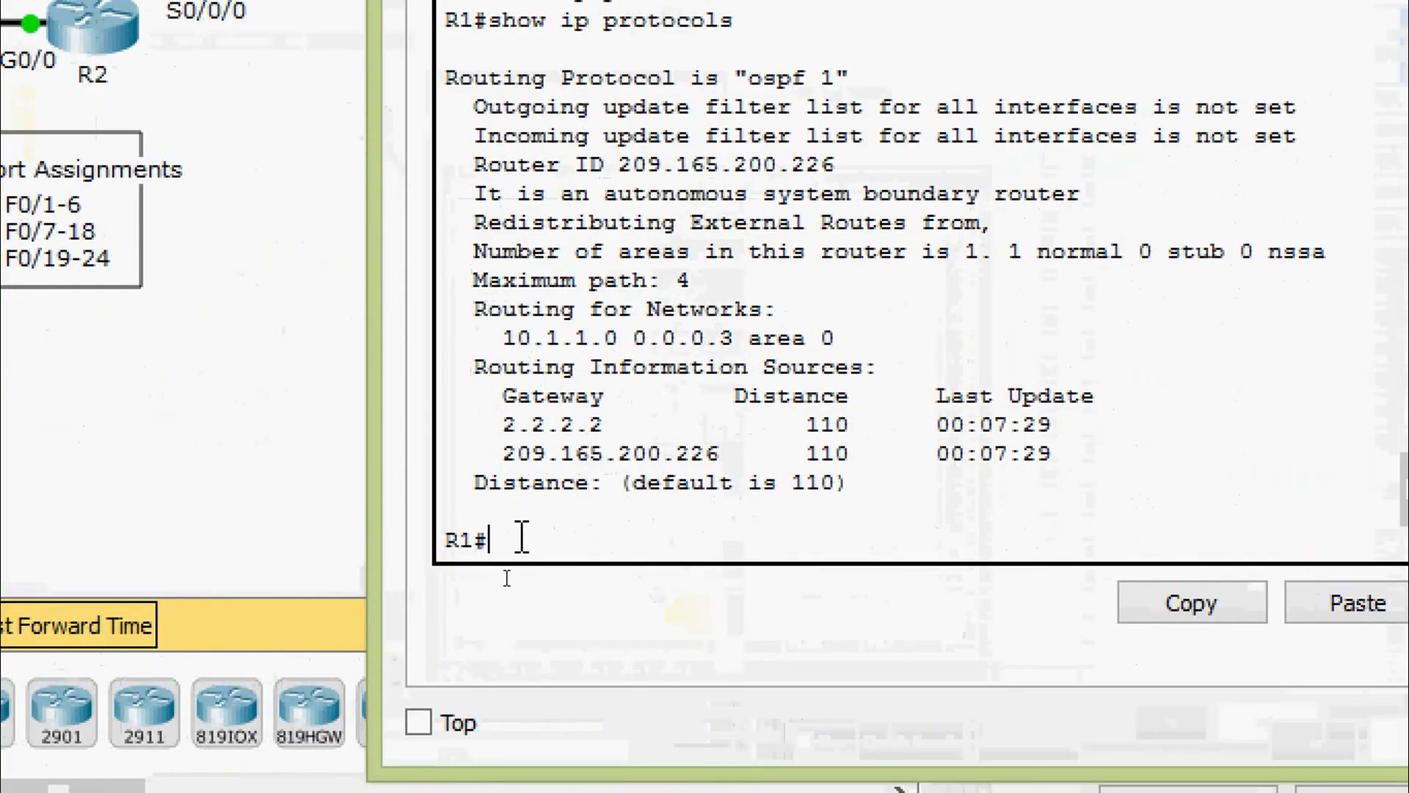
{"action": "type", "text": "sh"}
{"action": "key", "text": "Tab"}
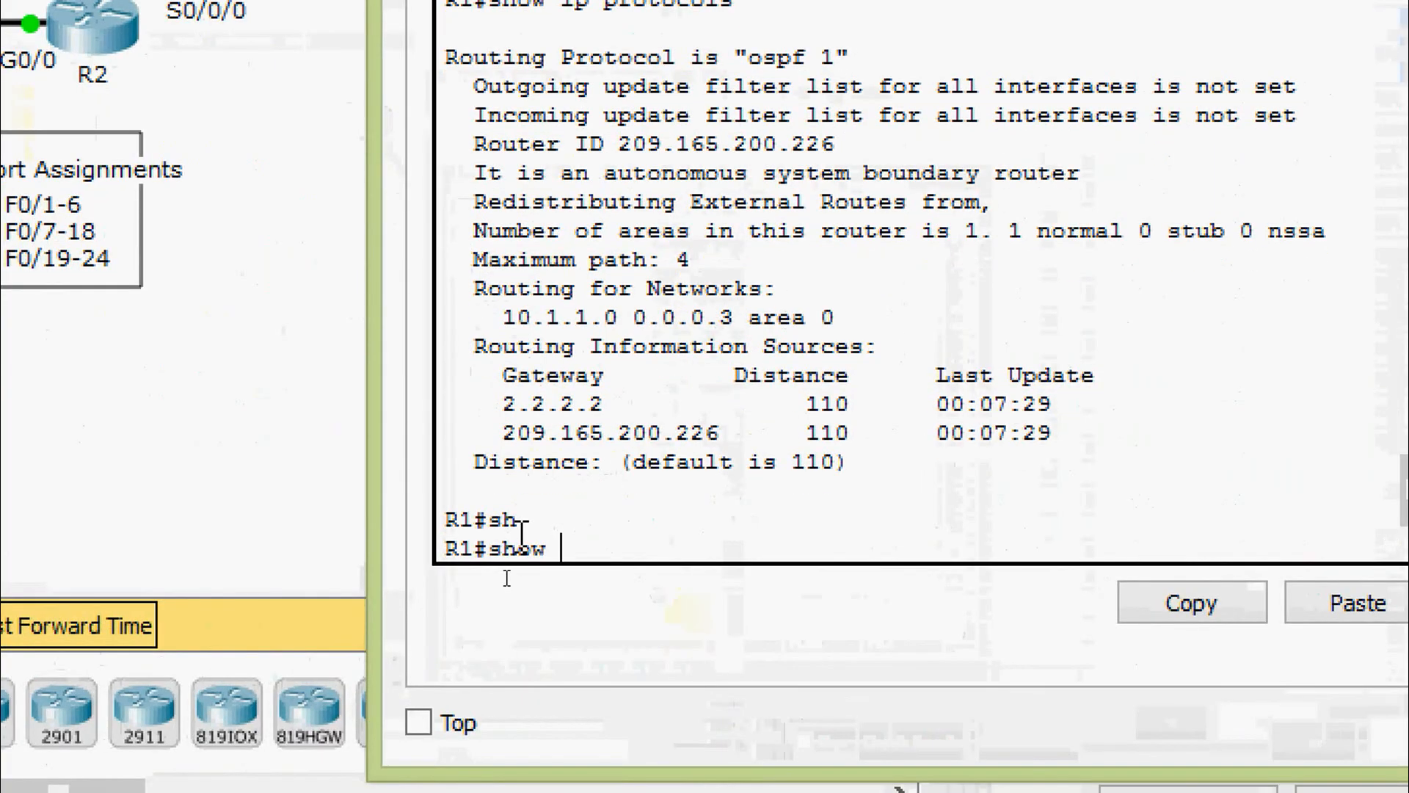
{"action": "type", "text": "pro"}
{"action": "key", "text": "Tab"}
{"action": "key", "text": "BackSpace"}
{"action": "key", "text": "BackSpace"}
{"action": "key", "text": "BackSpace"}
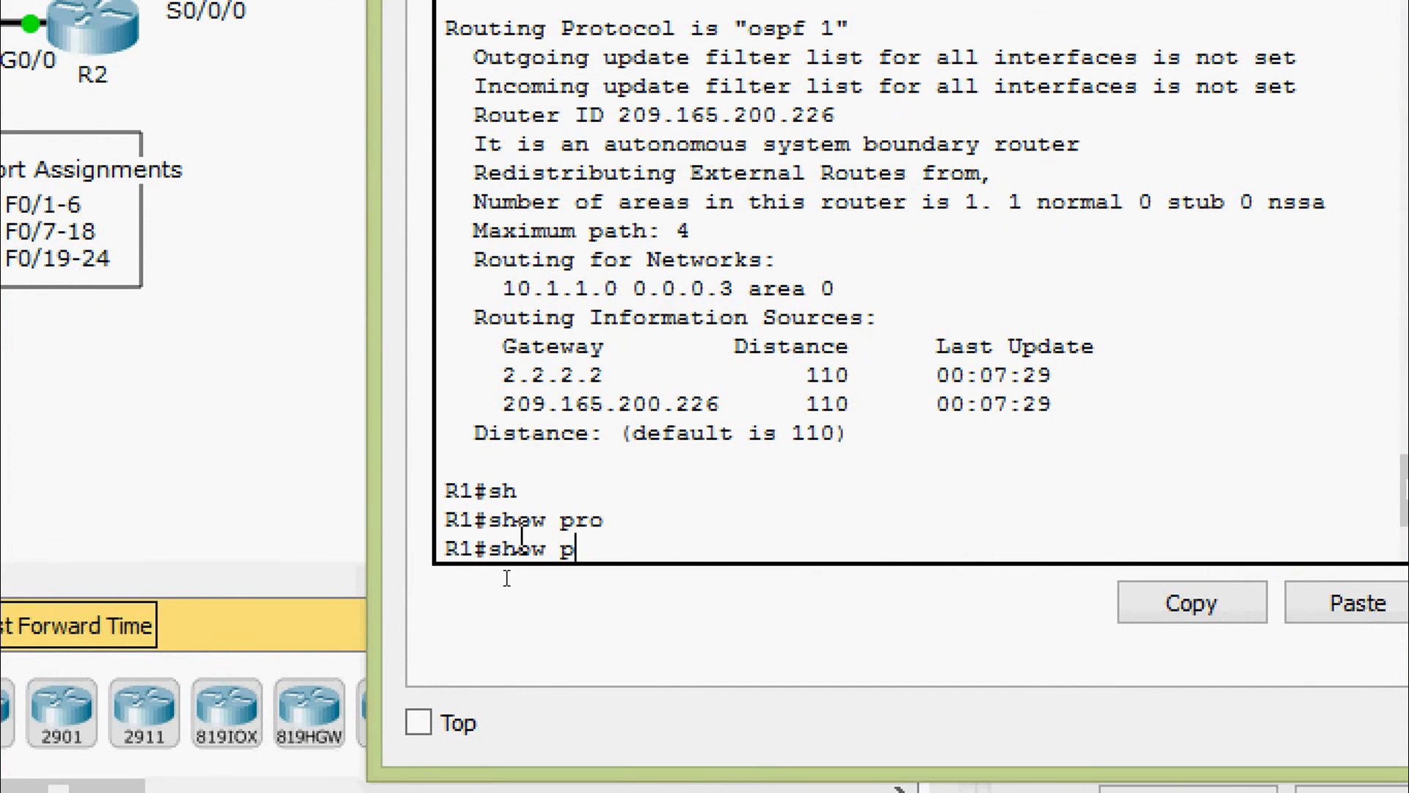
{"action": "type", "text": "ip pro"}
{"action": "key", "text": "Tab"}
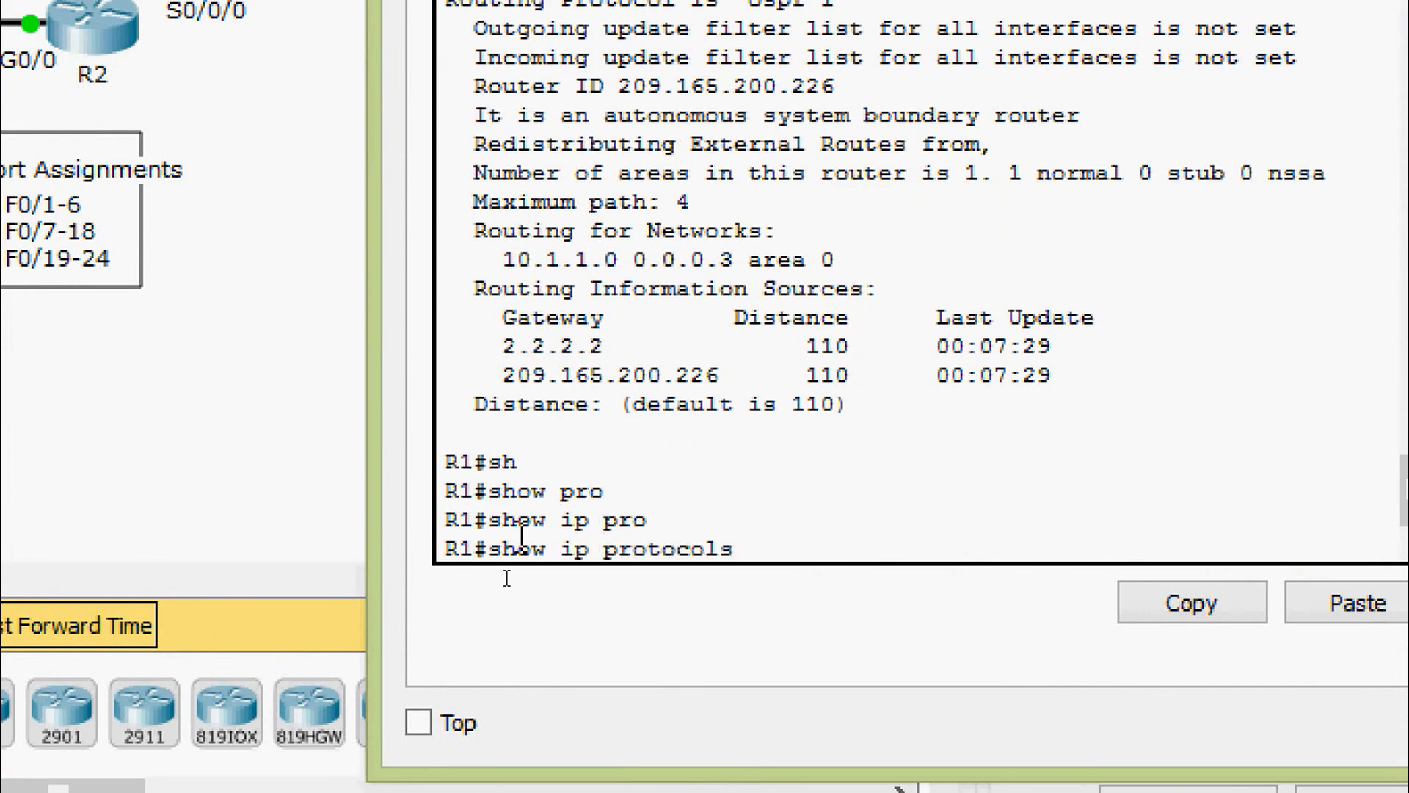
{"action": "key", "text": "Return"}
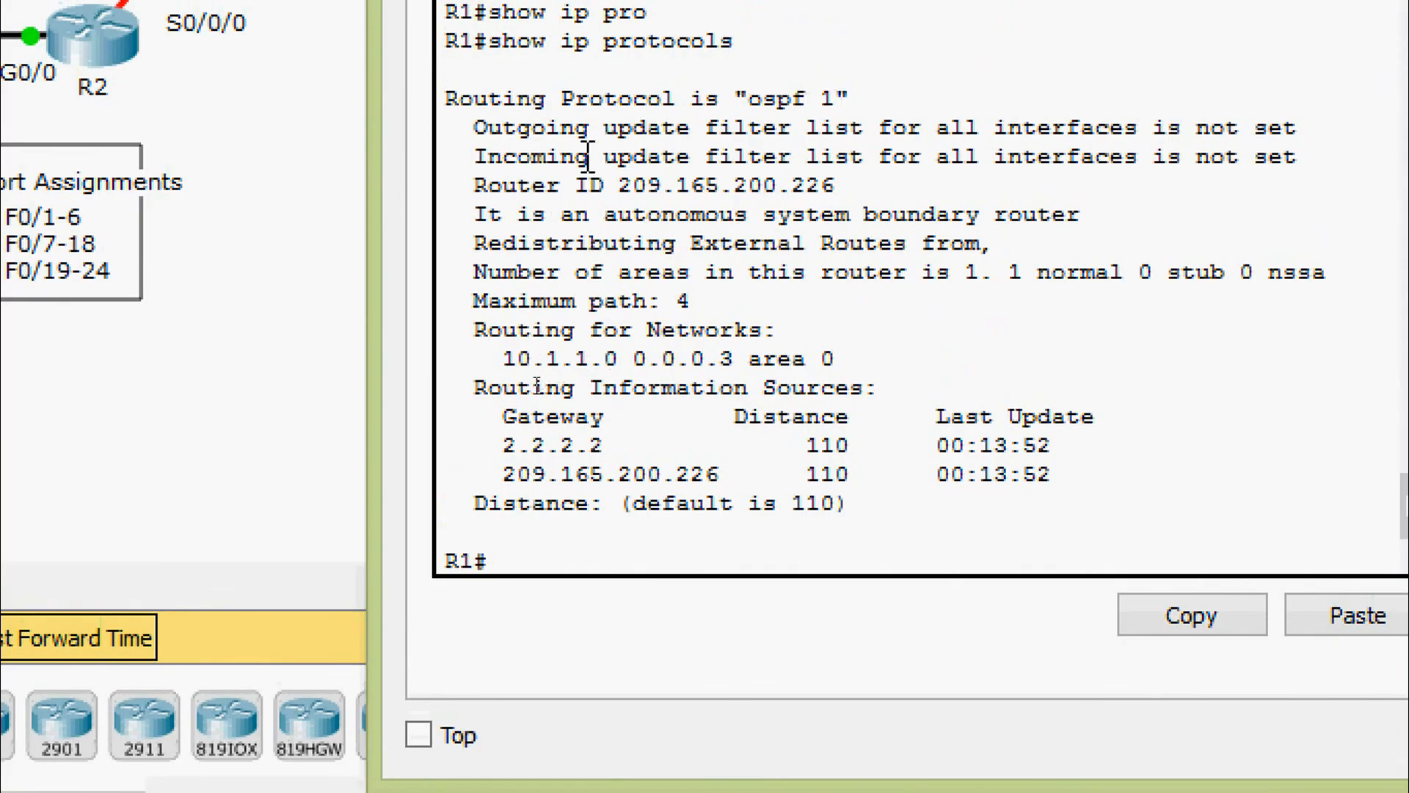
{"action": "left_click_drag", "start_coordinate": [478, 191], "coordinate": [844, 196]}
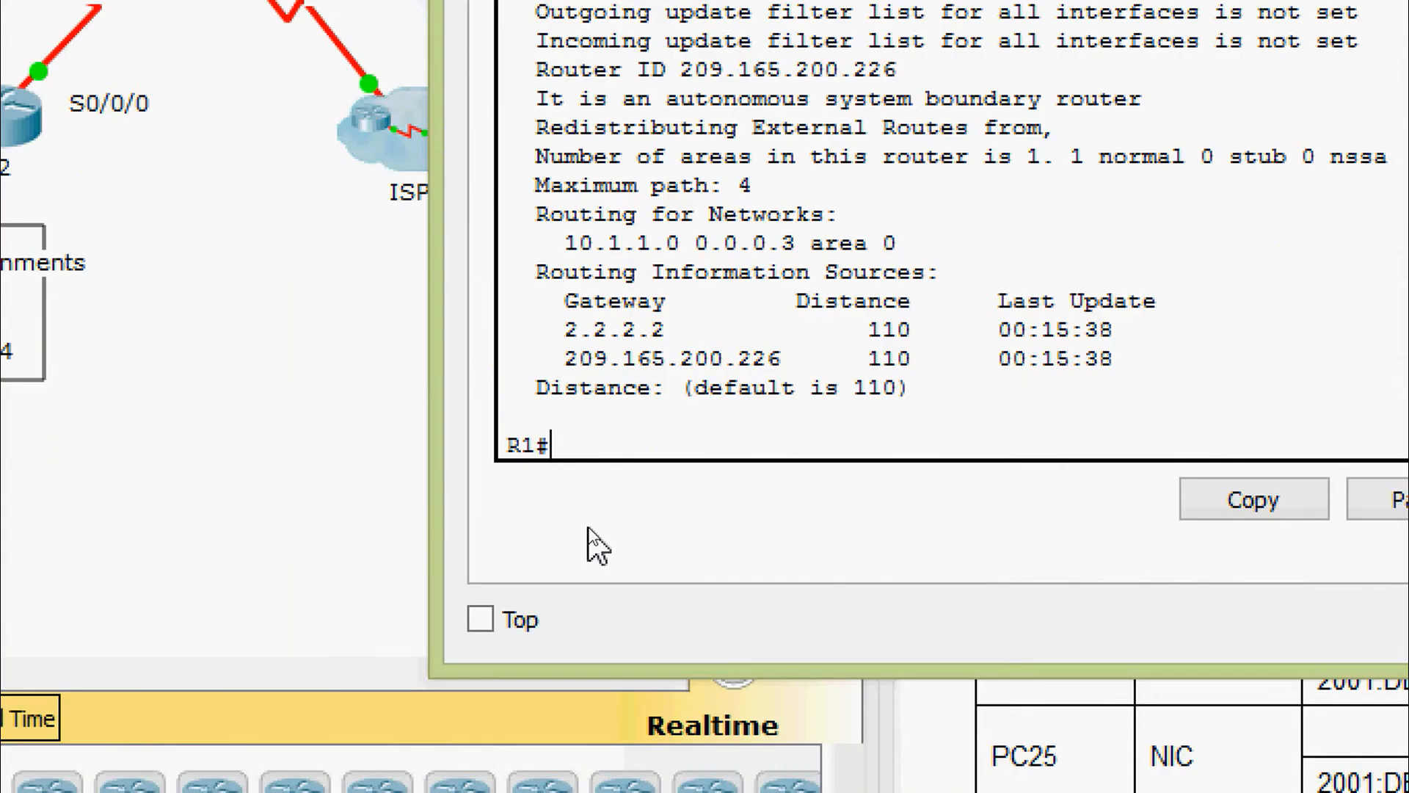
Set R1's OSPF process 1 router ID to 1.1.1.1
{"action": "type", "text": "conf"}
{"action": "key", "text": "Tab"}
{"action": "type", "text": "terminal"}
{"action": "key", "text": "Return"}
{"action": "key", "text": "Return"}
{"action": "key", "text": "Return"}
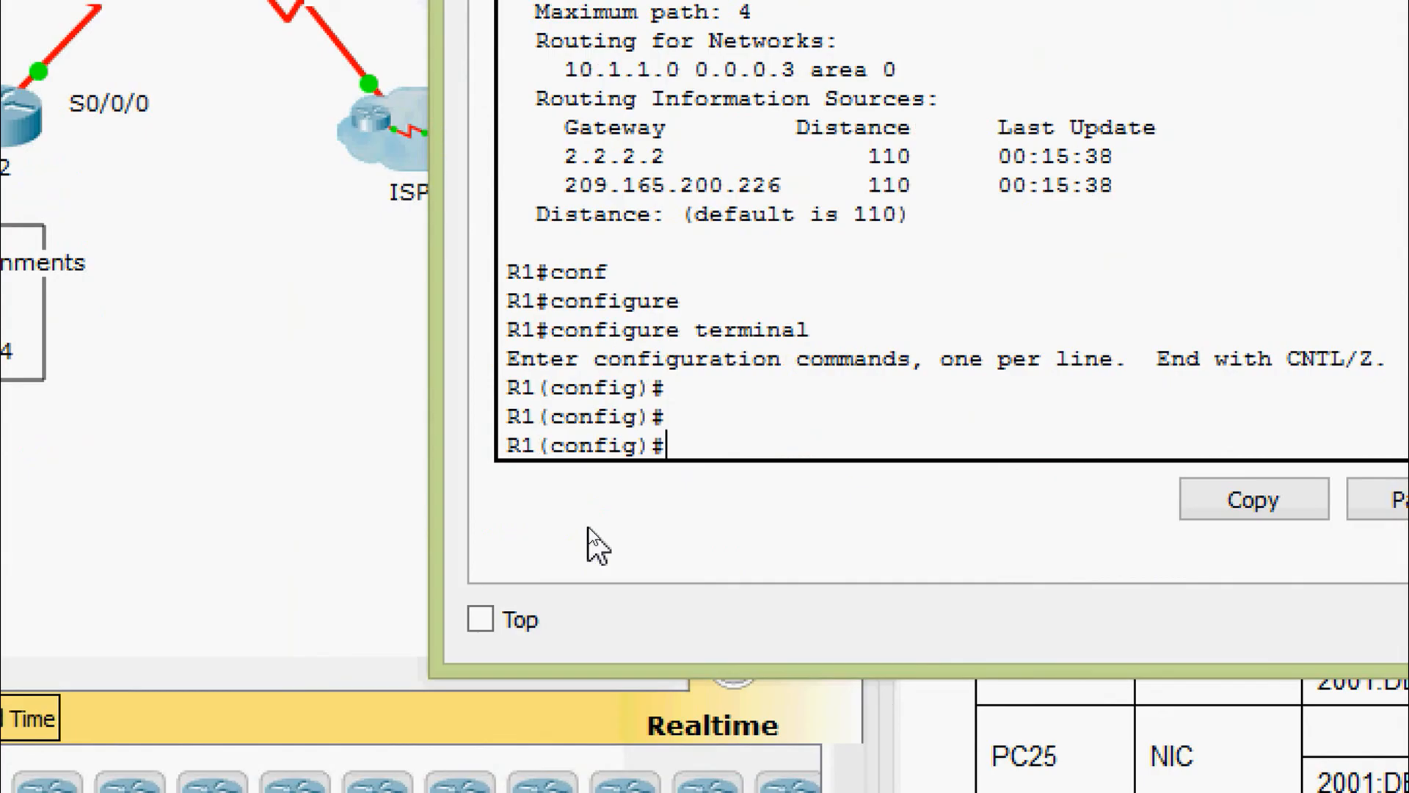
{"action": "type", "text": "router"}
{"action": "key", "text": "Tab"}
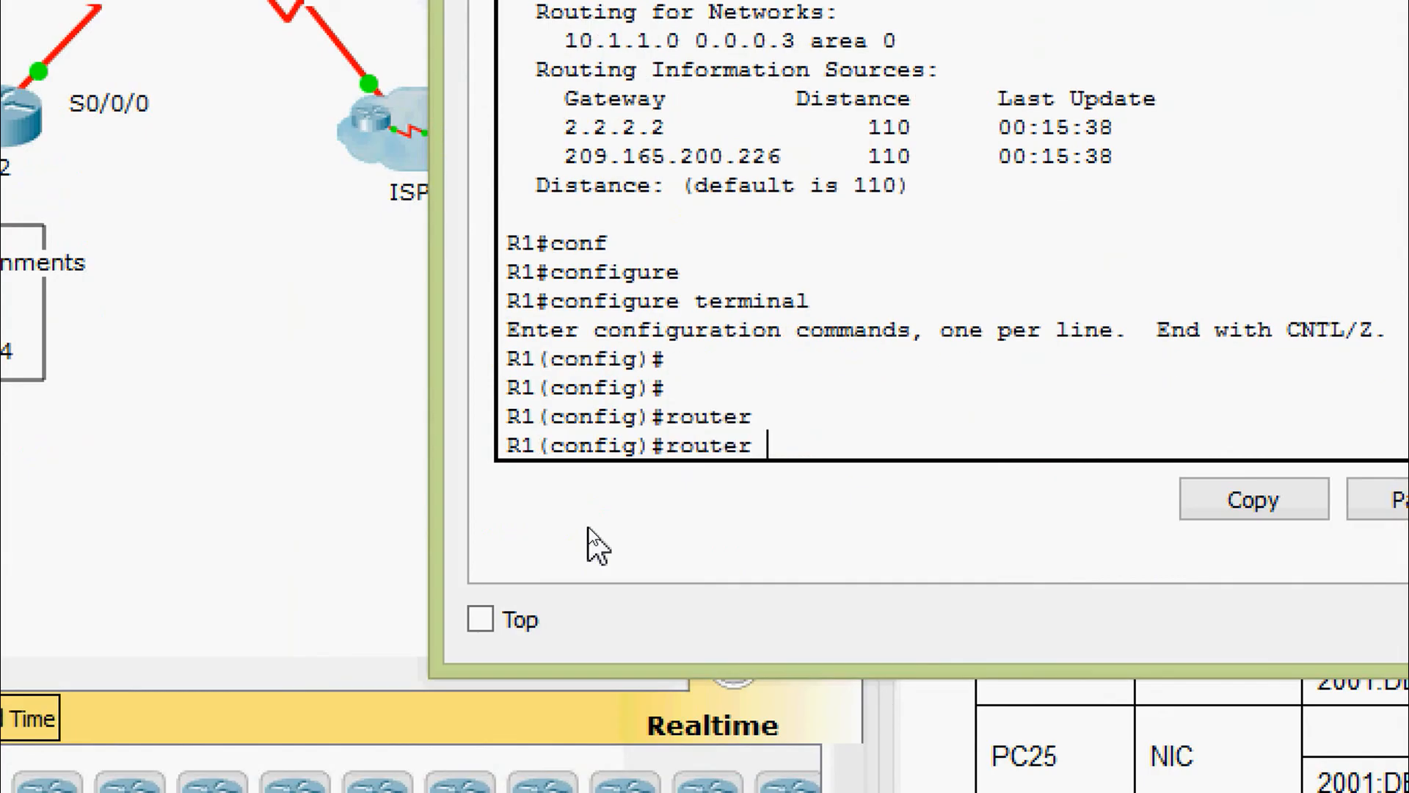
{"action": "type", "text": "os"}
{"action": "key", "text": "Tab"}
{"action": "type", "text": "1"}
{"action": "key", "text": "Return"}
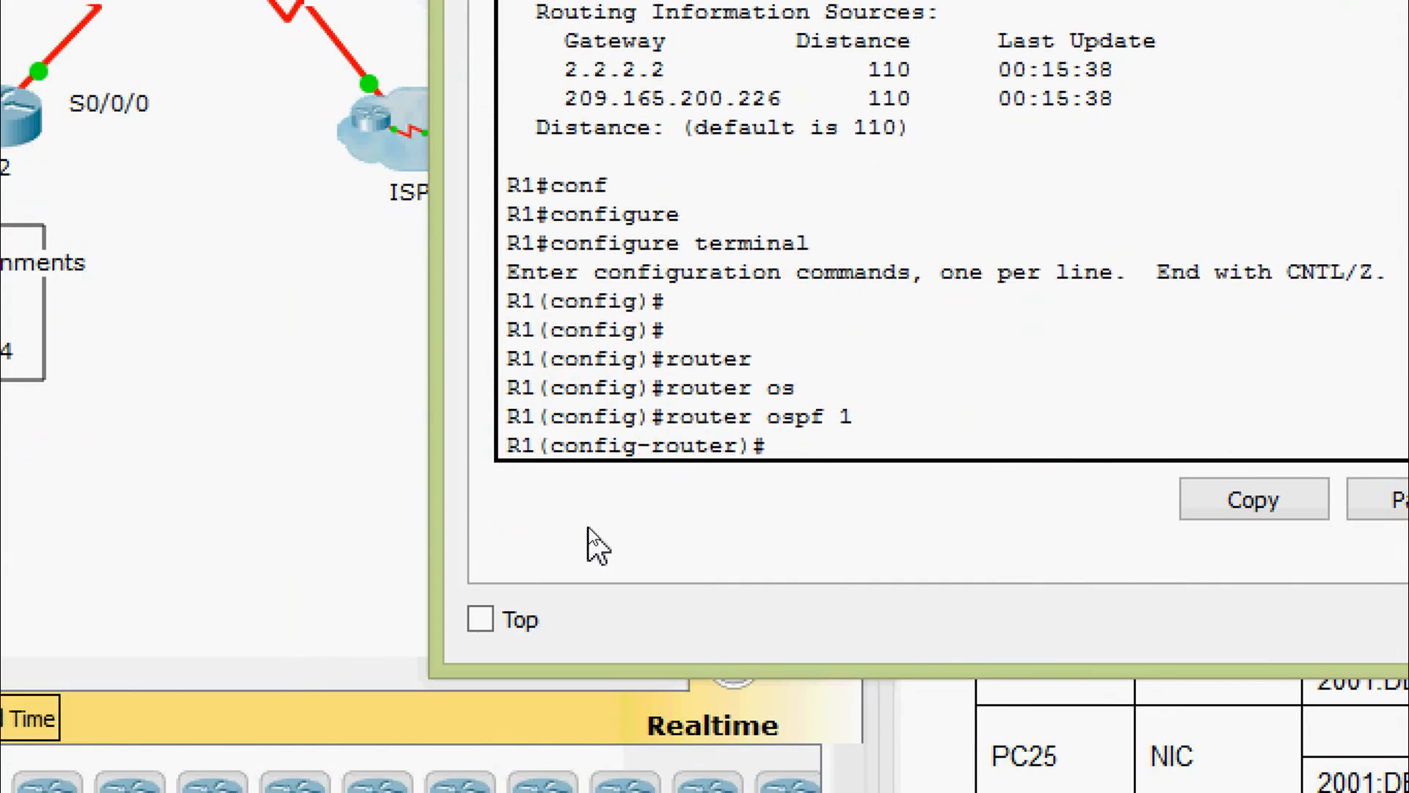
{"action": "type", "text": "rou"}
{"action": "key", "text": "Tab"}
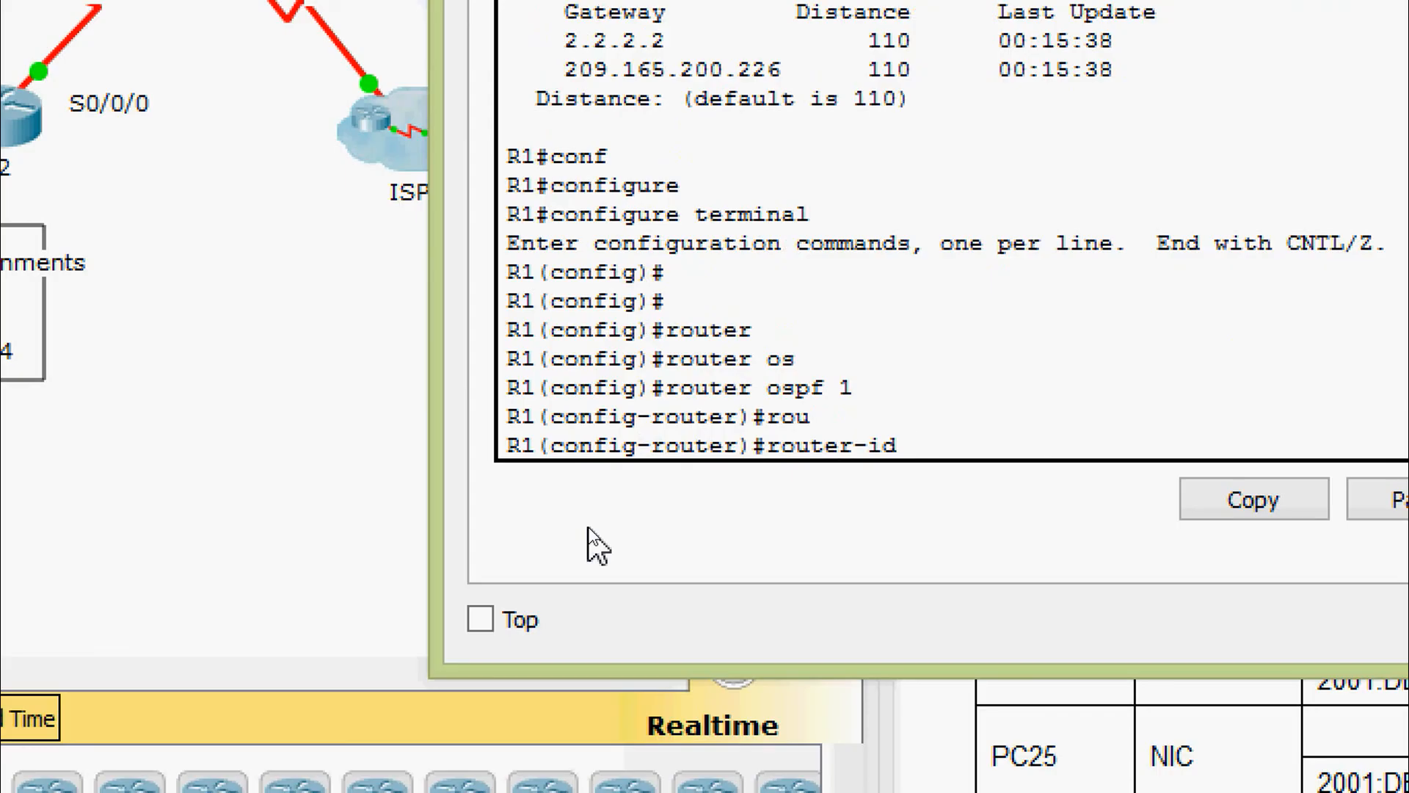
{"action": "type", "text": "1.1.1.1"}
{"action": "key", "text": "Return"}
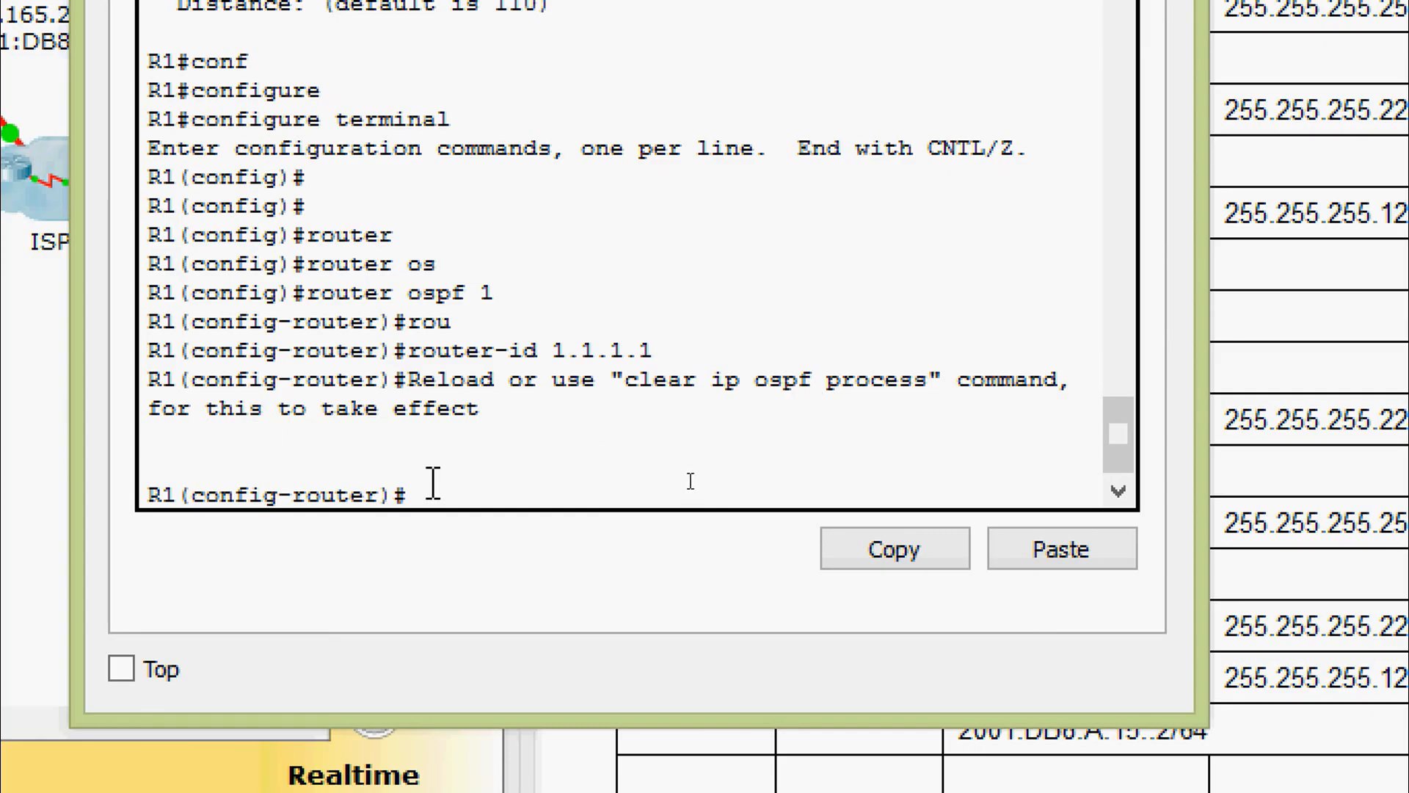
Reset R1's OSPF processes with clear ip ospf process, confirming with y
{"action": "key", "text": "ctrl+z"}
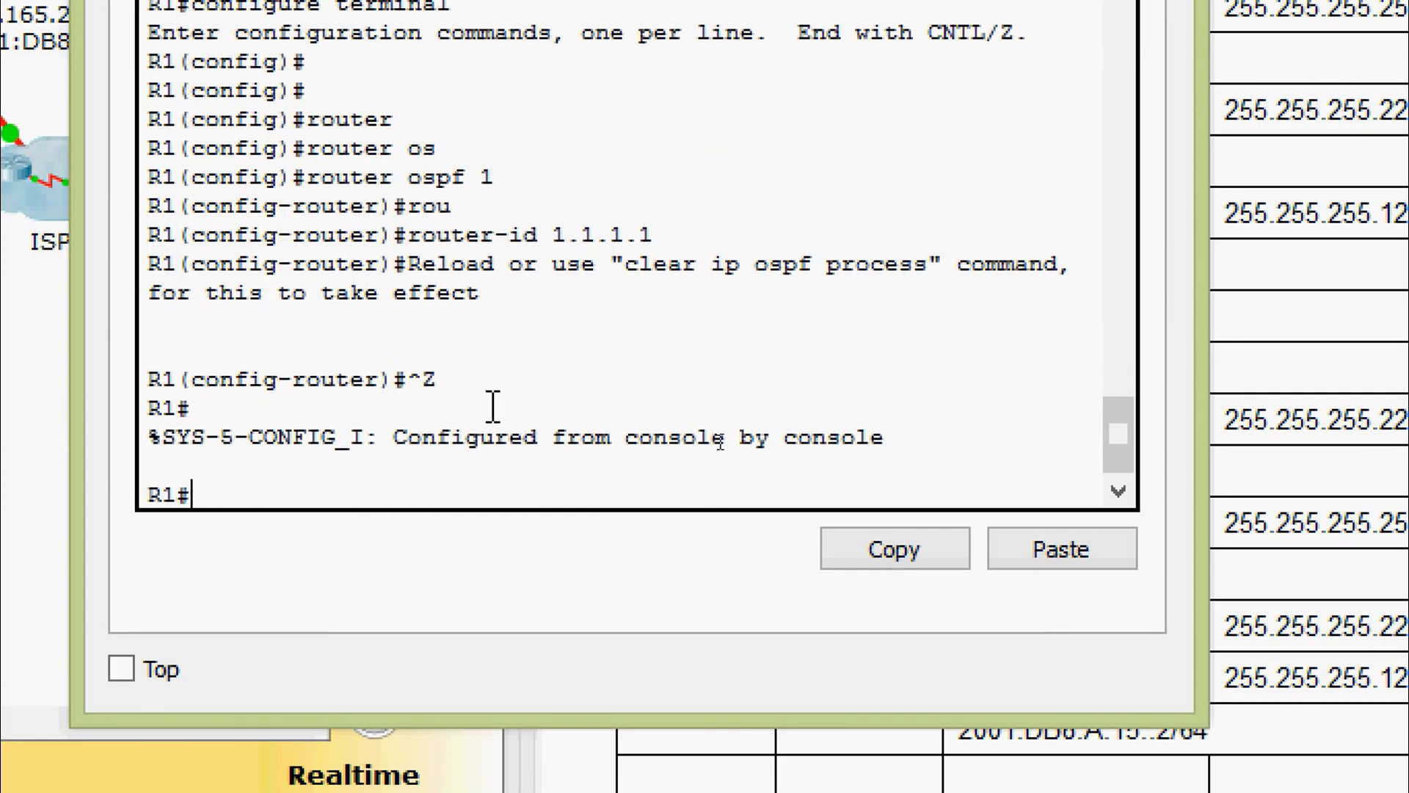
{"action": "type", "text": "clear"}
{"action": "key", "text": "Tab"}
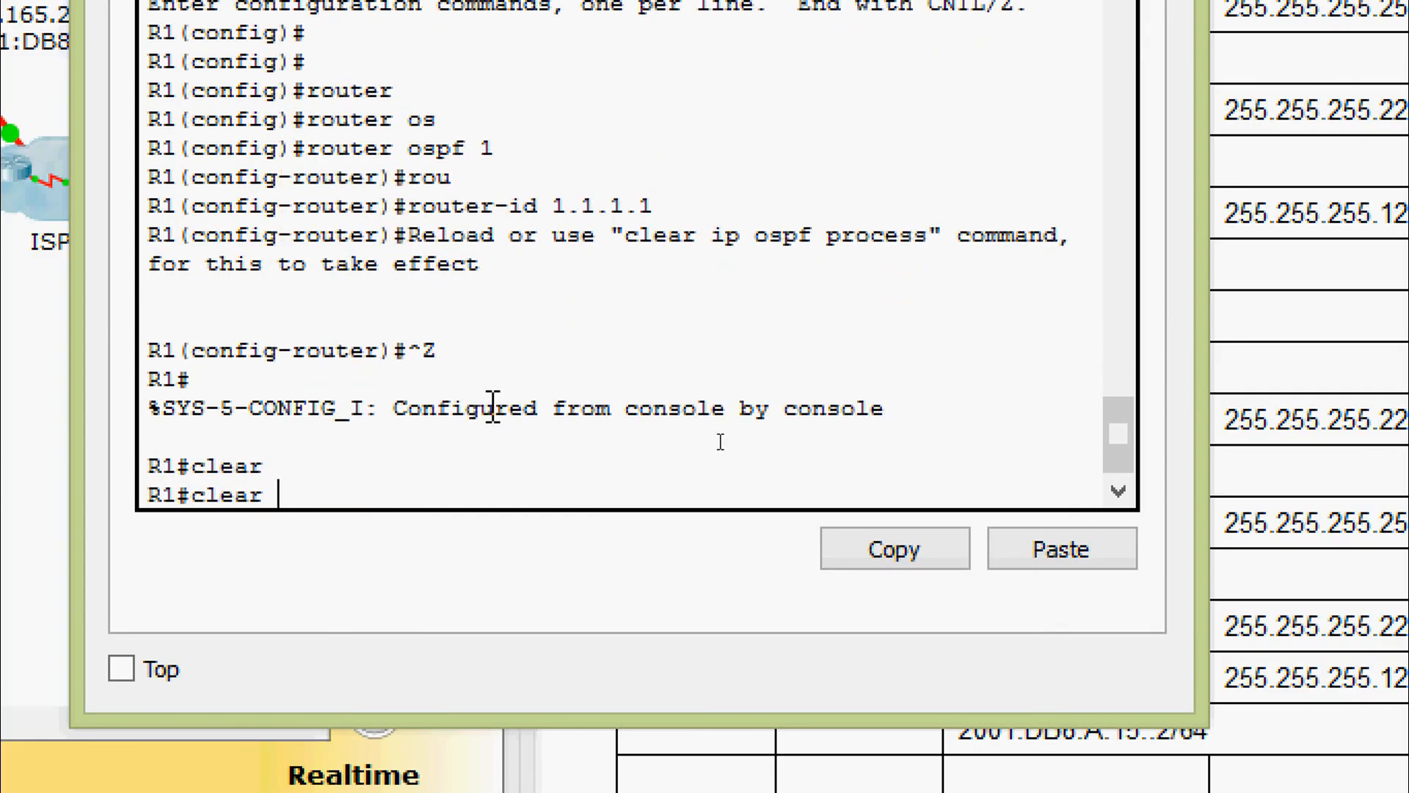
{"action": "type", "text": "ip os"}
{"action": "key", "text": "Tab"}
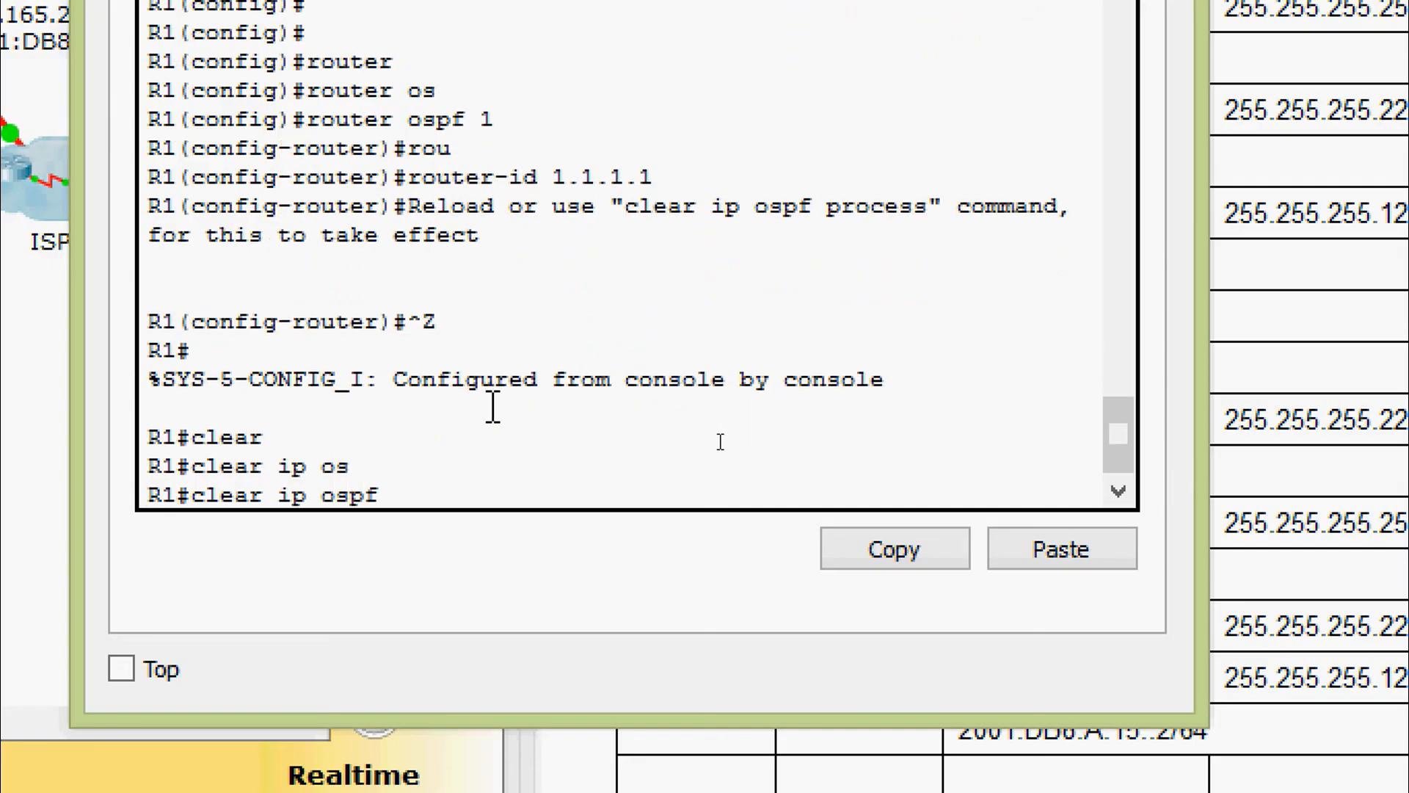
{"action": "type", "text": "pro"}
{"action": "key", "text": "Tab"}
{"action": "key", "text": "Return"}
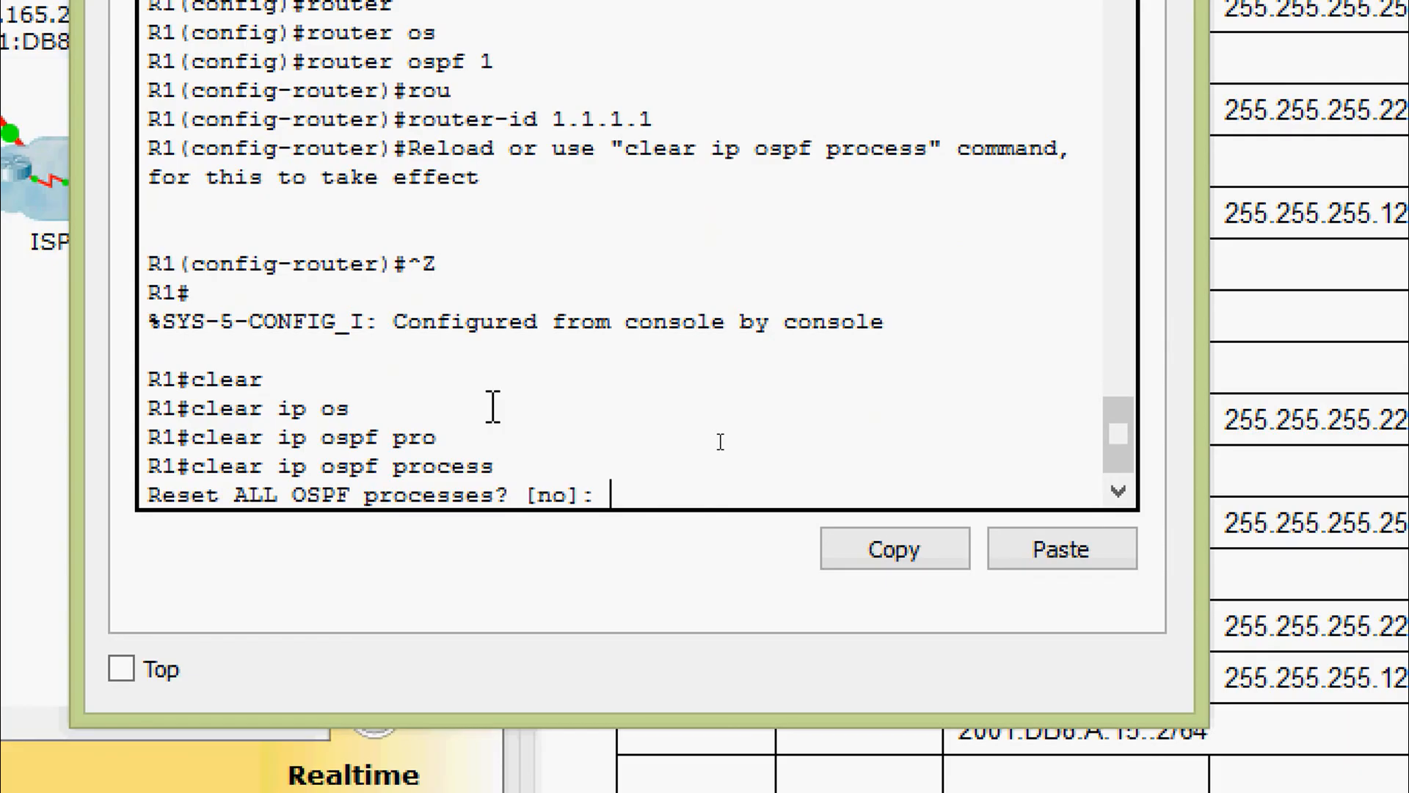
{"action": "type", "text": "y"}
{"action": "key", "text": "Return"}
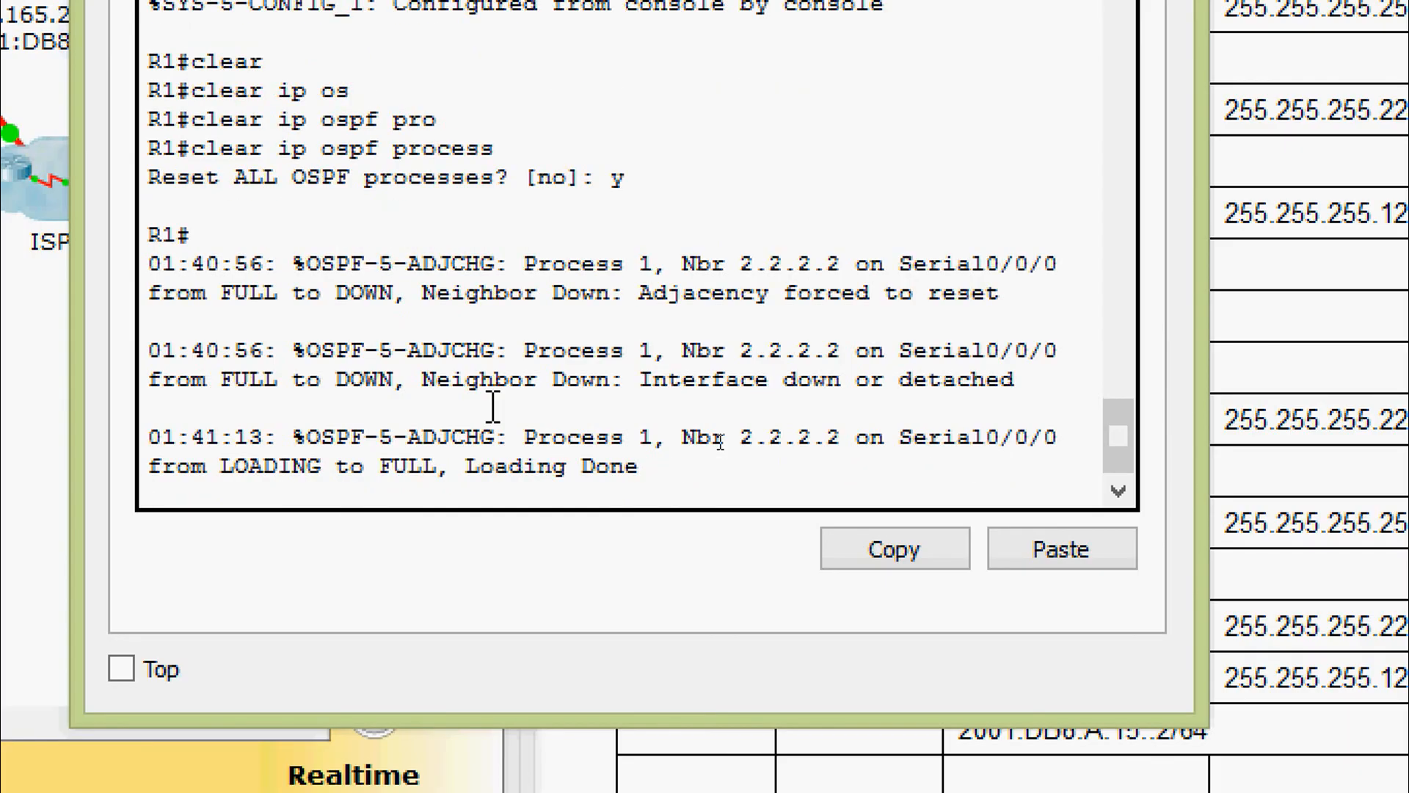
{"action": "key", "text": "Return"}
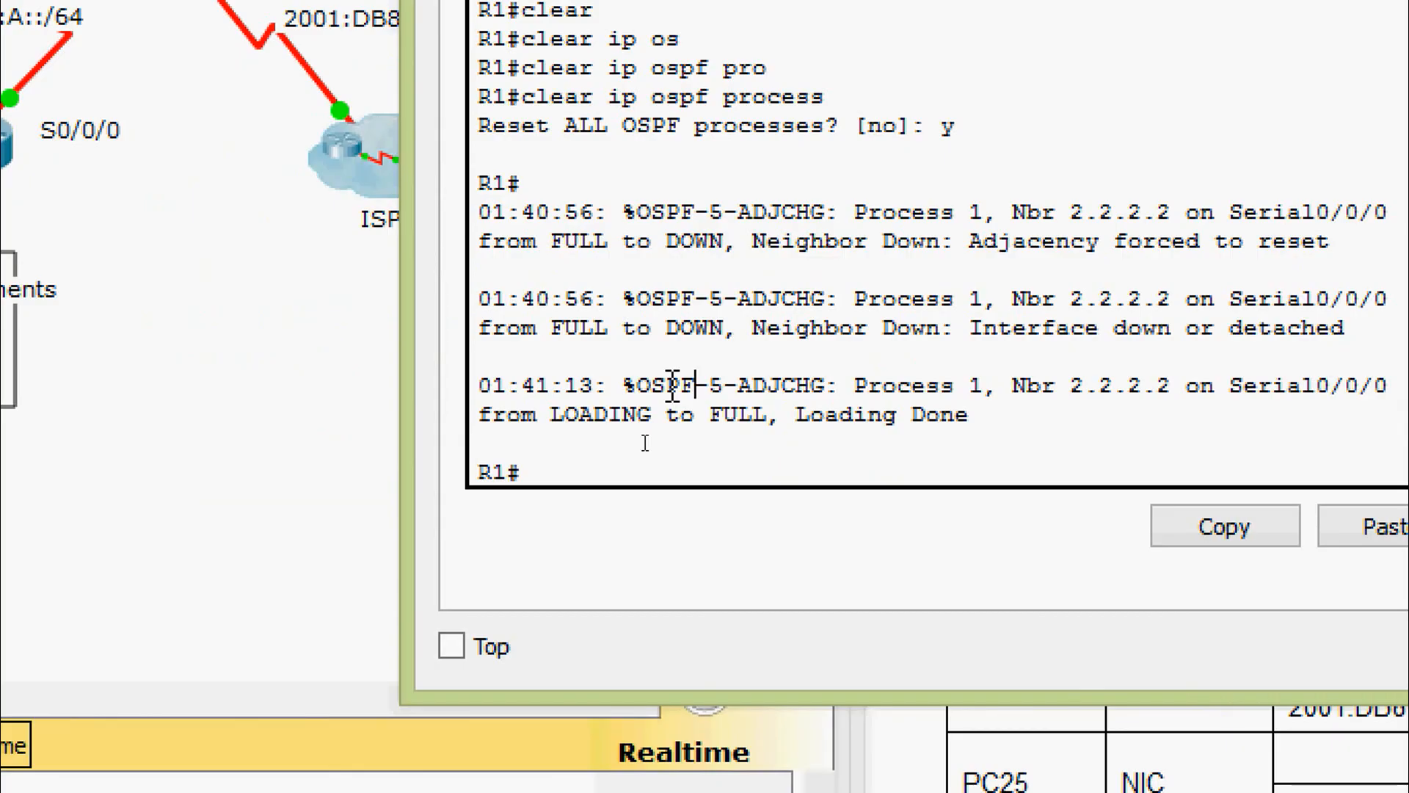
Verify with show ip protocols that R1's router ID is now 1.1.1.1
{"action": "type", "text": "sh"}
{"action": "key", "text": "Tab"}
{"action": "type", "text": "ip rp"}
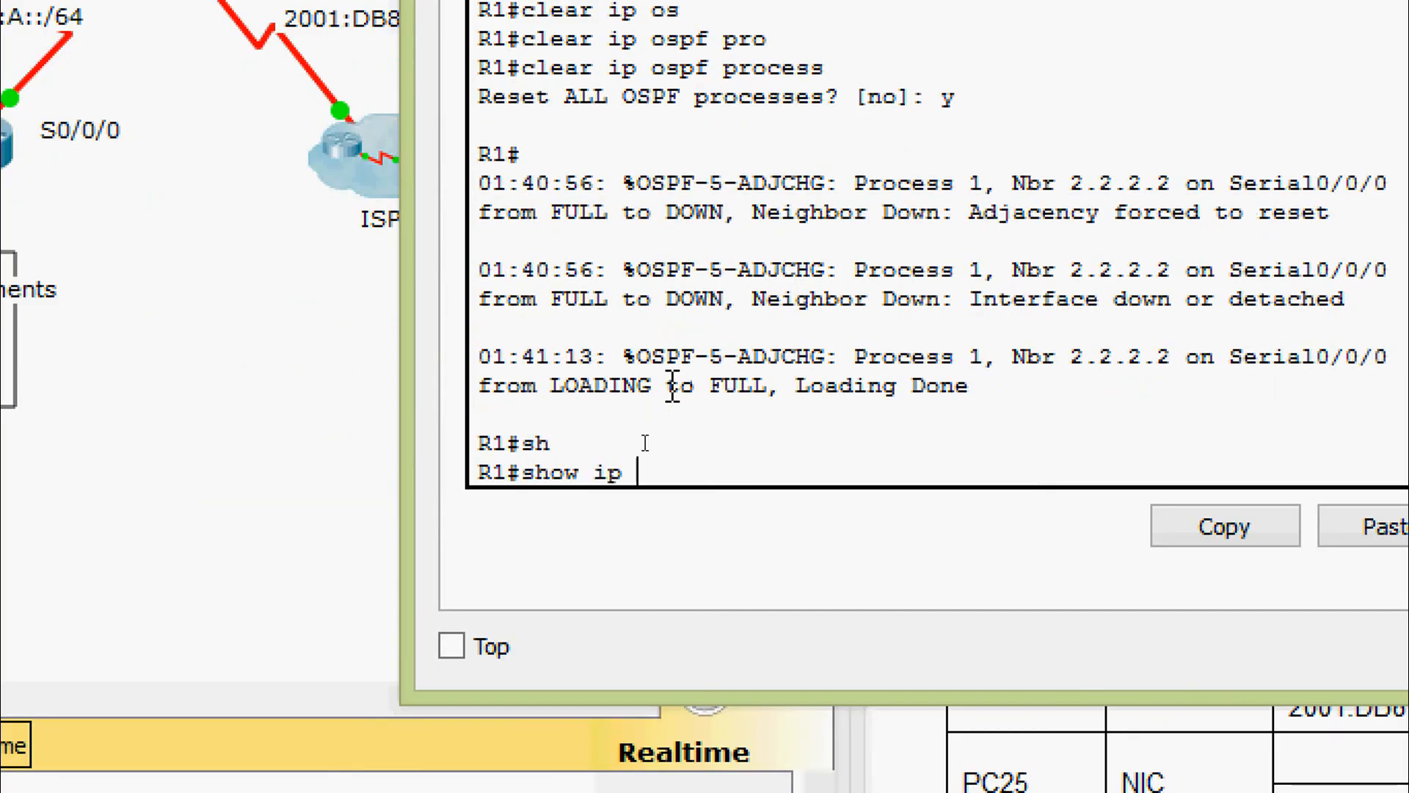
{"action": "key", "text": "Tab"}
{"action": "key", "text": "BackSpace"}
{"action": "key", "text": "BackSpace"}
{"action": "type", "text": "p"}
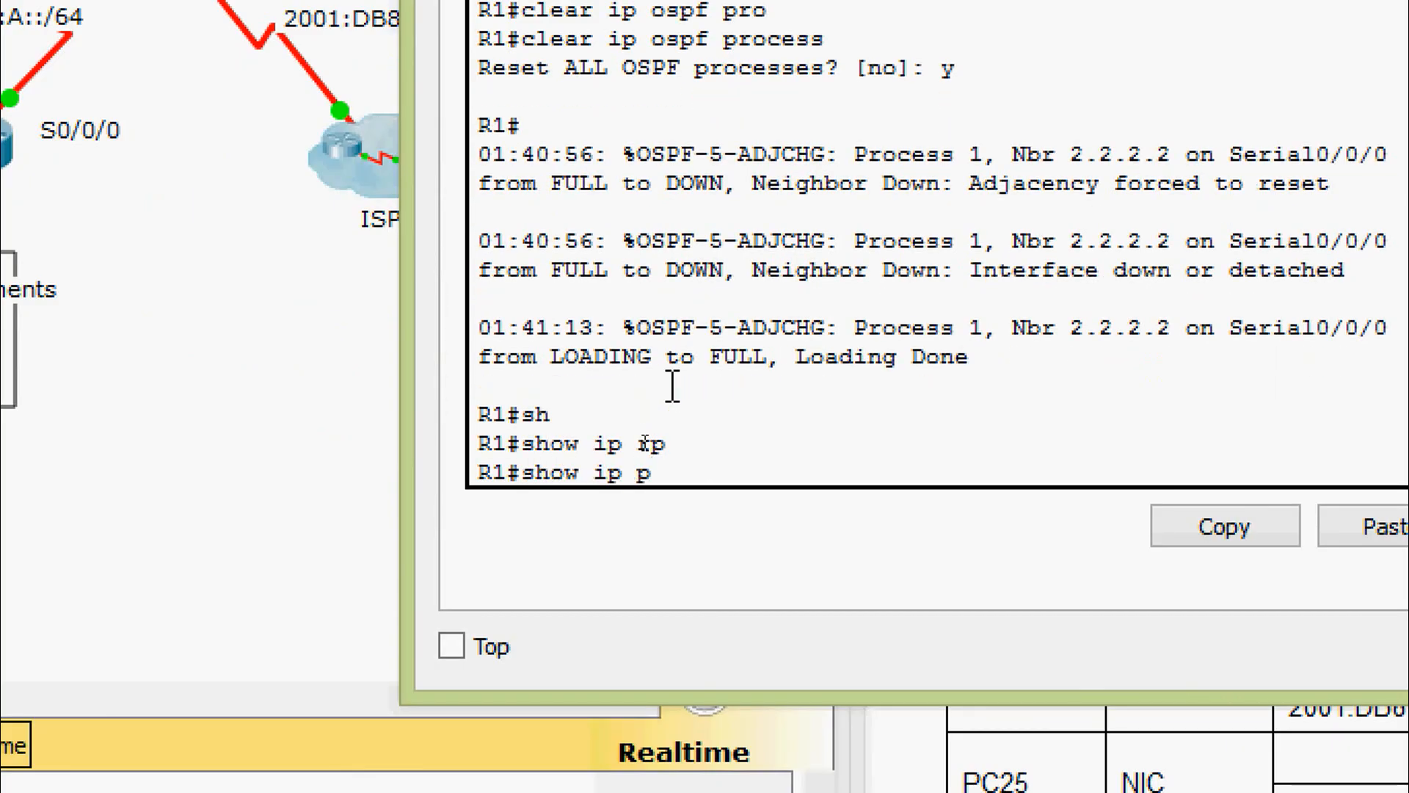
{"action": "type", "text": "ro"}
{"action": "key", "text": "Tab"}
{"action": "key", "text": "Return"}
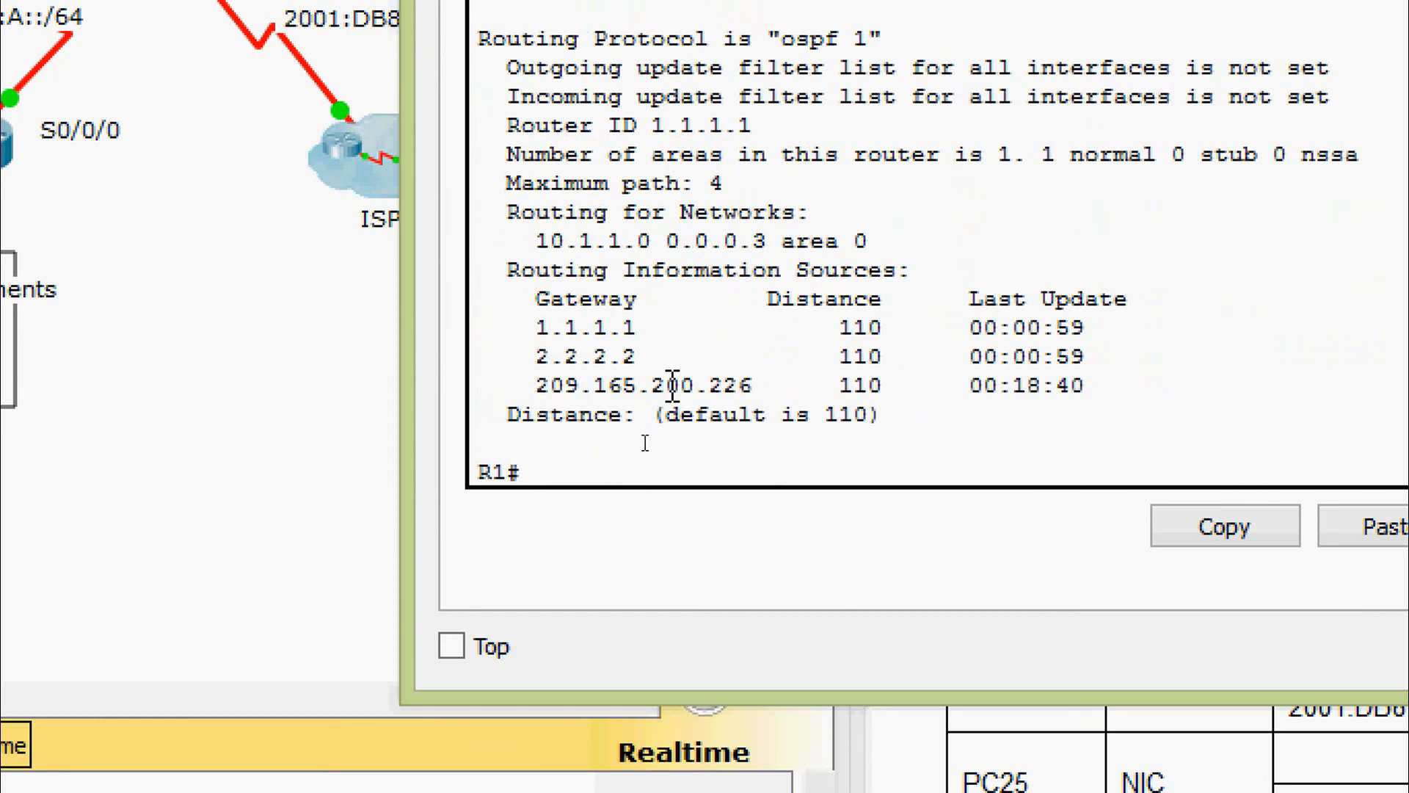
{"action": "left_click_drag", "start_coordinate": [493, 126], "coordinate": [791, 136]}
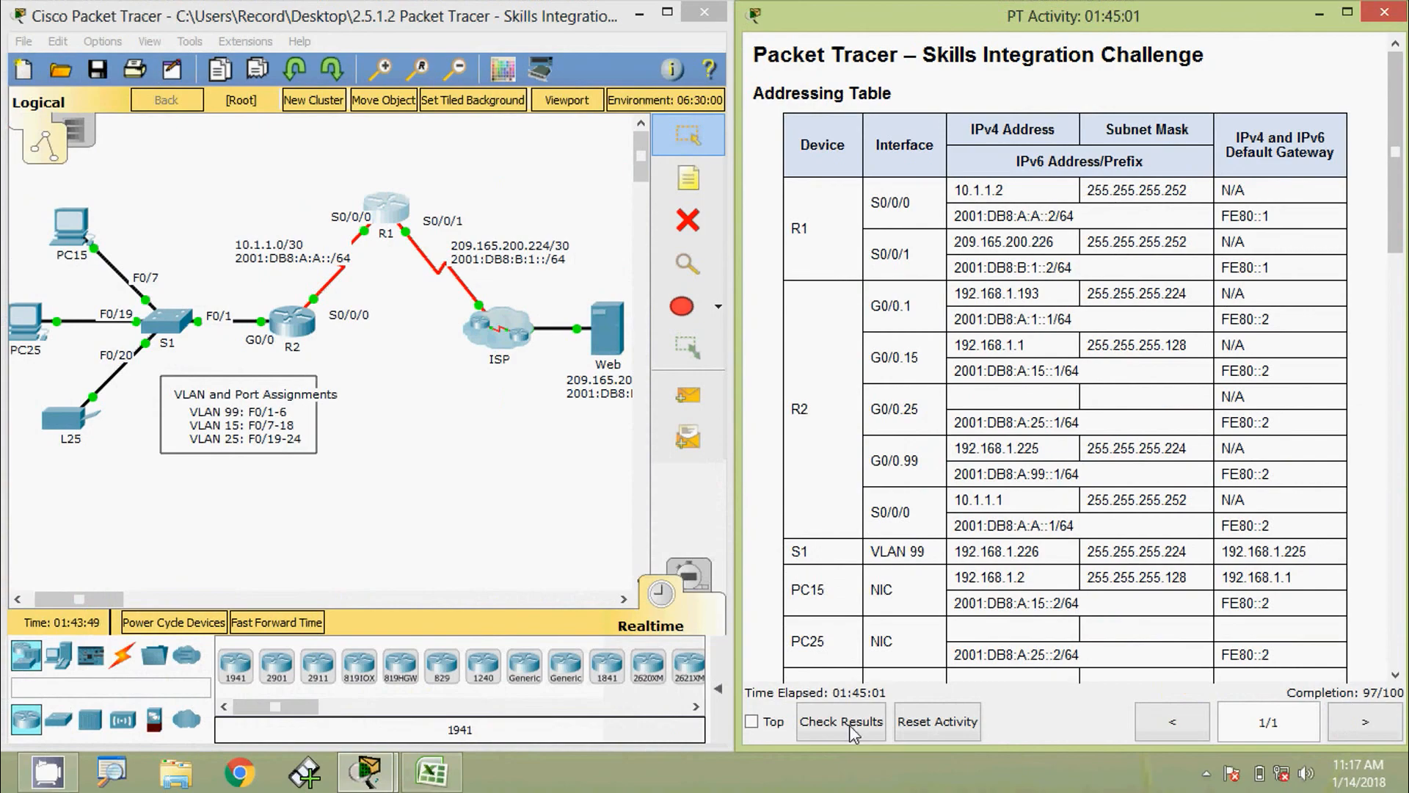
{"action": "left_click", "coordinate": [813, 739]}
{"action": "left_click", "coordinate": [214, 154]}
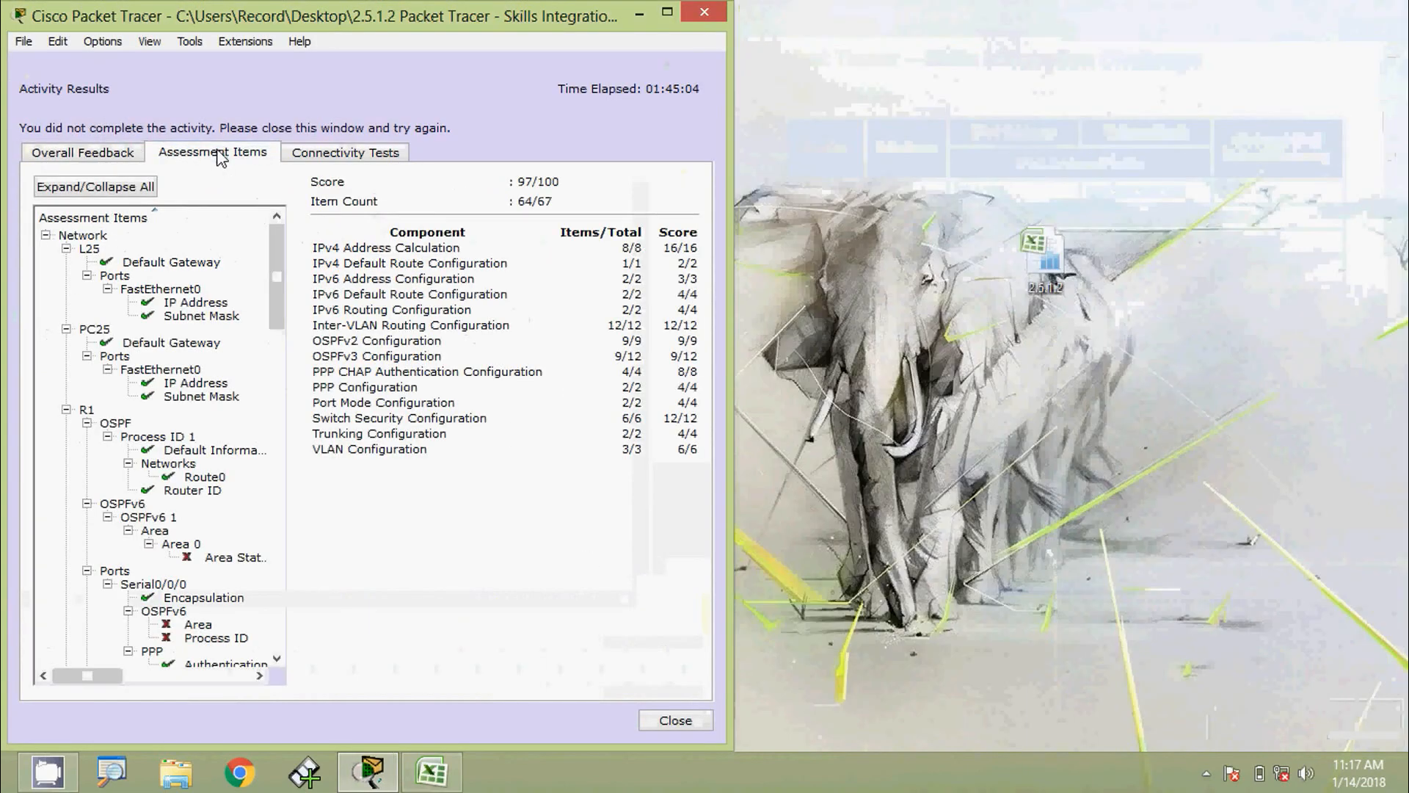
{"action": "left_click_drag", "start_coordinate": [279, 264], "coordinate": [276, 328]}
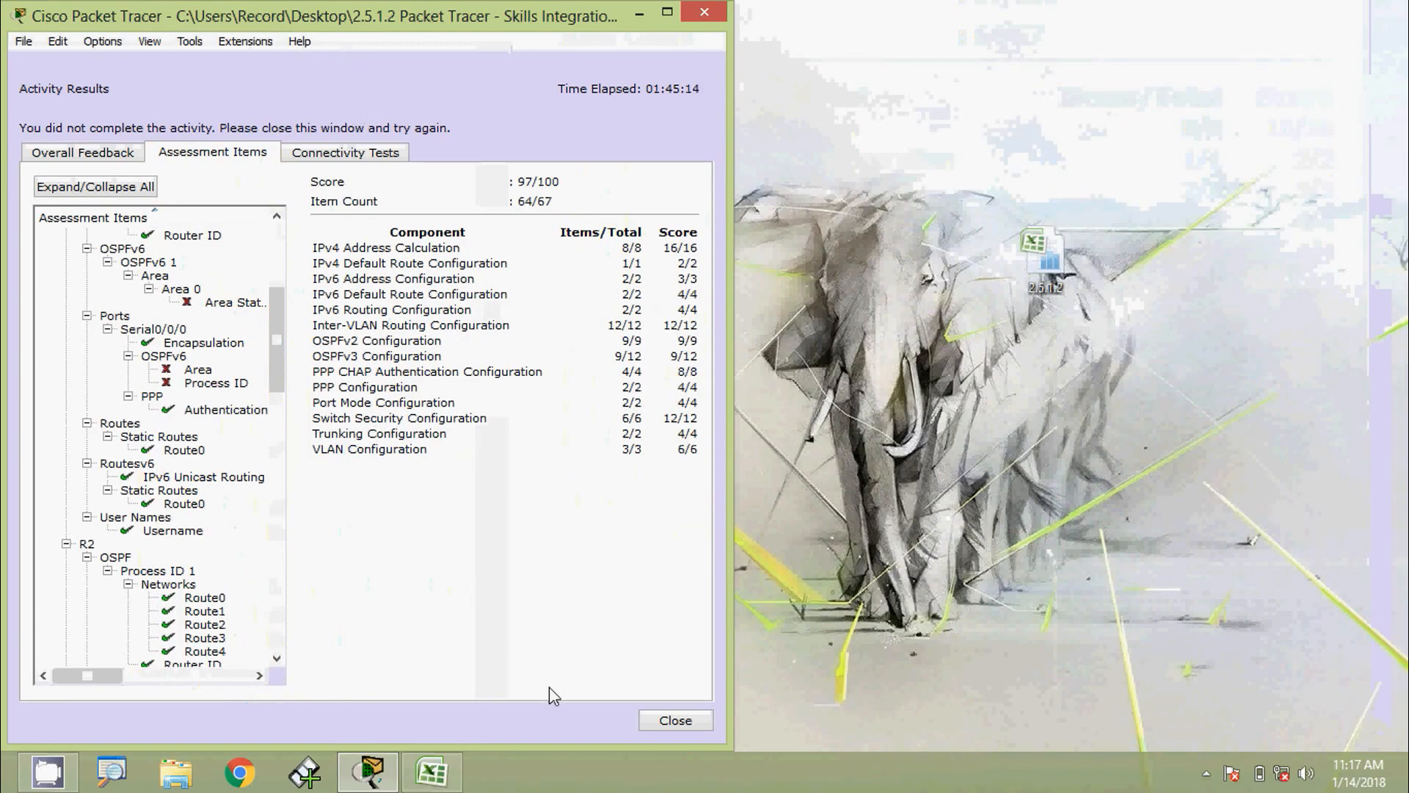
{"action": "left_click", "coordinate": [675, 720]}
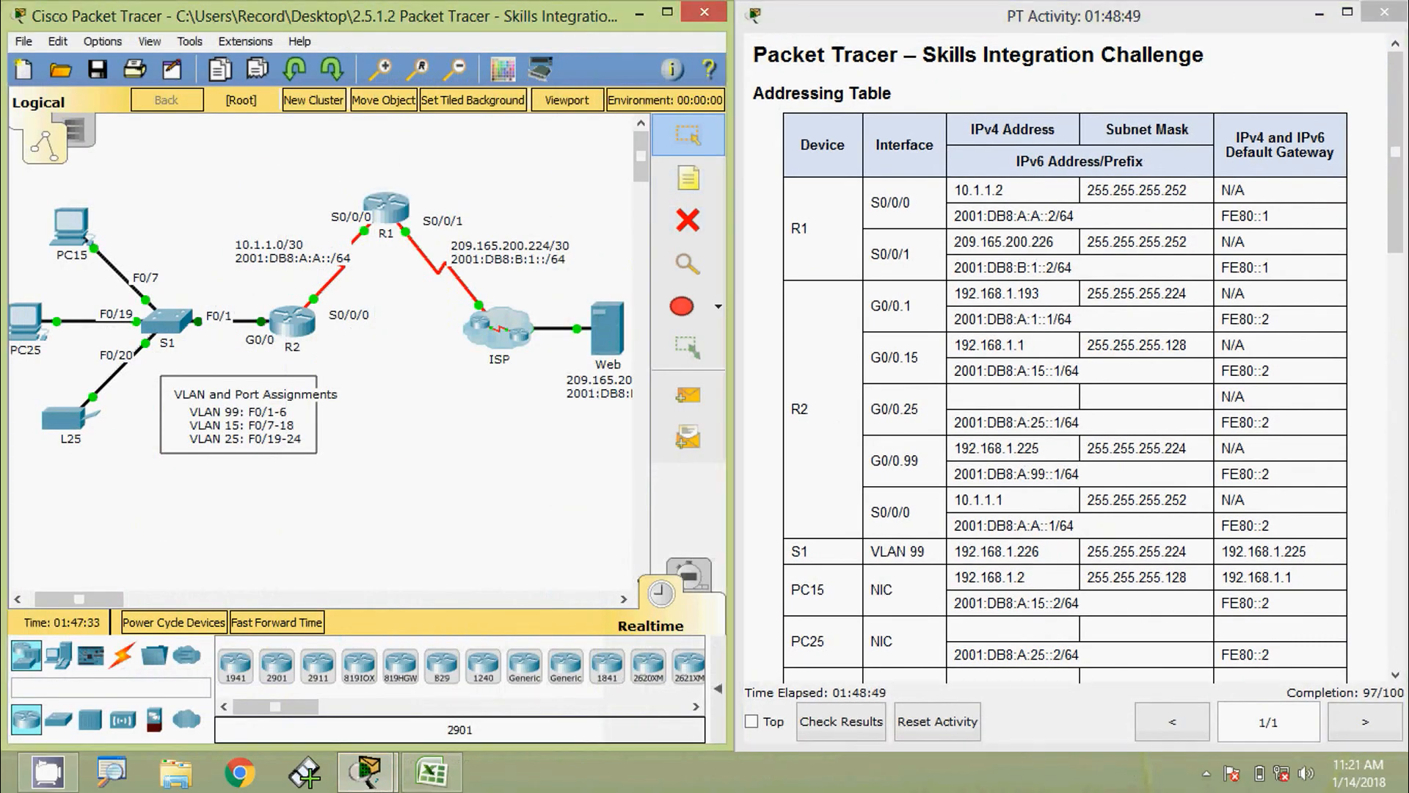
On R1, enter configuration mode for interface Serial0/0/0
{"action": "left_click", "coordinate": [379, 224]}
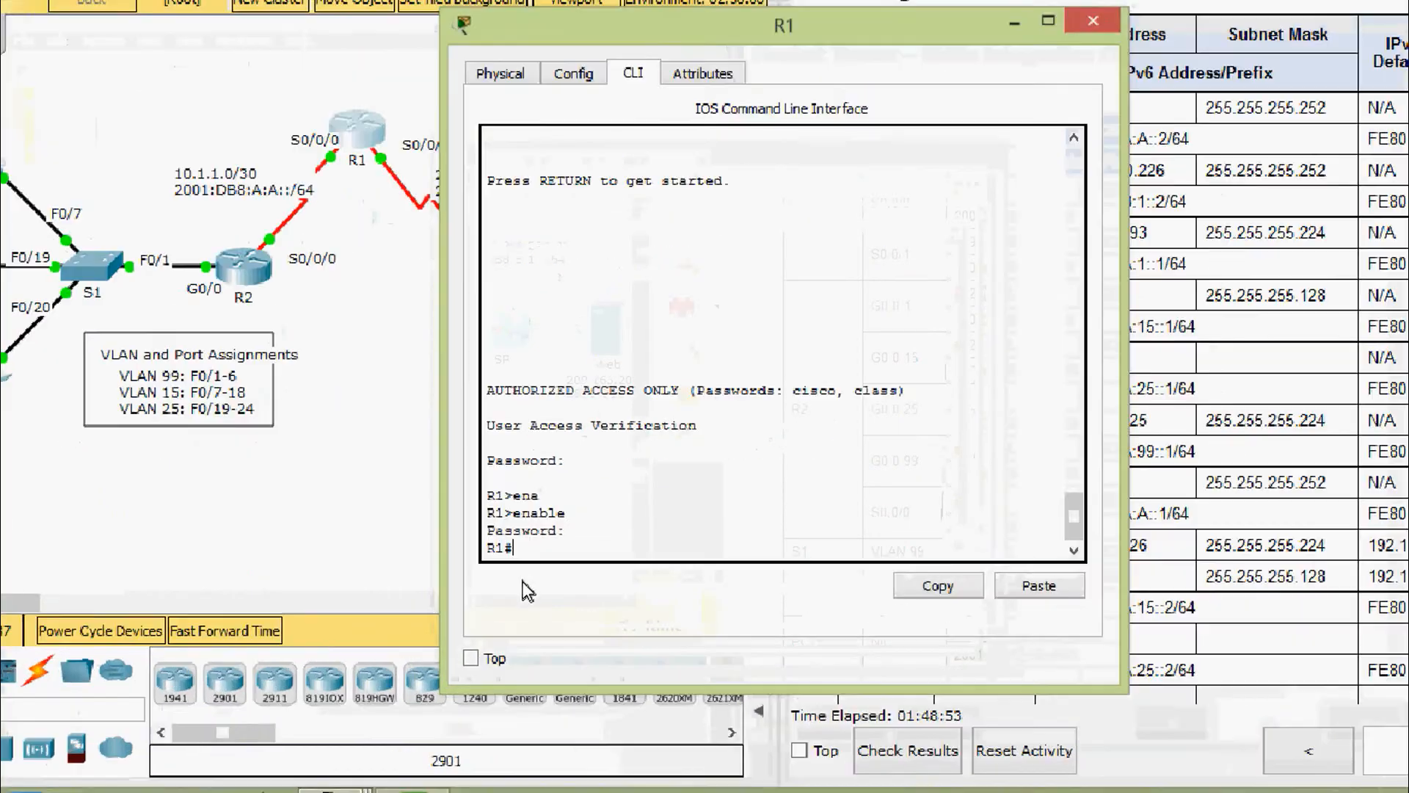
{"action": "type", "text": "conf"}
{"action": "key", "text": "Tab"}
{"action": "type", "text": "t"}
{"action": "key", "text": "Tab"}
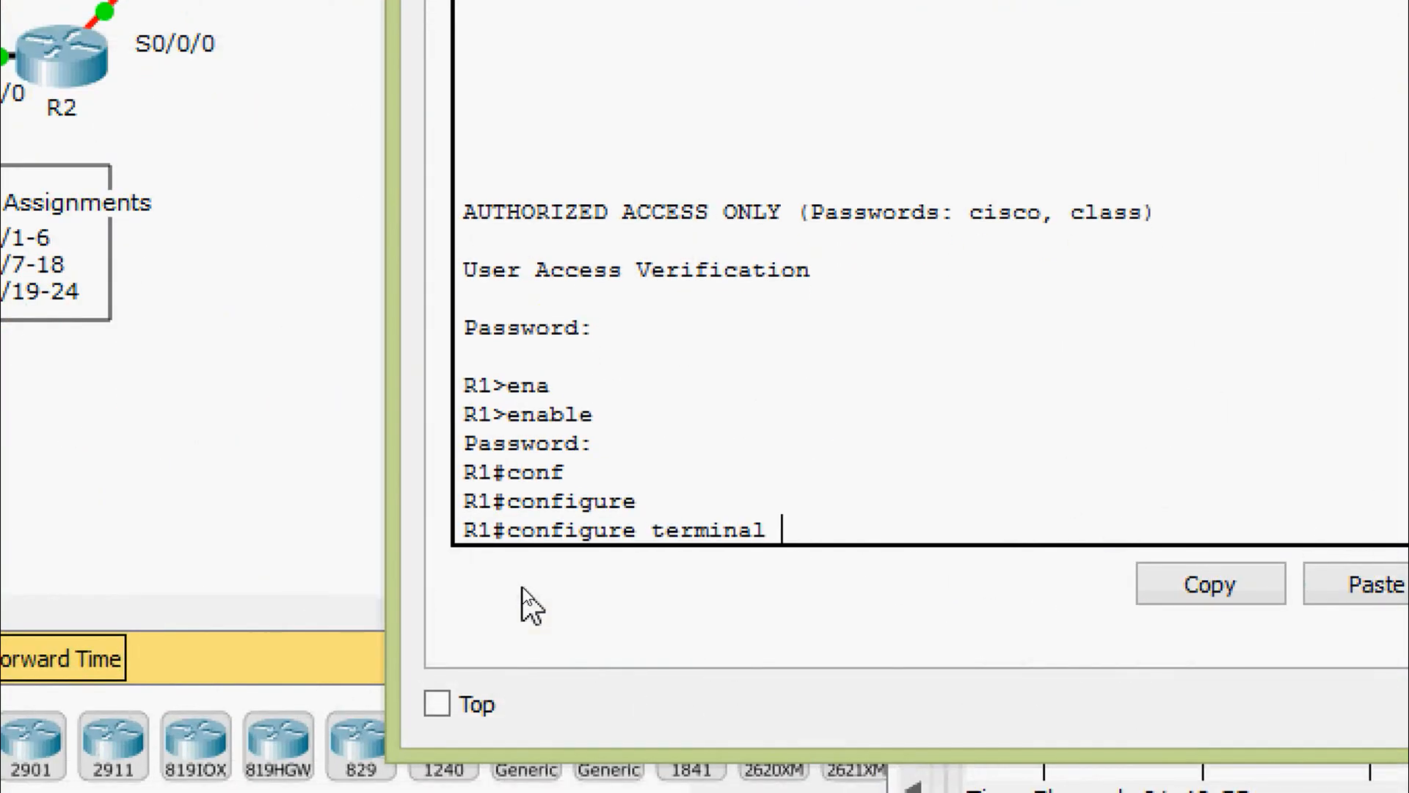
{"action": "key", "text": "Return"}
{"action": "key", "text": "Return"}
{"action": "type", "text": "inter"}
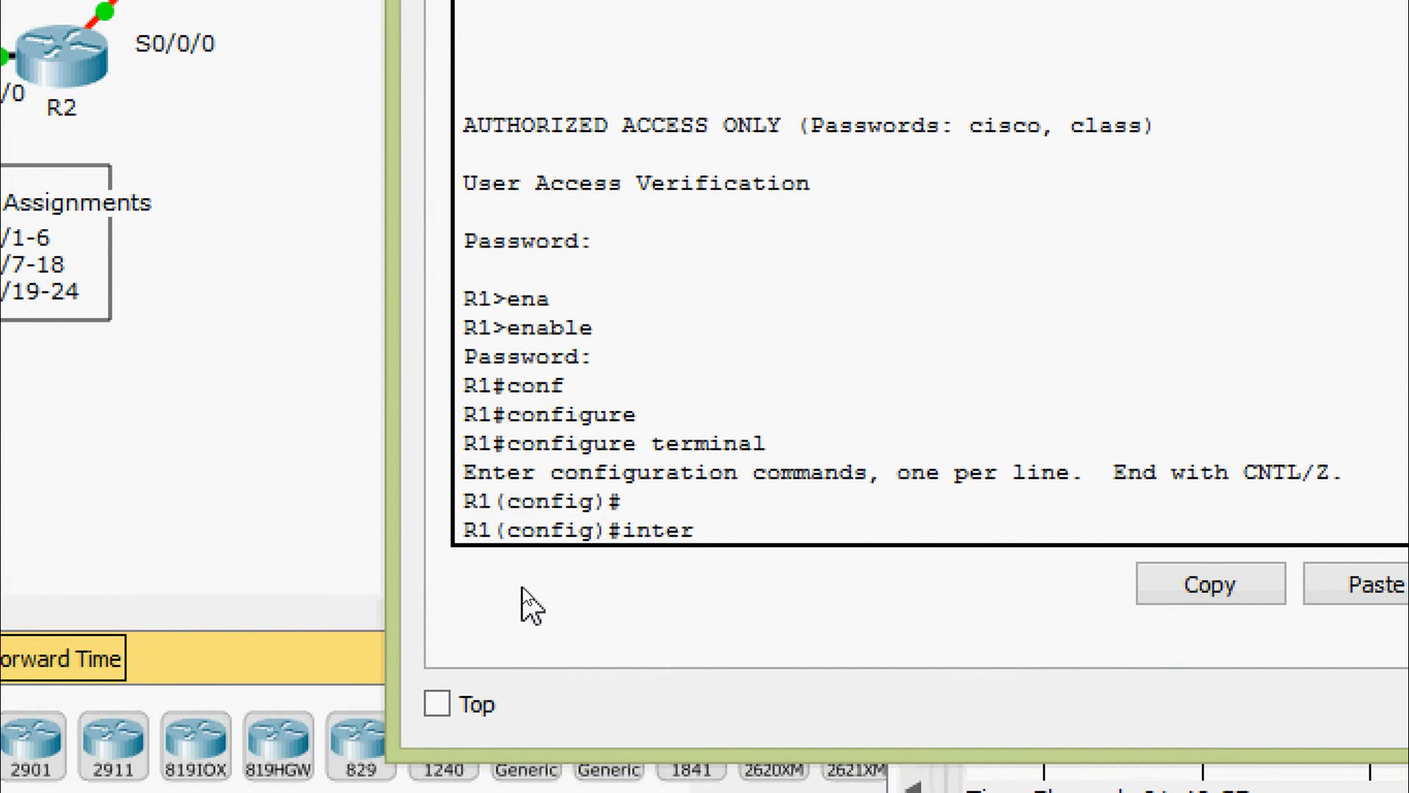
{"action": "key", "text": "Tab"}
{"action": "type", "text": "ser"}
{"action": "key", "text": "Tab"}
{"action": "type", "text": "0/0/"}
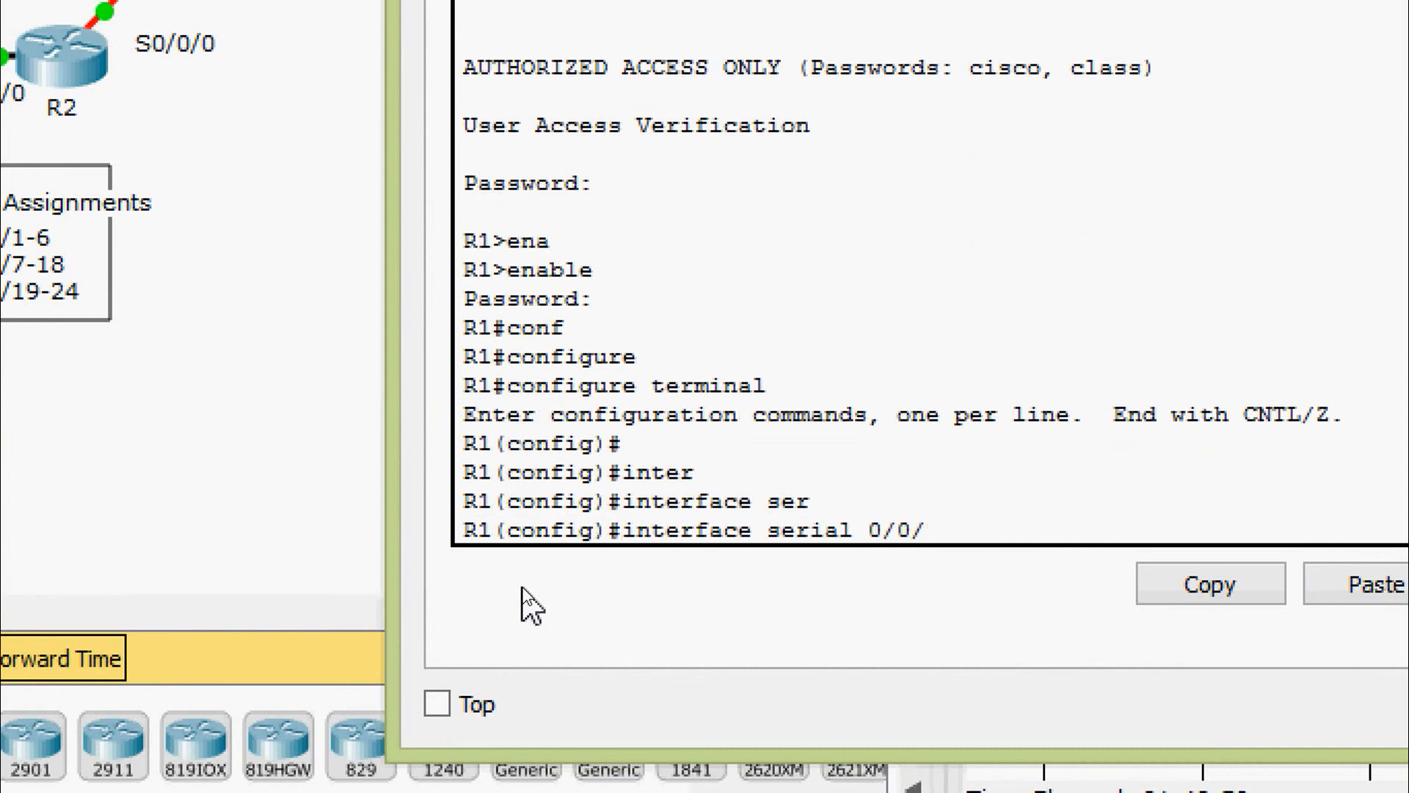
{"action": "type", "text": "0"}
{"action": "key", "text": "Return"}
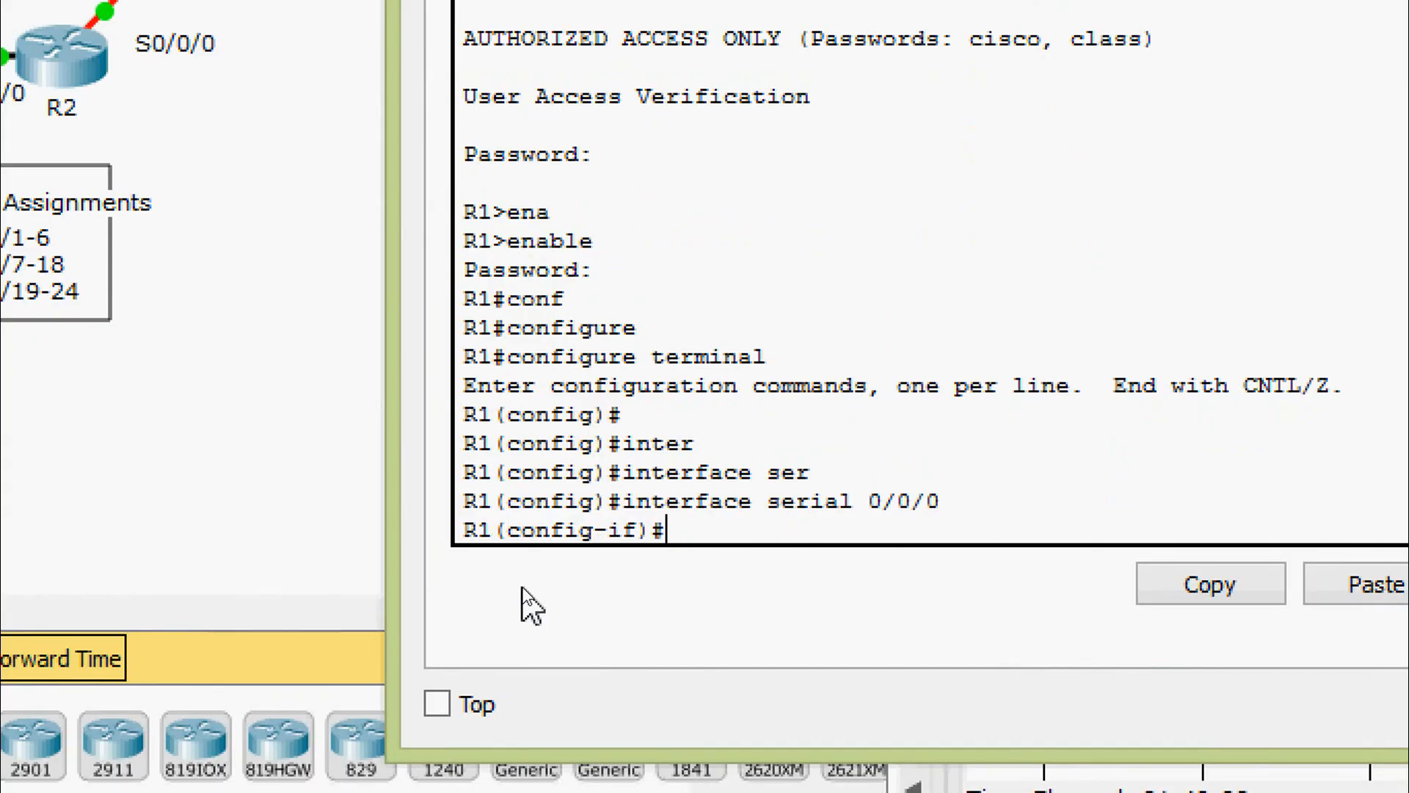
Add Serial0/0/0 to OSPFv3 process 1 area 0 with ipv6 ospf 1 area 0
{"action": "type", "text": "ipv"}
{"action": "key", "text": "Tab"}
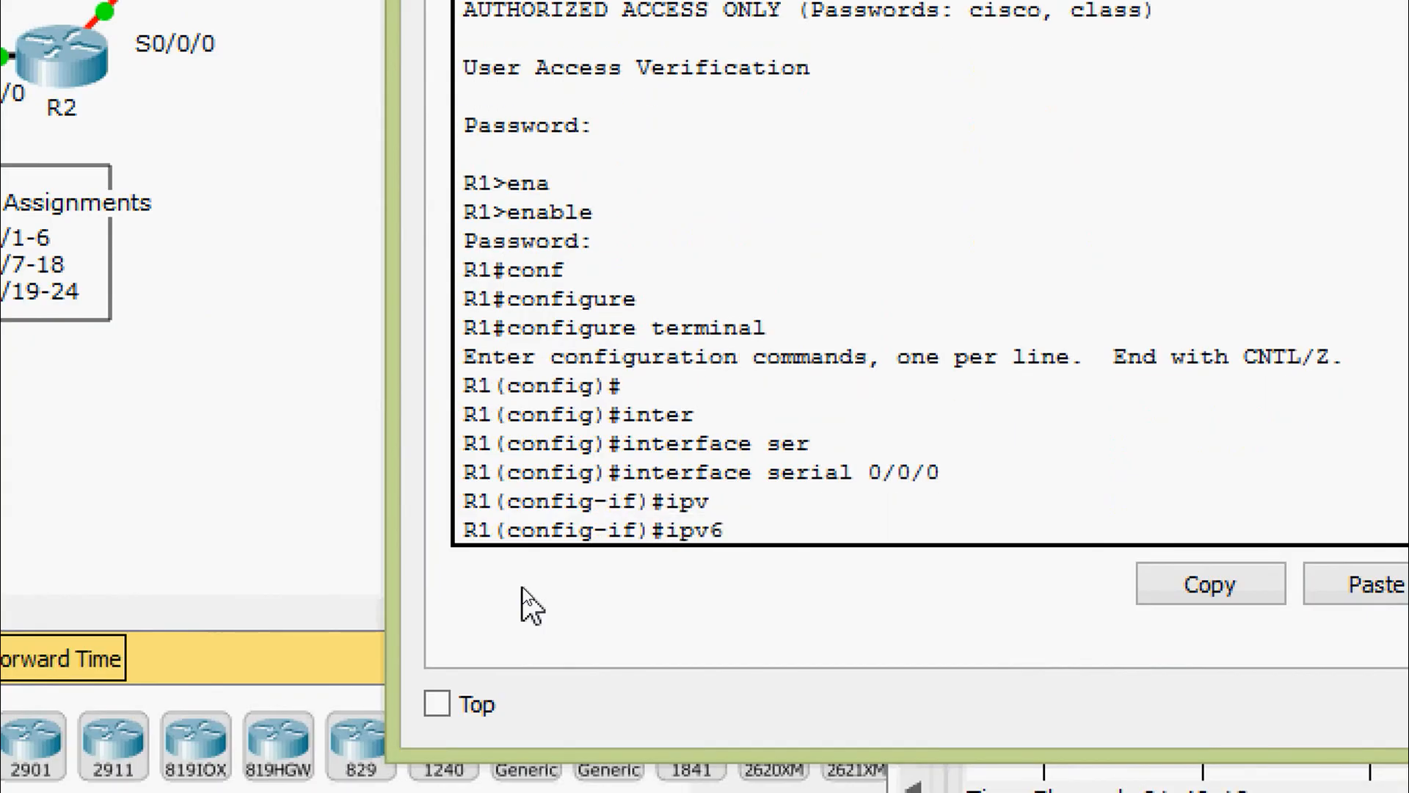
{"action": "type", "text": "os"}
{"action": "key", "text": "Tab"}
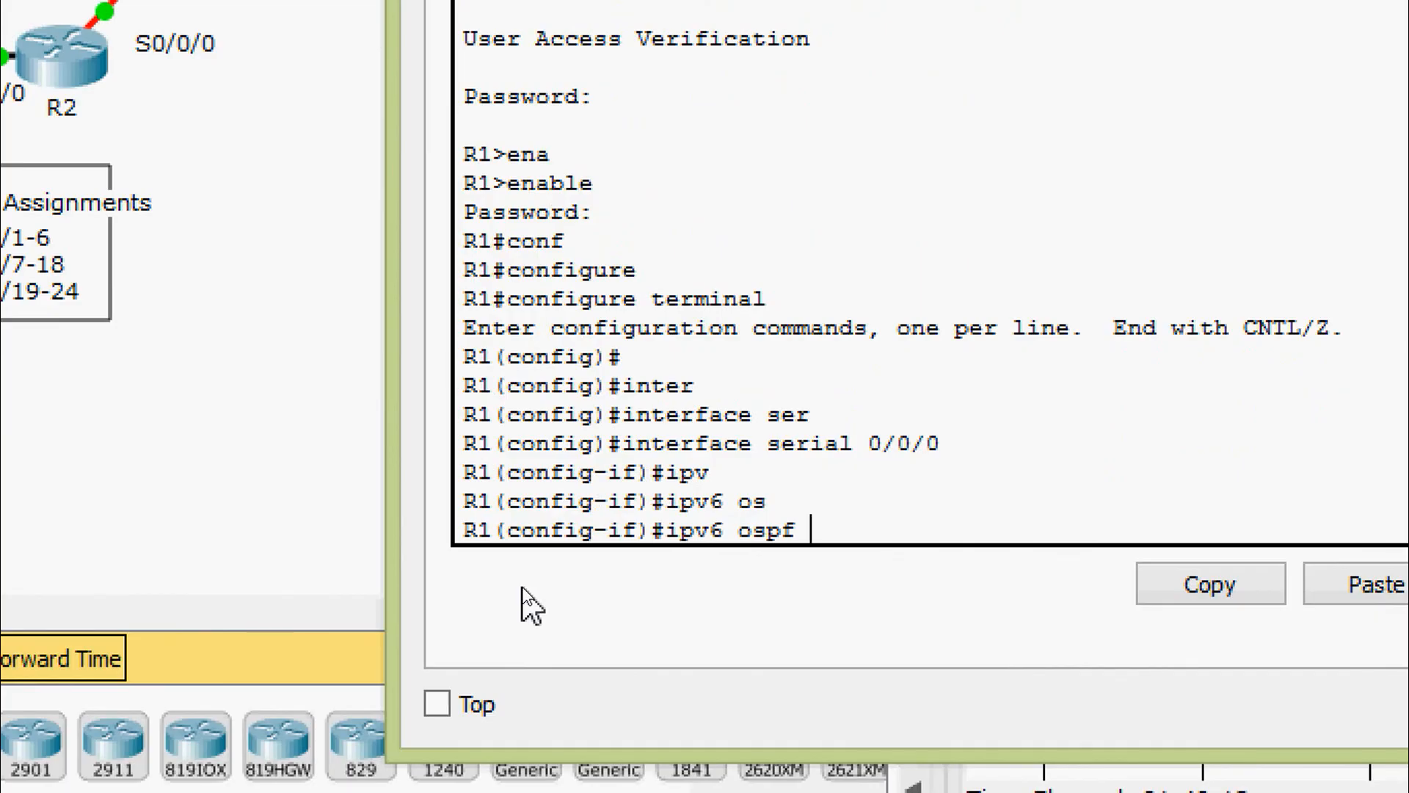
{"action": "type", "text": "?"}
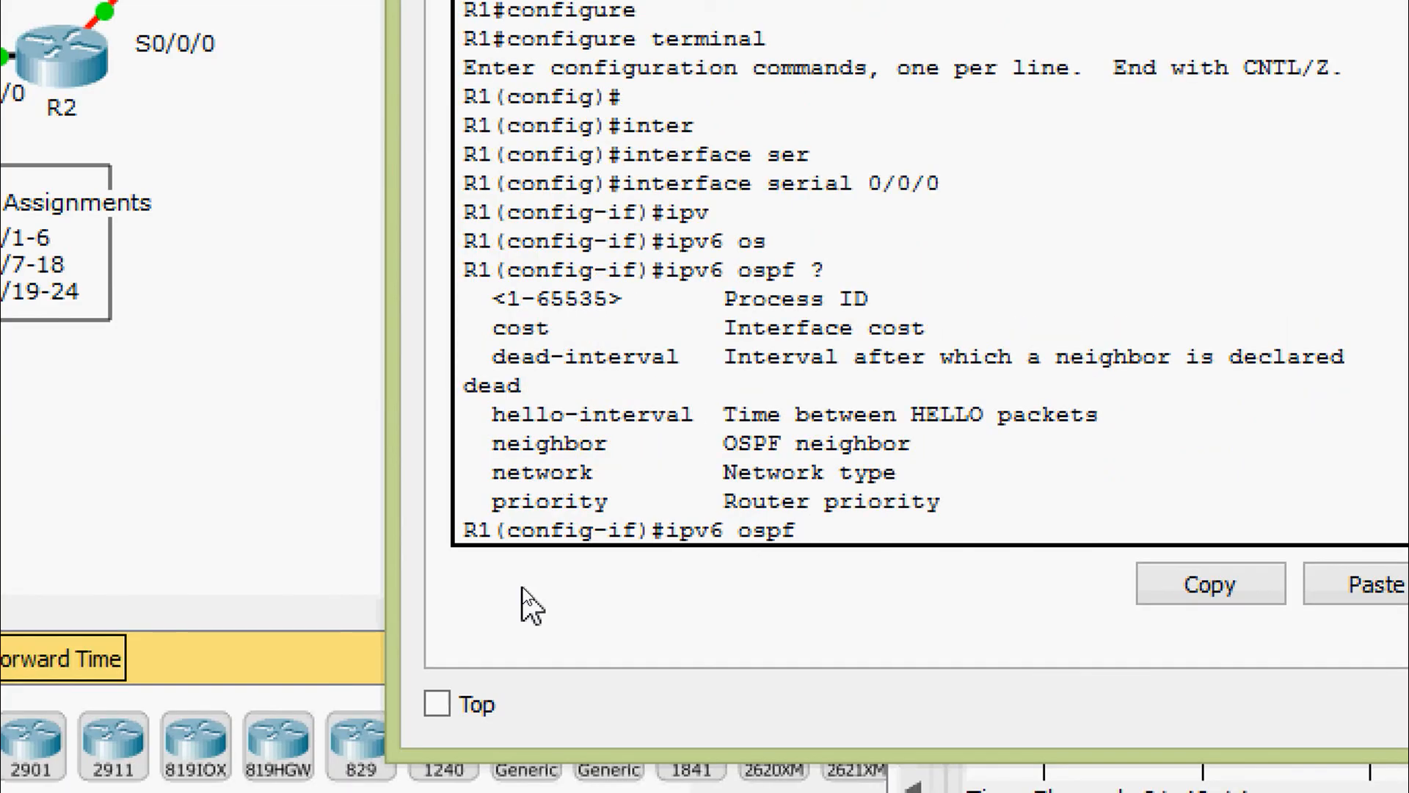
{"action": "type", "text": "1 are"}
{"action": "key", "text": "Tab"}
{"action": "type", "text": "?"}
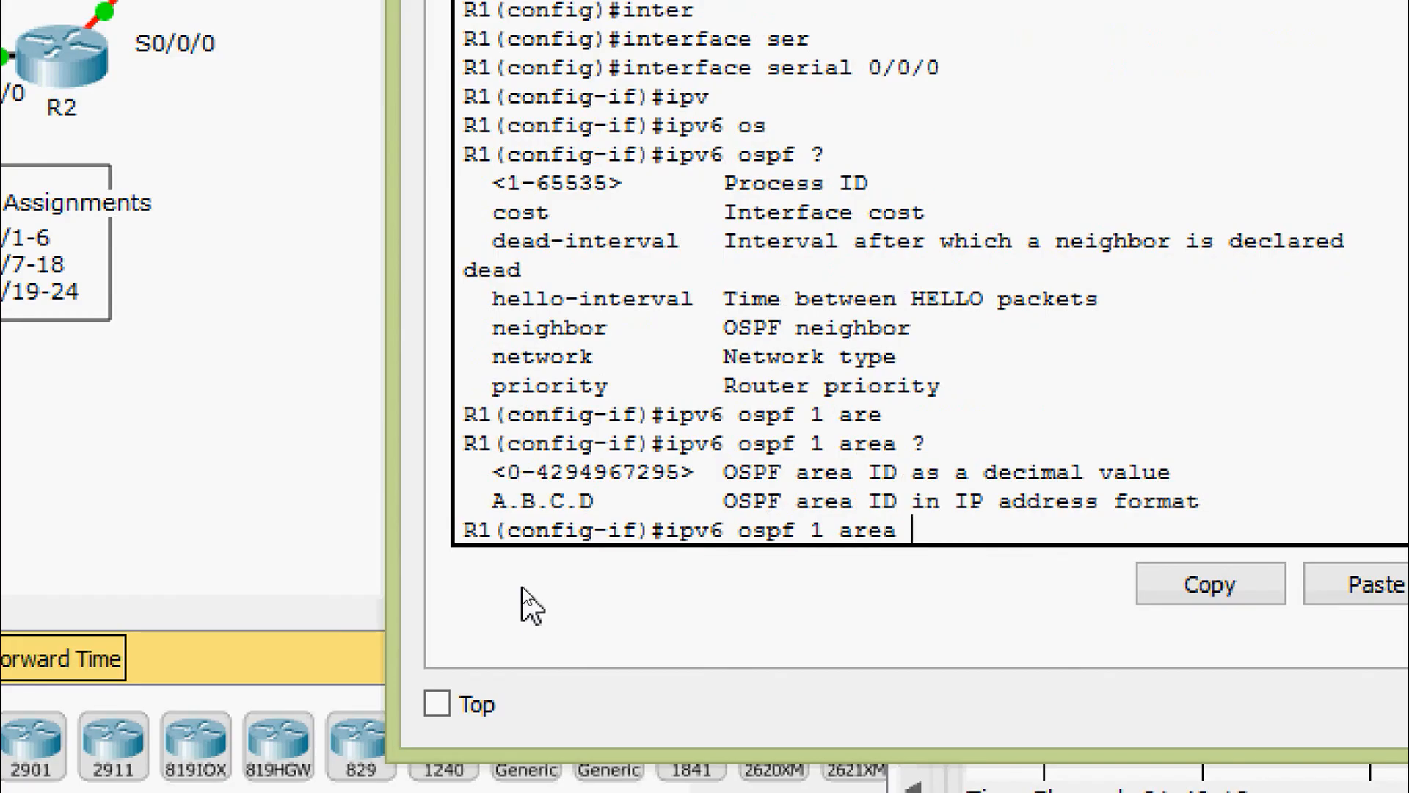
{"action": "type", "text": "0"}
{"action": "key", "text": "Return"}
{"action": "key", "text": "Return"}
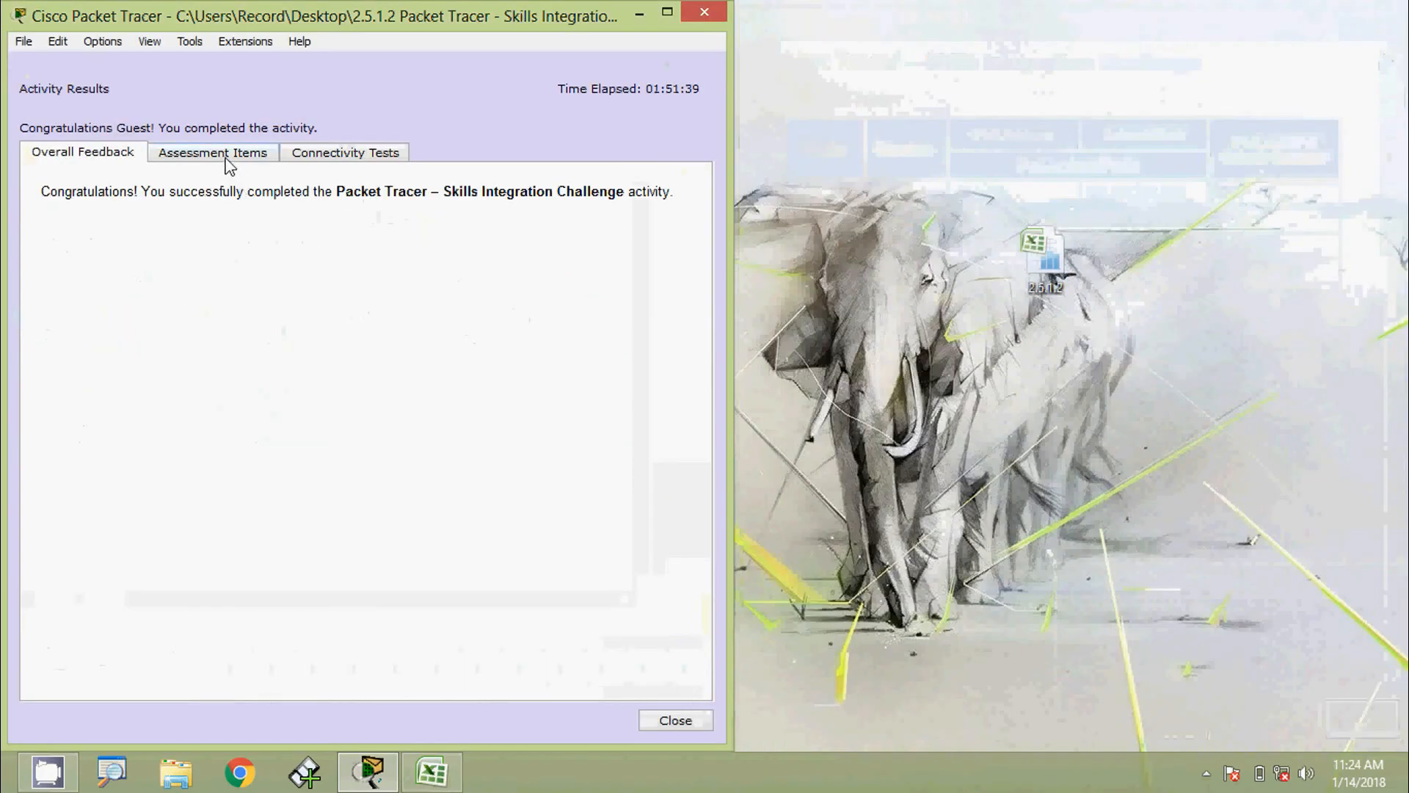
{"action": "left_click", "coordinate": [226, 154]}
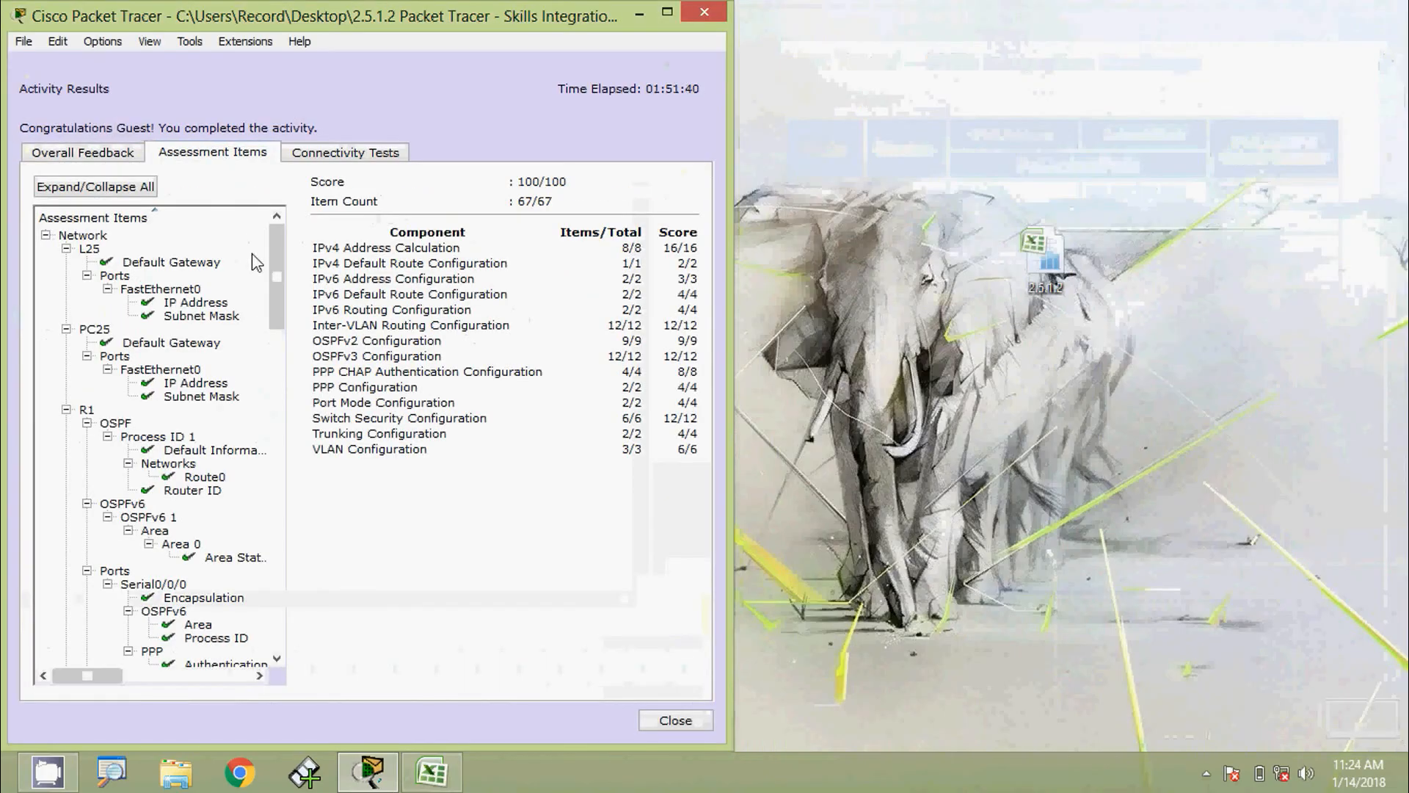
{"action": "mouse_move", "coordinate": [274, 303]}
{"action": "left_mouse_down"}
{"action": "mouse_move", "coordinate": [266, 488]}
{"action": "mouse_move", "coordinate": [271, 287]}
{"action": "left_mouse_up"}
{"action": "left_click", "coordinate": [671, 720]}
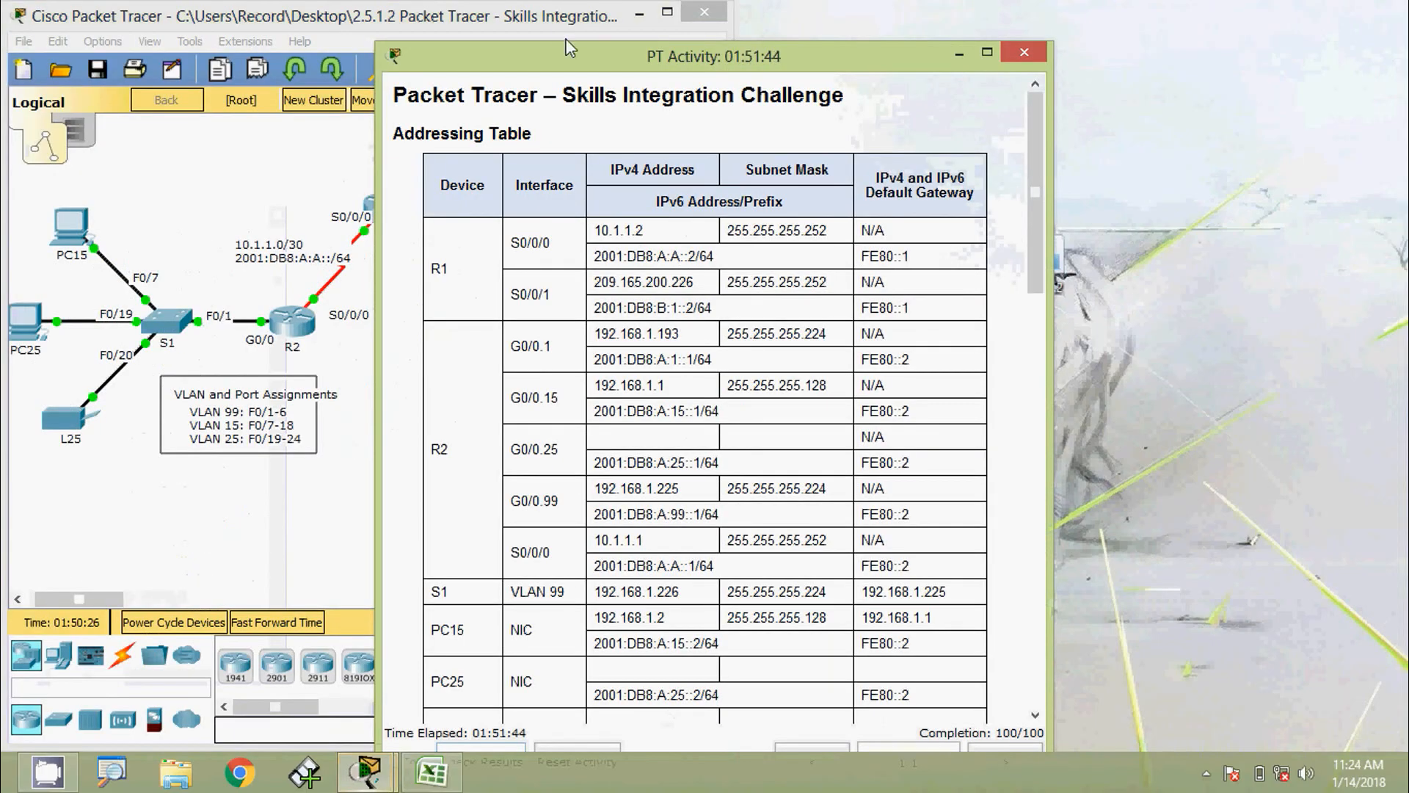
{"action": "left_click_drag", "start_coordinate": [518, 69], "coordinate": [874, 28]}
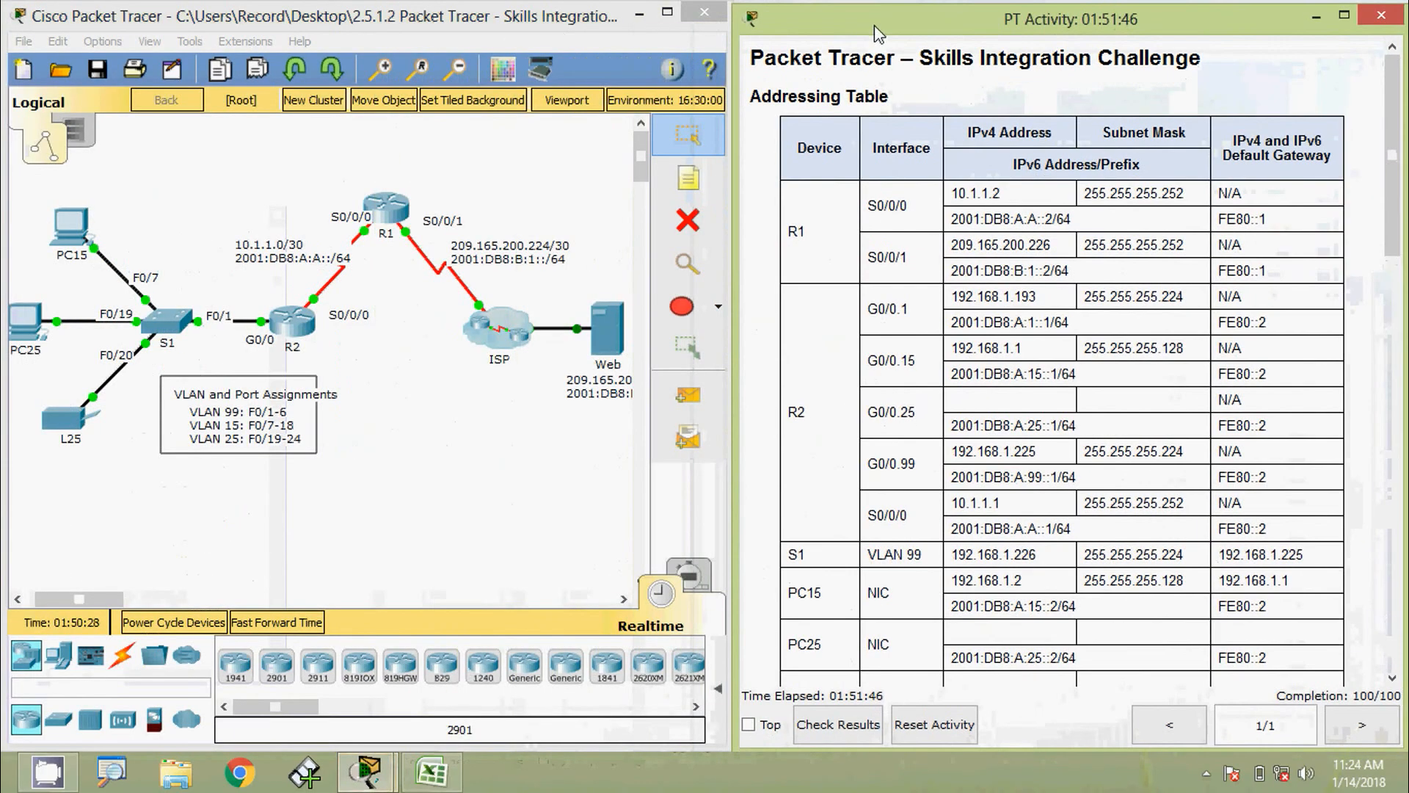